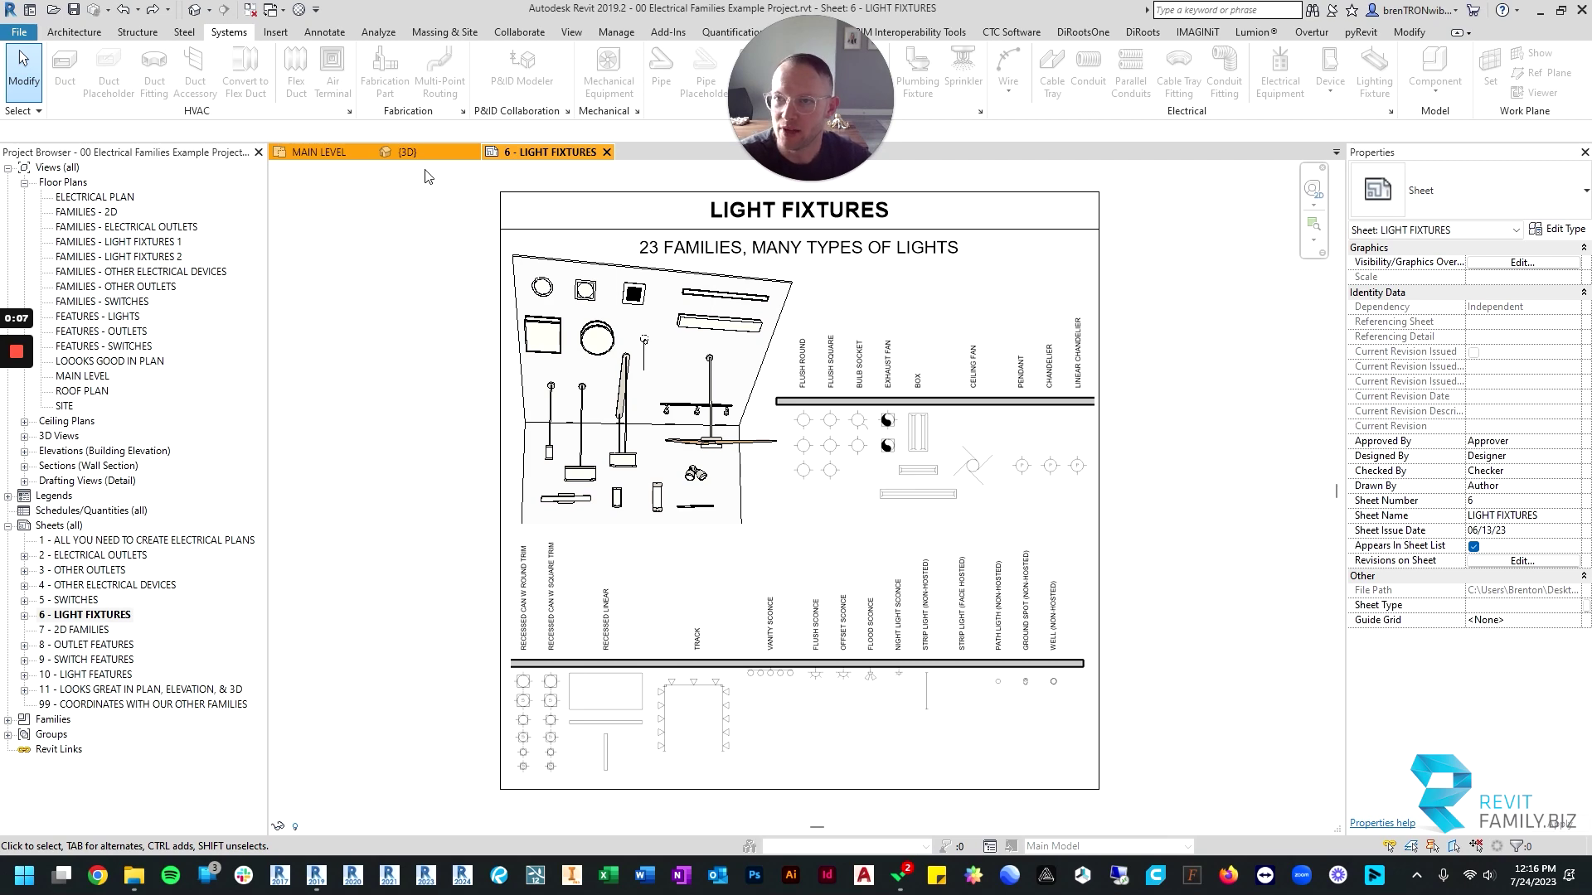
Open the default 3D view and bring up the Generic Lights display wall beside the house.
left_click(410, 153)
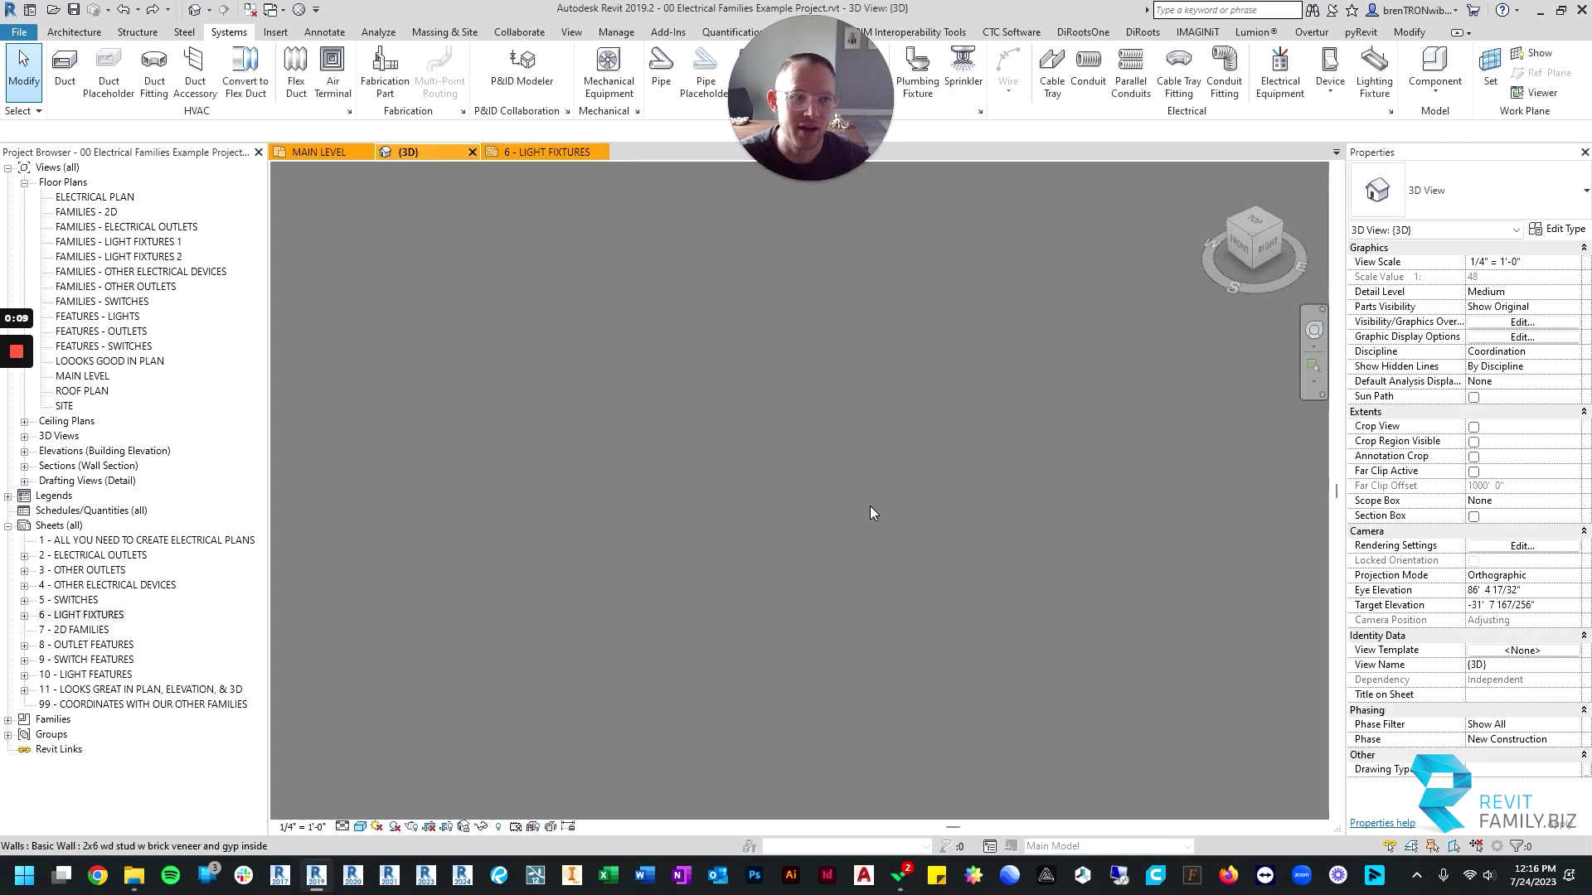
scroll(864, 495, "down", 10)
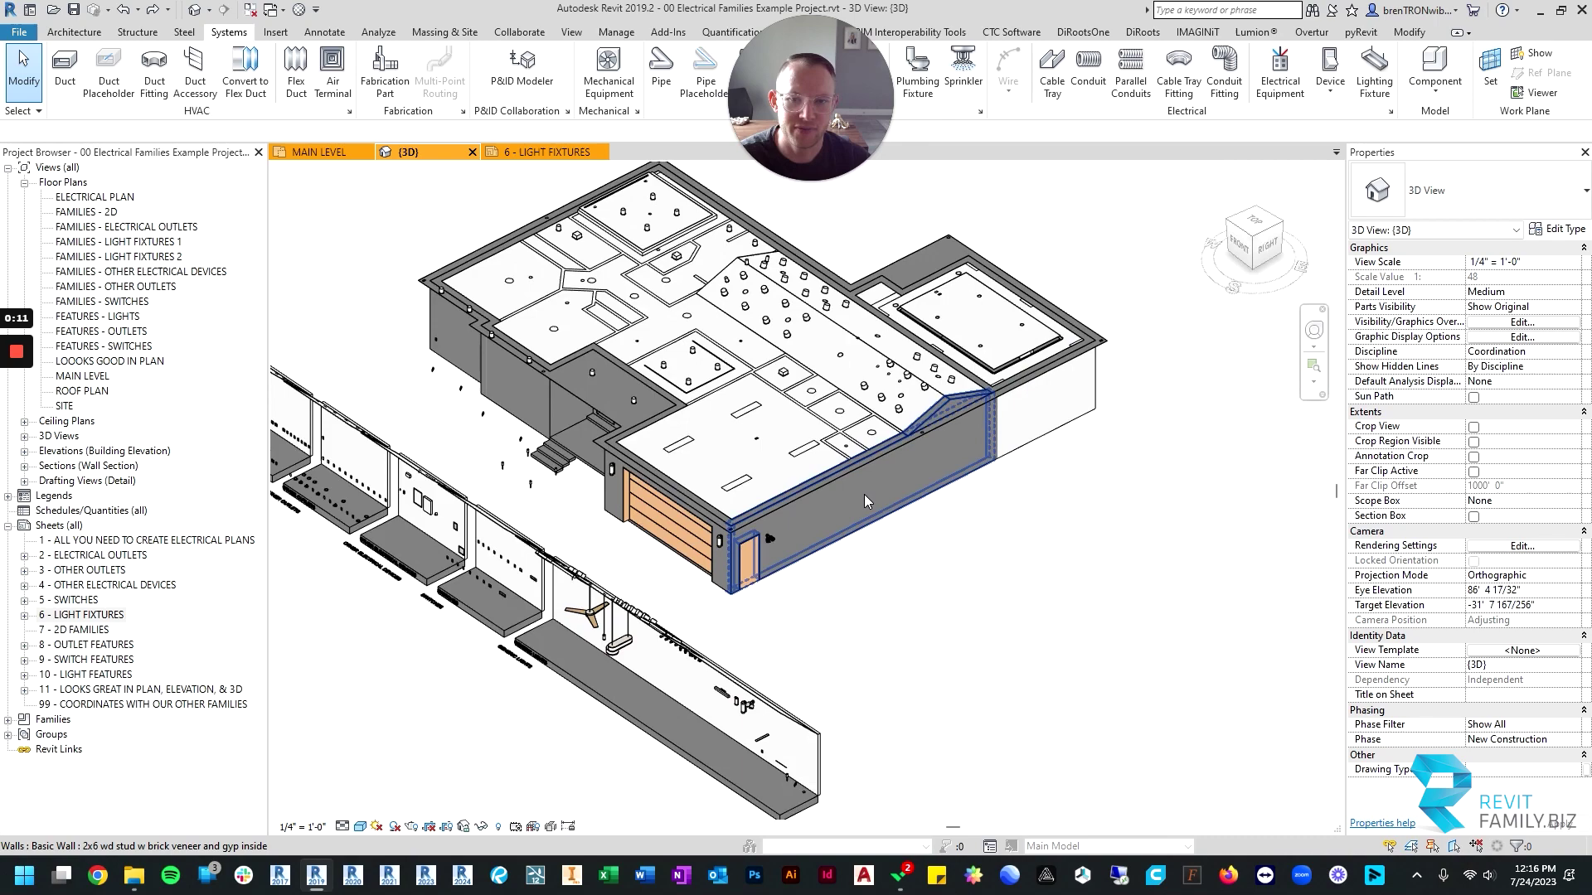
middle_click_drag(864, 495, 709, 529, "shift")
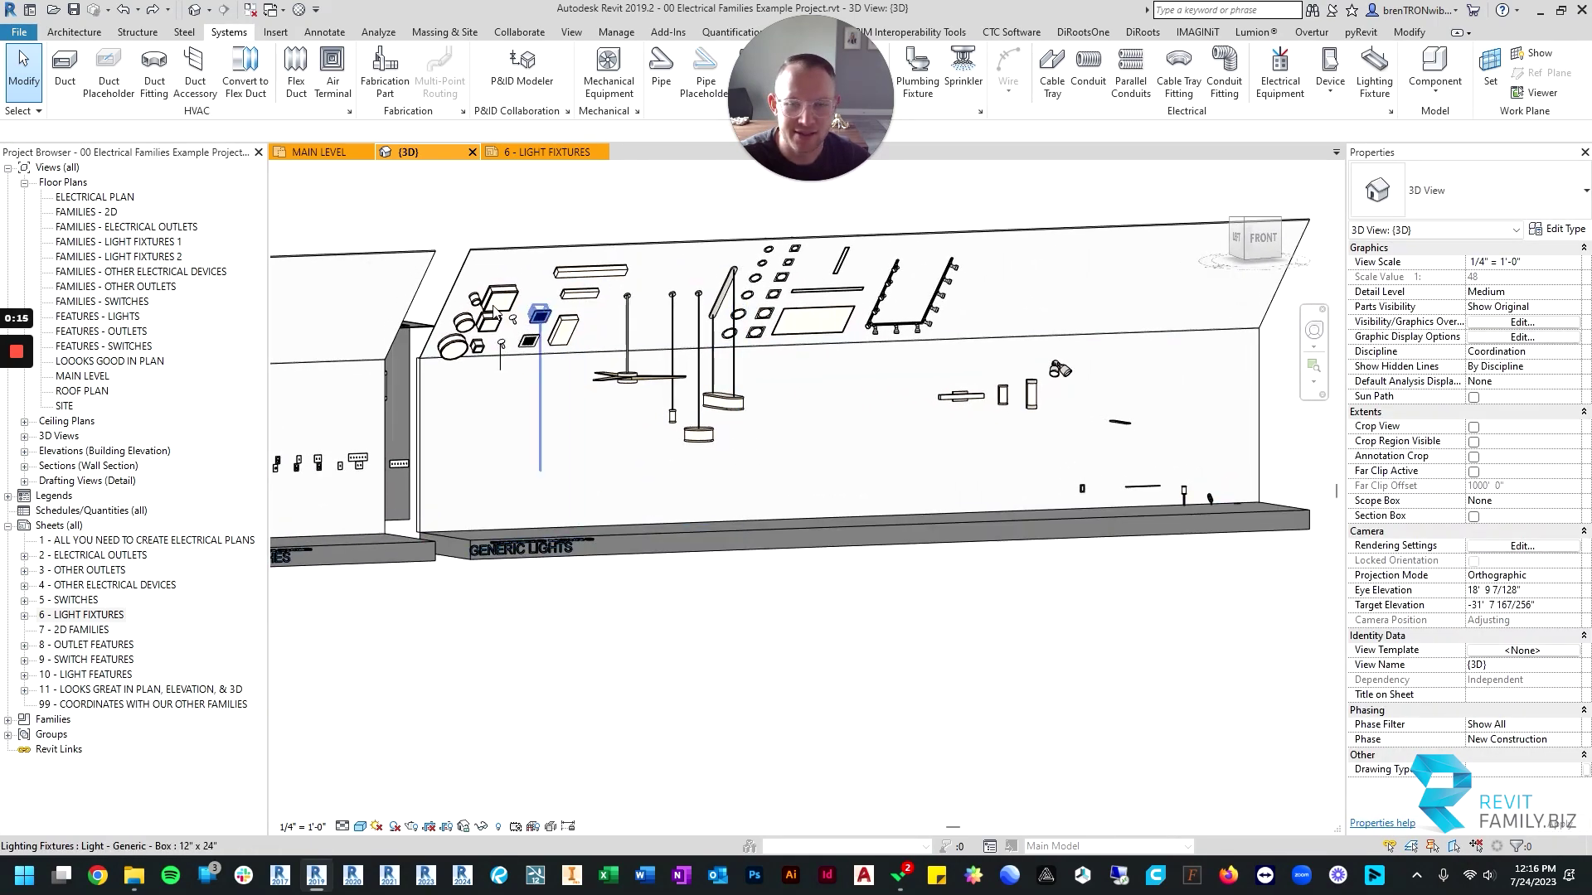
middle_click_drag(572, 407, 464, 444, "shift")
scroll(448, 439, "up", 3)
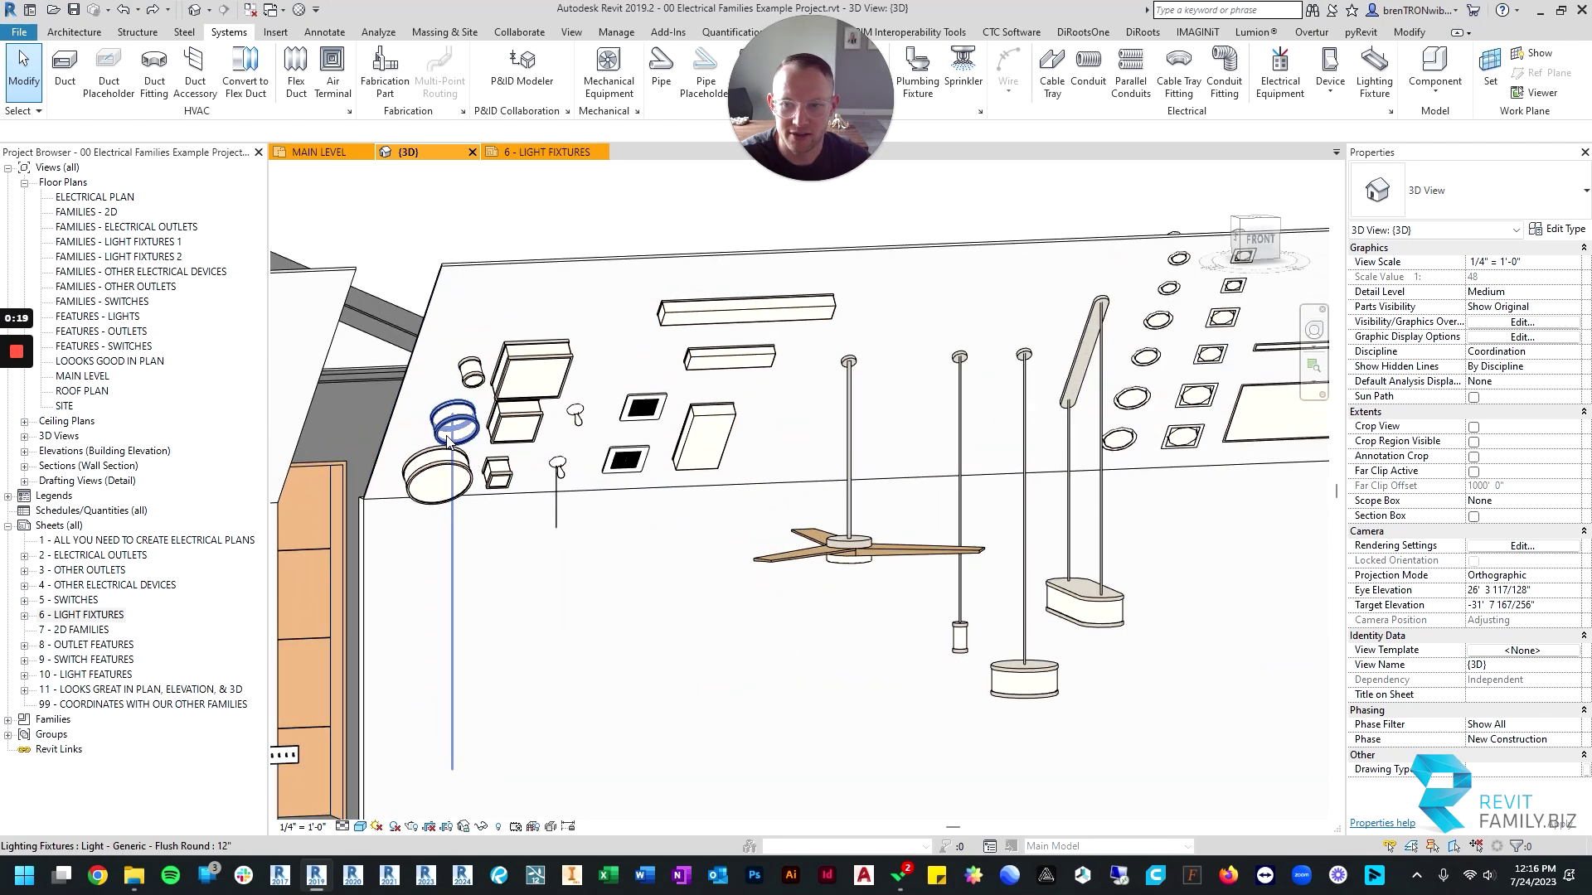
scroll(448, 439, "down", 6)
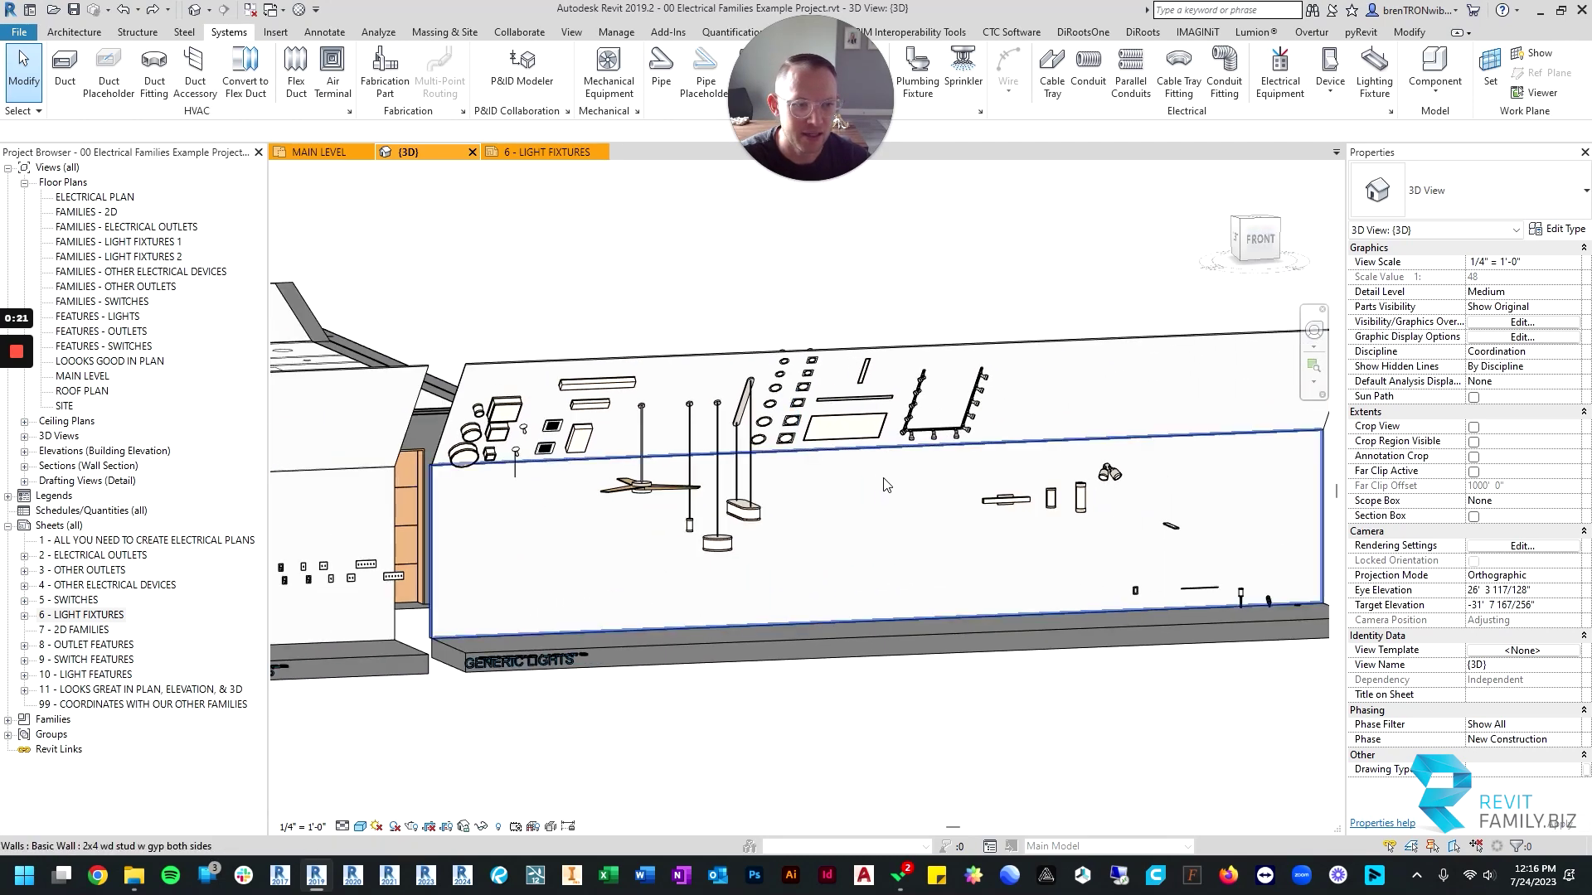
Examine the flush round and square lights, bulb sockets and bathroom exhaust fans on the sample ceiling.
scroll(468, 472, "up", 5)
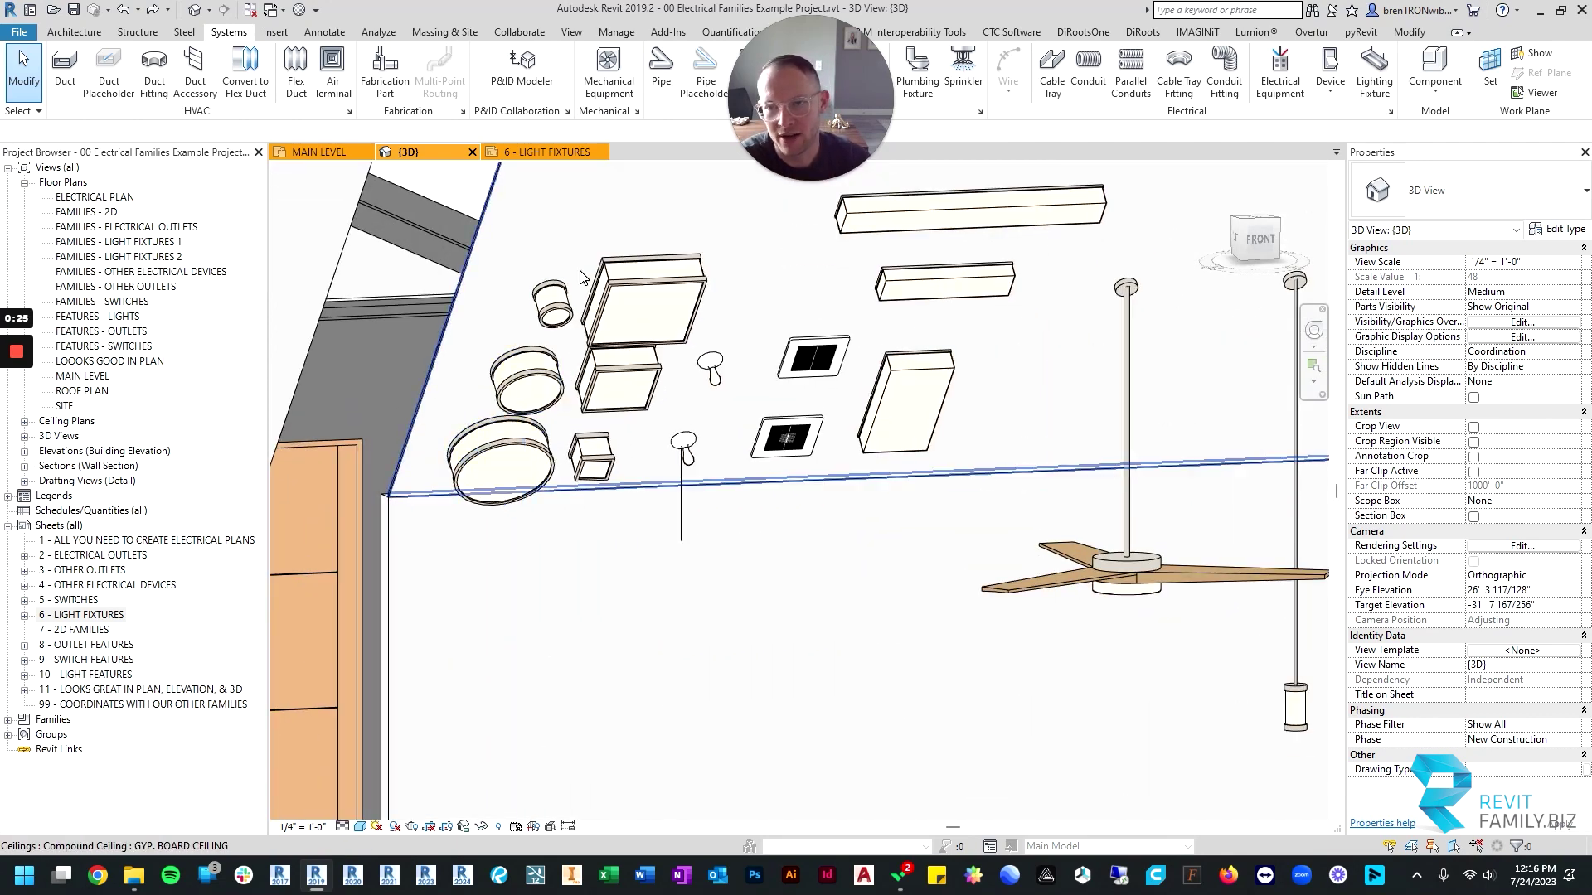
scroll(720, 452, "up", 2)
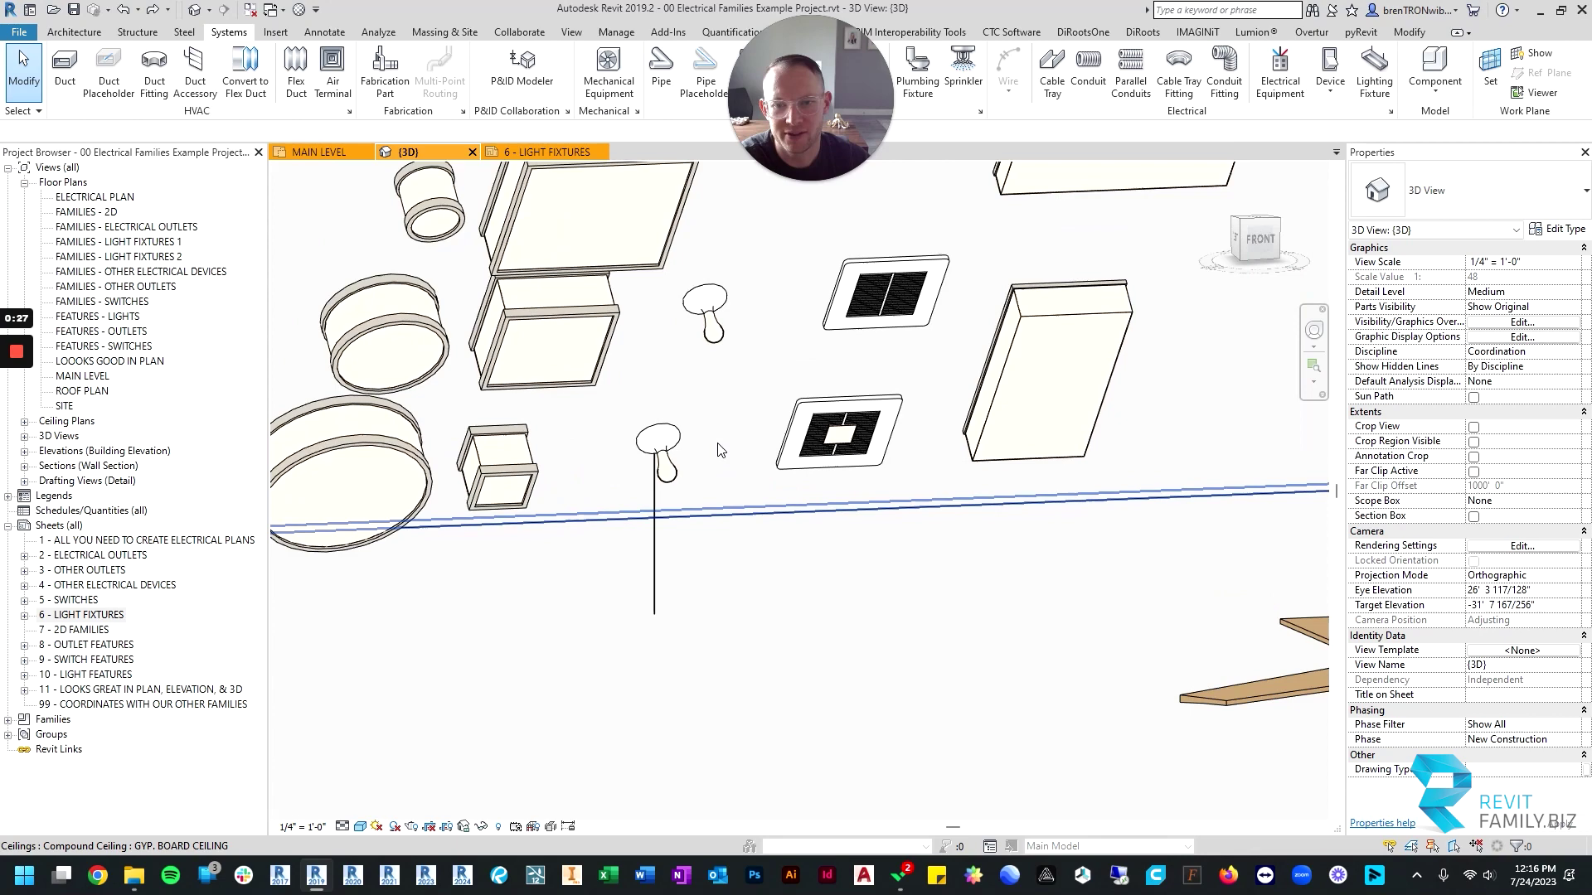
scroll(718, 340, "up", 2)
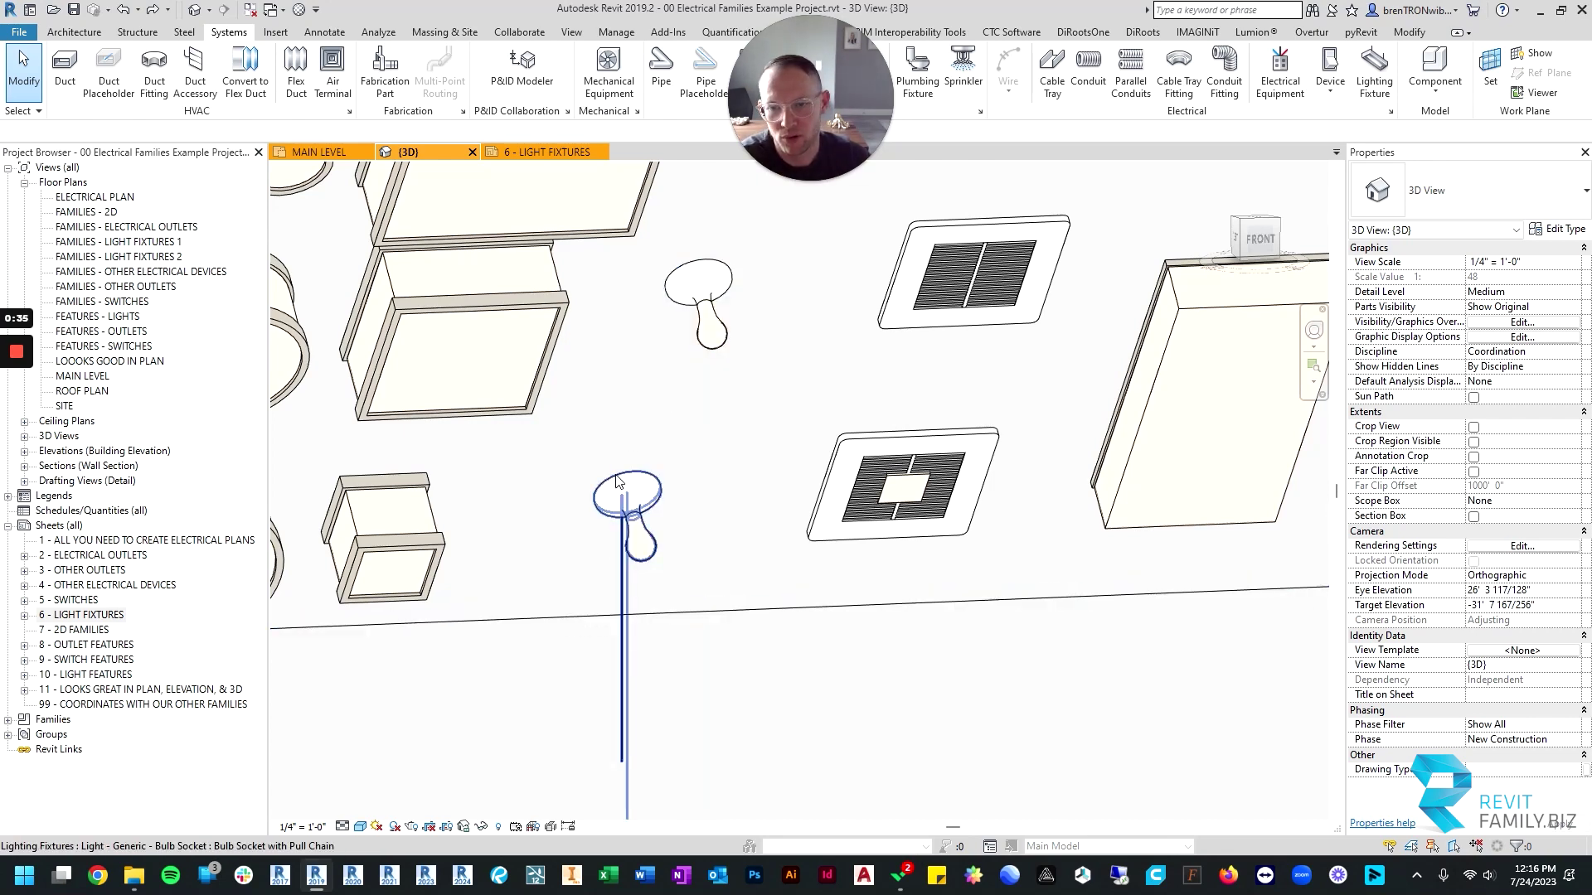
scroll(829, 348, "down", 3)
scroll(908, 361, "up", 4)
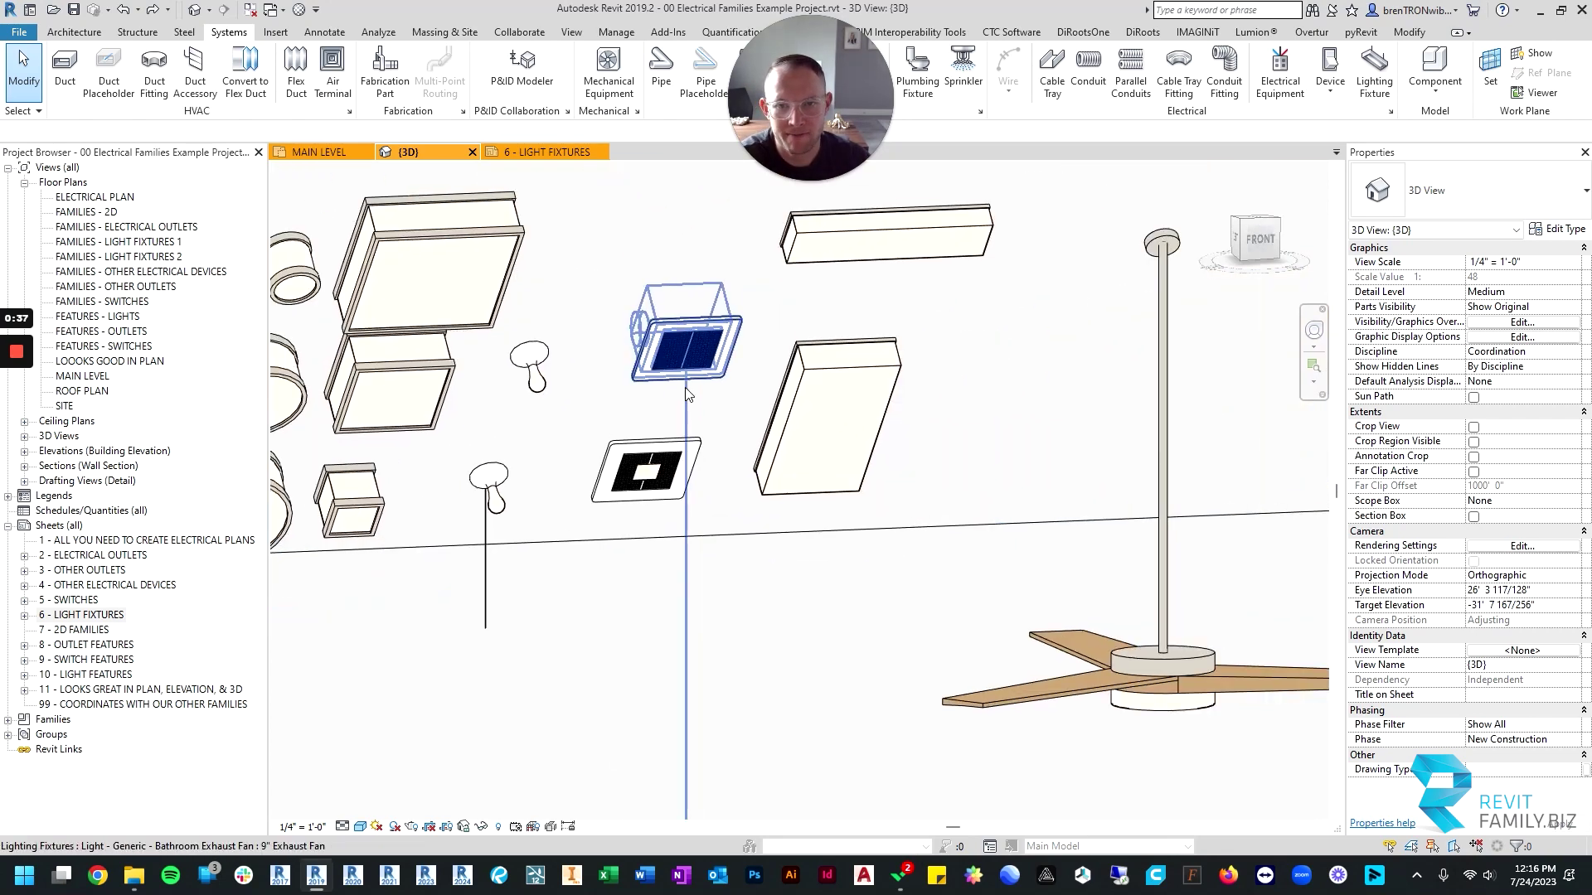
scroll(723, 335, "down", 3)
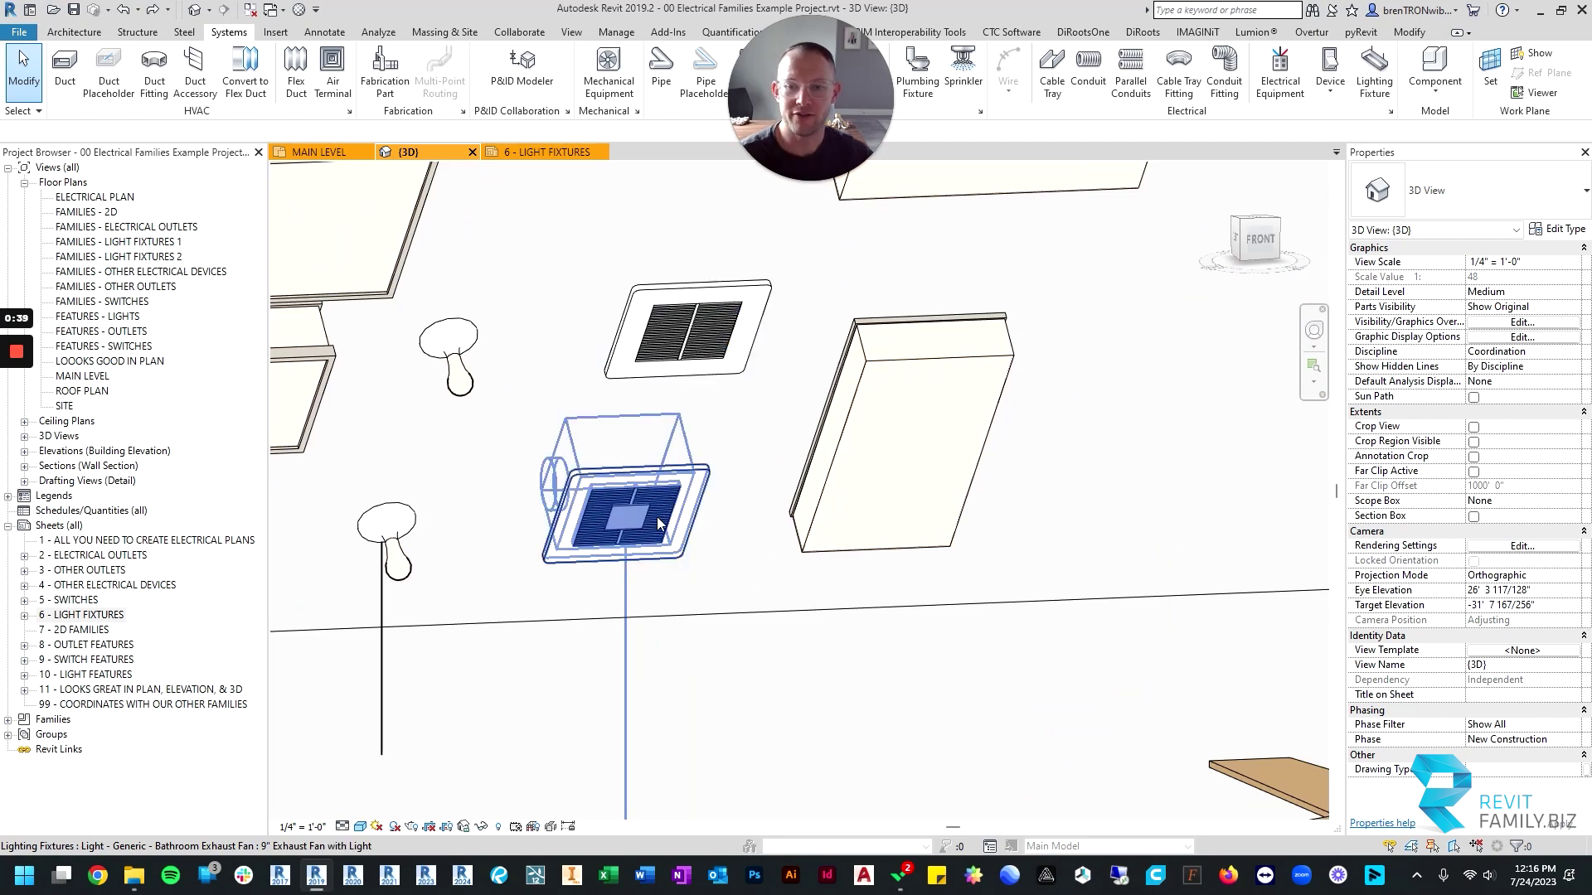
scroll(663, 464, "up", 3)
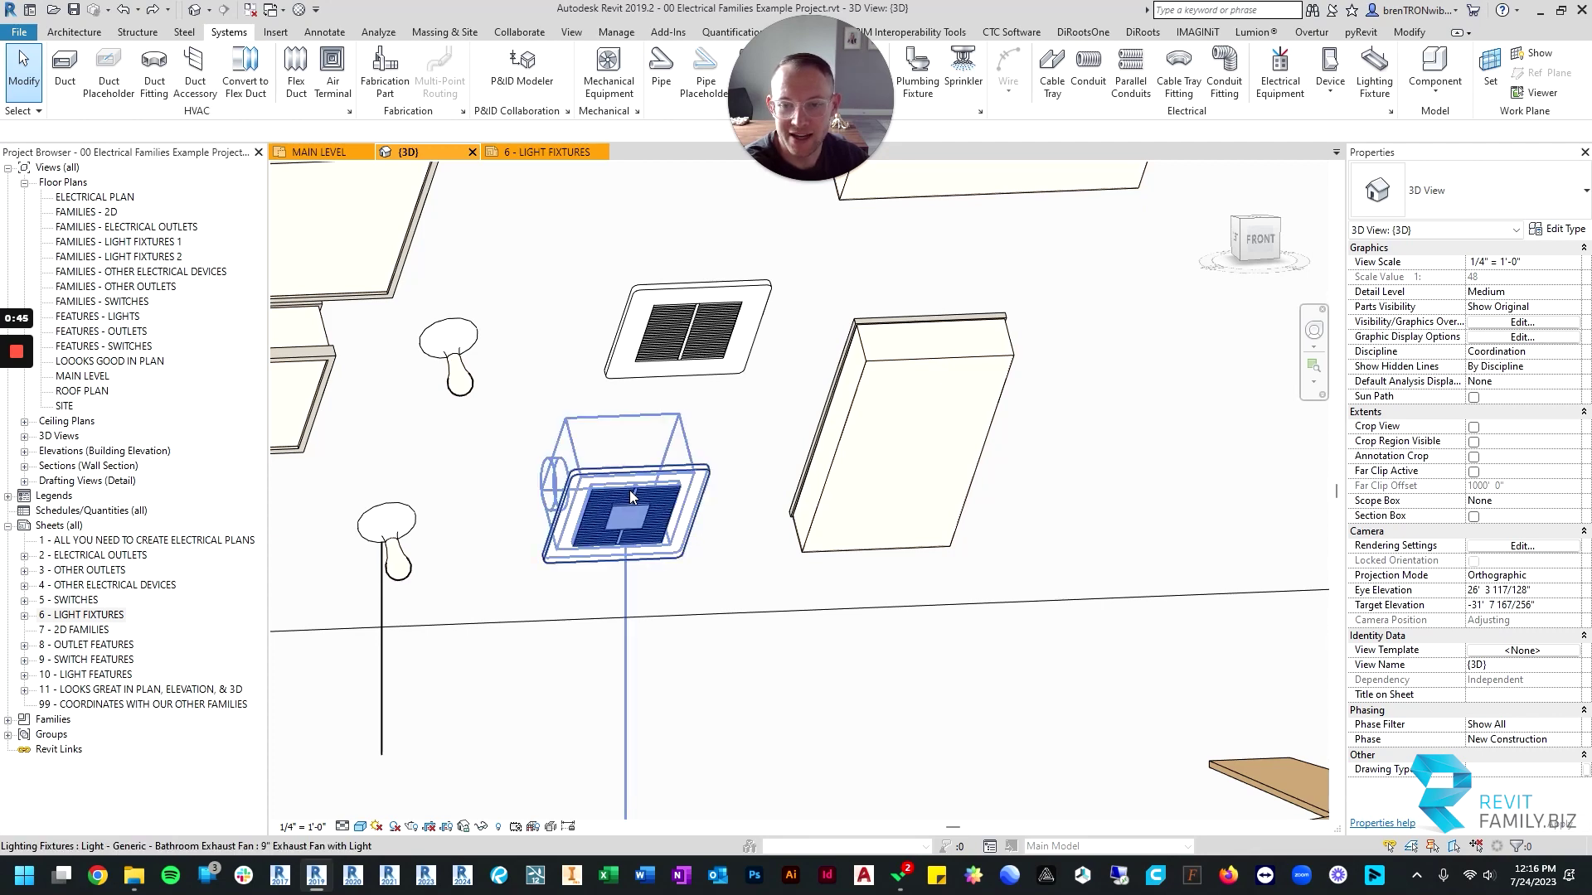
scroll(633, 504, "up", 1)
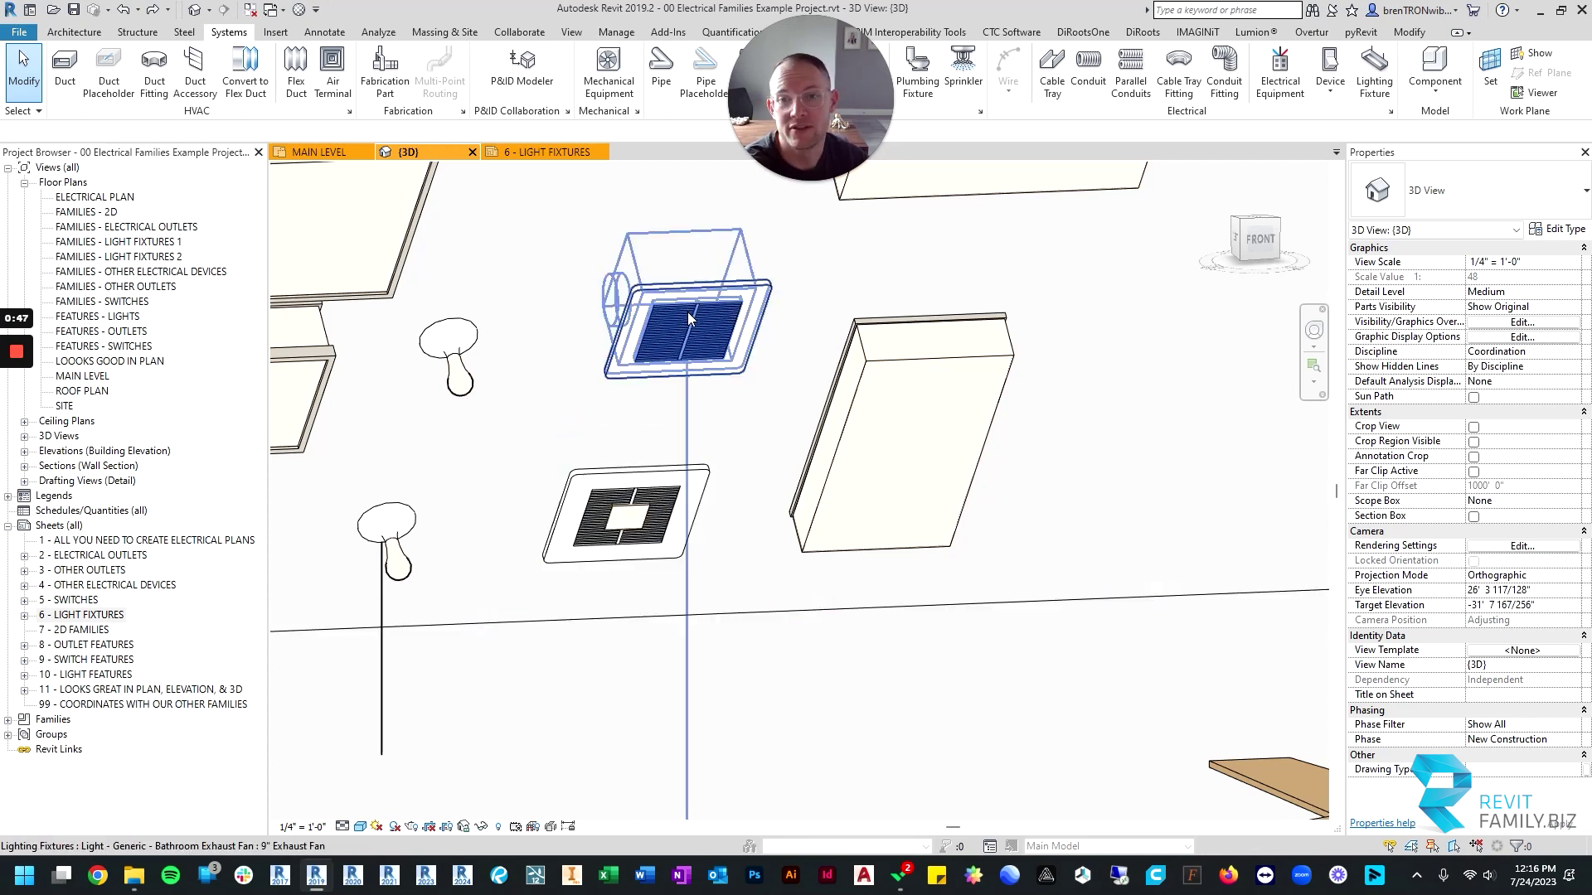
Examine the box light types mounted on the ceiling beside the exhaust fans.
scroll(688, 323, "down", 1)
middle_click_drag(819, 330, 569, 422)
scroll(572, 418, "down", 1)
middle_click_drag(677, 294, 658, 359)
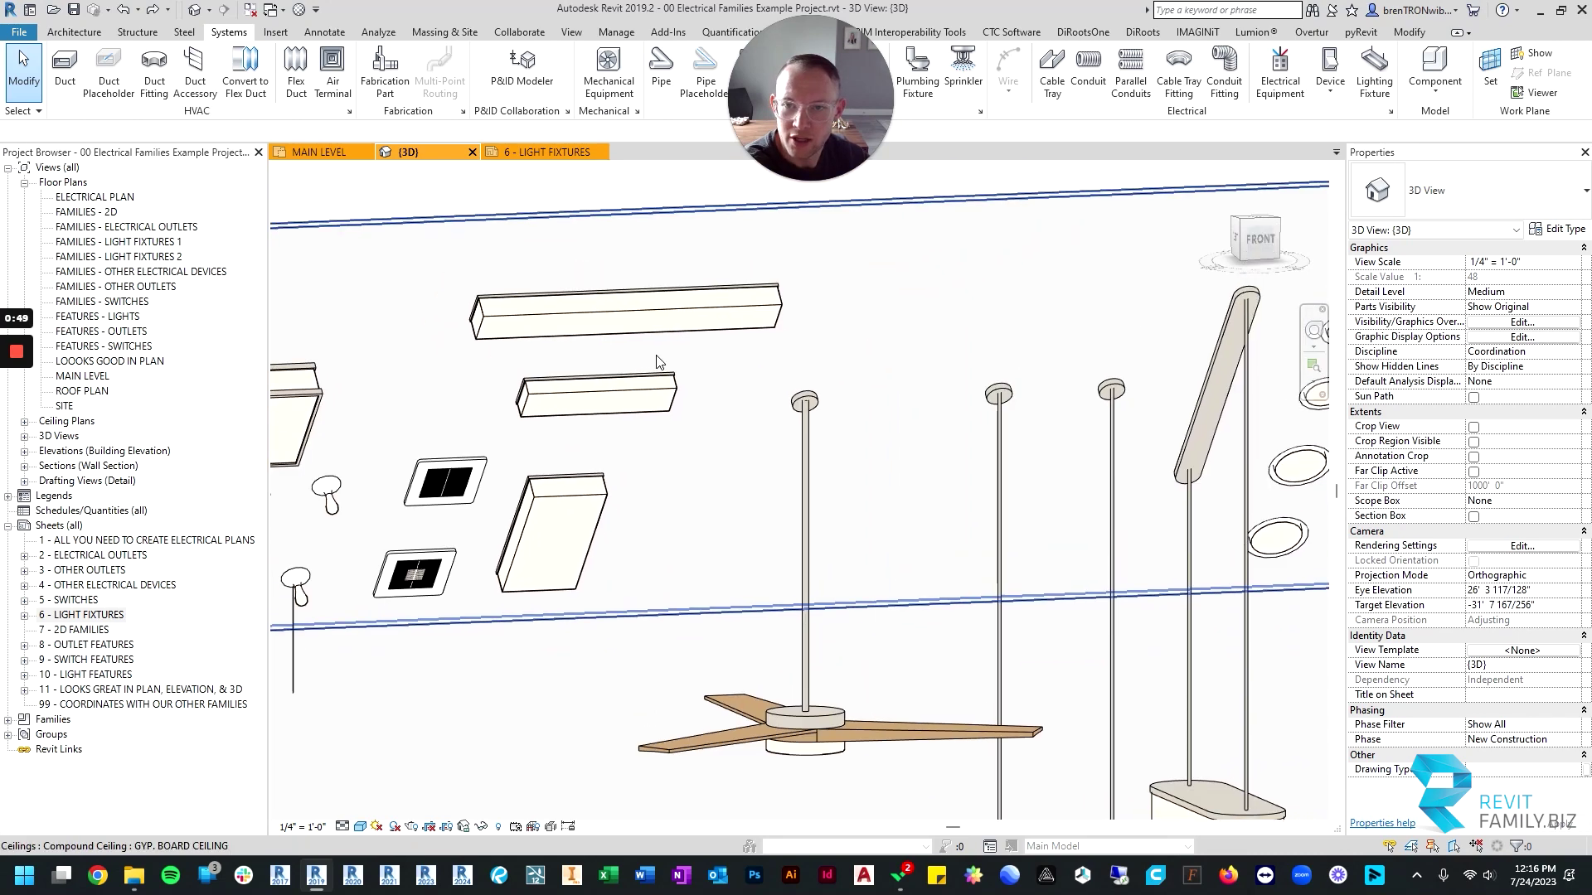
scroll(580, 322, "down", 1)
scroll(736, 327, "up", 3)
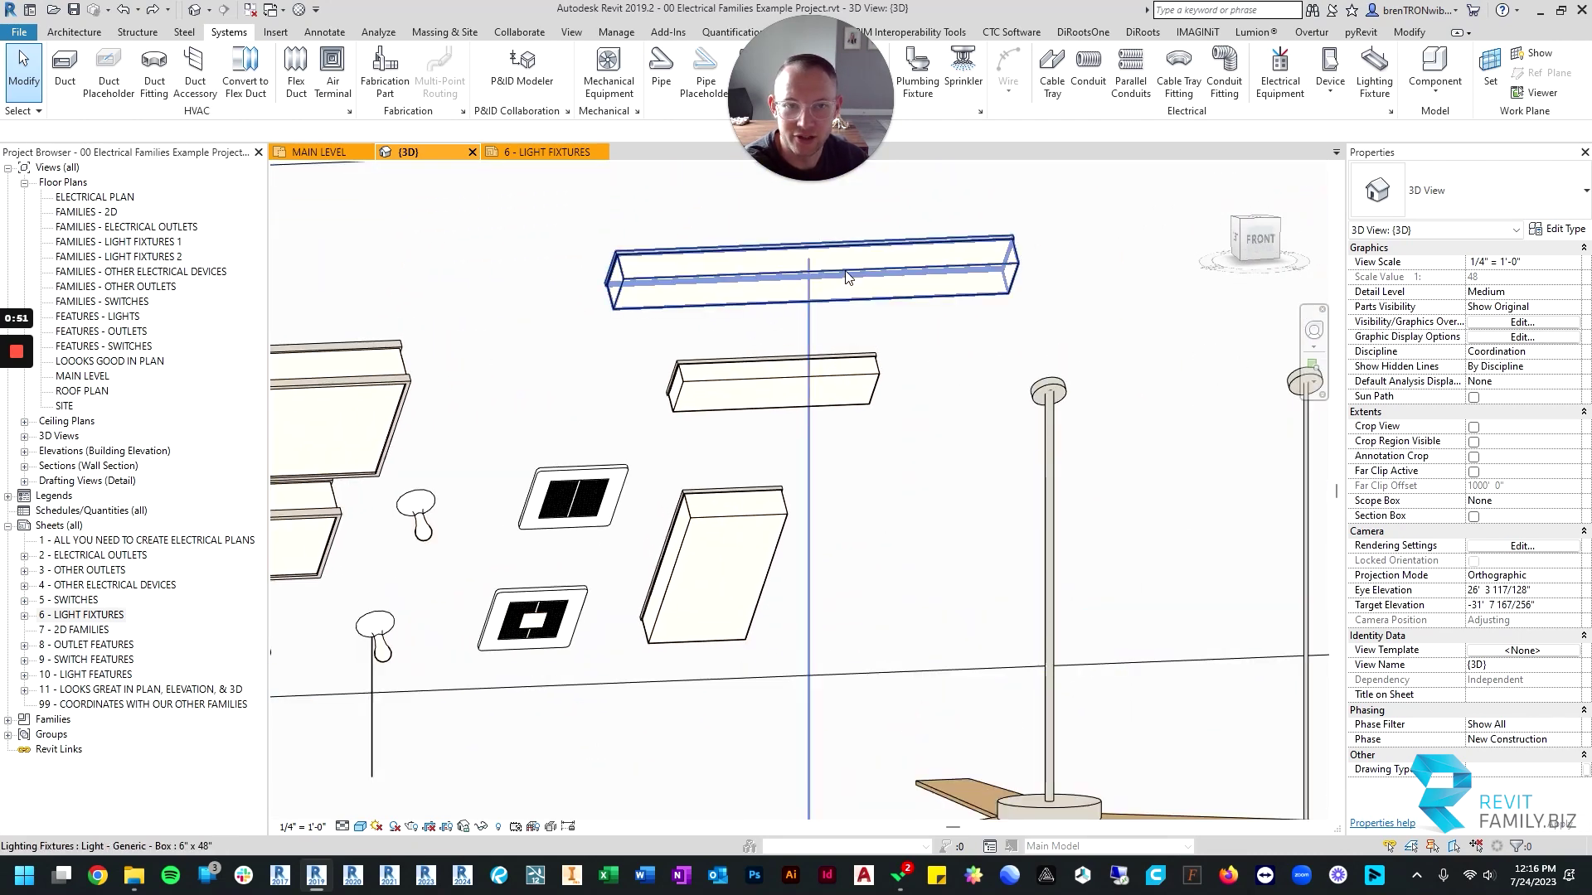
Examine the ceiling fan, pendant and chandeliers hanging from the ceiling, selecting the linear chandelier and clearing the selection.
scroll(704, 487, "down", 4)
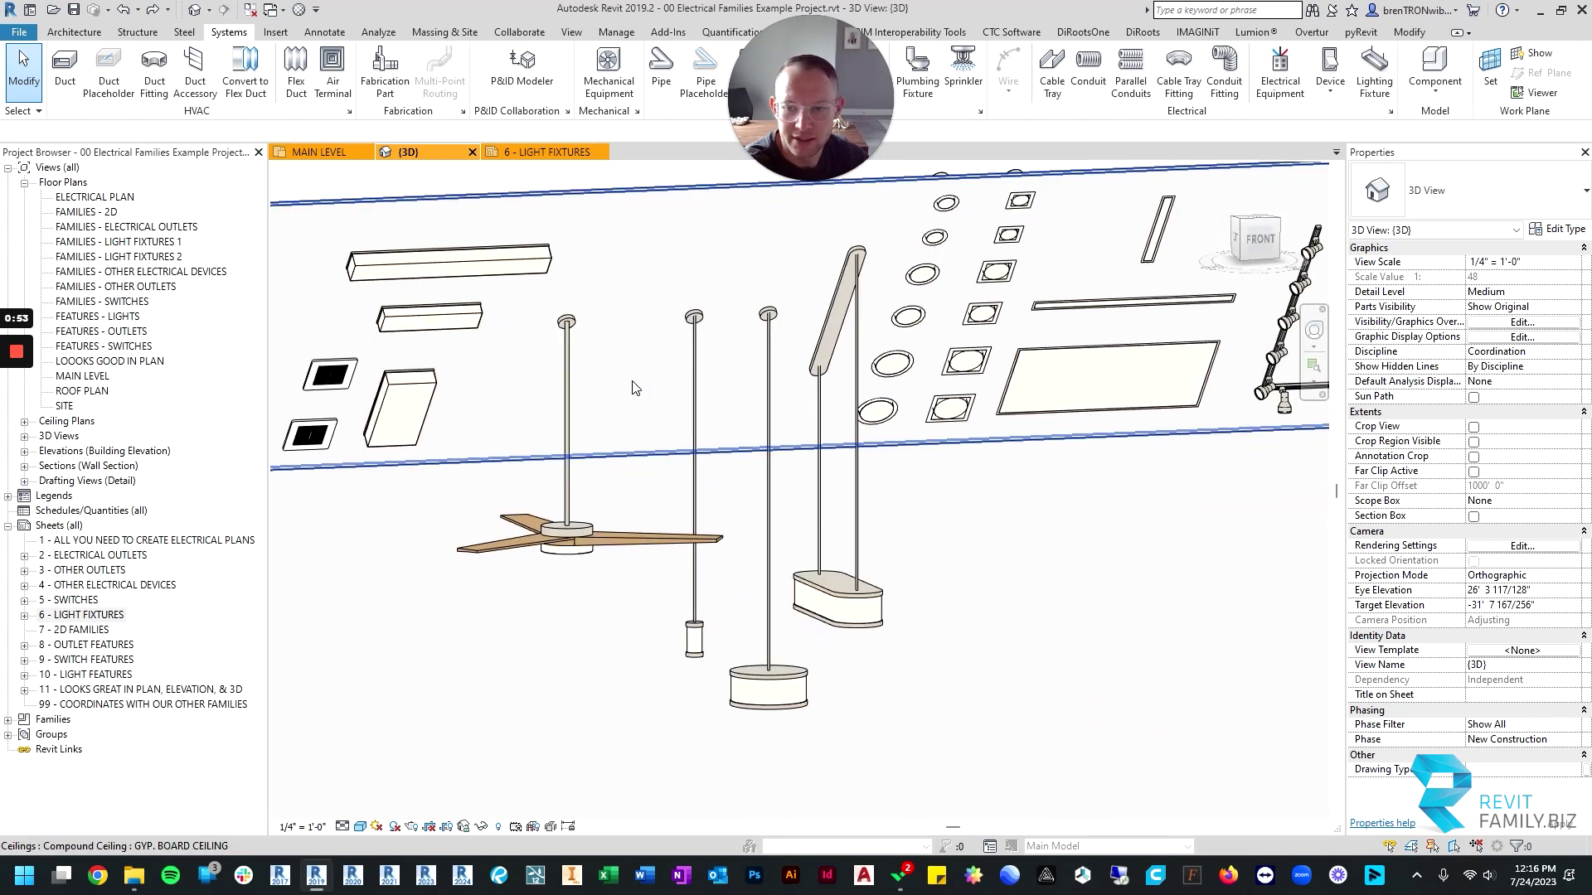
scroll(560, 483, "up", 2)
scroll(746, 466, "down", 1)
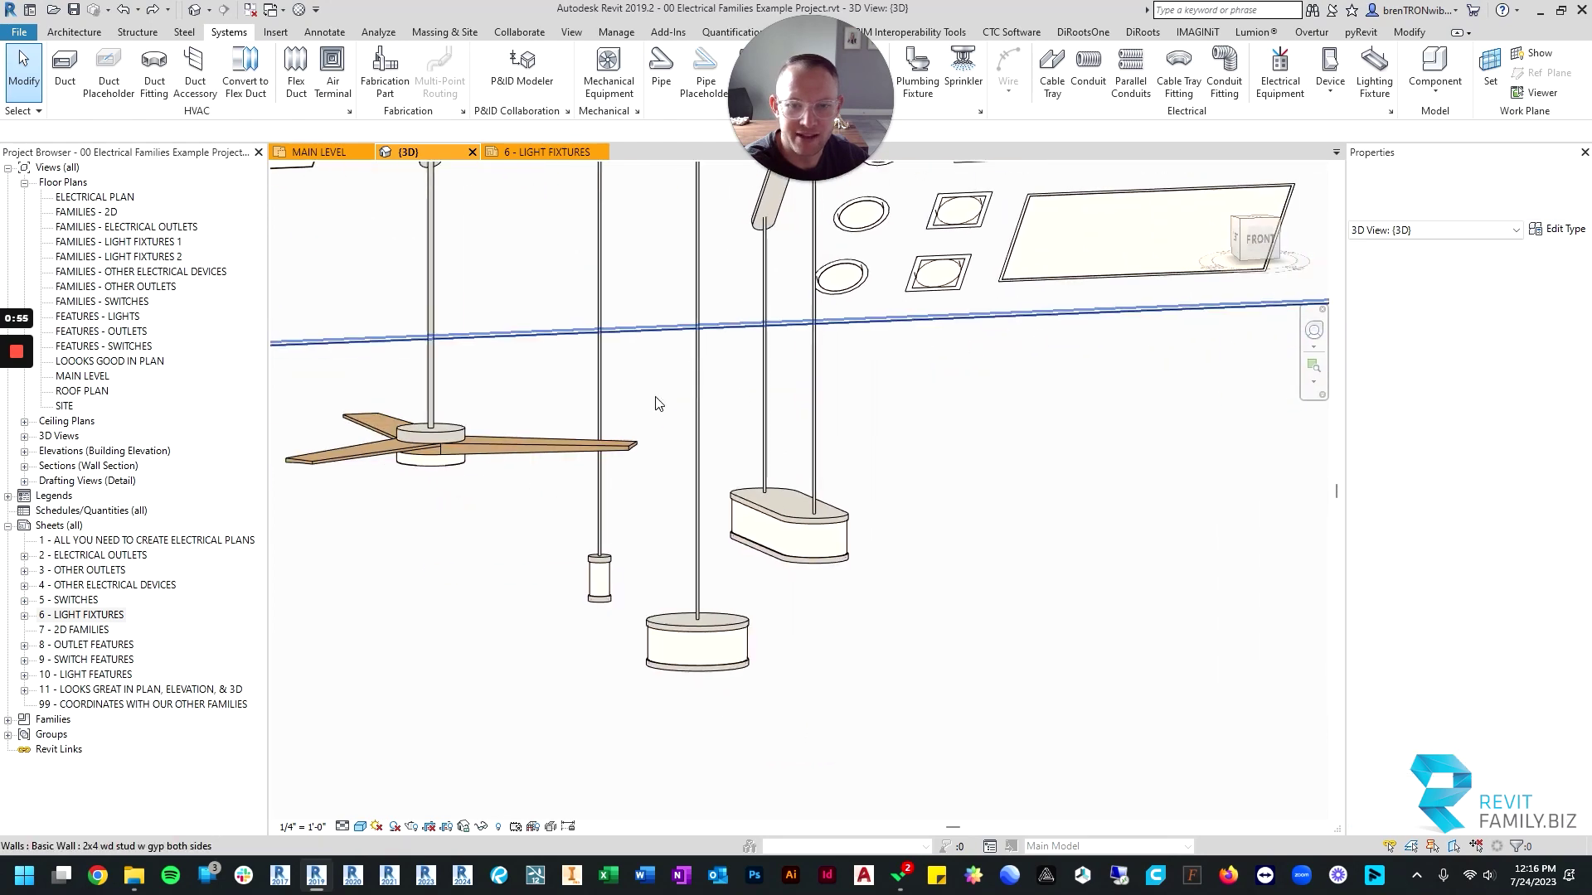
scroll(650, 370, "down", 2)
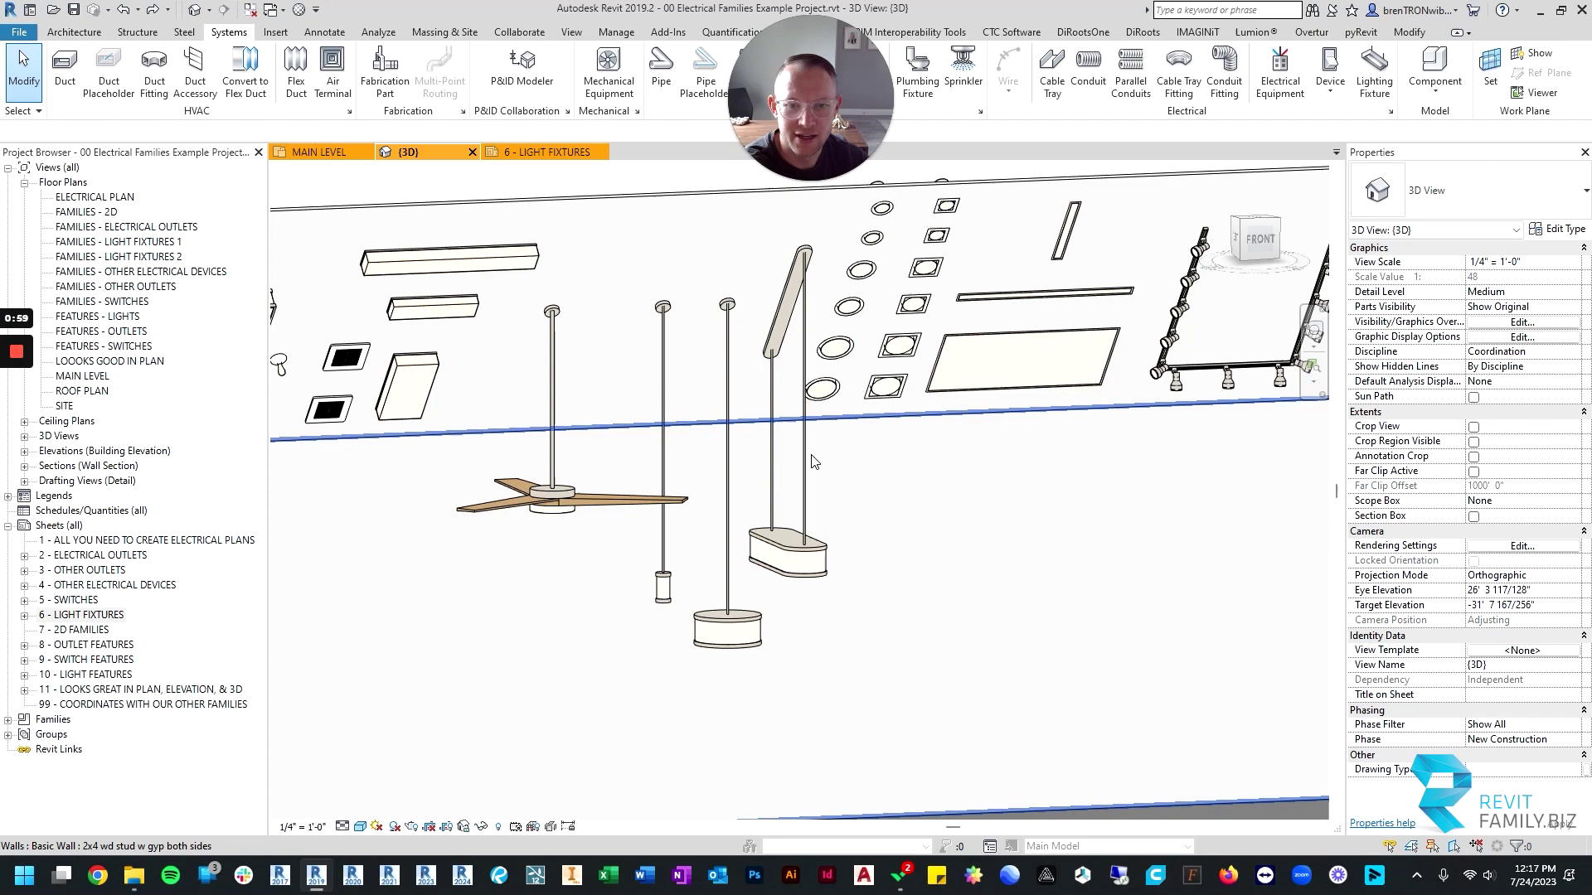
left_click(788, 548)
middle_click_drag(788, 549, 917, 220, "shift")
left_click(630, 179)
Inspect the recessed can lights with round and square trims on the sample ceiling.
scroll(891, 381, "up", 3)
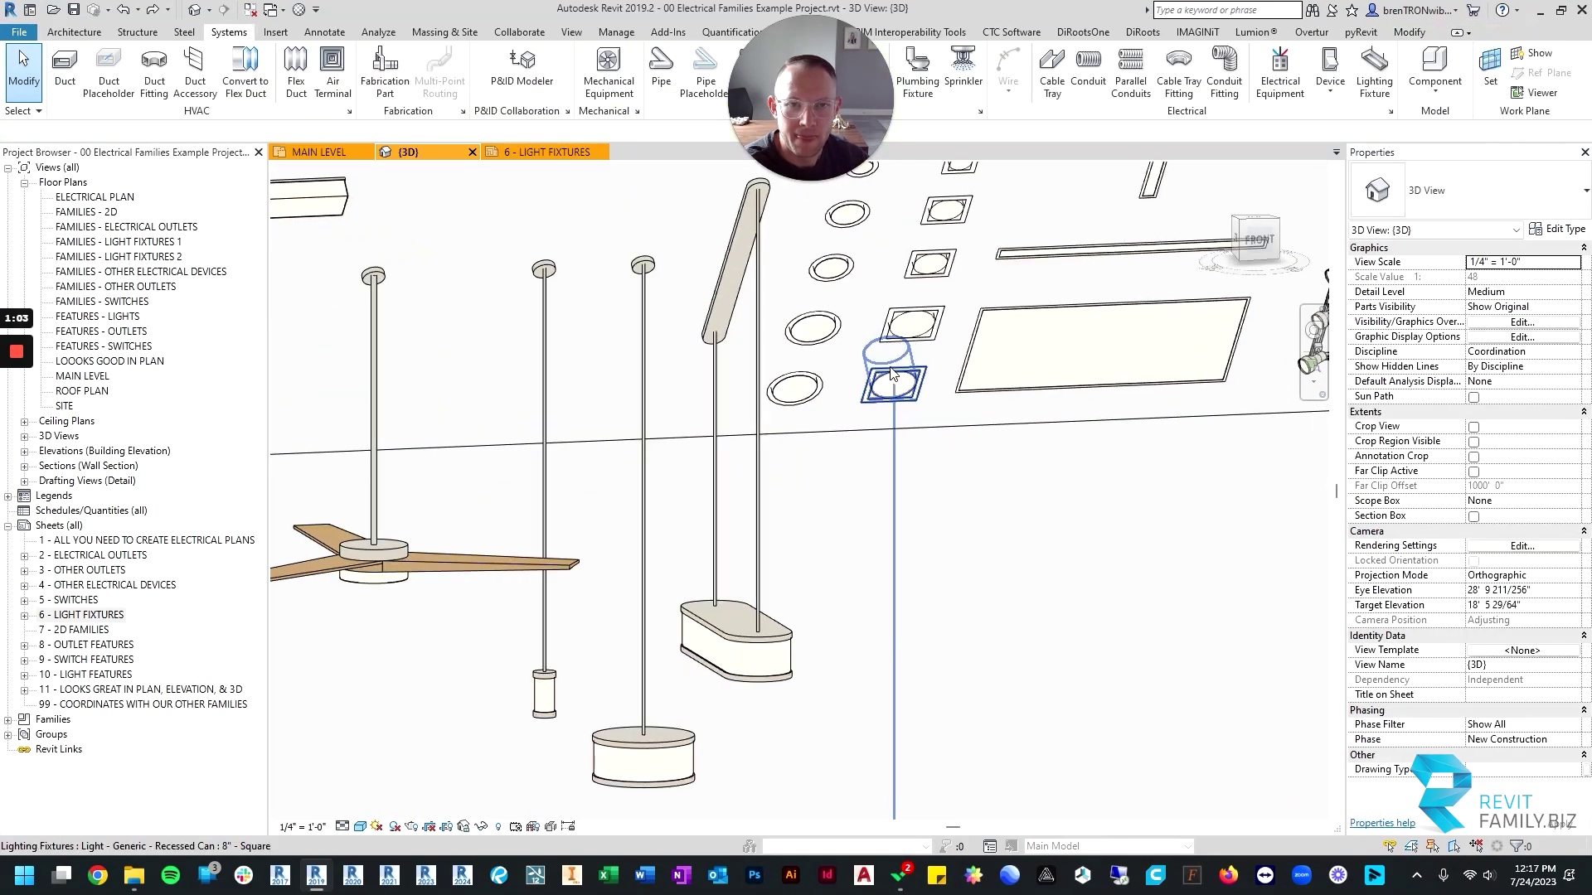
middle_click_drag(891, 381, 728, 537)
scroll(658, 332, "up", 2)
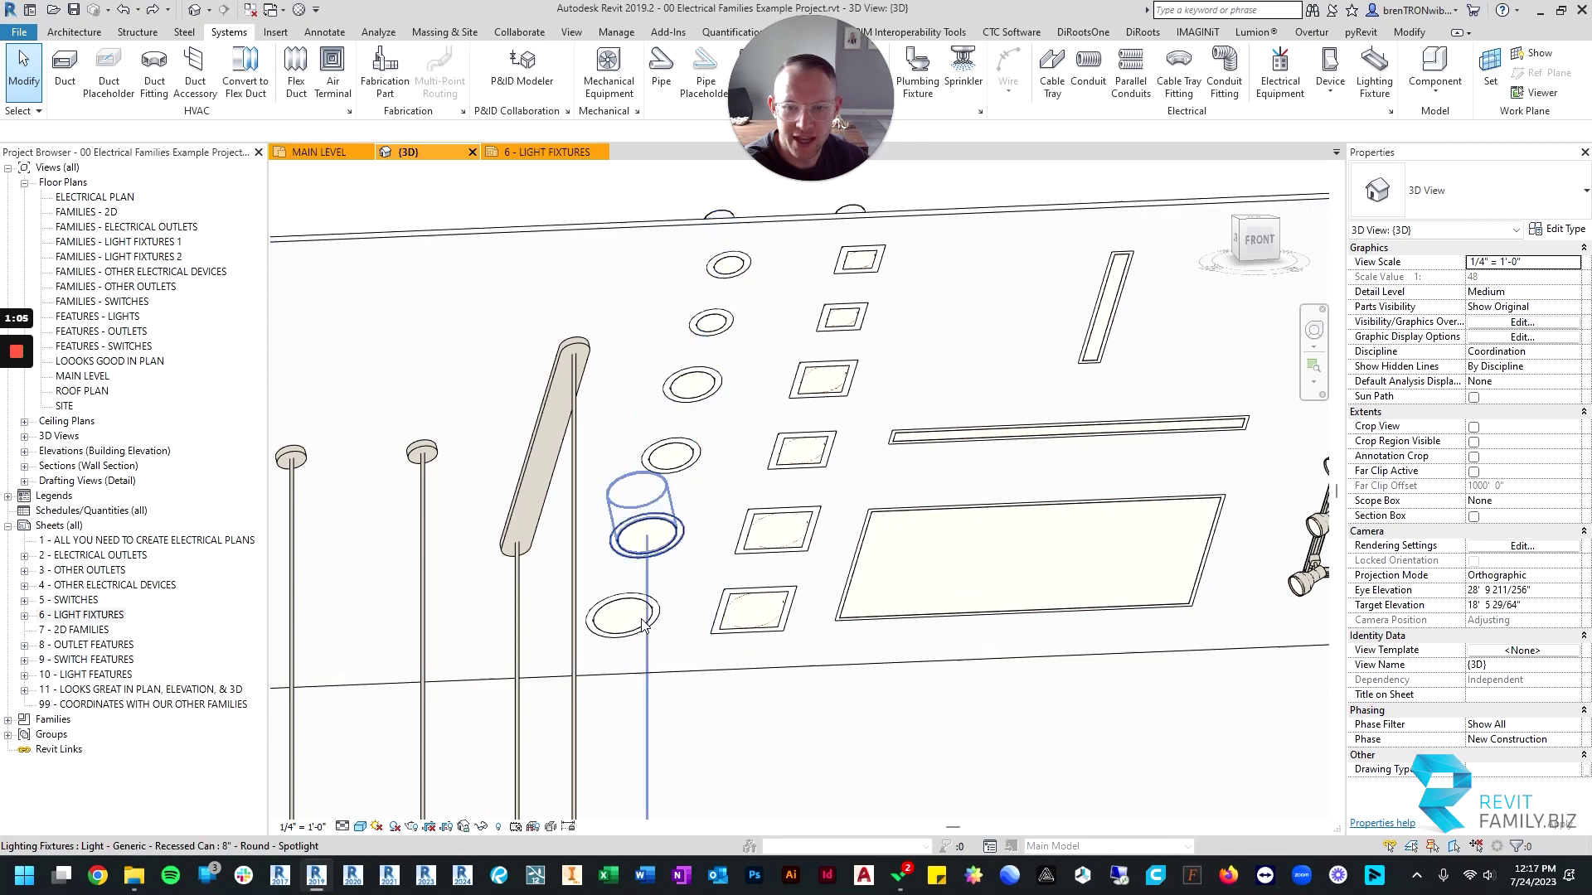
scroll(821, 365, "down", 4)
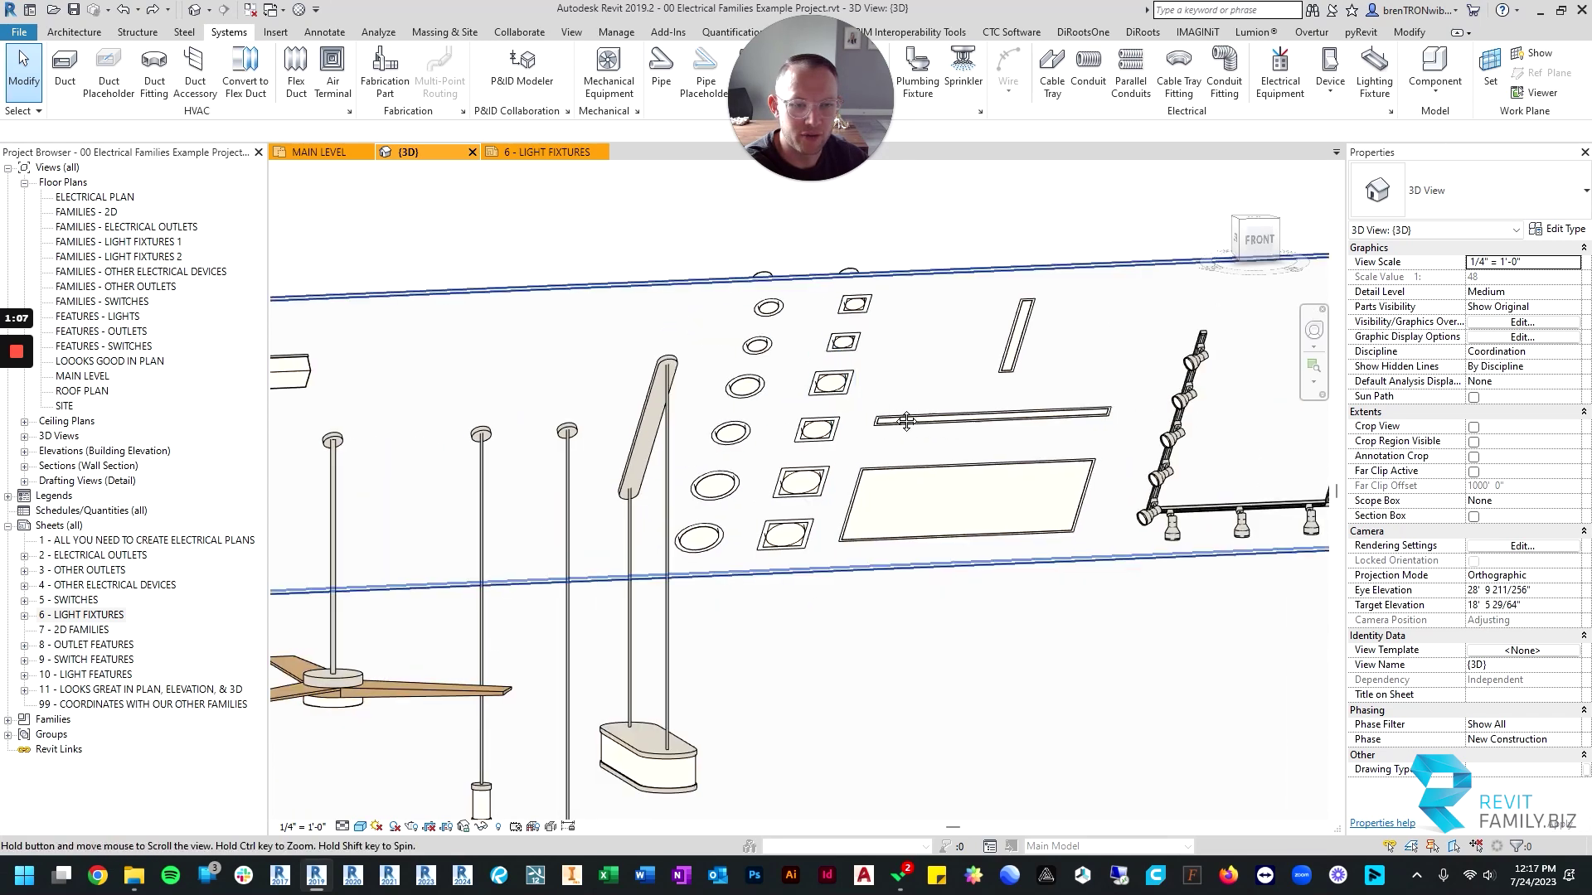
Inspect the recessed linear lights and the track lighting run on the ceiling.
scroll(821, 406, "up", 4)
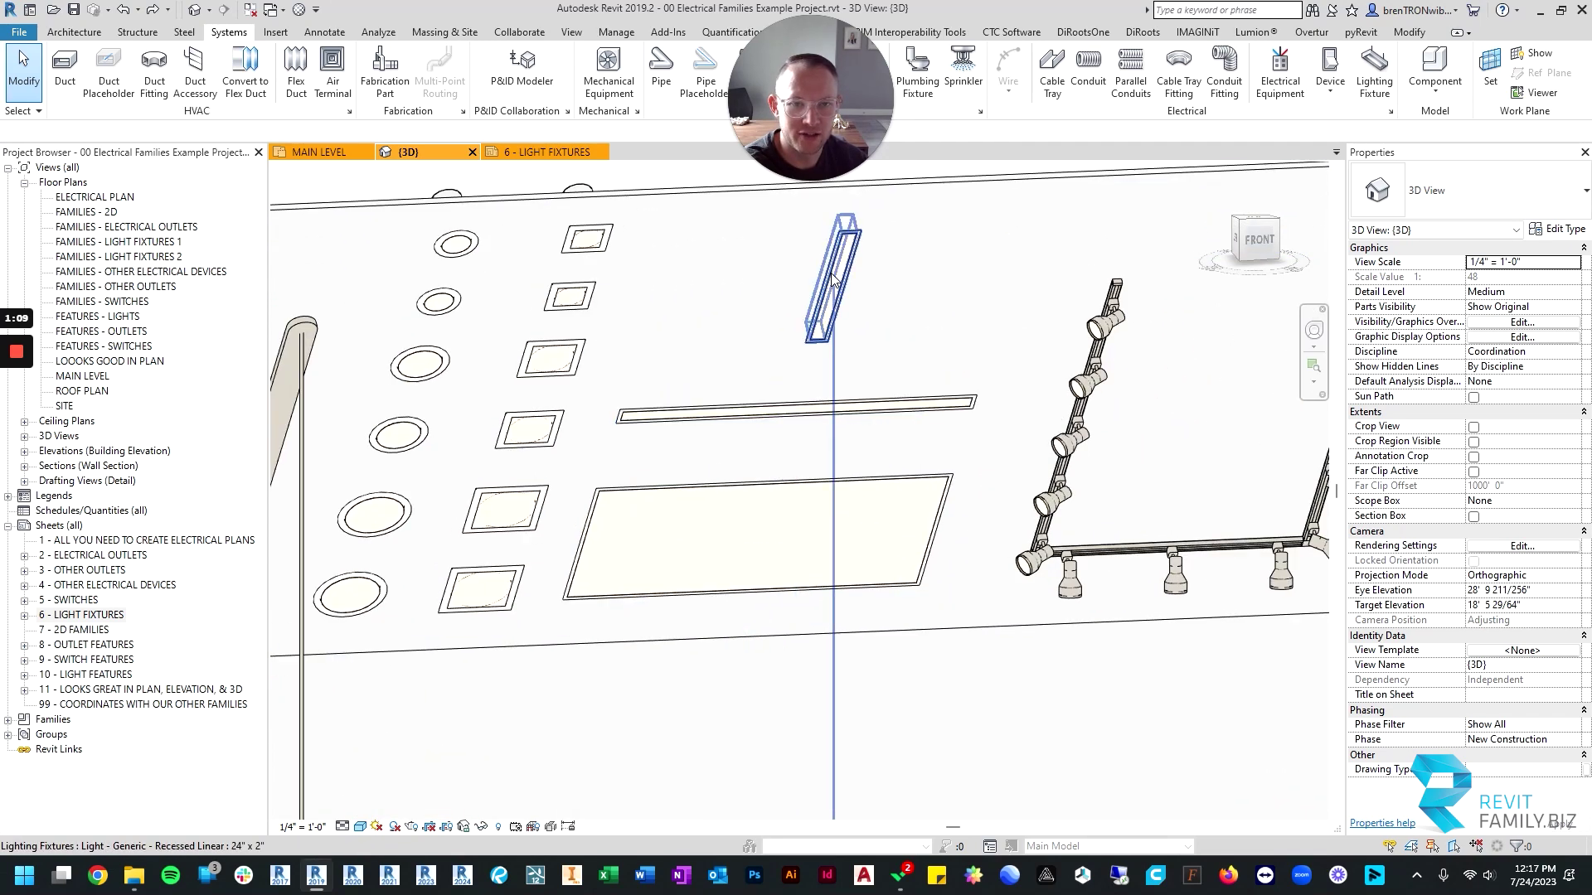
scroll(834, 415, "down", 2)
middle_click_drag(882, 491, 528, 490)
scroll(655, 315, "up", 2)
scroll(667, 501, "down", 2)
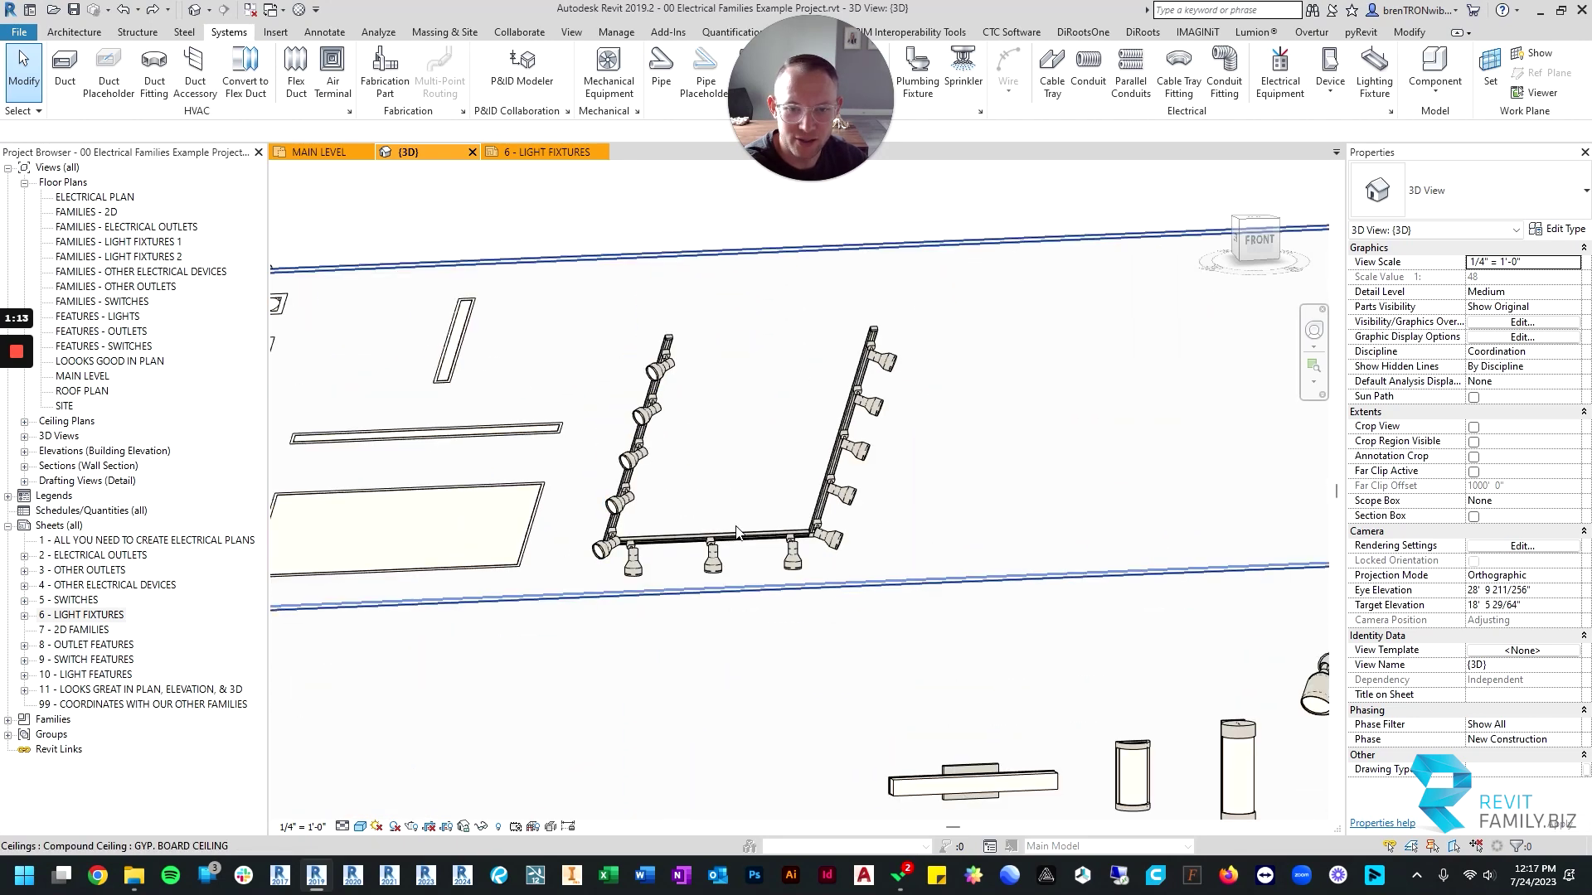
Examine the vanity sconce and the row of wall sconces next to it.
middle_click_drag(1156, 600, 714, 366)
middle_click_drag(538, 553, 622, 432)
scroll(632, 419, "up", 1)
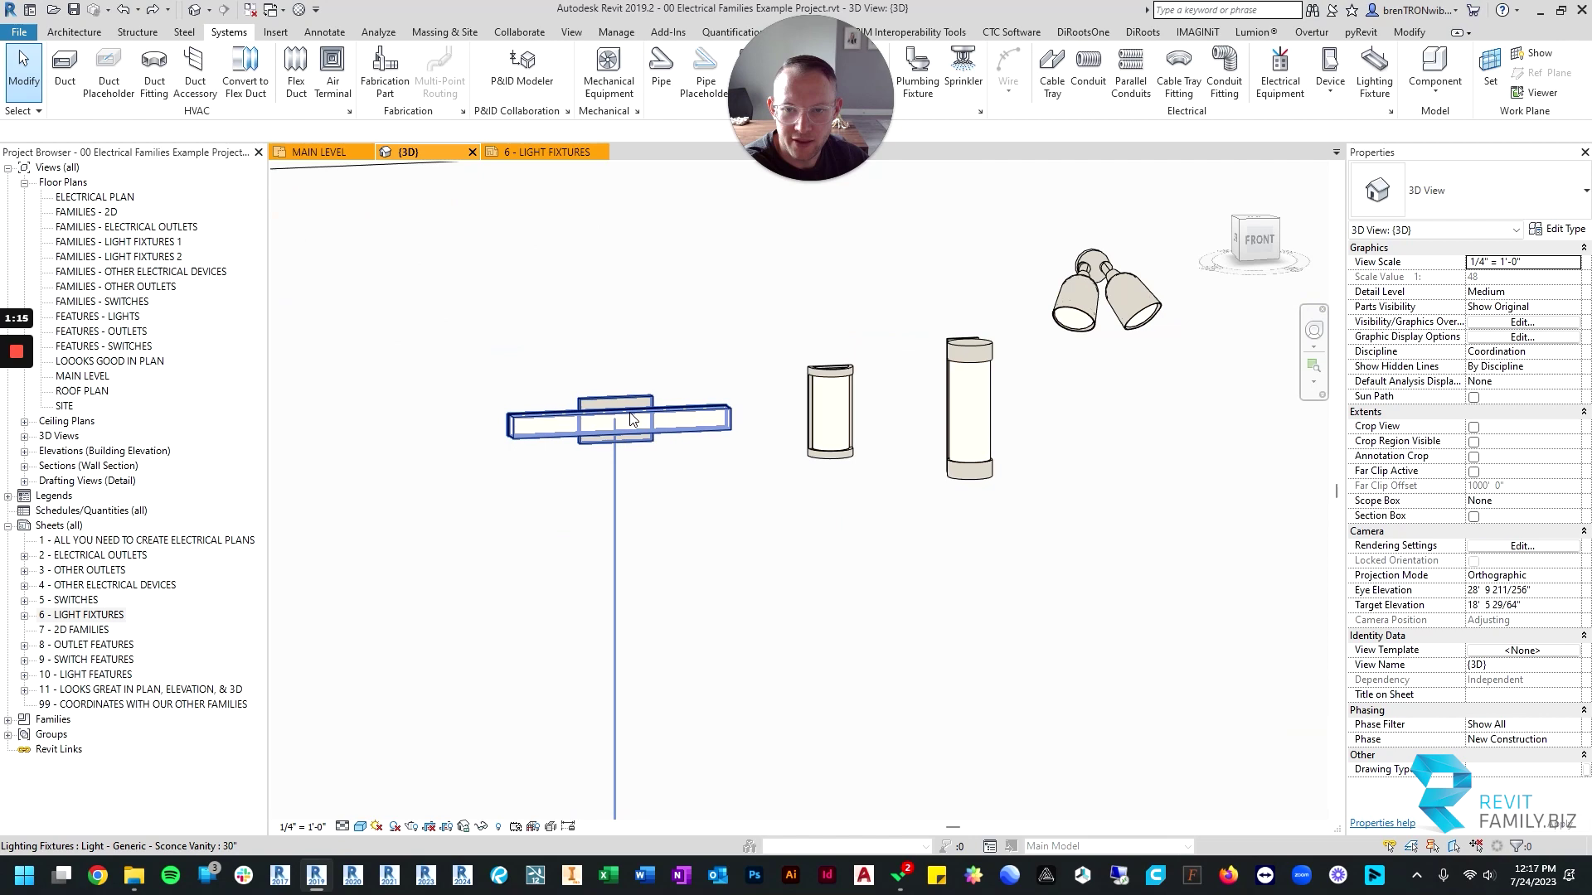
scroll(936, 397, "down", 2)
middle_click_drag(944, 398, 715, 387)
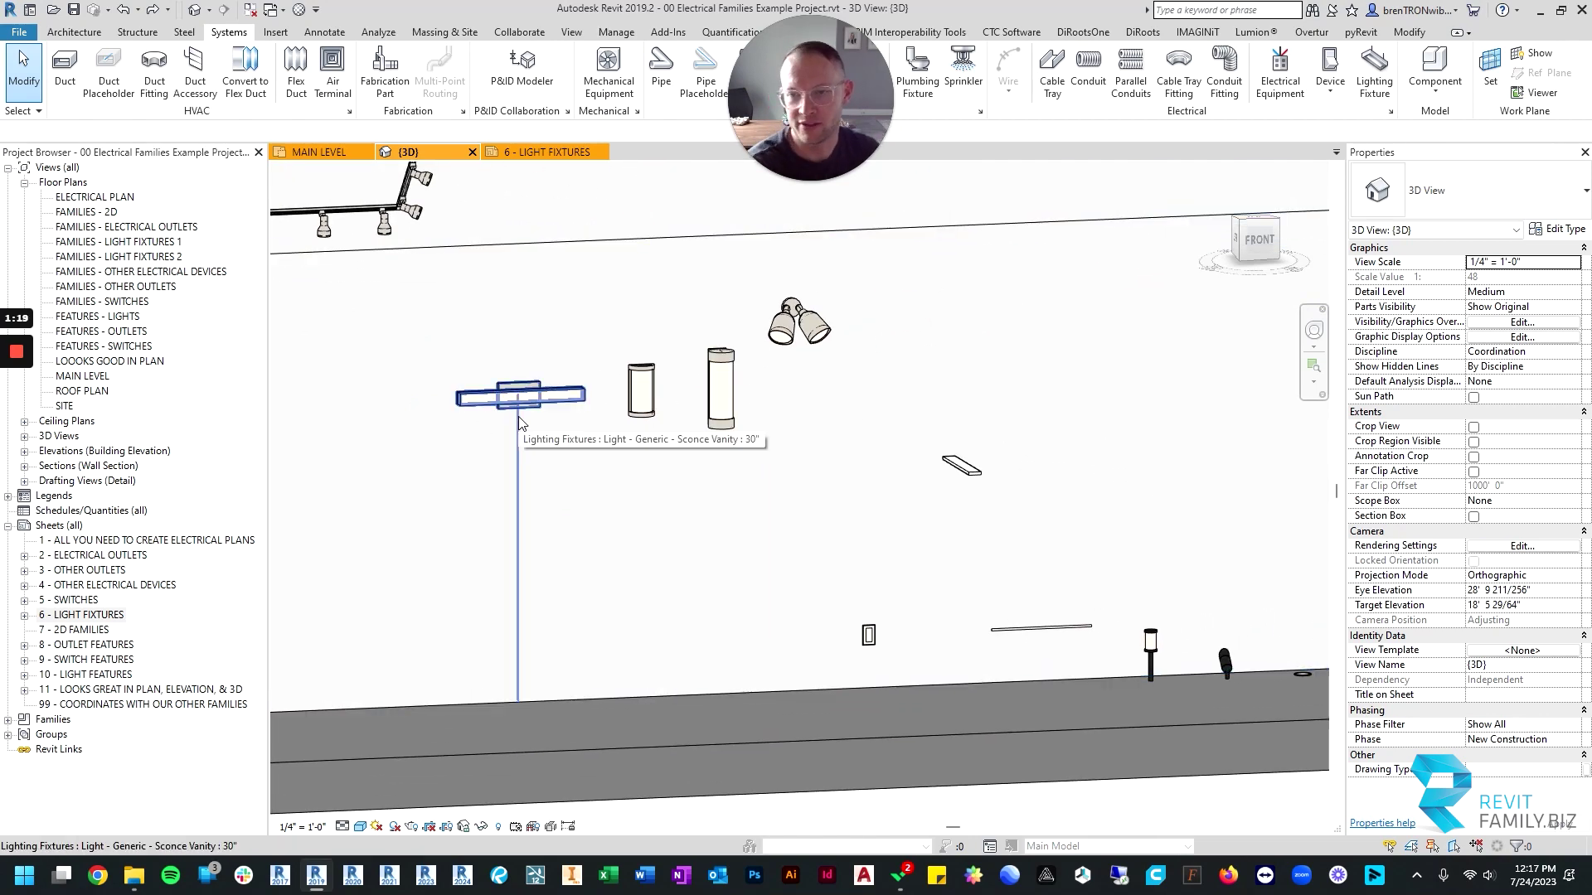
scroll(522, 418, "up", 2)
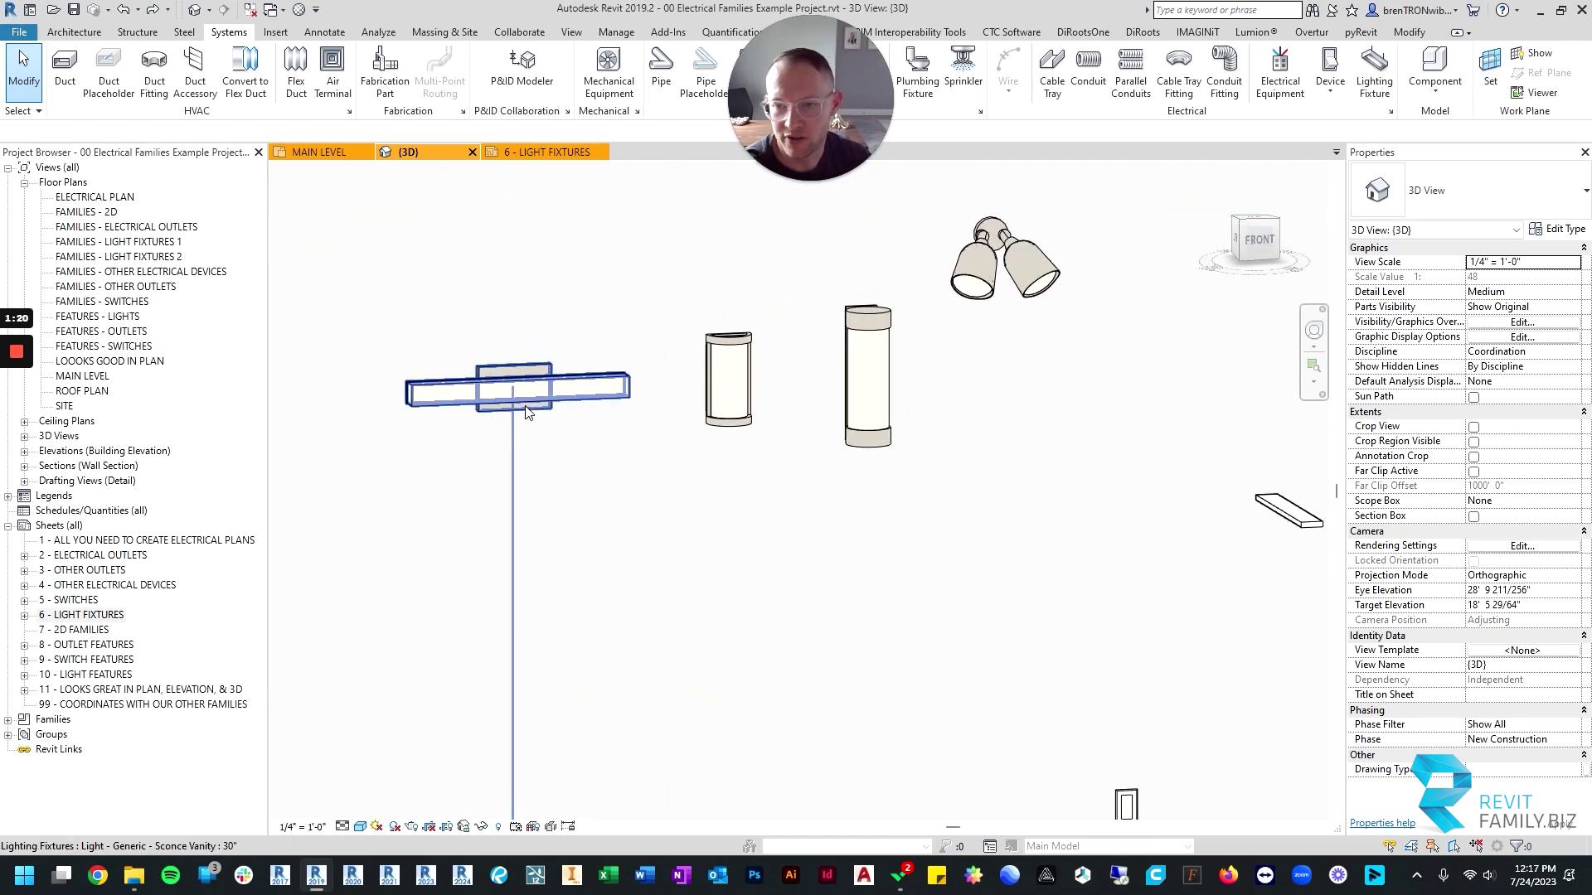
Select the flush, offset and flood sconces on the wall one after another to inspect them.
left_click(750, 360)
middle_click_drag(743, 371, 734, 436, "shift")
left_click(889, 320)
middle_click_drag(889, 320, 958, 262, "shift")
left_click(957, 262)
scroll(1048, 550, "down", 2)
middle_click_drag(1048, 550, 757, 515)
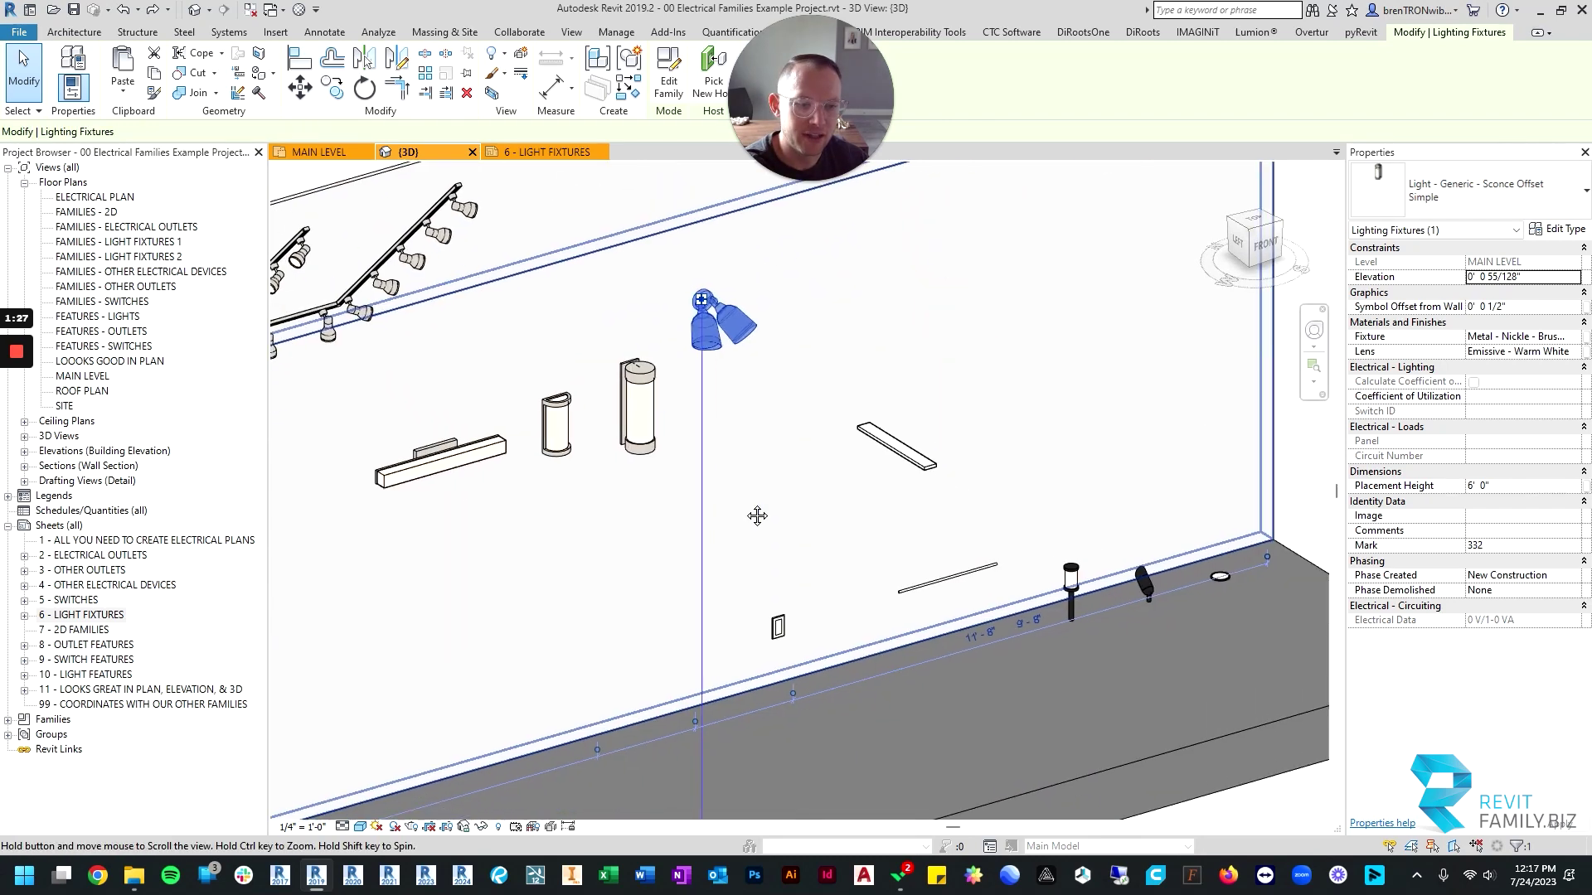
Select the night light sconce low on the wall to view its properties, and clear the selection.
scroll(775, 681, "up", 5)
left_click(794, 572)
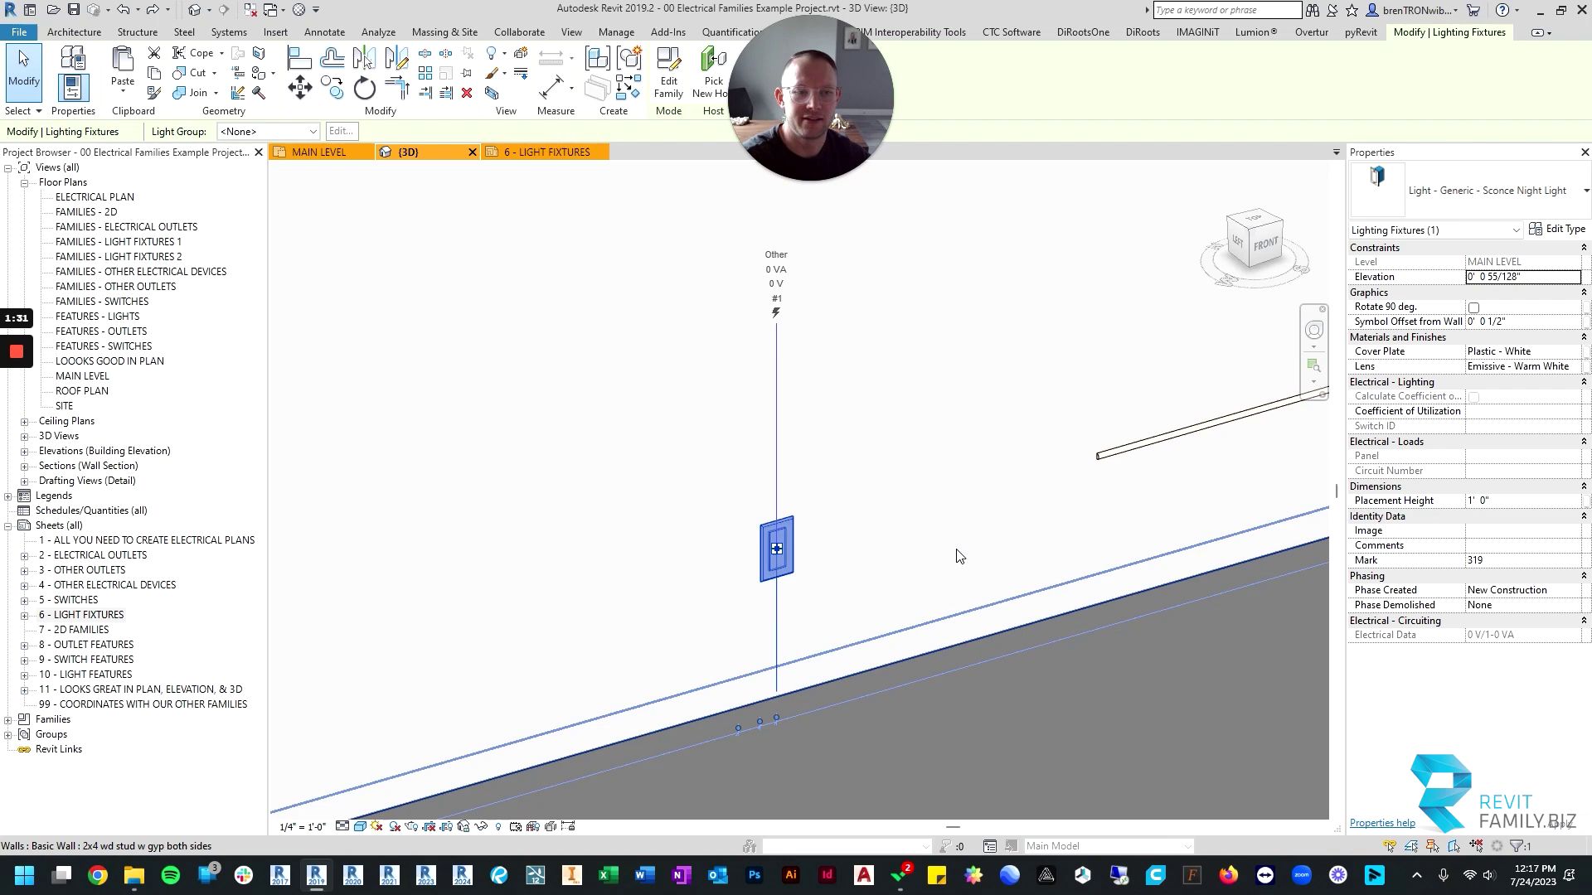
scroll(985, 412, "down", 3)
middle_click_drag(984, 412, 1137, 415, "shift")
left_click(1161, 433)
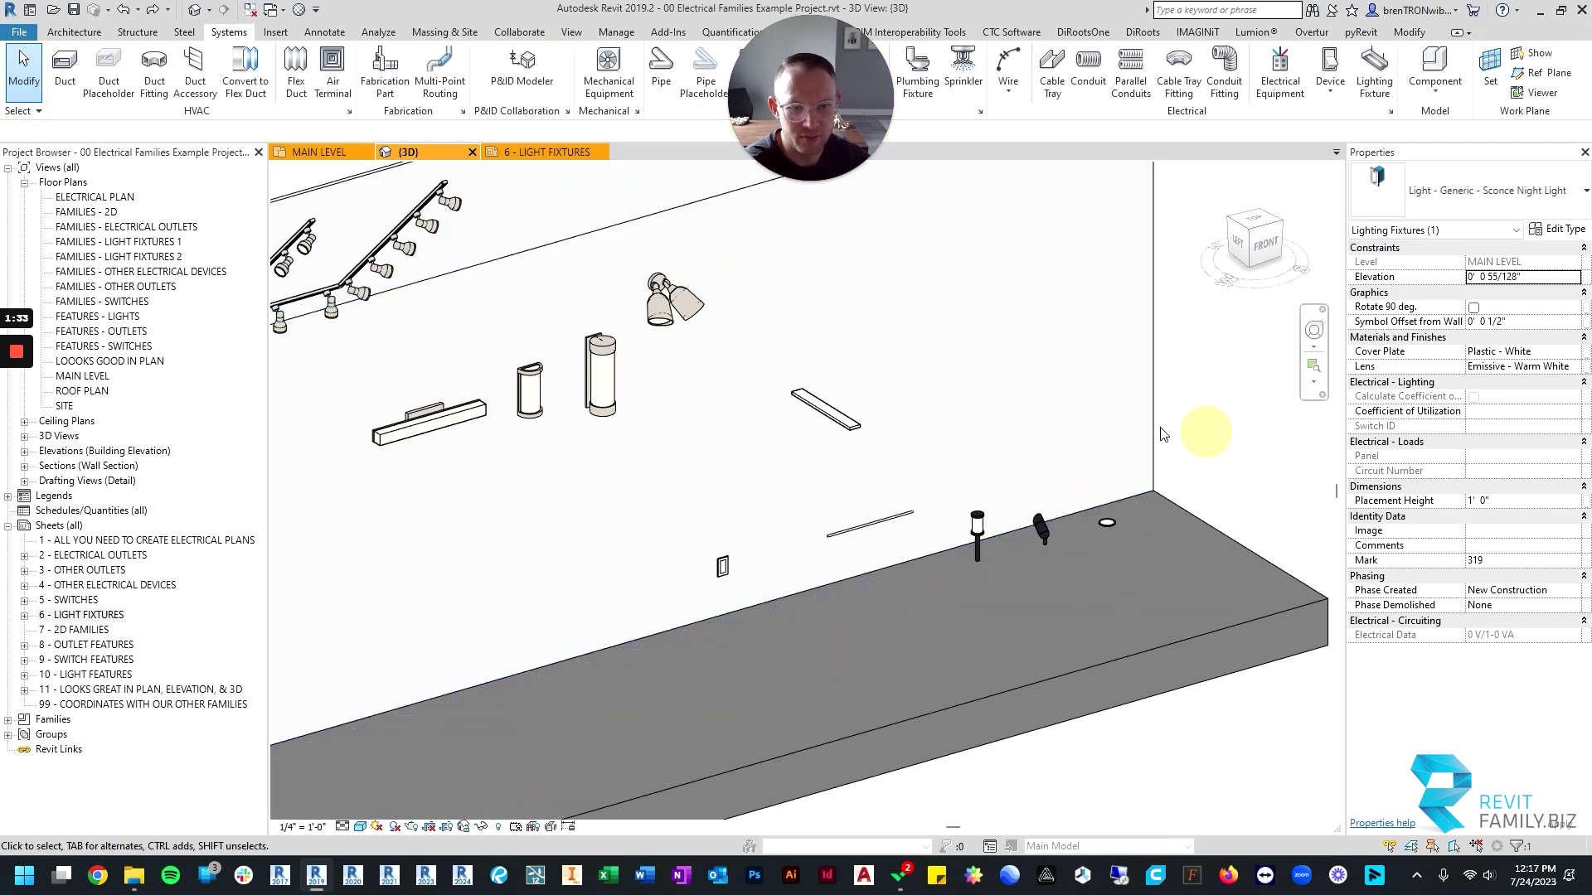
Select the non-hosted 3" x 3/4" strip light, inspect it from several angles, and clear the selection.
scroll(928, 436, "up", 2)
middle_click_drag(786, 539, 757, 486)
left_click(753, 362)
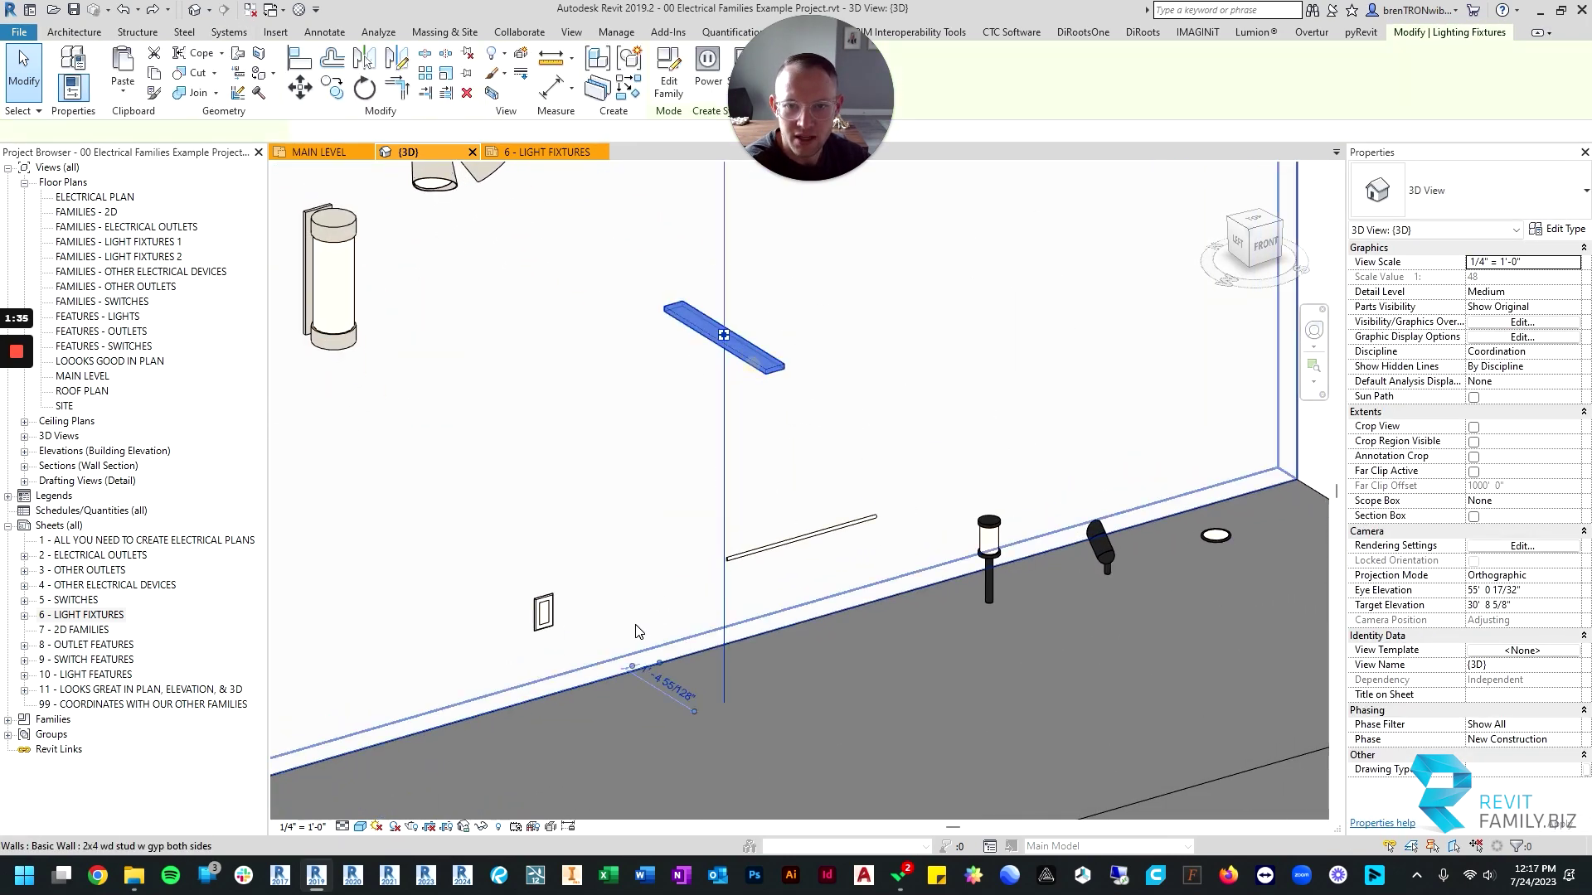
middle_click_drag(638, 632, 639, 585, "shift")
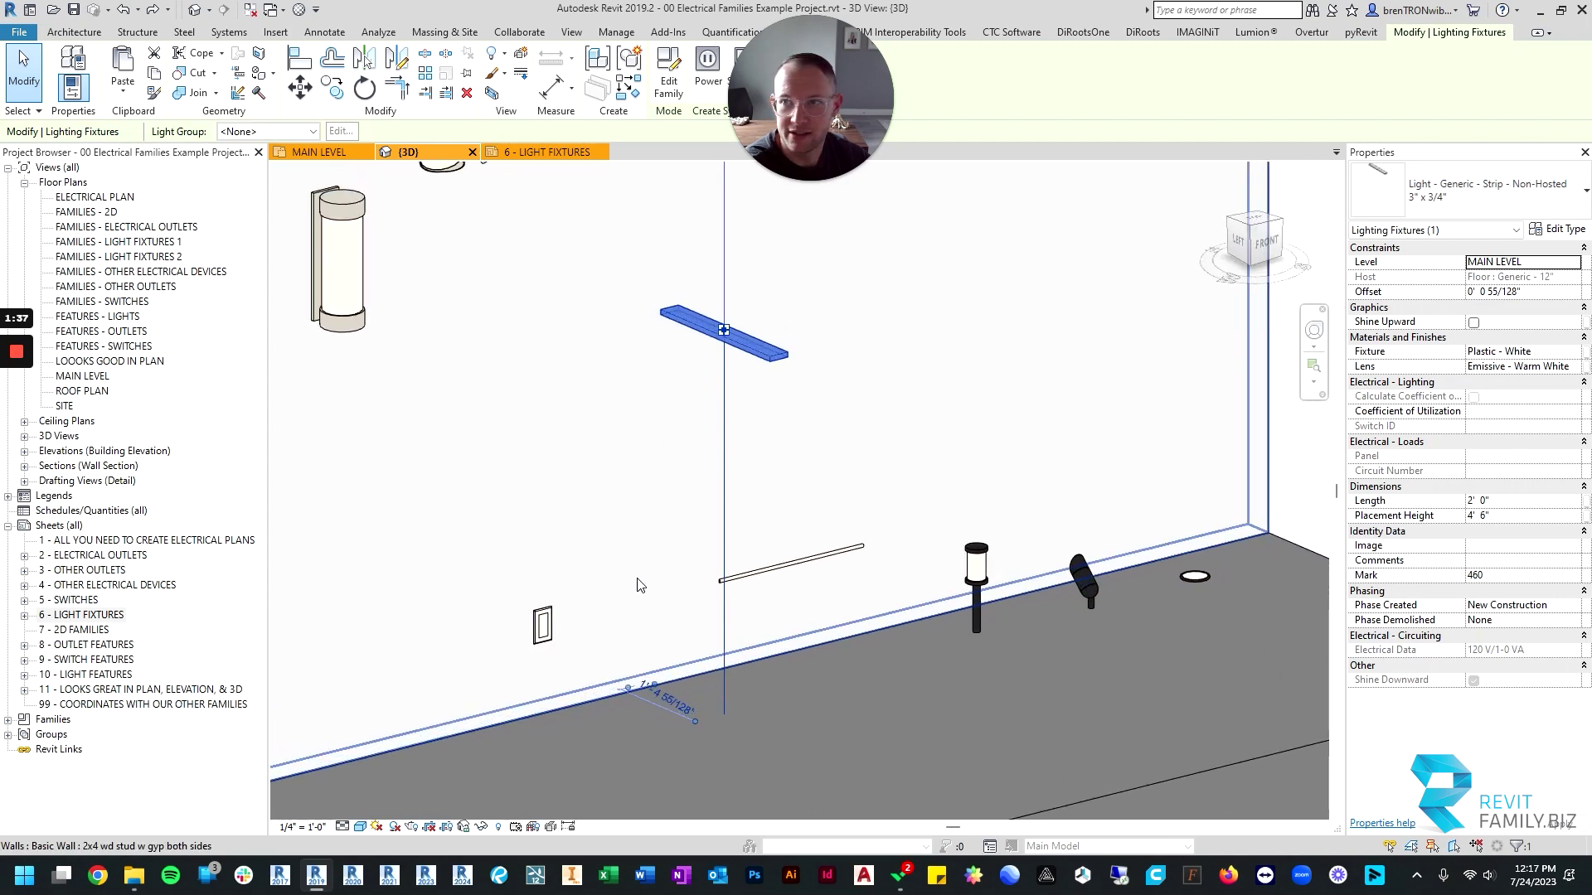
middle_click_drag(767, 601, 846, 355, "shift")
left_click(973, 358)
middle_click_drag(973, 358, 761, 514, "shift")
key("Escape")
Select the face-hosted linear LED strip light low on the wall and inspect its properties.
scroll(978, 419, "down", 2)
scroll(899, 535, "up", 2)
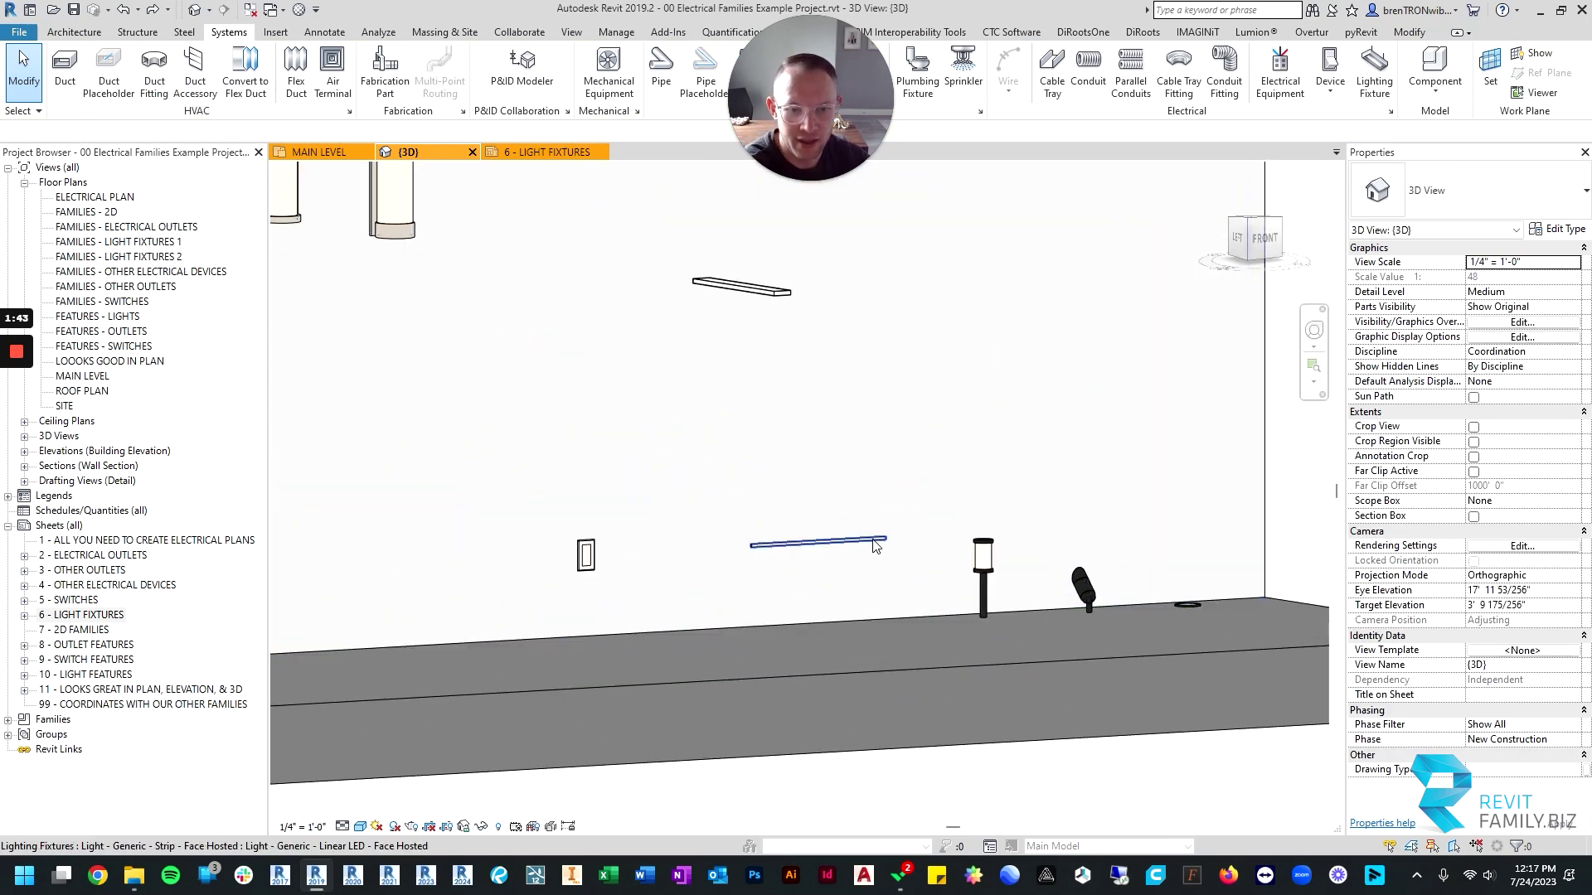
left_click(871, 540)
middle_click_drag(871, 540, 945, 454, "shift")
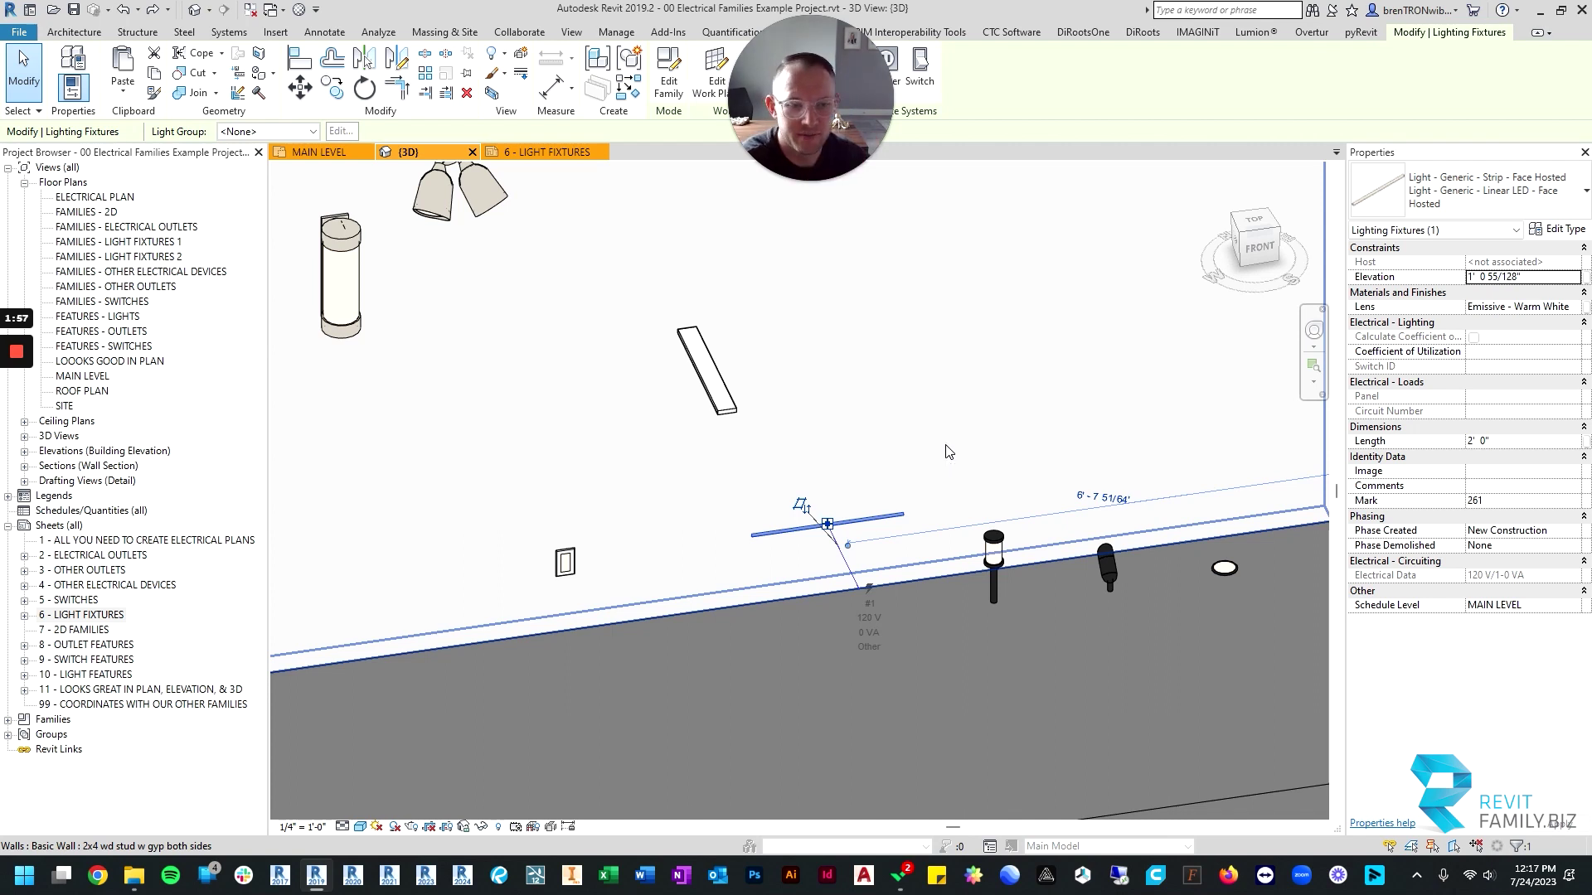
Reselect the non-hosted strip light above the LED strip for a close look at its geometry and properties.
scroll(1018, 445, "down", 1)
middle_click_drag(1018, 445, 986, 455)
left_click(717, 391)
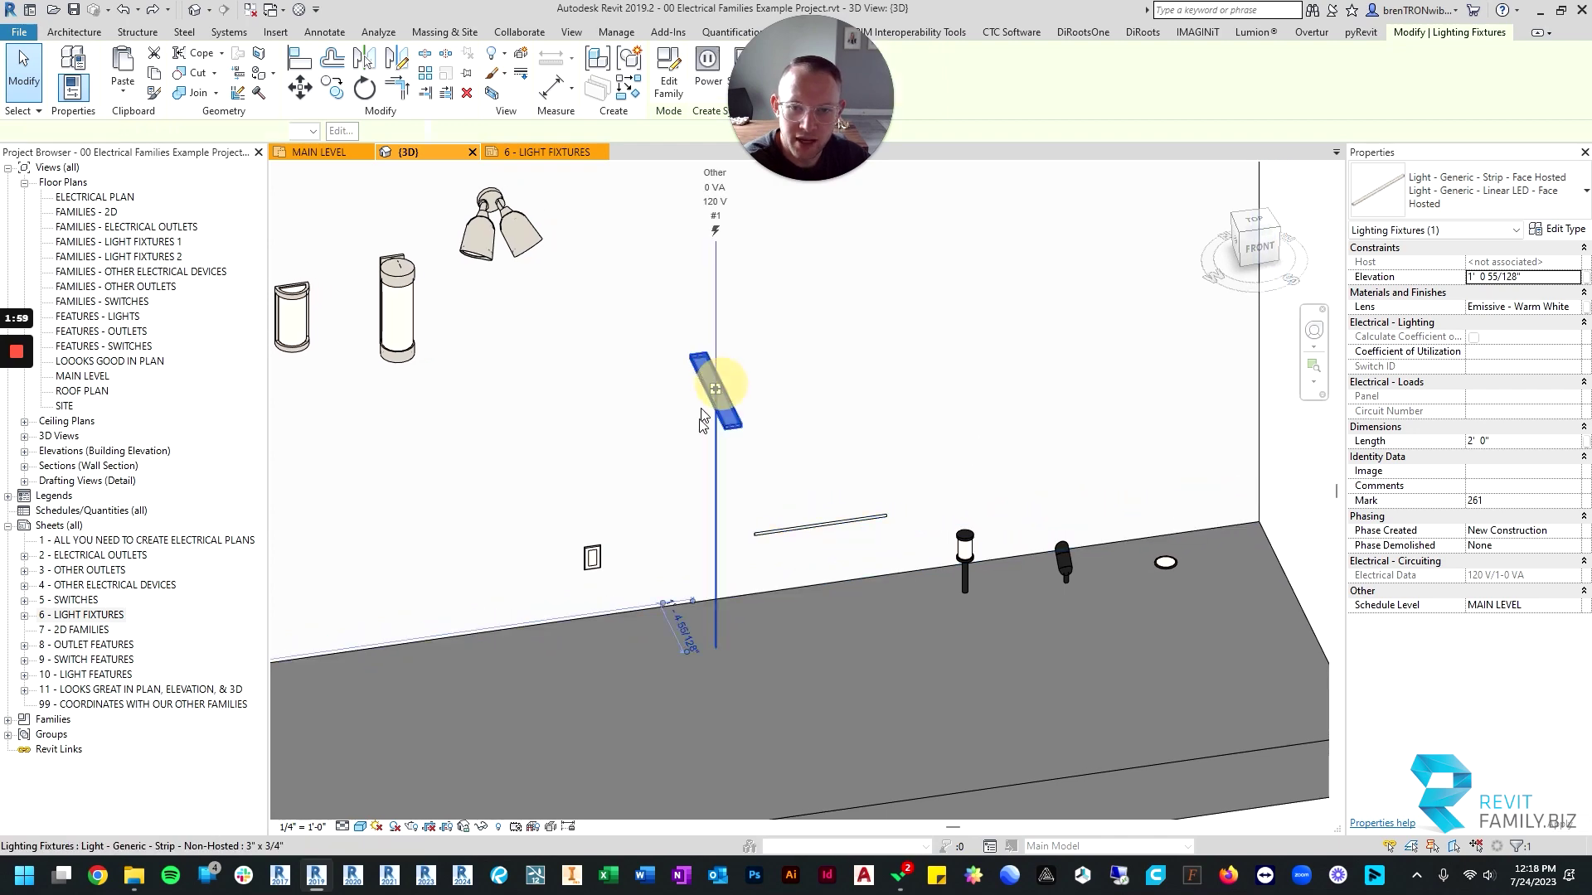
mouse_move(704, 451)
middle_mouse_down("shift")
mouse_move(734, 438)
mouse_move(684, 469)
middle_mouse_up("shift")
scroll(743, 428, "up", 3)
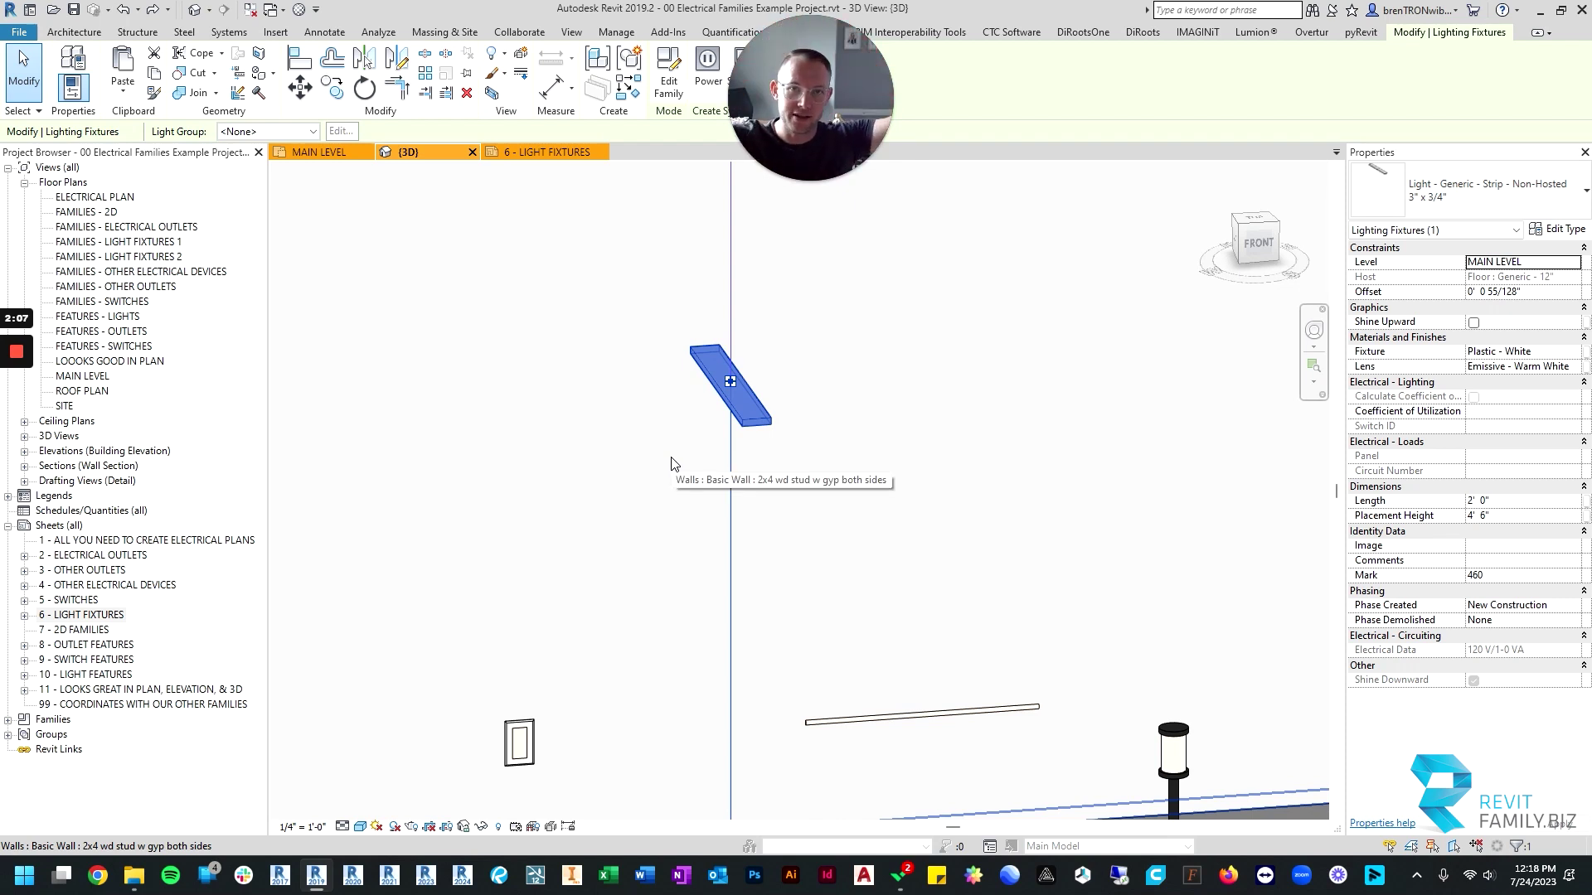
left_click(782, 399)
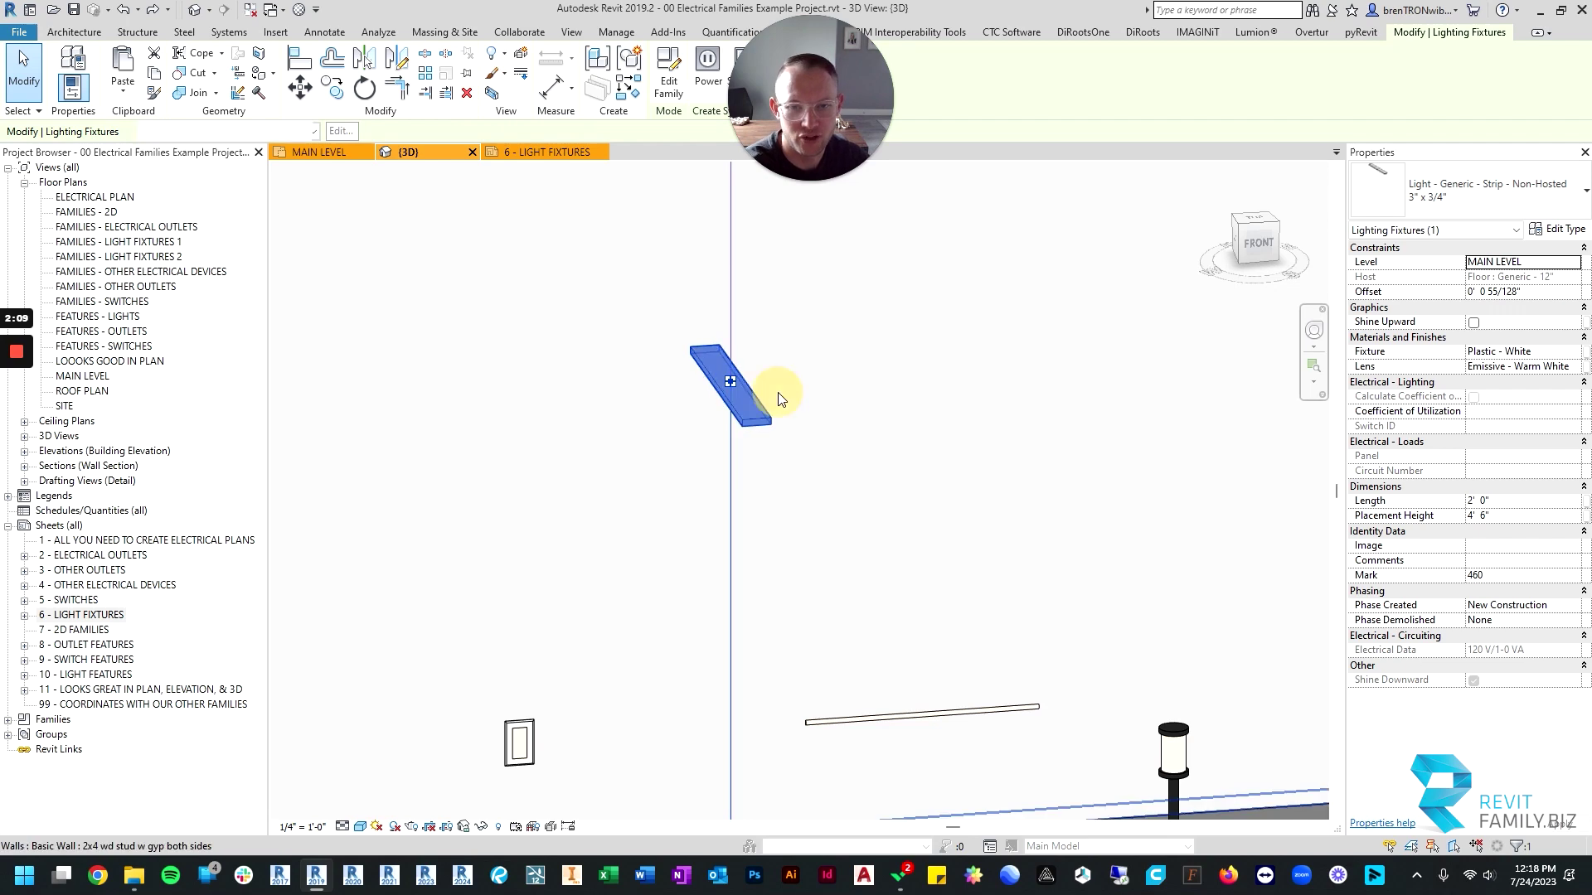
Select the landscape path light, spot light and in-ground well light one after another to view their properties, and clear the selection.
scroll(779, 398, "down", 3)
middle_click_drag(1009, 504, 908, 487)
key("Escape")
middle_click_drag(1062, 647, 915, 607)
scroll(838, 570, "up", 4)
middle_click_drag(933, 490, 846, 480)
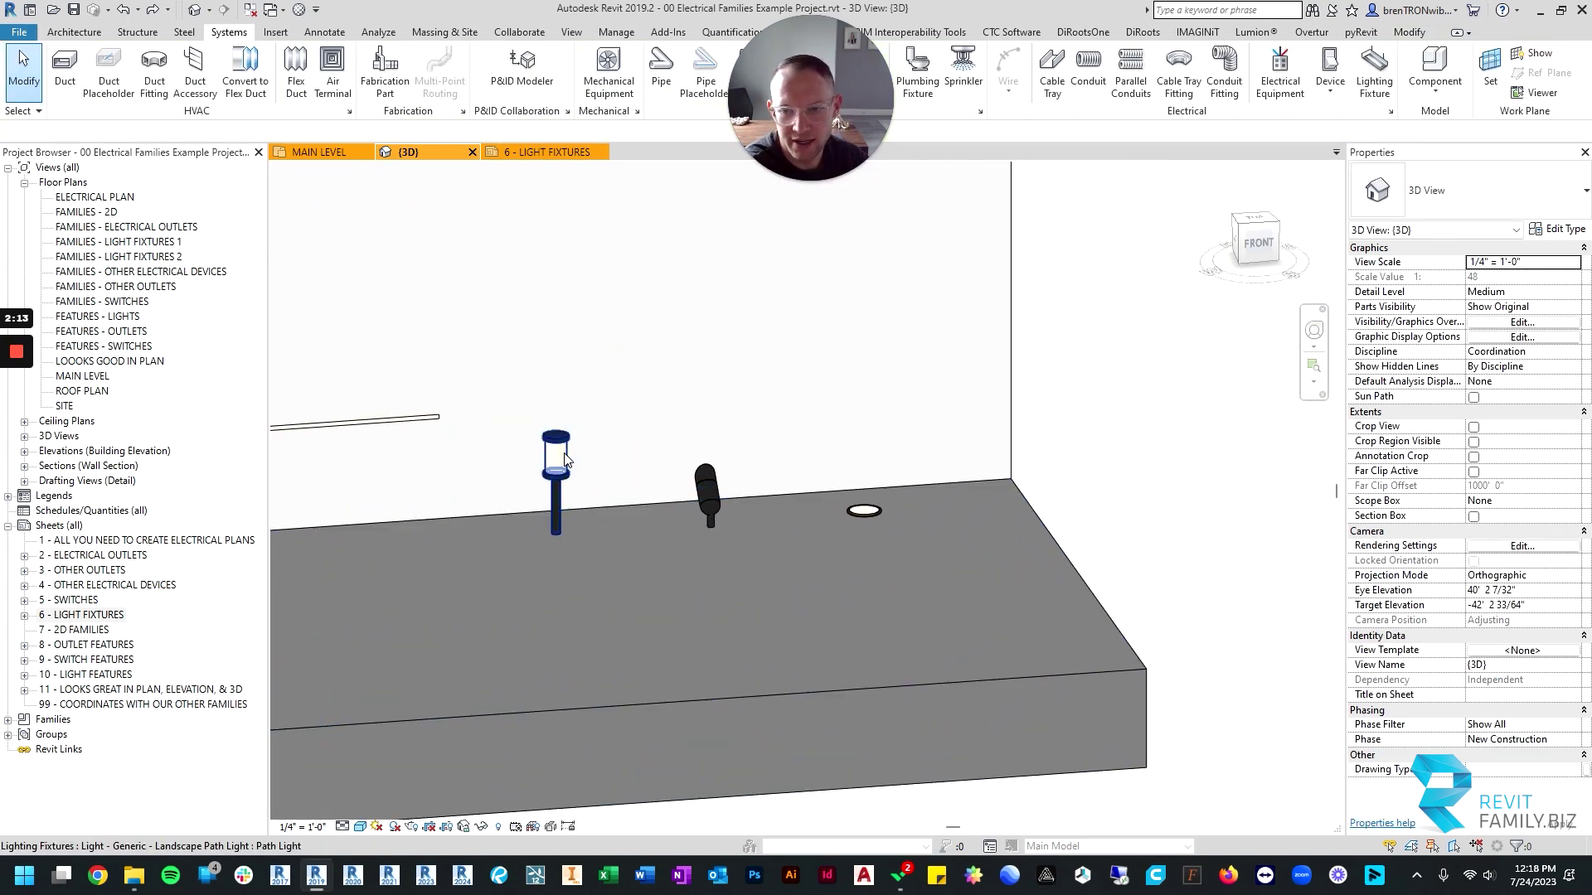
left_click(555, 461)
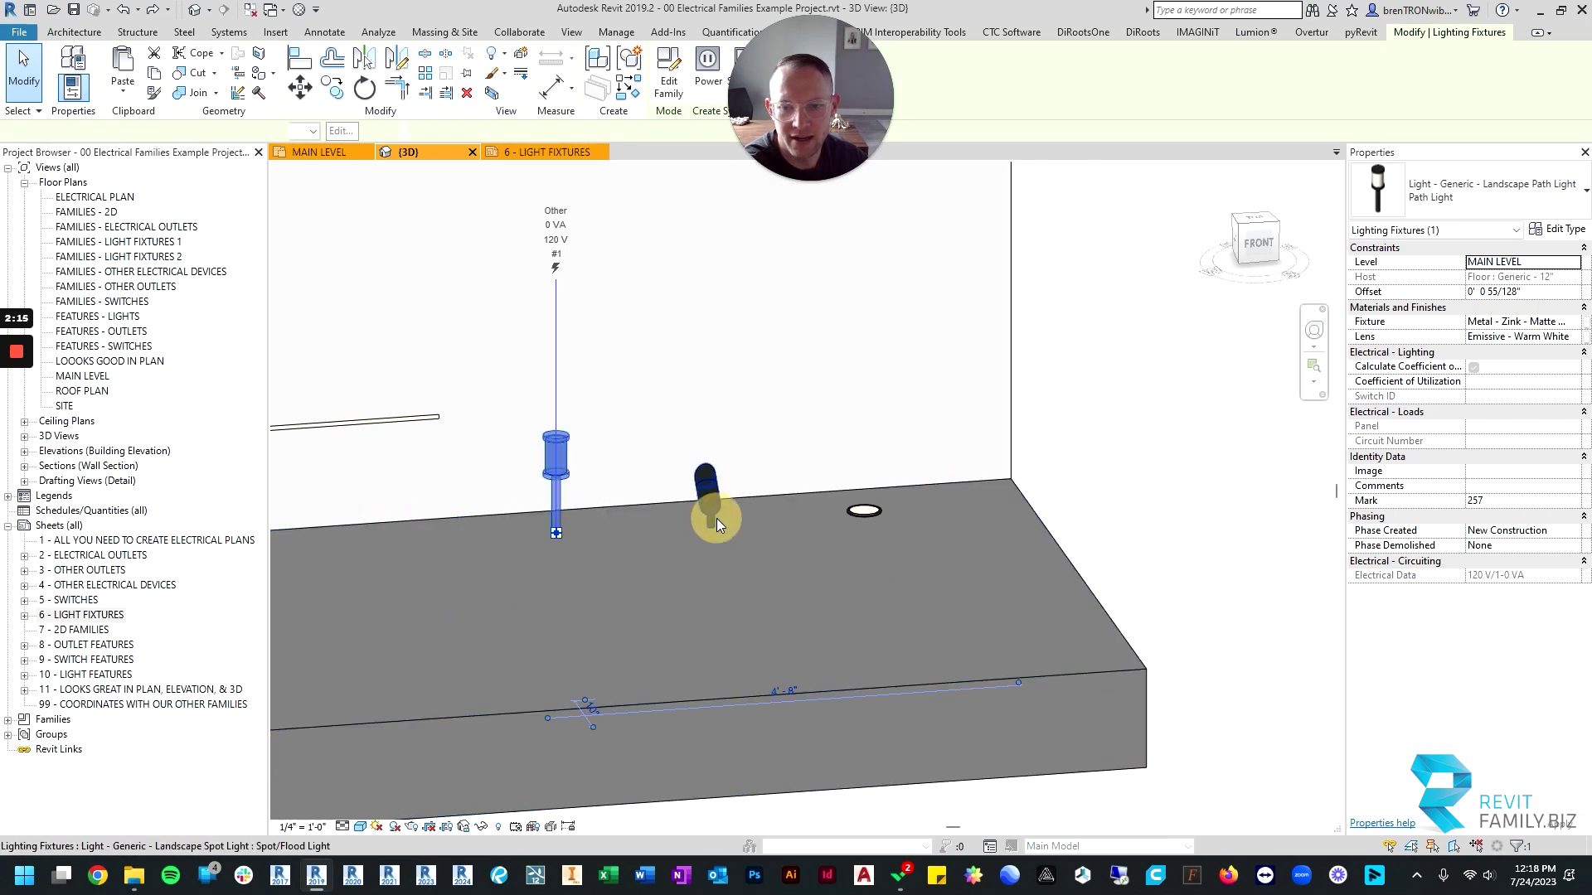
left_click(717, 524)
left_click(874, 509)
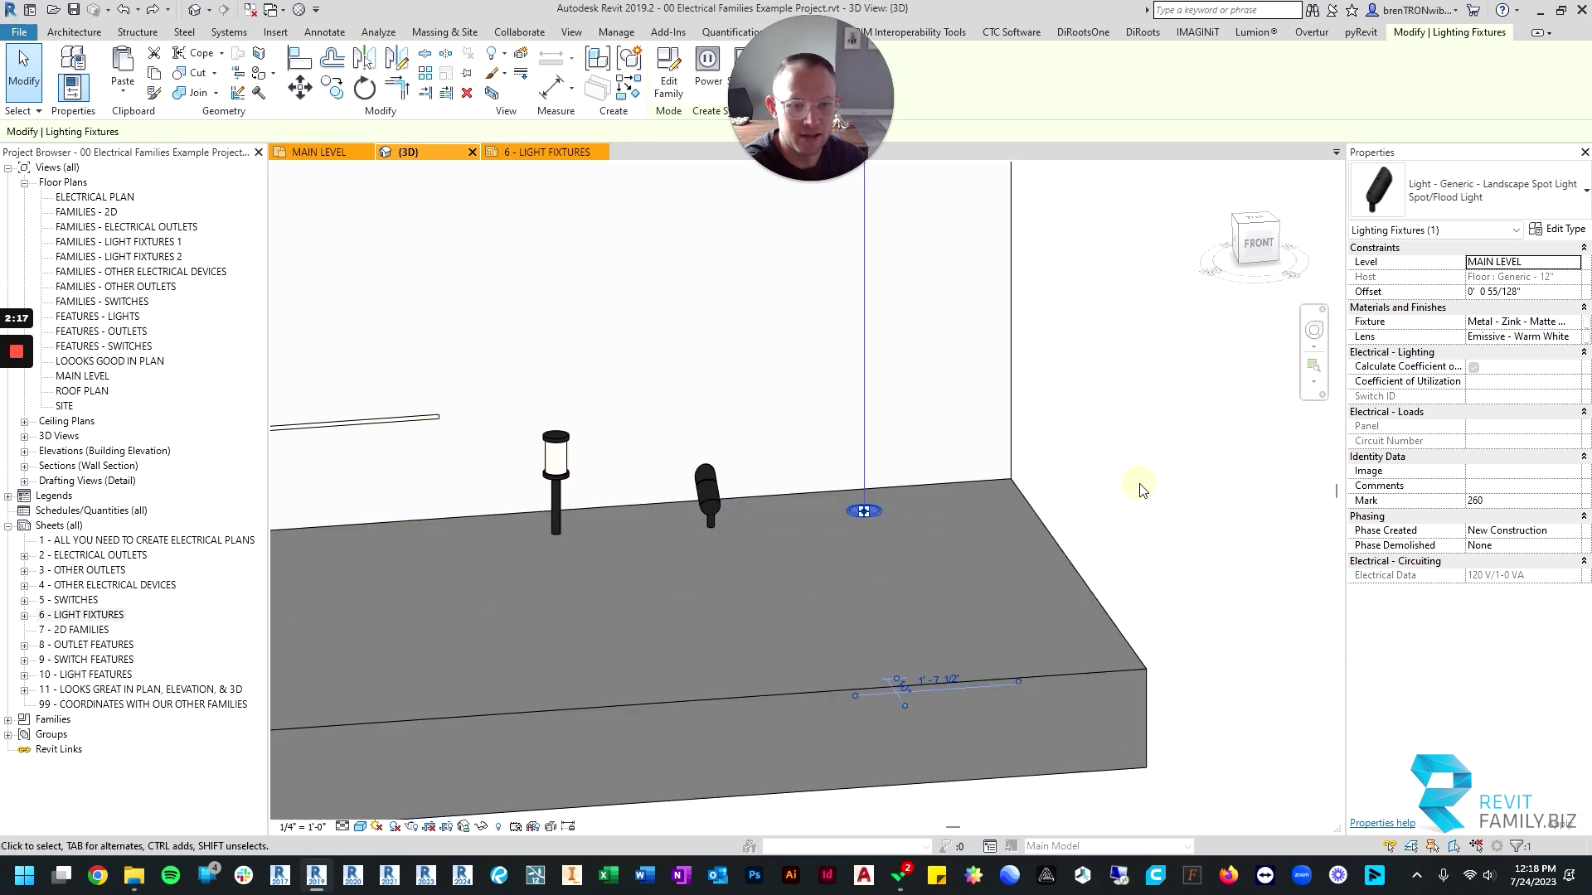
left_click(1141, 483)
Examine the whole generic lights display wall and its ceiling fixtures from several angles in the 3D view.
scroll(1142, 484, "down", 3)
scroll(1142, 483, "down", 5)
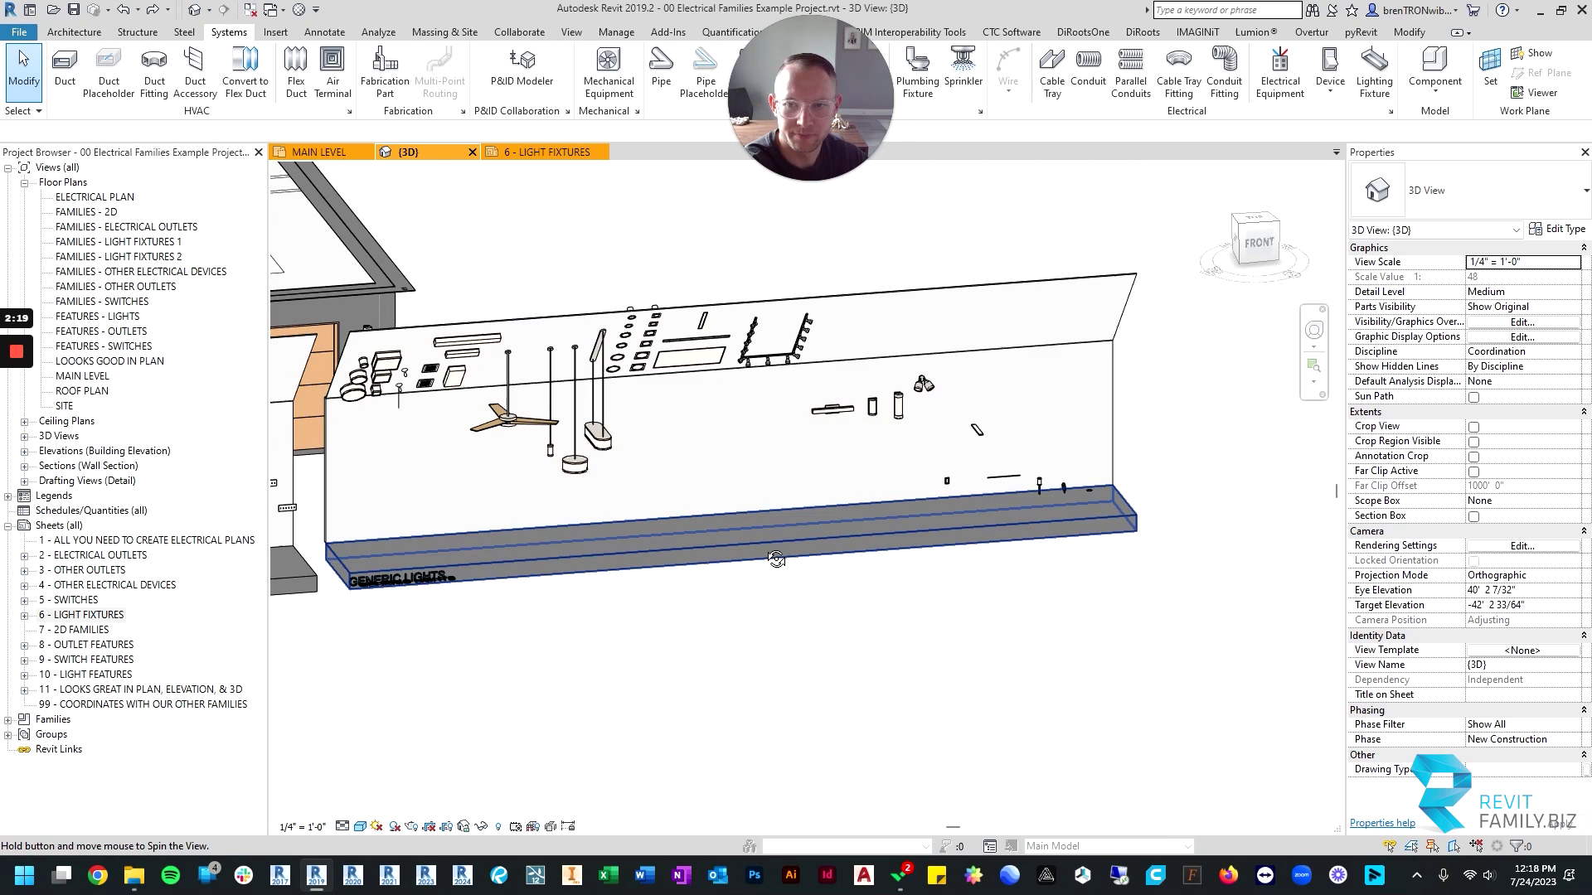
middle_click_drag(778, 558, 763, 552, "shift")
middle_click_drag(670, 527, 667, 499, "shift")
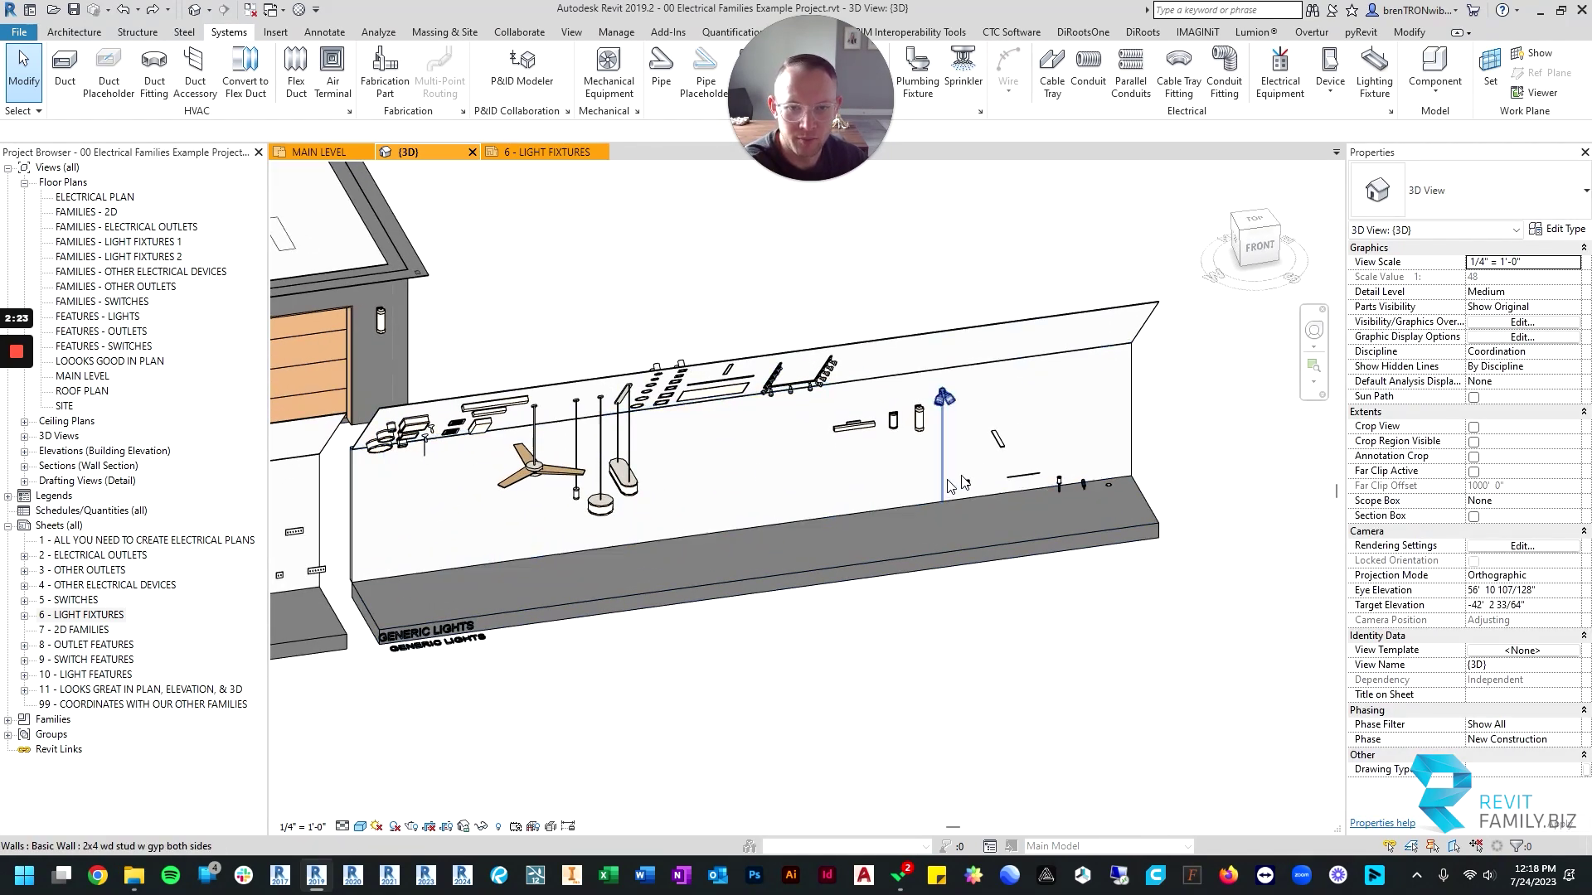
middle_click_drag(964, 483, 670, 368, "shift")
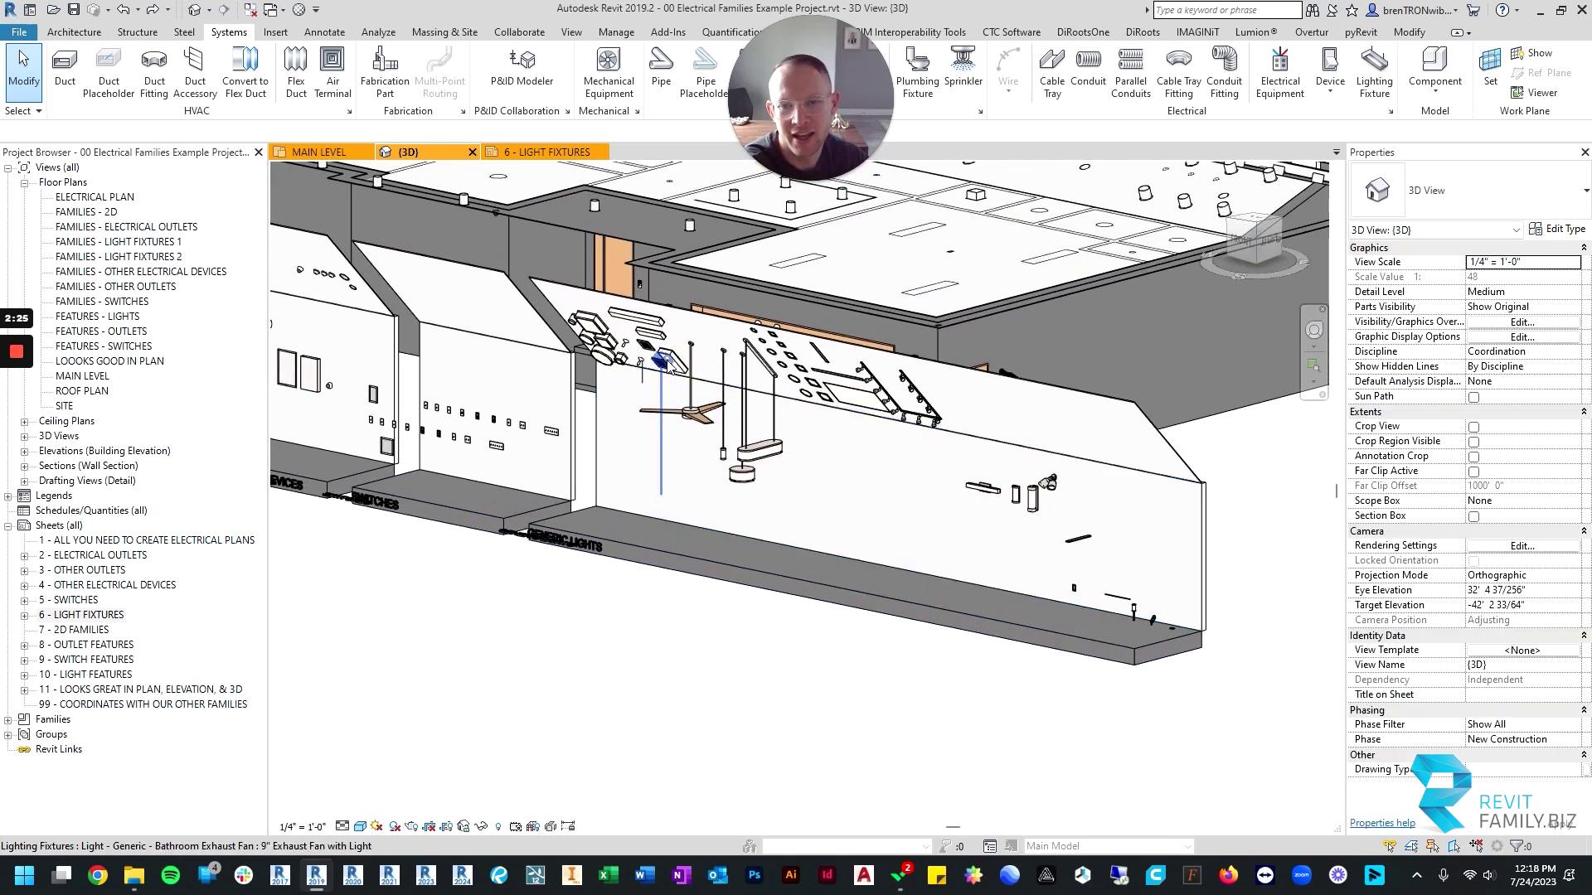
scroll(751, 398, "up", 3)
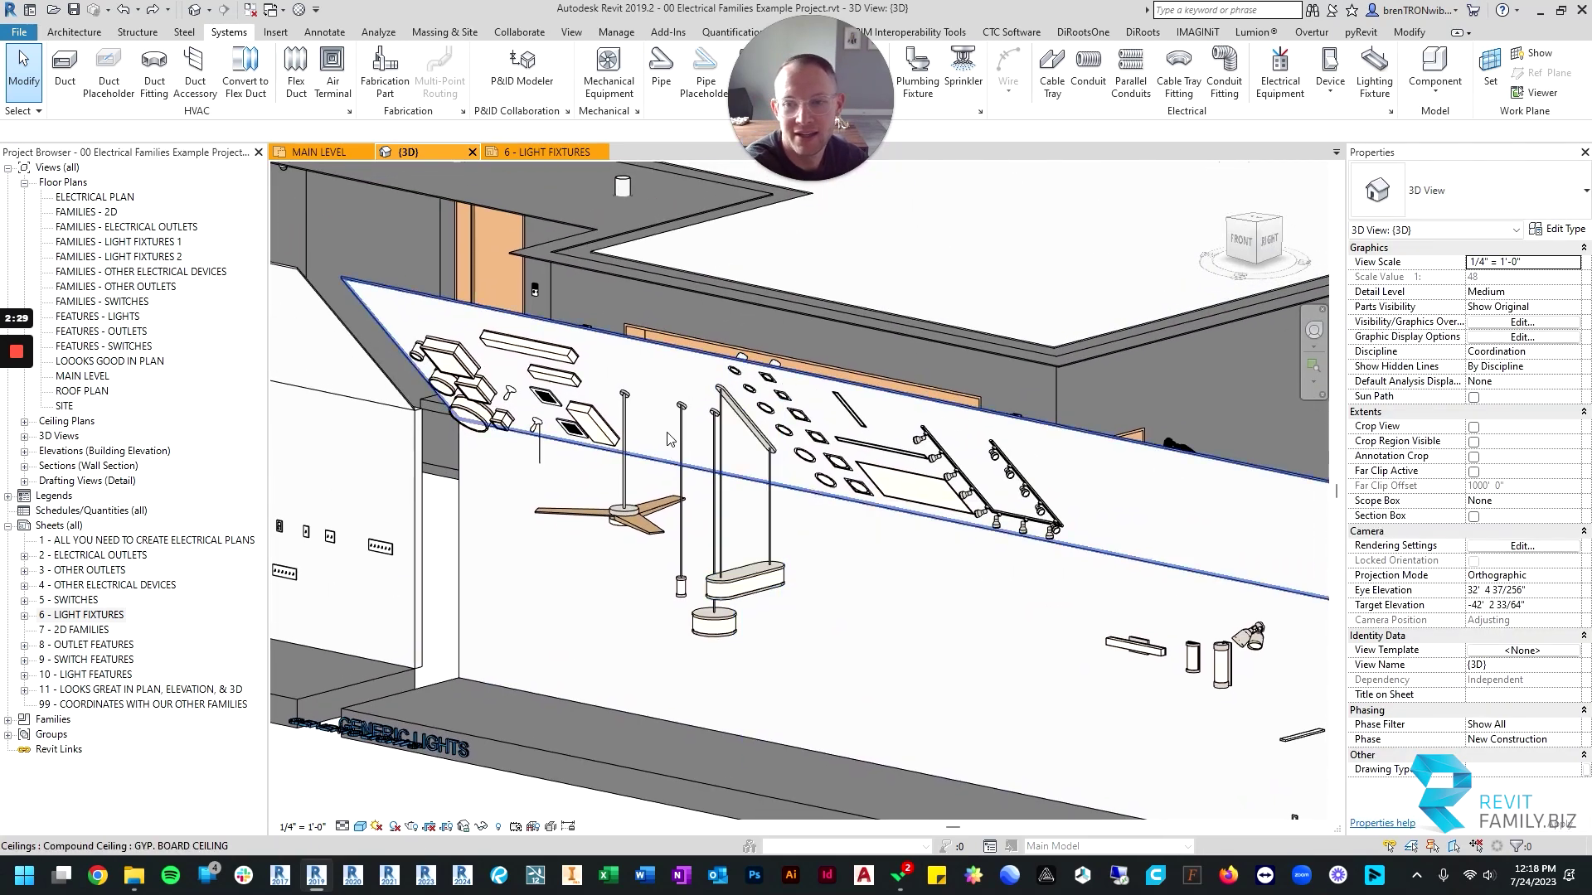
scroll(491, 383, "up", 2)
scroll(818, 660, "down", 4)
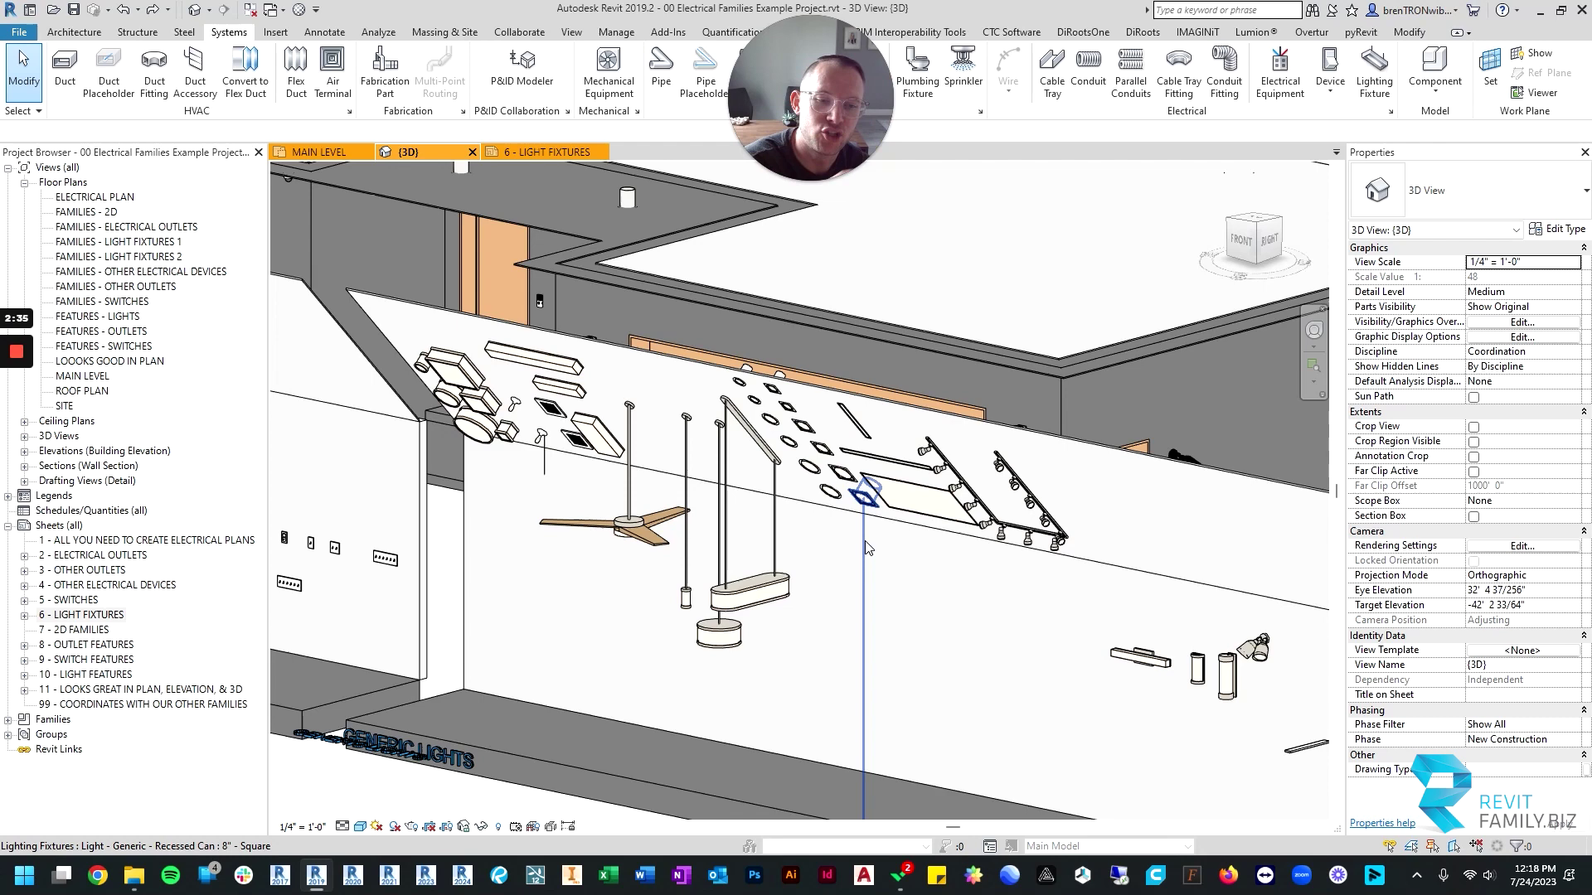
middle_click_drag(987, 624, 1013, 537)
scroll(798, 524, "down", 1)
middle_click_drag(936, 611, 973, 549)
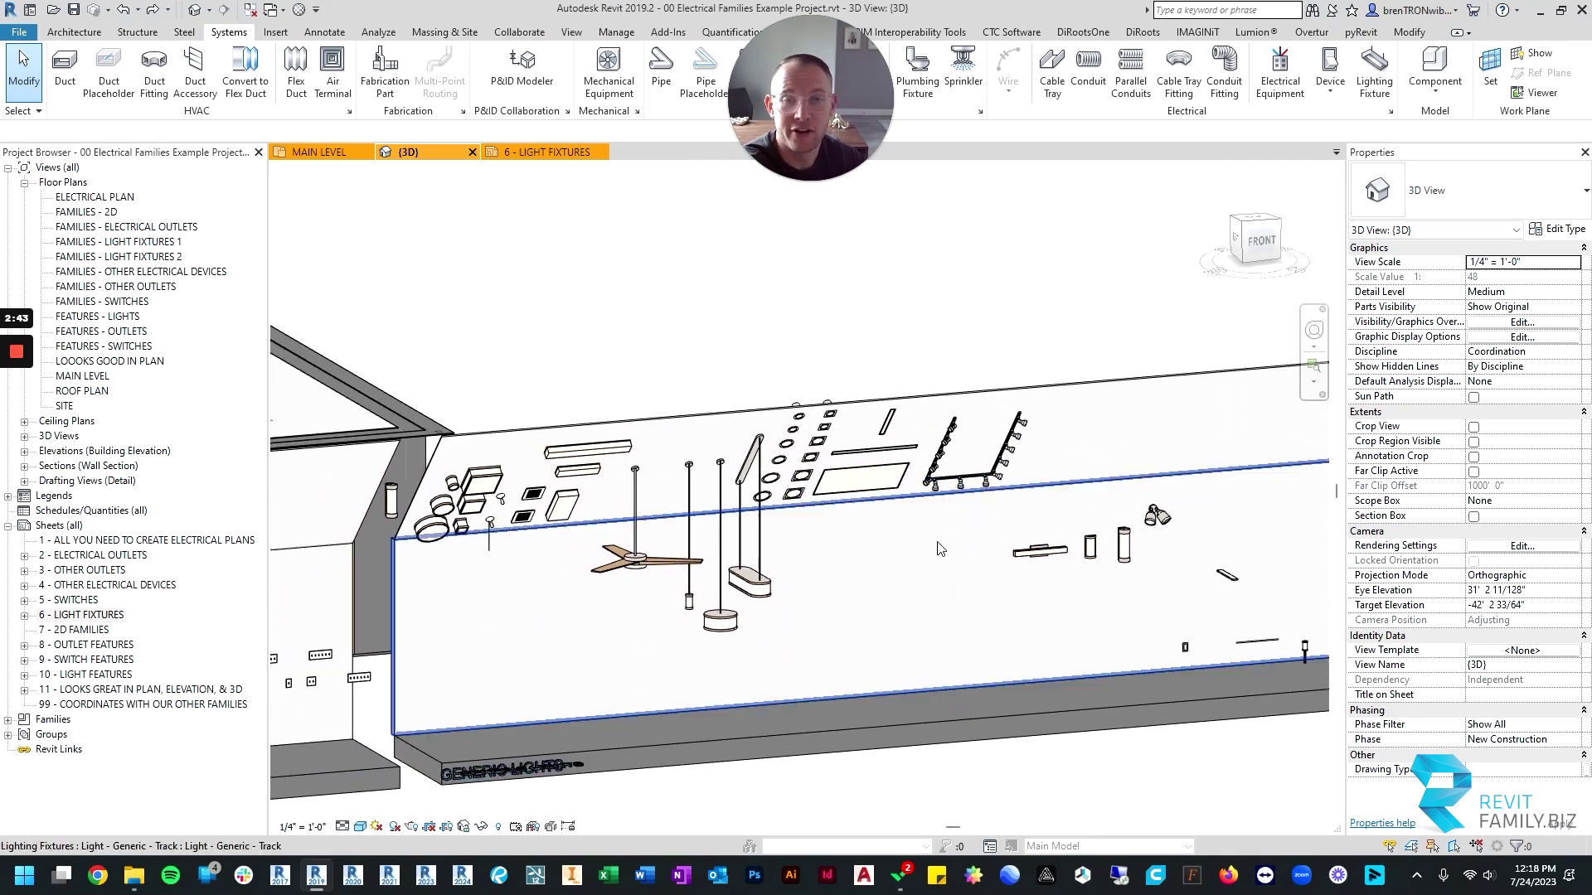
middle_click_drag(879, 577, 840, 564, "shift")
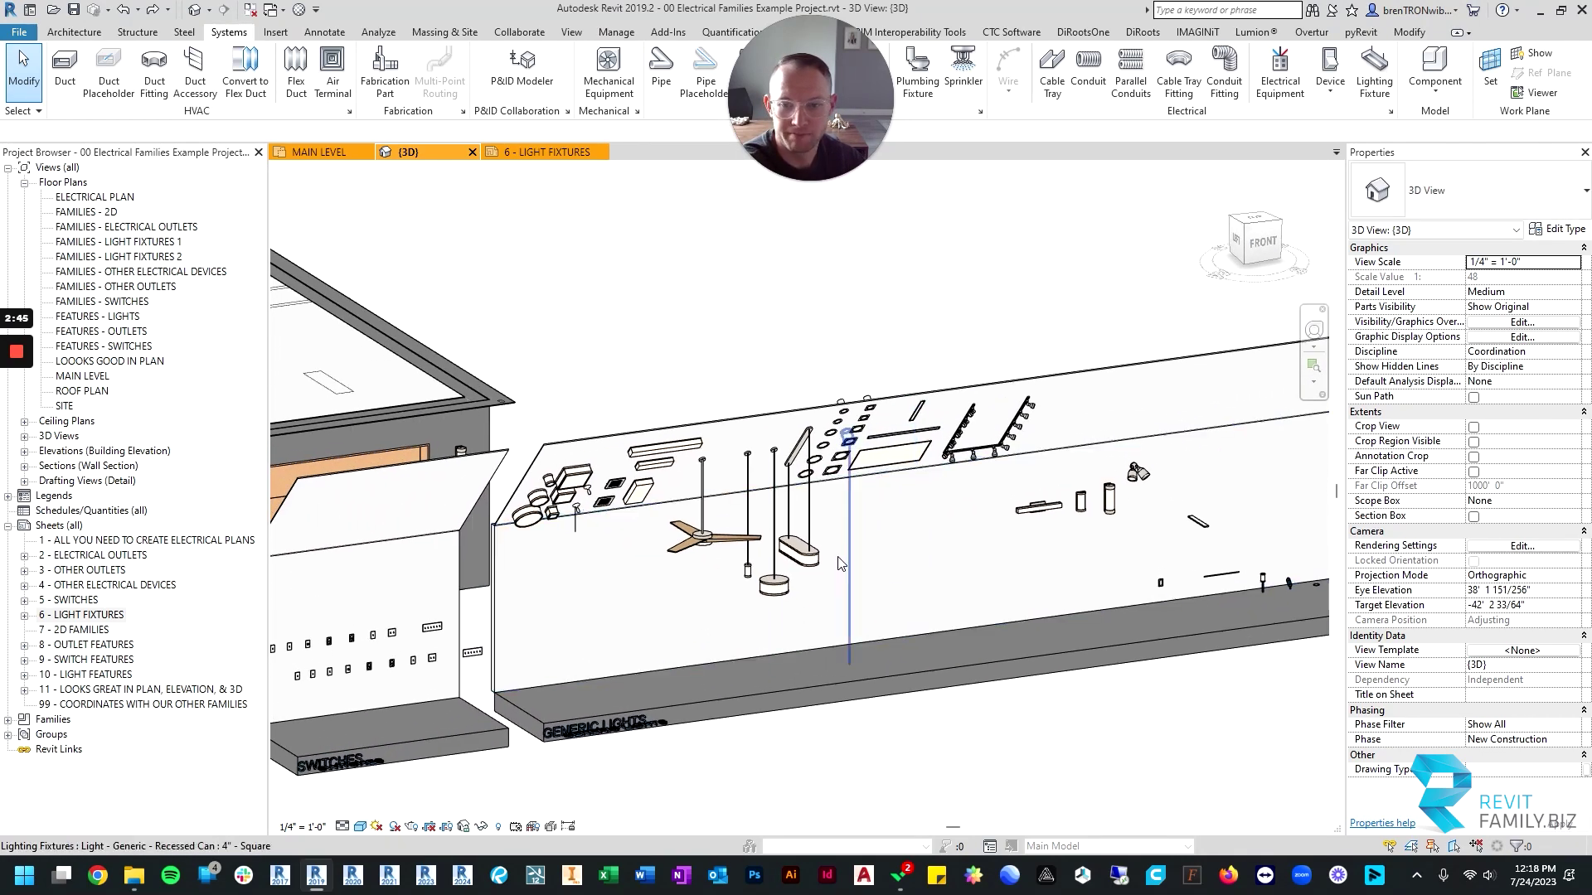
Switch to the MAIN LEVEL floor plan and look over the labelled row of generic light symbols below the house.
left_click(331, 147)
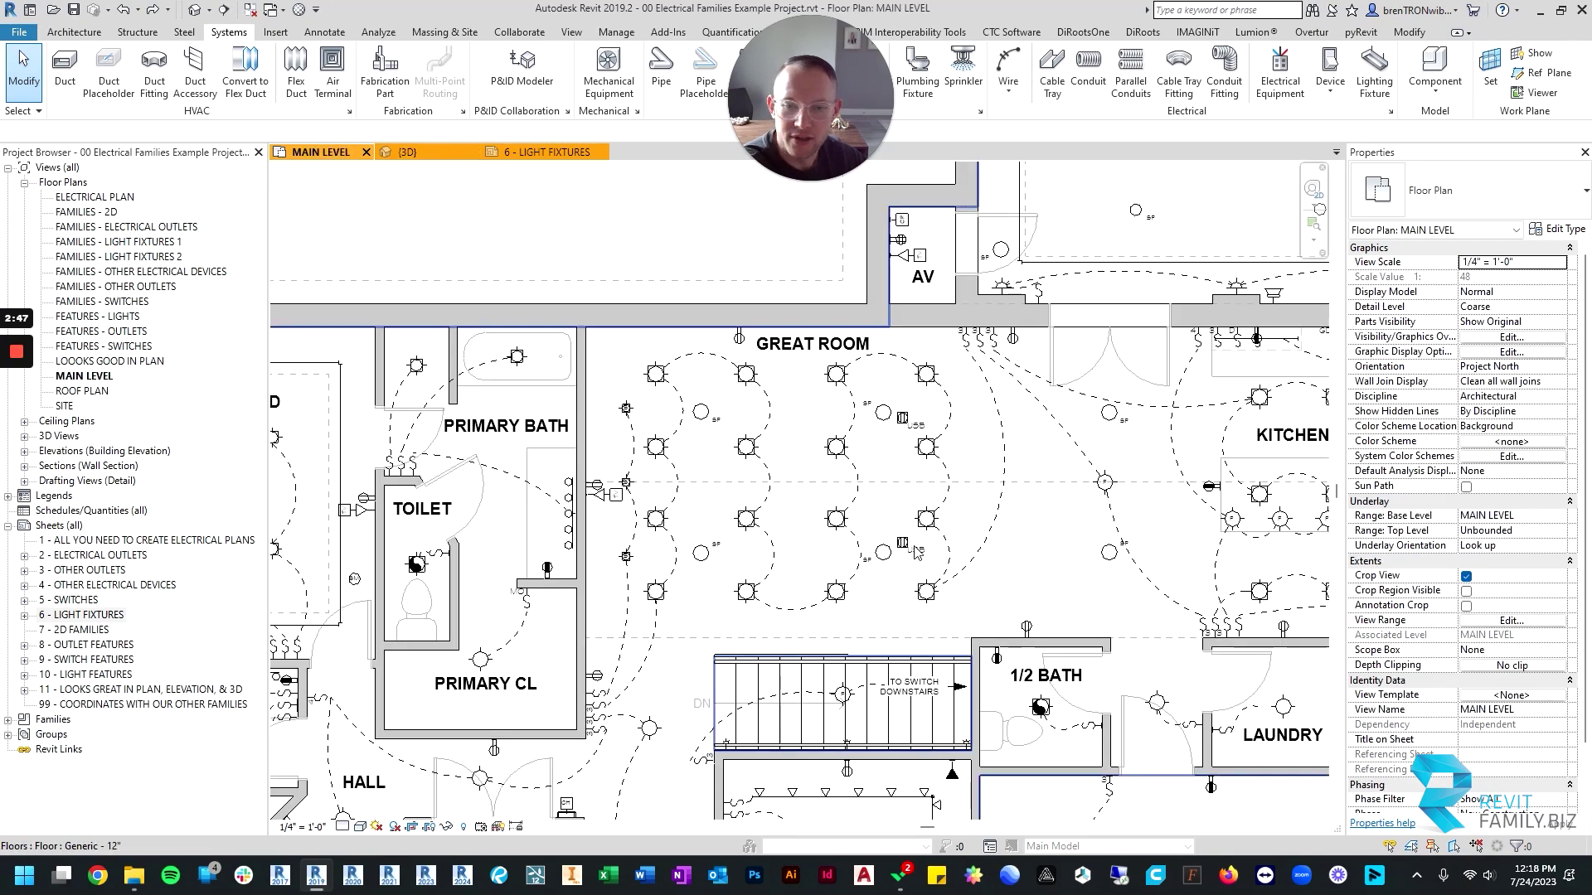
scroll(962, 564, "down", 3)
middle_click_drag(974, 663, 790, 232)
middle_click_drag(1011, 771, 895, 499)
scroll(900, 489, "up", 4)
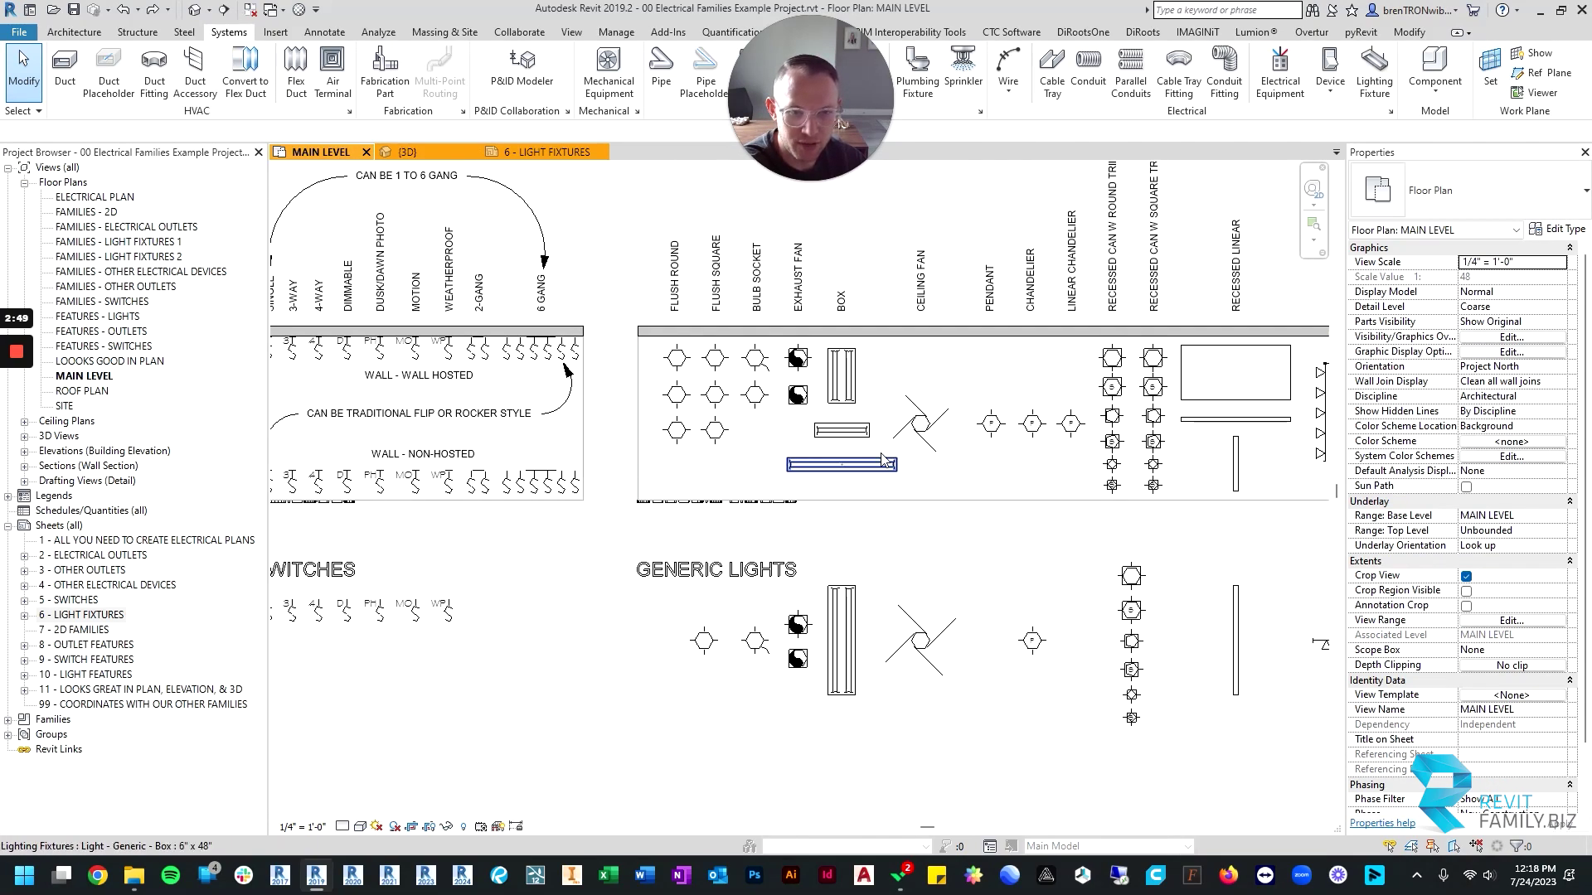
middle_click_drag(904, 418, 716, 485)
scroll(712, 485, "down", 4)
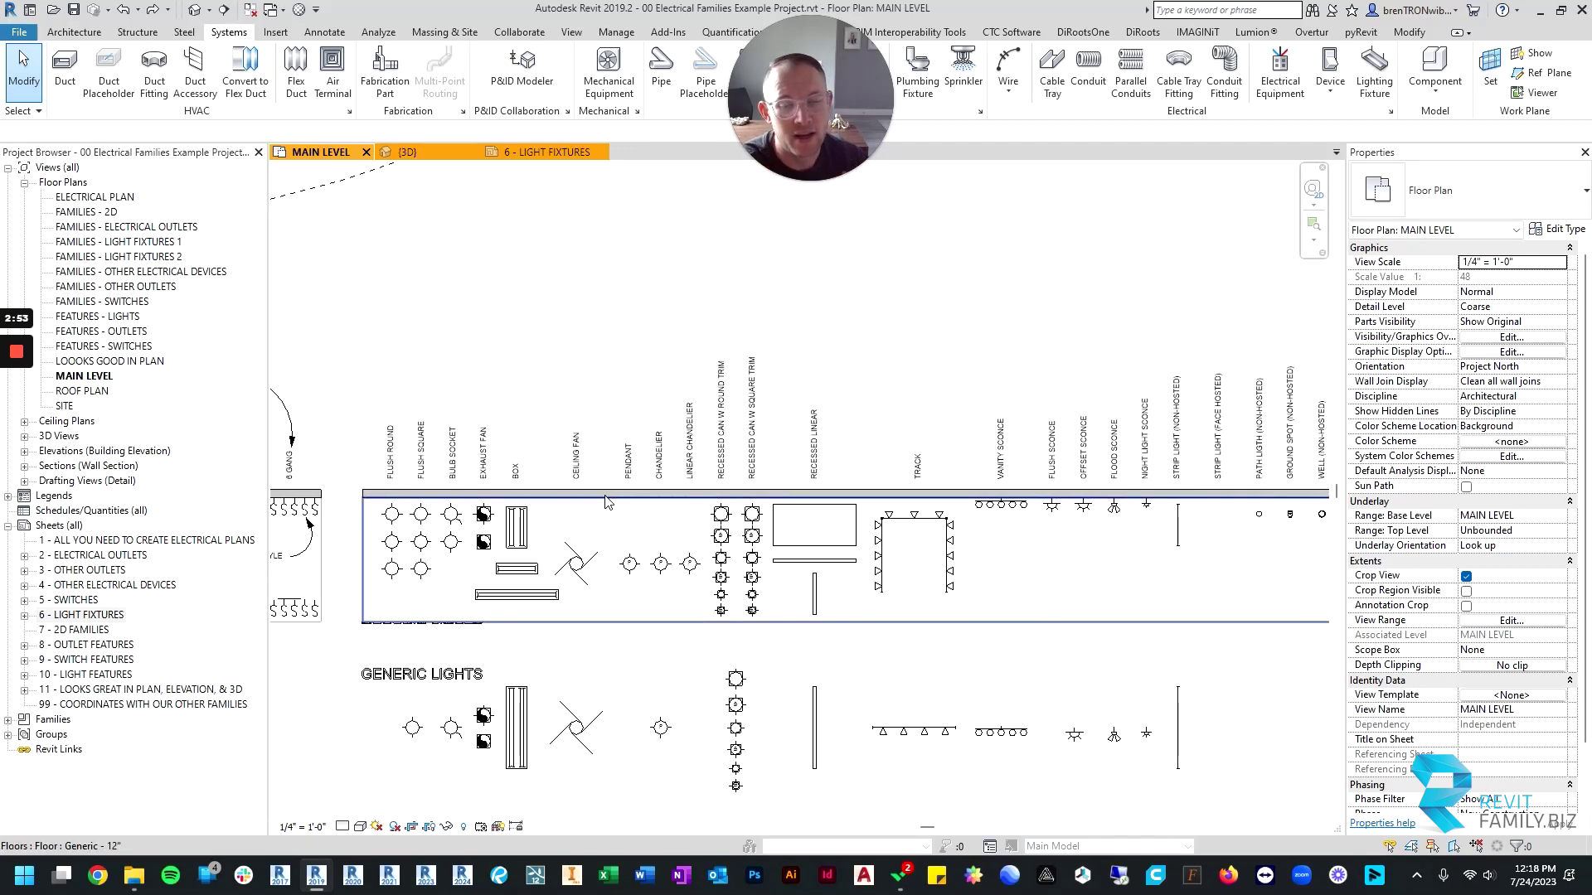
scroll(709, 524, "down", 1)
middle_click_drag(715, 529, 663, 530)
scroll(501, 512, "up", 2)
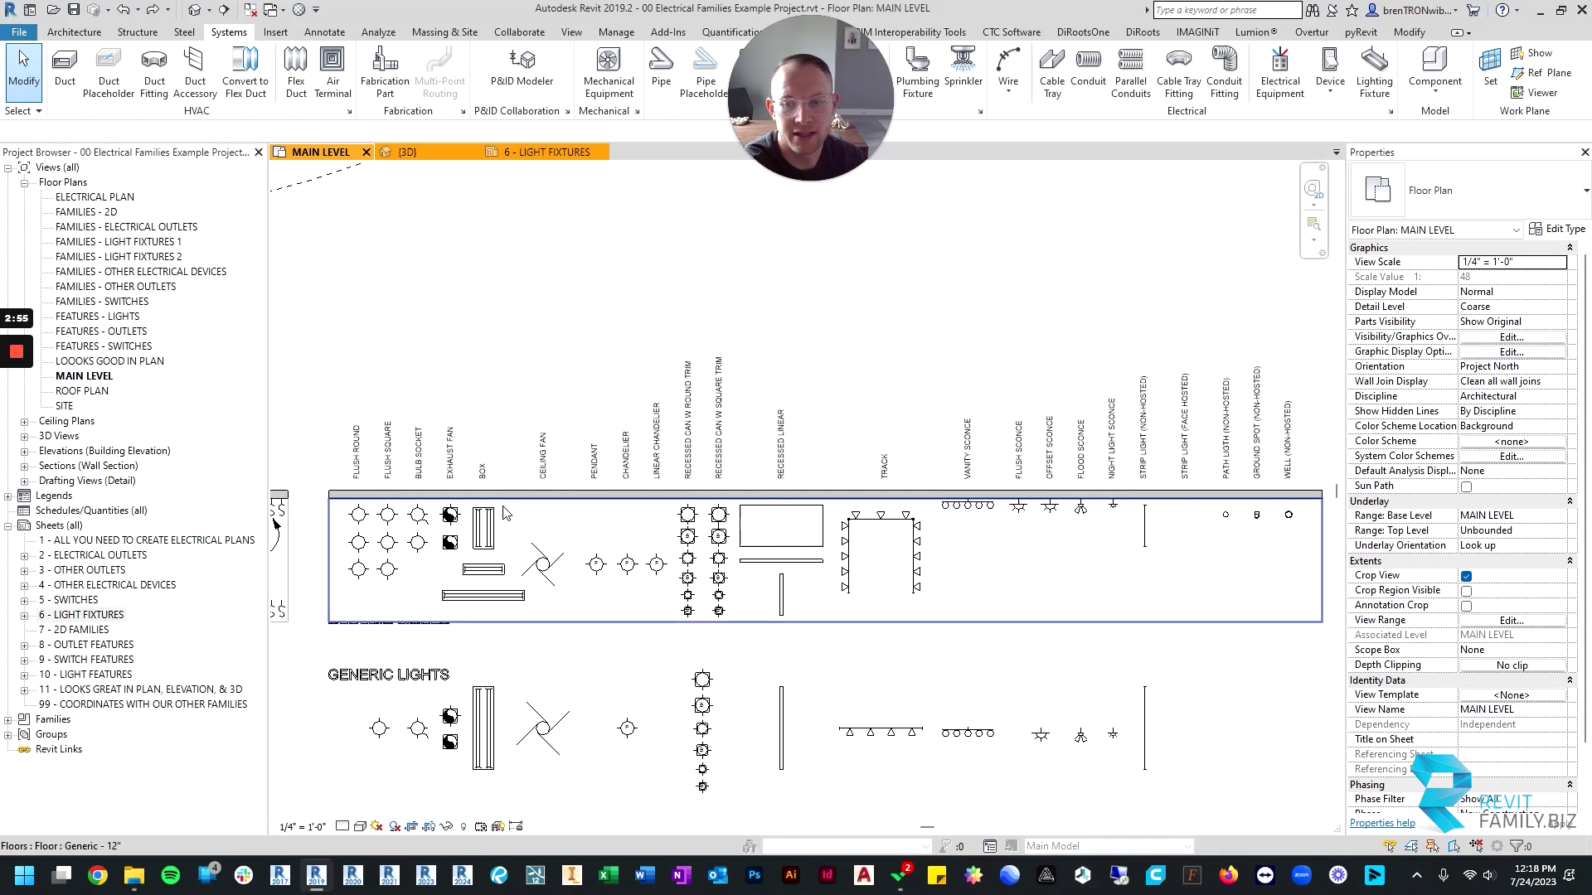
Examine the plan symbols for the flush, bulb socket, exhaust fan, box and ceiling fan fixtures.
scroll(370, 515, "up", 4)
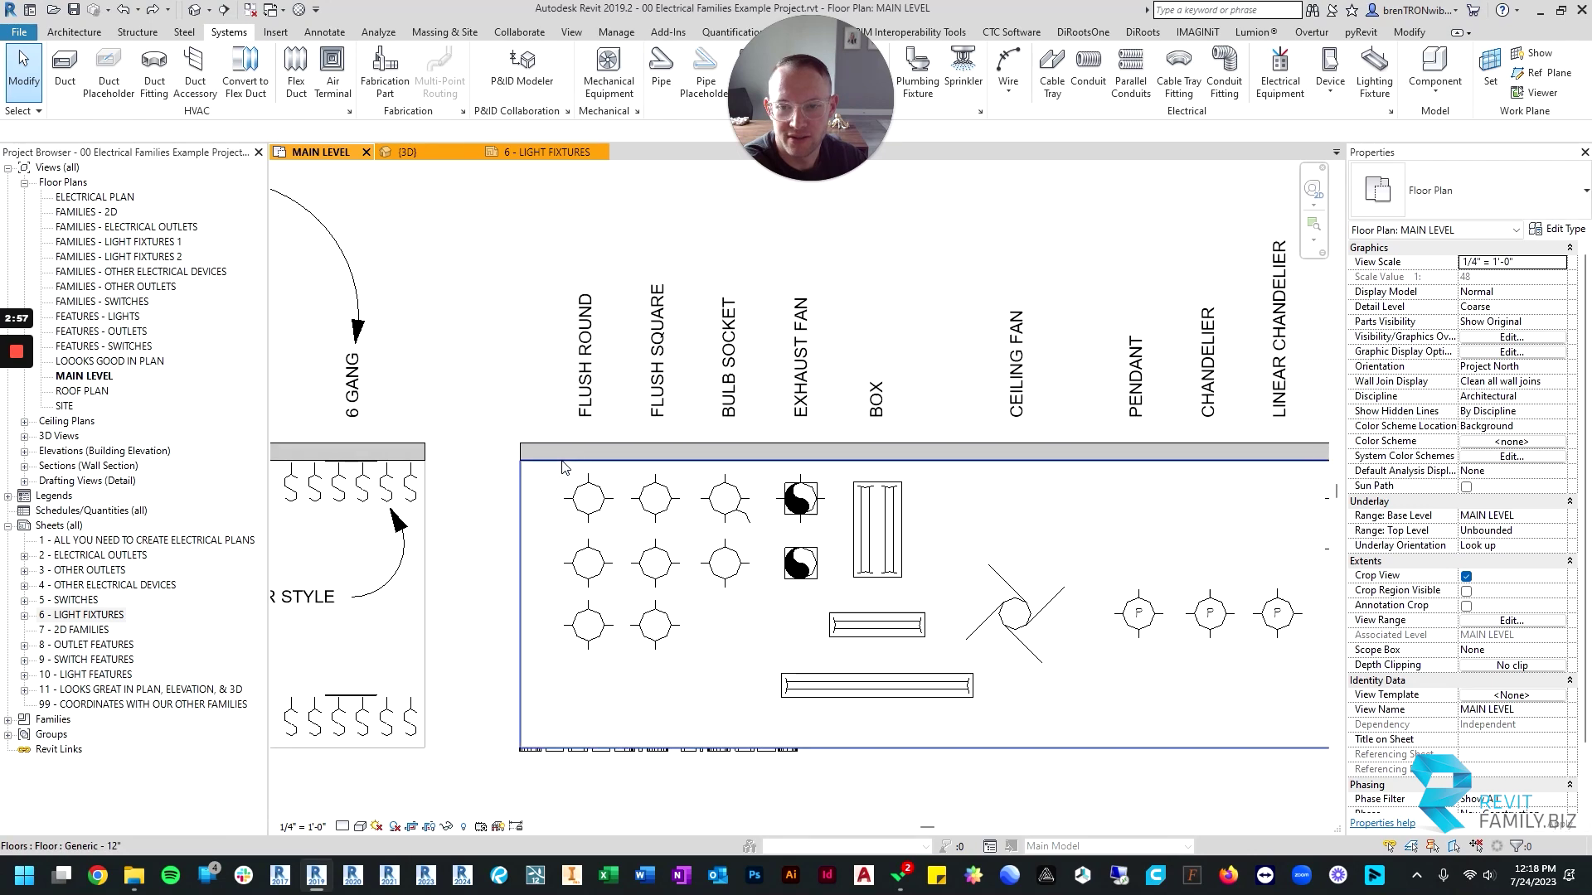
middle_click_drag(826, 494, 783, 524)
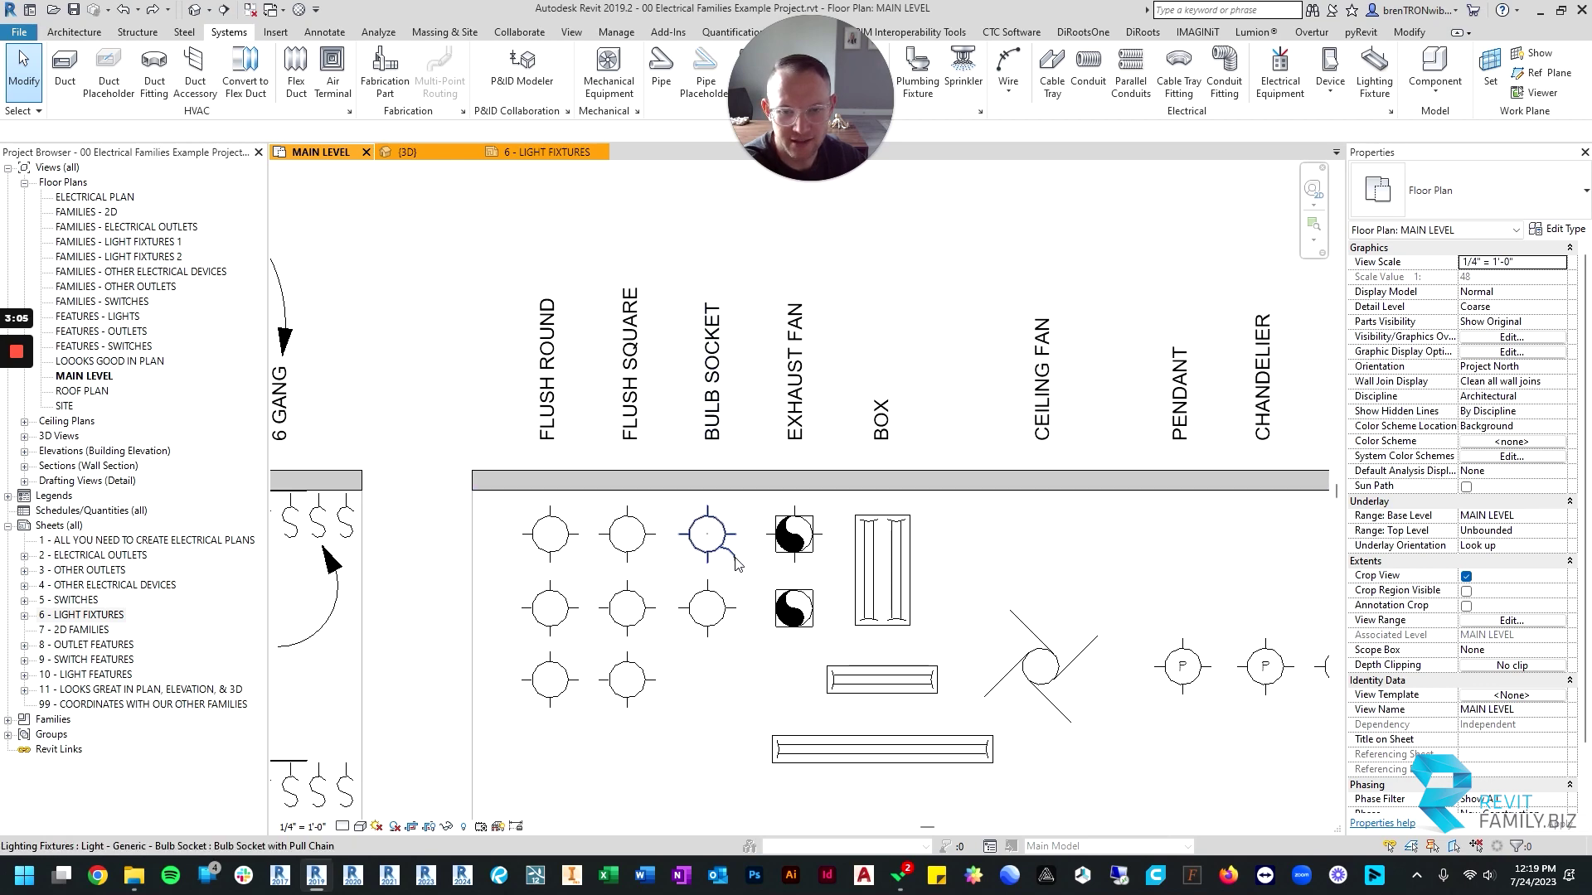
middle_click_drag(816, 547, 658, 527)
scroll(657, 527, "up", 1)
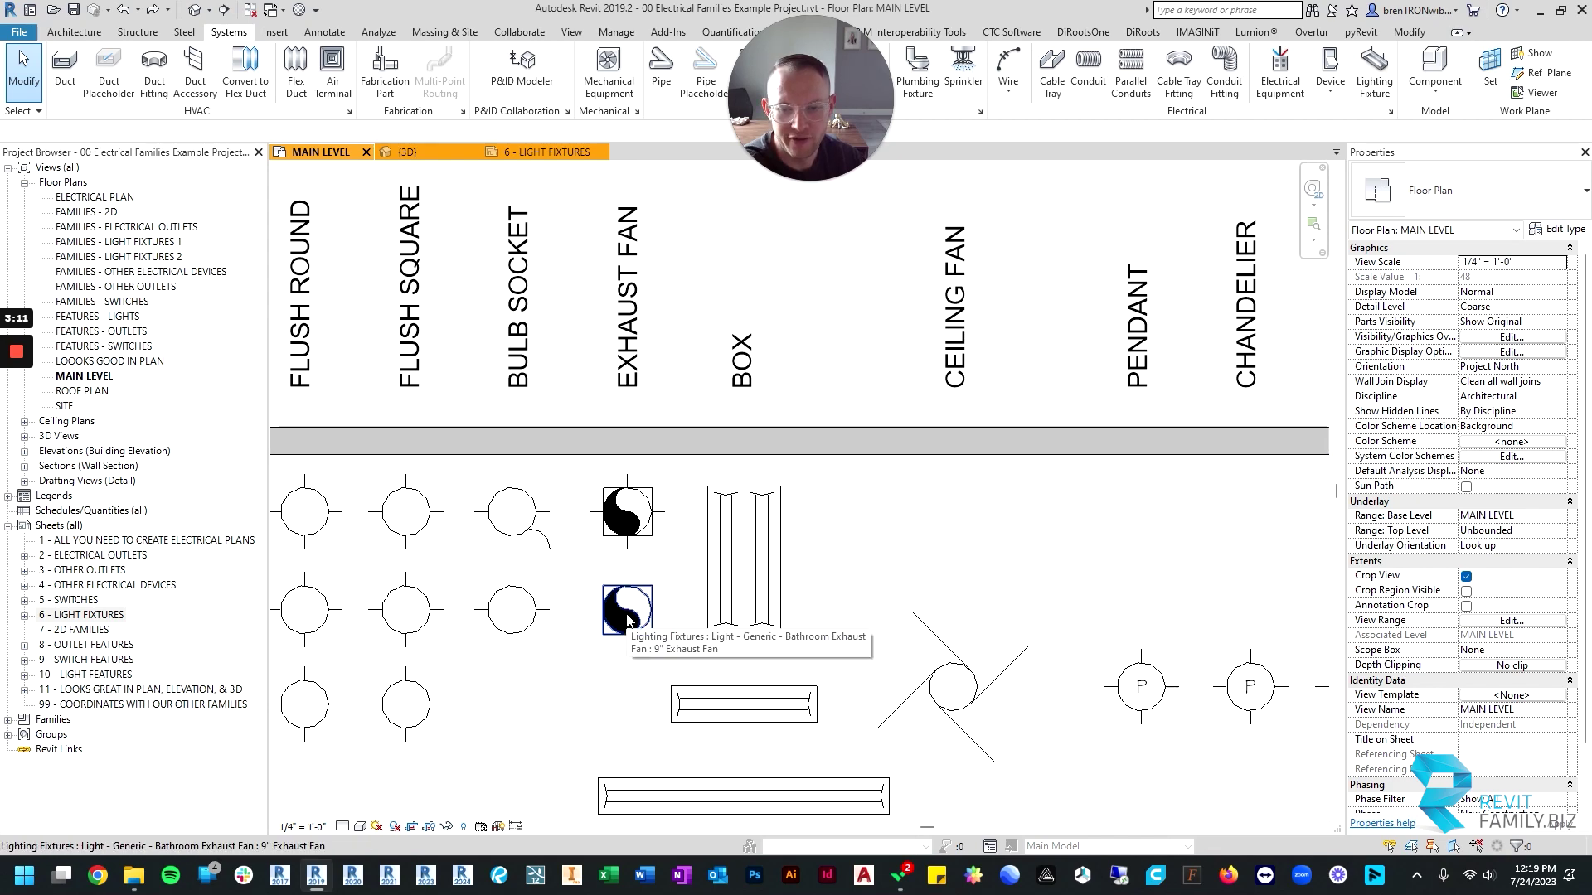
scroll(628, 617, "down", 3)
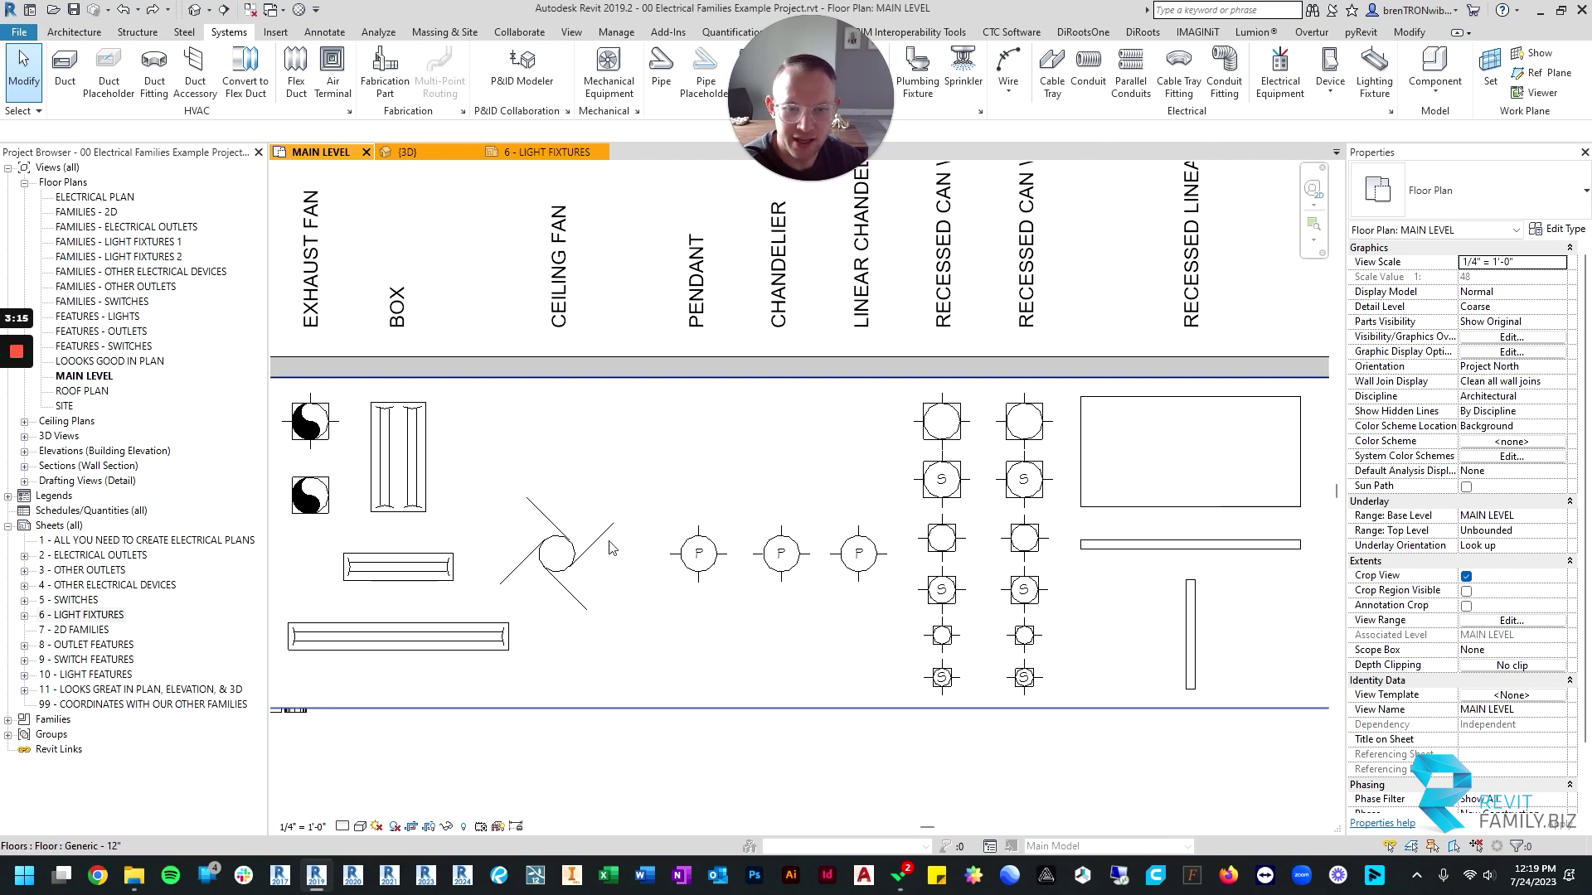
Examine the pendant, chandelier, round- and square-trim recessed can, and recessed linear symbols on the plan.
middle_click_drag(921, 558, 734, 557)
scroll(802, 655, "up", 2)
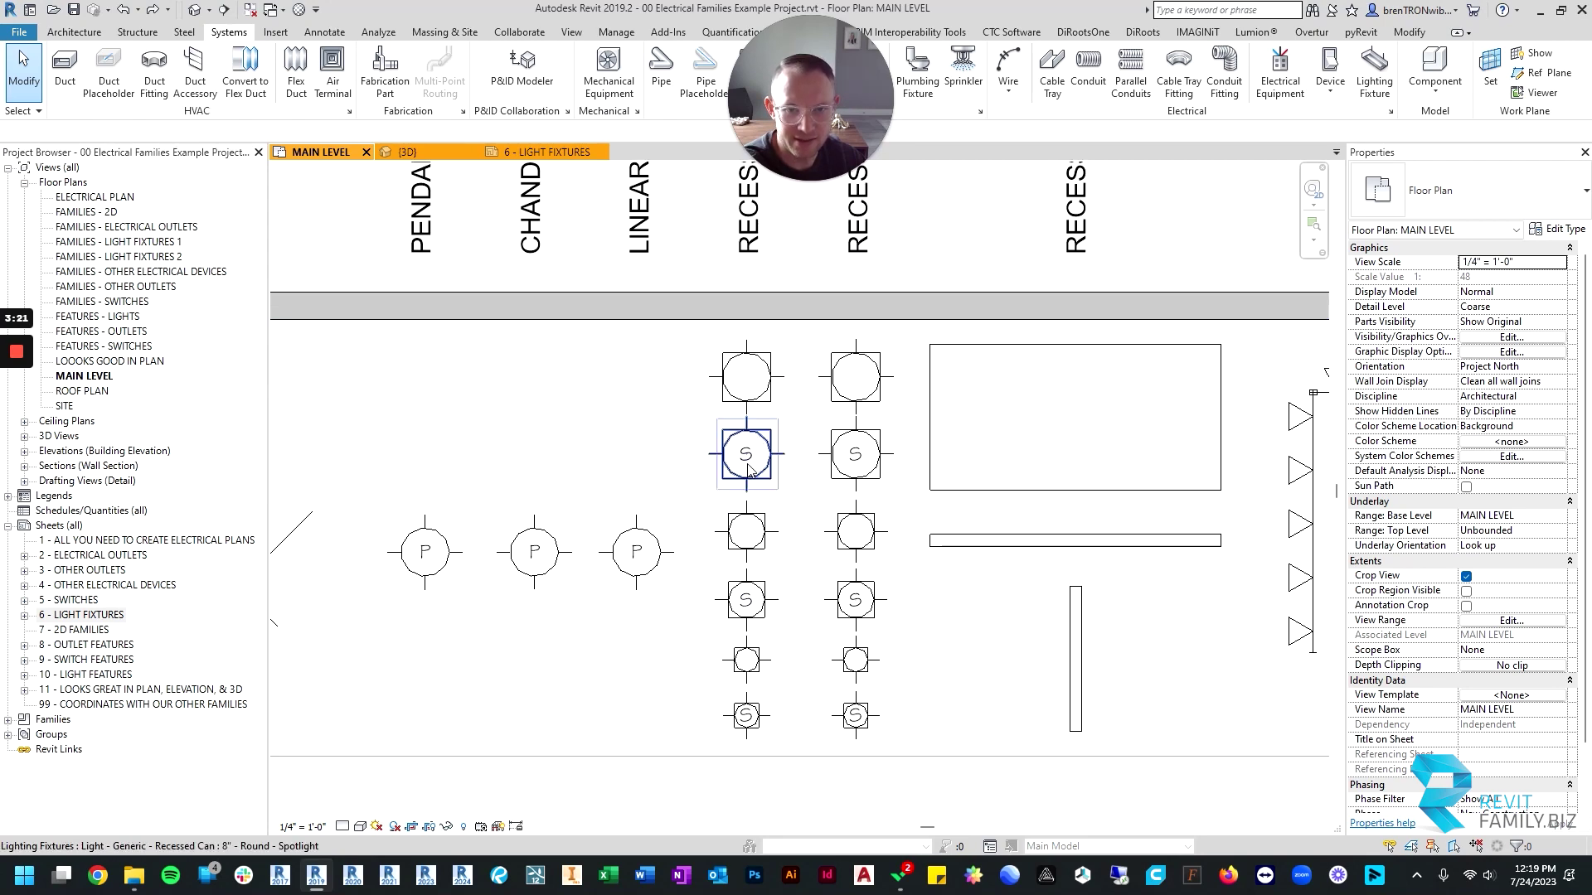
scroll(801, 481, "up", 3)
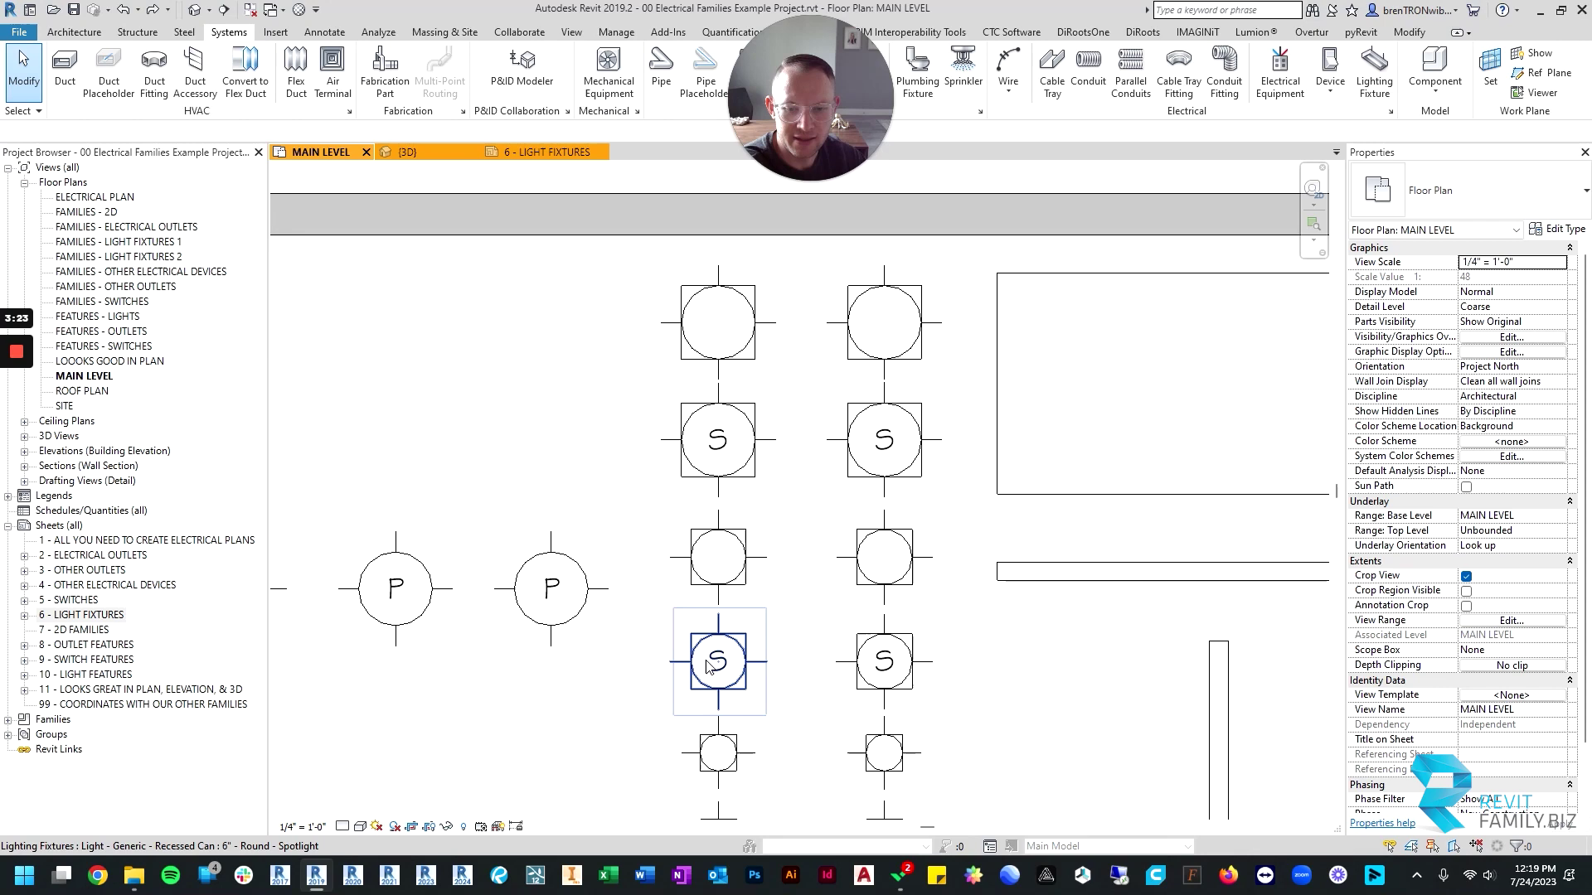
scroll(707, 666, "down", 4)
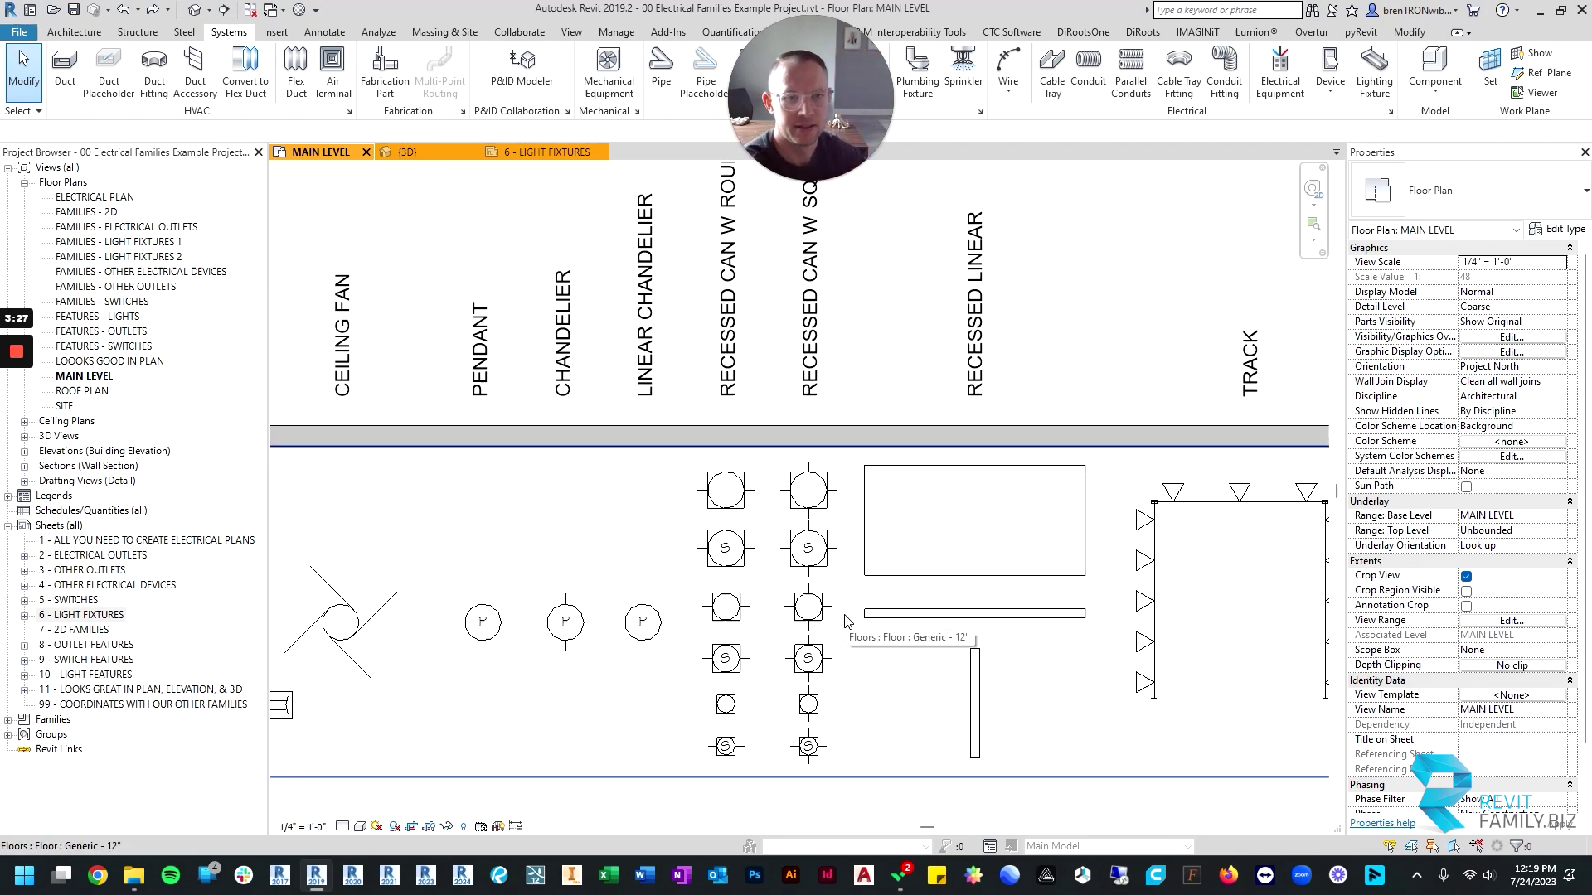
scroll(845, 620, "down", 3)
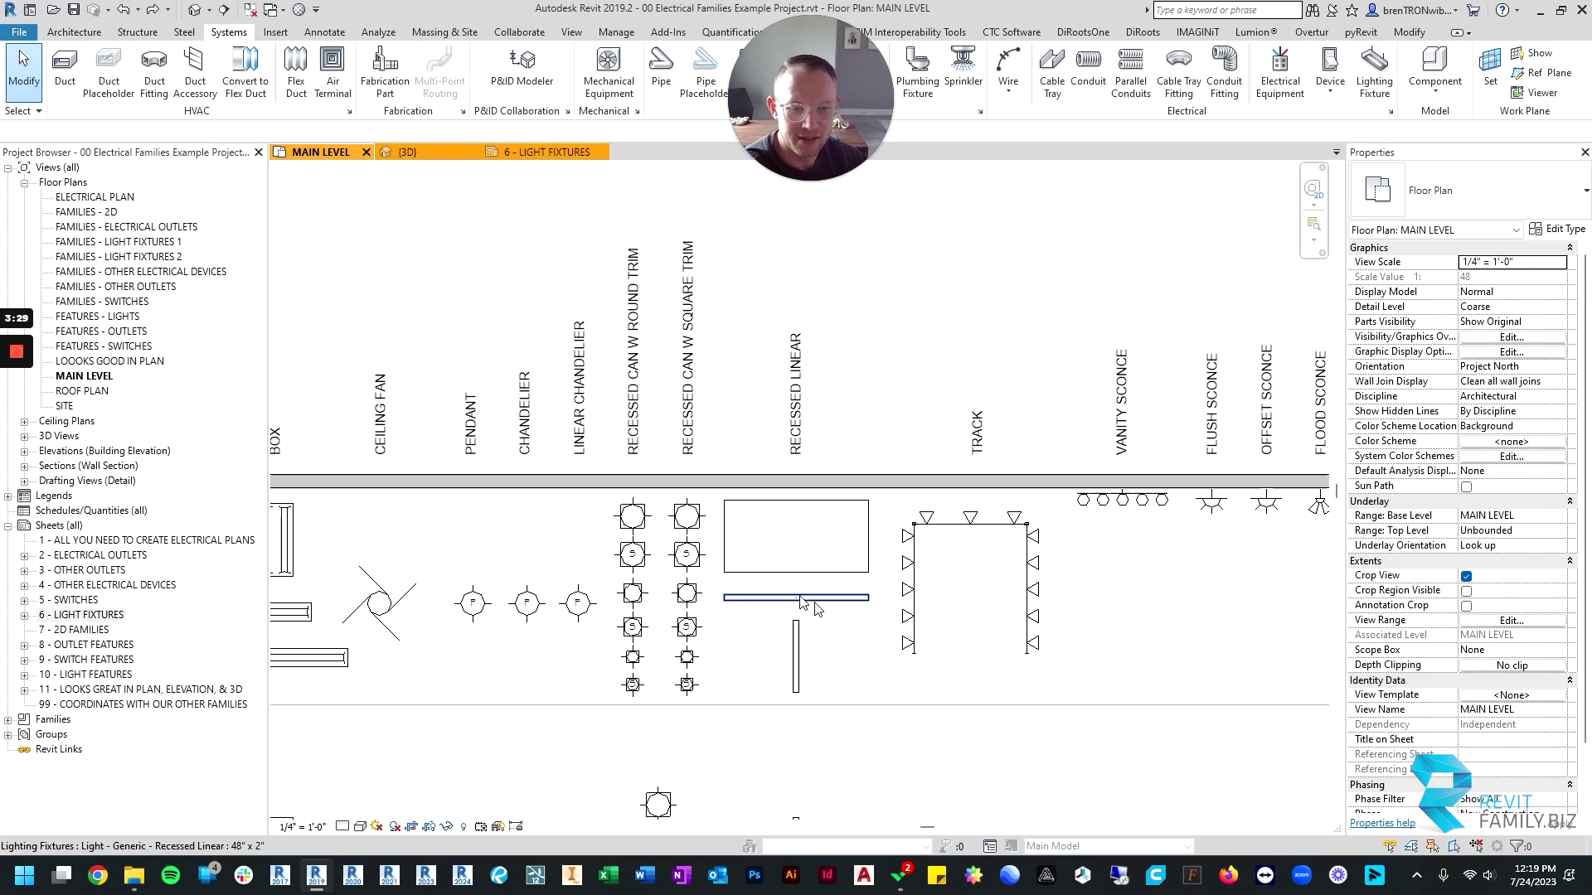
Examine the plan symbols for track lights, sconces, strip lights, and the non-hosted path, ground spot and well lights.
middle_click_drag(841, 622, 644, 626)
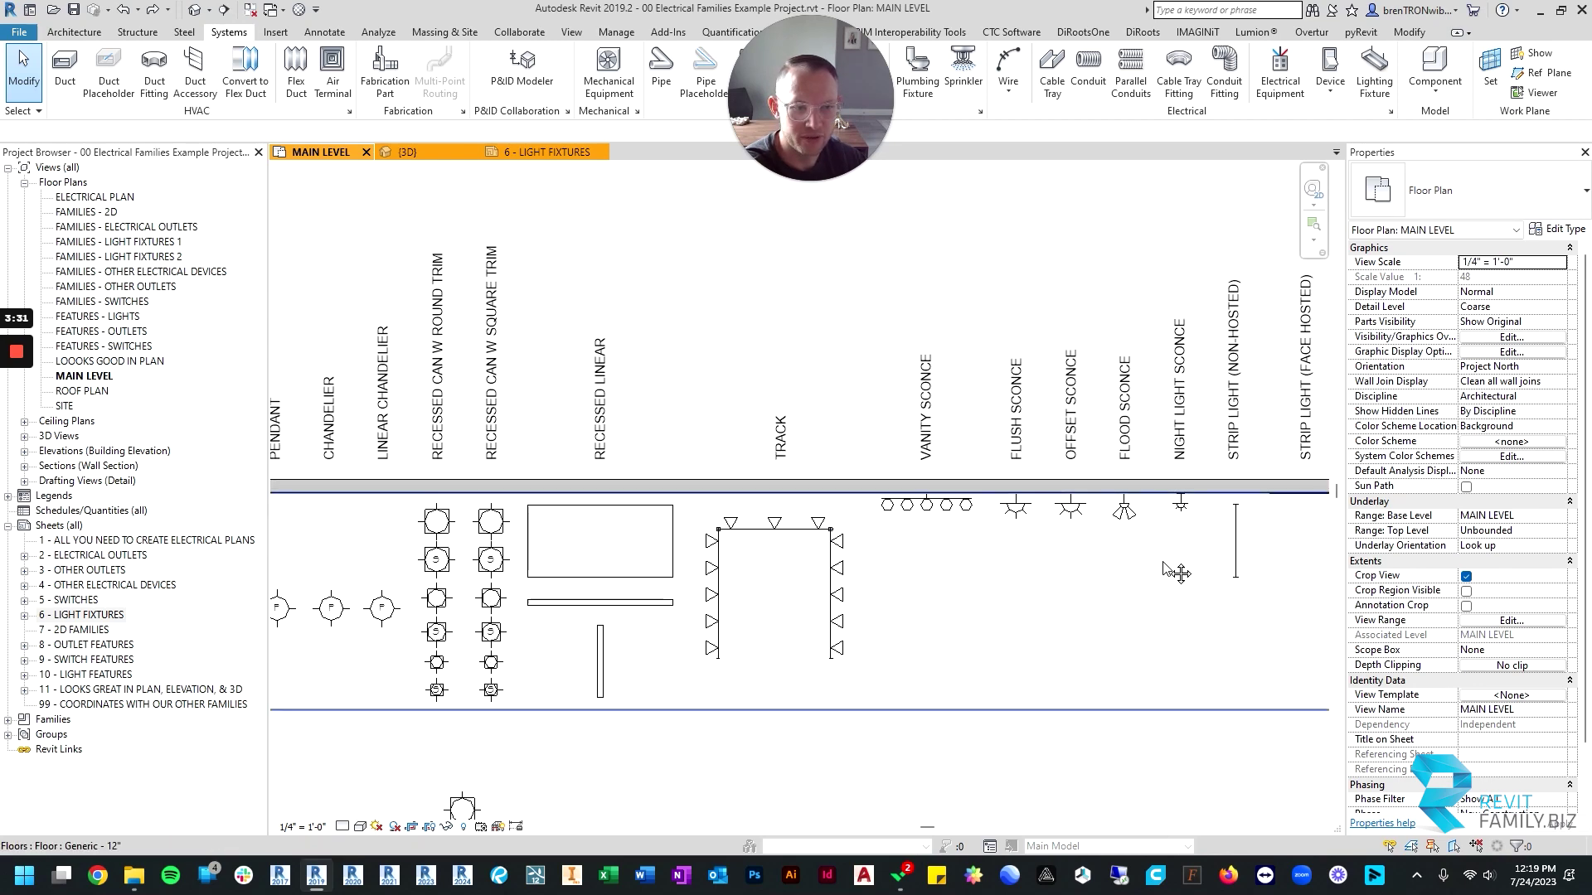
middle_click_drag(1169, 568, 915, 568)
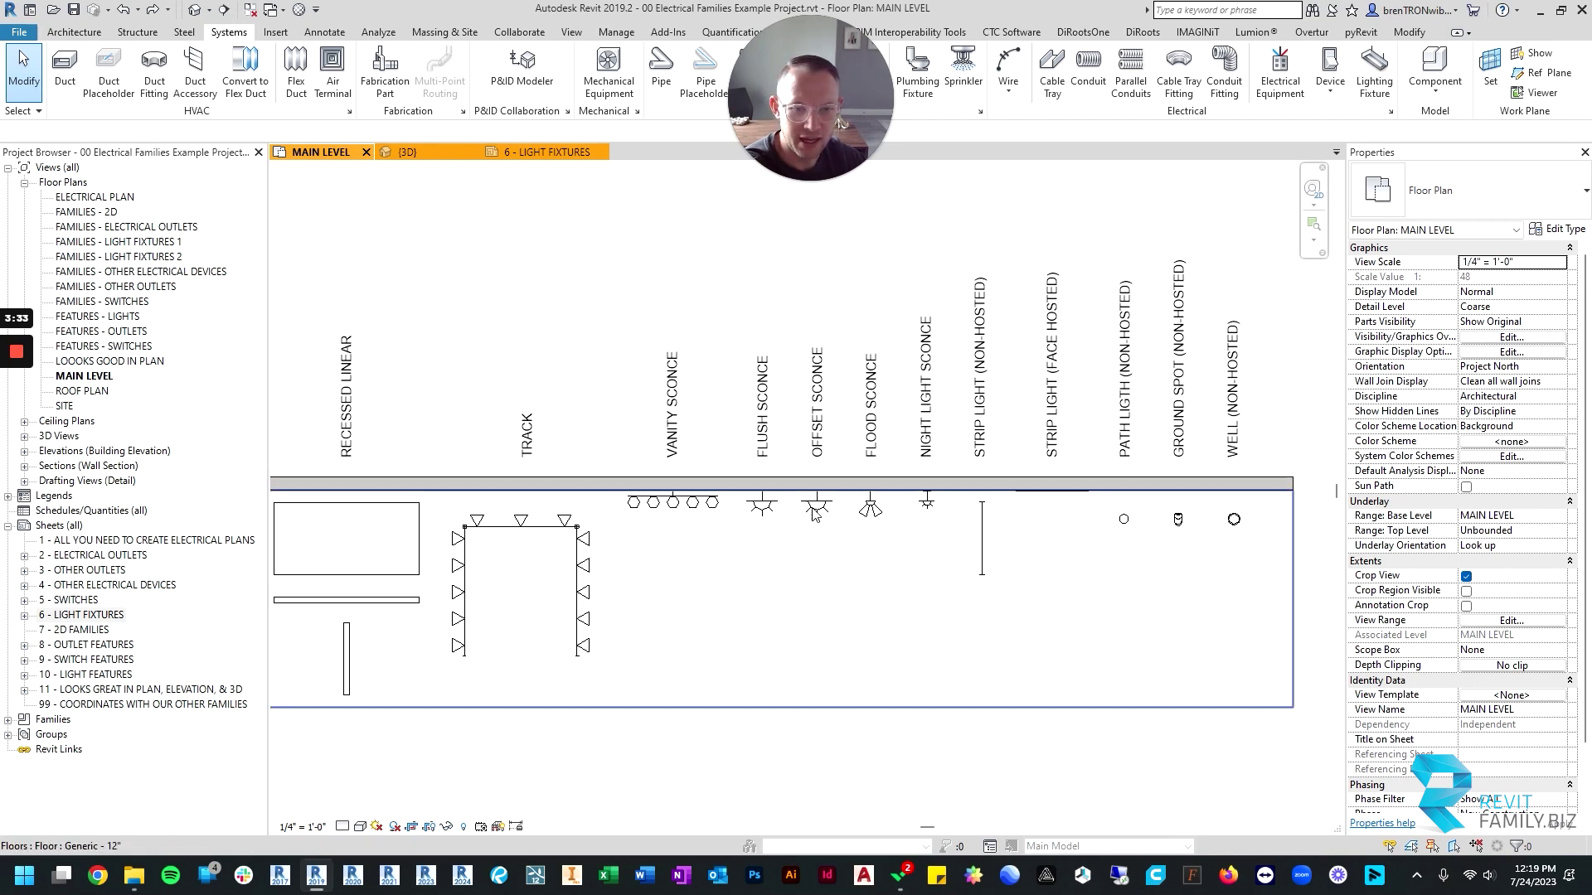
middle_click_drag(1250, 549, 1091, 546)
scroll(1105, 519, "up", 2)
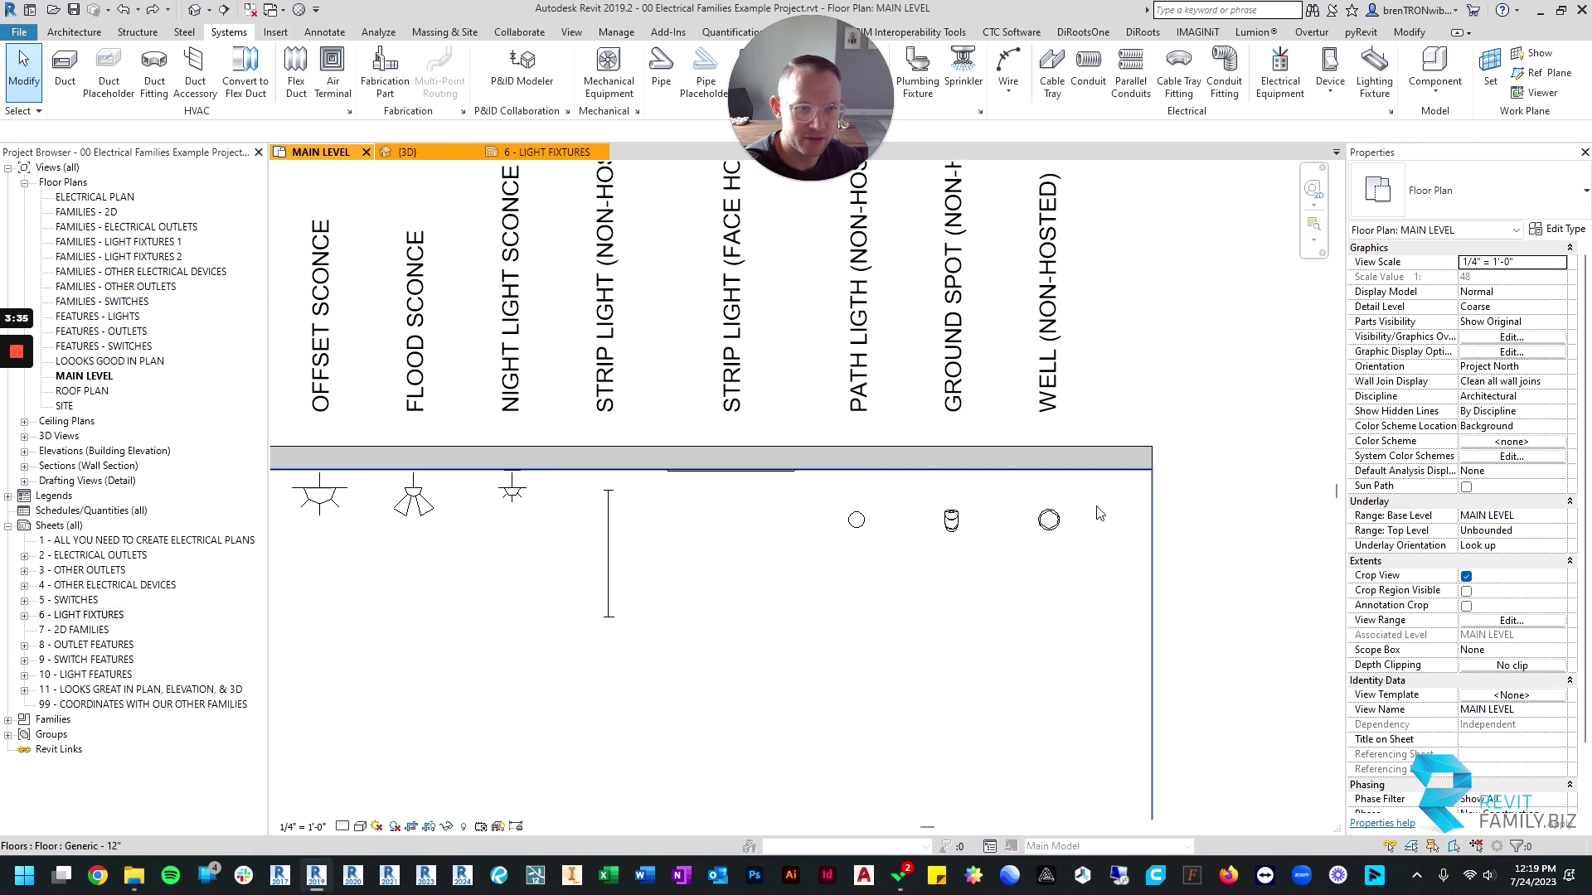
scroll(863, 577, "down", 1)
middle_click_drag(921, 546, 1156, 530)
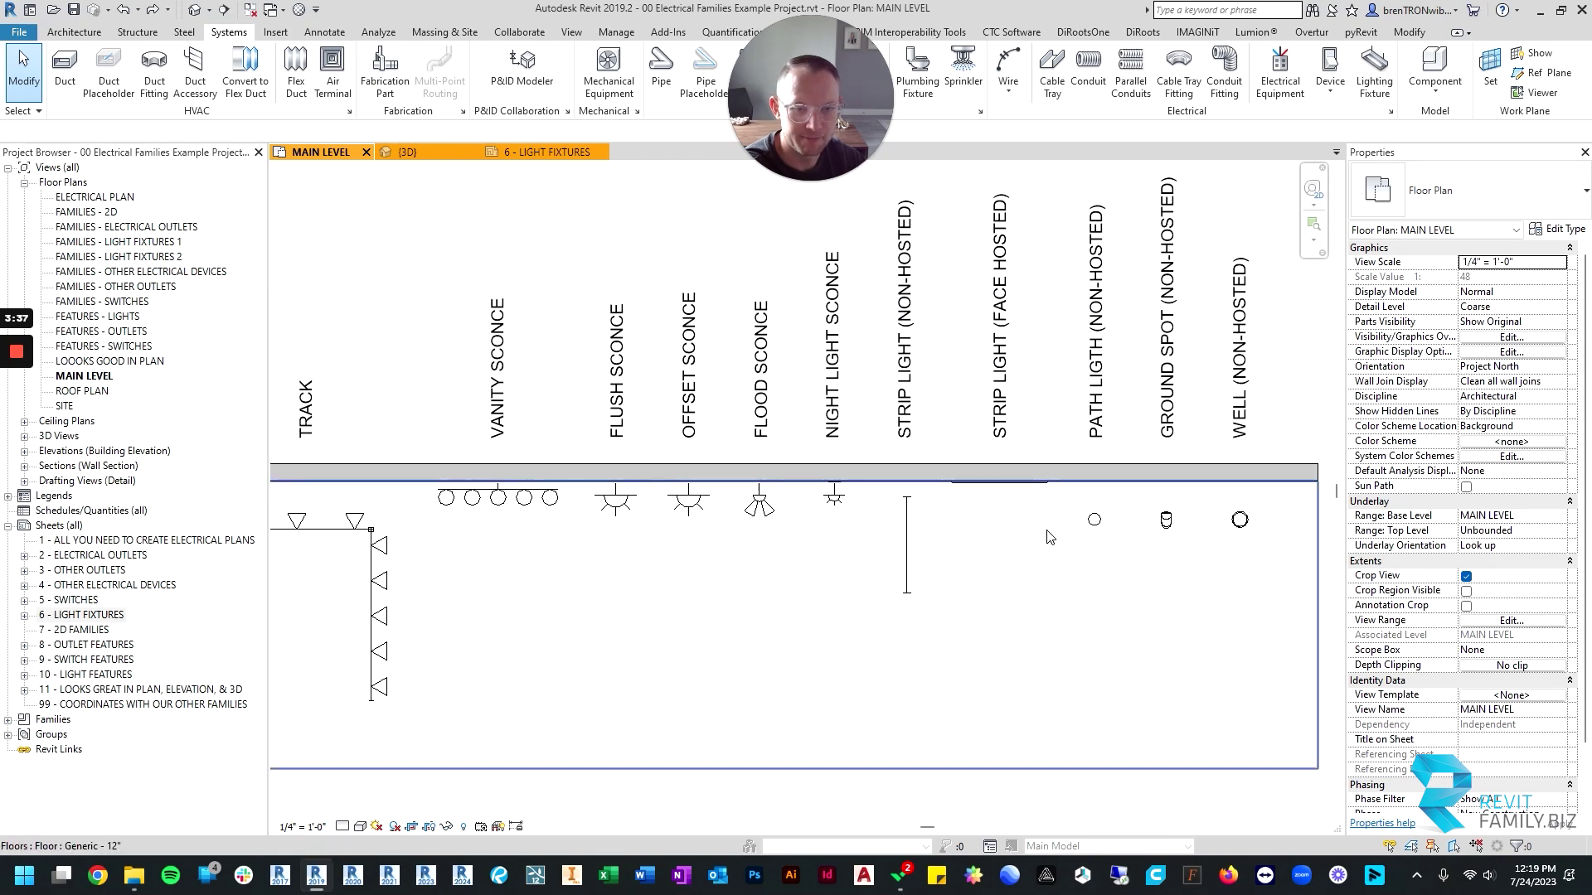
scroll(1046, 534, "down", 1)
scroll(933, 538, "up", 3)
scroll(868, 518, "down", 5)
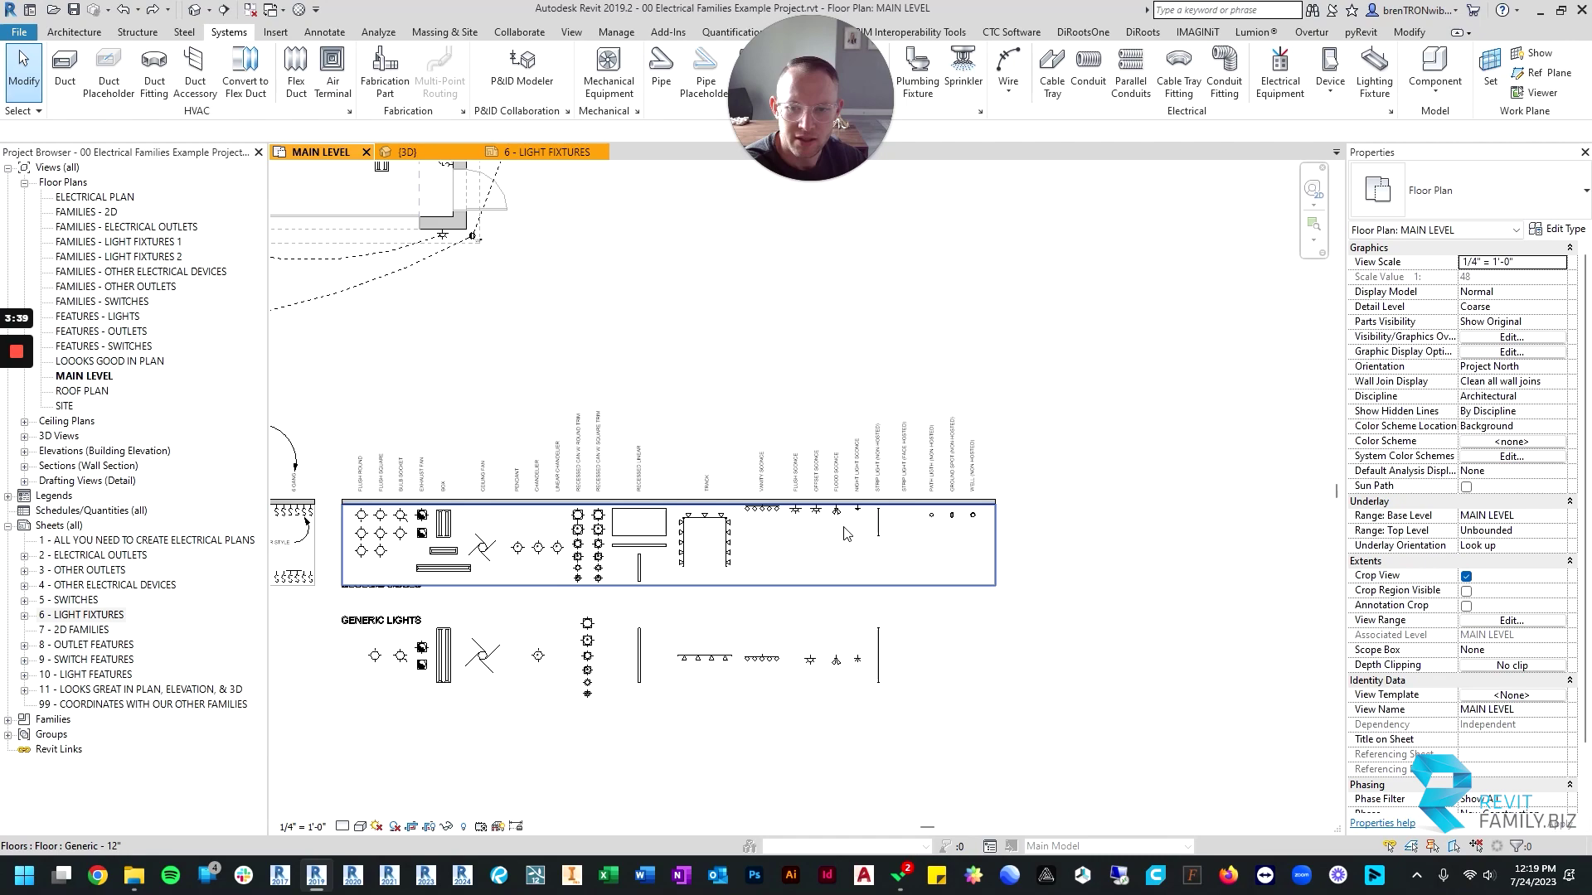
Examine how the light fixture symbols are laid out and wired in the rooms and garage of the house plan.
middle_click_drag(710, 549, 906, 580)
scroll(779, 460, "down", 2)
middle_click_drag(726, 378, 897, 539)
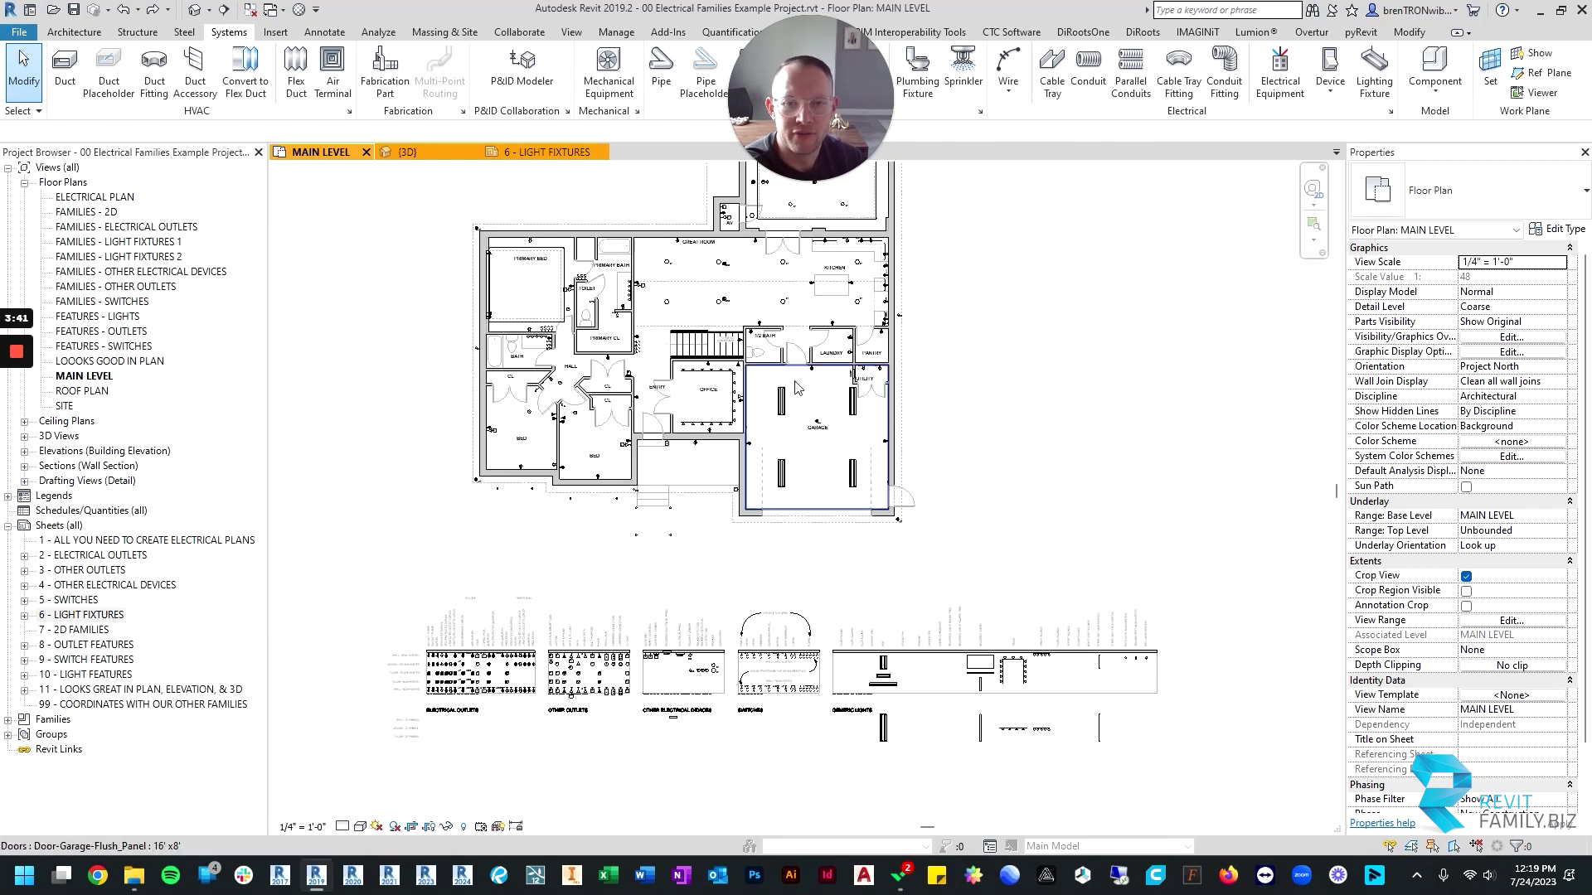
middle_click_drag(632, 261, 703, 381)
scroll(704, 380, "up", 2)
scroll(579, 405, "up", 3)
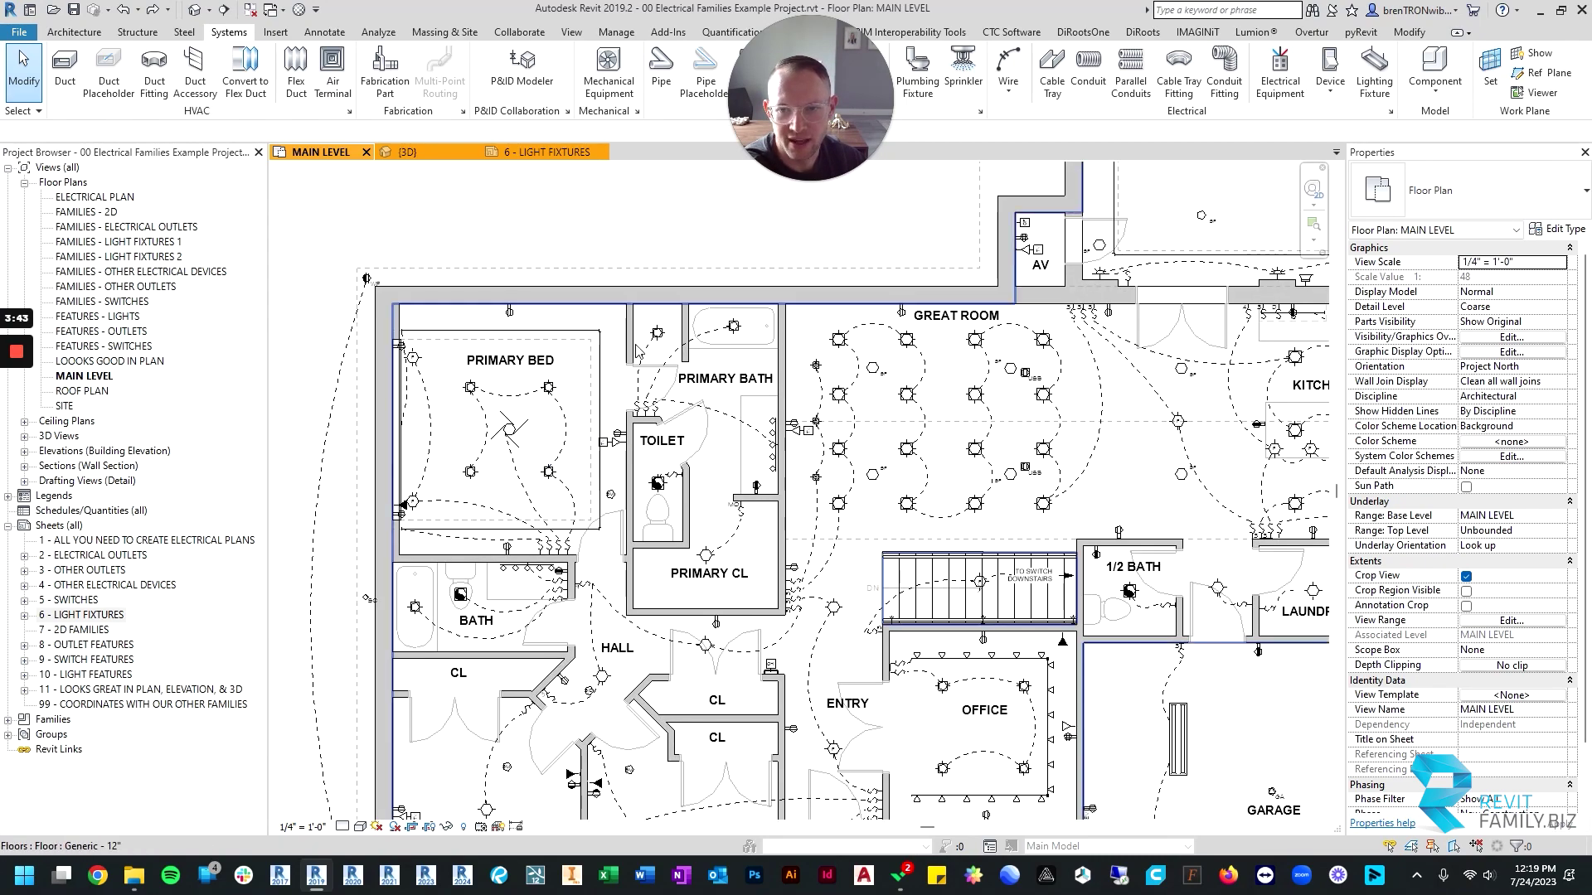
scroll(786, 405, "down", 3)
middle_click_drag(951, 409, 860, 363)
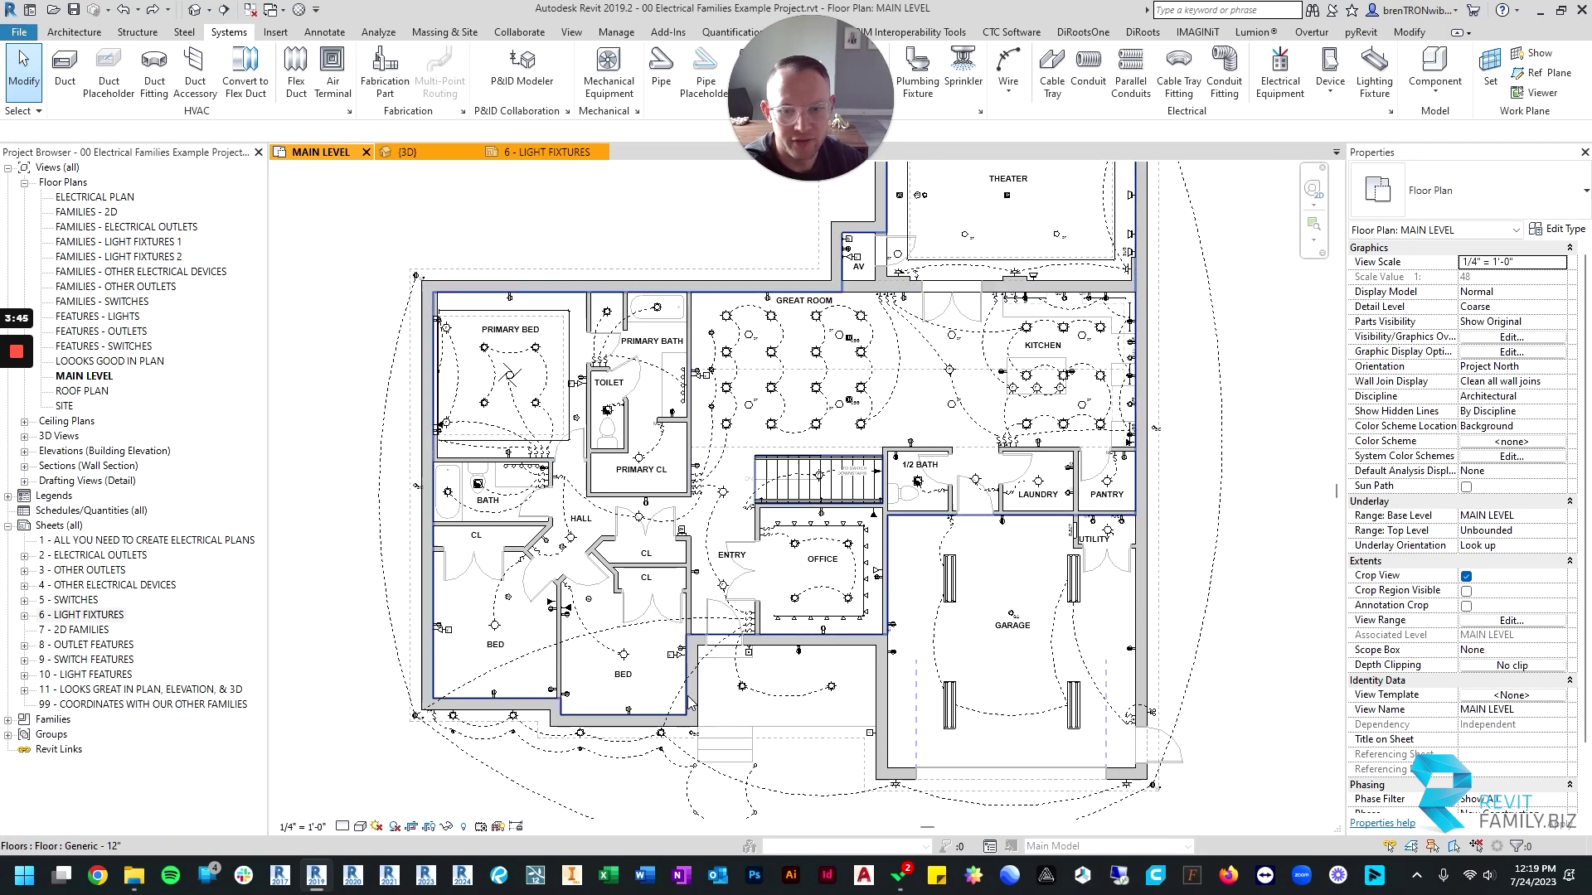
scroll(681, 706, "up", 3)
scroll(940, 600, "down", 4)
middle_click_drag(1028, 676, 971, 488)
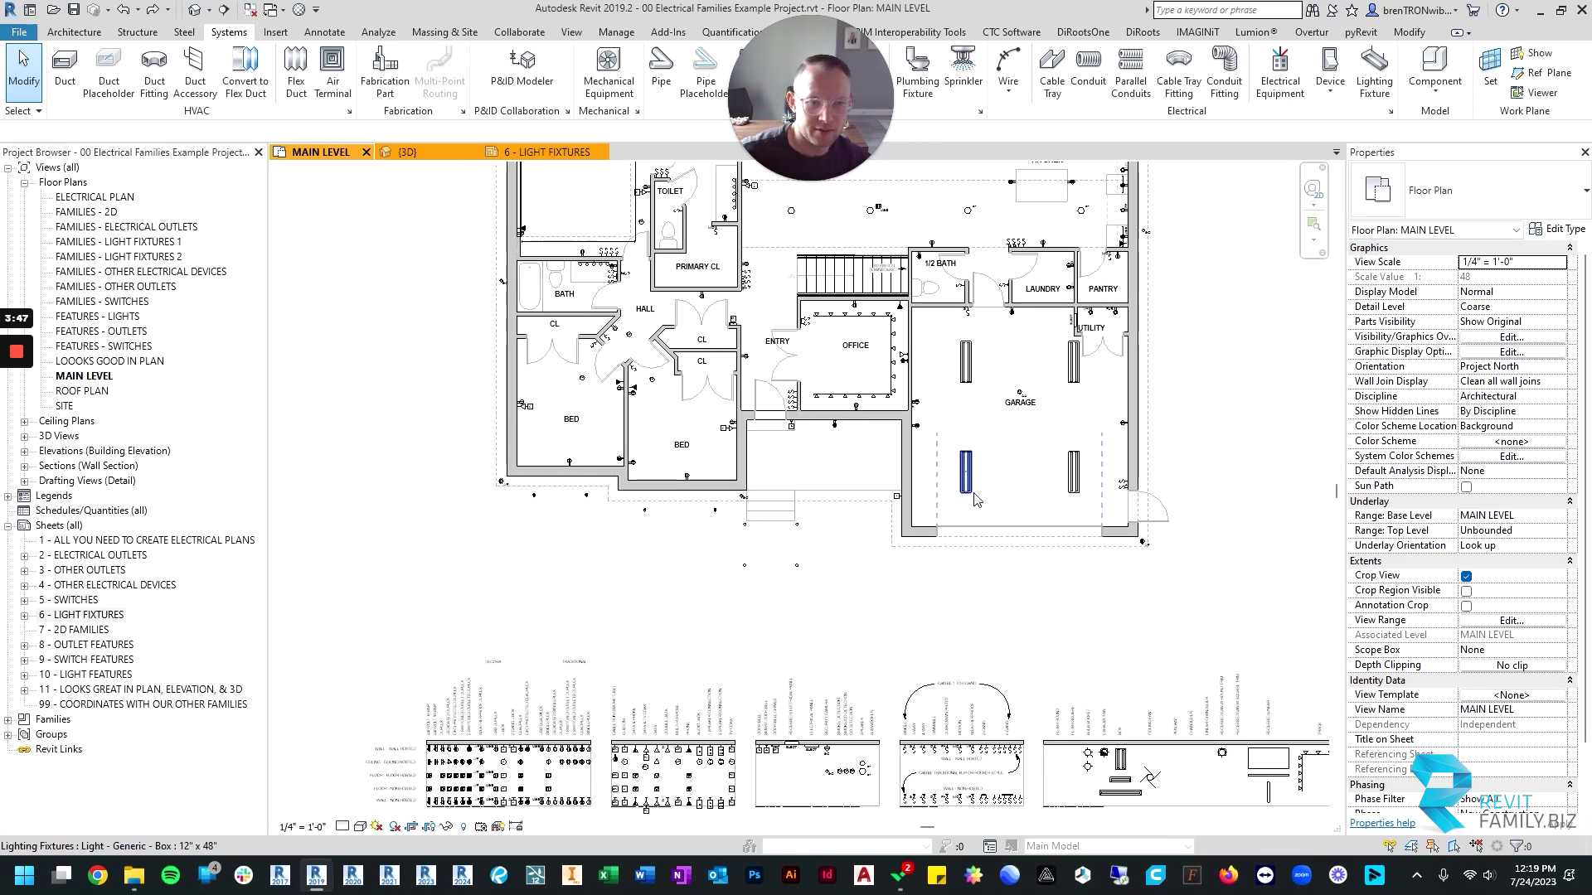
scroll(960, 459, "up", 3)
middle_click_drag(981, 544, 854, 425)
Review the generic lights symbol rows on the floor plan once more, and switch back to the 3D view.
scroll(1104, 649, "down", 2)
middle_click_drag(860, 509, 514, 290)
scroll(698, 356, "down", 2)
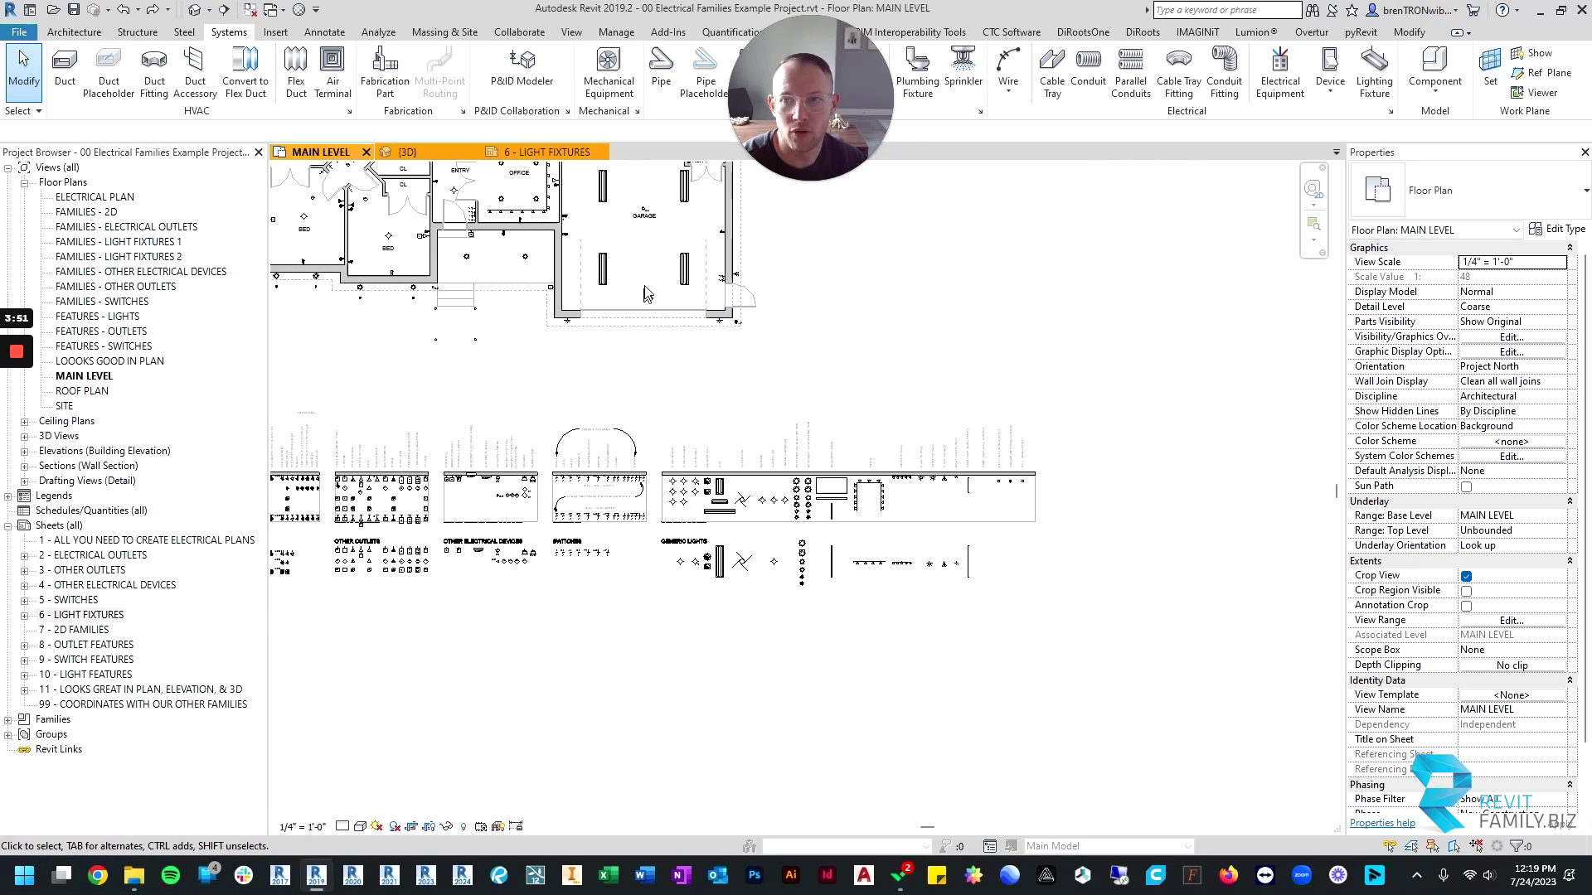
middle_click_drag(717, 383, 849, 669)
middle_click_drag(956, 612, 871, 525)
scroll(854, 534, "up", 4)
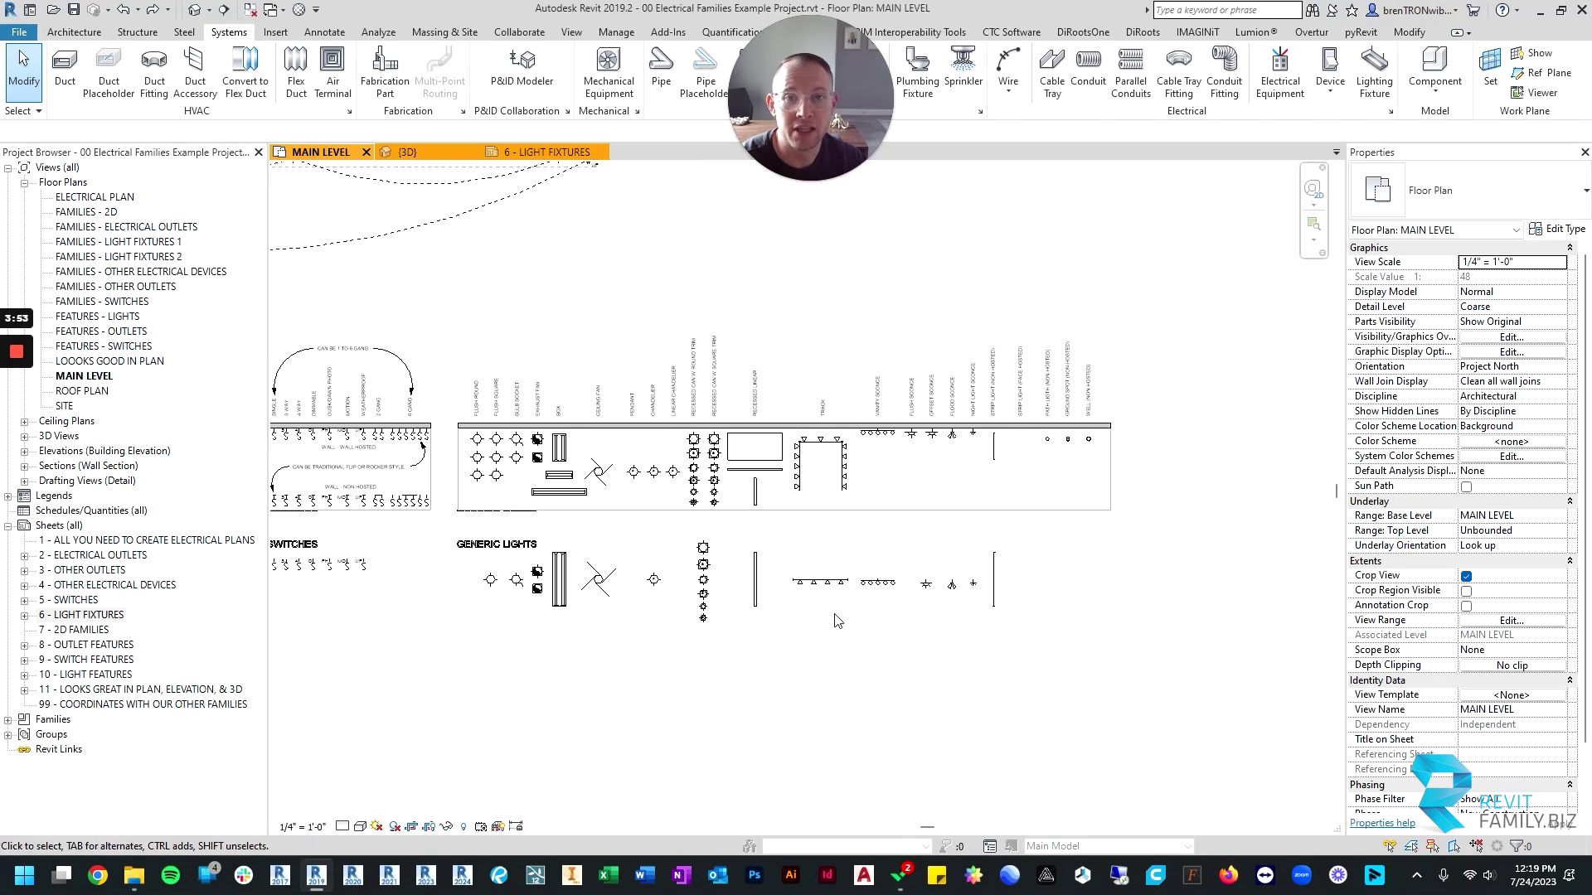
scroll(565, 486, "up", 1)
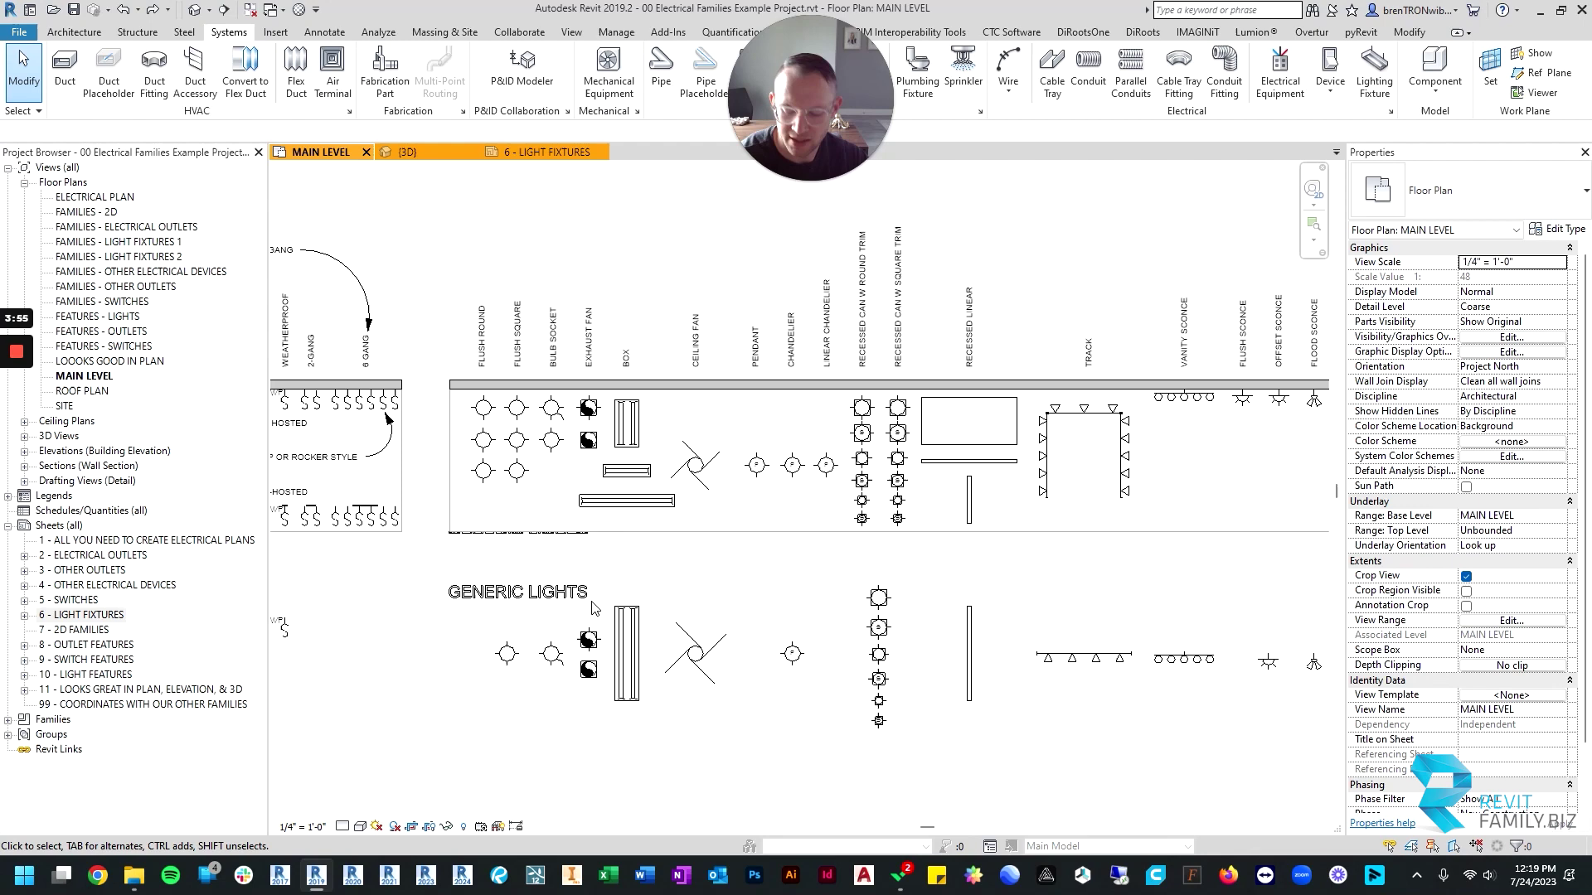
key("ctrl+Tab")
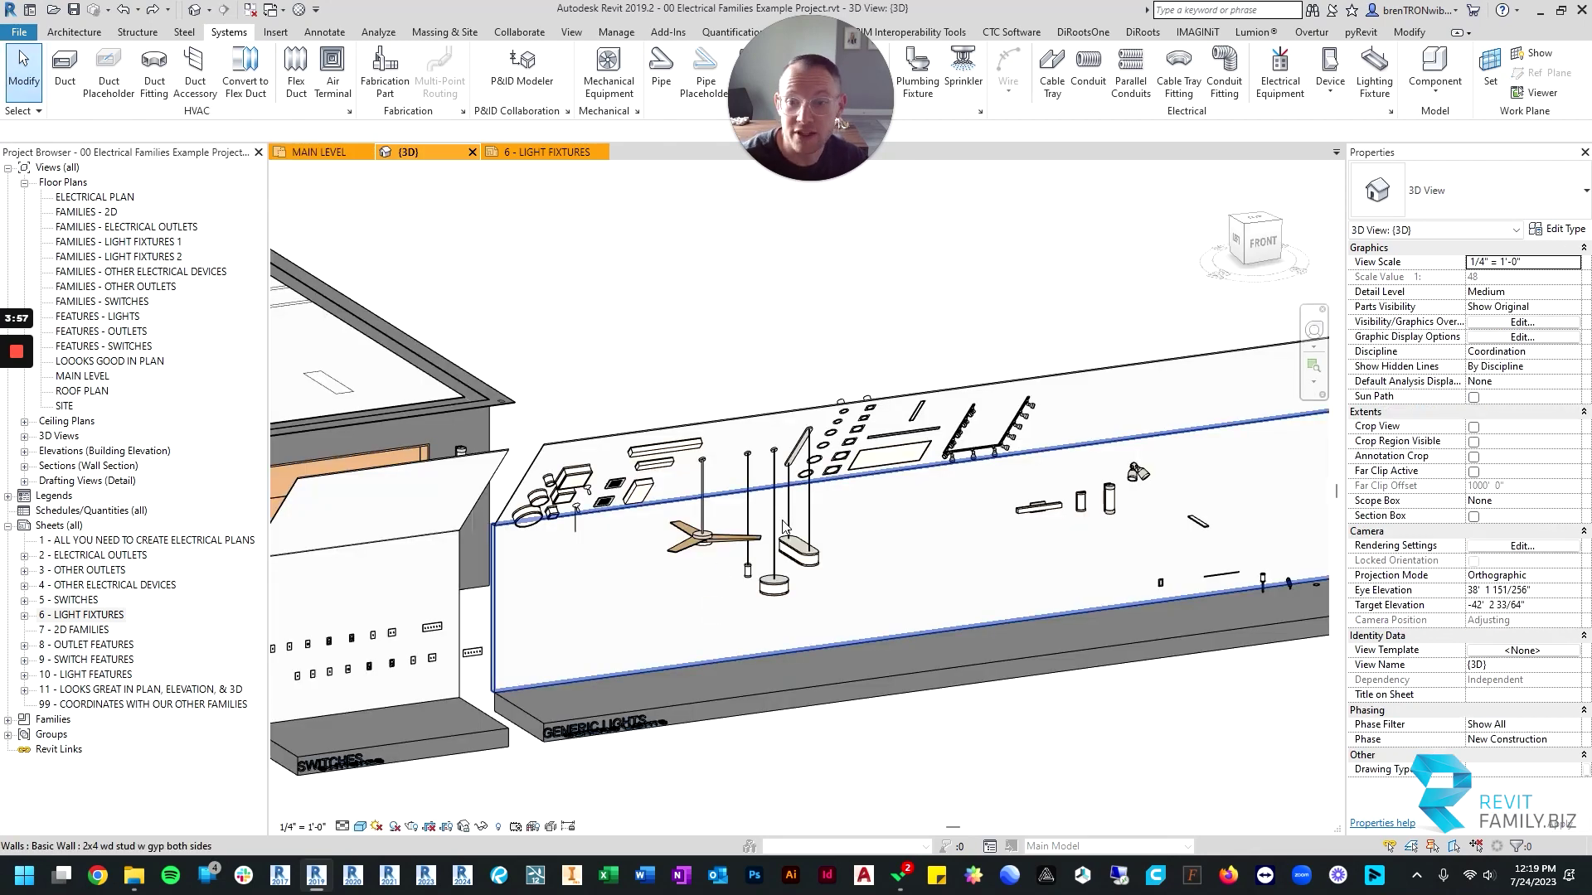
Look over the generic lights wall in 3D and open the ELECTRICAL PLAN floor plan.
middle_click_drag(777, 597, 729, 581, "shift")
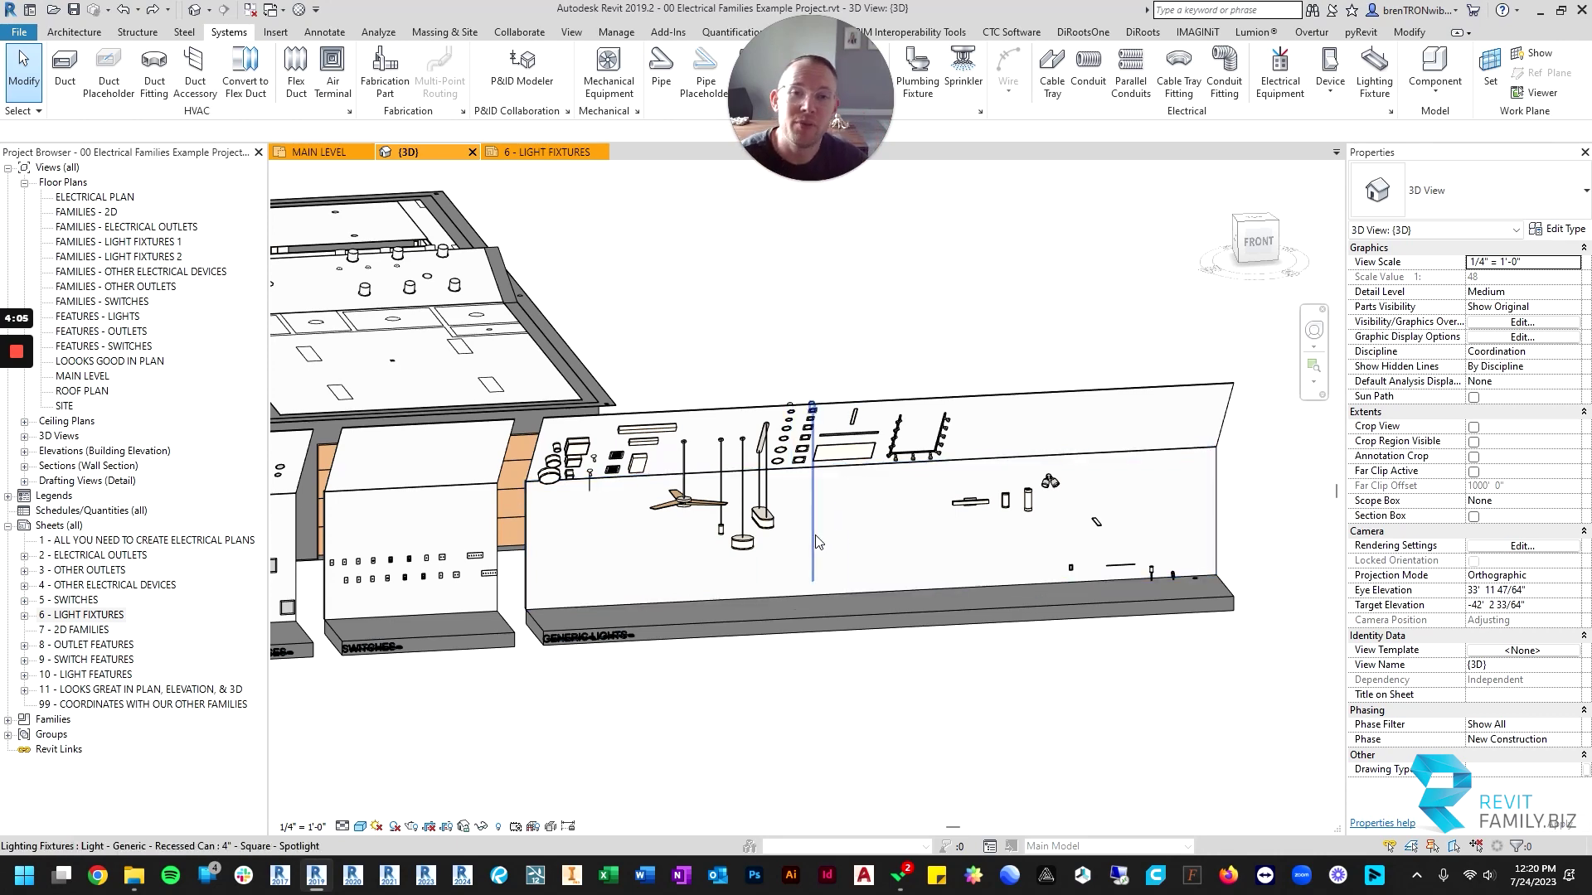
middle_click_drag(746, 580, 783, 571, "shift")
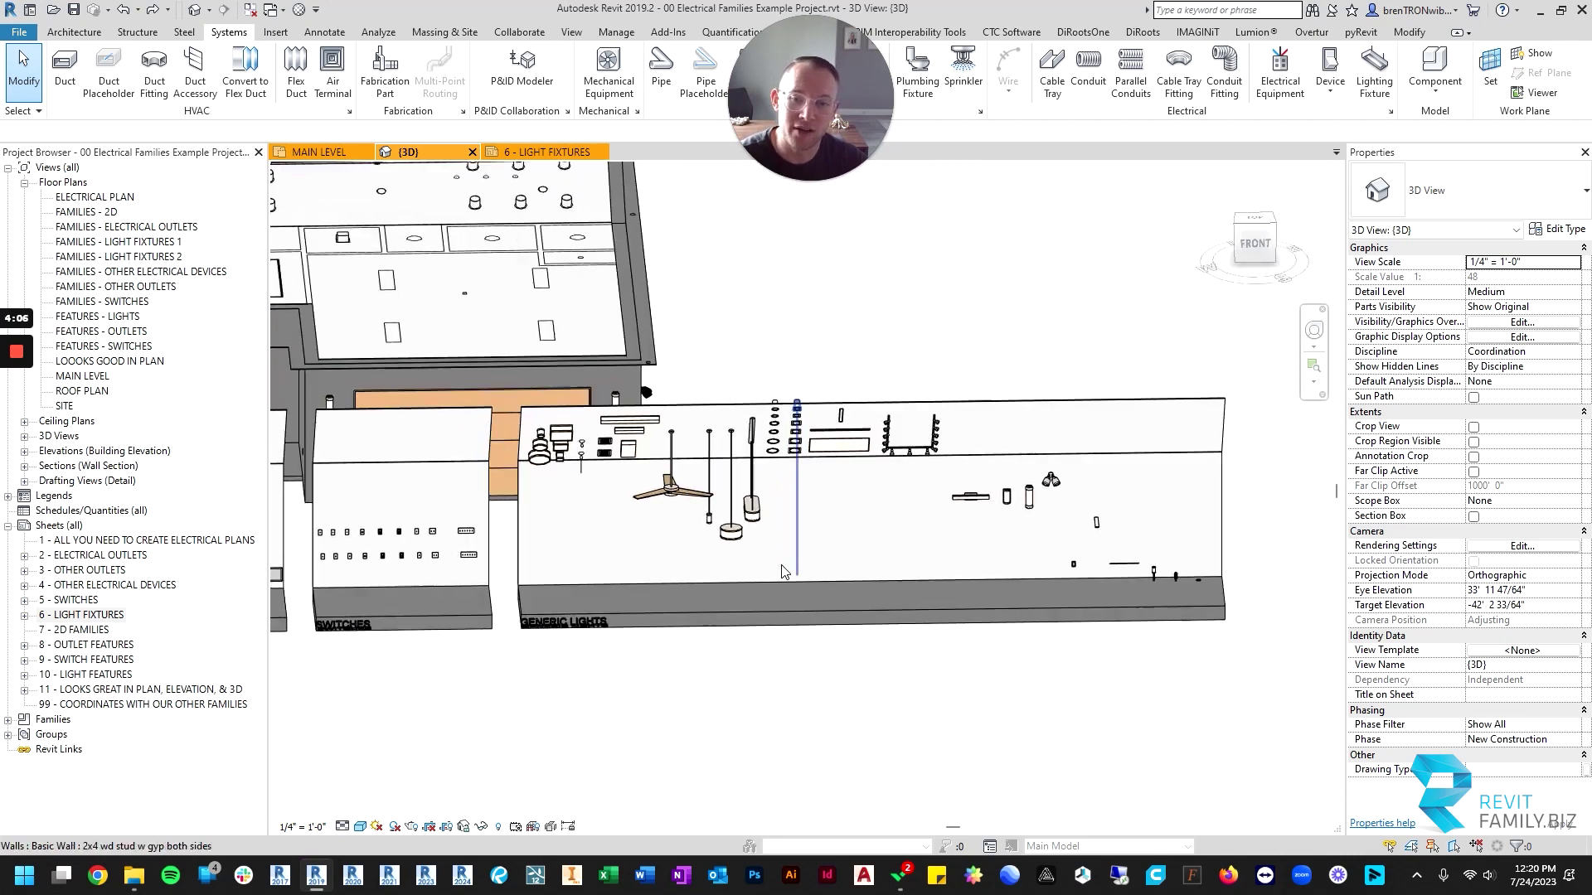
double_click(96, 199)
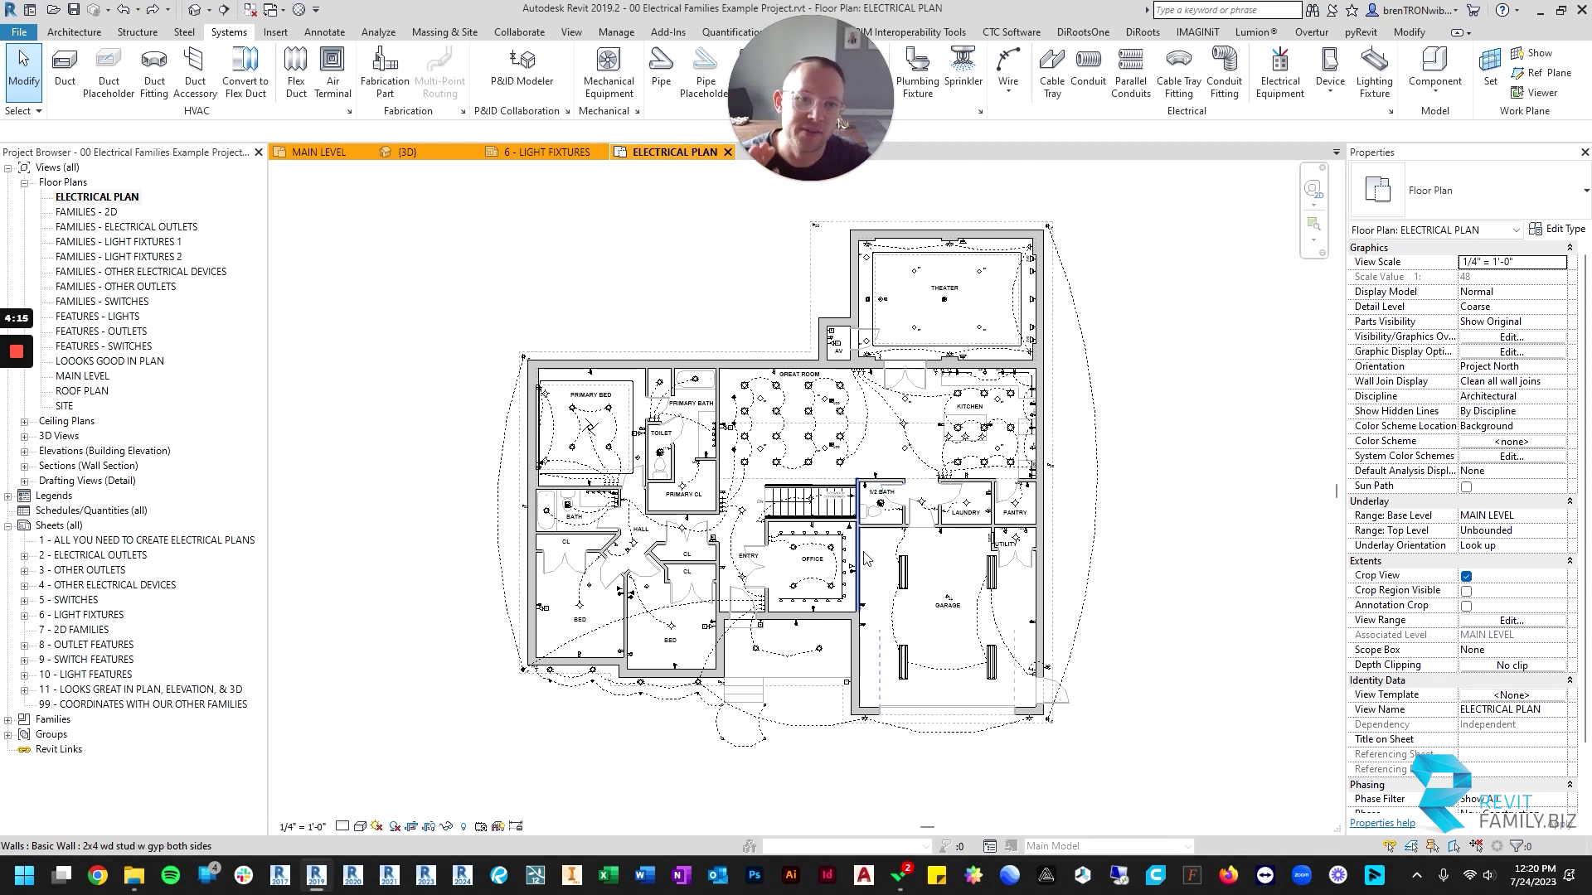
Examine how the light fixtures, switches and wiring are arranged across the rooms of the electrical plan.
scroll(728, 539, "up", 2)
middle_click_drag(730, 541, 784, 570)
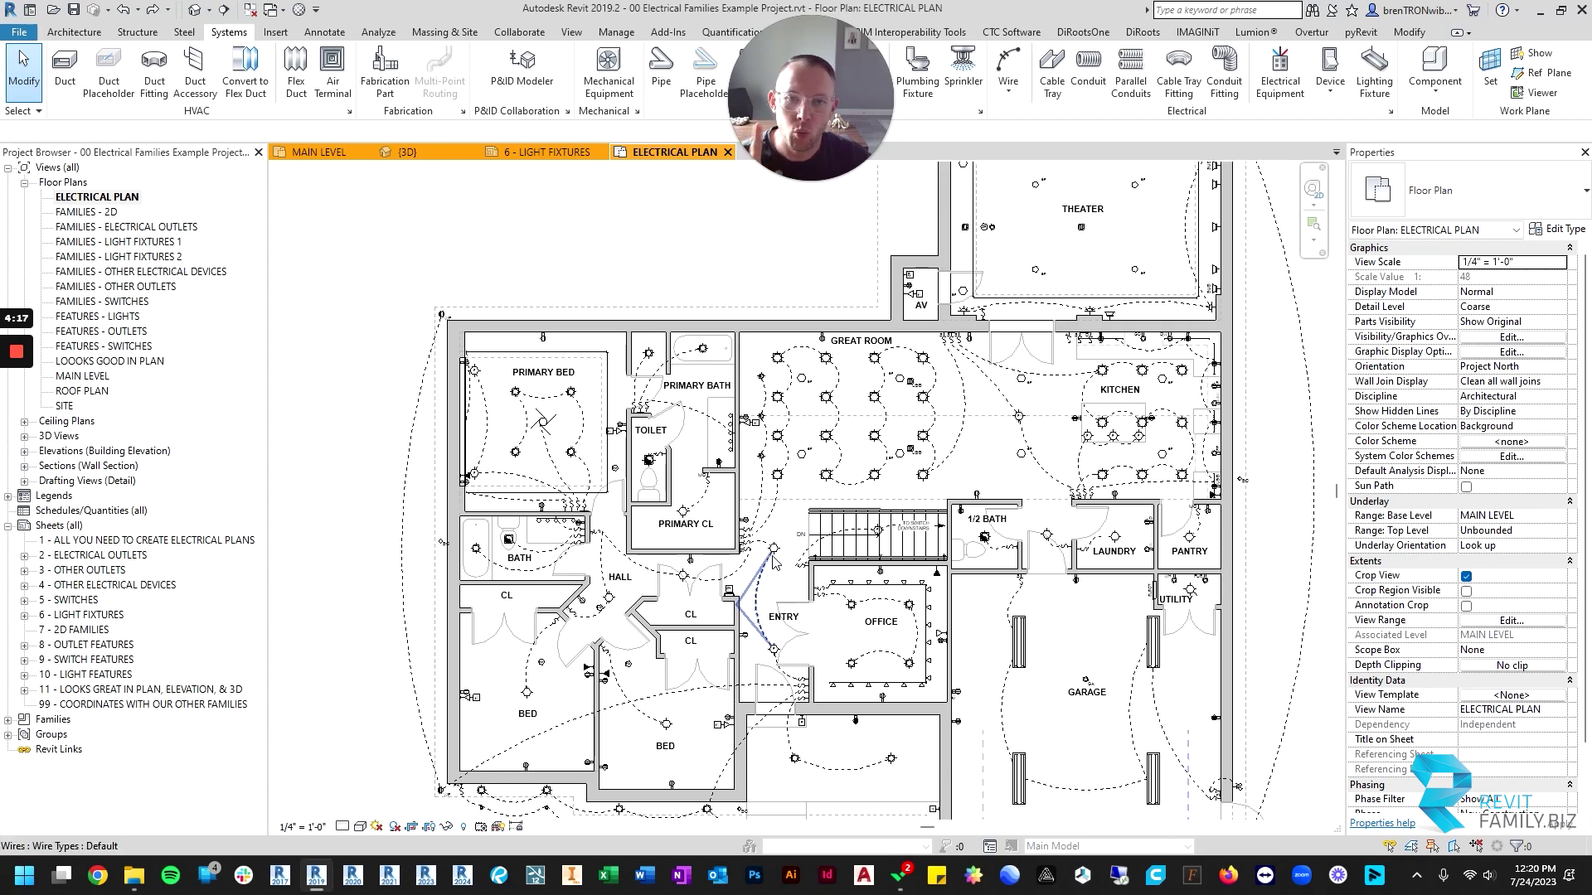
middle_click_drag(863, 457, 800, 427)
scroll(800, 427, "up", 2)
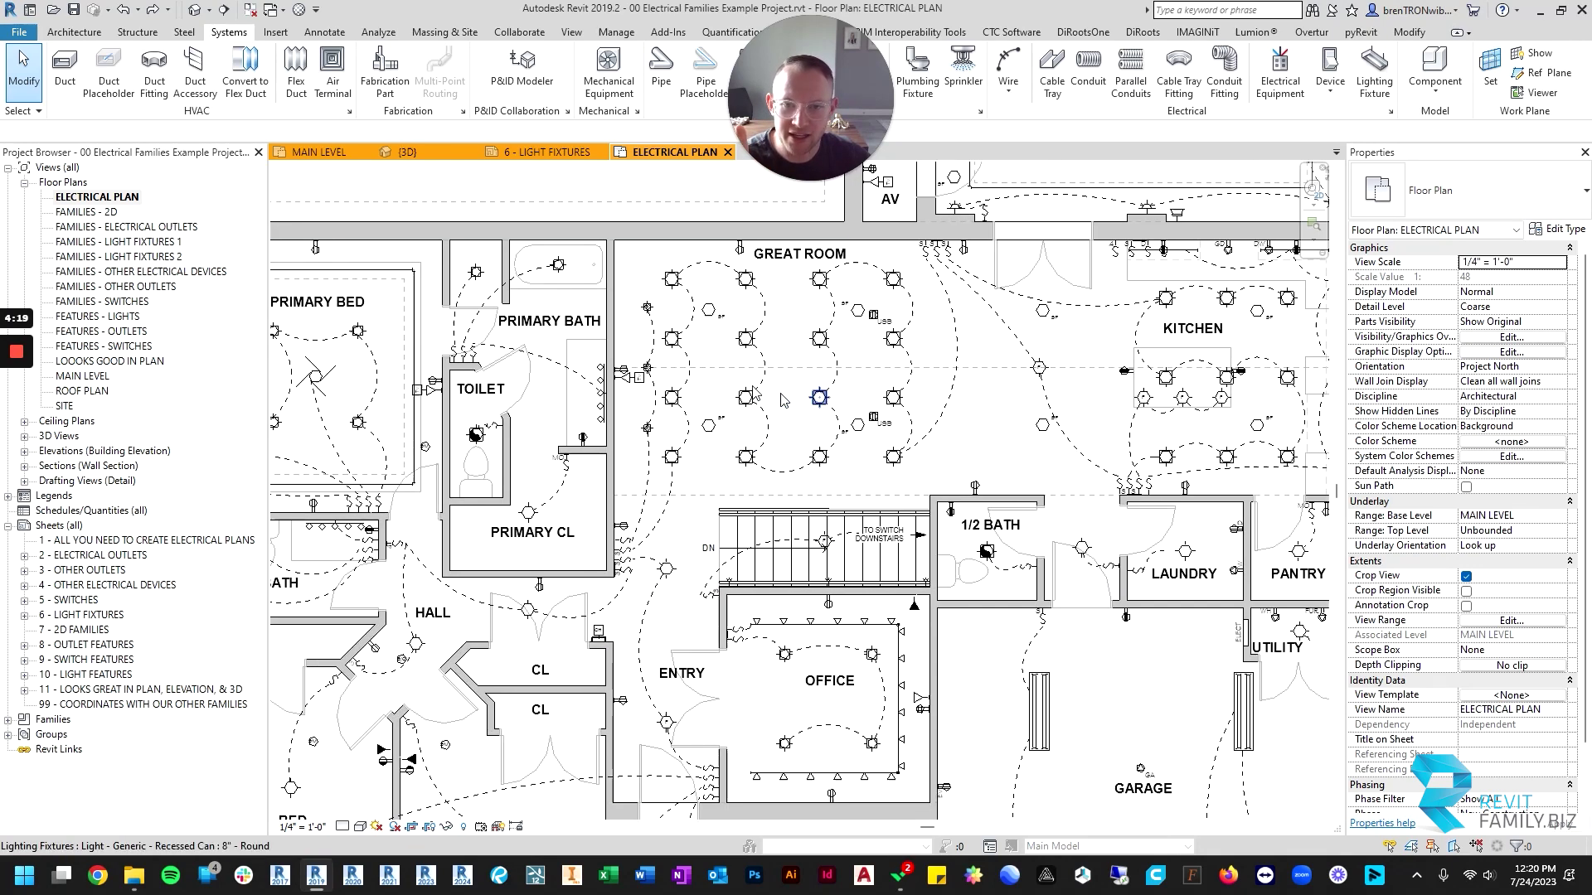
scroll(742, 410, "up", 1)
scroll(740, 417, "down", 3)
scroll(742, 417, "down", 2)
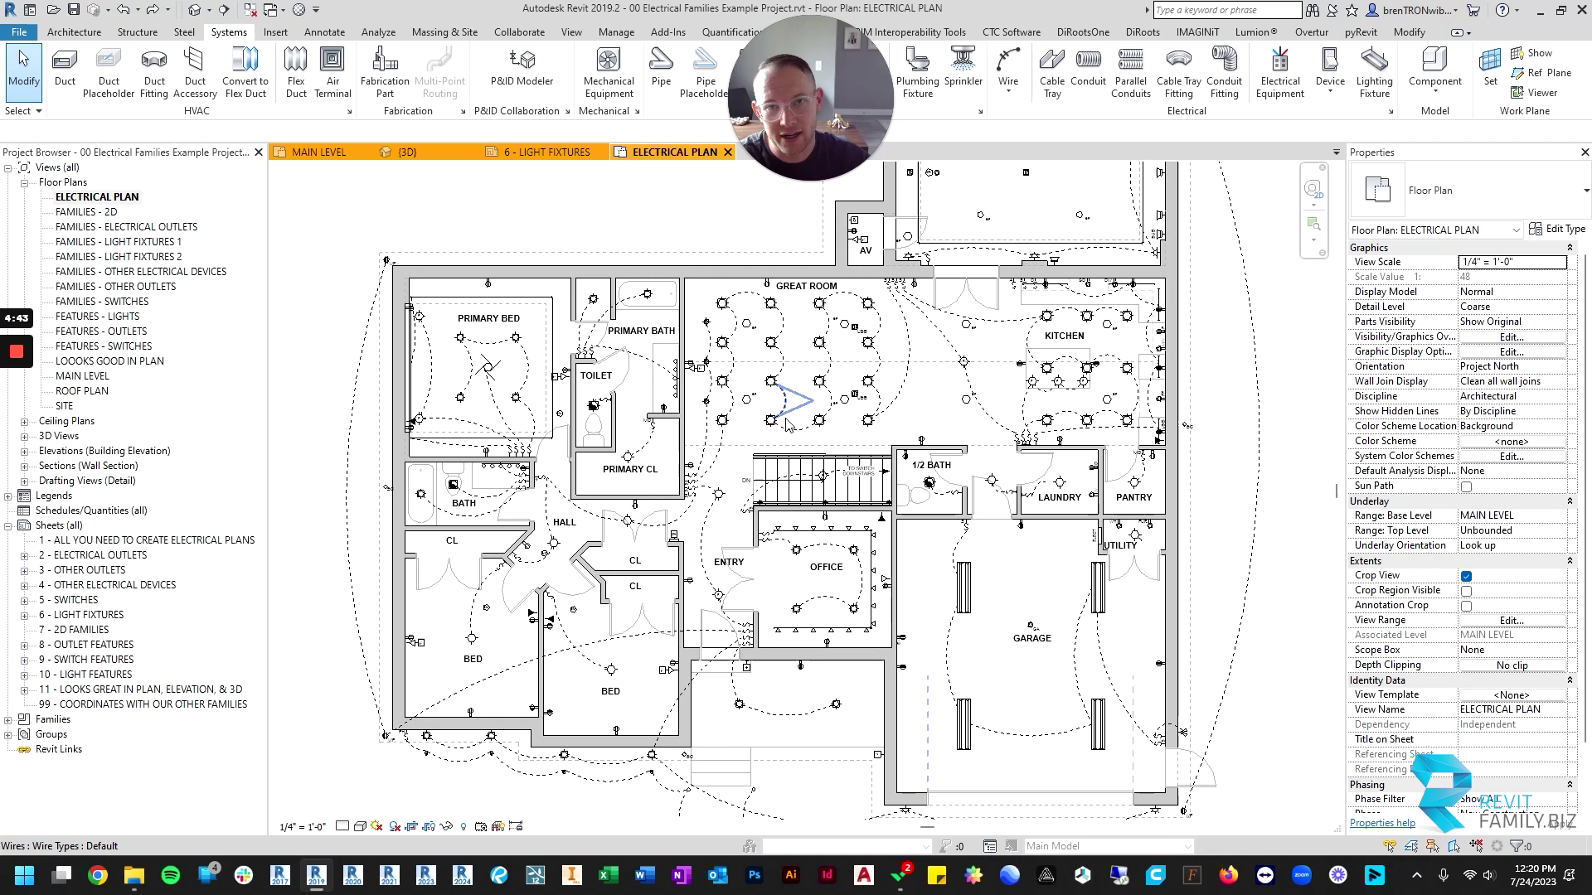
scroll(880, 526, "down", 1)
middle_click_drag(881, 526, 851, 556)
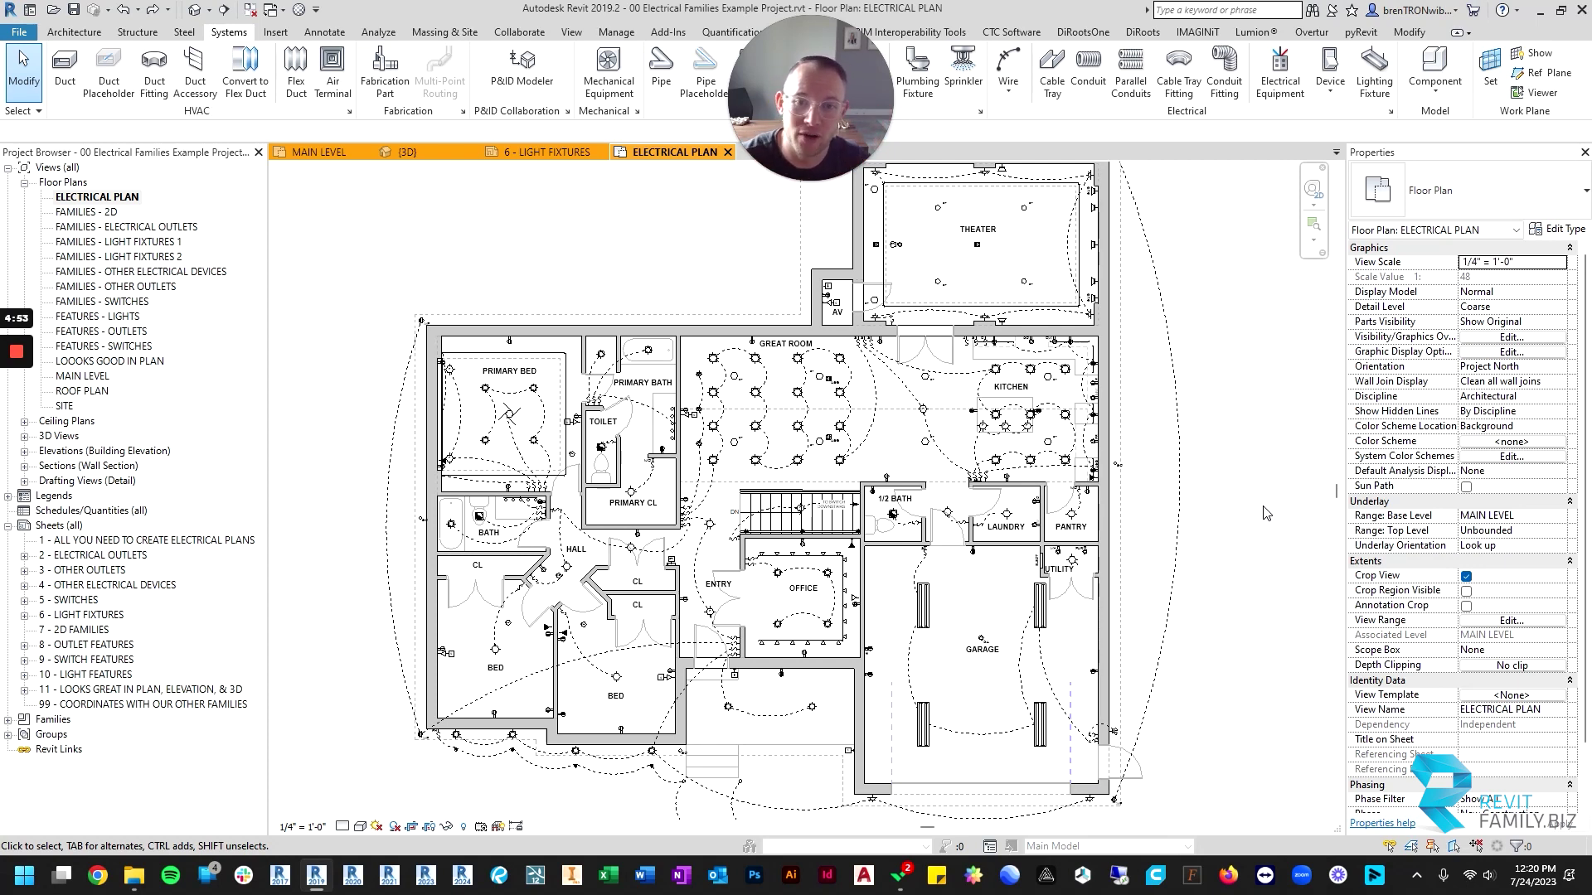
Examine the recessed can and SP-labelled symbols in the great room and the wires linking them to the switches.
scroll(695, 426, "up", 5)
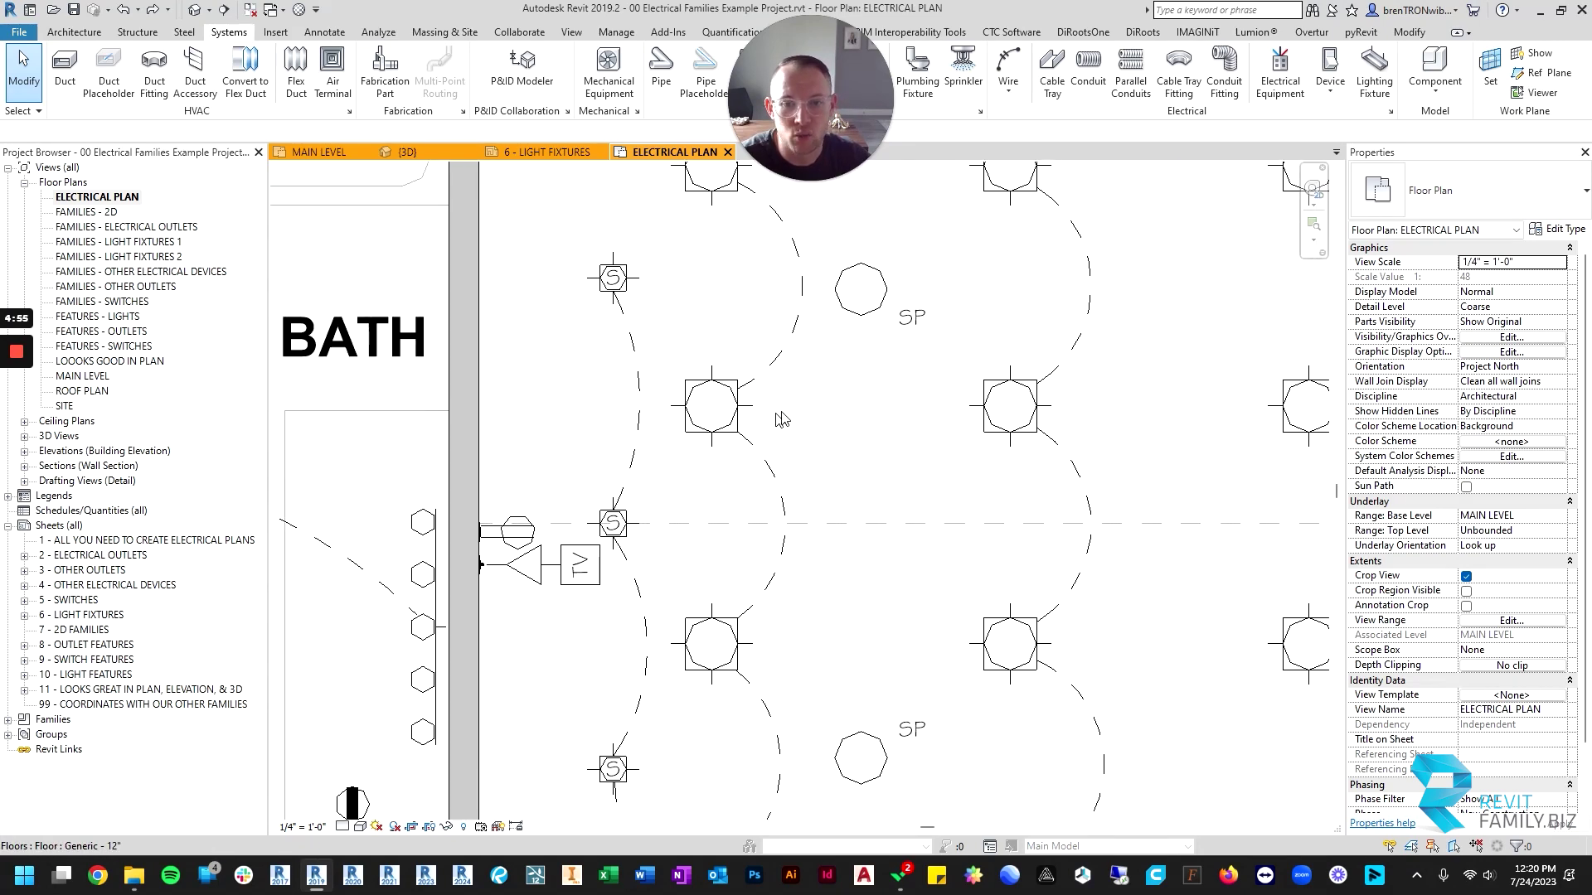
scroll(847, 452, "down", 3)
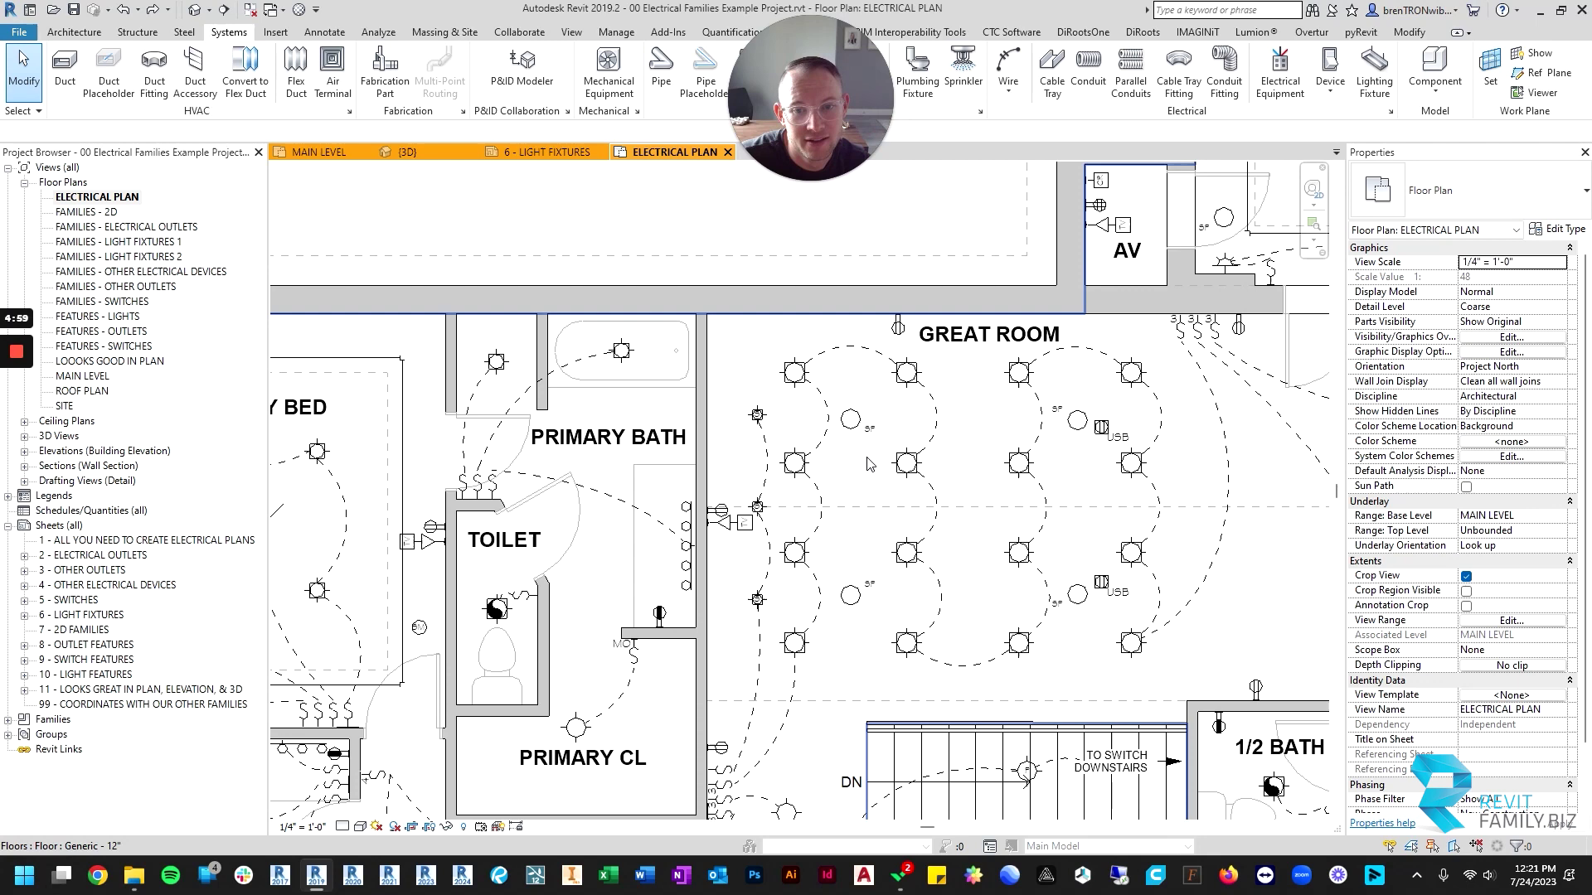
scroll(908, 352, "up", 4)
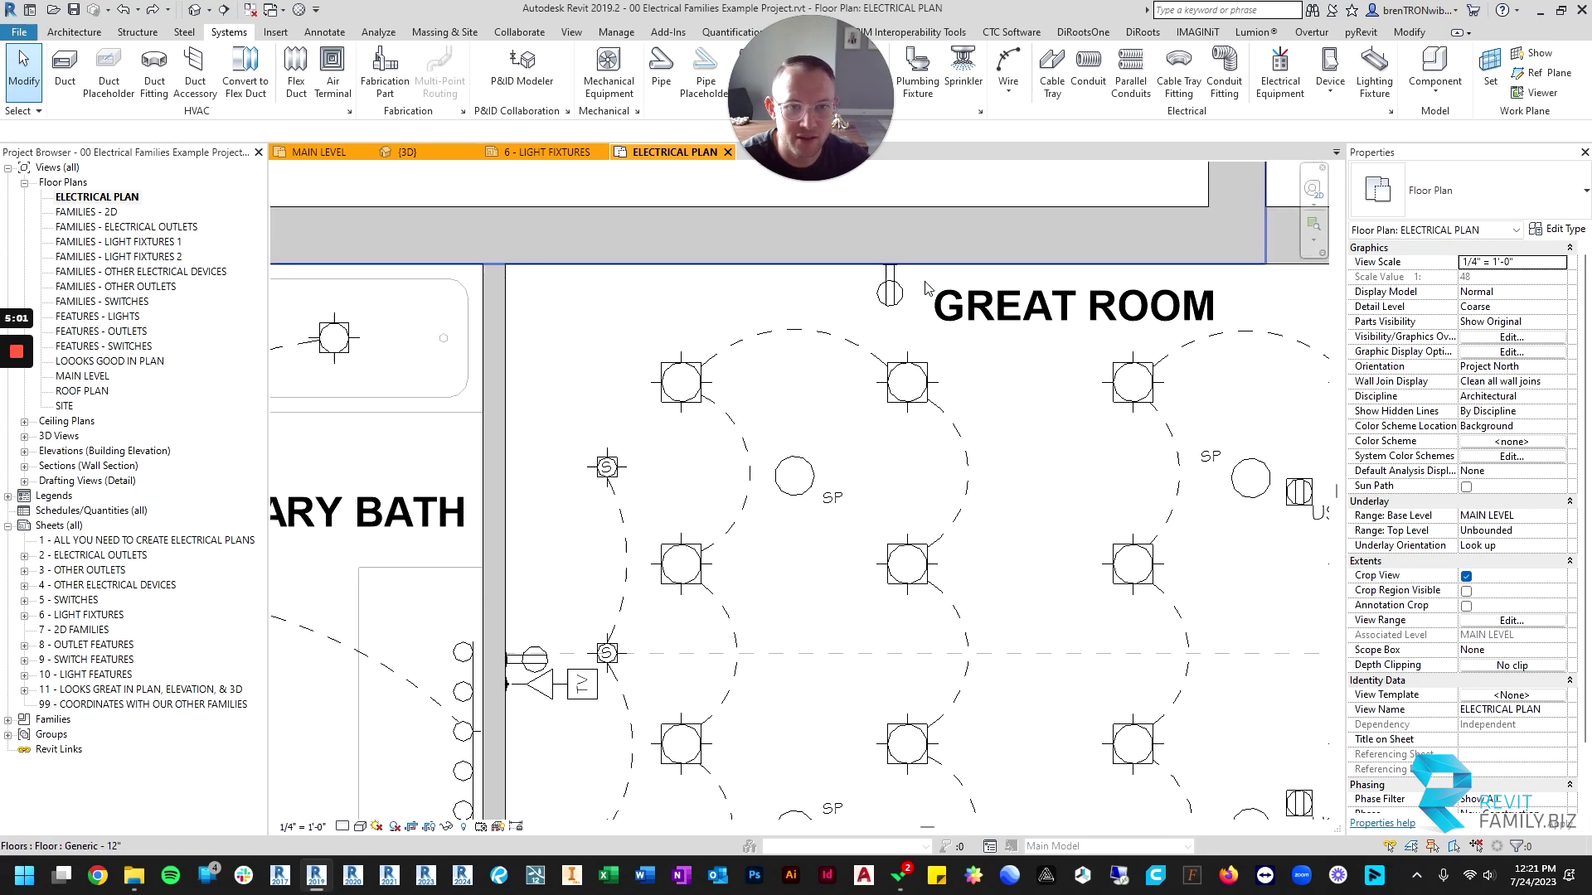
scroll(877, 290, "down", 2)
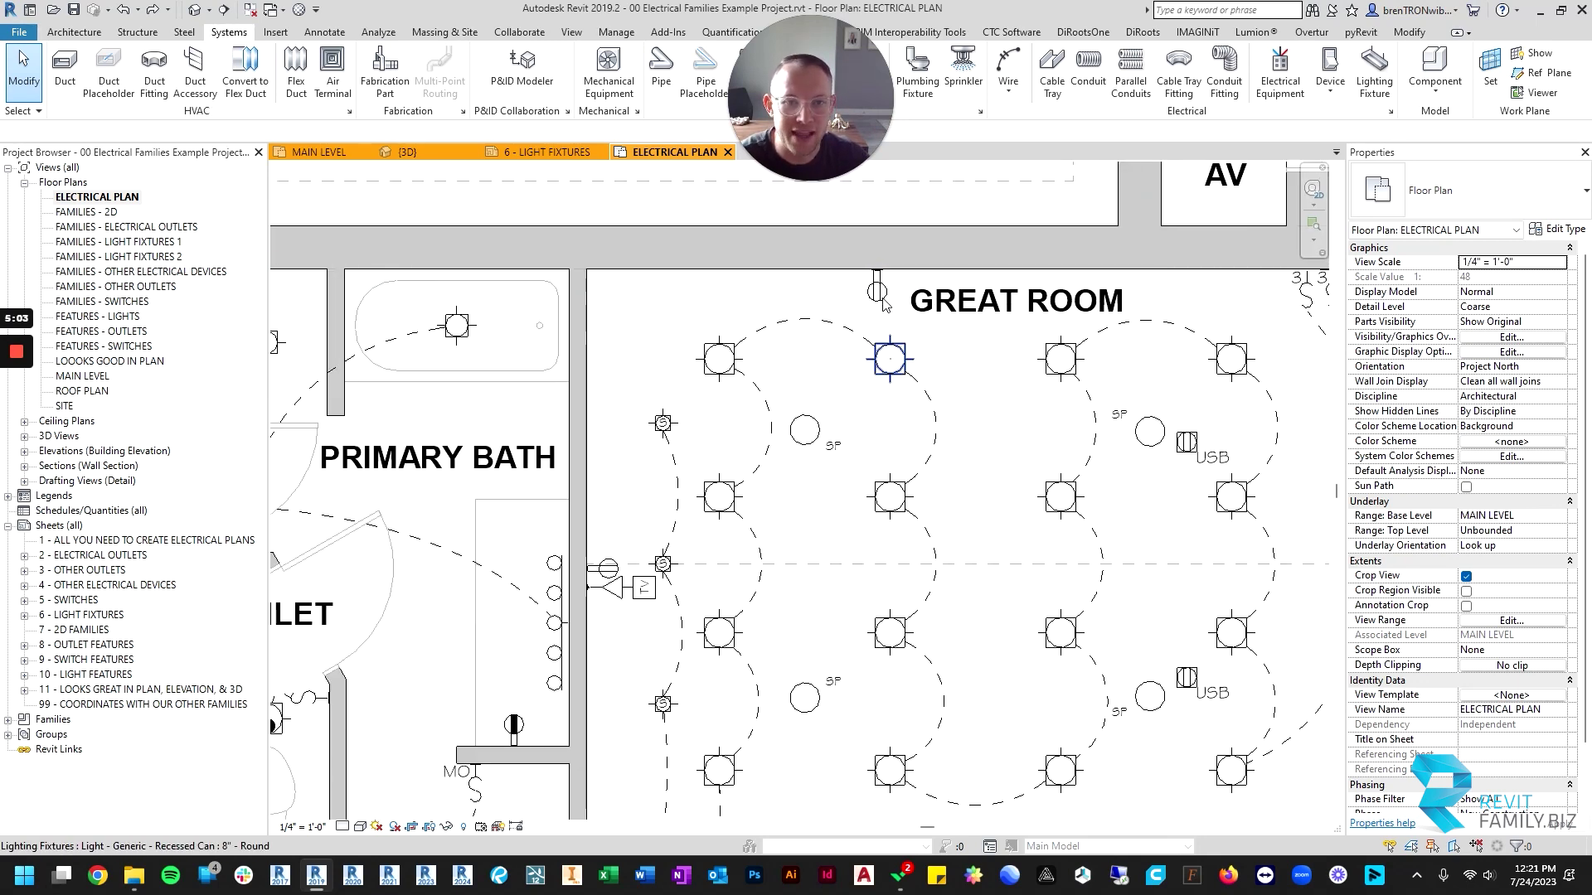
middle_click_drag(755, 628, 797, 542)
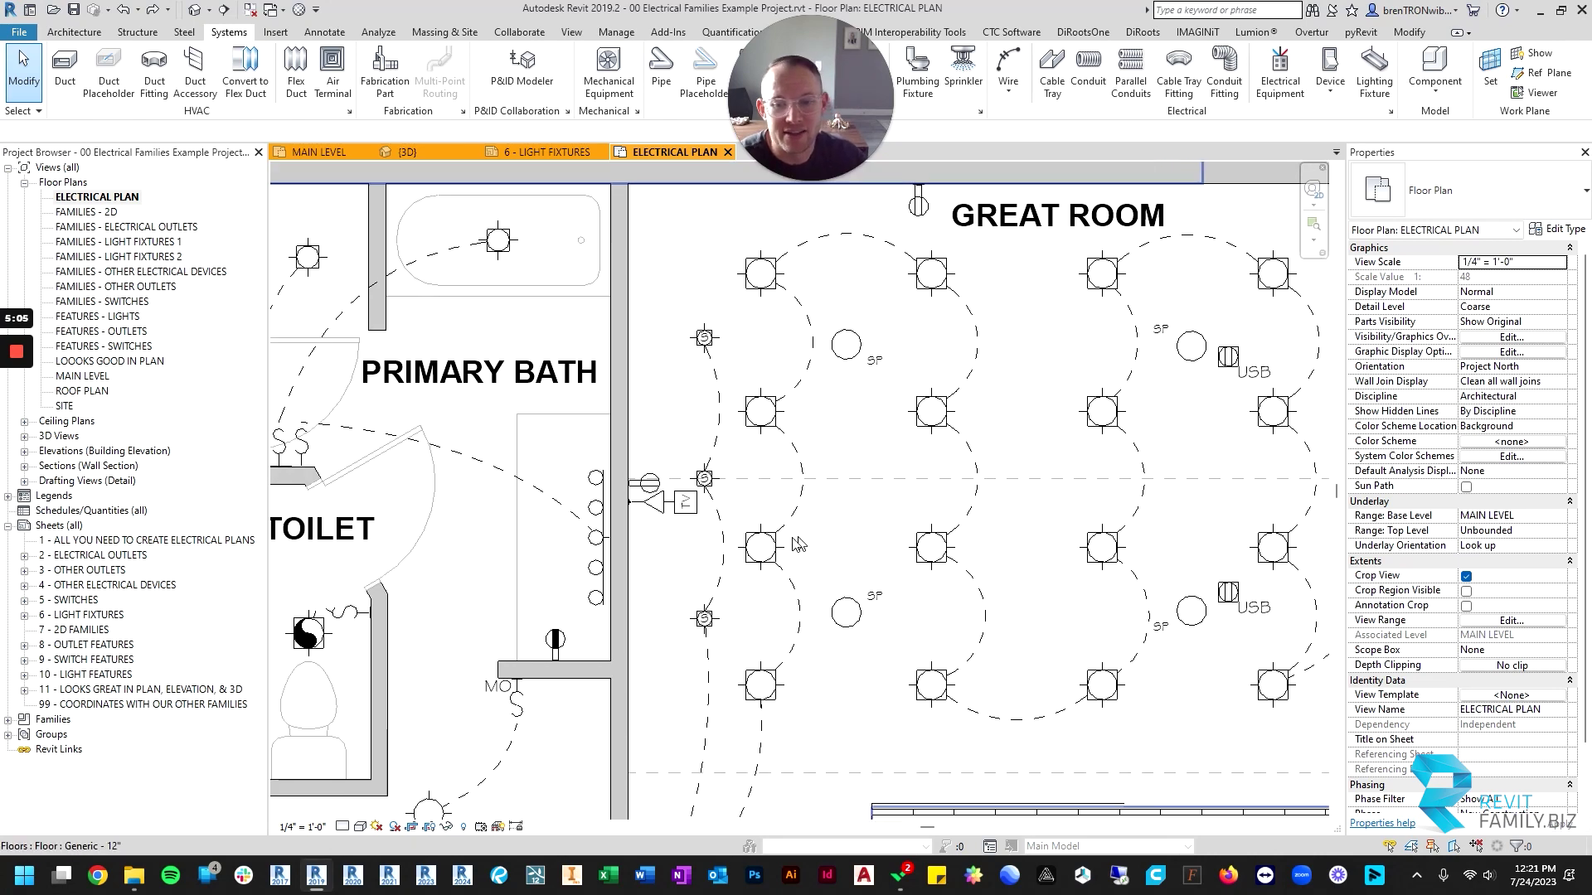
scroll(681, 514, "down", 2)
middle_click_drag(902, 495, 828, 471)
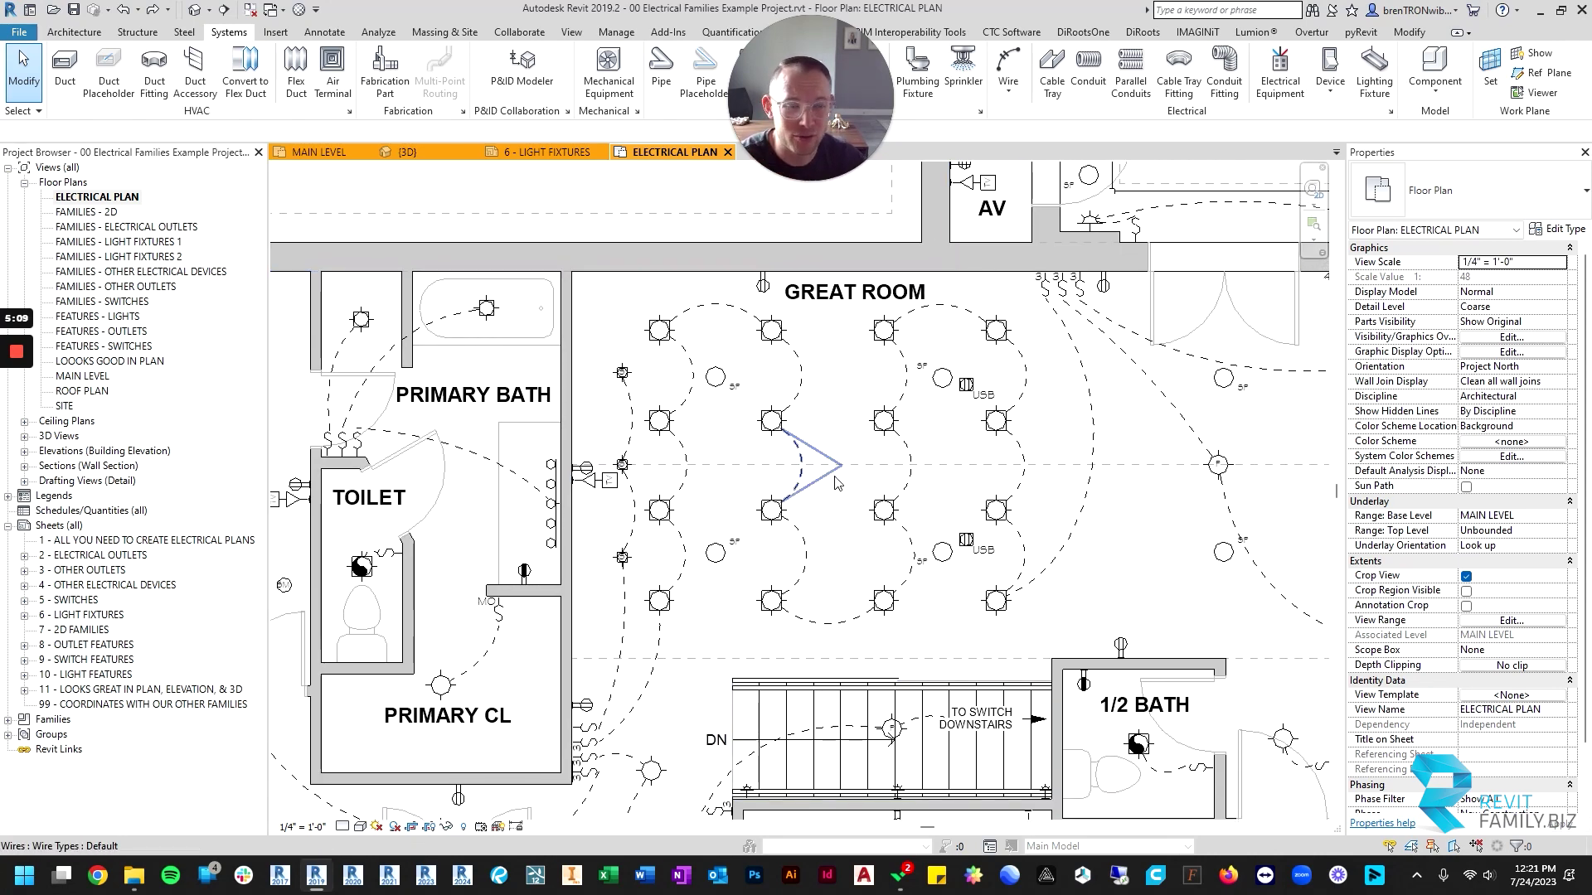
scroll(821, 472, "down", 2)
scroll(1028, 461, "down", 2)
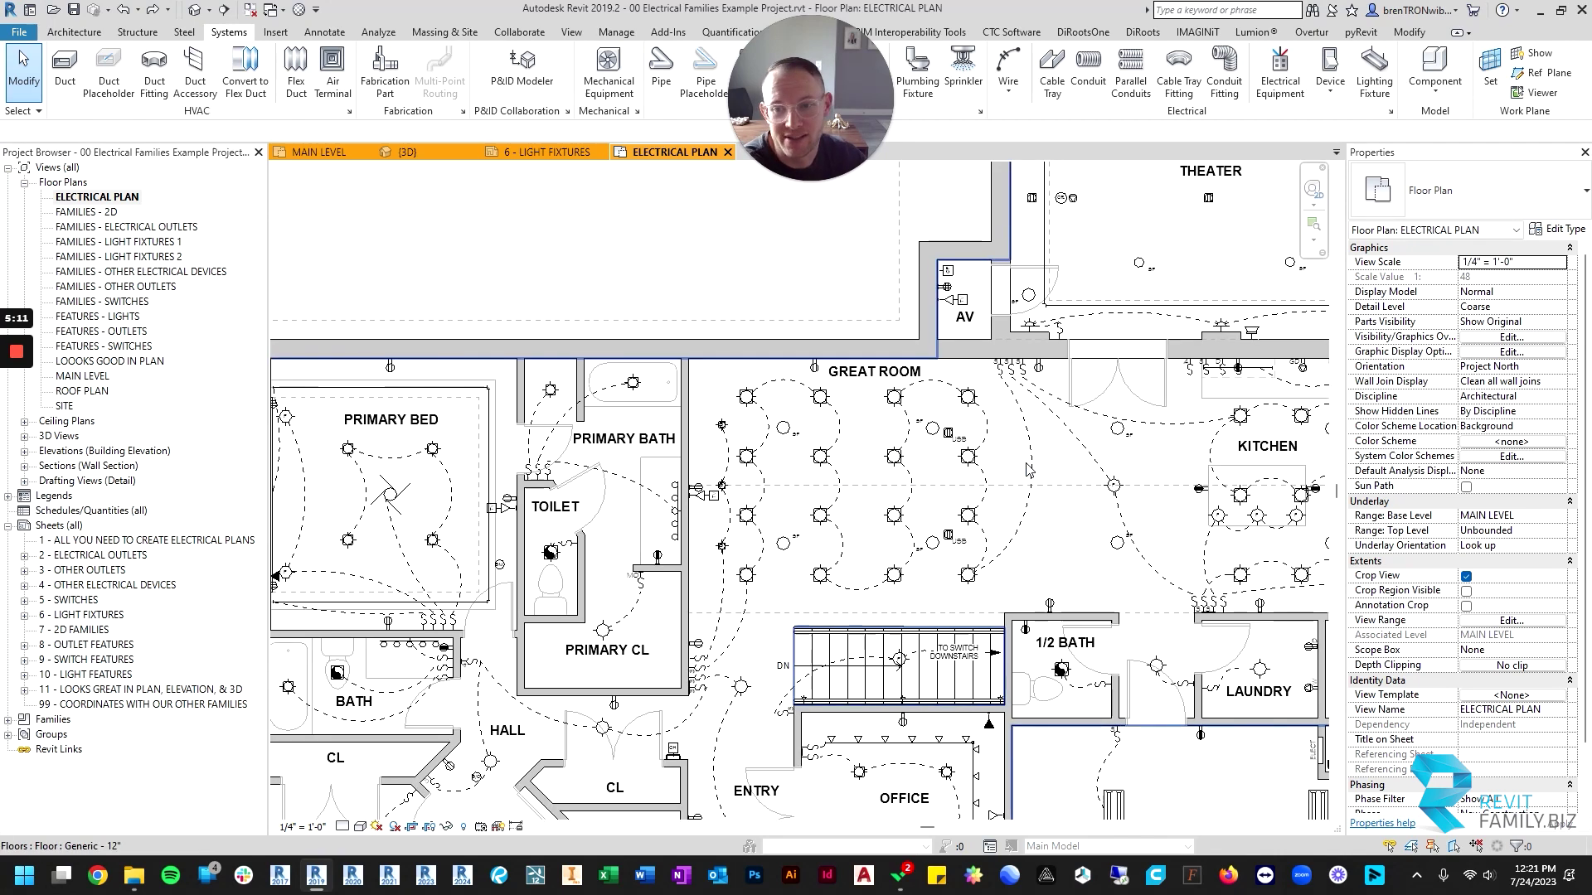
middle_click_drag(1016, 527, 885, 423)
scroll(883, 422, "down", 1)
scroll(883, 427, "down", 1)
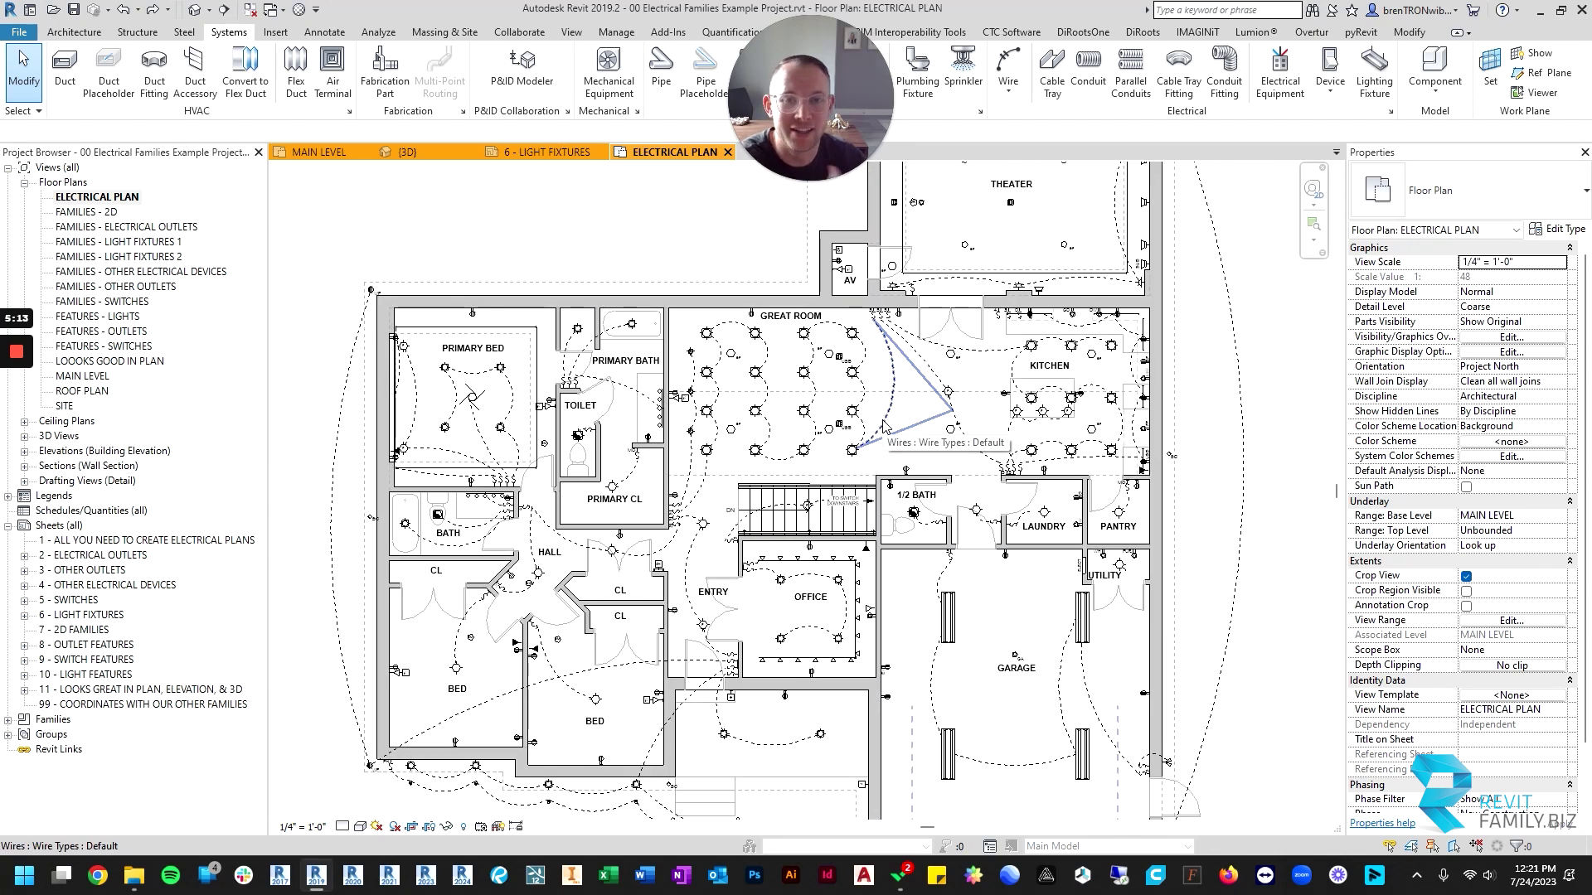
Inspect the properties of the 8" round recessed can in the great room's corner nearest the primary bath, and clear the selection.
scroll(904, 431, "up", 3)
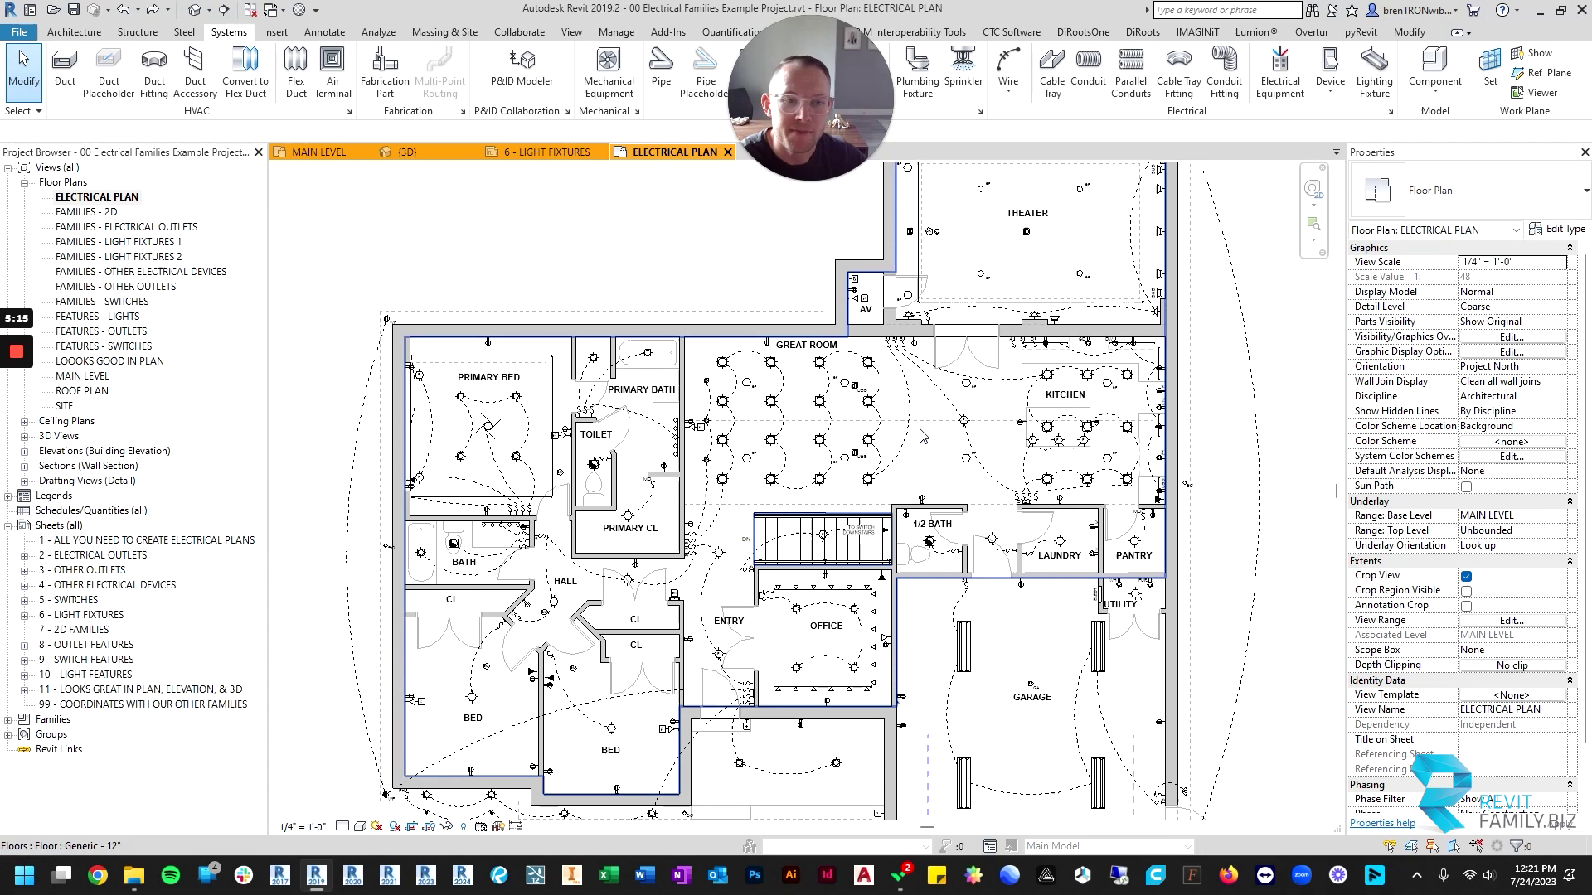
scroll(912, 452, "up", 2)
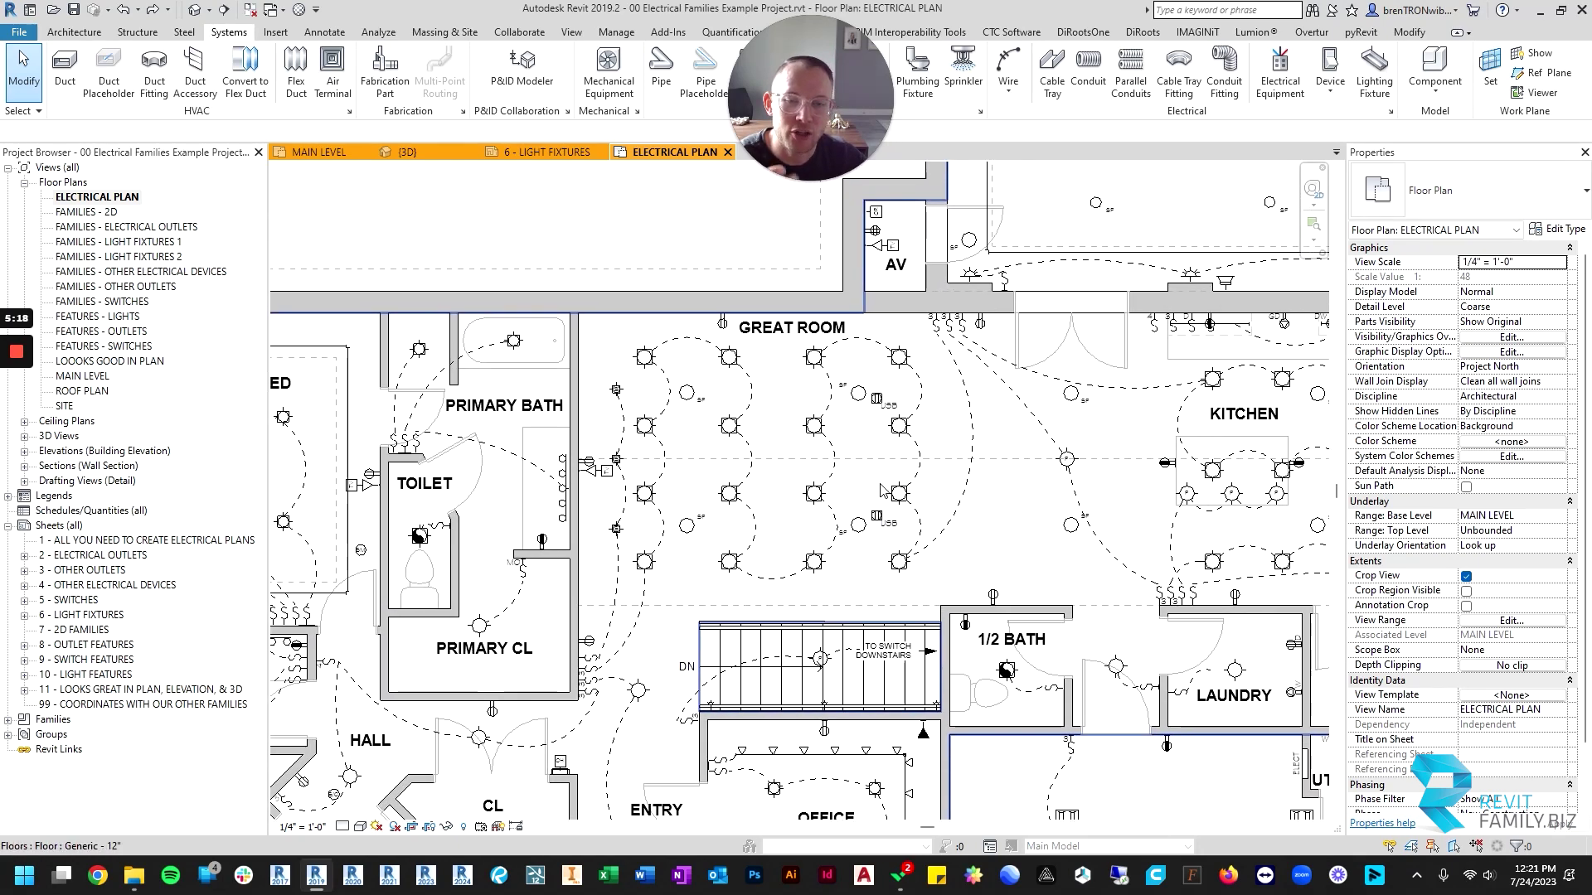
scroll(640, 365, "up", 2)
left_click(640, 365)
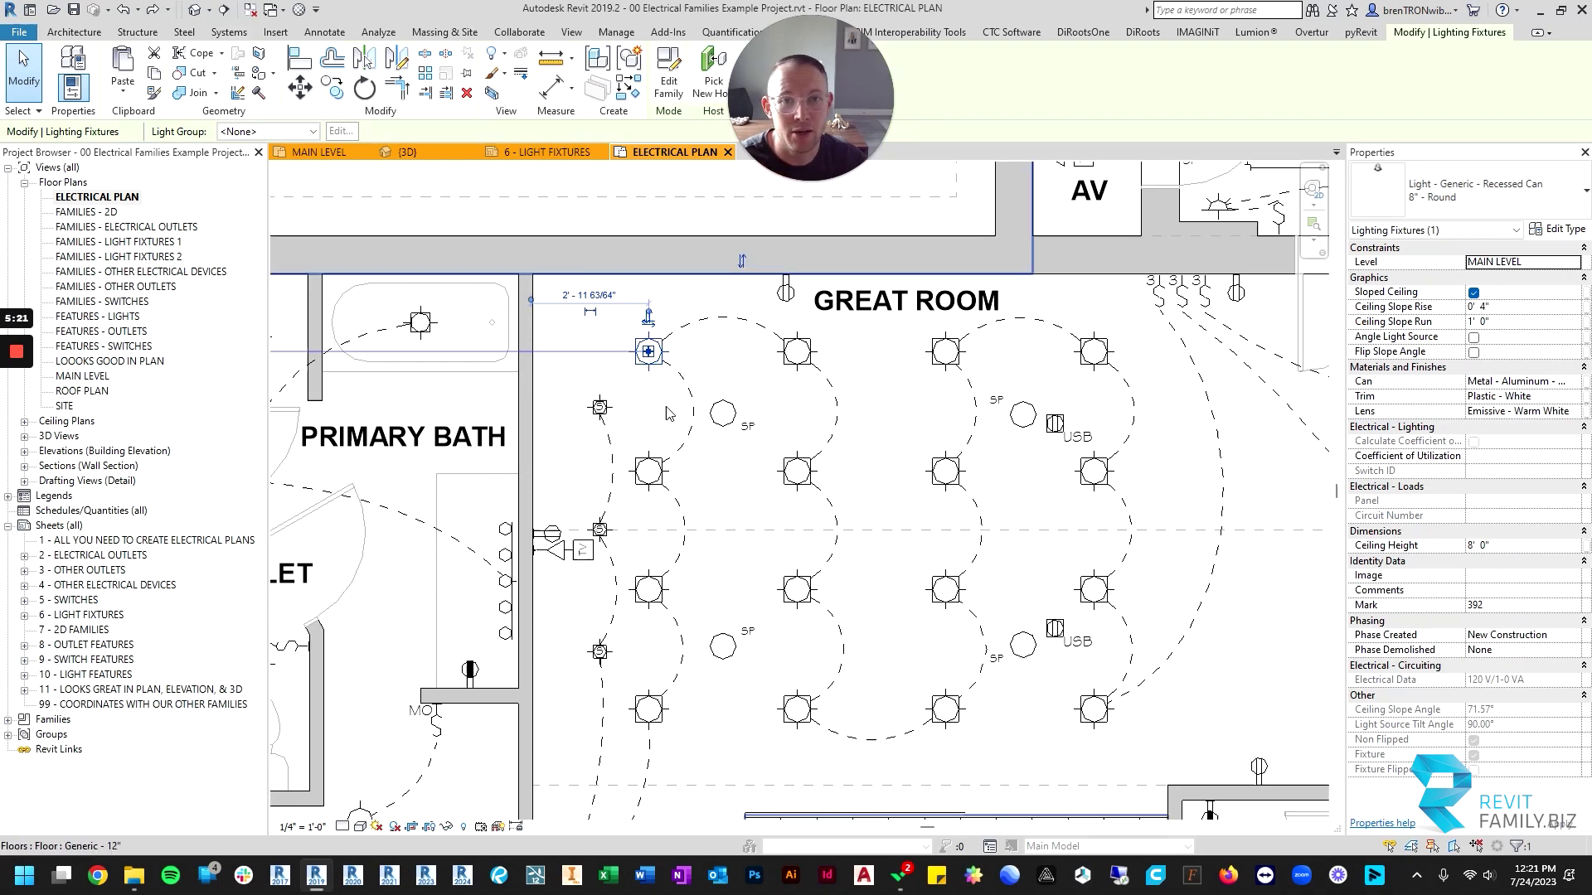
scroll(745, 562, "down", 3)
key("Escape")
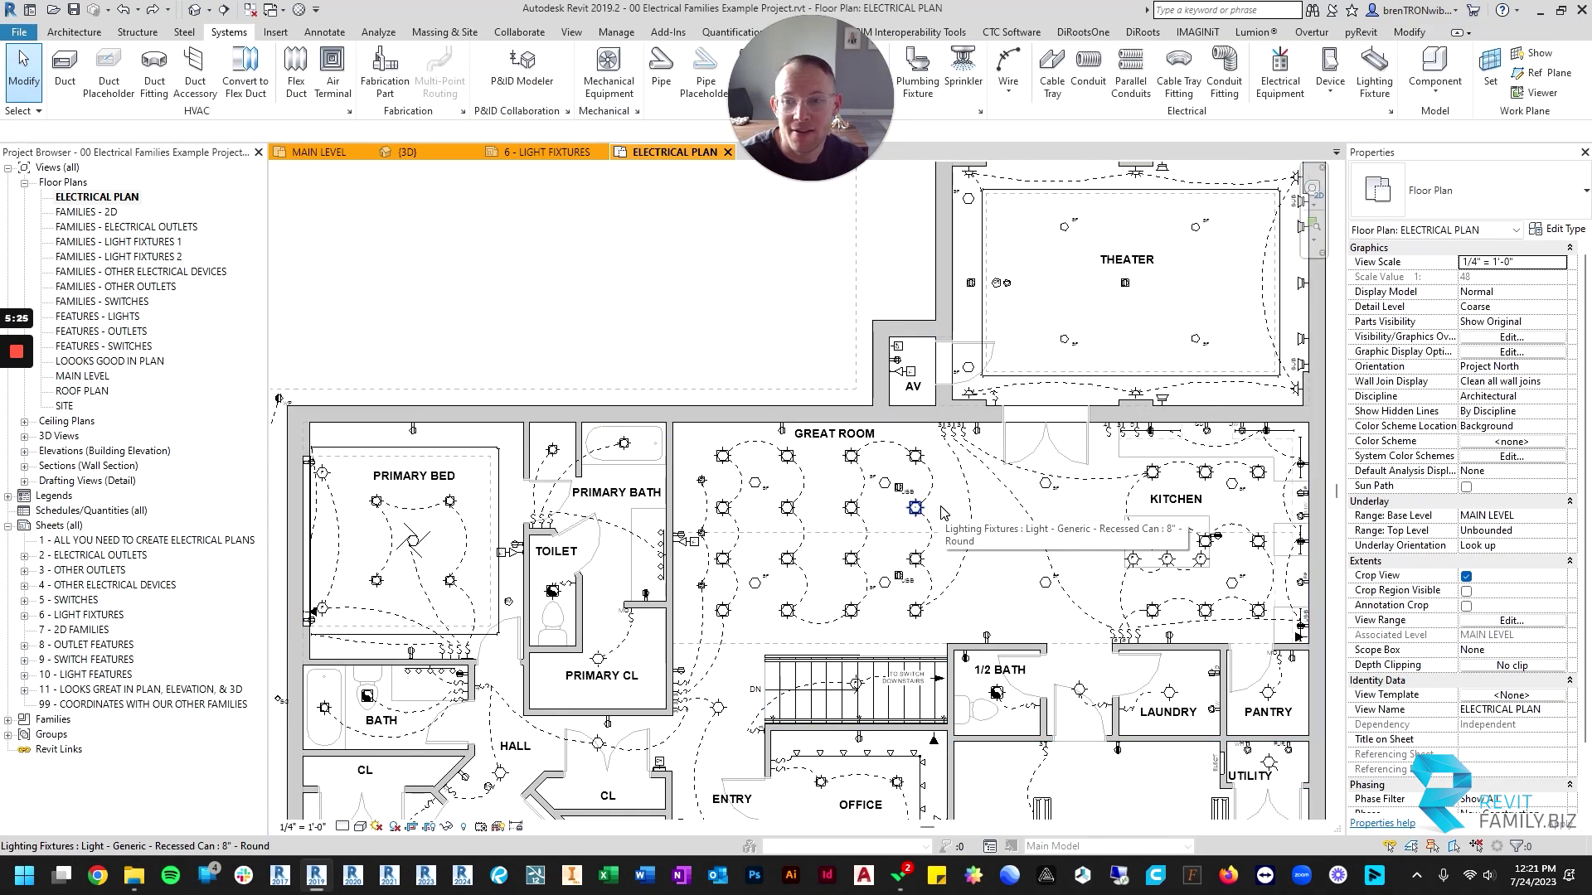
Toggle the option that allows underlay elements to be selected in the electrical plan.
scroll(867, 437, "down", 3)
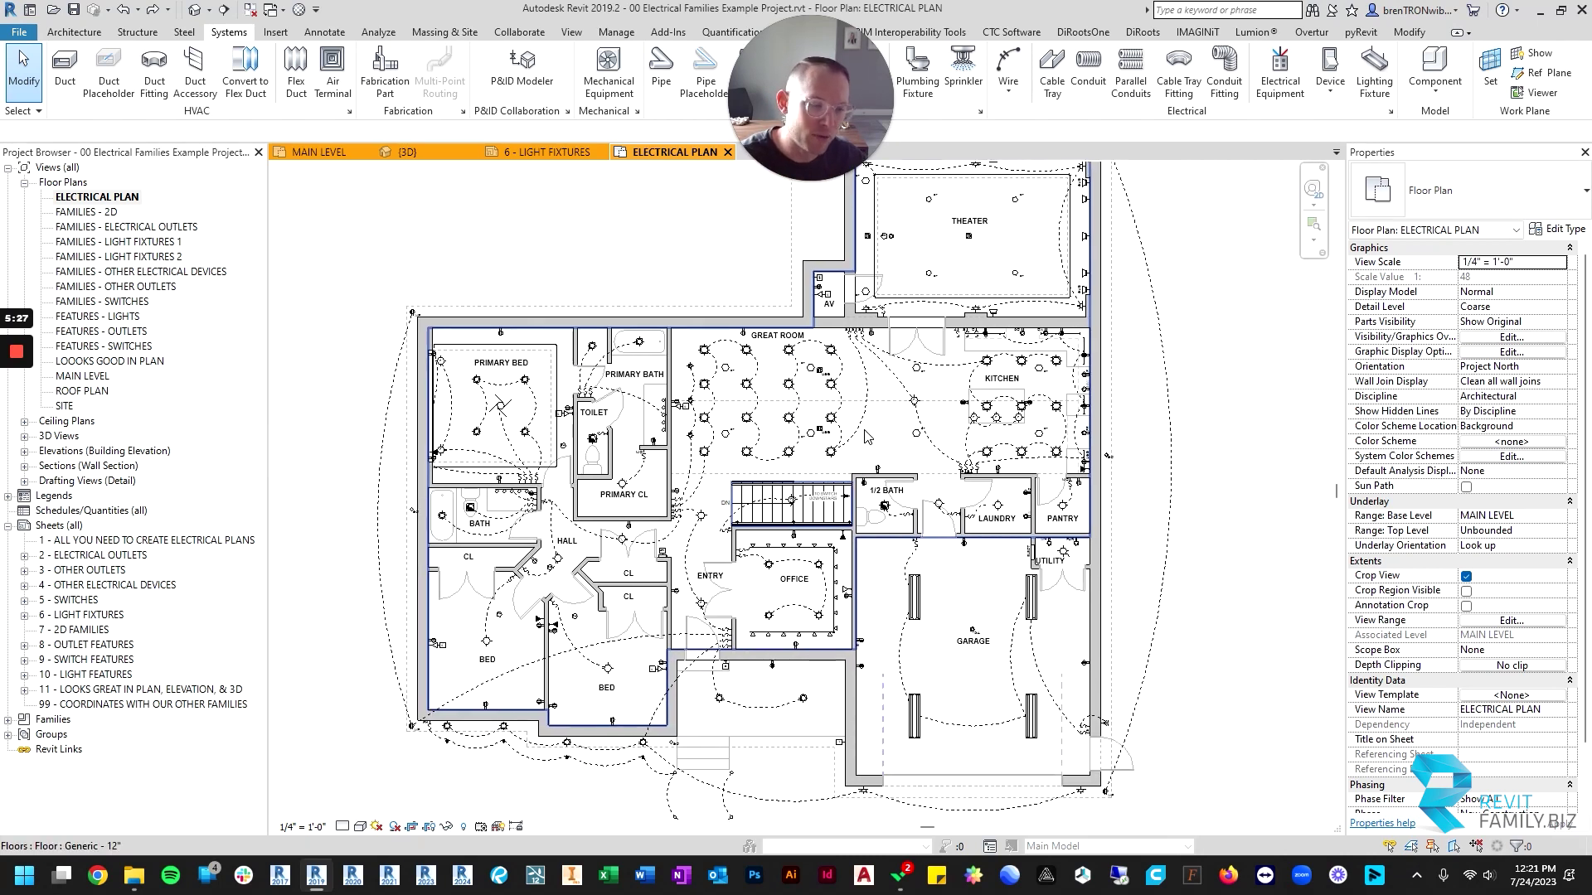
scroll(1293, 767, "up", 2)
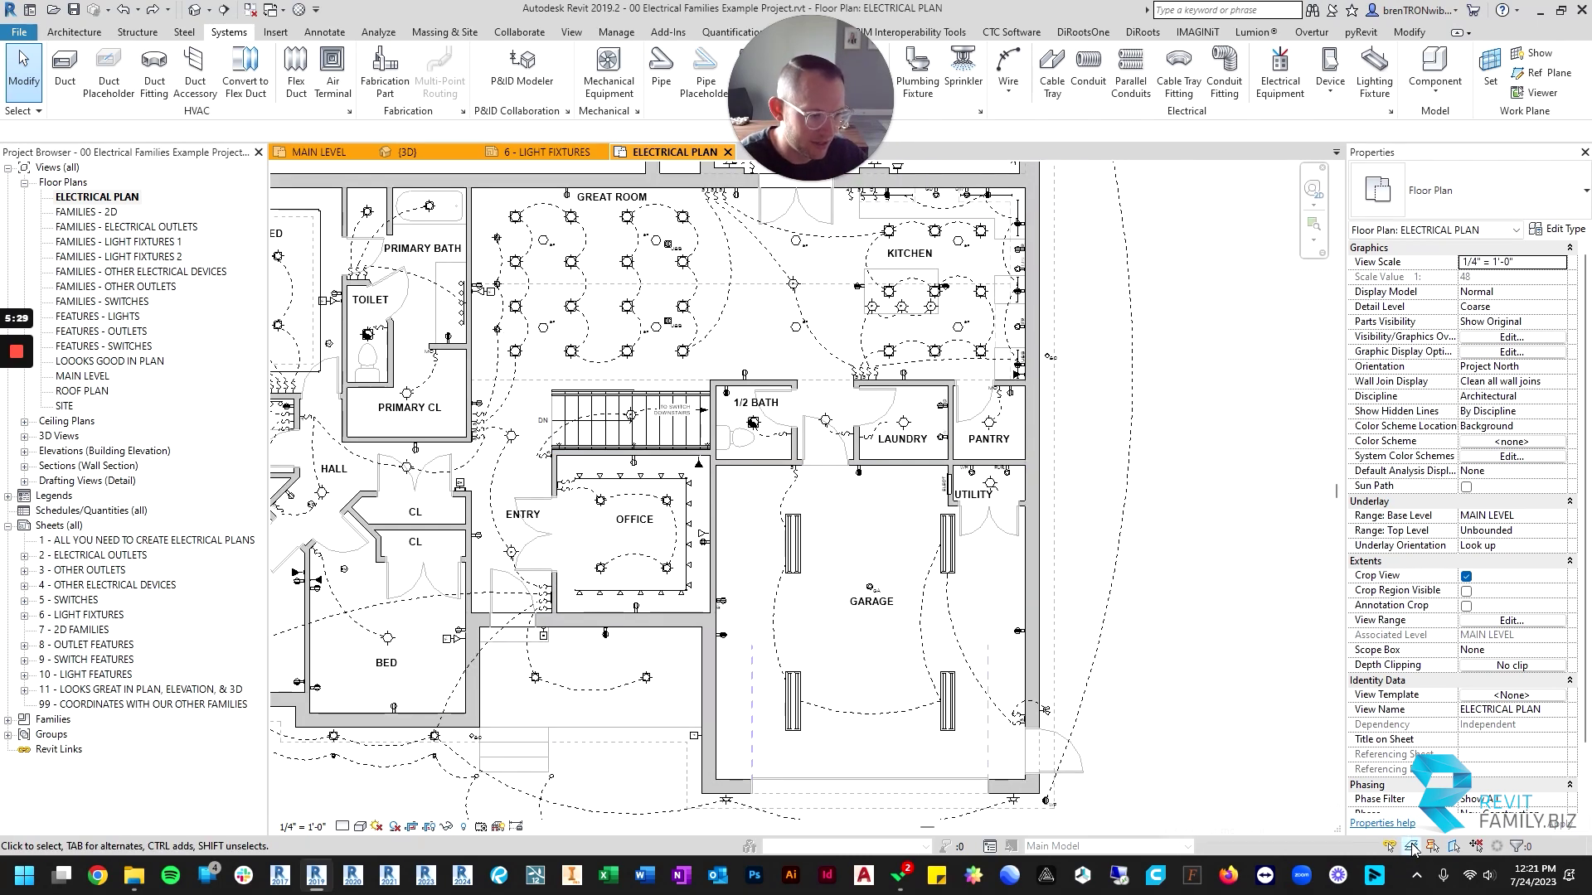
left_click(1412, 848)
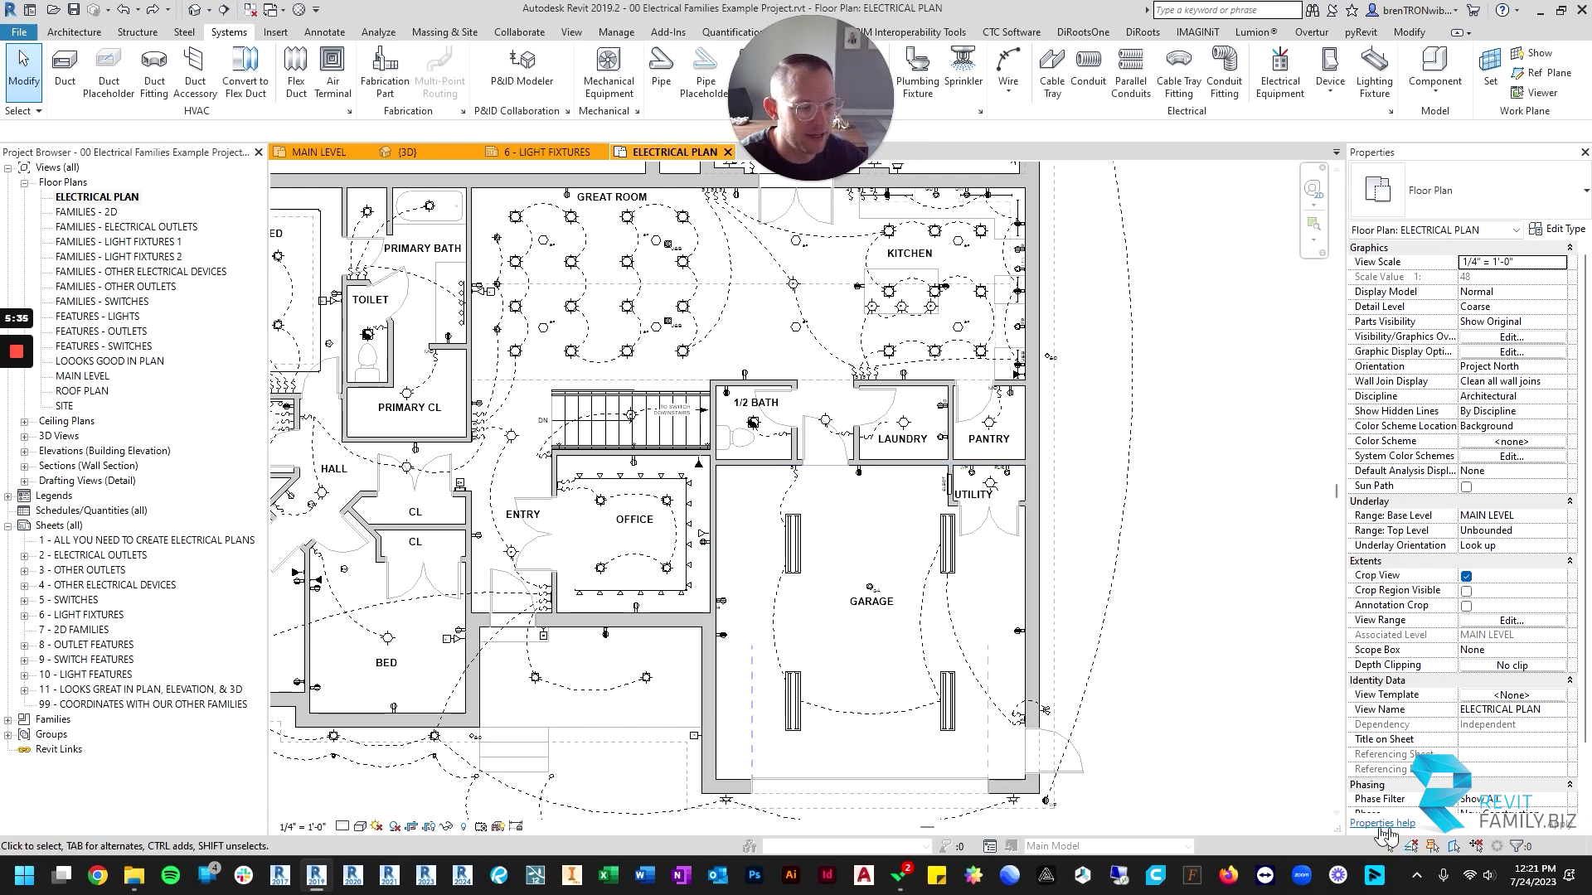
Examine the kitchen's recessed can and pendant symbols and their switch wiring beside the great room.
scroll(990, 483, "down", 2)
middle_click_drag(912, 409, 961, 467)
scroll(867, 514, "up", 3)
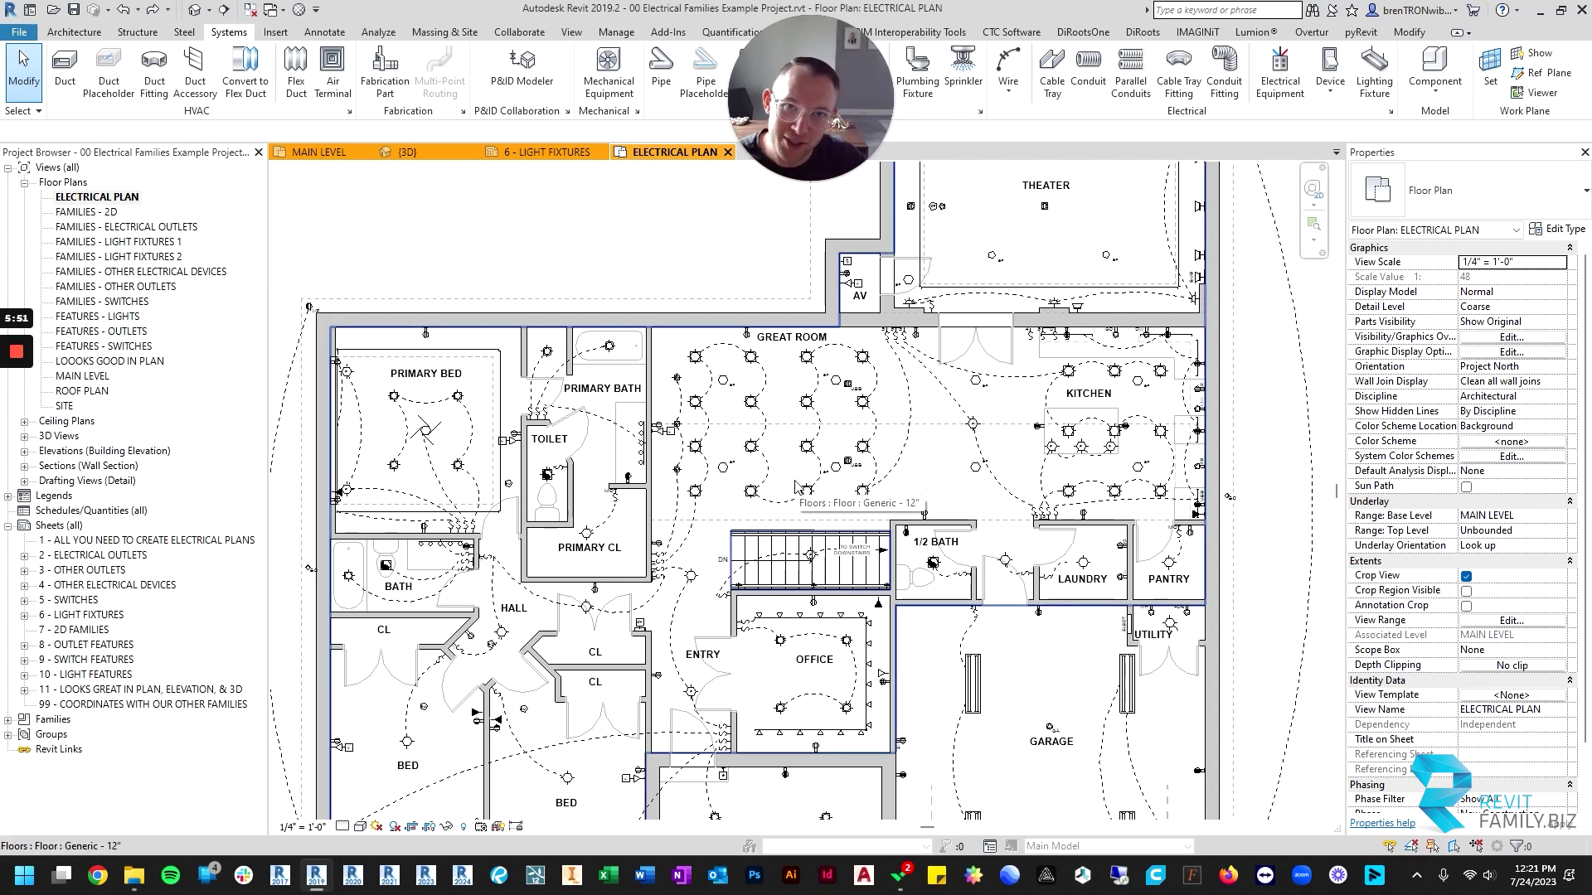
scroll(1039, 416, "up", 5)
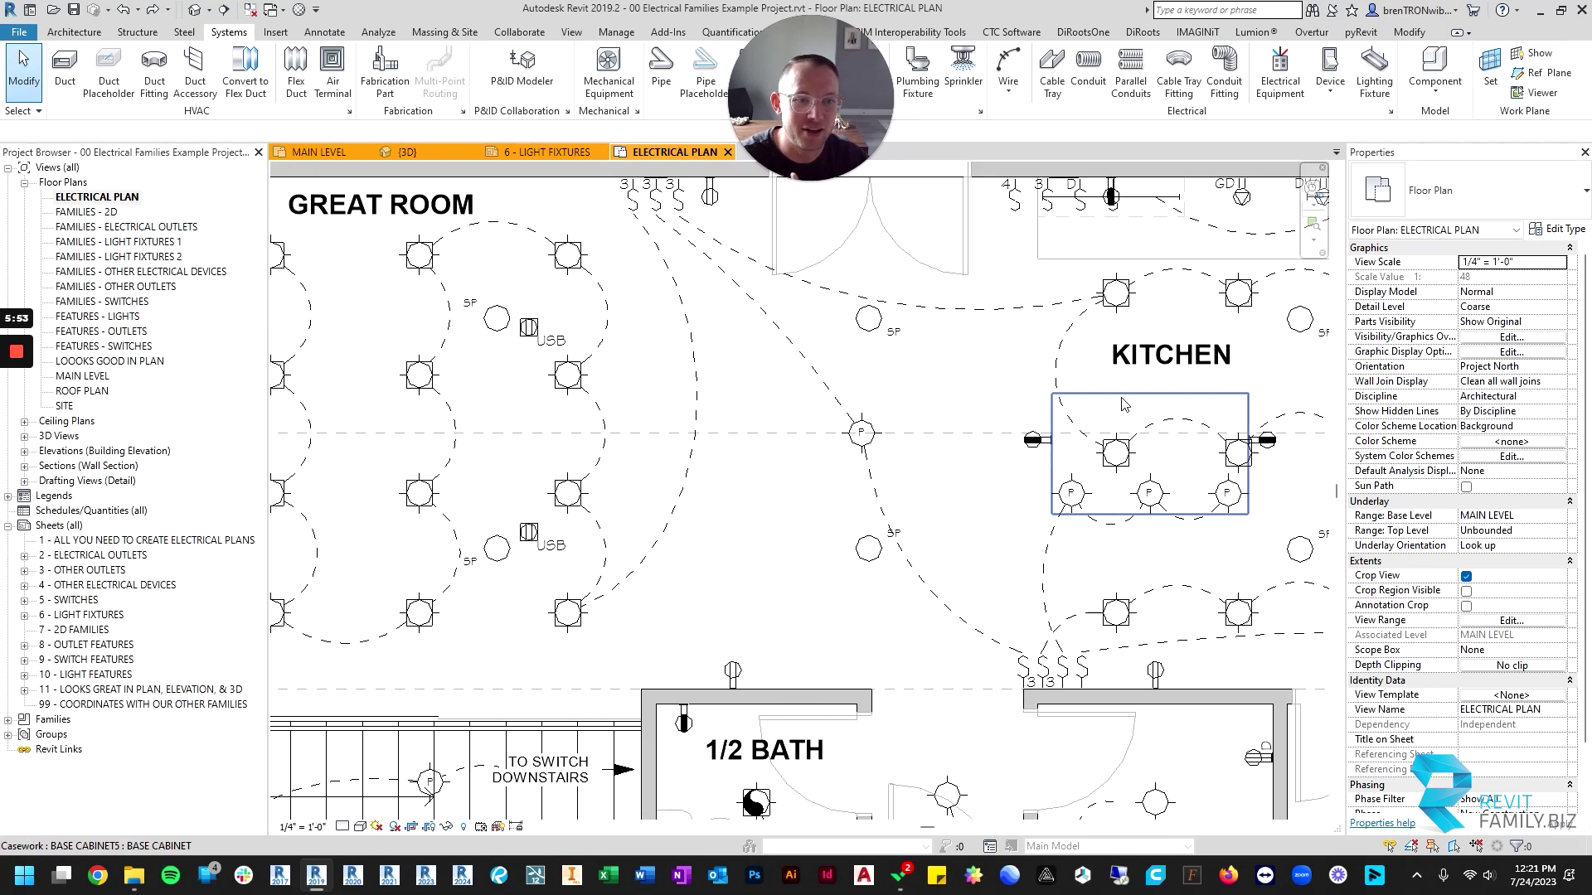
scroll(1123, 403, "down", 3)
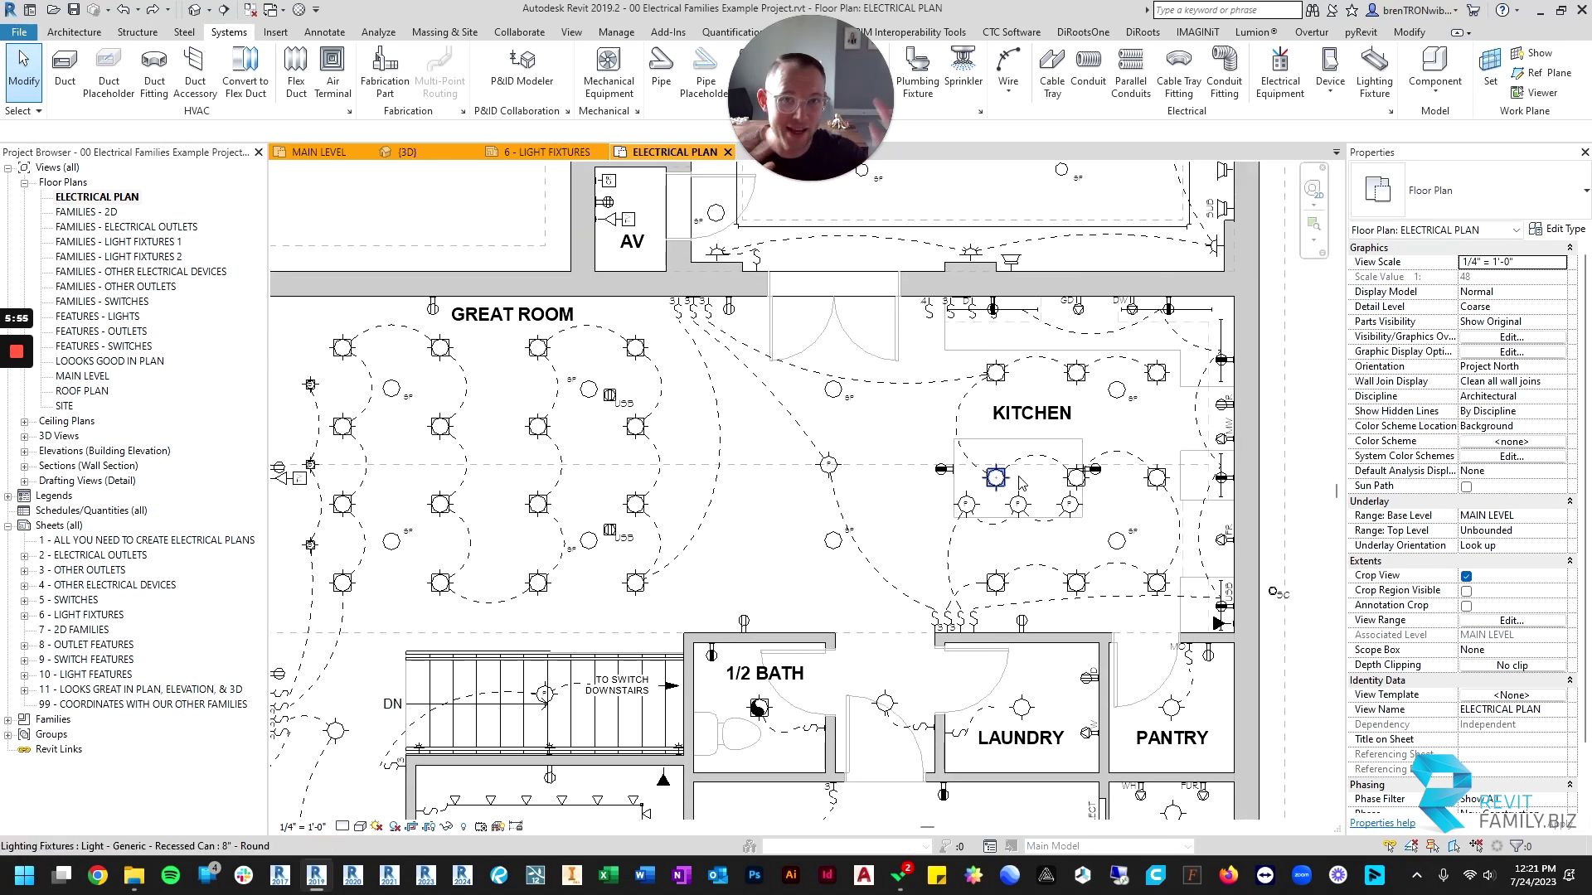
scroll(1022, 484, "down", 5)
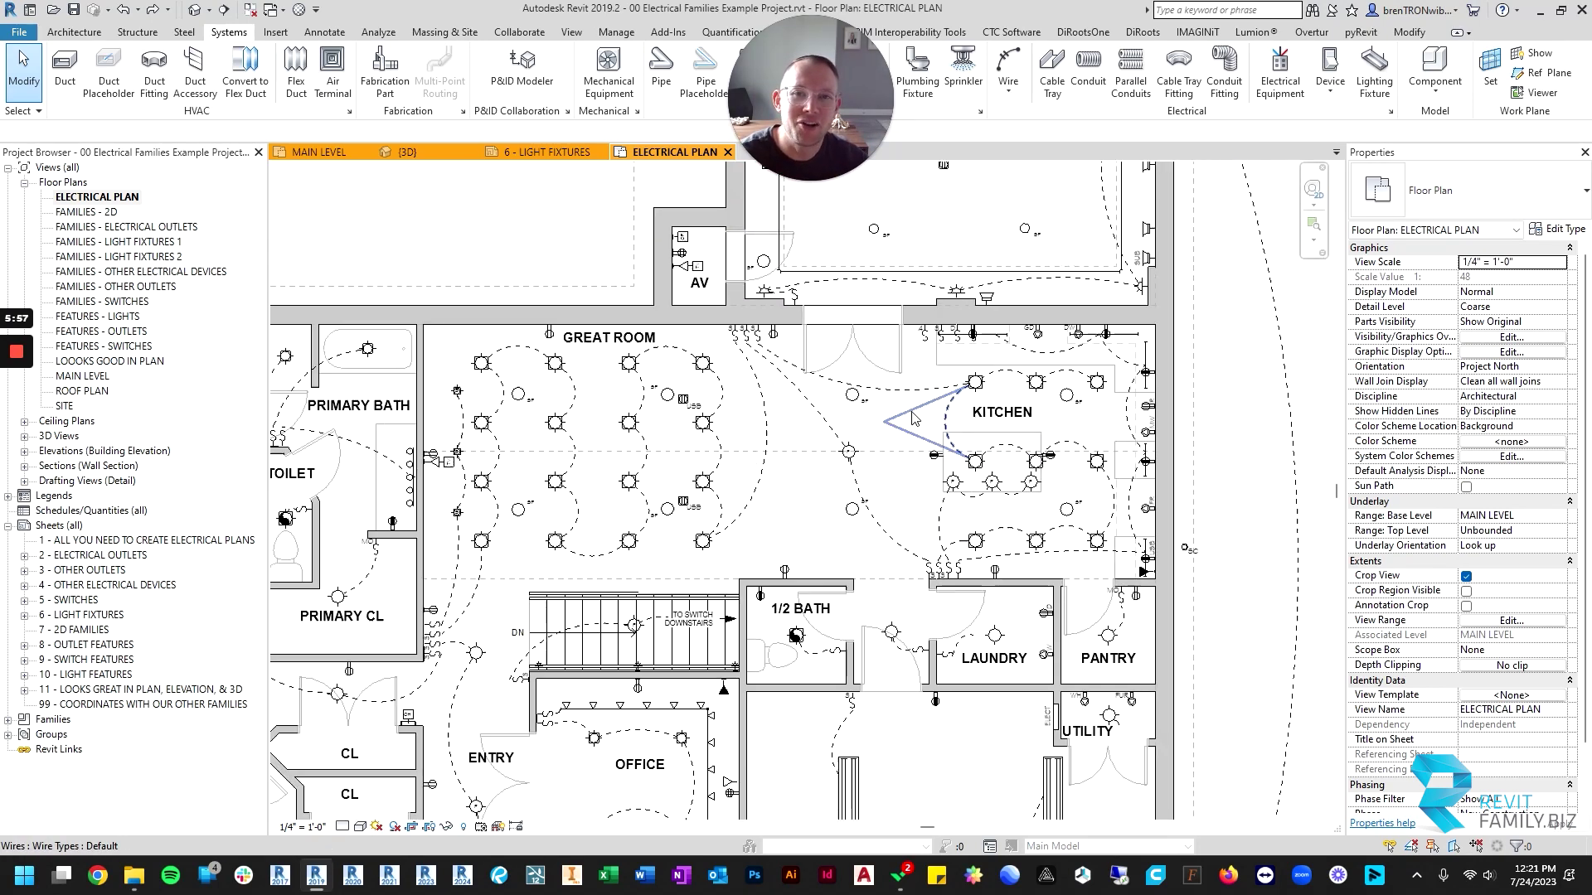
middle_click_drag(1022, 484, 956, 416)
scroll(837, 417, "up", 2)
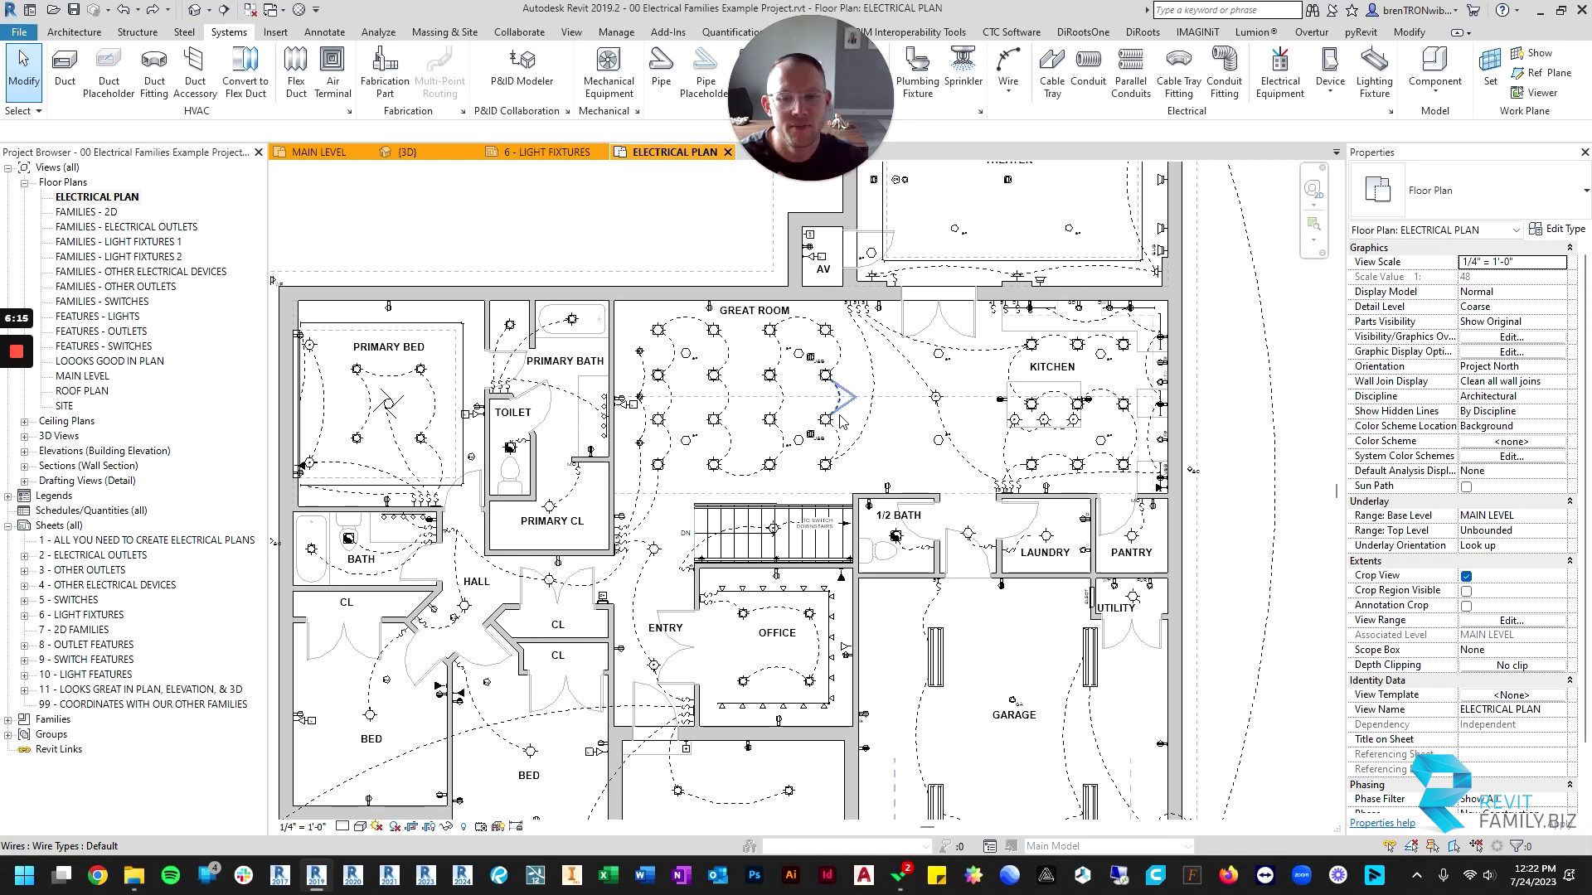
Examine the 8" round recessed can symbols in the great room up close once more.
scroll(871, 423, "down", 3)
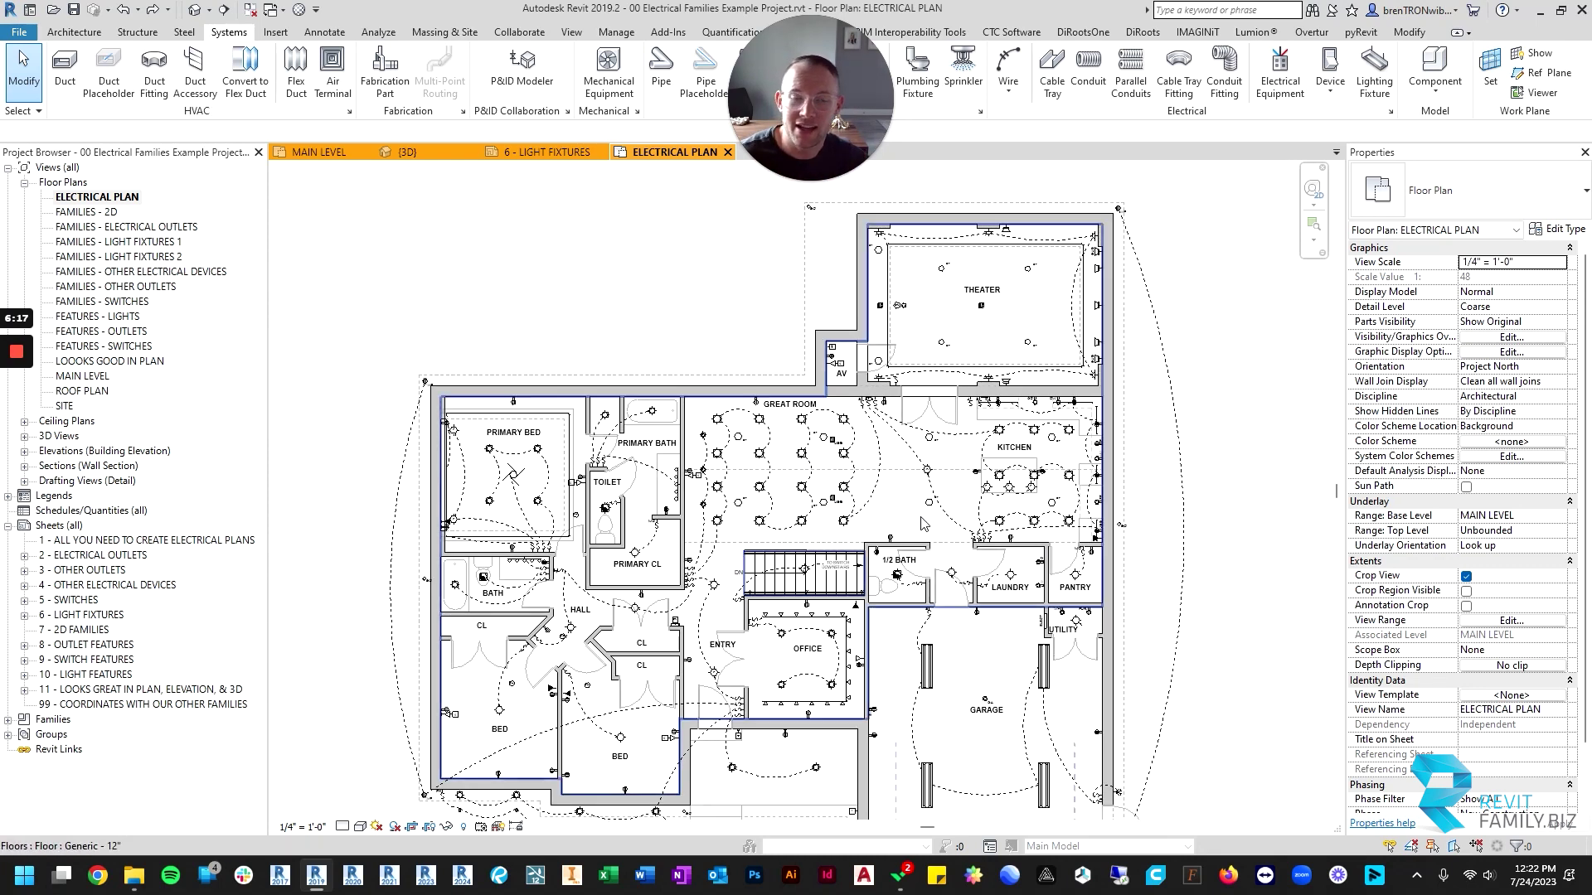
scroll(914, 433, "down", 1)
middle_click_drag(793, 368, 892, 461)
scroll(736, 438, "up", 8)
scroll(636, 359, "up", 3)
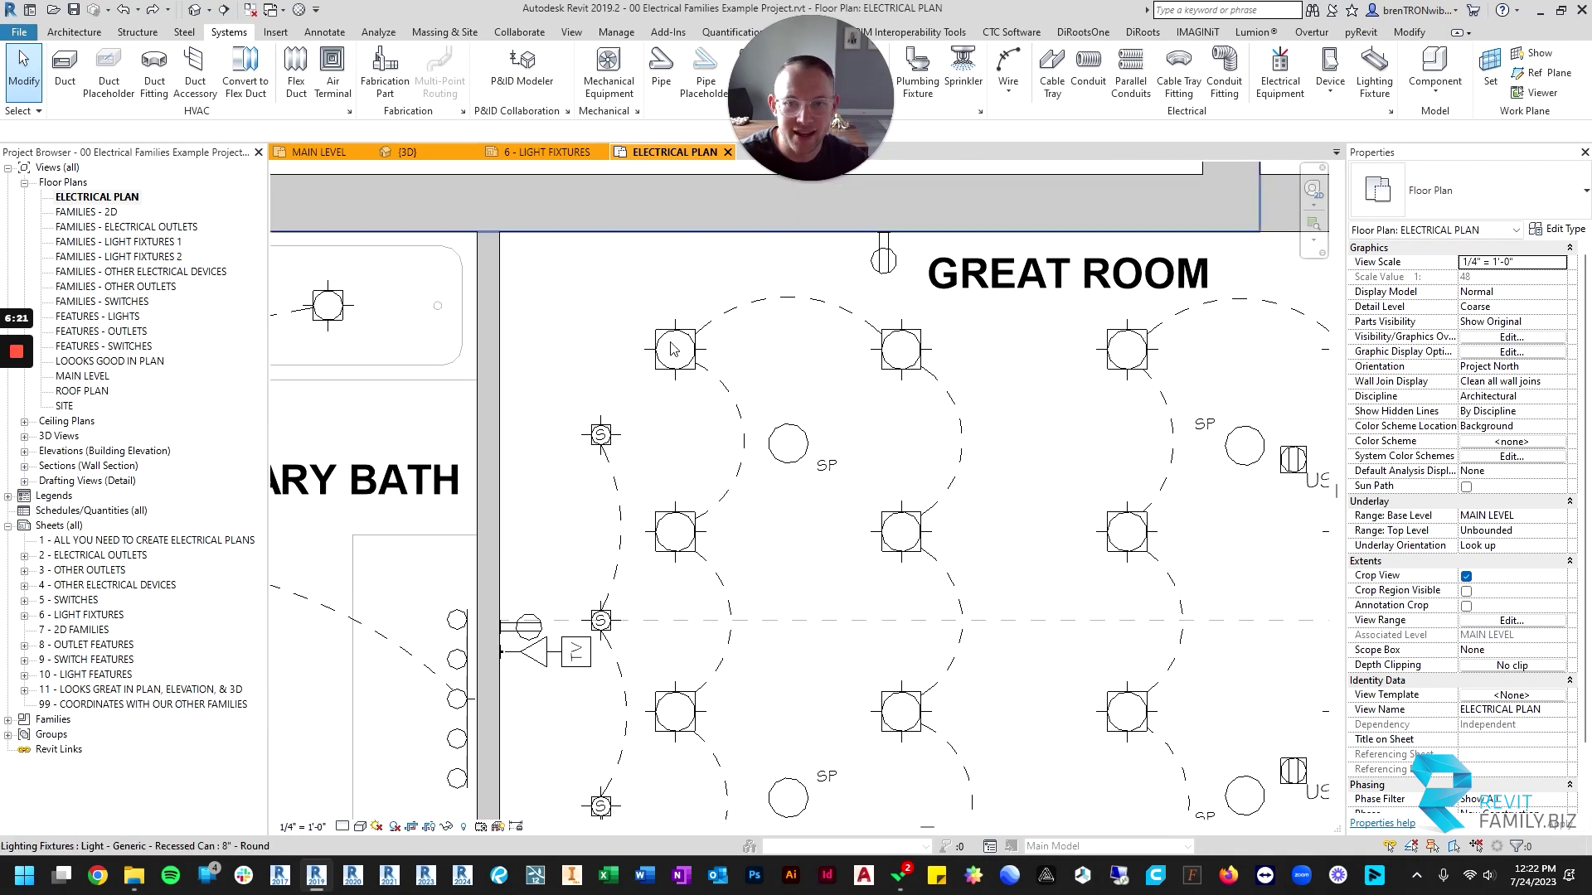
scroll(730, 574, "down", 4)
middle_click_drag(754, 582, 748, 468)
scroll(748, 467, "down", 3)
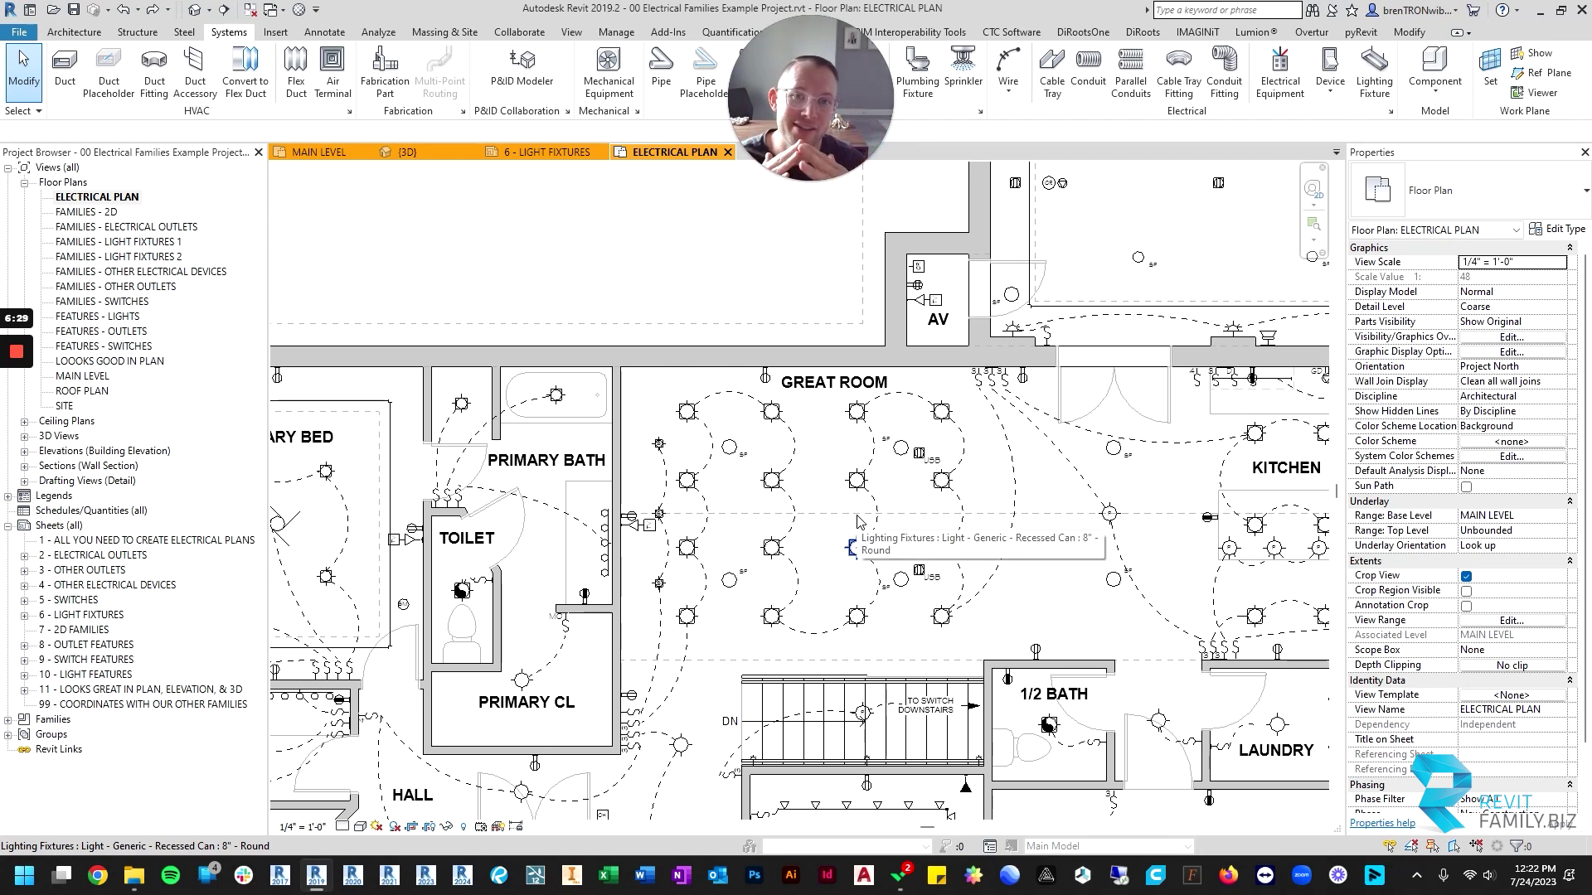
Review the light fixture layout and wiring from the great room and kitchen out to the whole house.
scroll(859, 520, "down", 3)
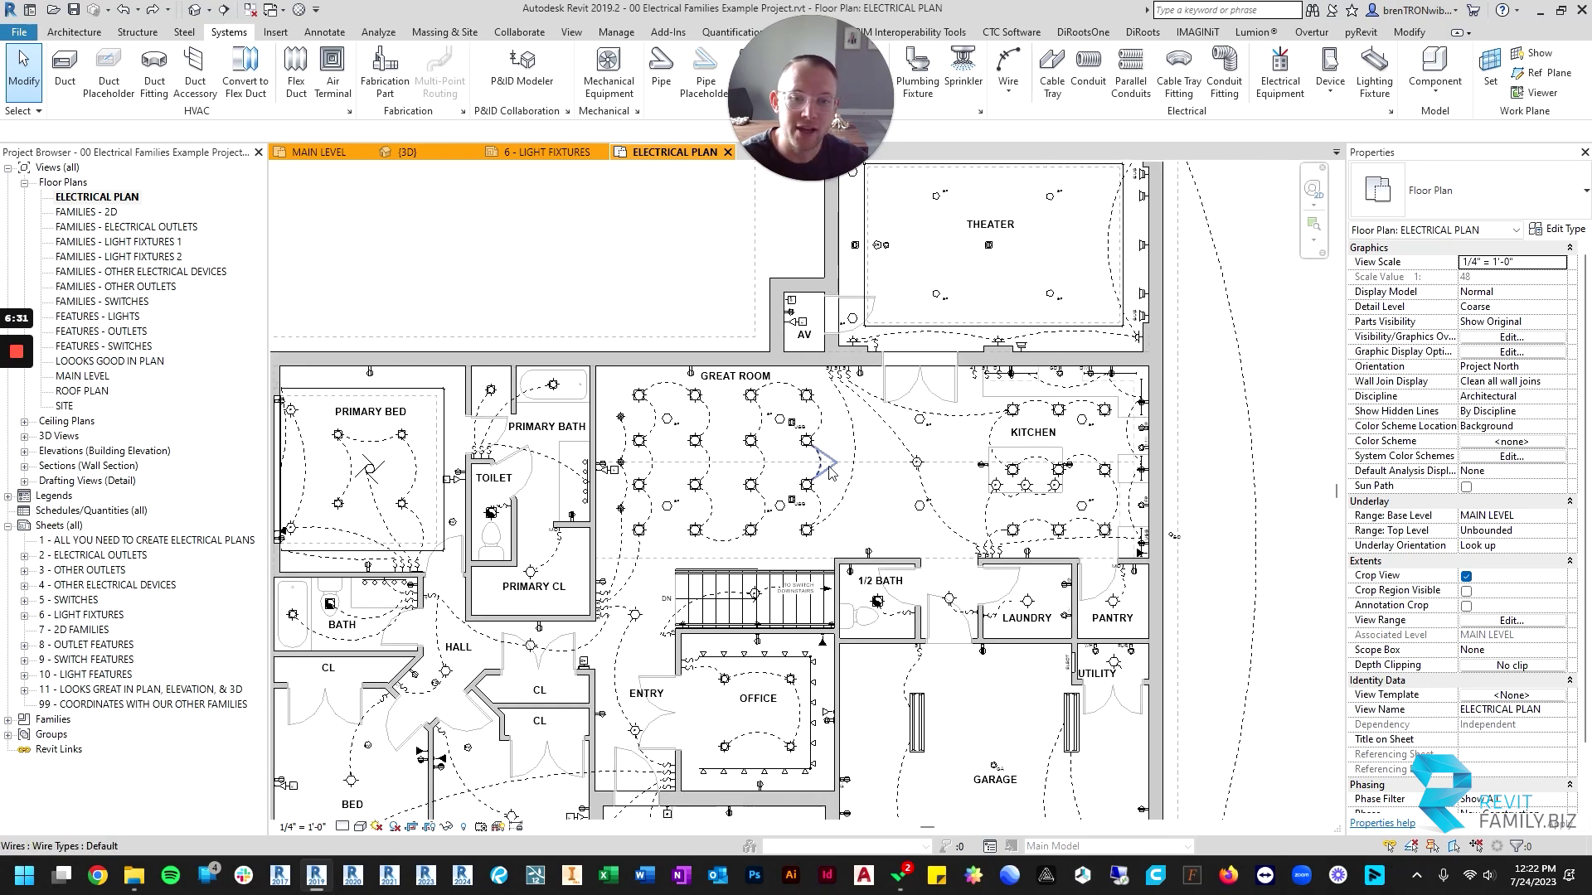
scroll(819, 469, "up", 3)
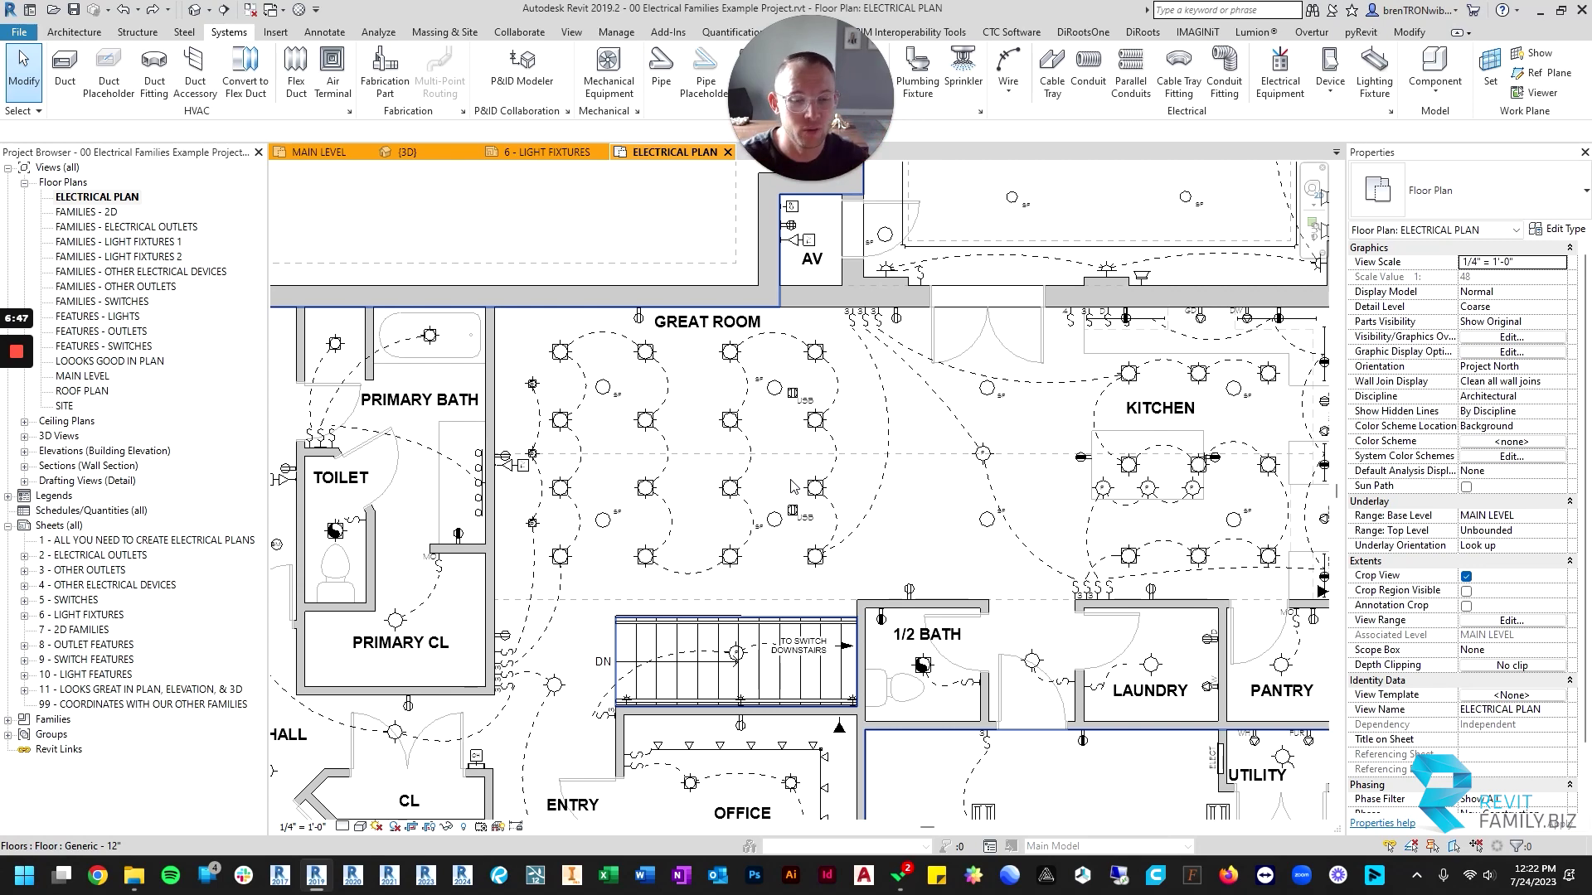
scroll(793, 406, "down", 3)
middle_click_drag(795, 401, 743, 376)
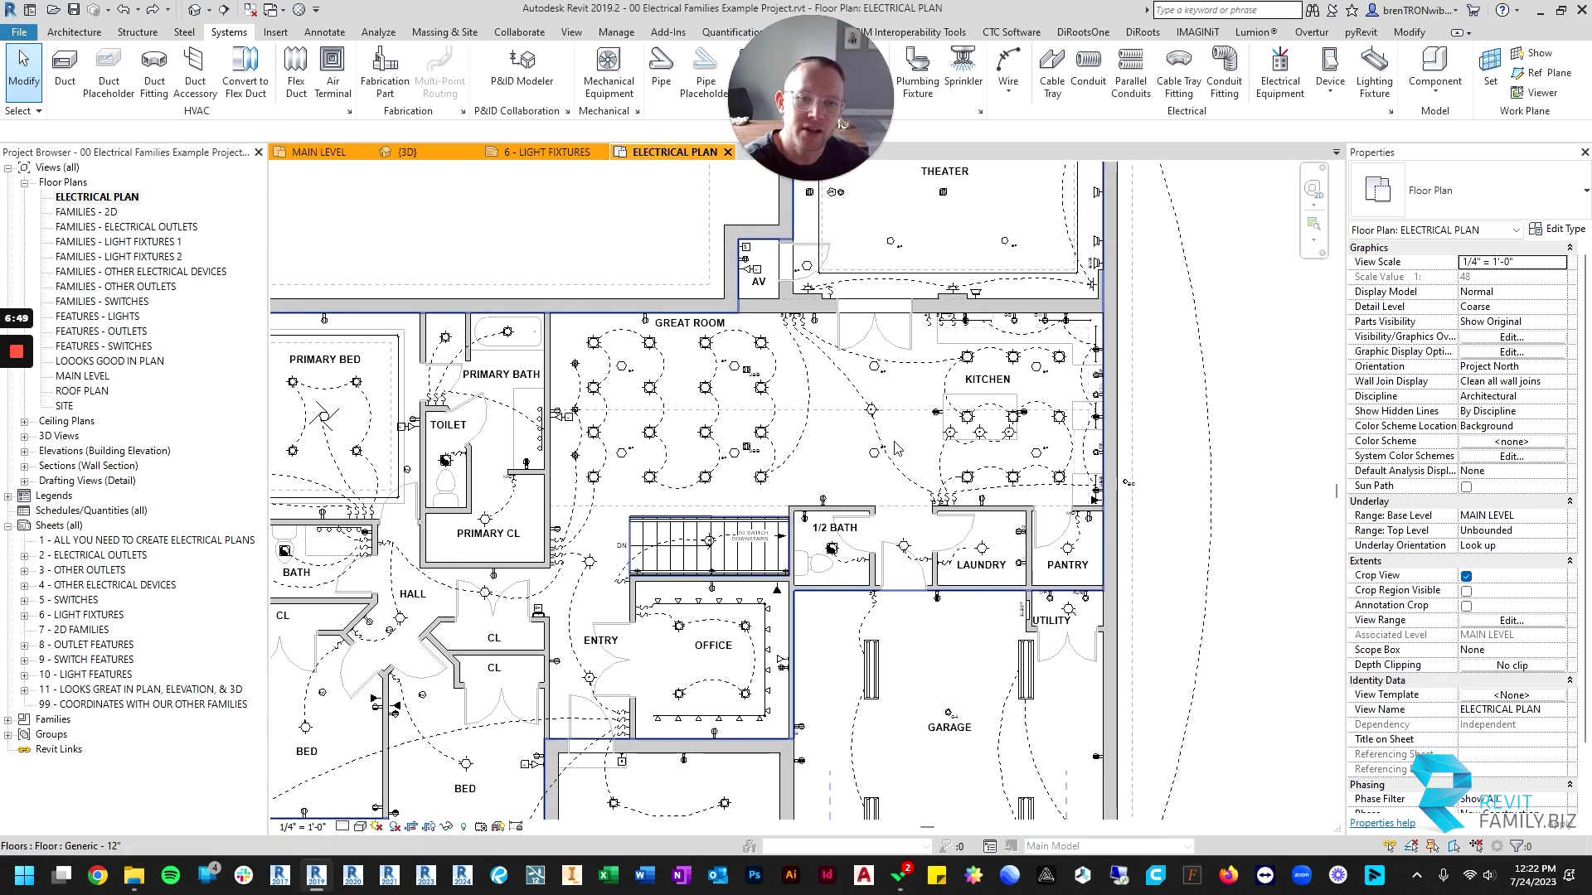
scroll(953, 367, "up", 4)
scroll(1010, 373, "down", 4)
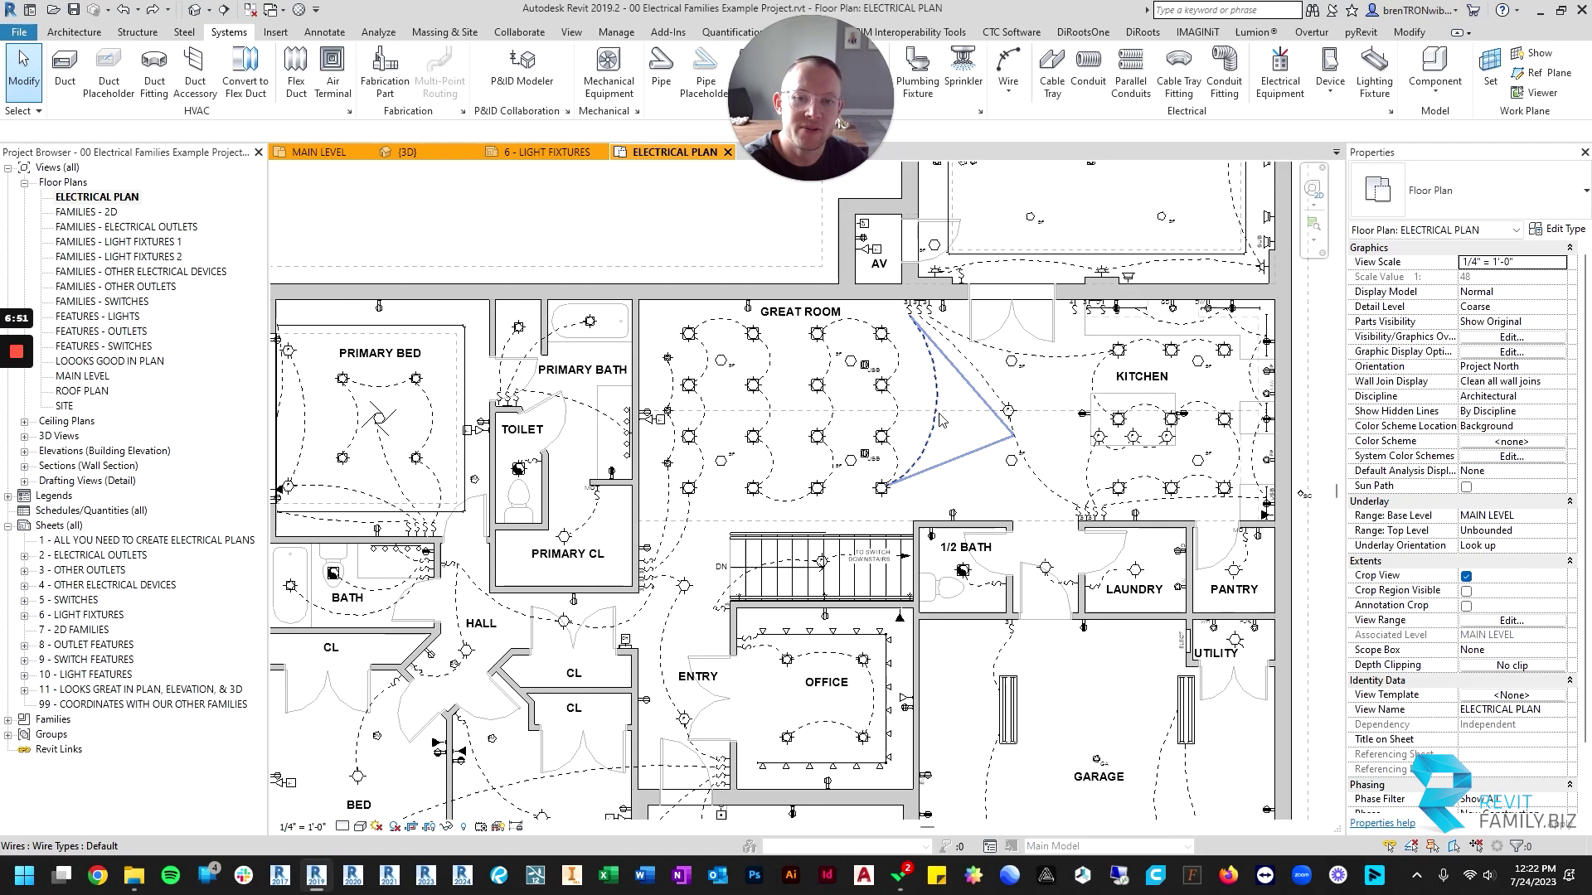
middle_click_drag(985, 441, 870, 425)
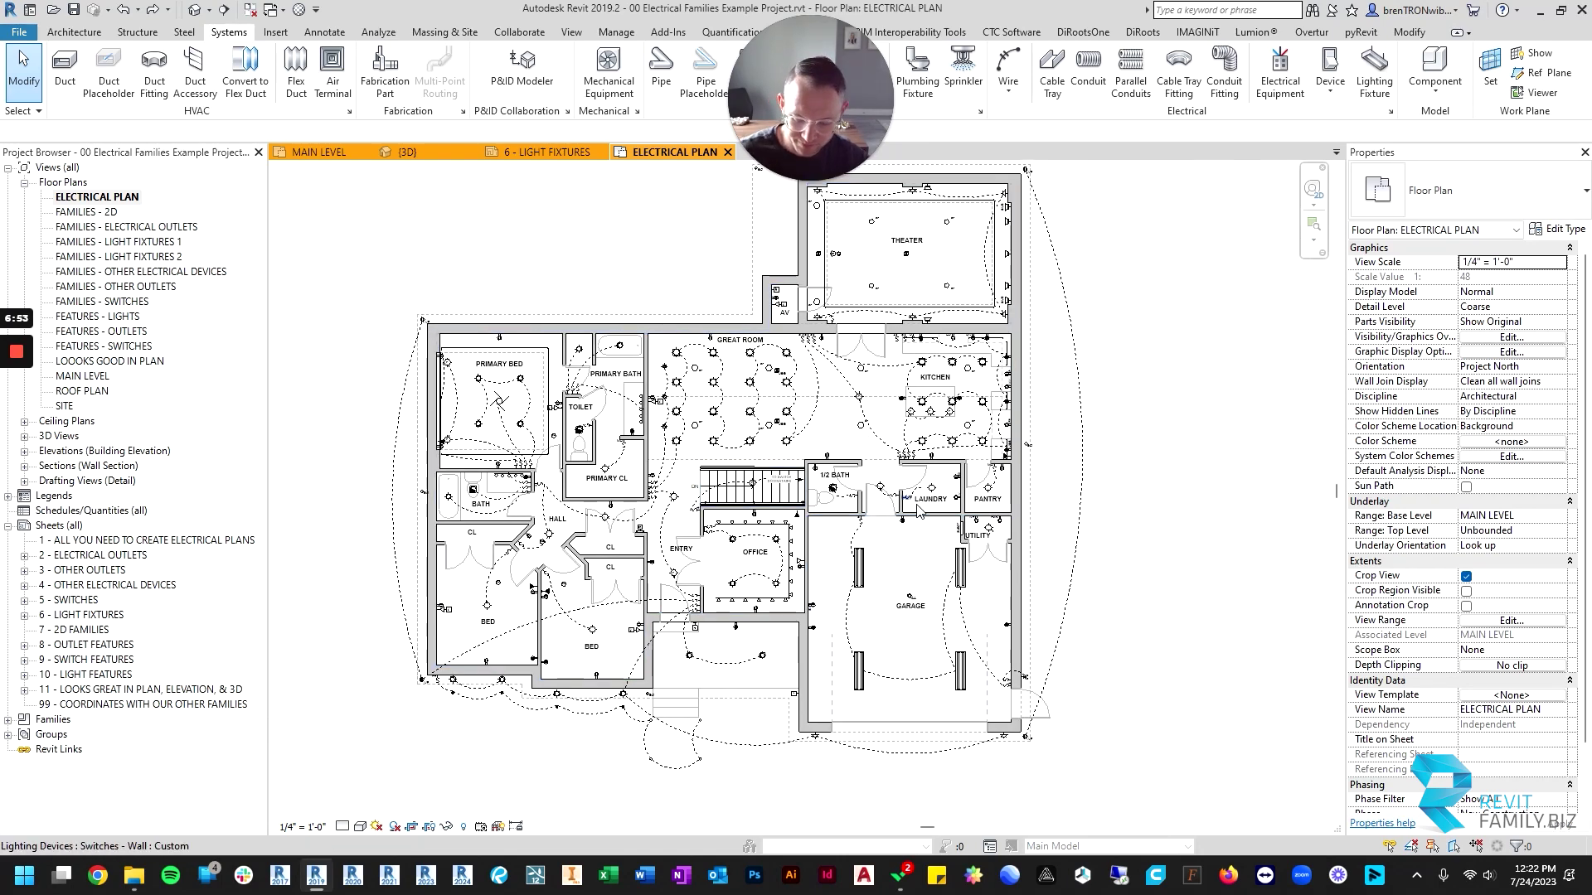
Examine the generic lights display wall in the 3D view.
key("3")
key("d")
middle_click_drag(917, 512, 834, 554, "shift")
scroll(718, 497, "up", 3)
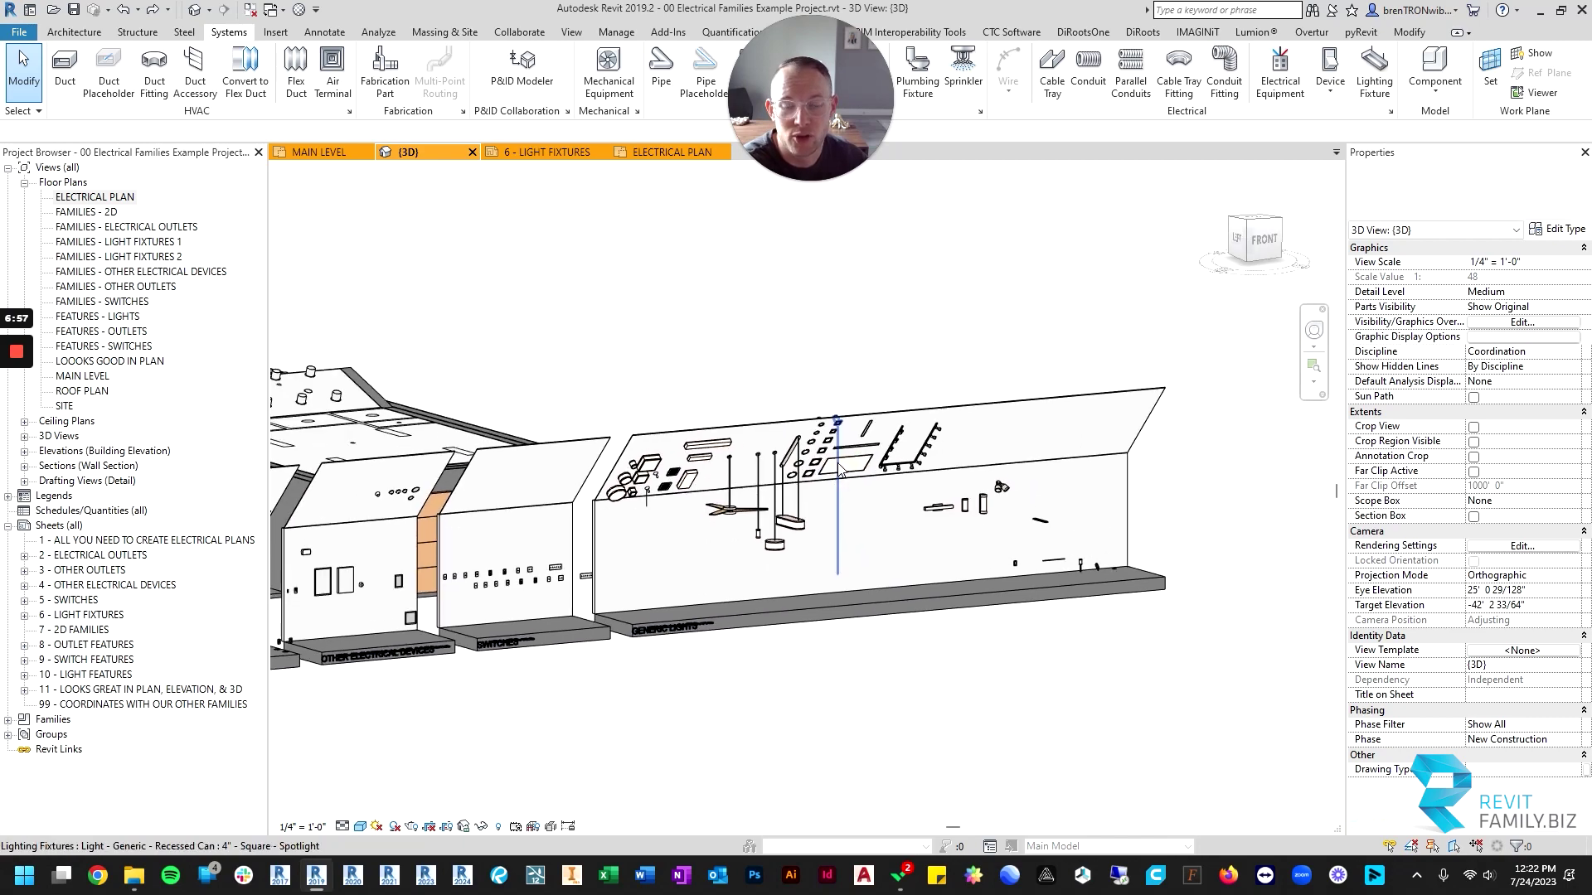
Open the MAIN LEVEL floor plan and examine the recessed can symbols and wiring around the great room.
left_click(316, 152)
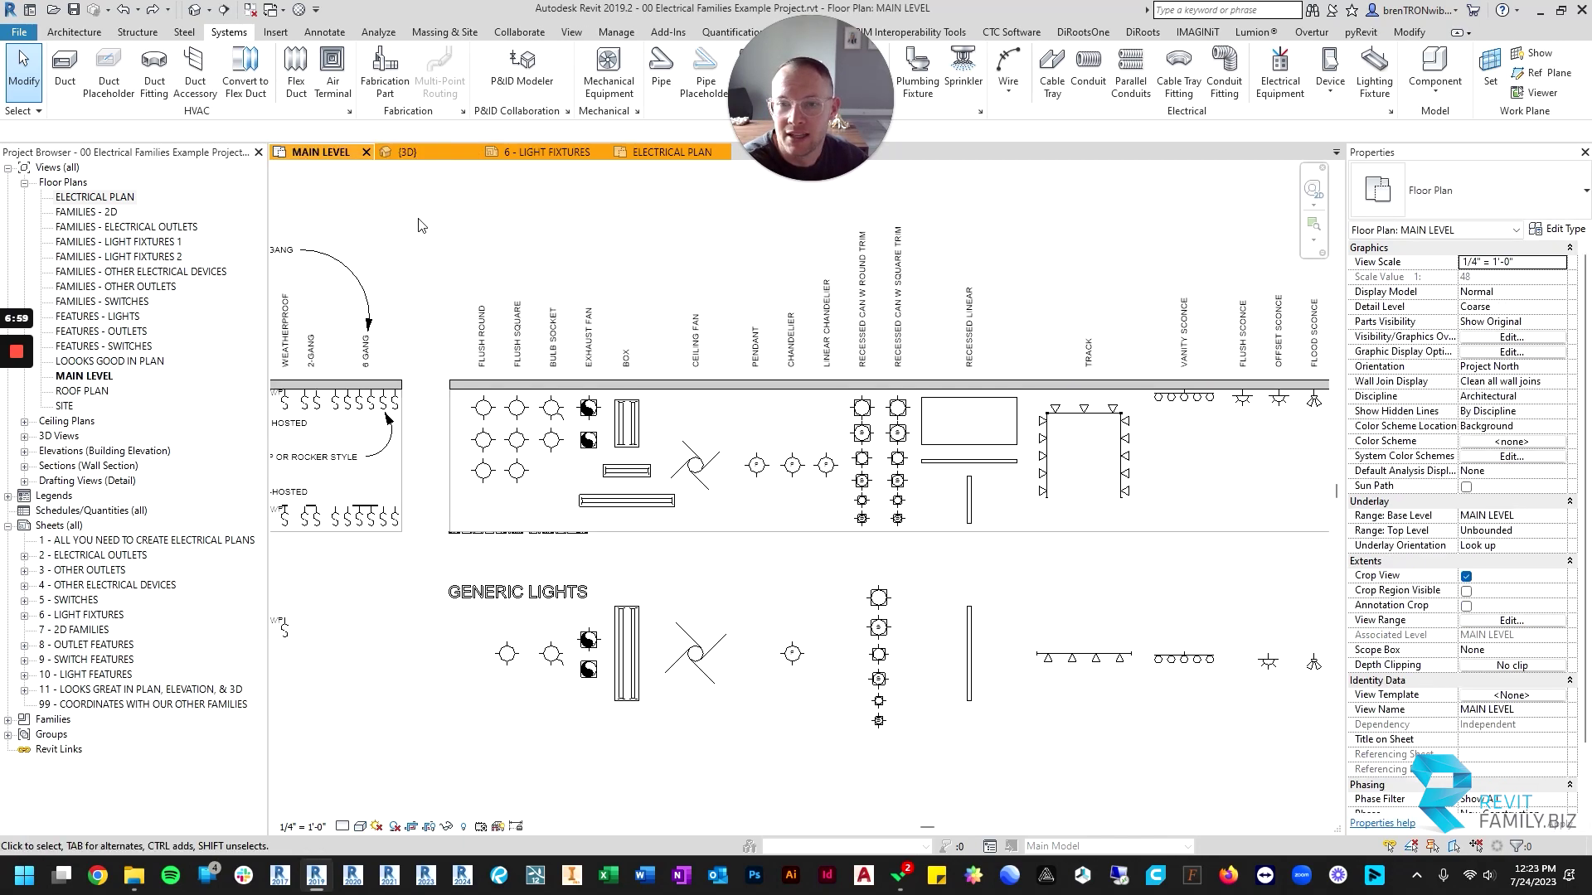
scroll(661, 410, "down", 4)
middle_click_drag(663, 411, 1072, 604)
middle_click_drag(761, 522, 868, 748)
scroll(742, 439, "up", 3)
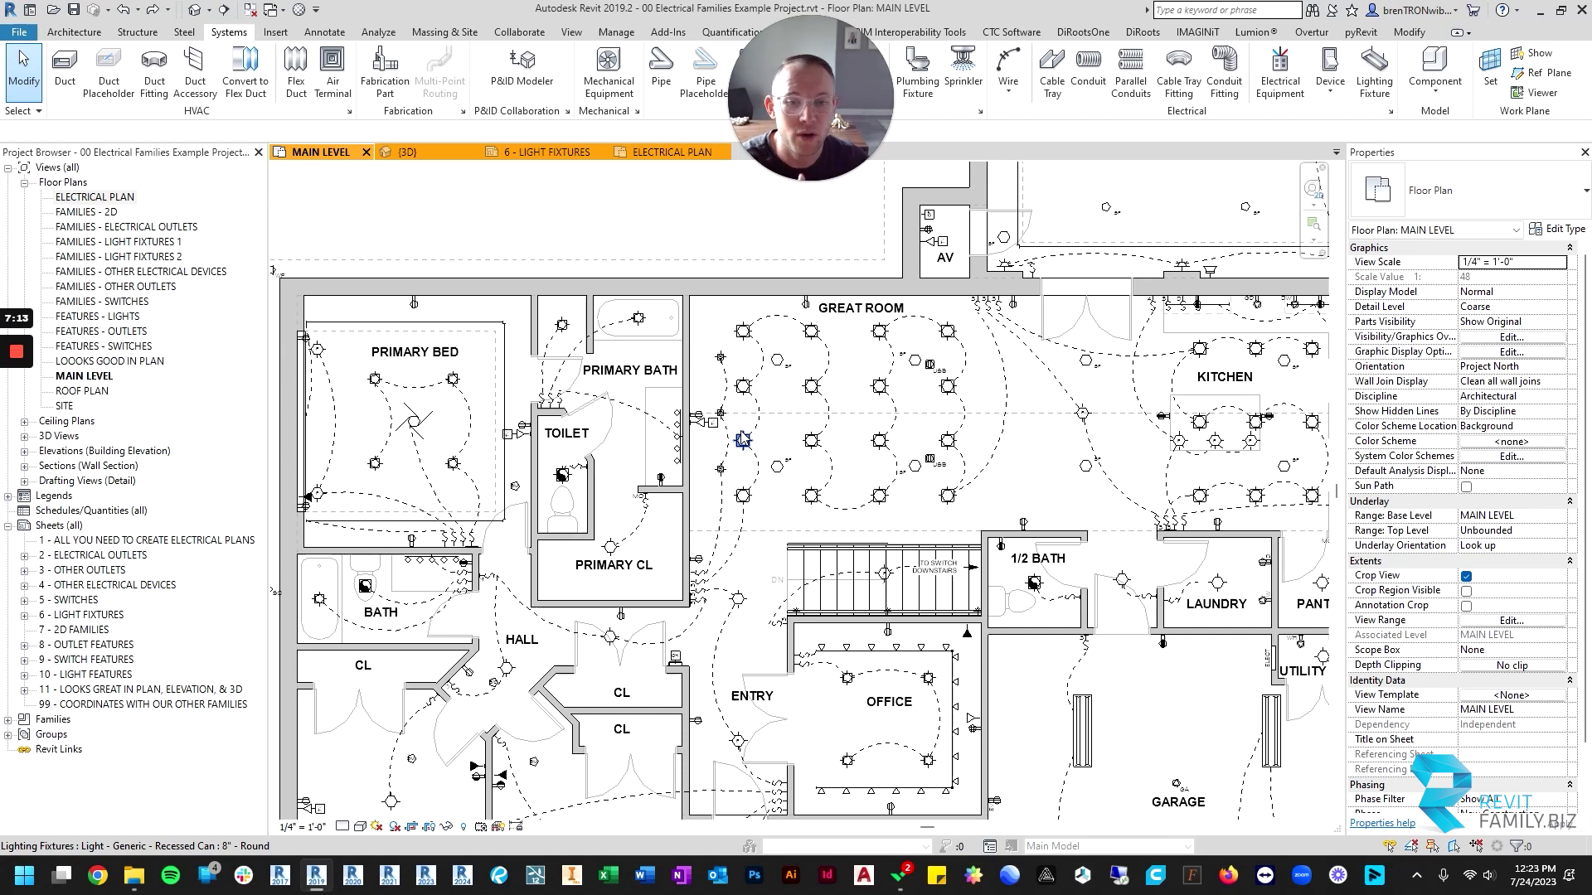
Review the electrical layout and wiring across the whole house on the MAIN LEVEL plan.
scroll(877, 464, "down", 3)
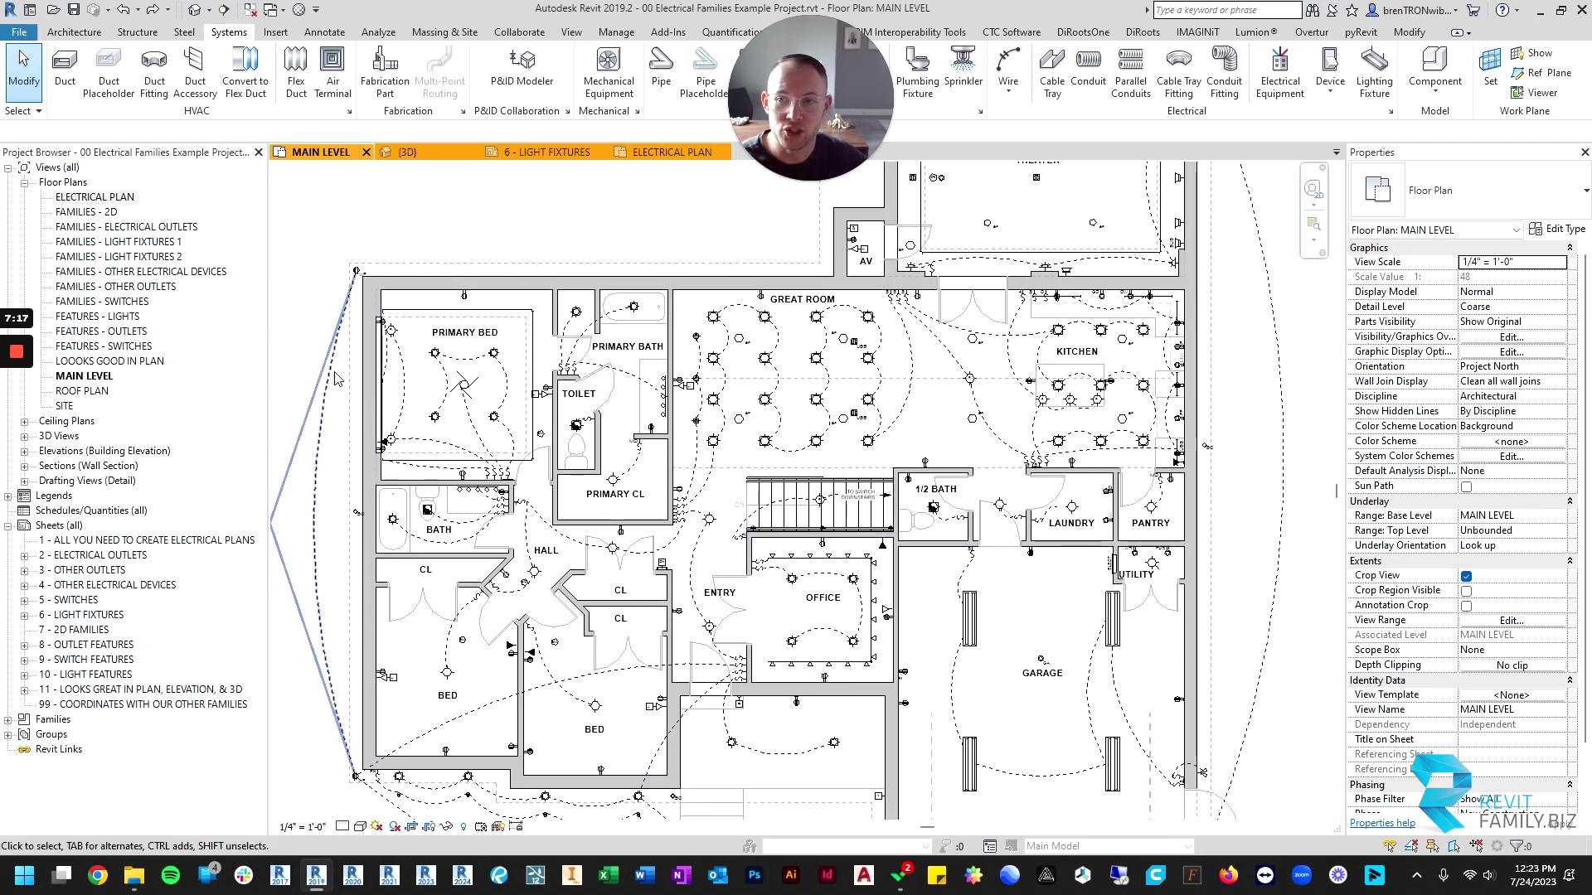
scroll(751, 507, "down", 2)
scroll(714, 374, "up", 3)
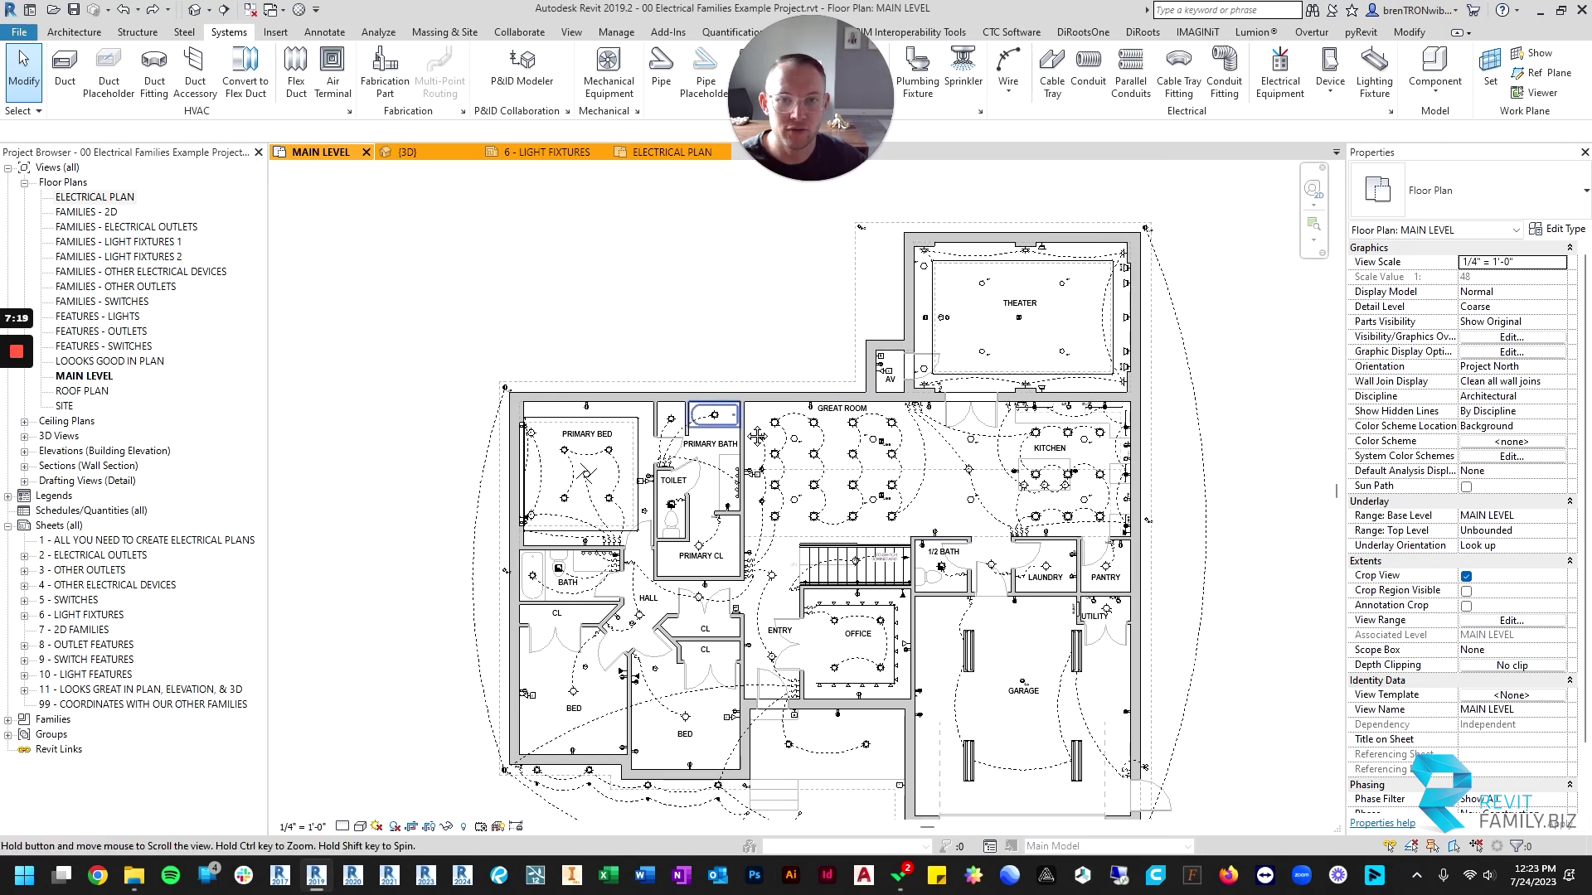
middle_click_drag(784, 487, 753, 382)
scroll(756, 423, "down", 2)
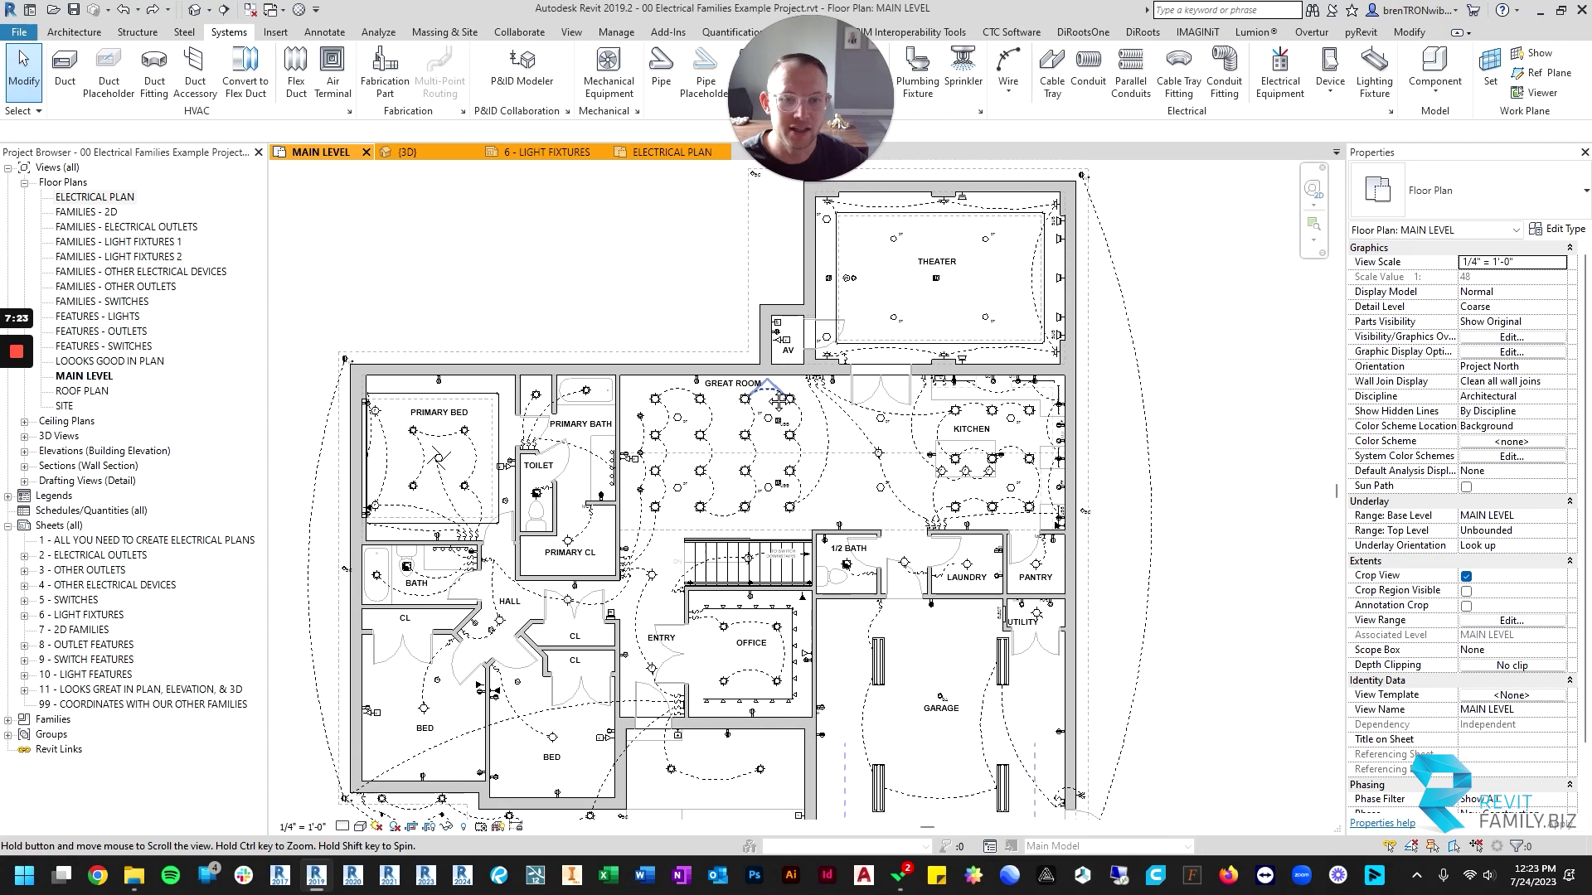
scroll(823, 514, "up", 2)
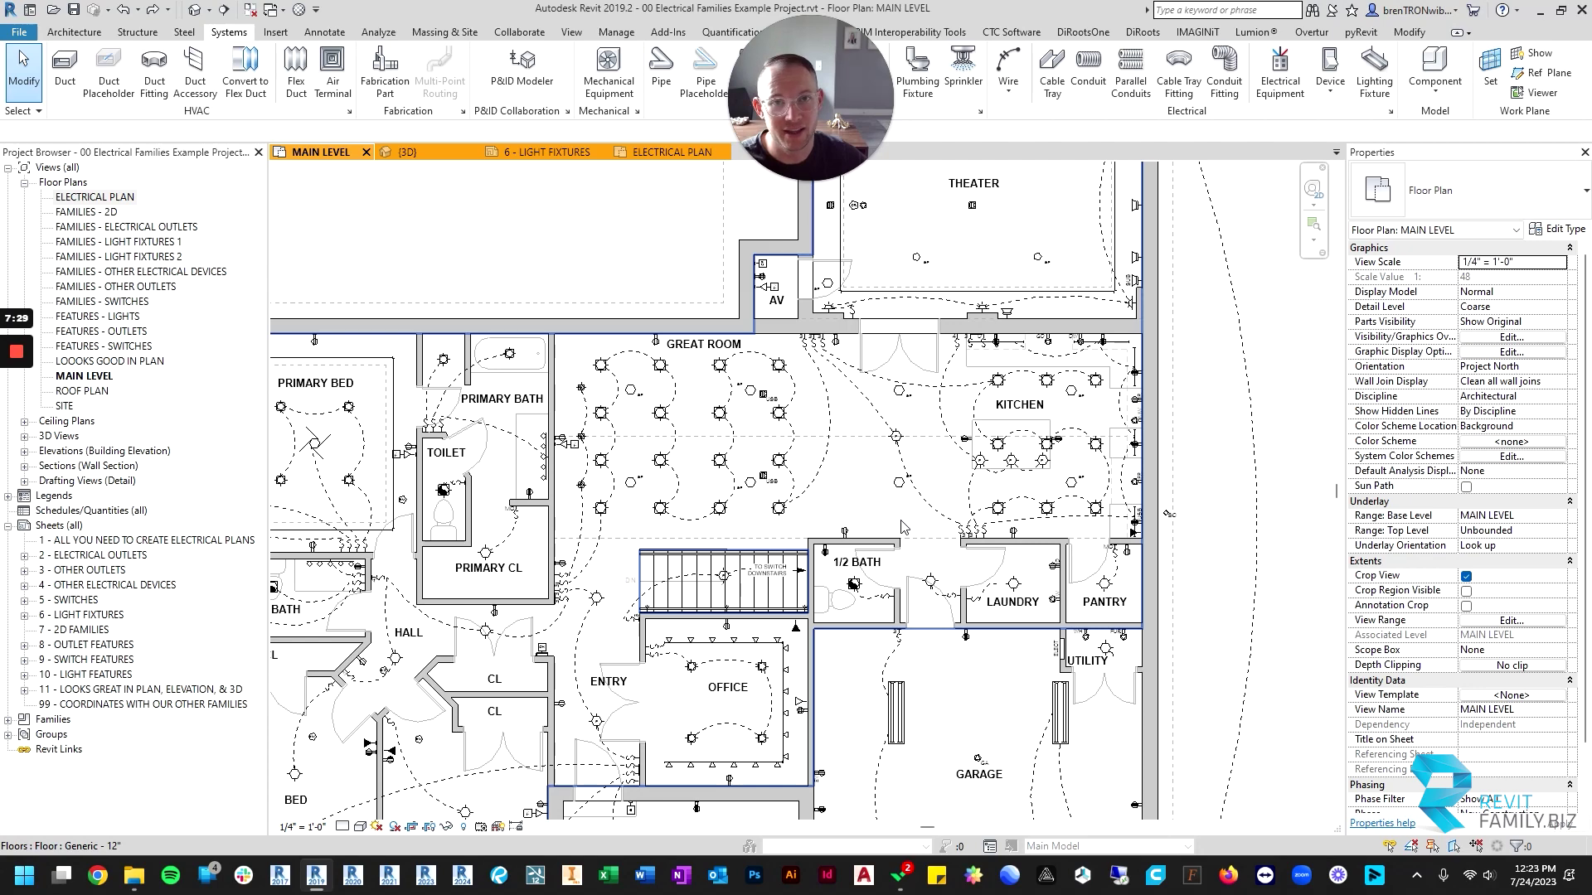
scroll(903, 528, "down", 3)
middle_click_drag(970, 651, 989, 507)
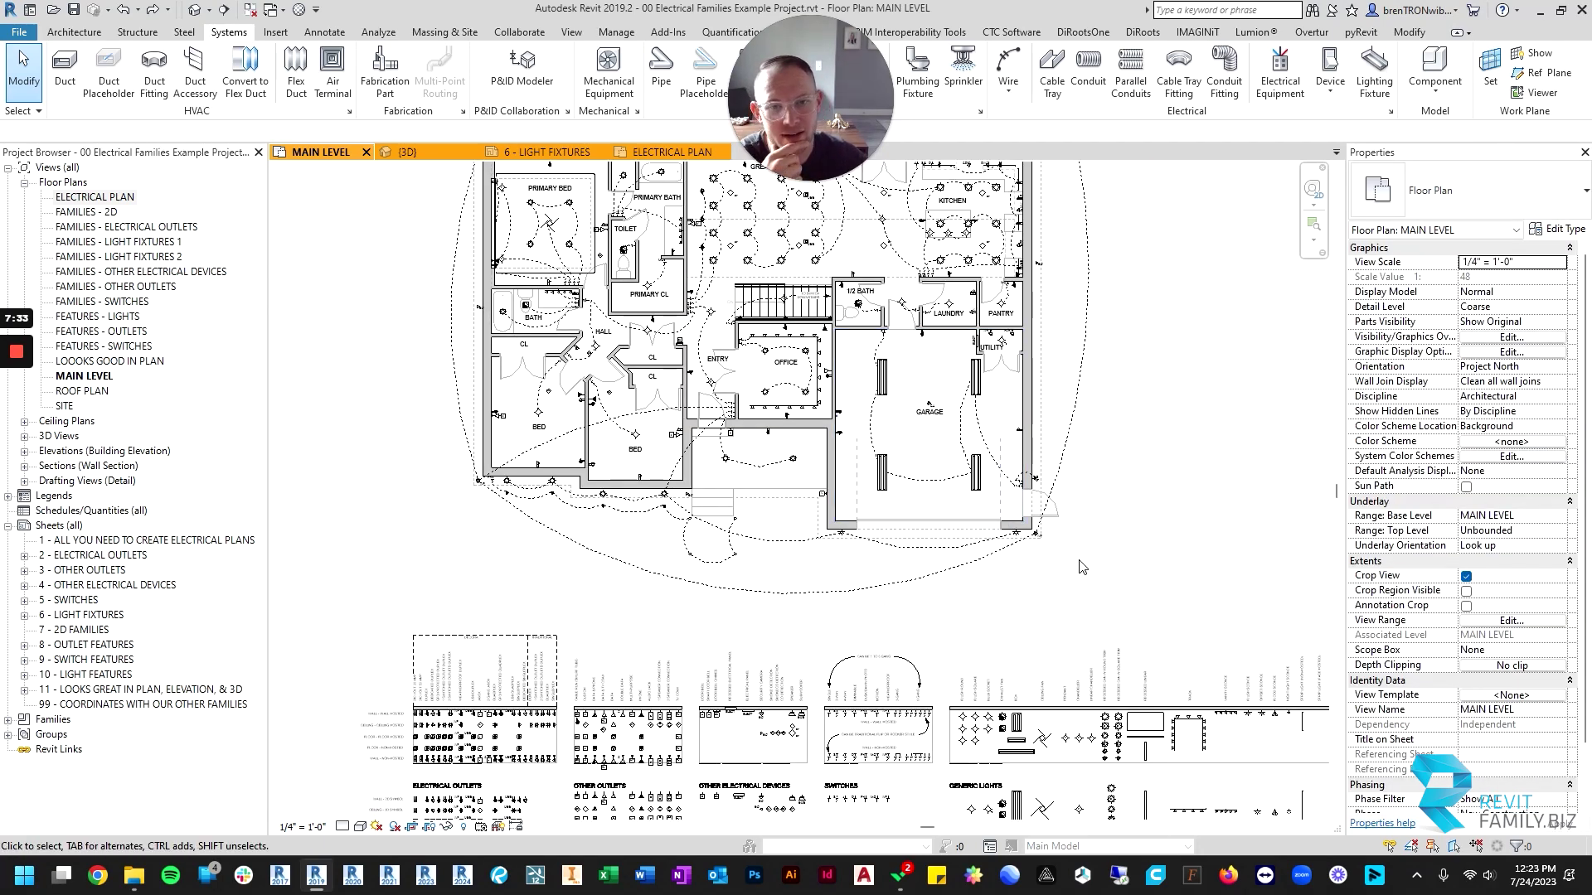
Compare the house's wired fixtures with the rows of sample electrical families below it, ending at the generic lights.
middle_click_drag(1009, 502, 1000, 627)
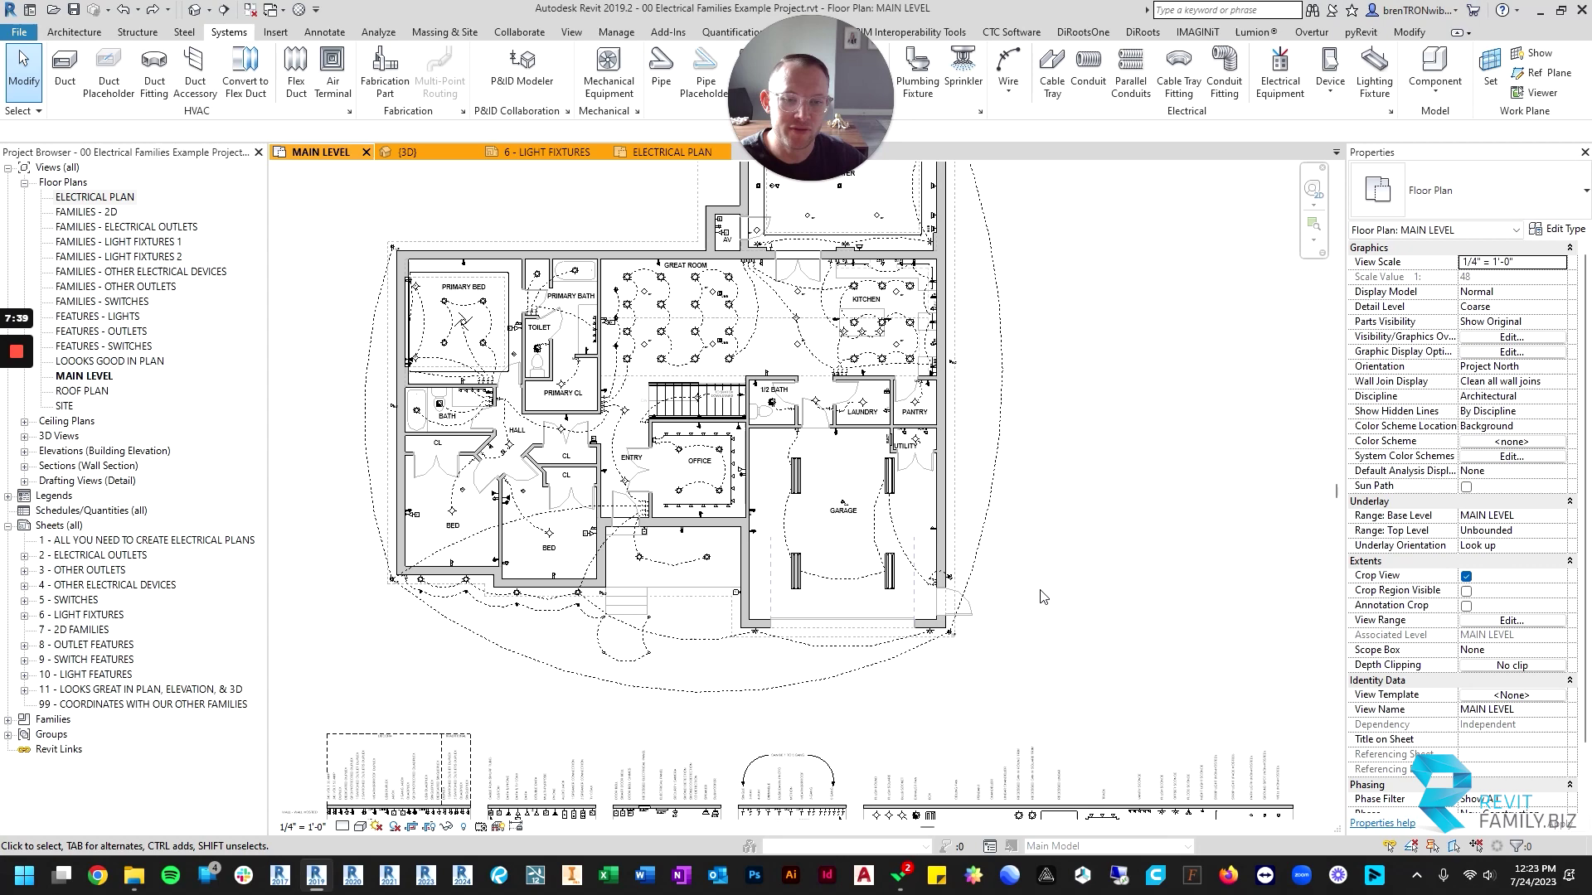
scroll(1043, 597, "down", 1)
middle_click_drag(1012, 526, 930, 347)
scroll(972, 607, "up", 2)
middle_click_drag(933, 478, 987, 699)
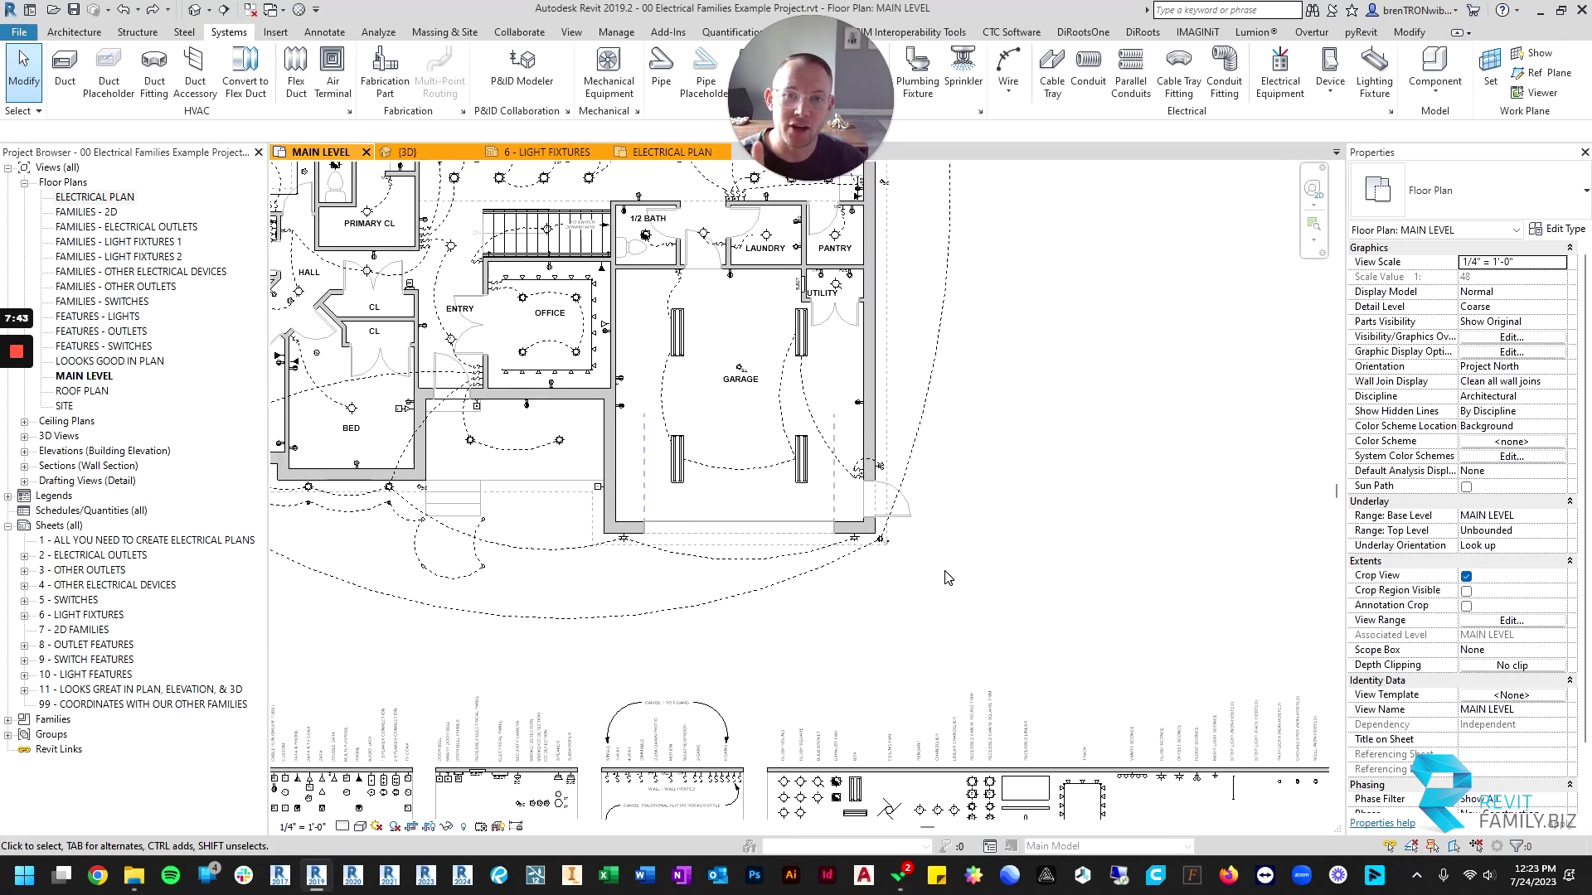
scroll(962, 565, "down", 3)
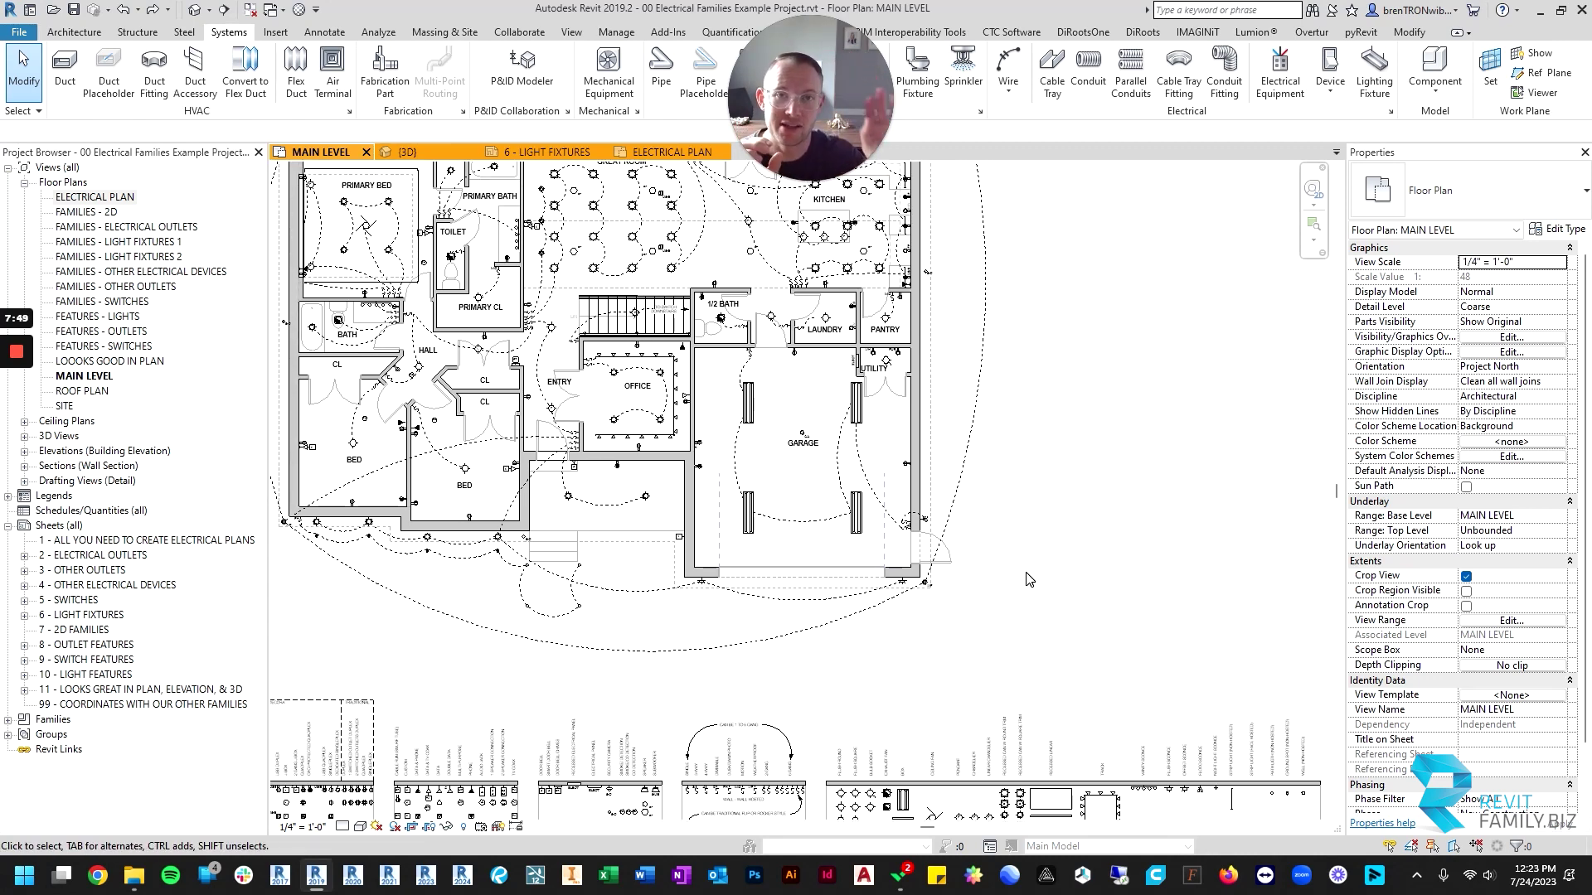
scroll(986, 659, "down", 5)
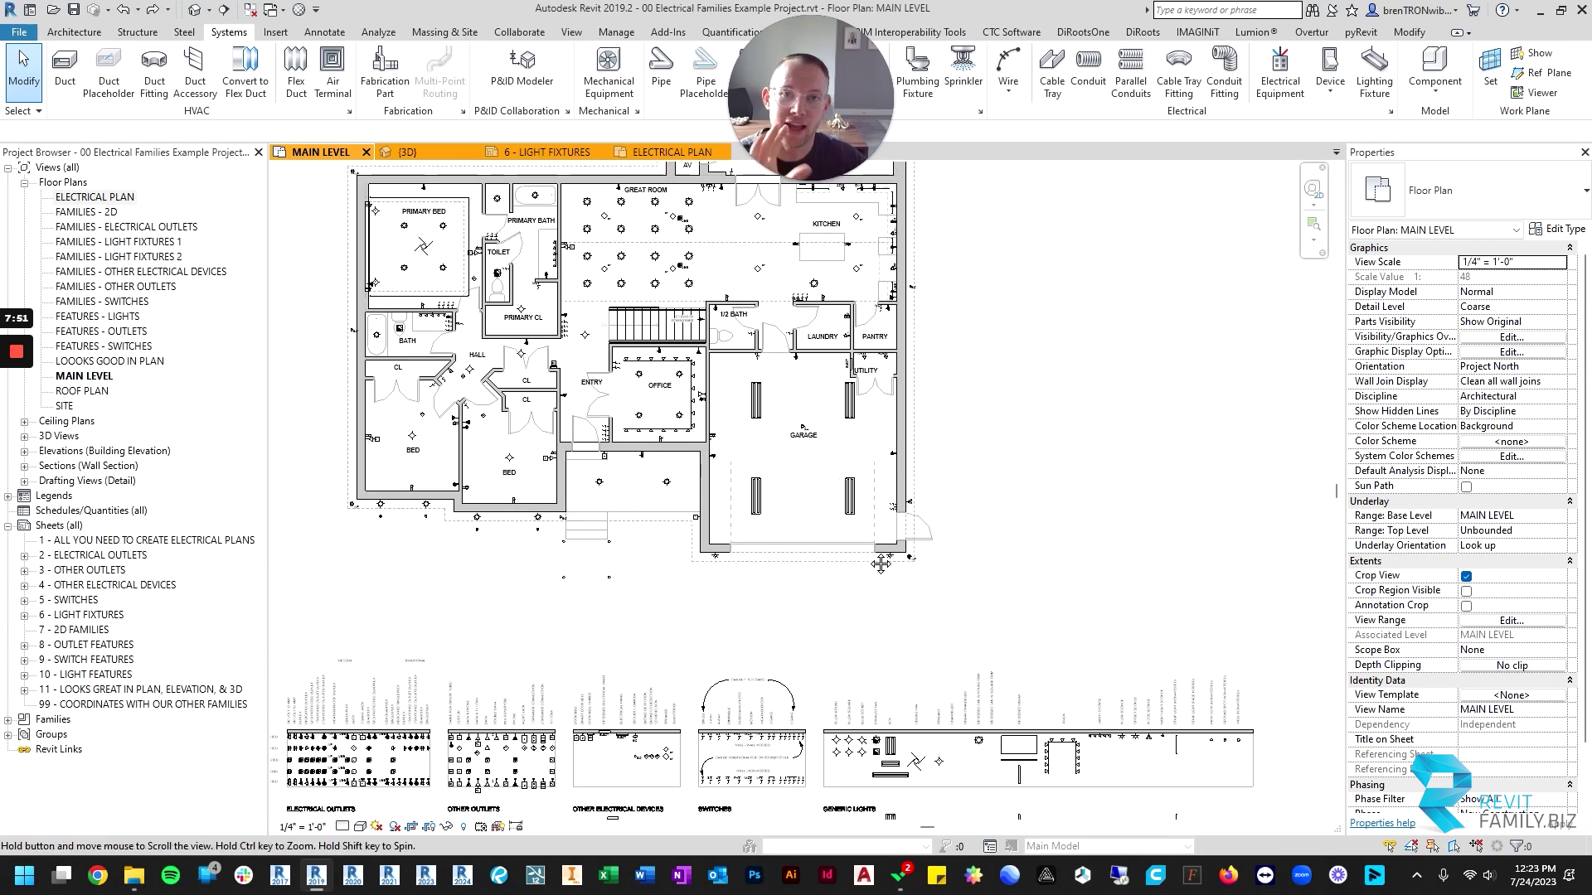
scroll(1018, 632, "up", 4)
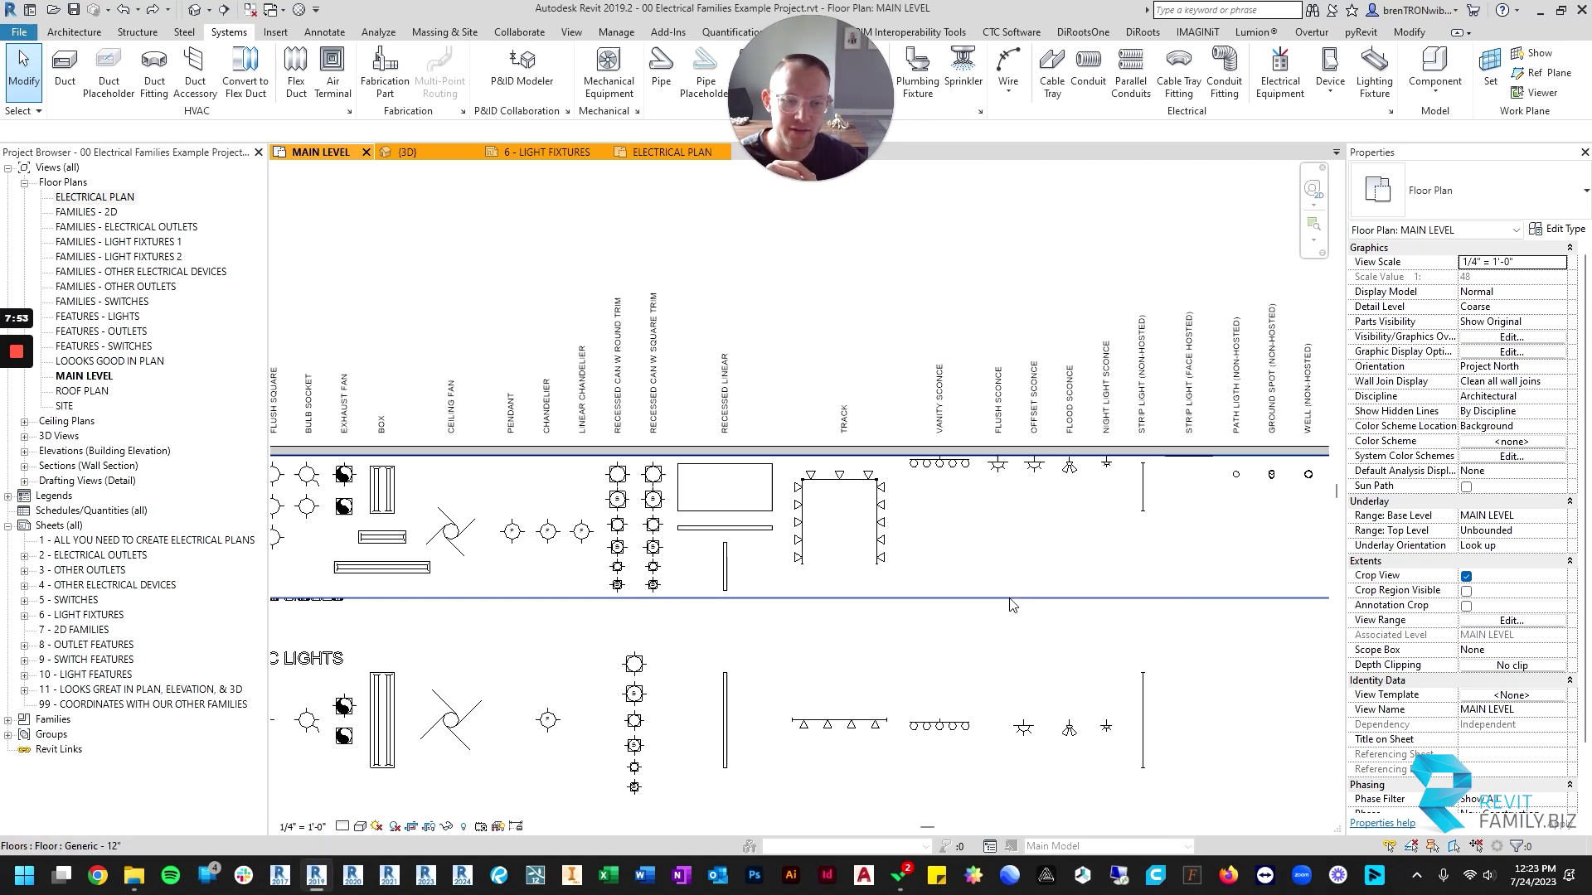
Examine the ceiling fan, pendant, chandelier and recessed fixtures on the sloped ceiling in the 3D view.
key("d")
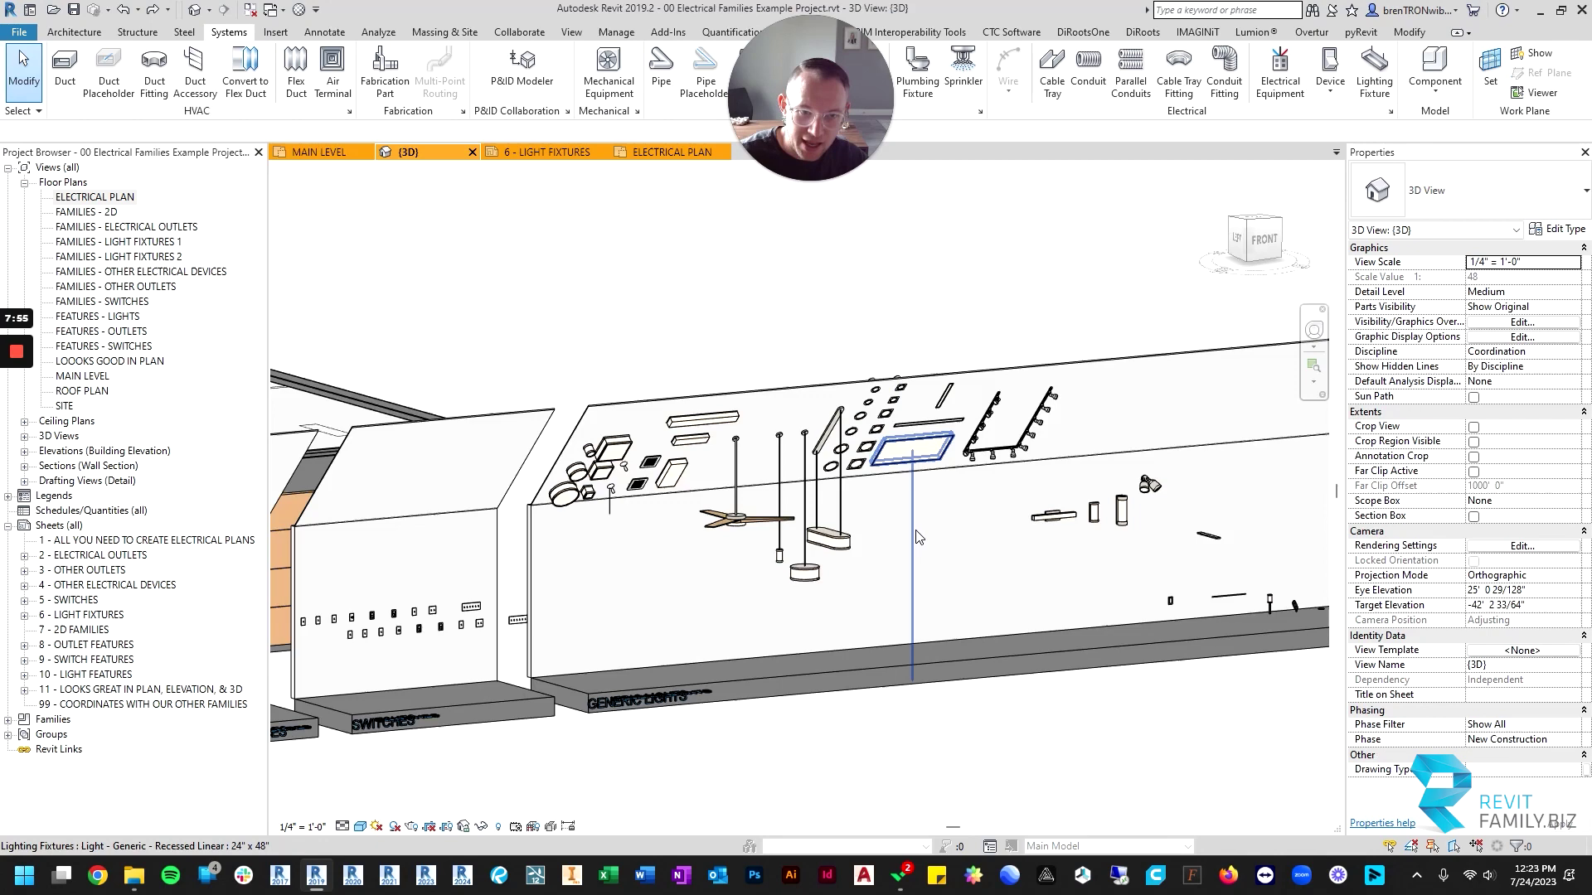
middle_click_drag(1007, 519, 915, 468)
middle_click_drag(657, 505, 721, 452, "shift")
scroll(746, 414, "up", 6)
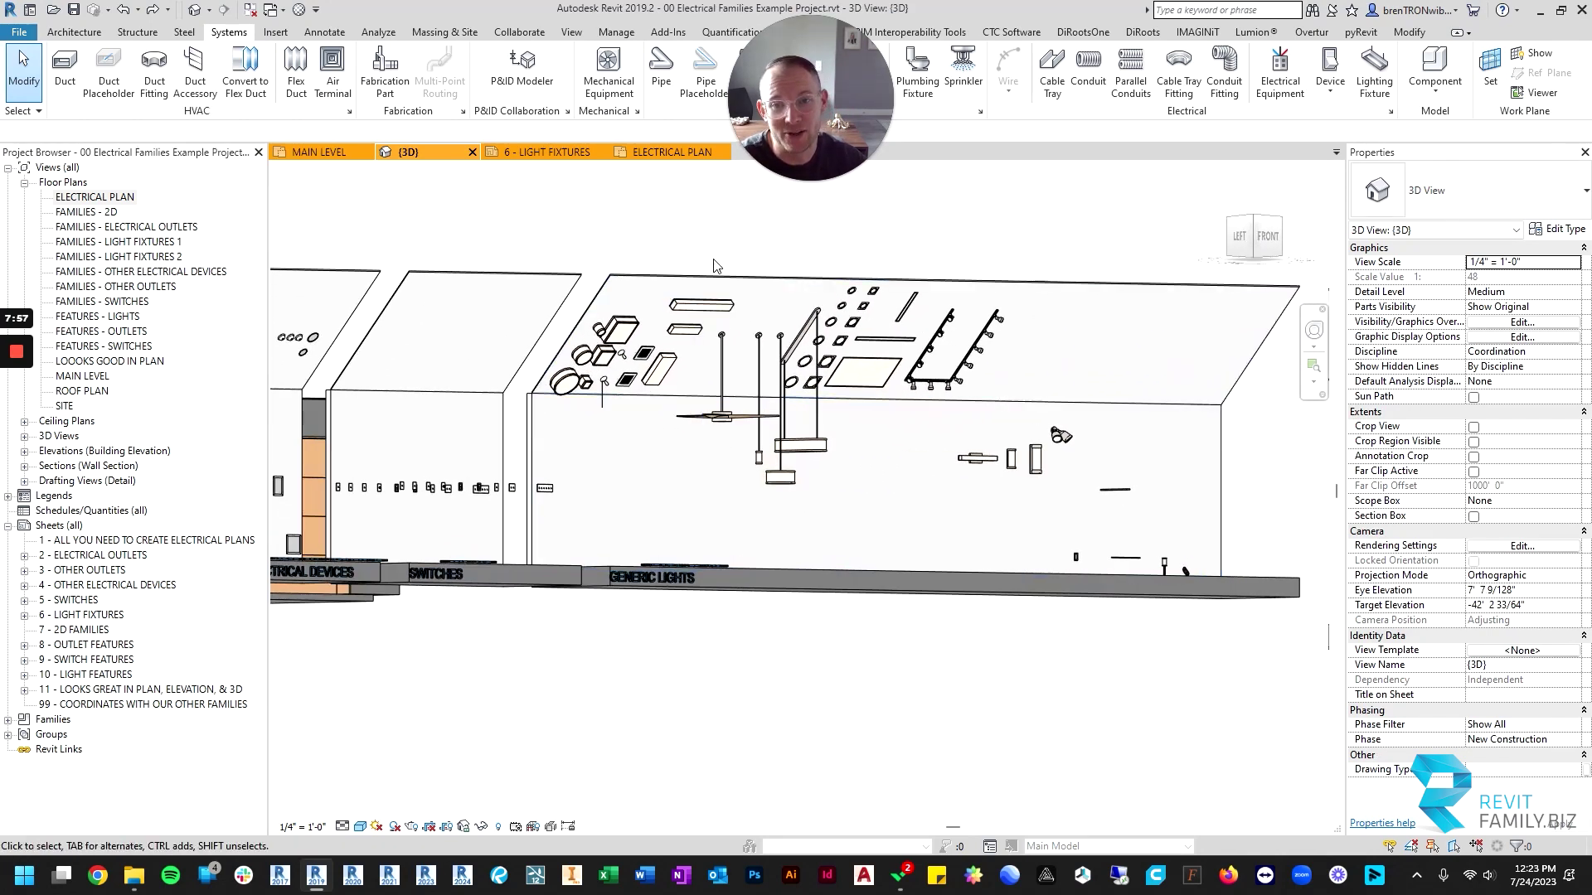
scroll(784, 354, "down", 2)
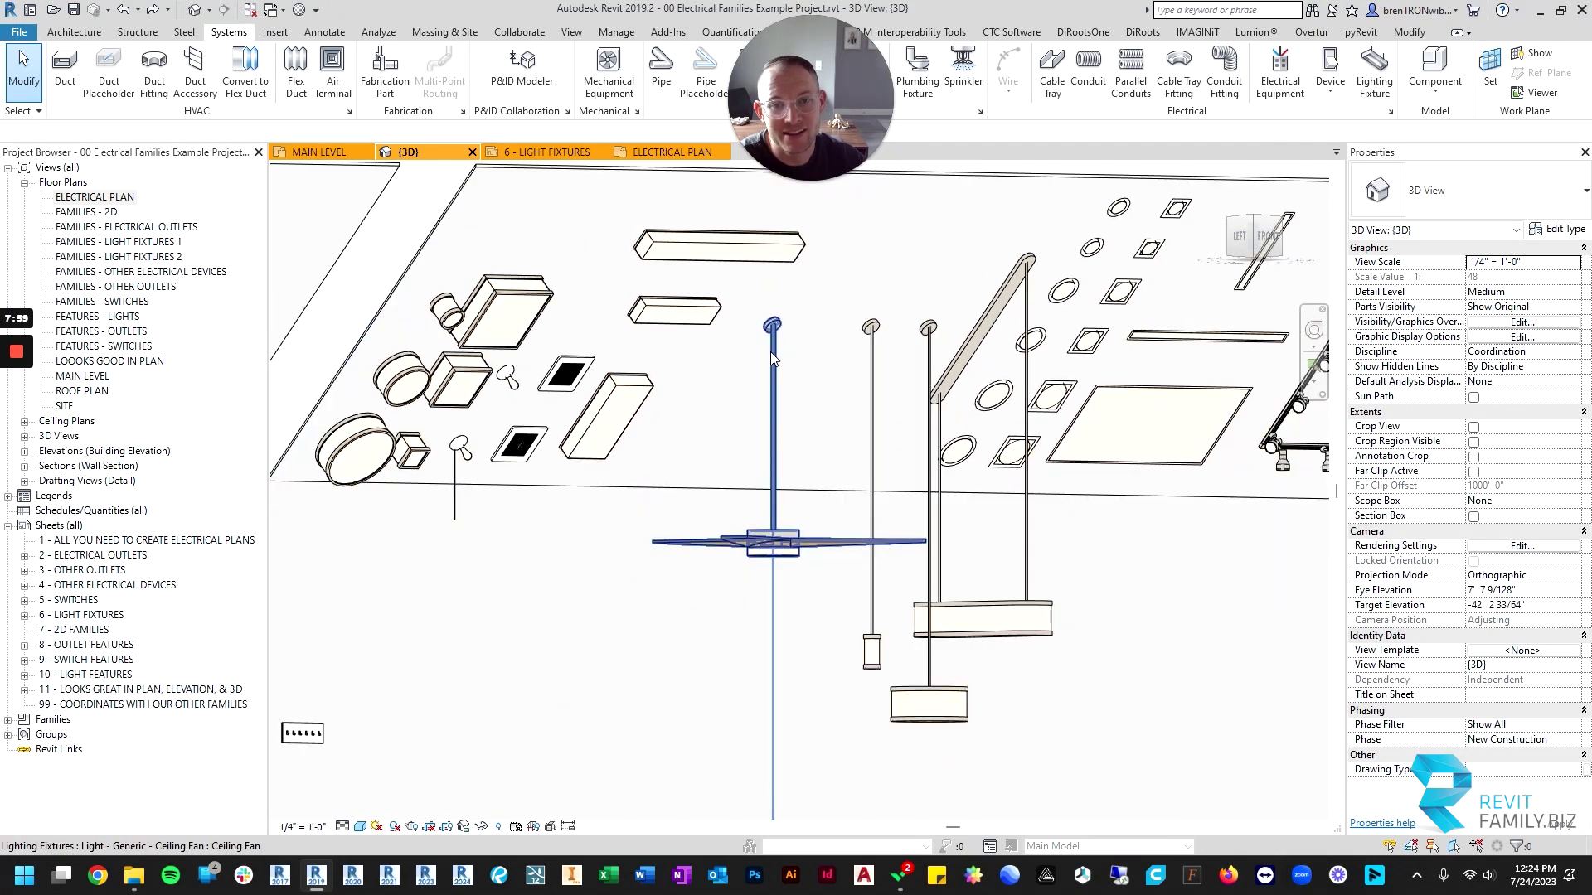
scroll(976, 374, "down", 2)
middle_click_drag(976, 375, 649, 442)
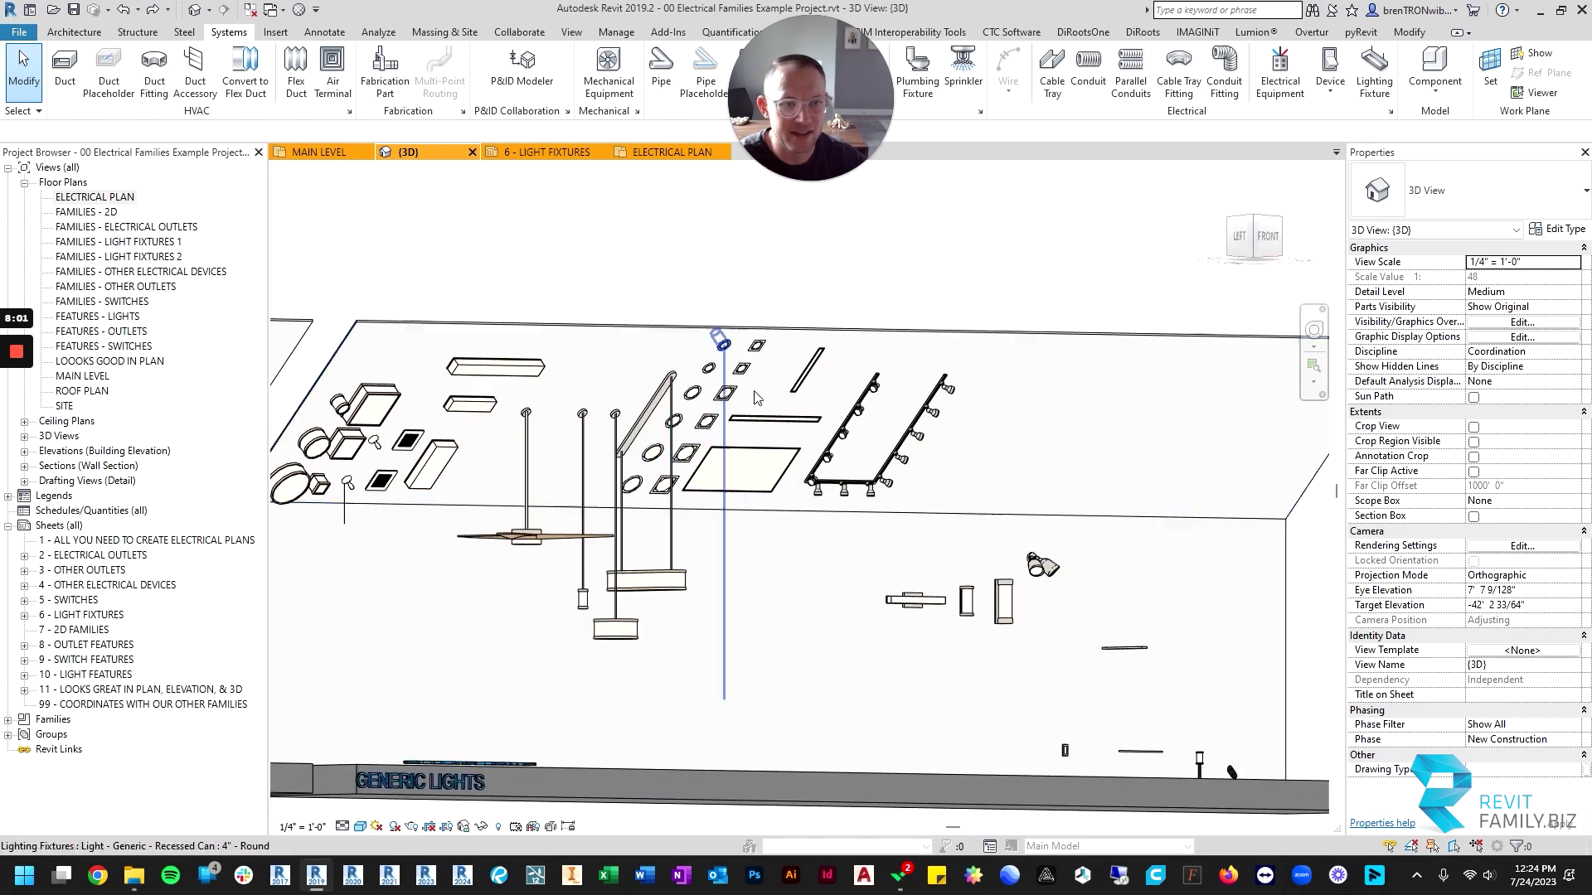
Select the sloped gypsum board ceiling and examine how the flush lights, bulb sockets and exhaust fans sit against it.
left_click(1147, 338)
scroll(1122, 354, "down", 2)
middle_click_drag(1117, 363, 1037, 395, "shift")
scroll(638, 430, "up", 3)
scroll(539, 390, "up", 1)
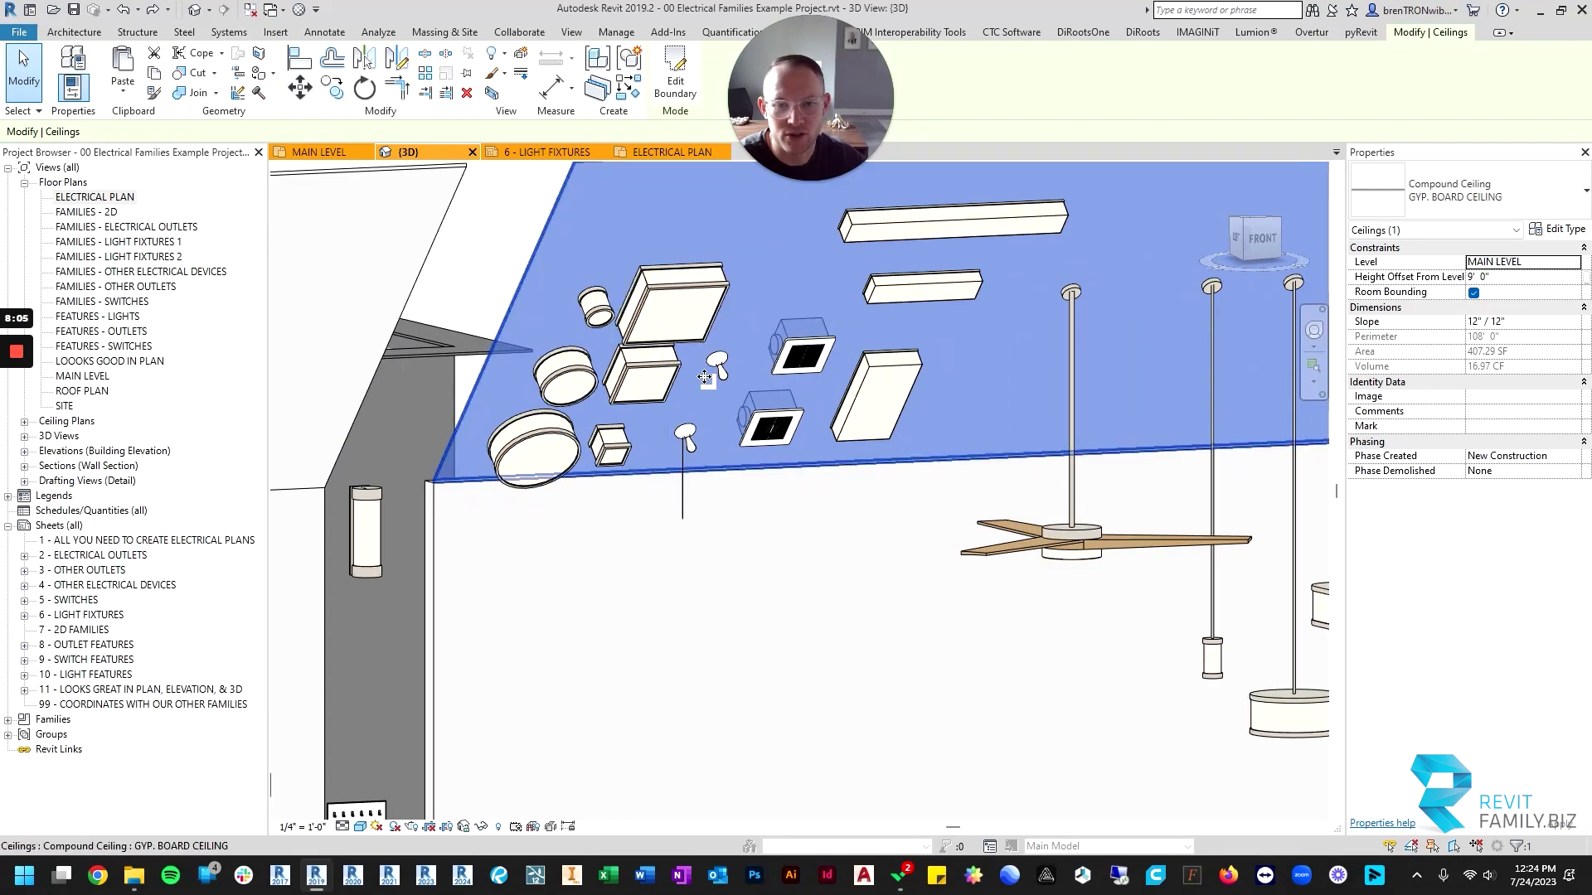
scroll(604, 315, "down", 5)
scroll(372, 393, "up", 5)
scroll(371, 394, "down", 3)
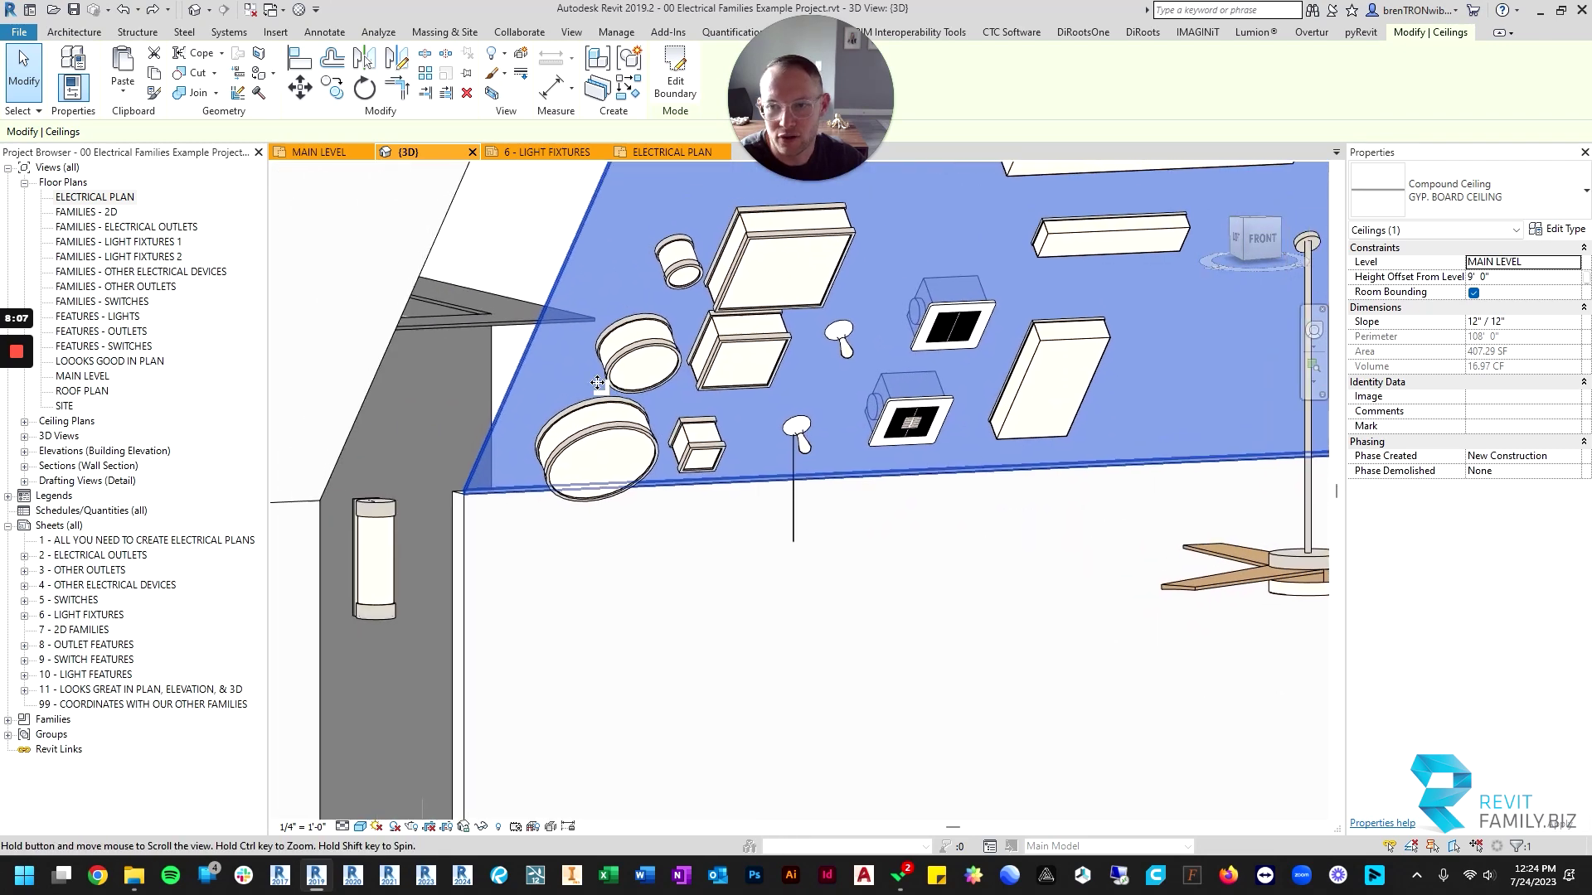
scroll(596, 432, "up", 5)
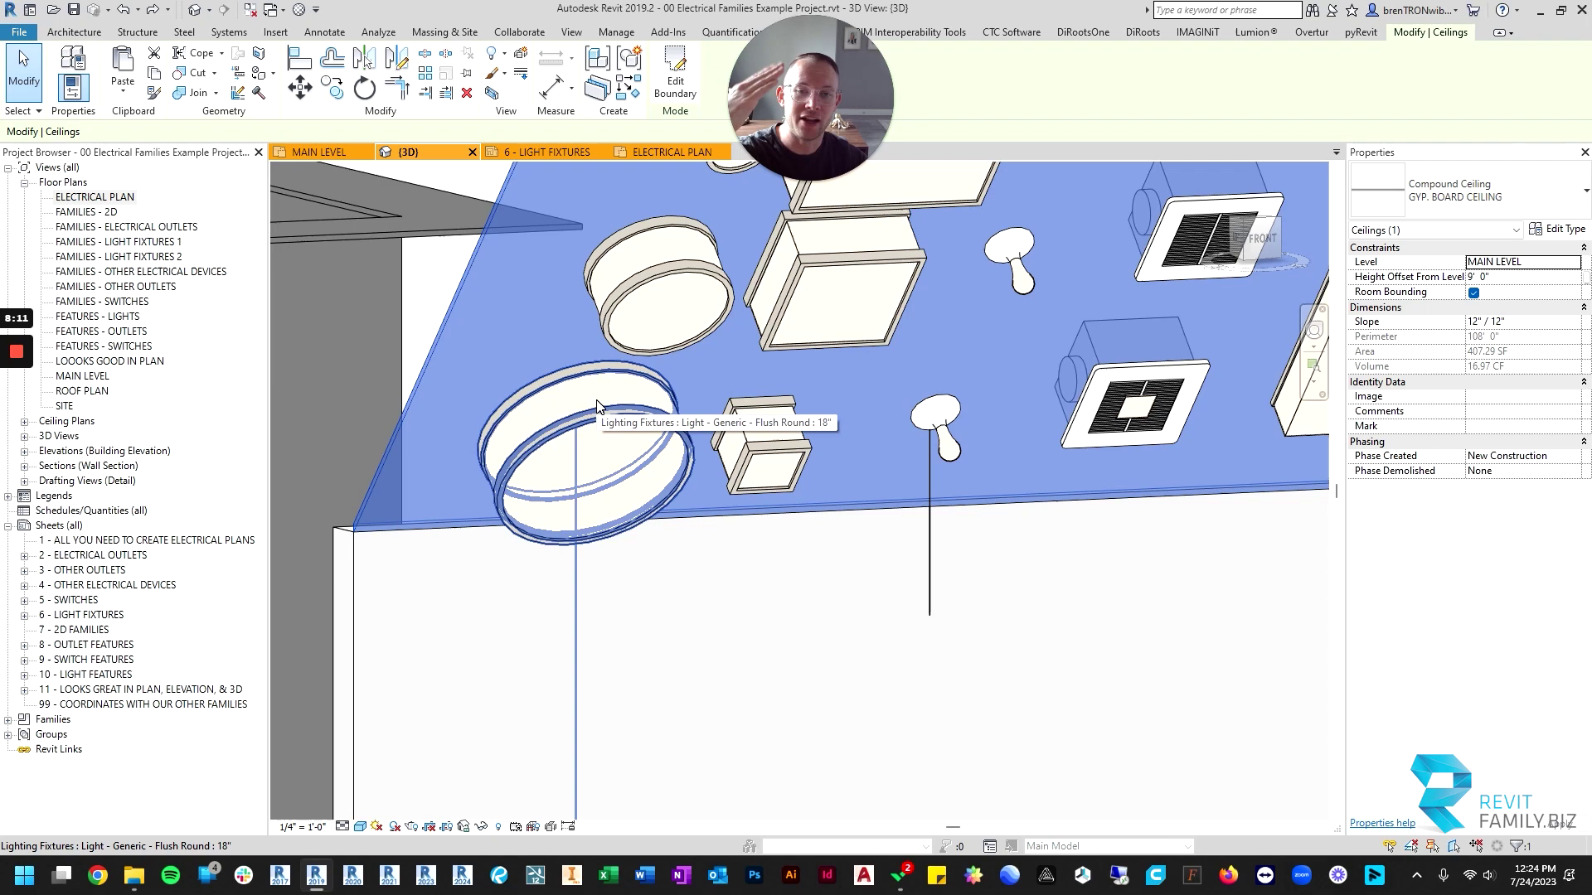
scroll(775, 421, "down", 1)
middle_click_drag(836, 417, 644, 464)
key("Escape")
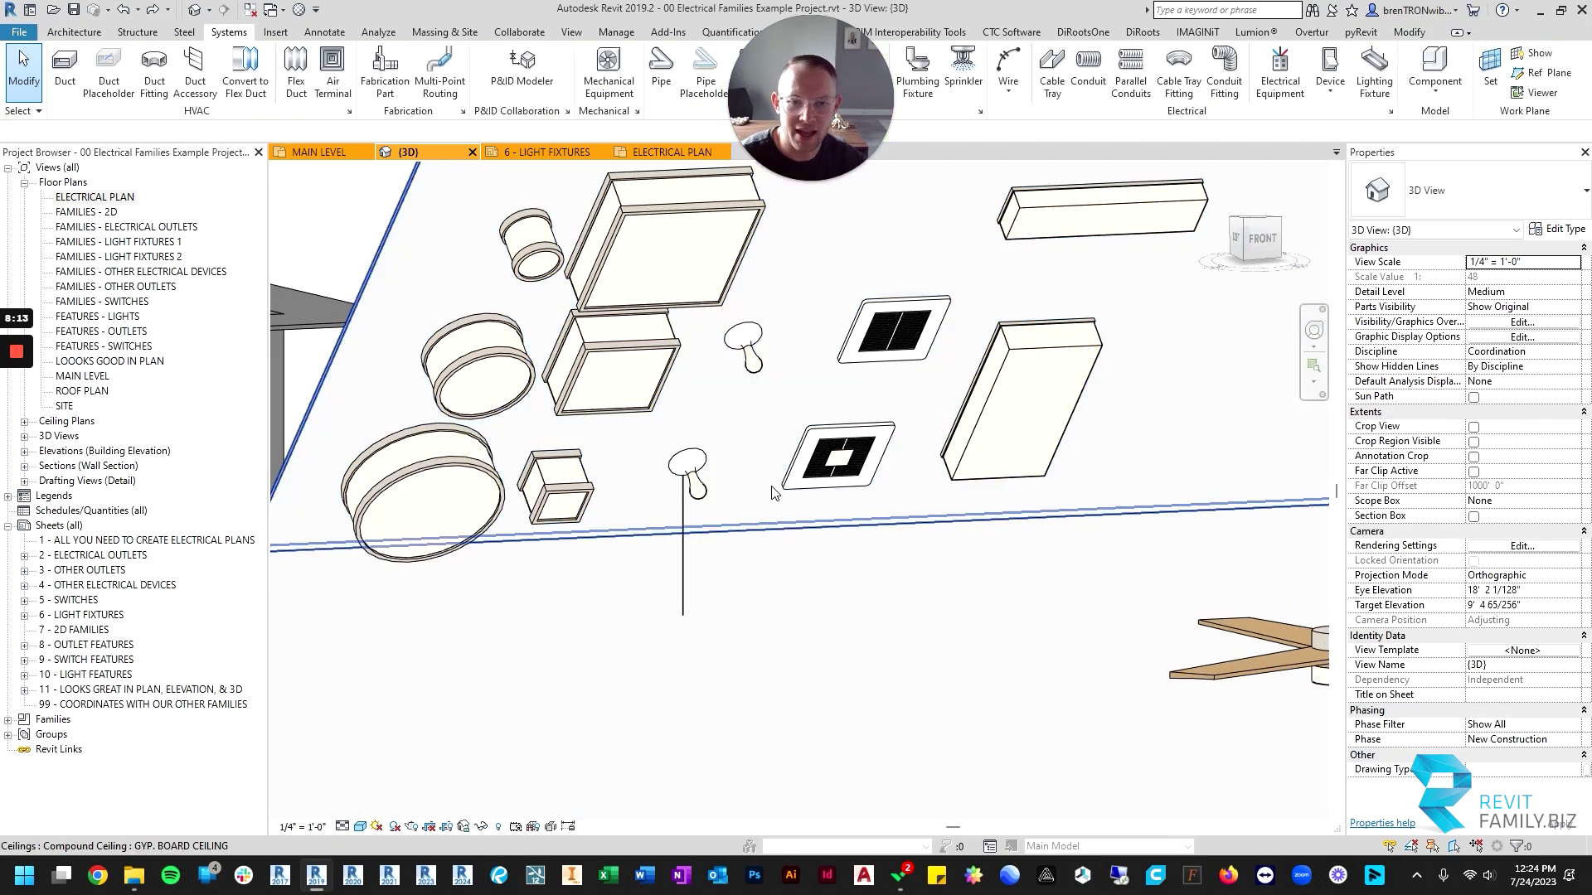
Inspect the ceiling fan's sloped ceiling properties and how the fan and pendant canopies meet the slope.
scroll(785, 464, "down", 2)
middle_click_drag(949, 424, 704, 433)
scroll(891, 340, "up", 2)
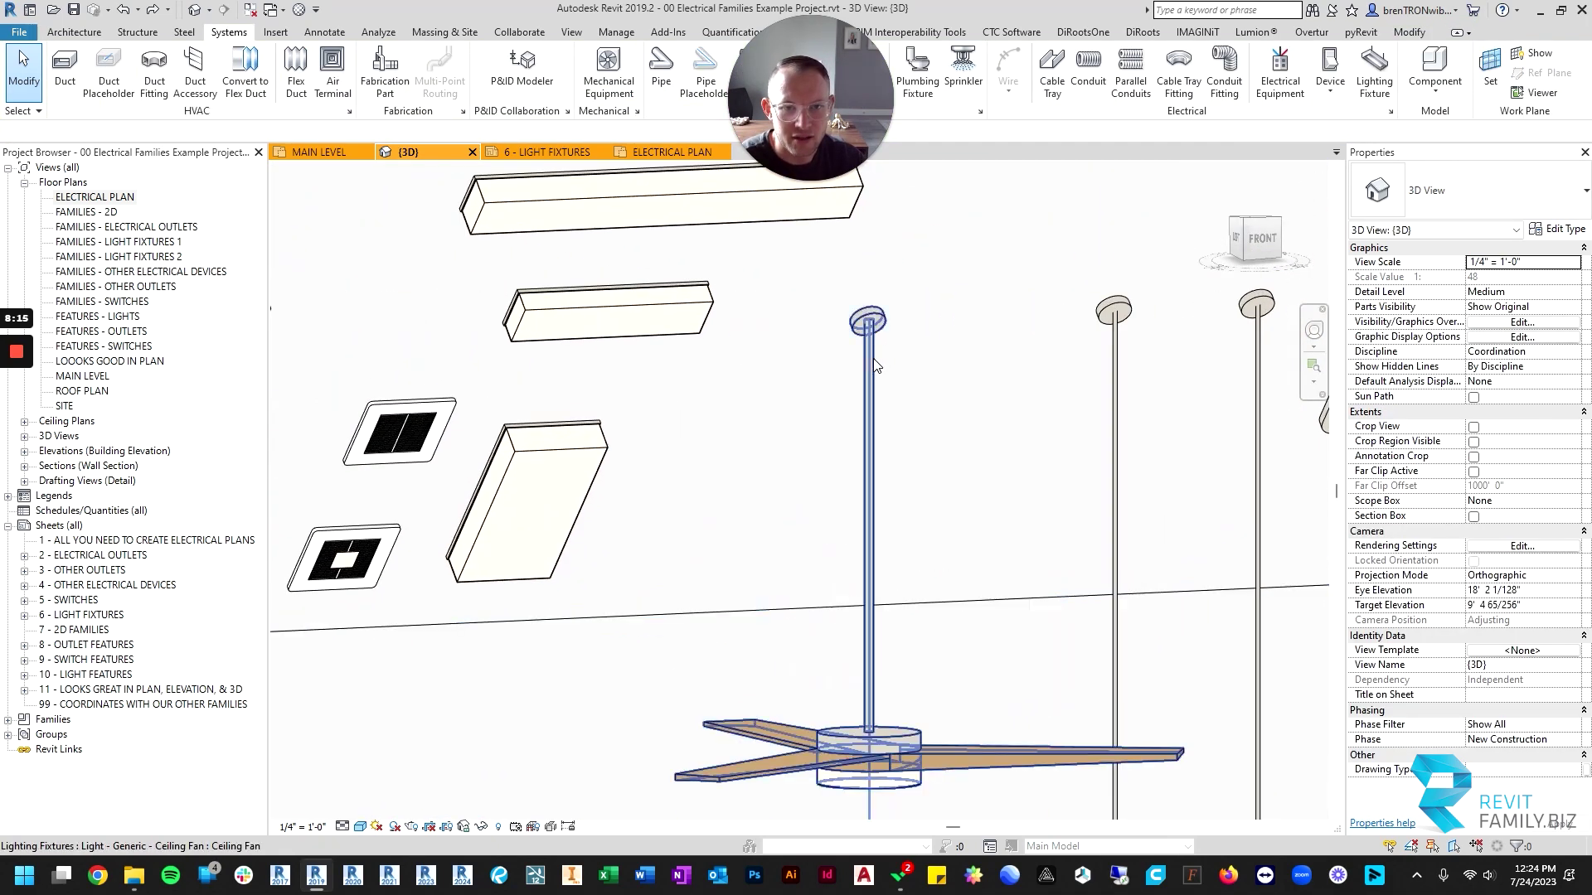
left_click(872, 359)
middle_click_drag(1146, 406, 854, 334)
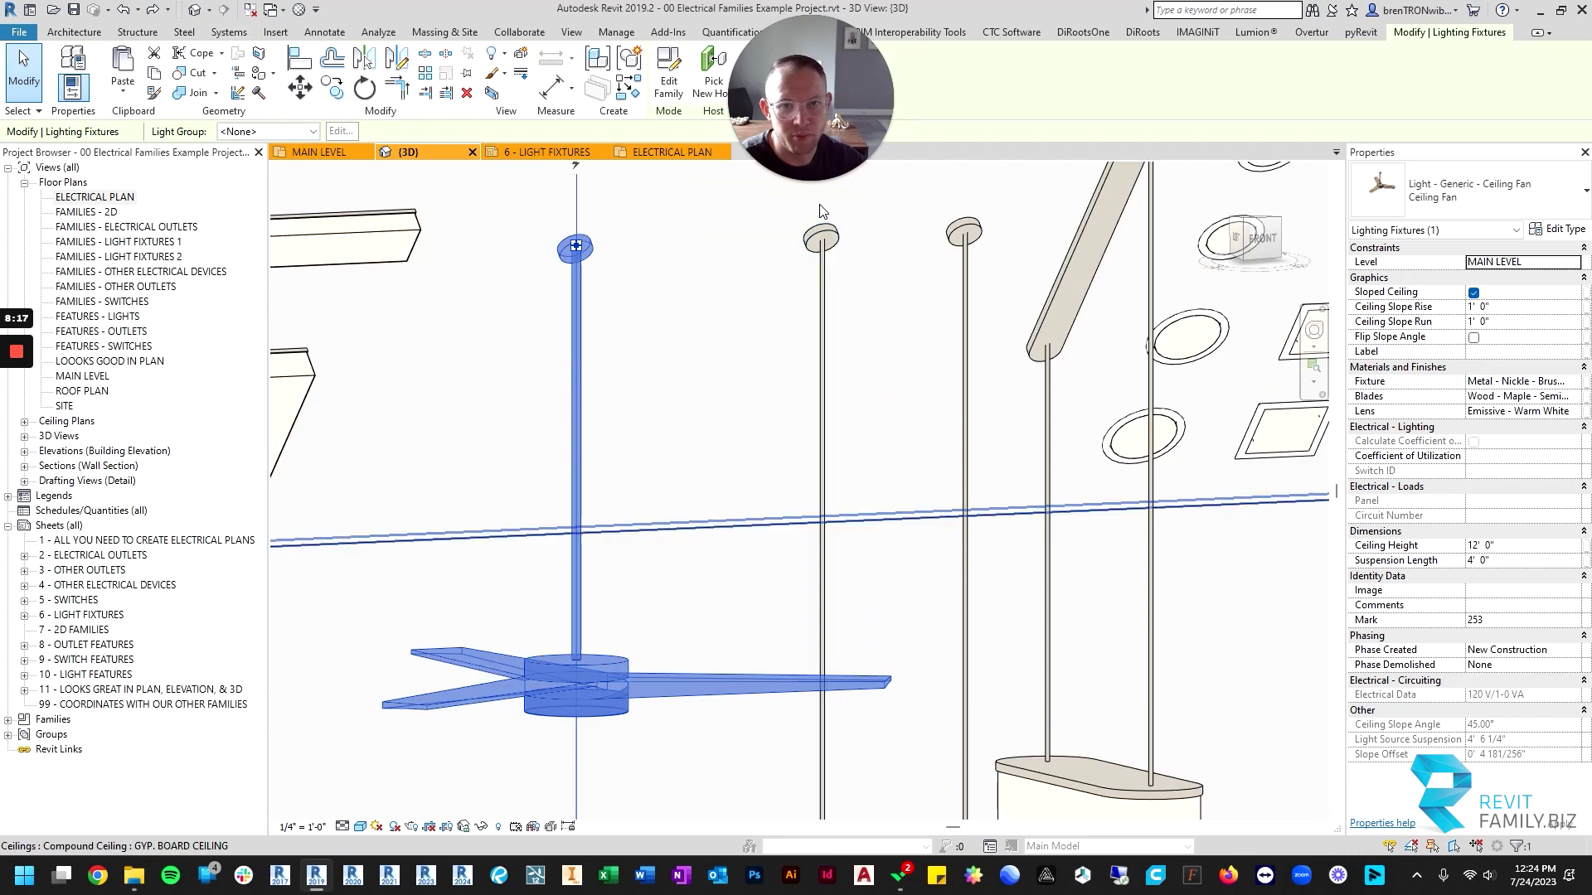
scroll(820, 219, "up", 4)
scroll(828, 286, "down", 5)
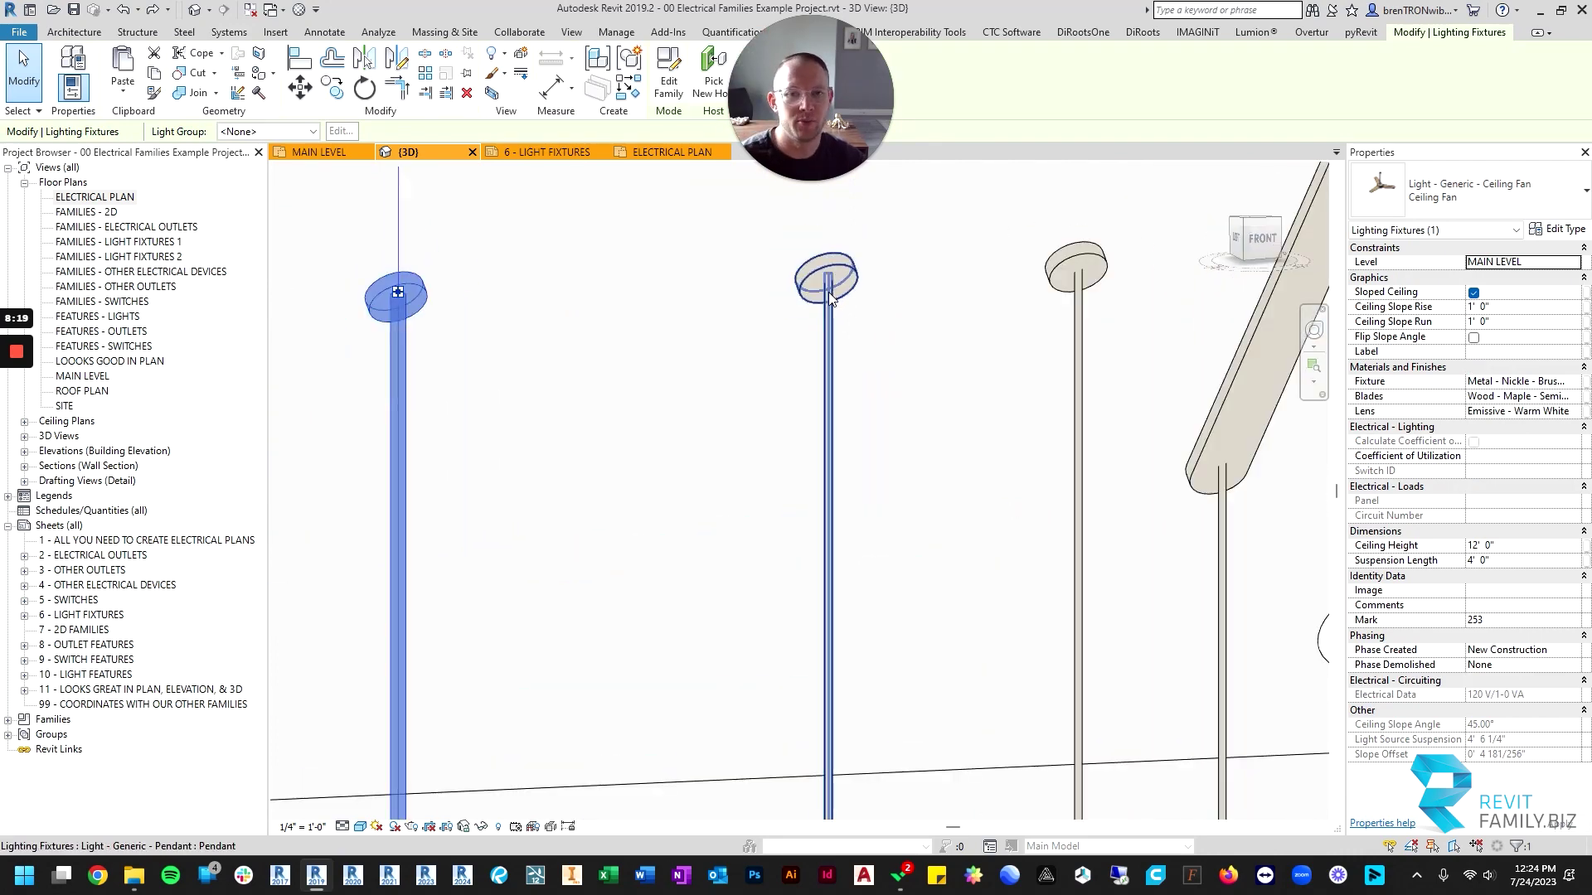
left_click(840, 408)
Inspect the properties of the 6" x 48" box light on the sloped ceiling.
scroll(862, 405, "down", 6)
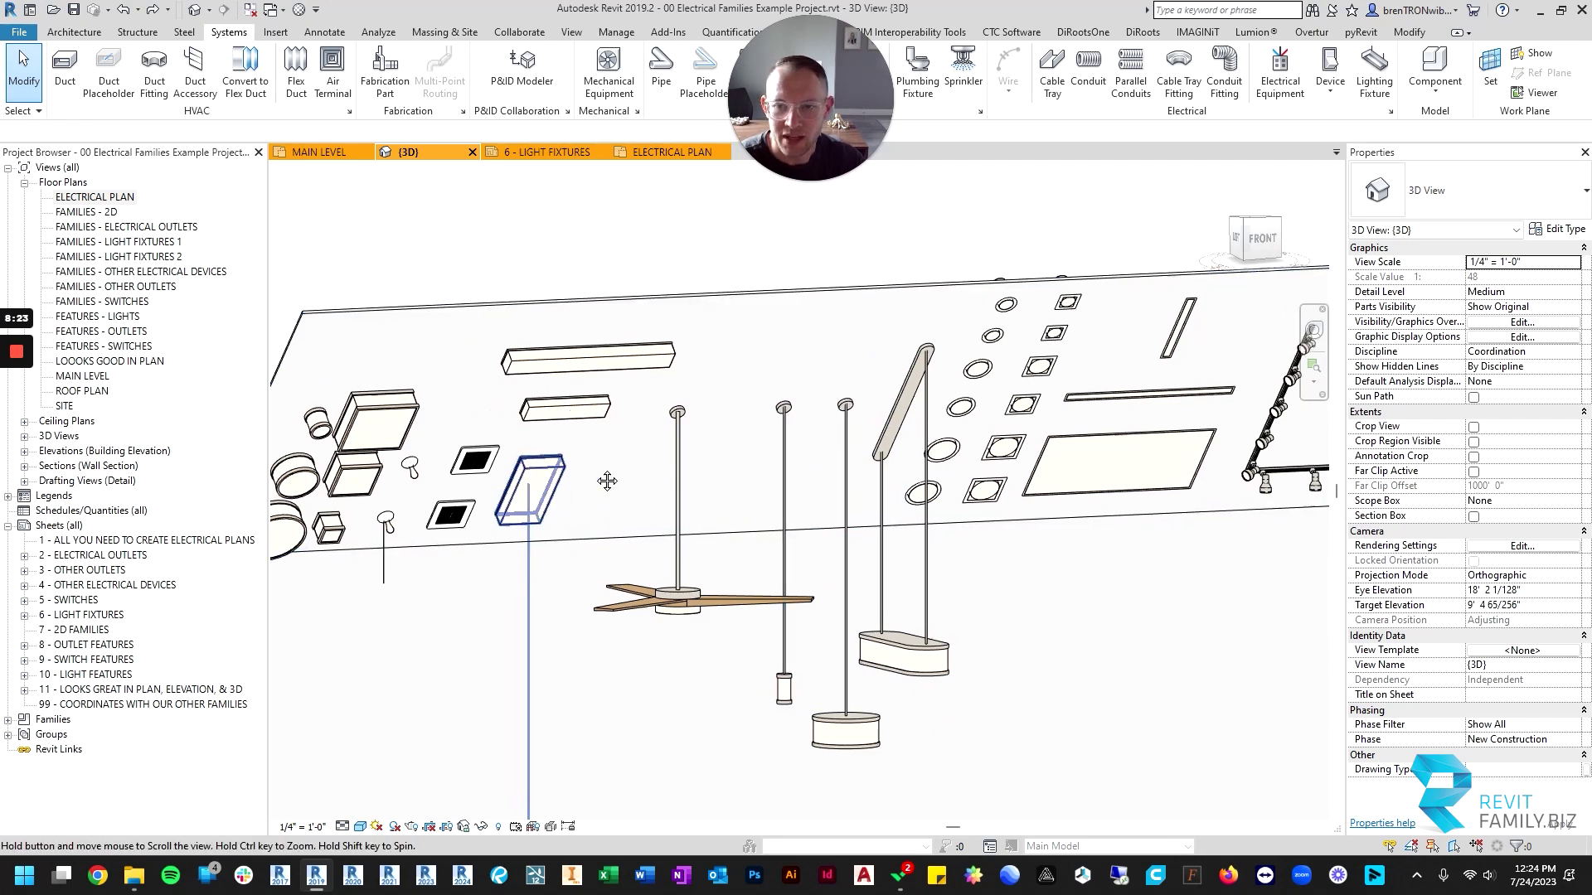
scroll(850, 385, "up", 3)
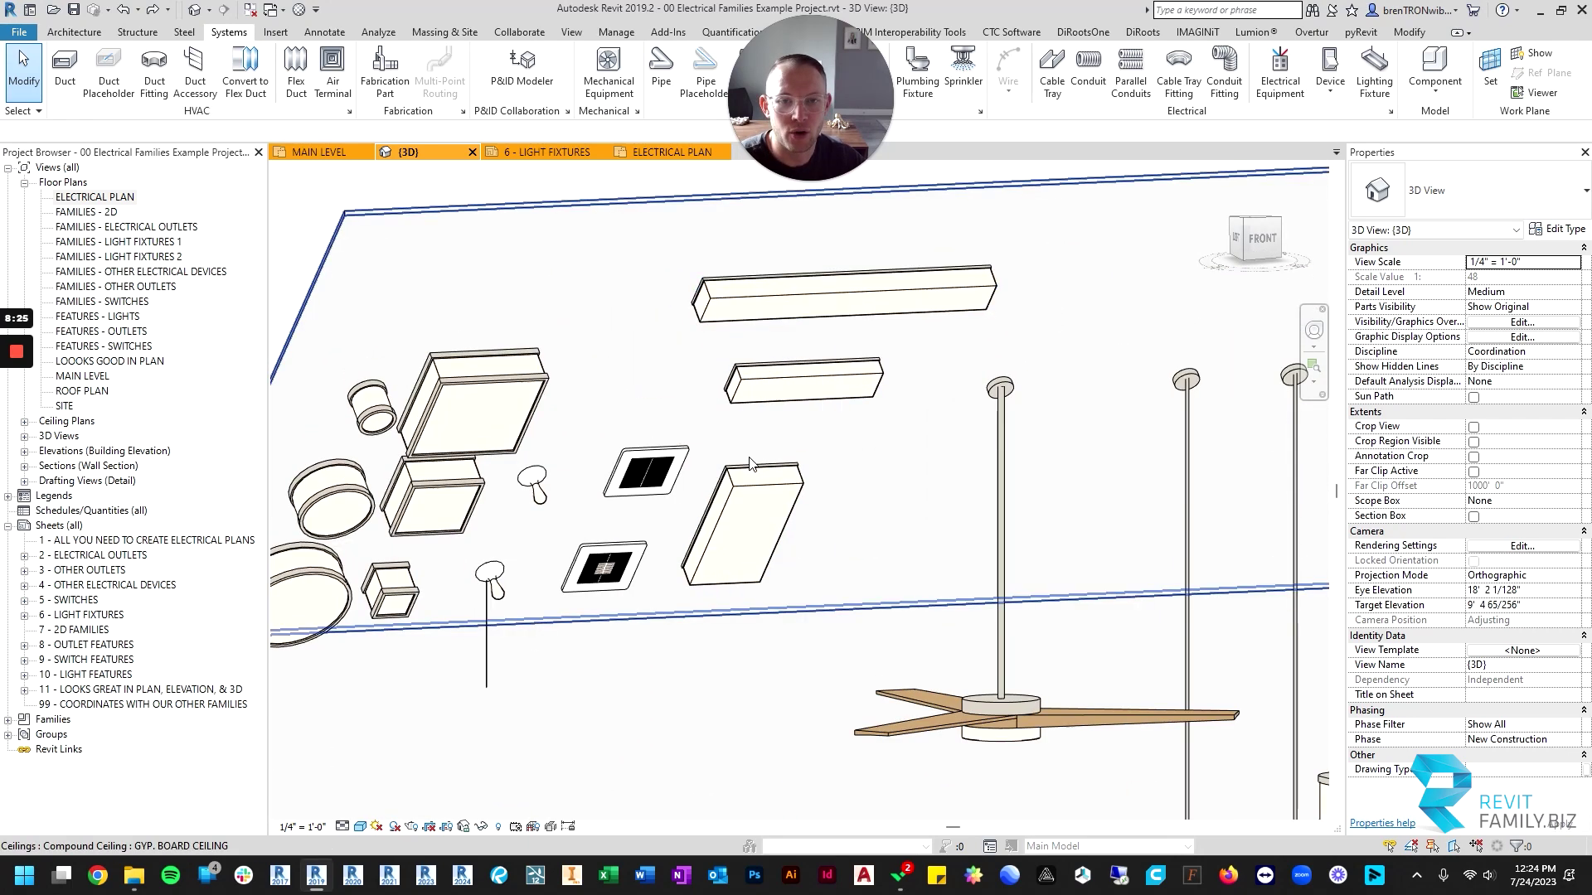
left_click(793, 295)
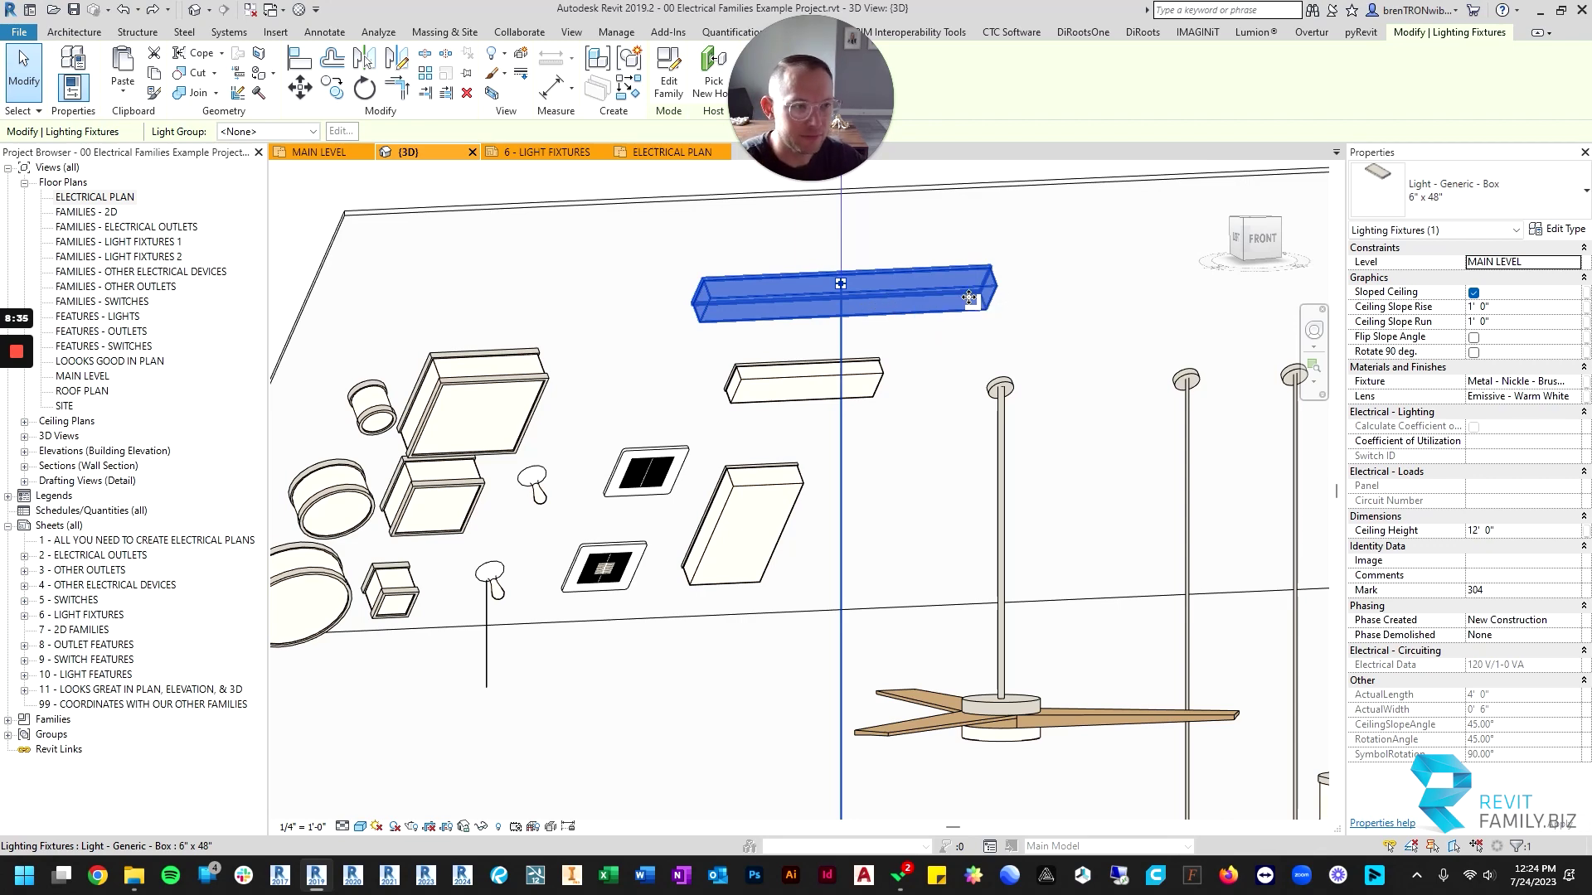
On the MAIN LEVEL plan, rotate the 24" x 2" recessed linear light in the upper generic lights row by 90°.
left_click(318, 151)
middle_click_drag(822, 609, 900, 546)
key("Escape")
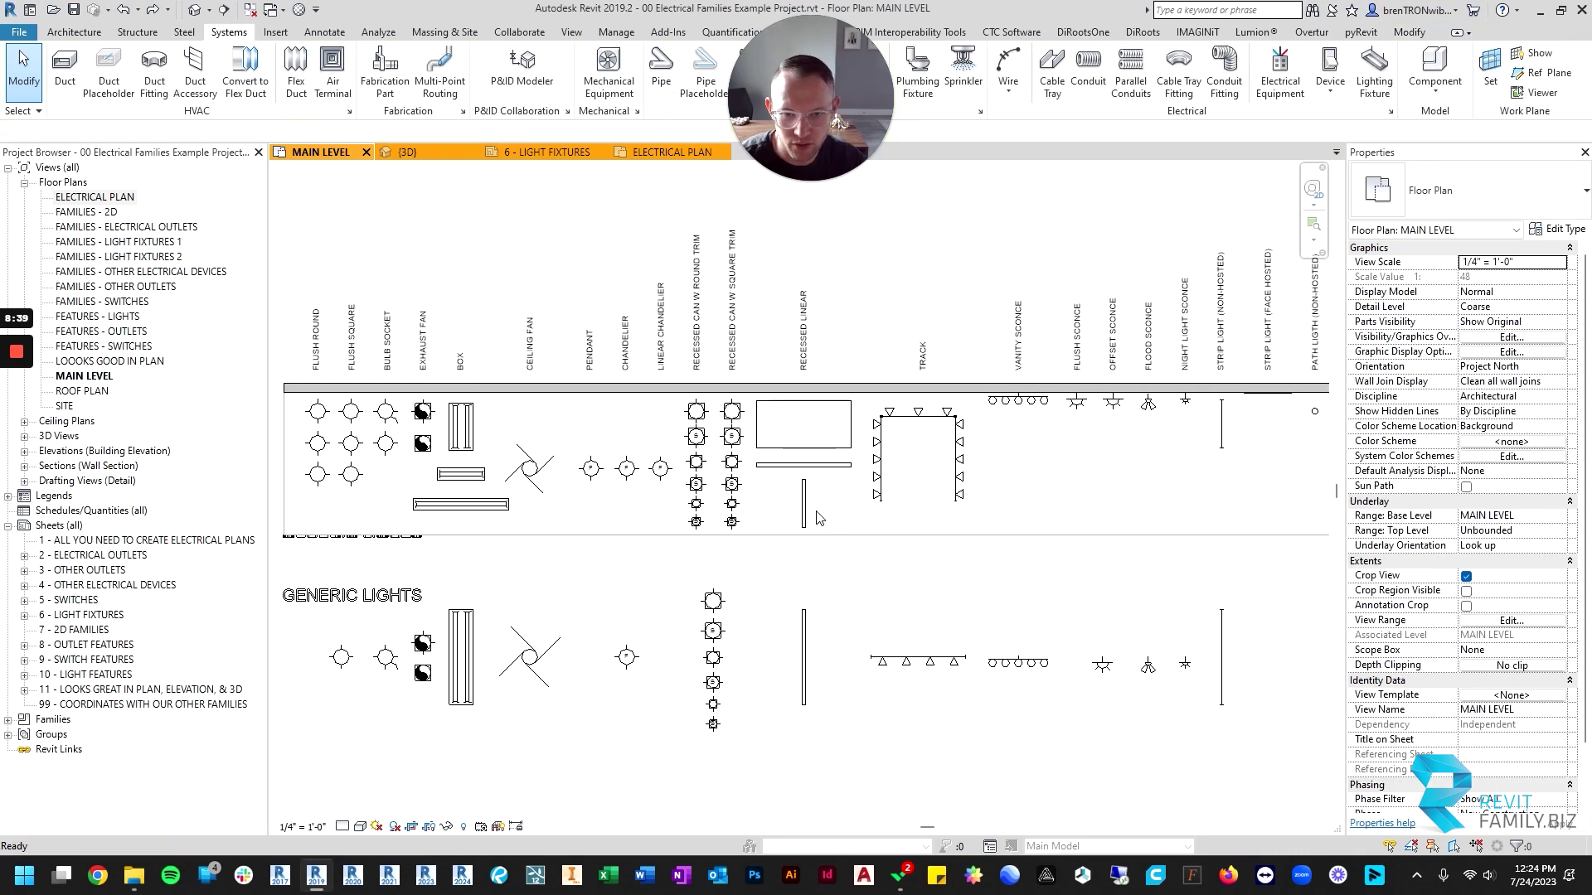
left_click(803, 499)
key("r")
key("o")
left_click(823, 491)
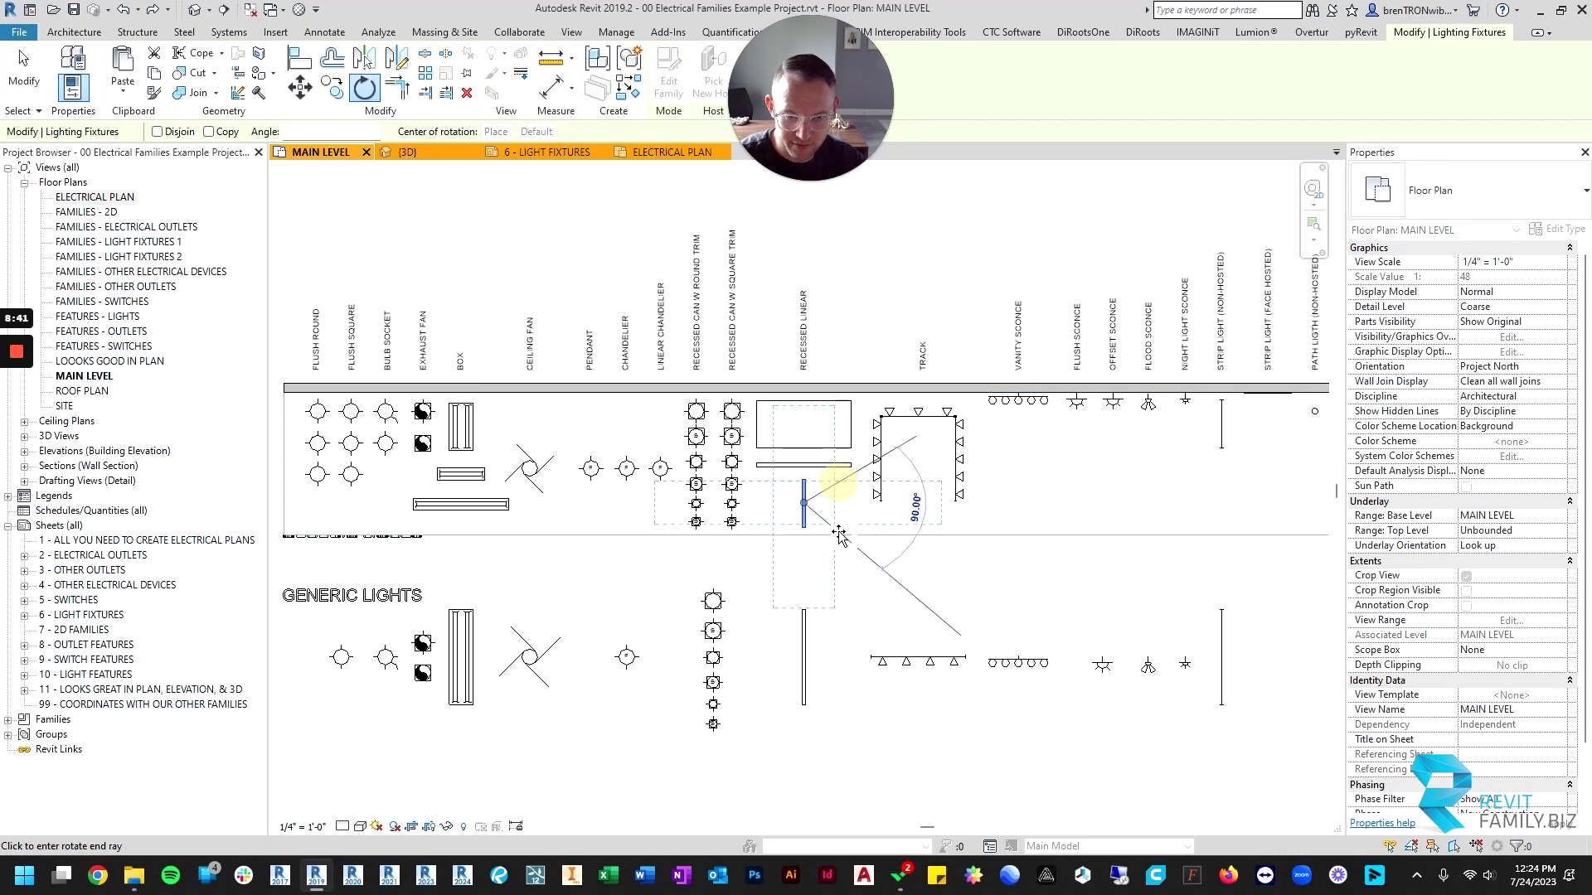
left_click(839, 535)
key("Escape")
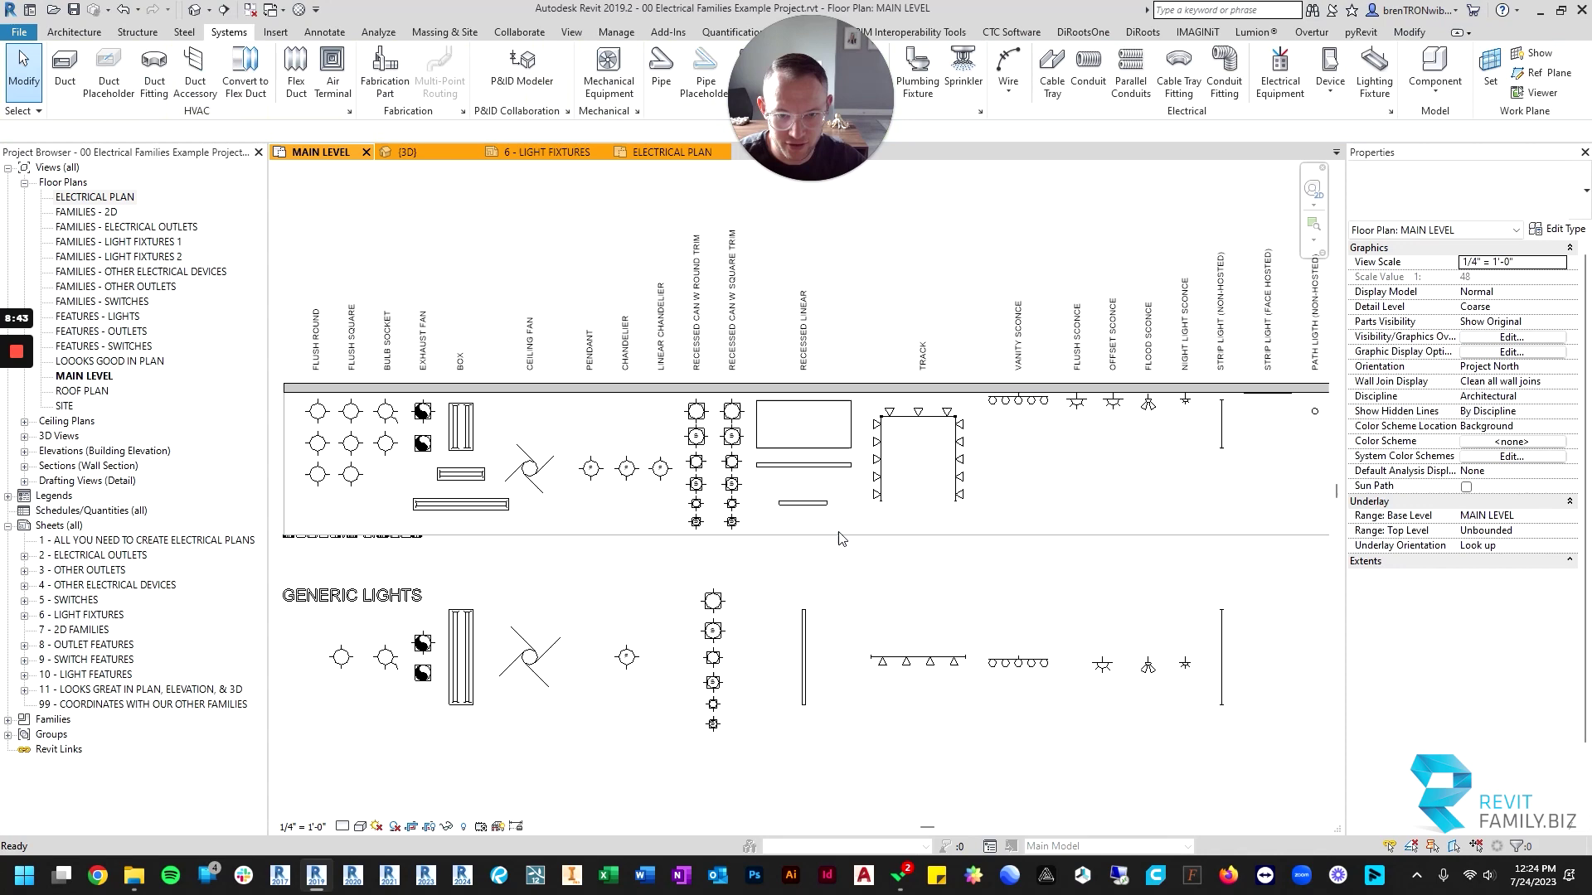
Inspect the rotated 24" x 2" recessed linear light's properties and its alignment with the sloped ceiling in the 3D view.
key("ctrl+Tab")
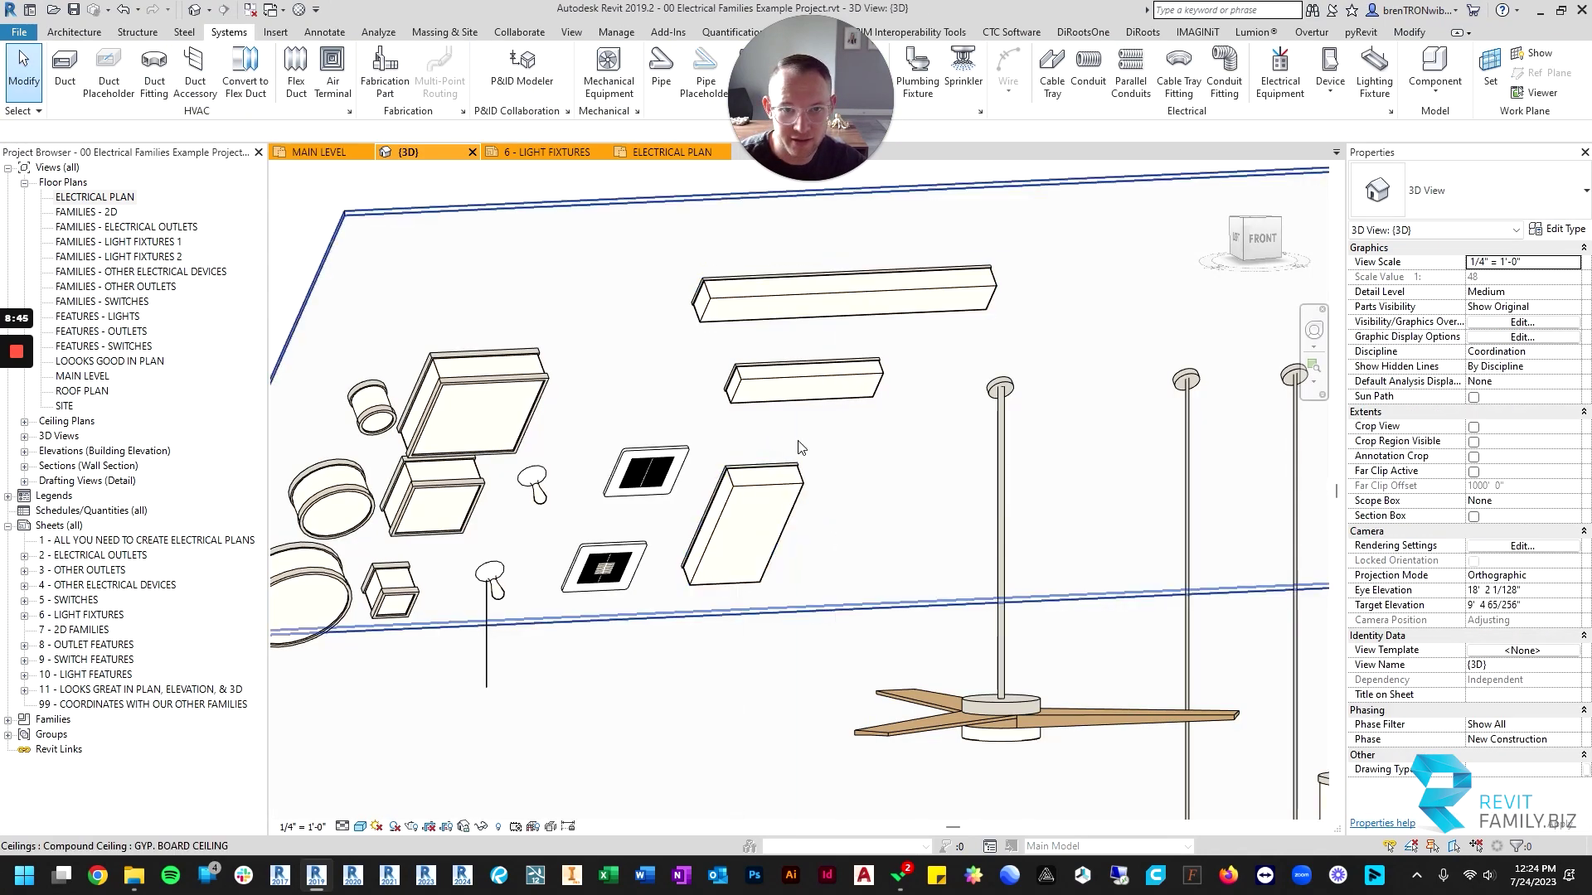
scroll(838, 401, "up", 3)
scroll(837, 401, "down", 3)
scroll(870, 373, "down", 2)
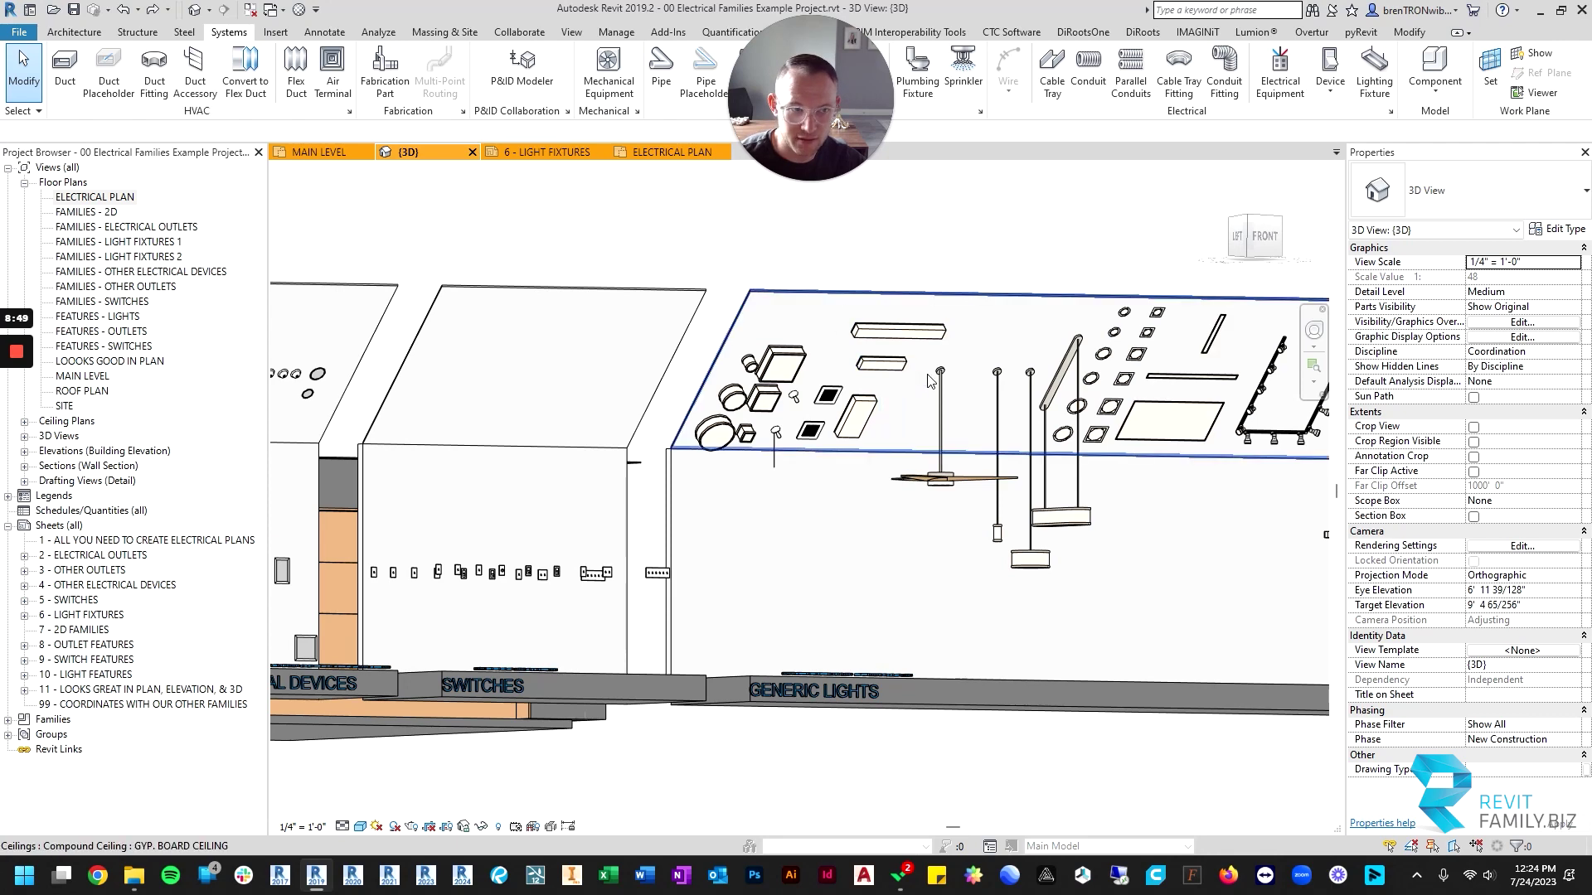
middle_click_drag(1057, 365, 780, 390)
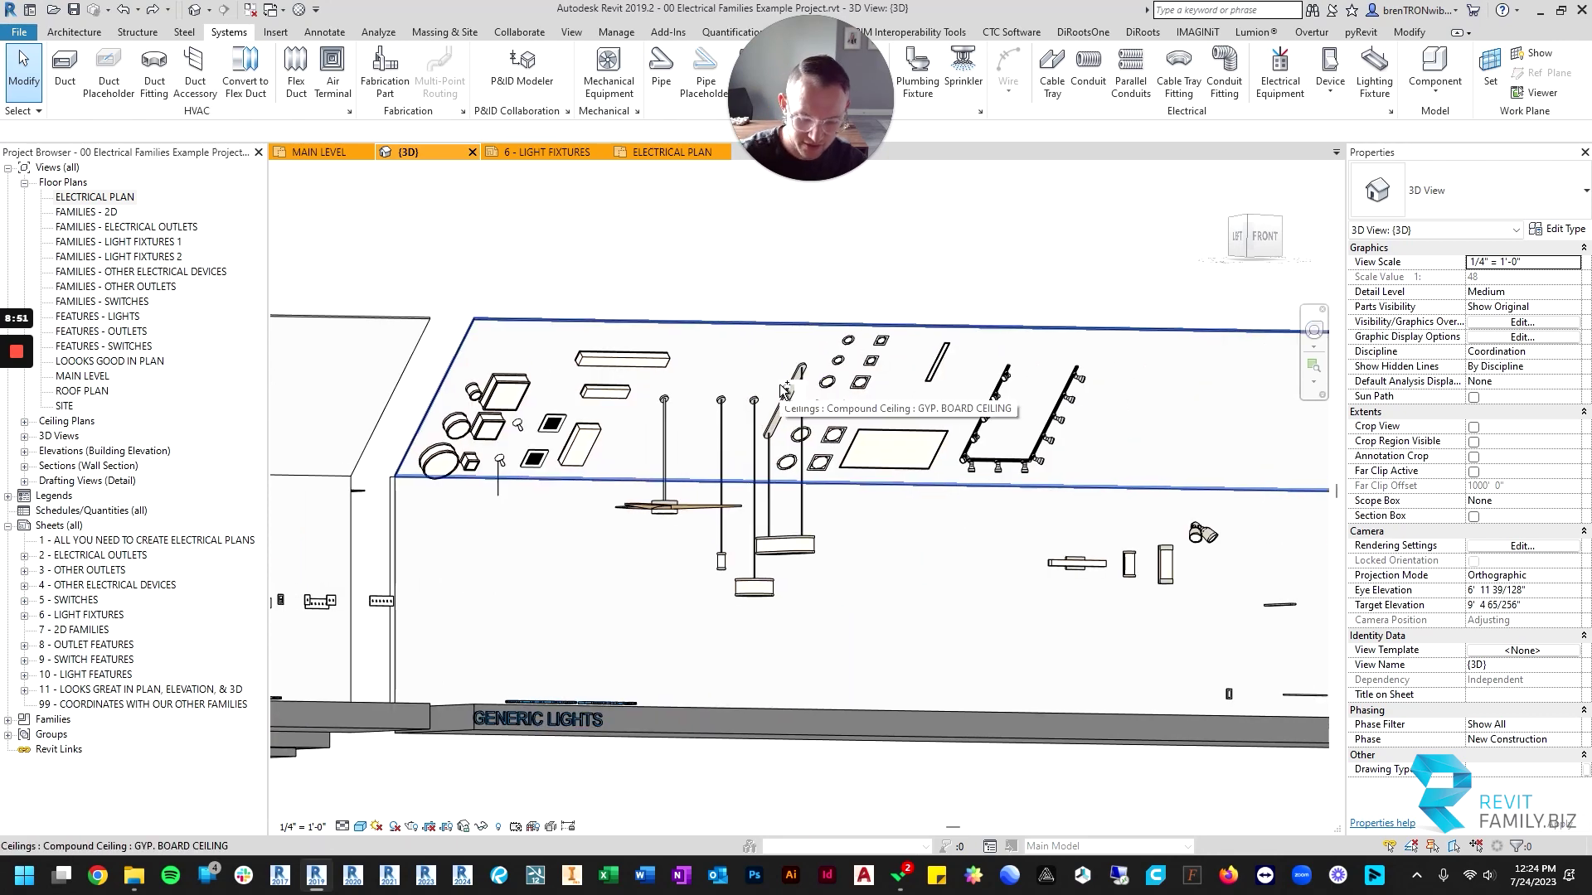
scroll(940, 368, "up", 5)
left_click(973, 395)
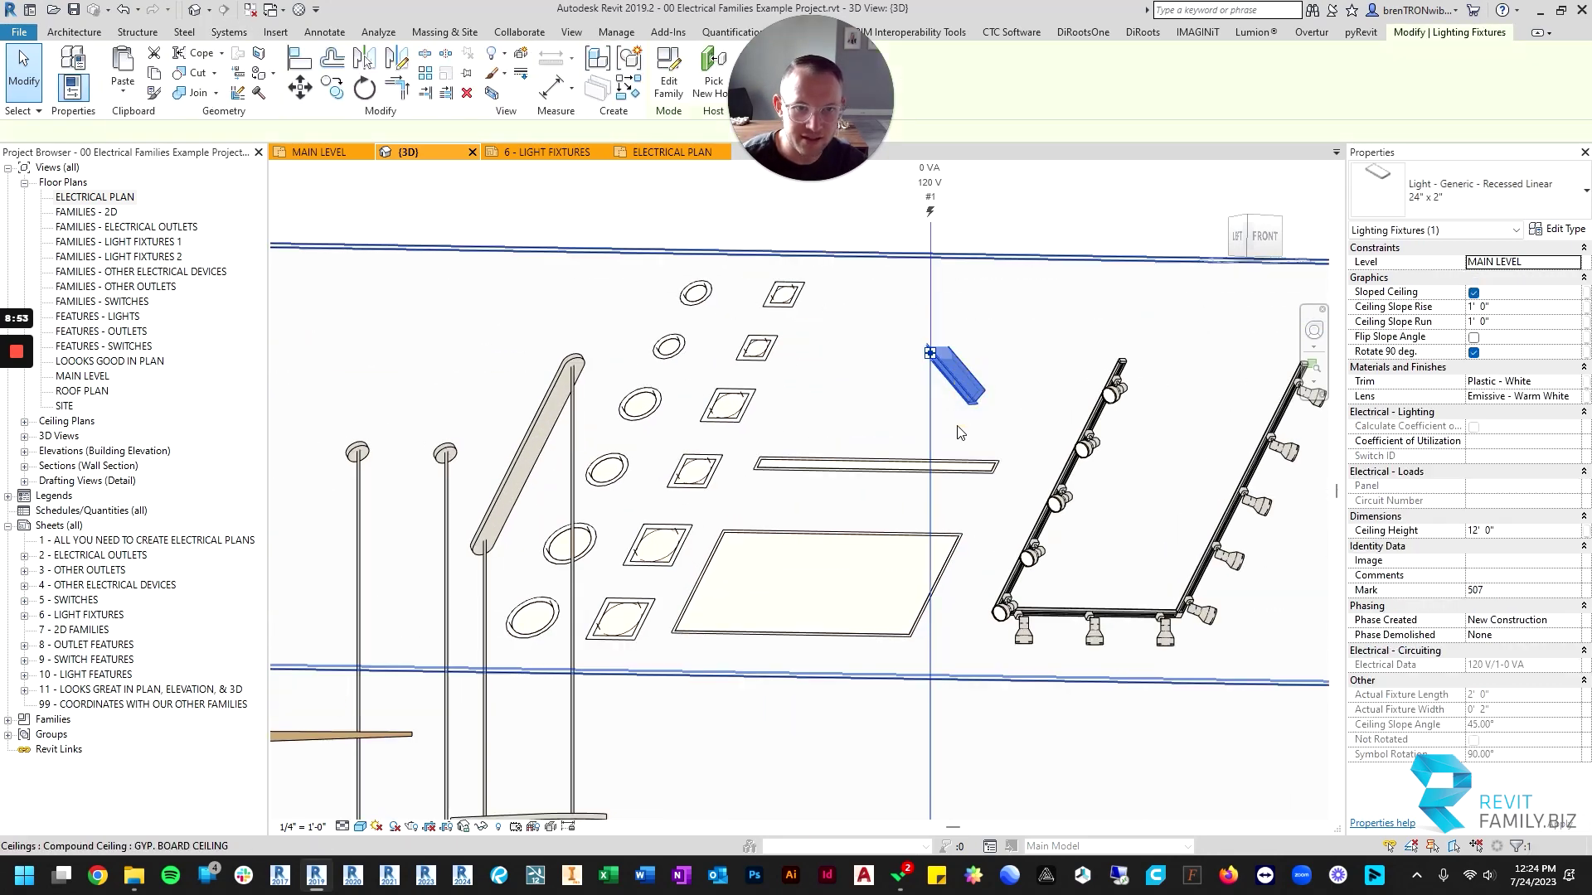
middle_click_drag(973, 396, 987, 491, "shift")
key("Escape")
scroll(995, 370, "up", 3)
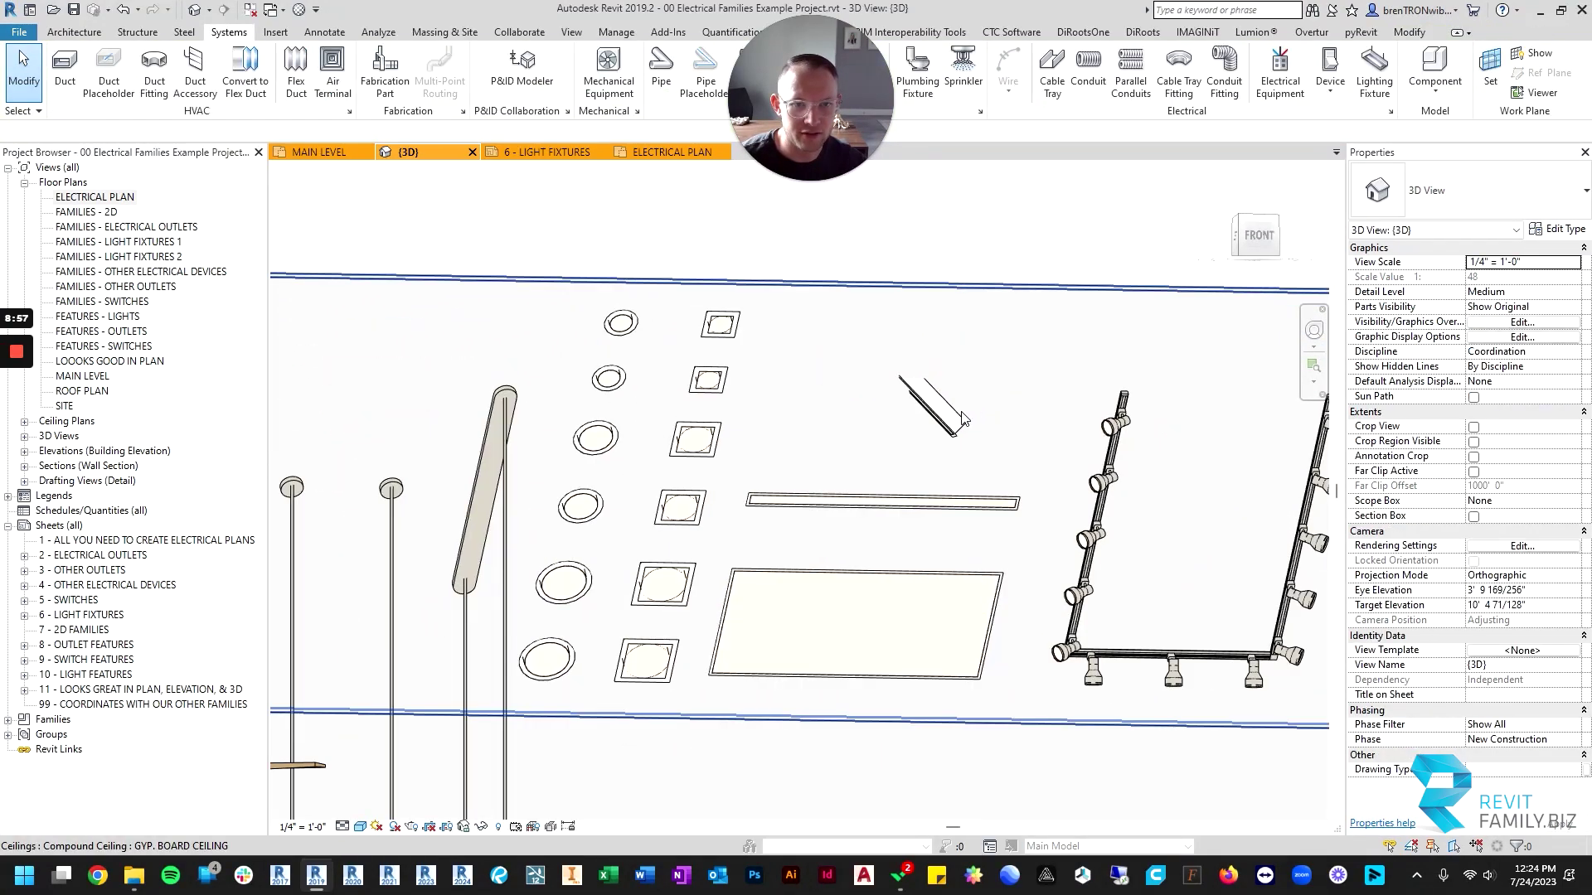
Undo the last rotation of the 24" x 2" recessed linear light and turn off its Rotate 90 deg. option.
key("ctrl+z")
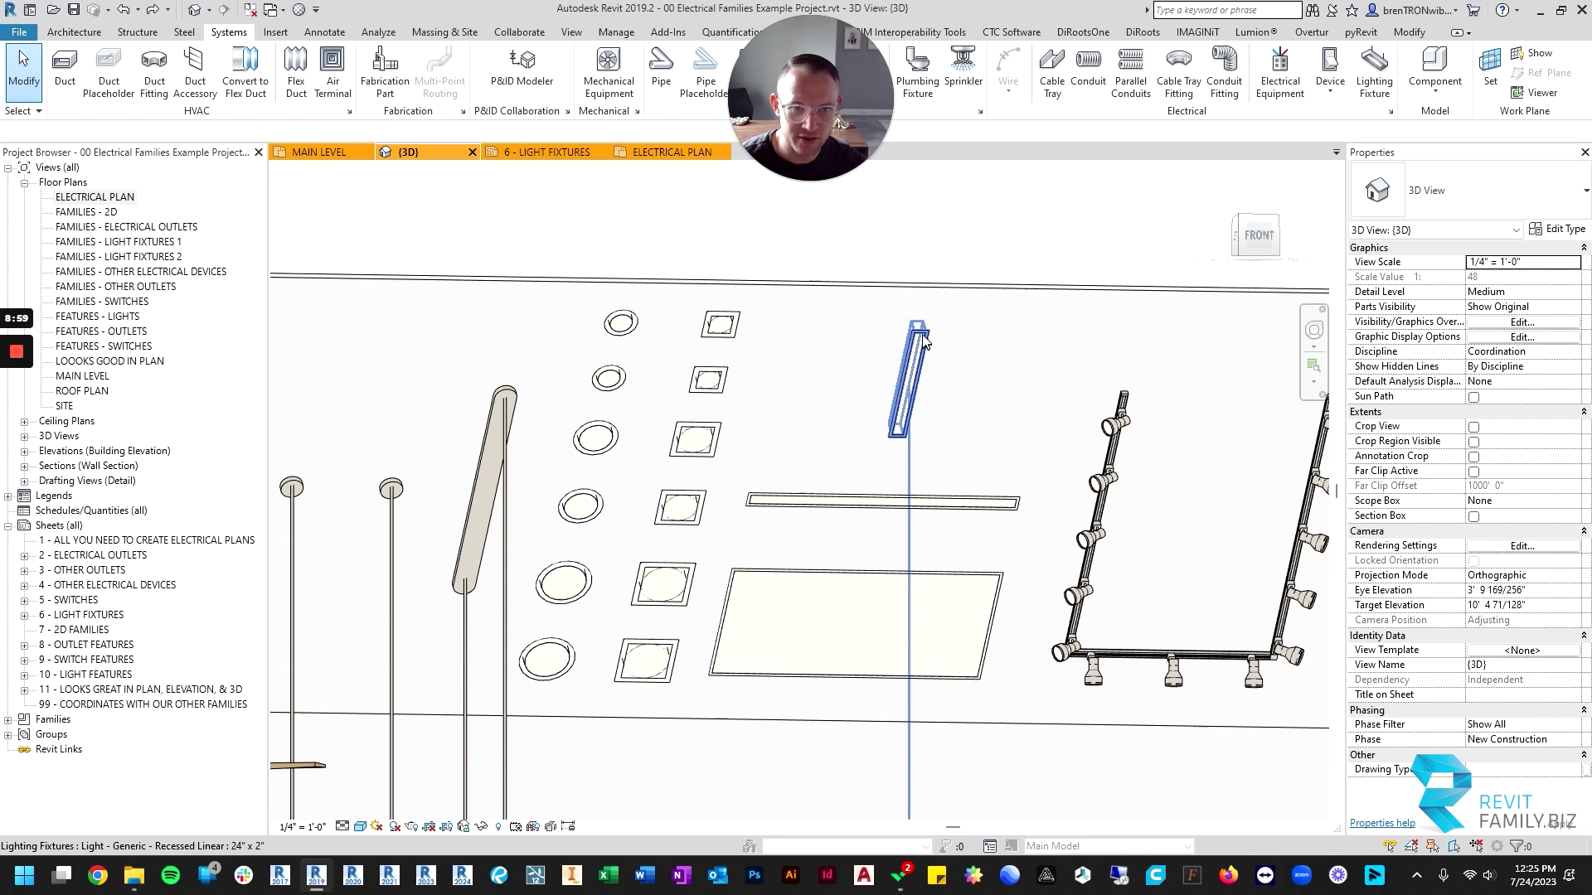
left_click(922, 337)
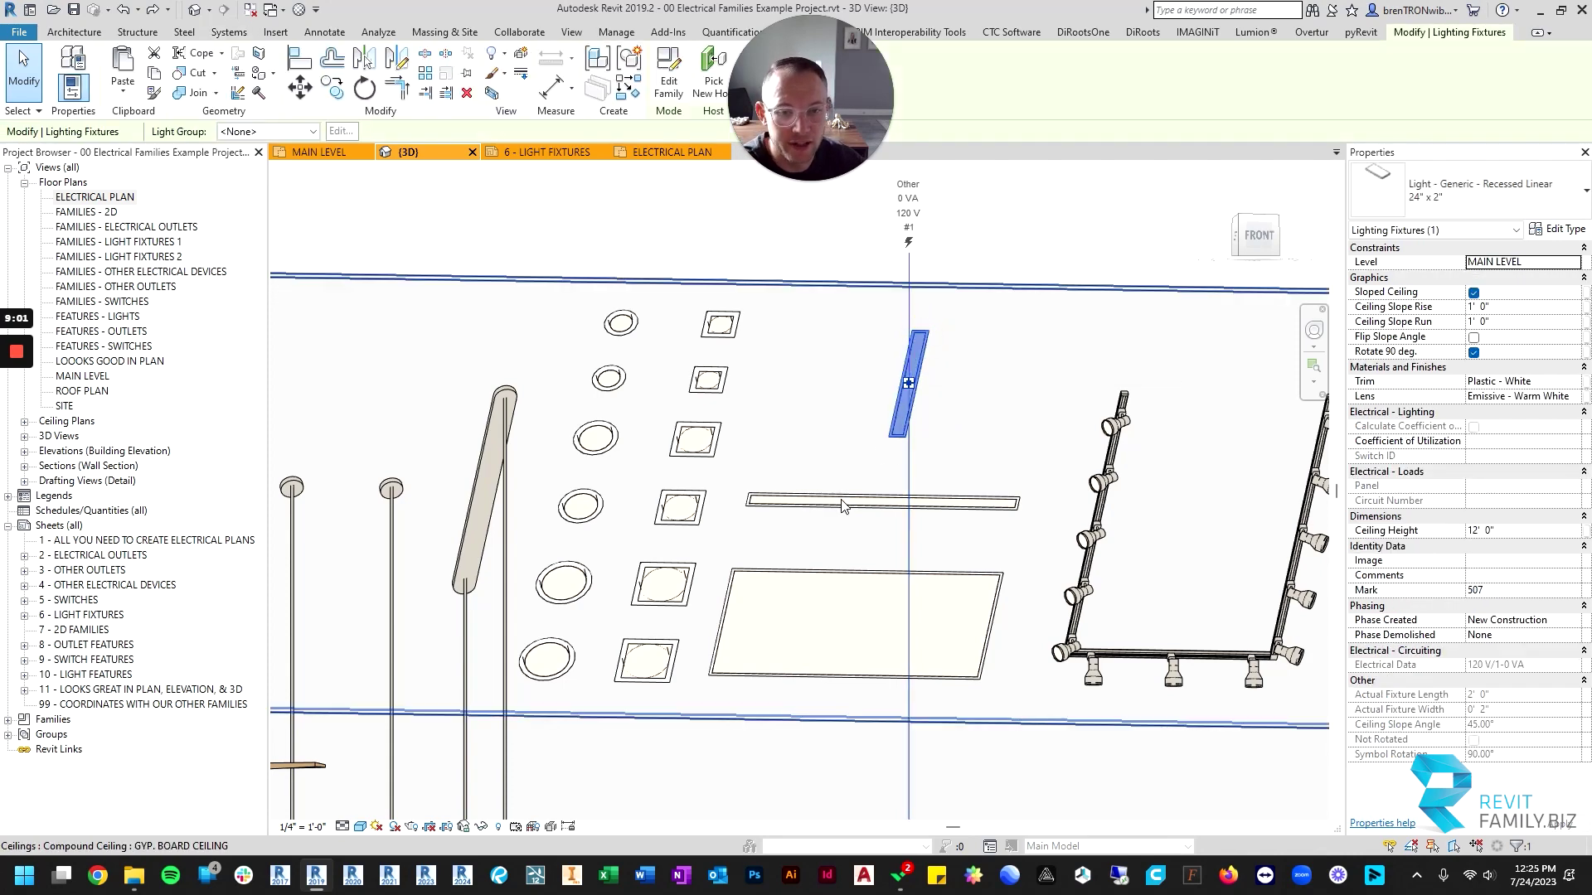
scroll(843, 501, "down", 2)
scroll(906, 465, "up", 1)
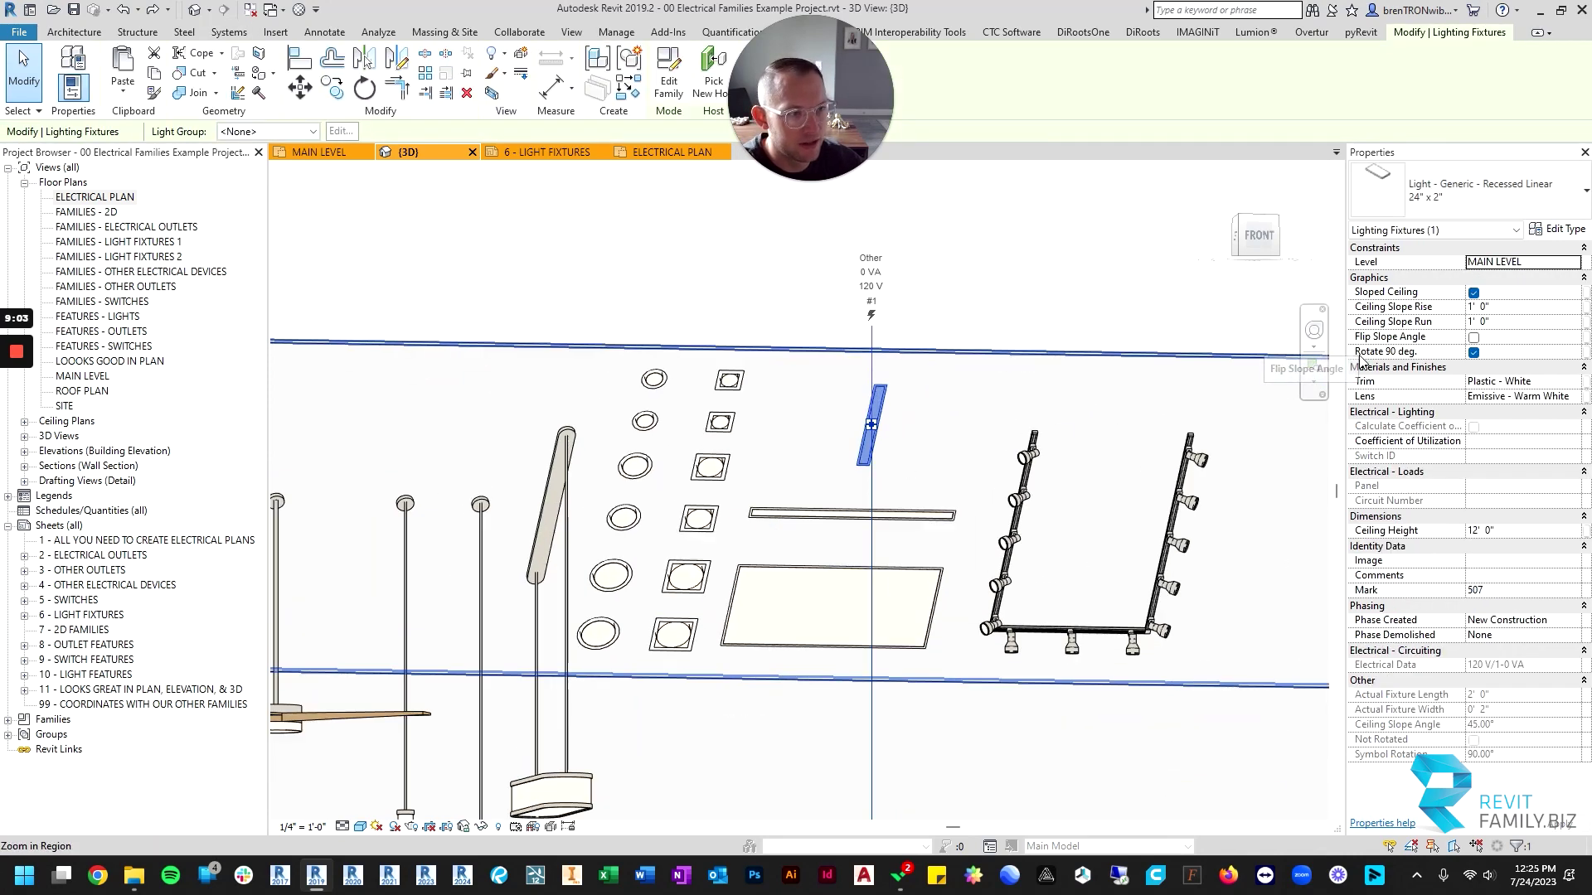
left_click(1473, 352)
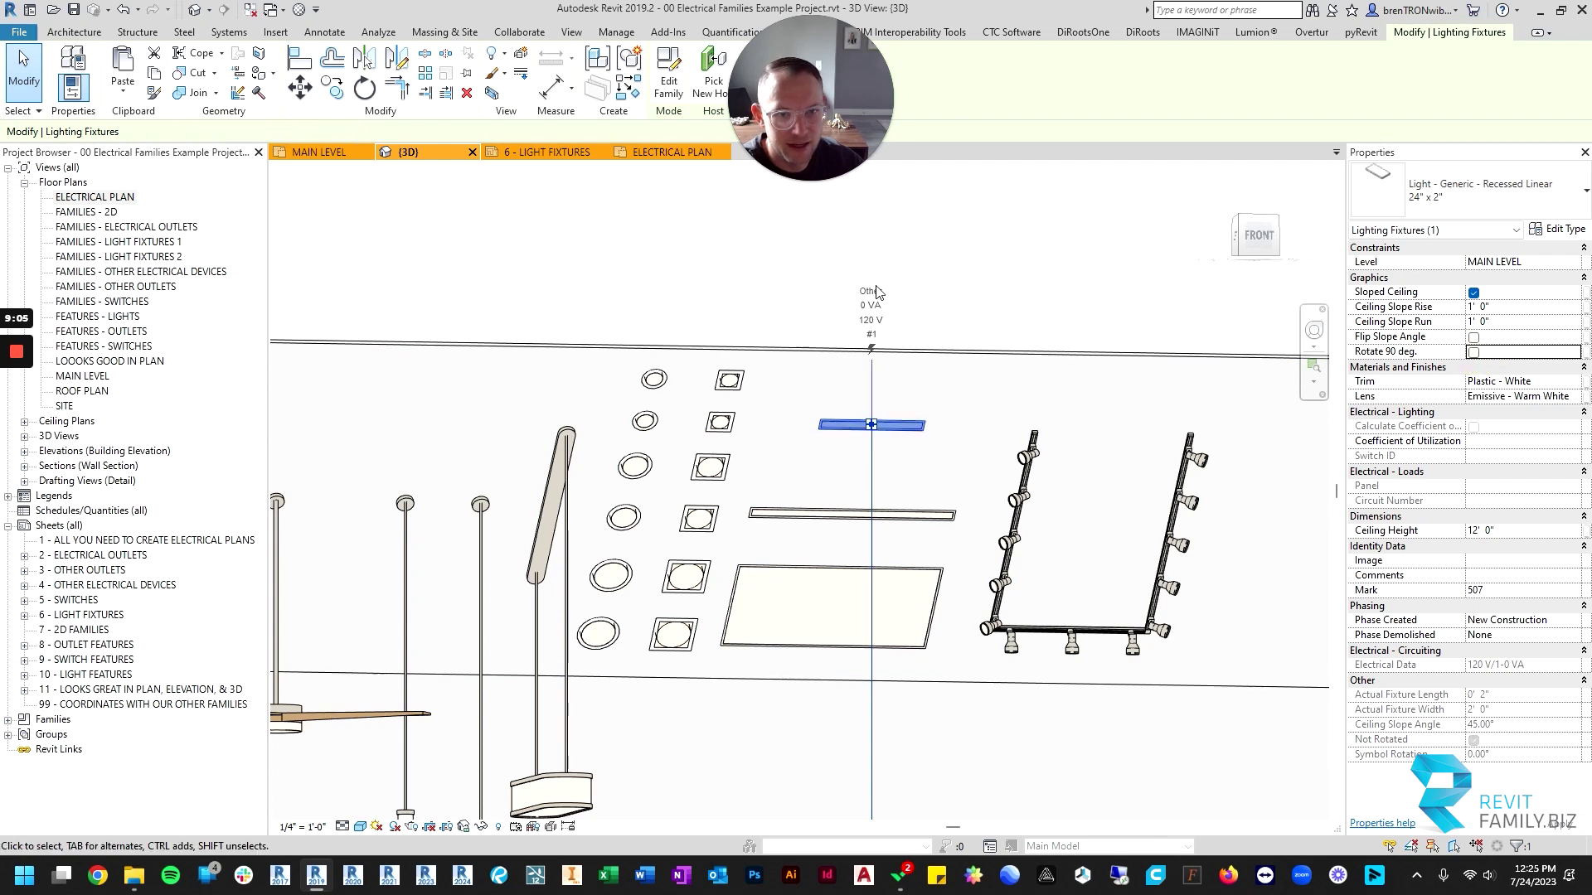
left_click(1060, 290)
scroll(883, 468, "up", 2)
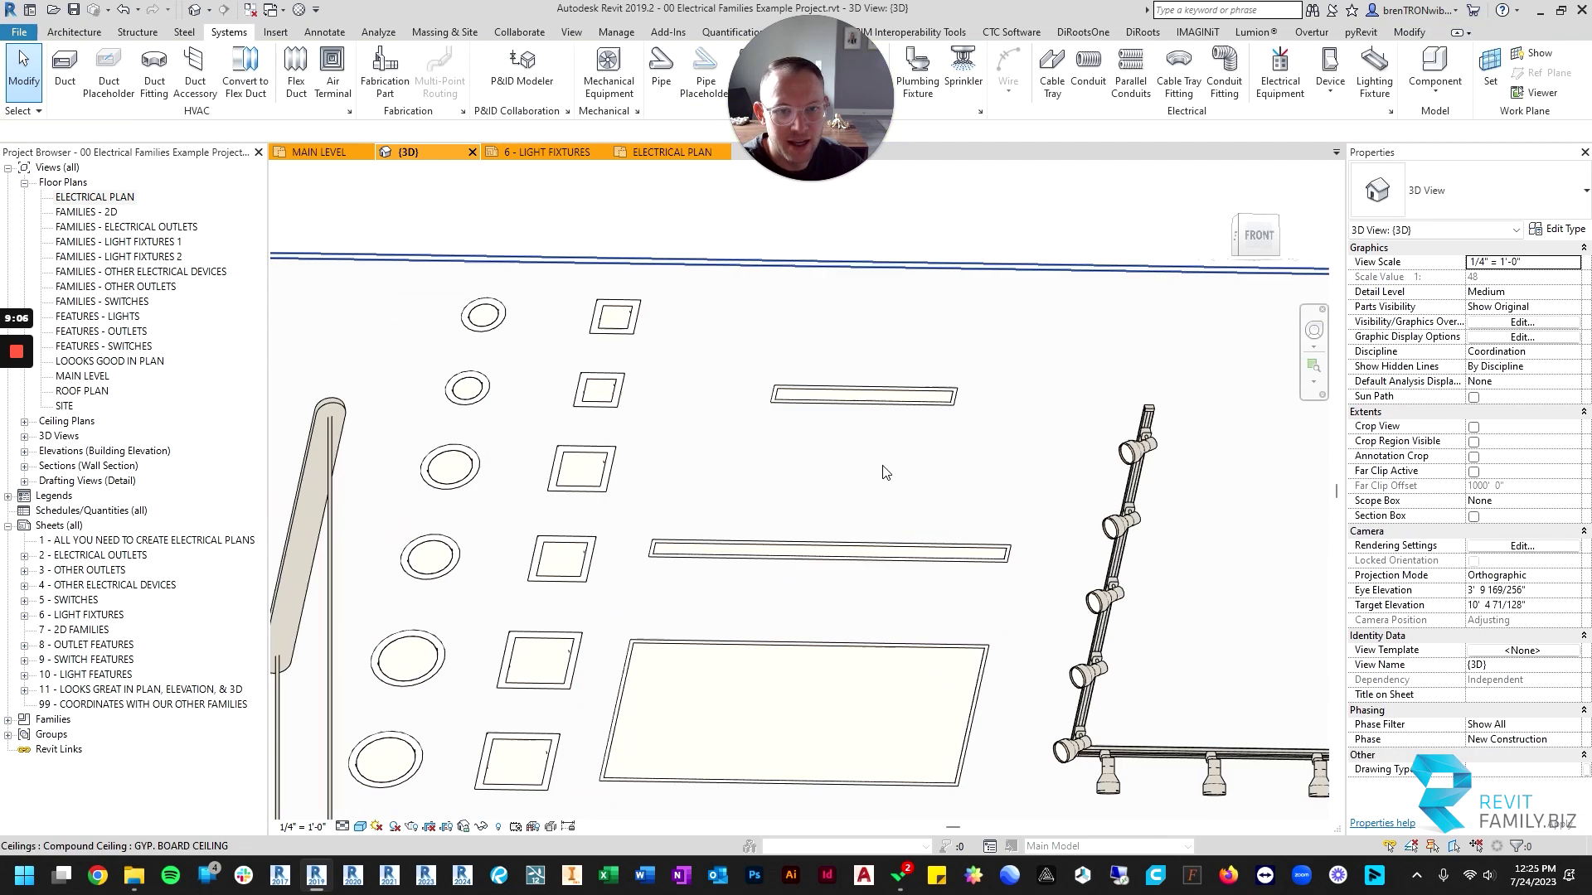
Turn the Rotate 90 deg. option of the 24" x 2" recessed linear light back on.
left_click(844, 393)
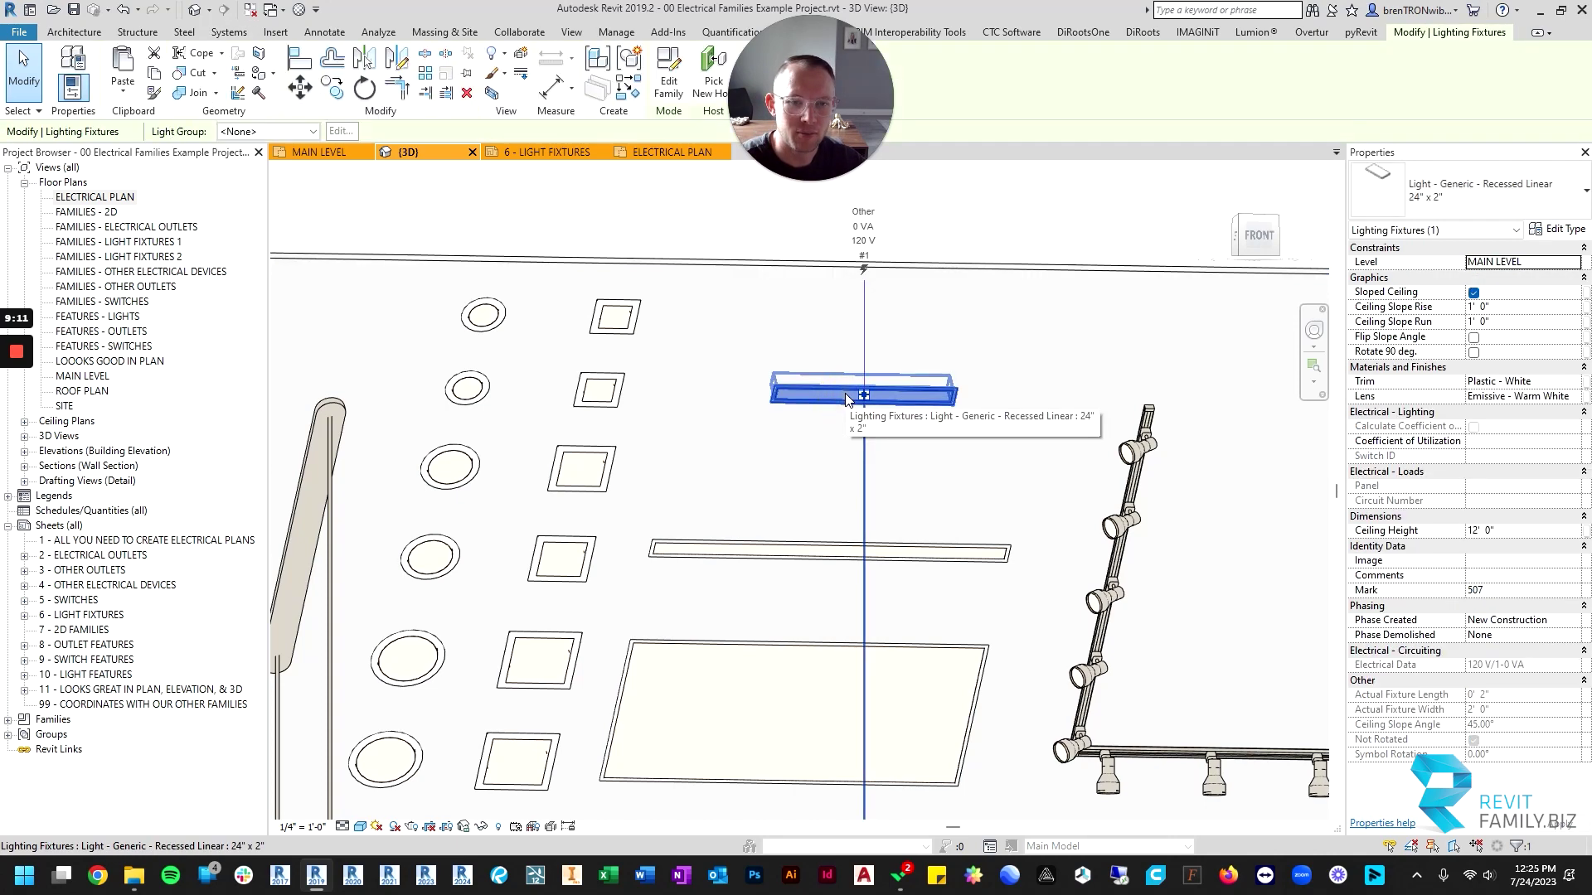
left_click(1473, 353)
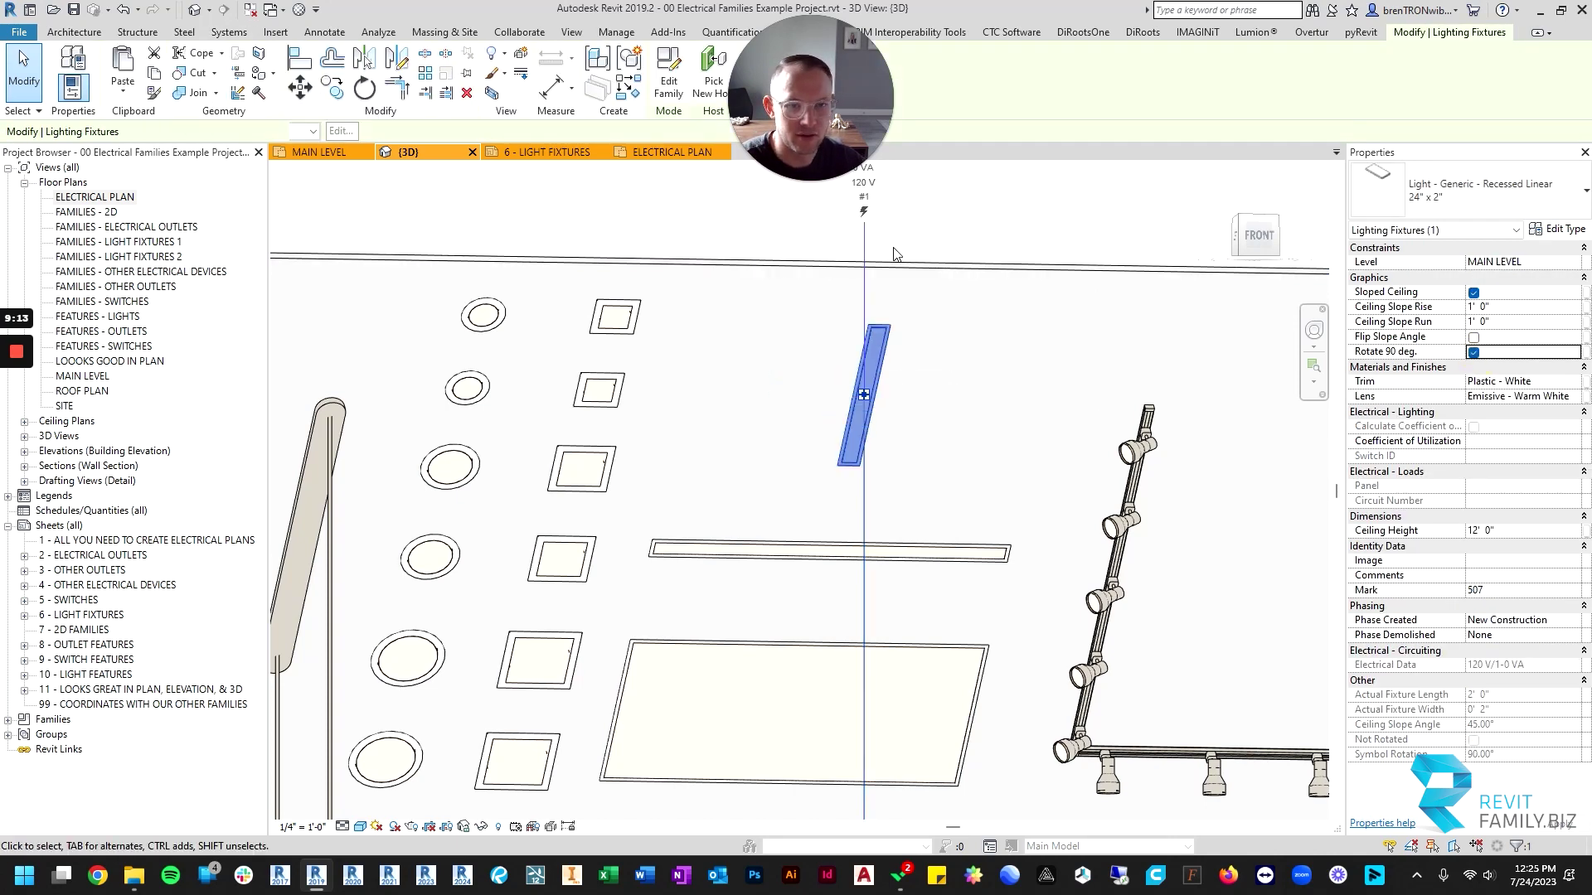
left_click(952, 240)
Turn off the linear chandelier pendant's Rotate 90 deg. option and inspect how its canopy sits on the sloped ceiling.
scroll(895, 524, "down", 5)
middle_click_drag(648, 543, 849, 643)
scroll(947, 468, "down", 1)
left_click(923, 421)
key("Escape")
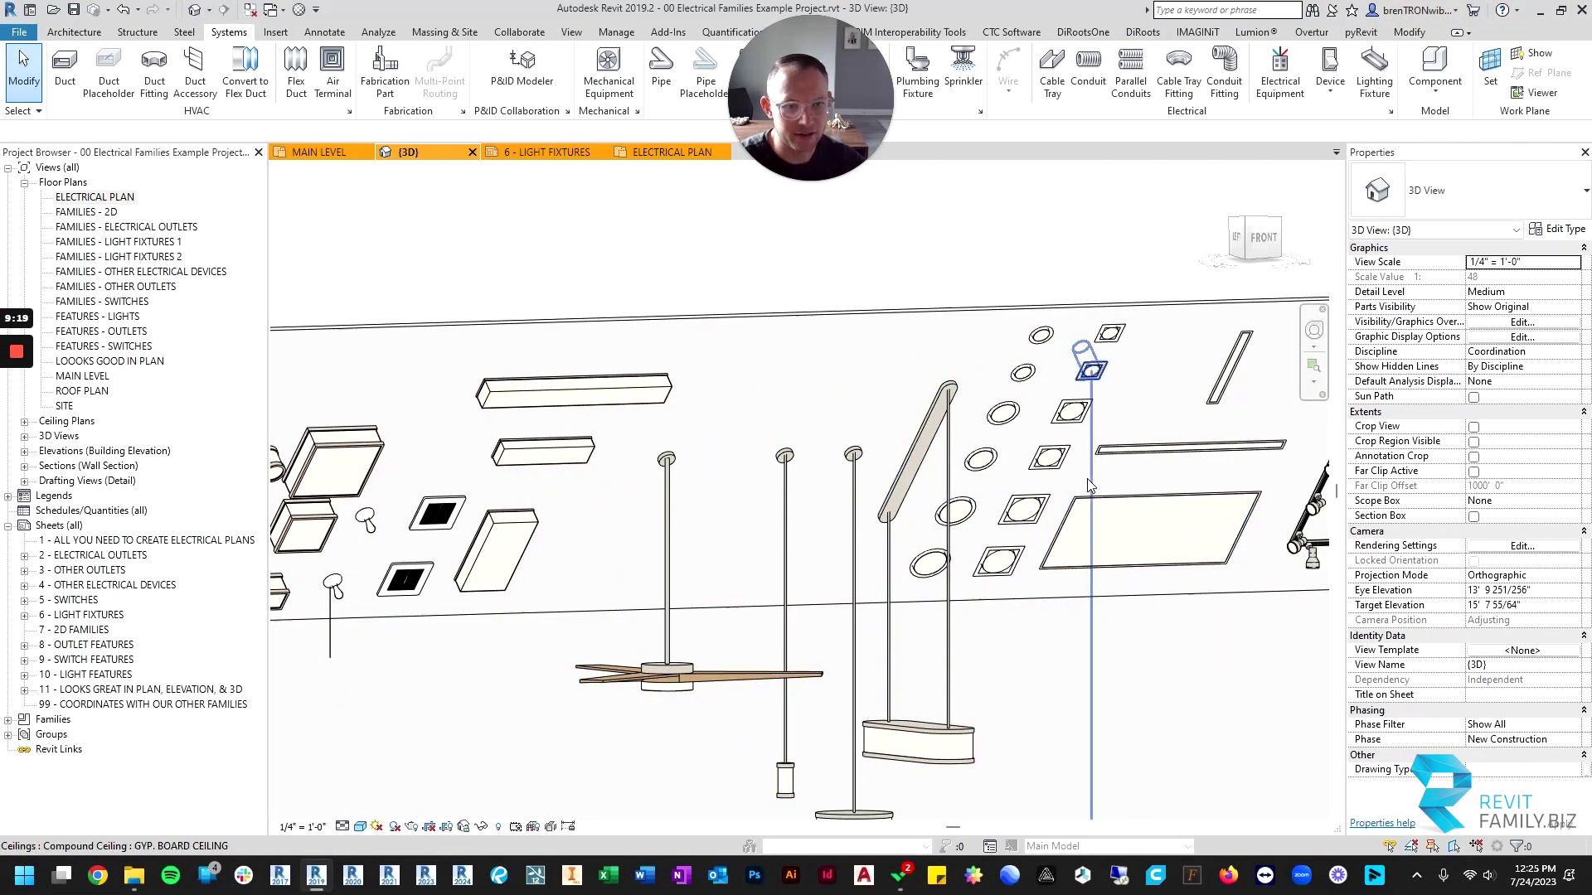
left_click(940, 423)
left_click(1466, 338)
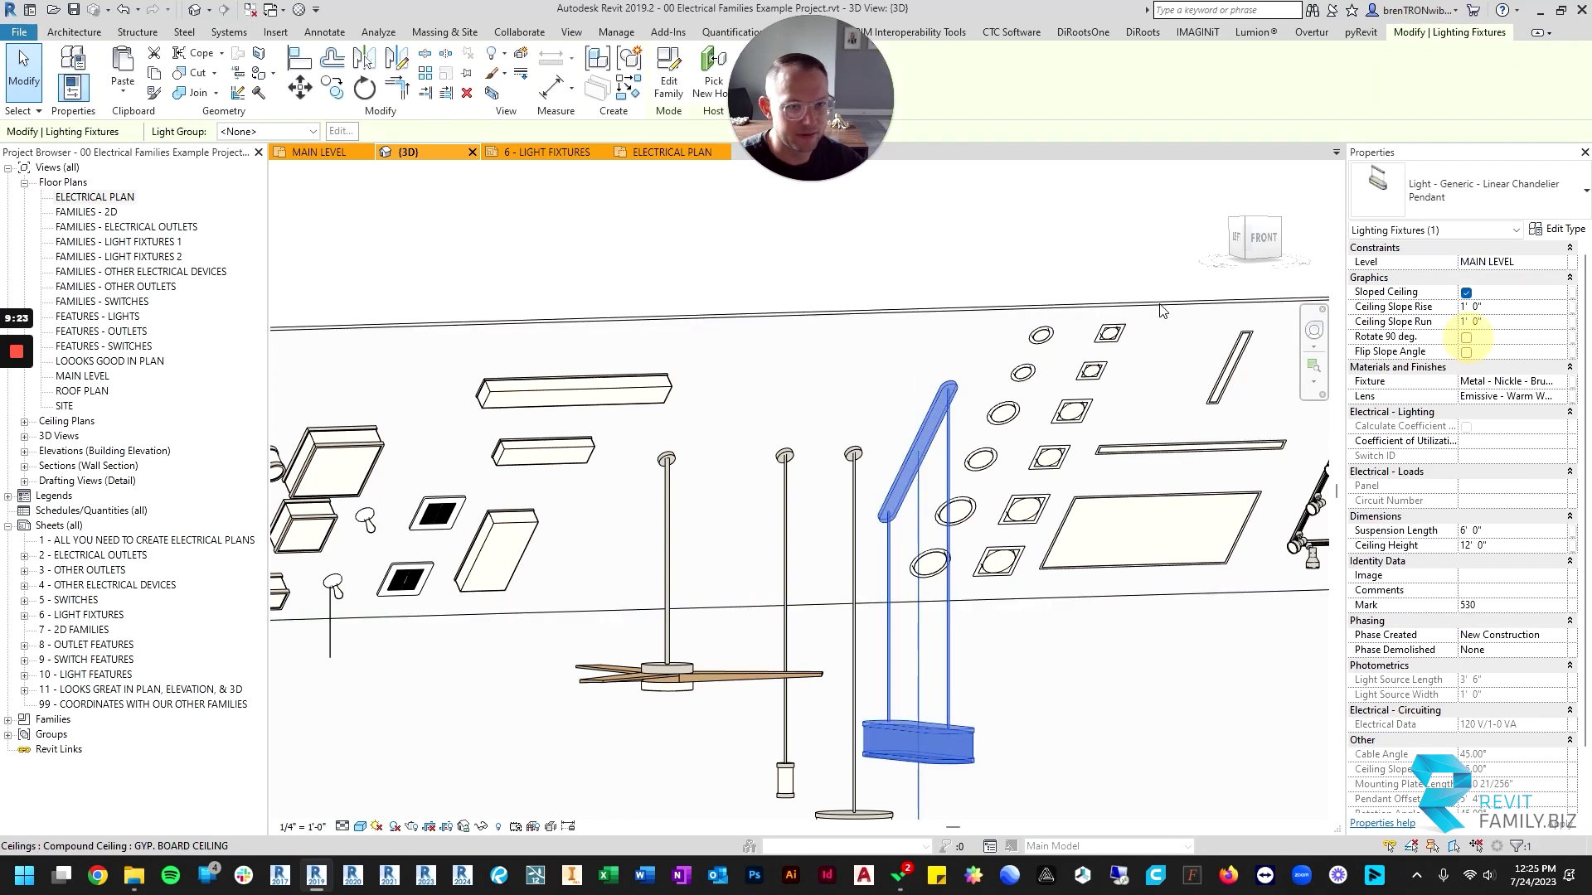
left_click(877, 254)
middle_click_drag(874, 625, 934, 615, "shift")
scroll(909, 485, "up", 5)
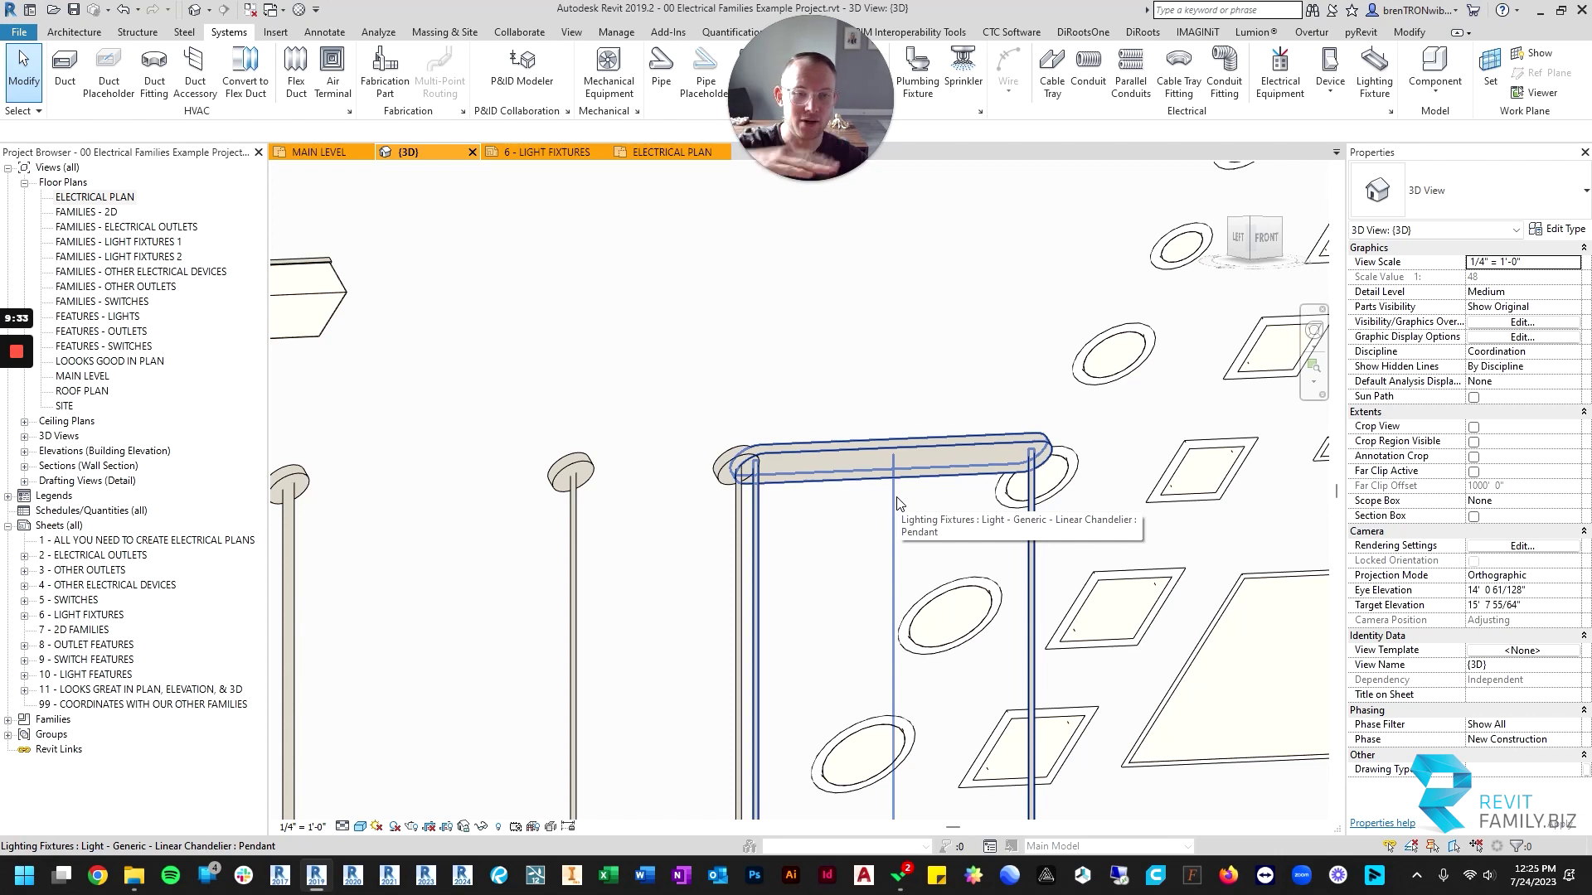
Turn the linear chandelier pendant's Rotate 90 deg. option back on.
scroll(897, 503, "down", 5)
middle_click_drag(900, 507, 967, 565, "shift")
left_click(967, 565)
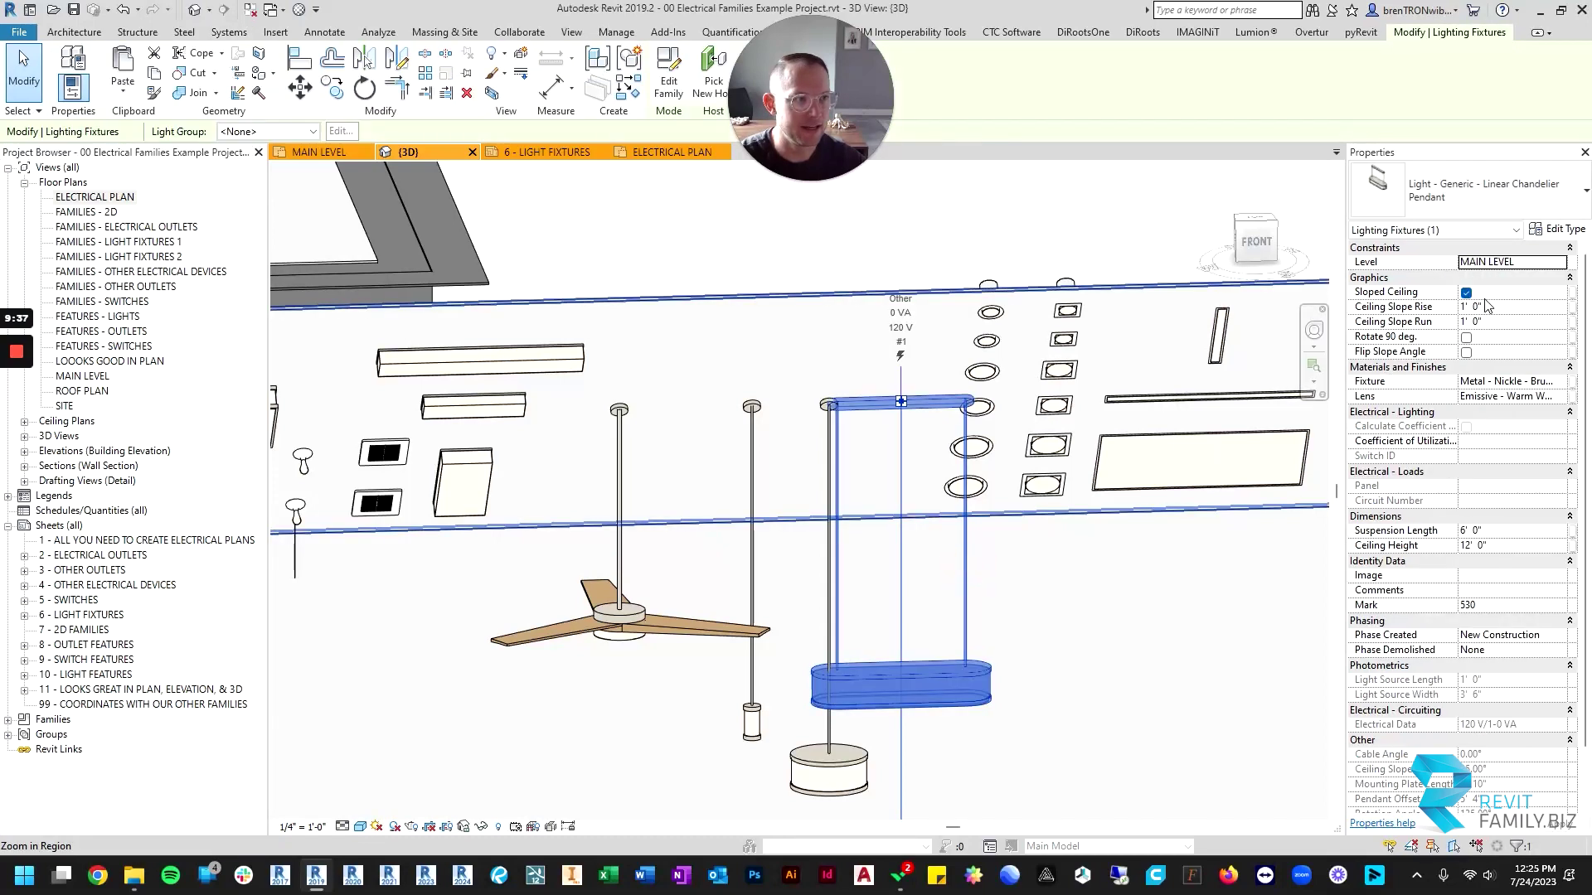
left_click(1466, 336)
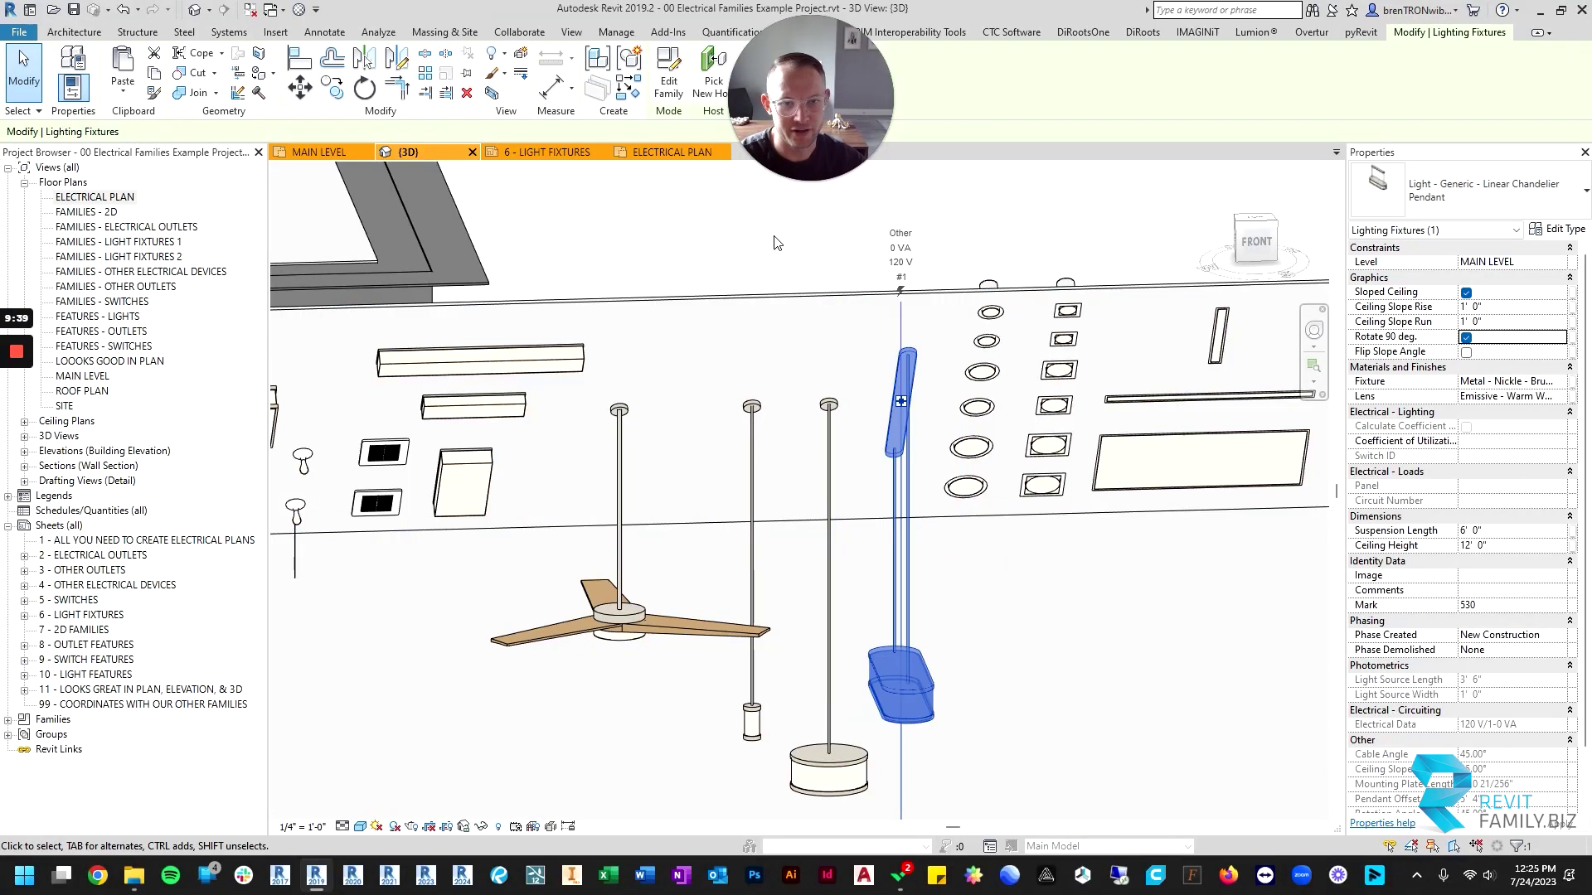
key("Escape")
Examine the whole generic lights display on the sloped ceiling and wall in the 3D view.
middle_click_drag(680, 513, 687, 557, "shift")
scroll(686, 557, "down", 3)
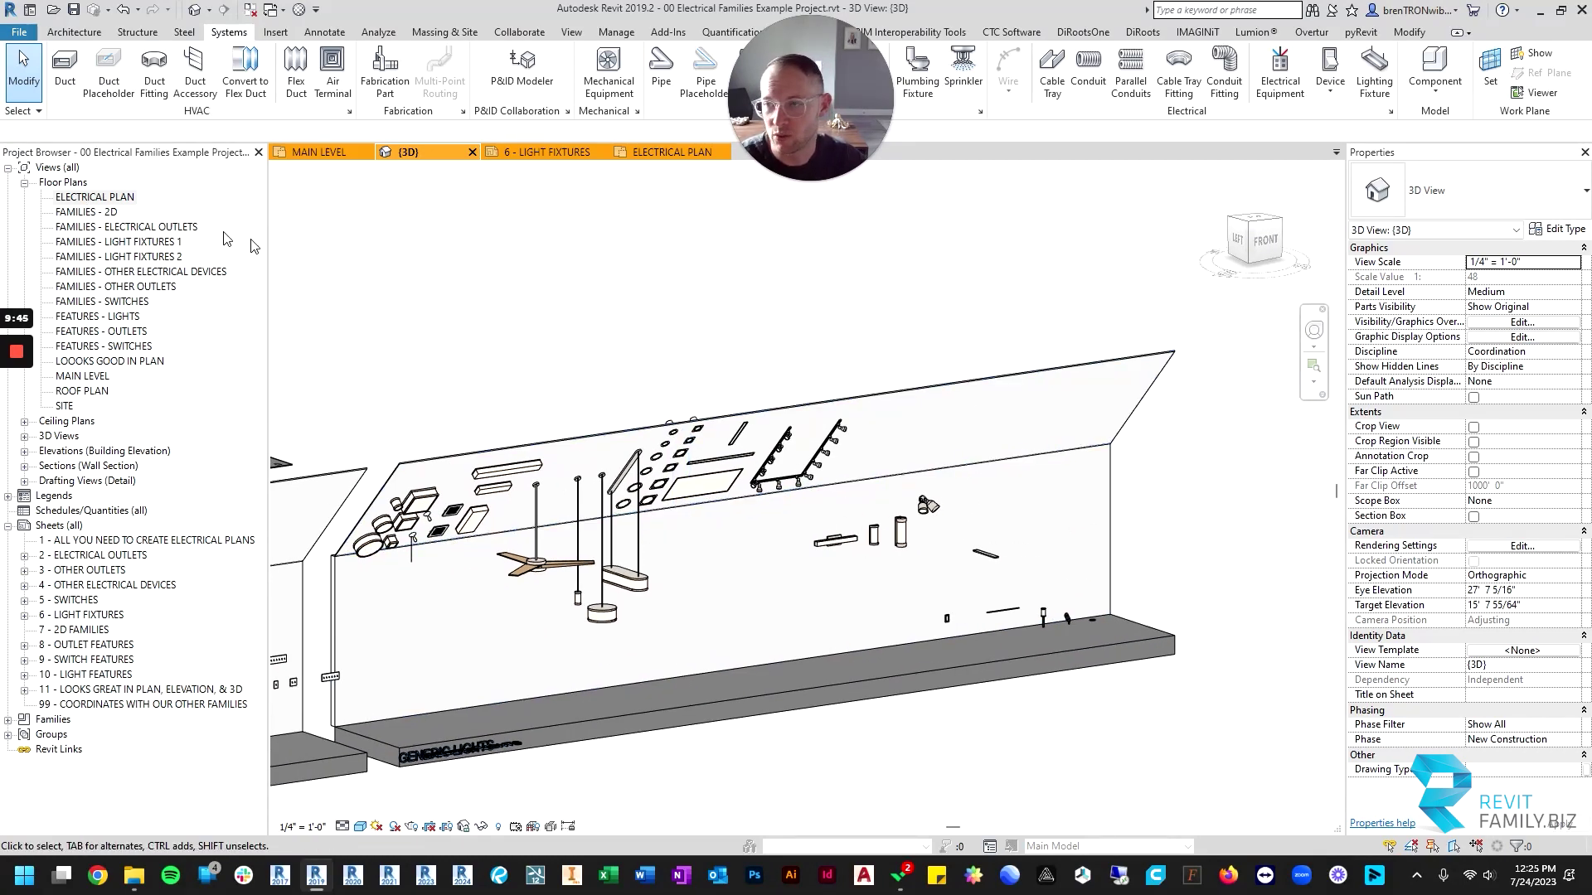
middle_click_drag(760, 399, 688, 333, "shift")
scroll(464, 402, "up", 1)
scroll(455, 426, "up", 2)
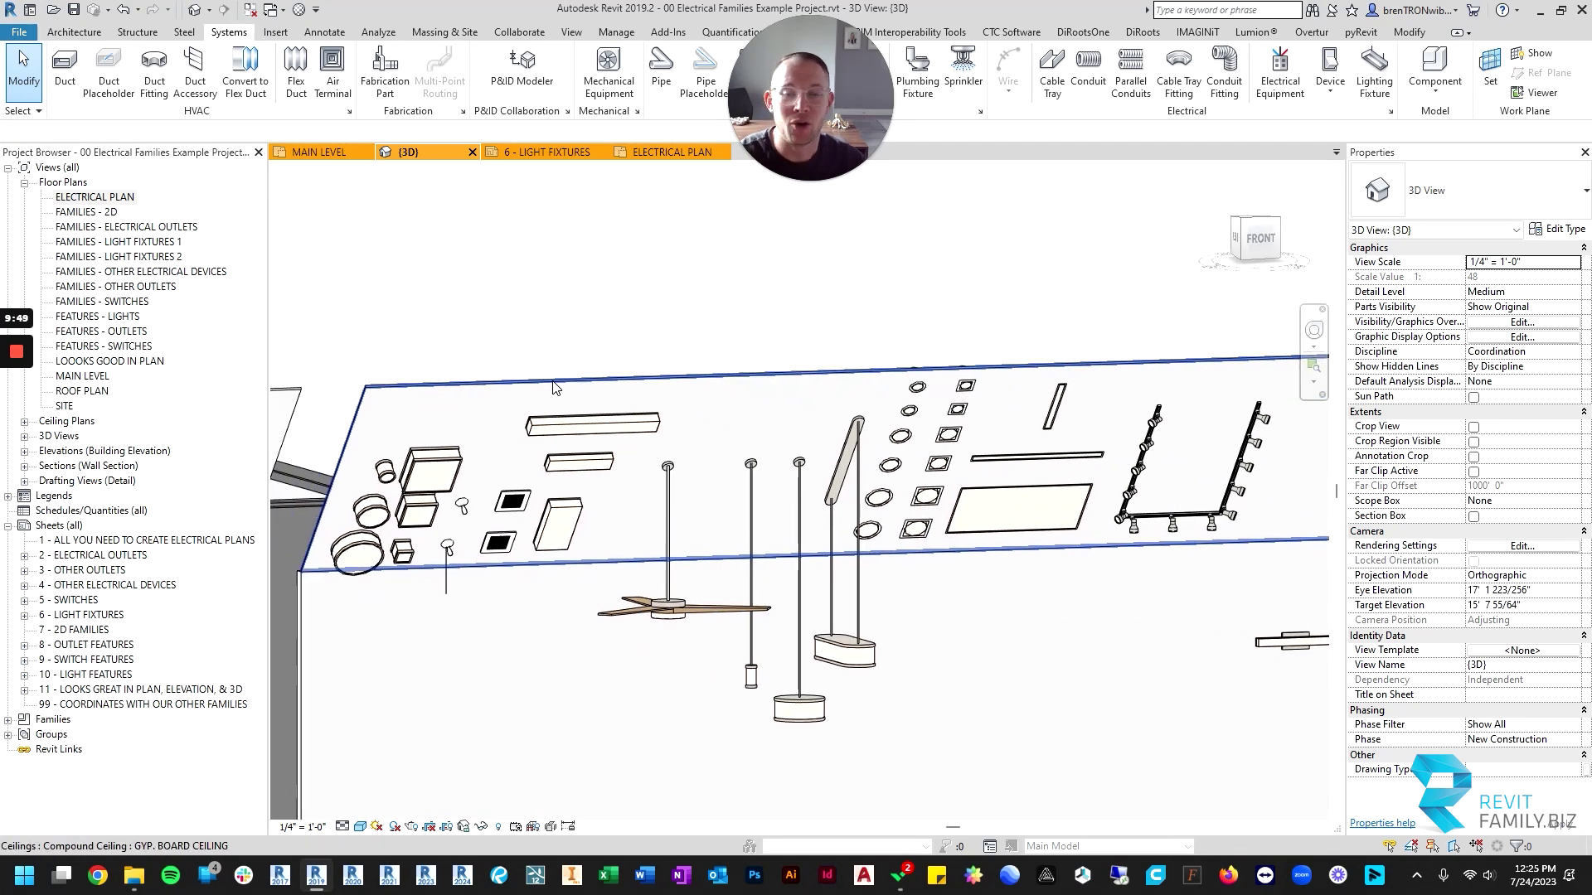
scroll(809, 357, "down", 2)
middle_click_drag(810, 341, 737, 332)
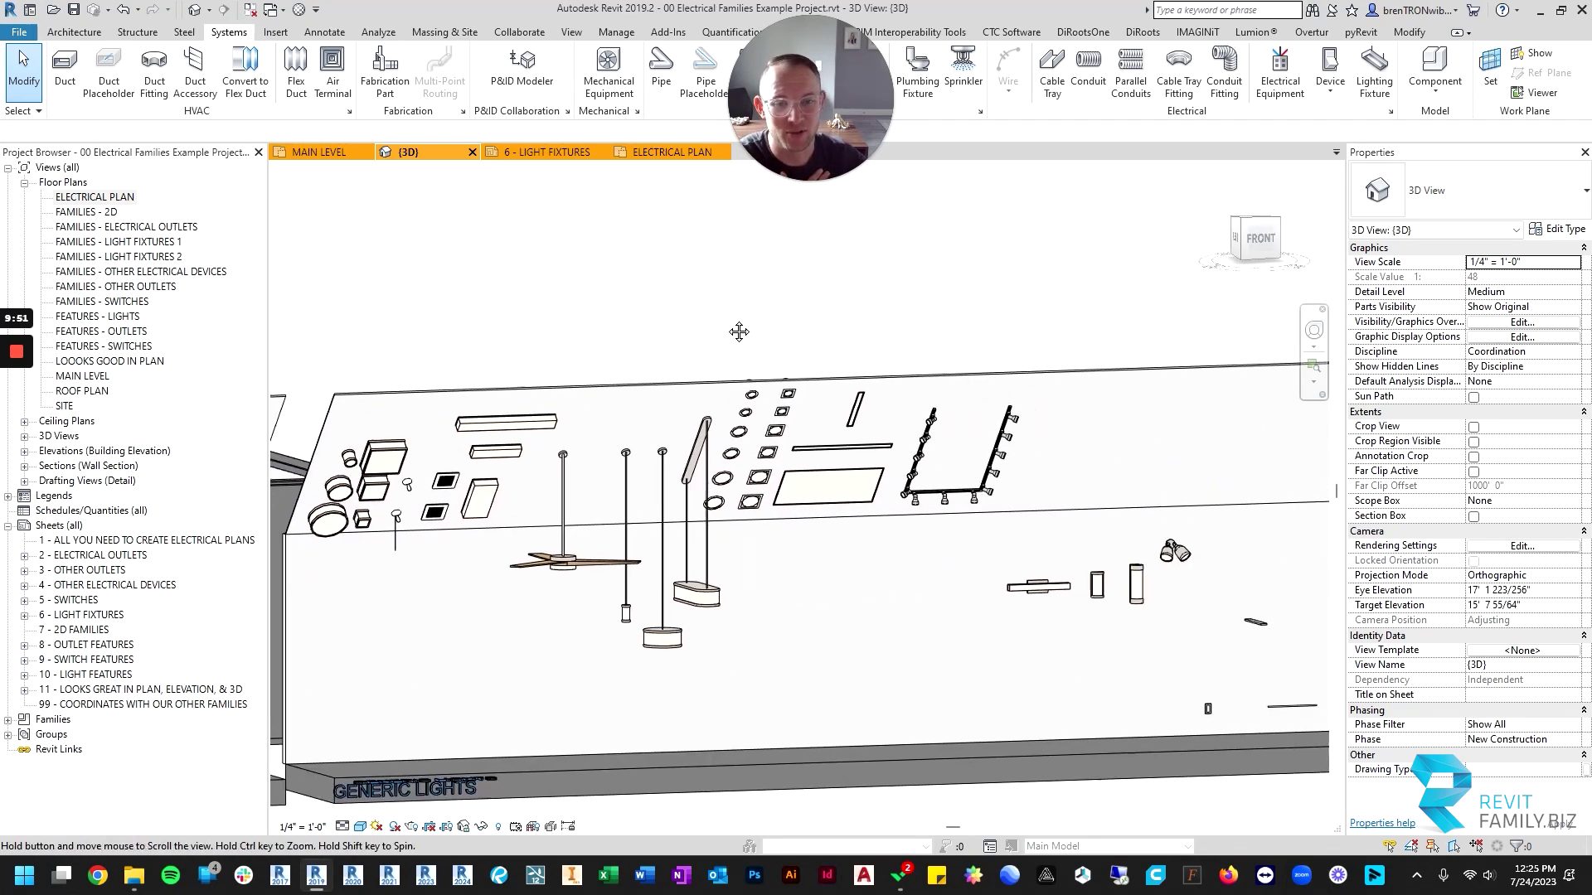
double_click(97, 198)
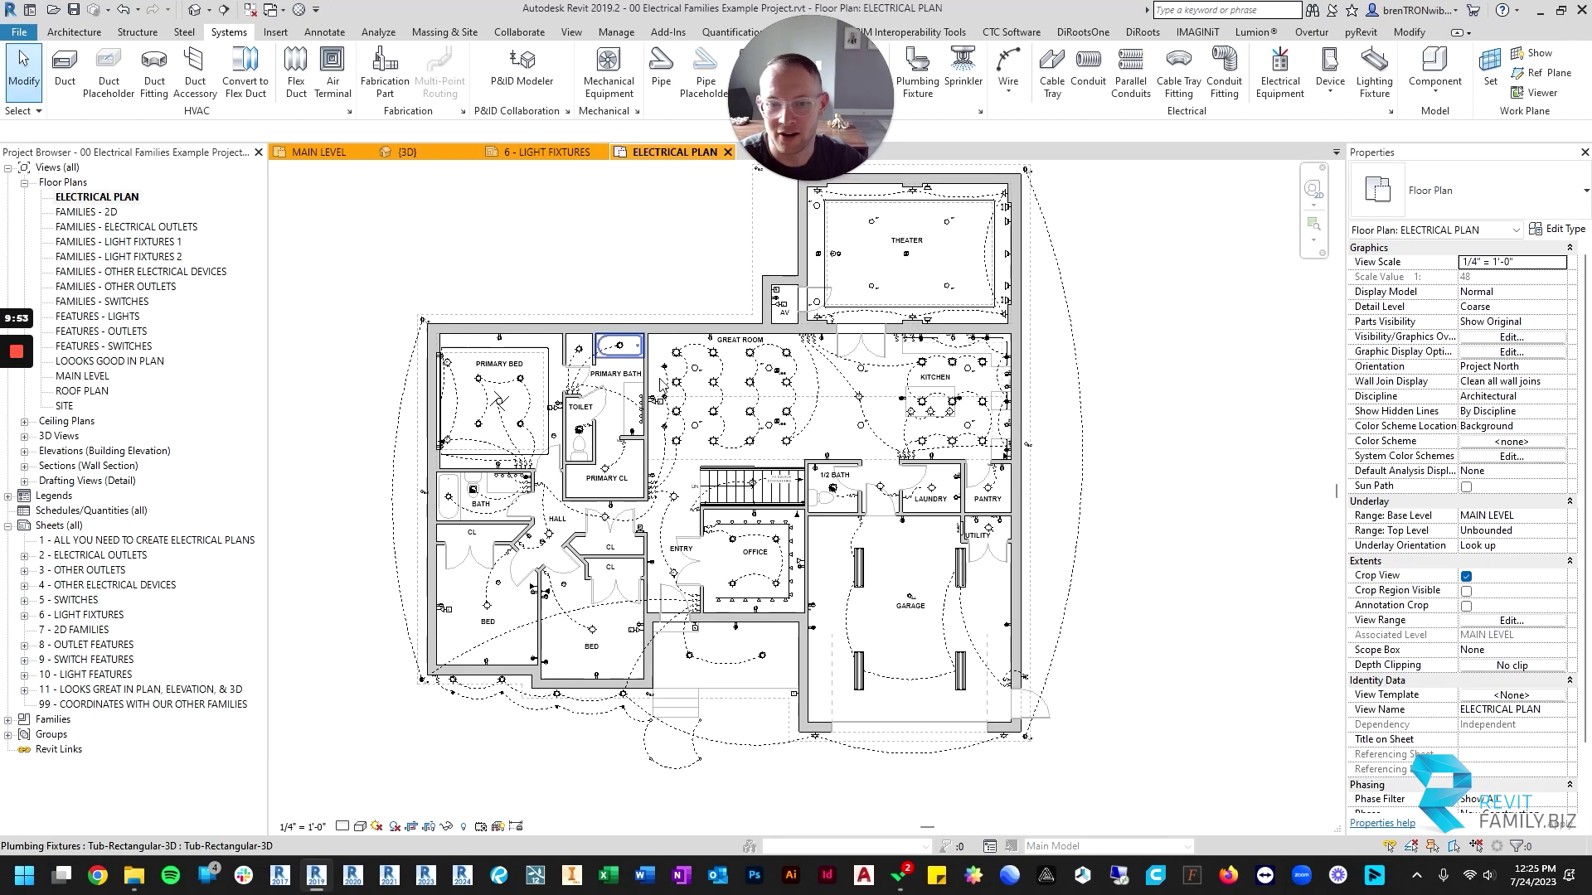
middle_click_drag(796, 746, 790, 310)
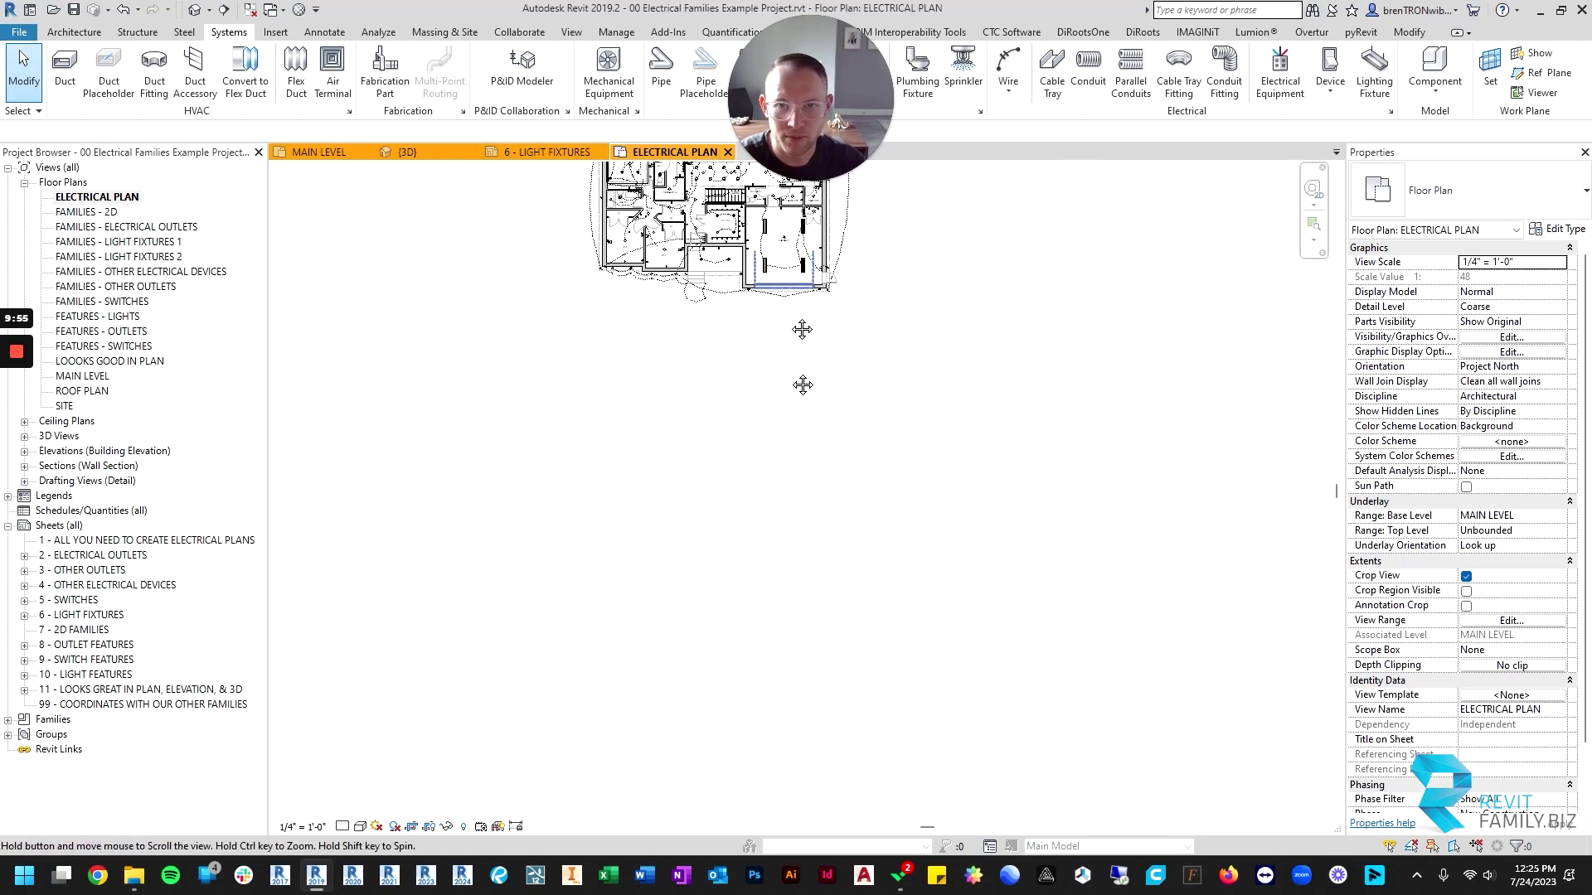
middle_click_drag(802, 385, 823, 598)
On the MAIN LEVEL plan, start placing a component and choose the Flush type of the 2D Light - Flush family.
left_click(319, 153)
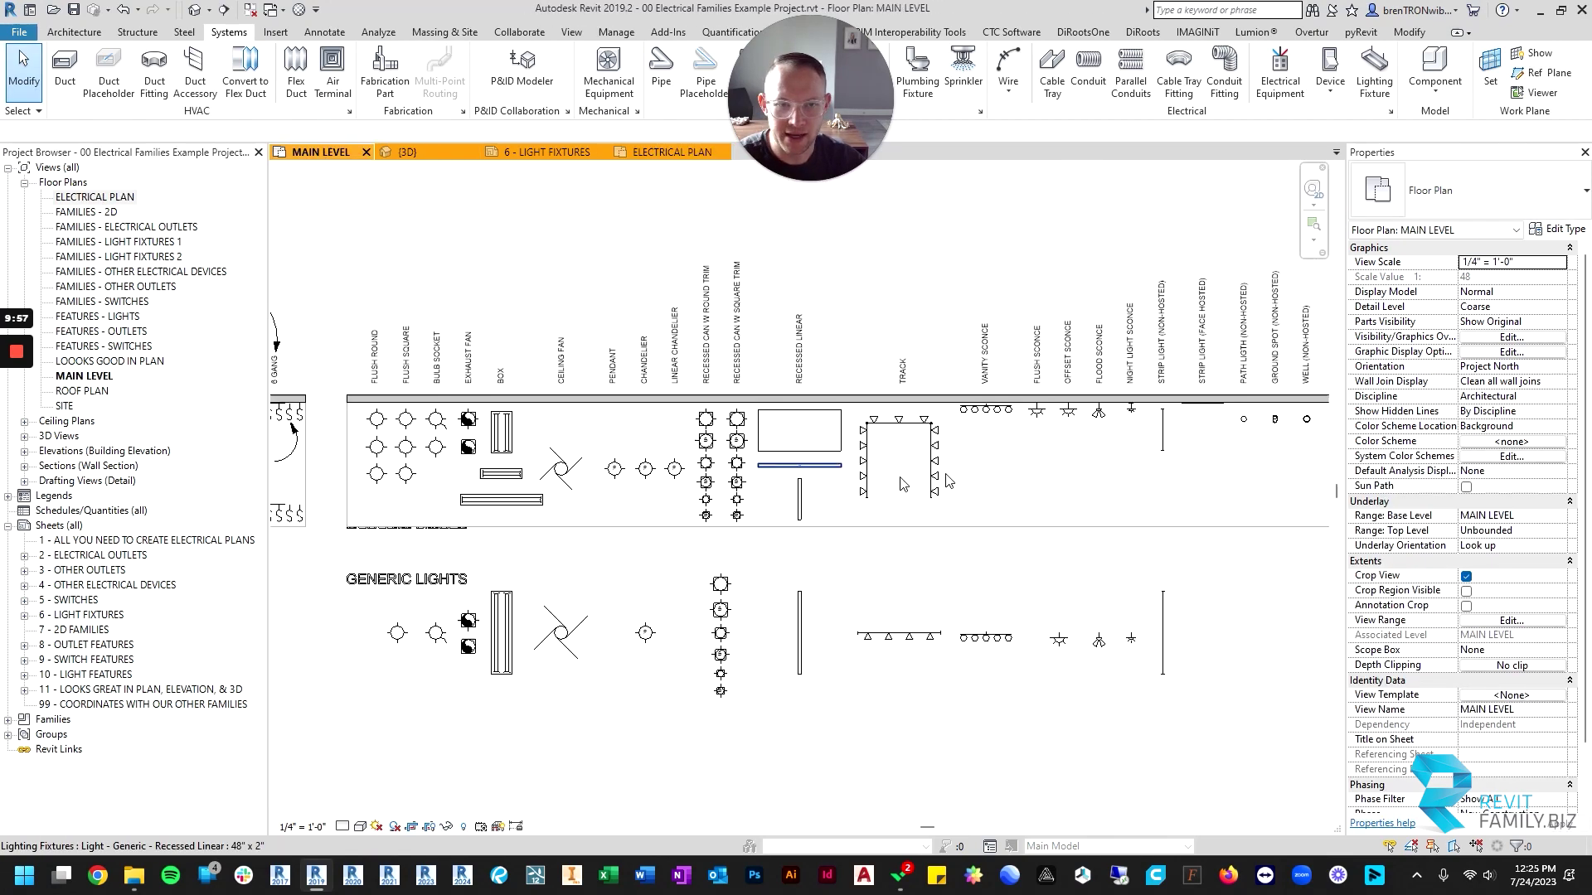
scroll(602, 491, "down", 2)
scroll(602, 491, "up", 3)
middle_click_drag(602, 490, 670, 495)
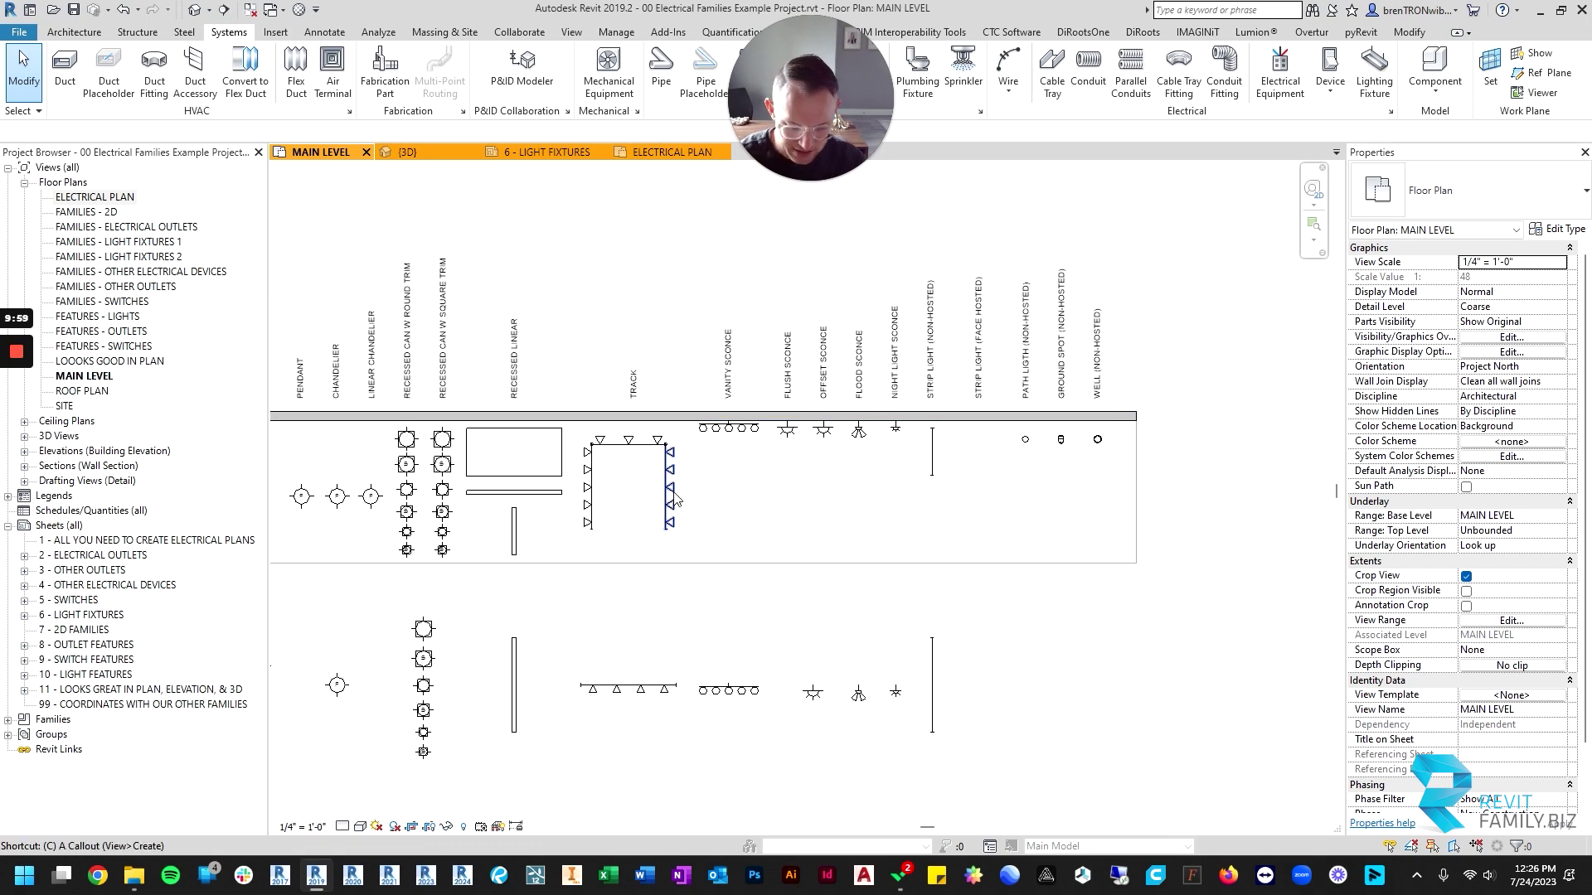
key("c")
key("m")
left_click(1519, 178)
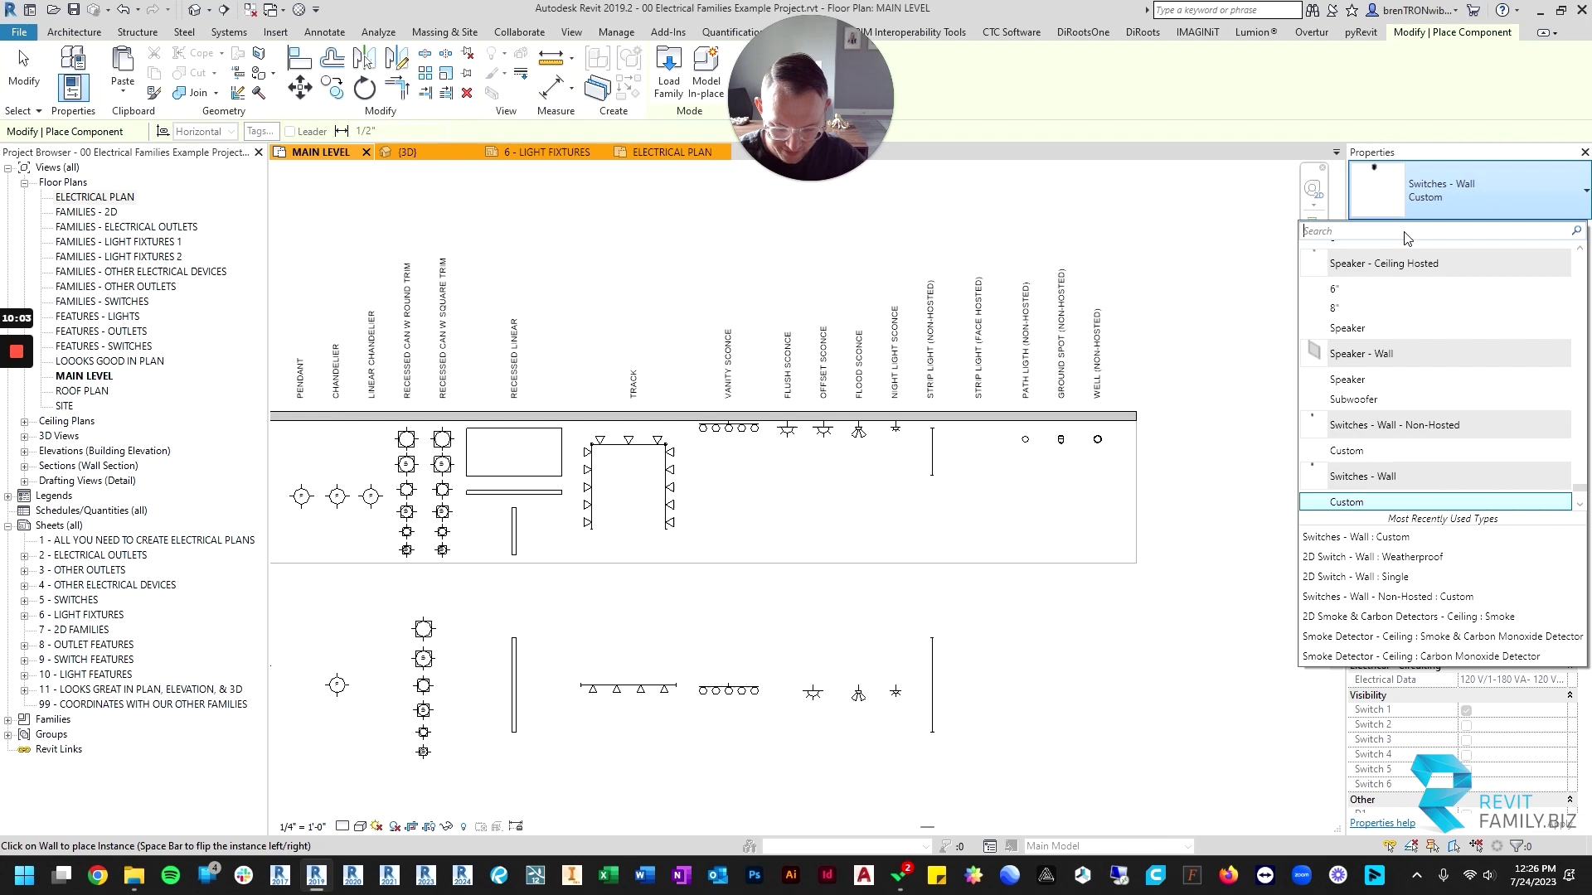
type("surf")
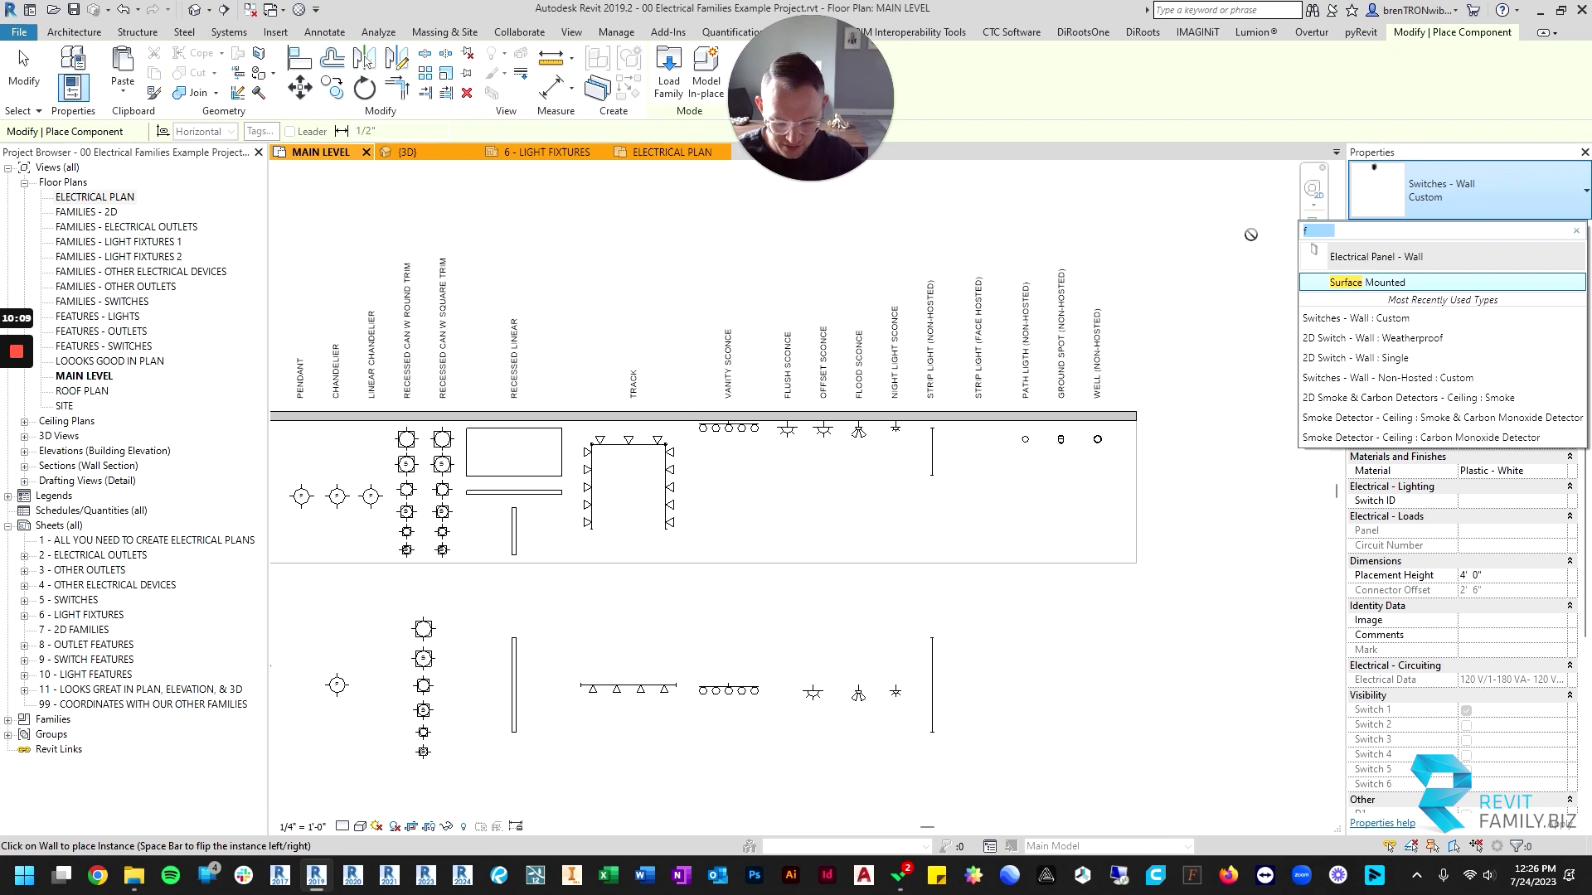
type("flush")
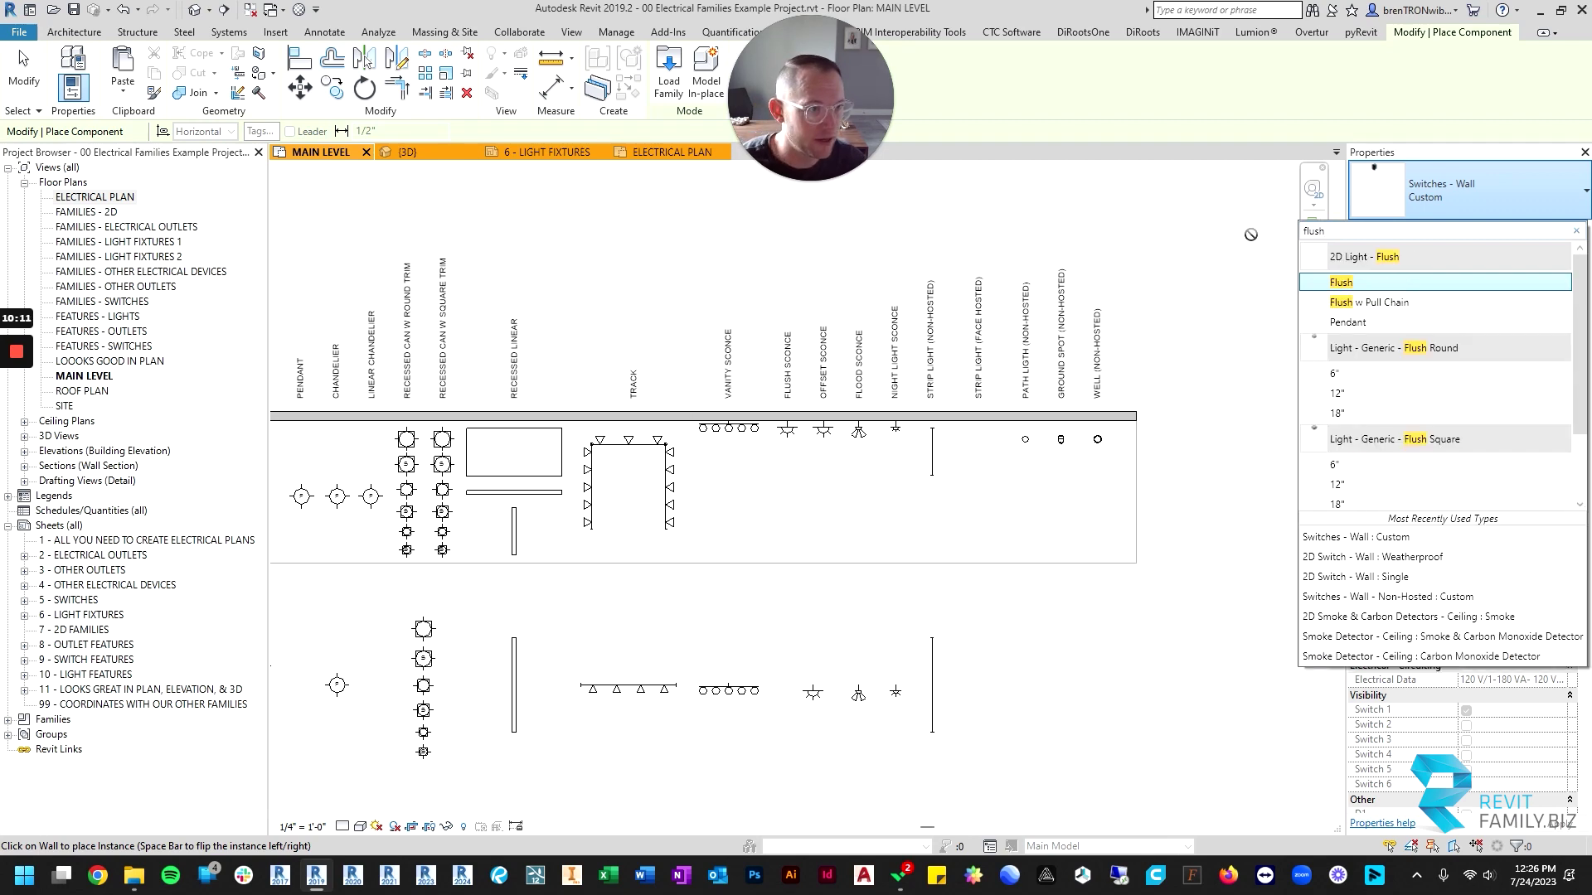
left_click(1346, 283)
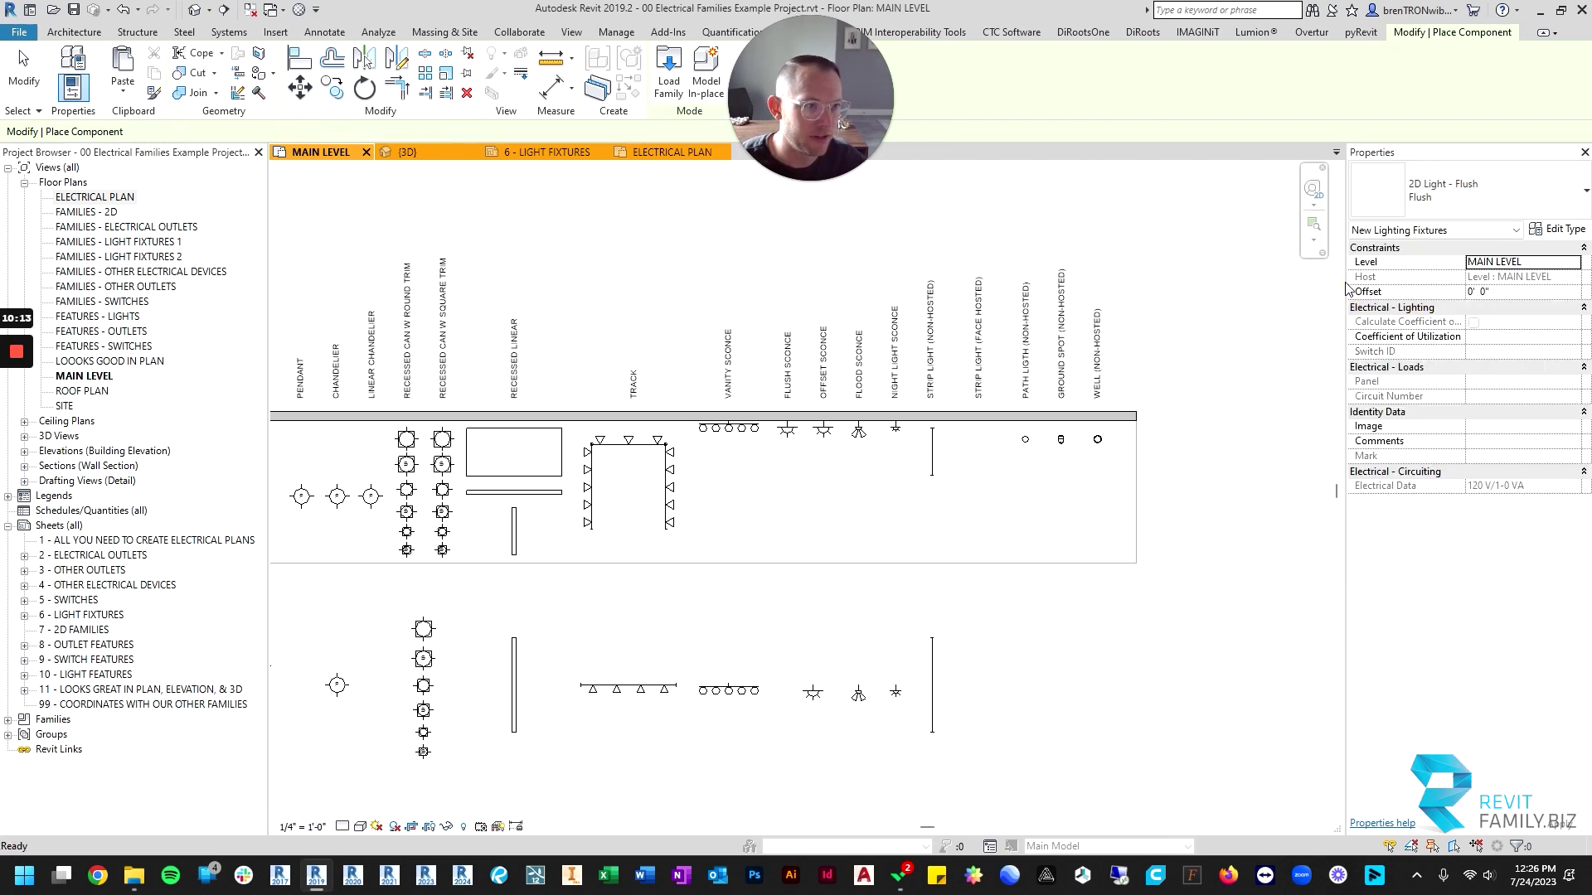
Place the 2D flush light in the open area of the upper generic lights row, below the offset and flood sconces.
middle_click_drag(736, 481, 925, 473)
scroll(916, 502, "down", 2)
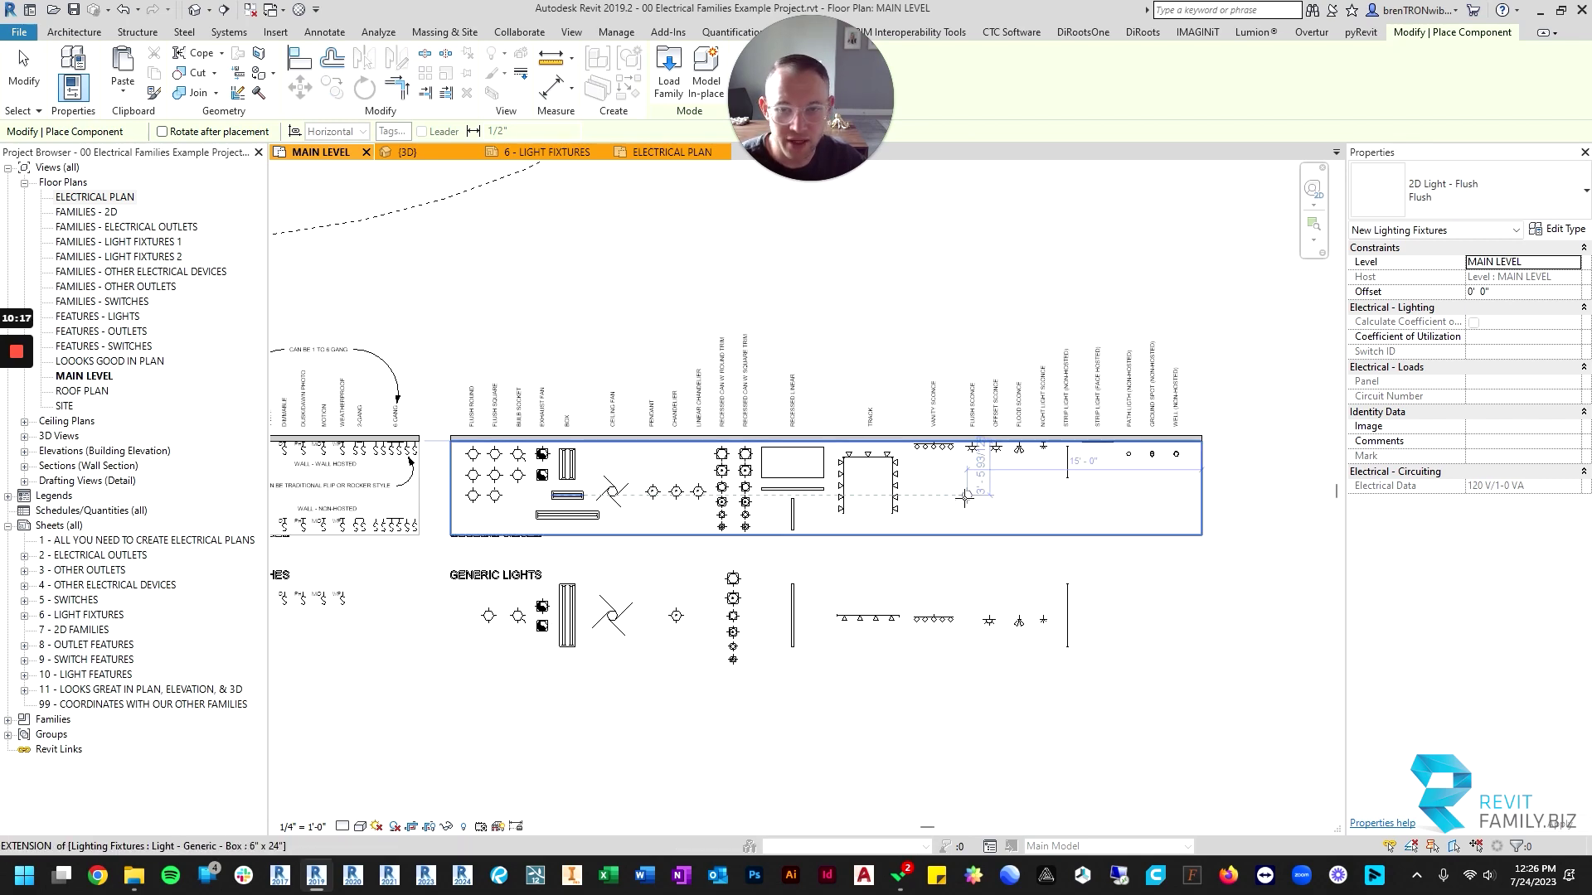
scroll(968, 497, "up", 3)
scroll(754, 472, "up", 1)
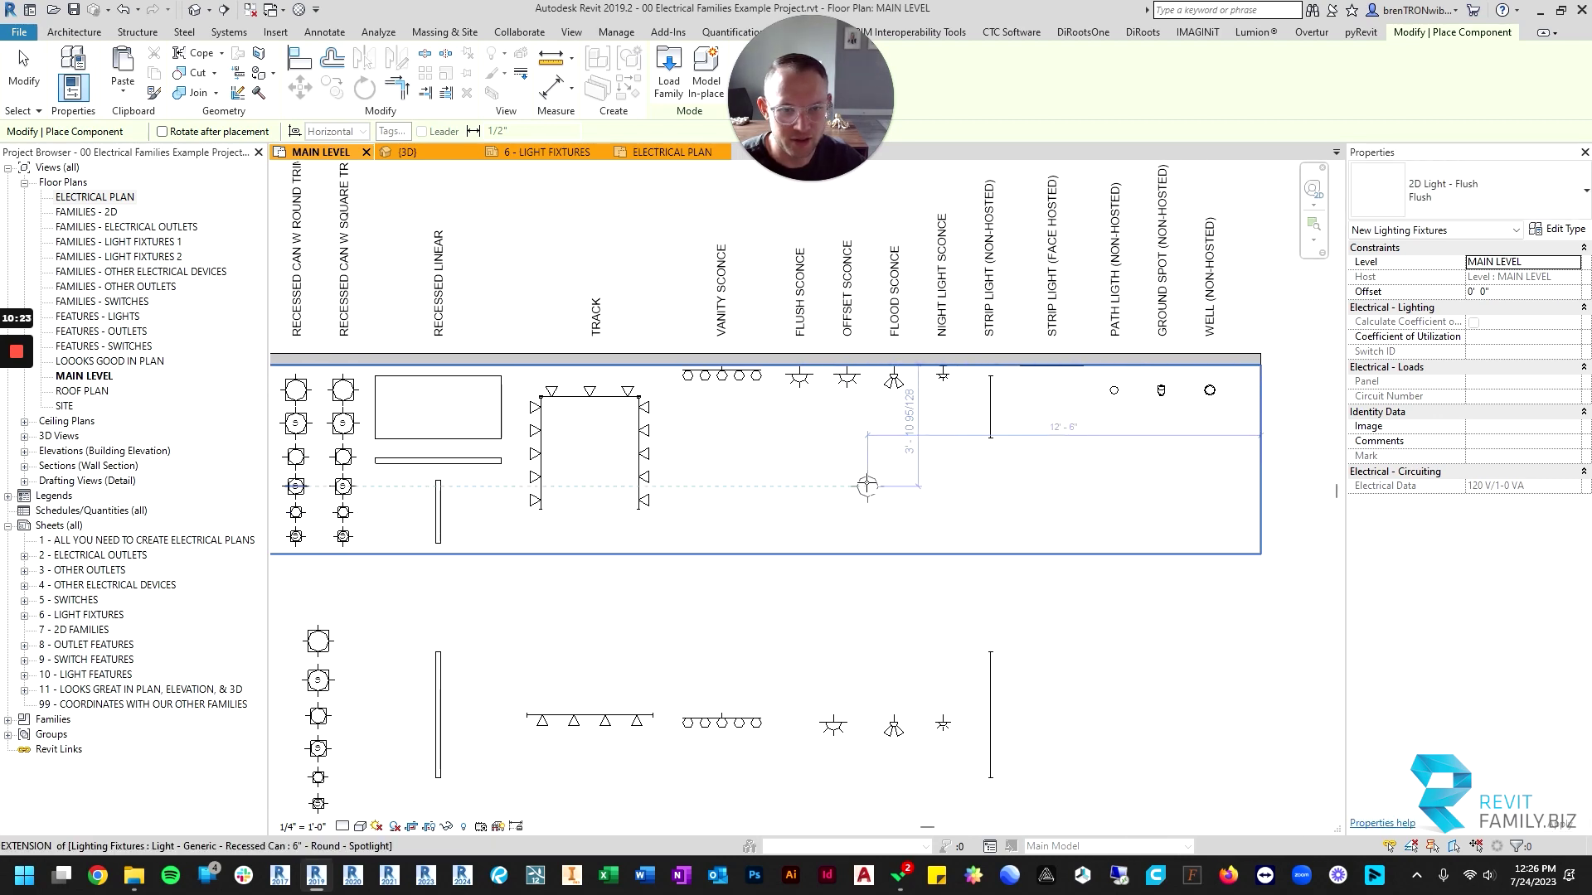
left_click(865, 485)
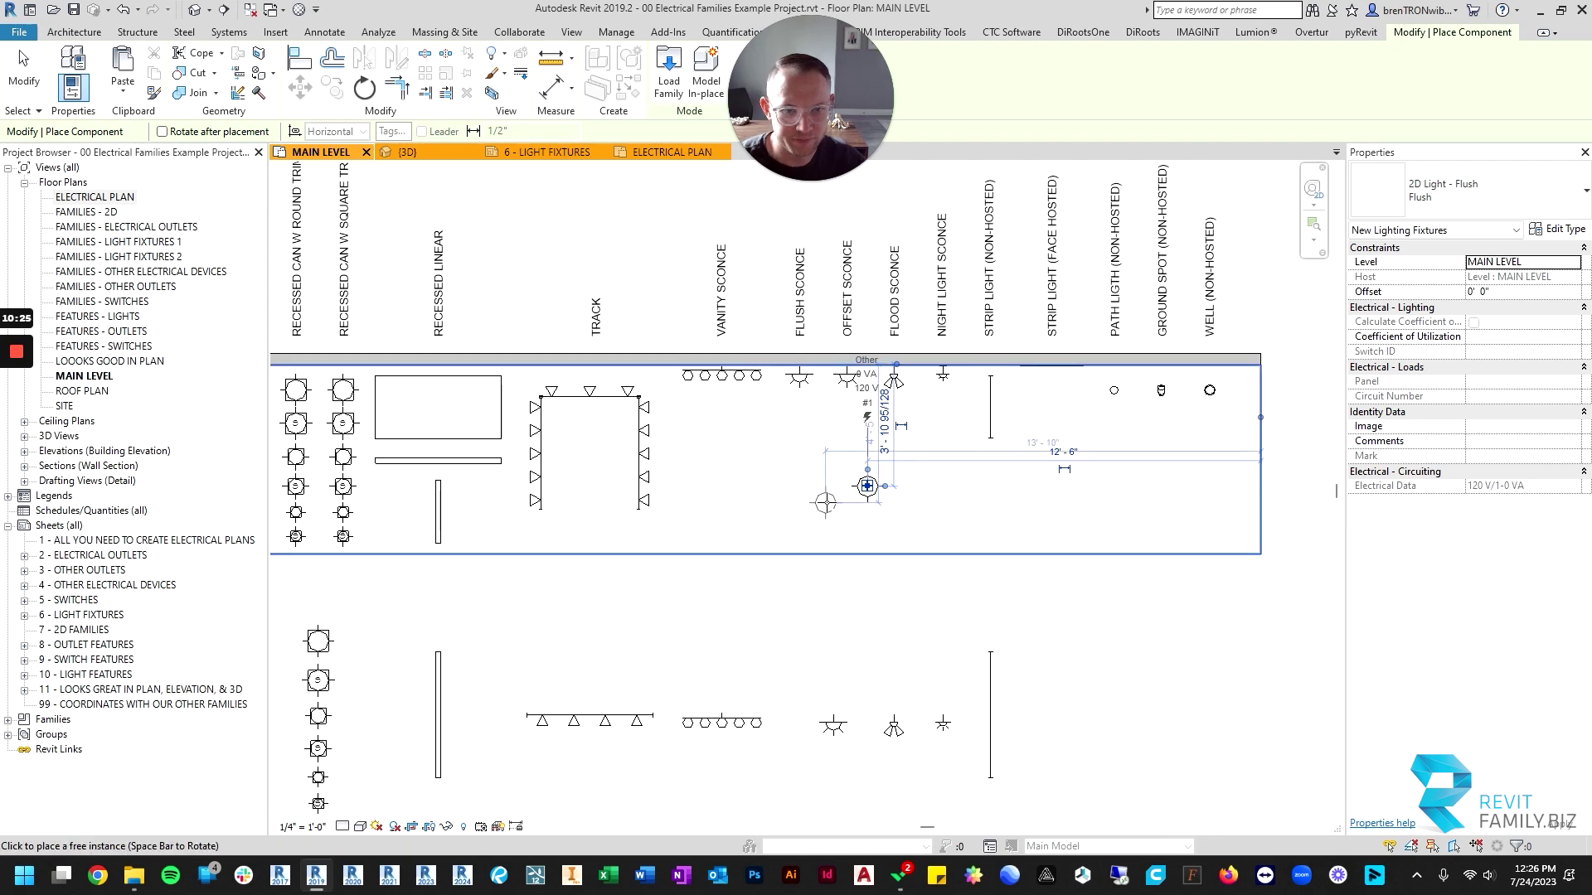
key("Escape")
key("Escape")
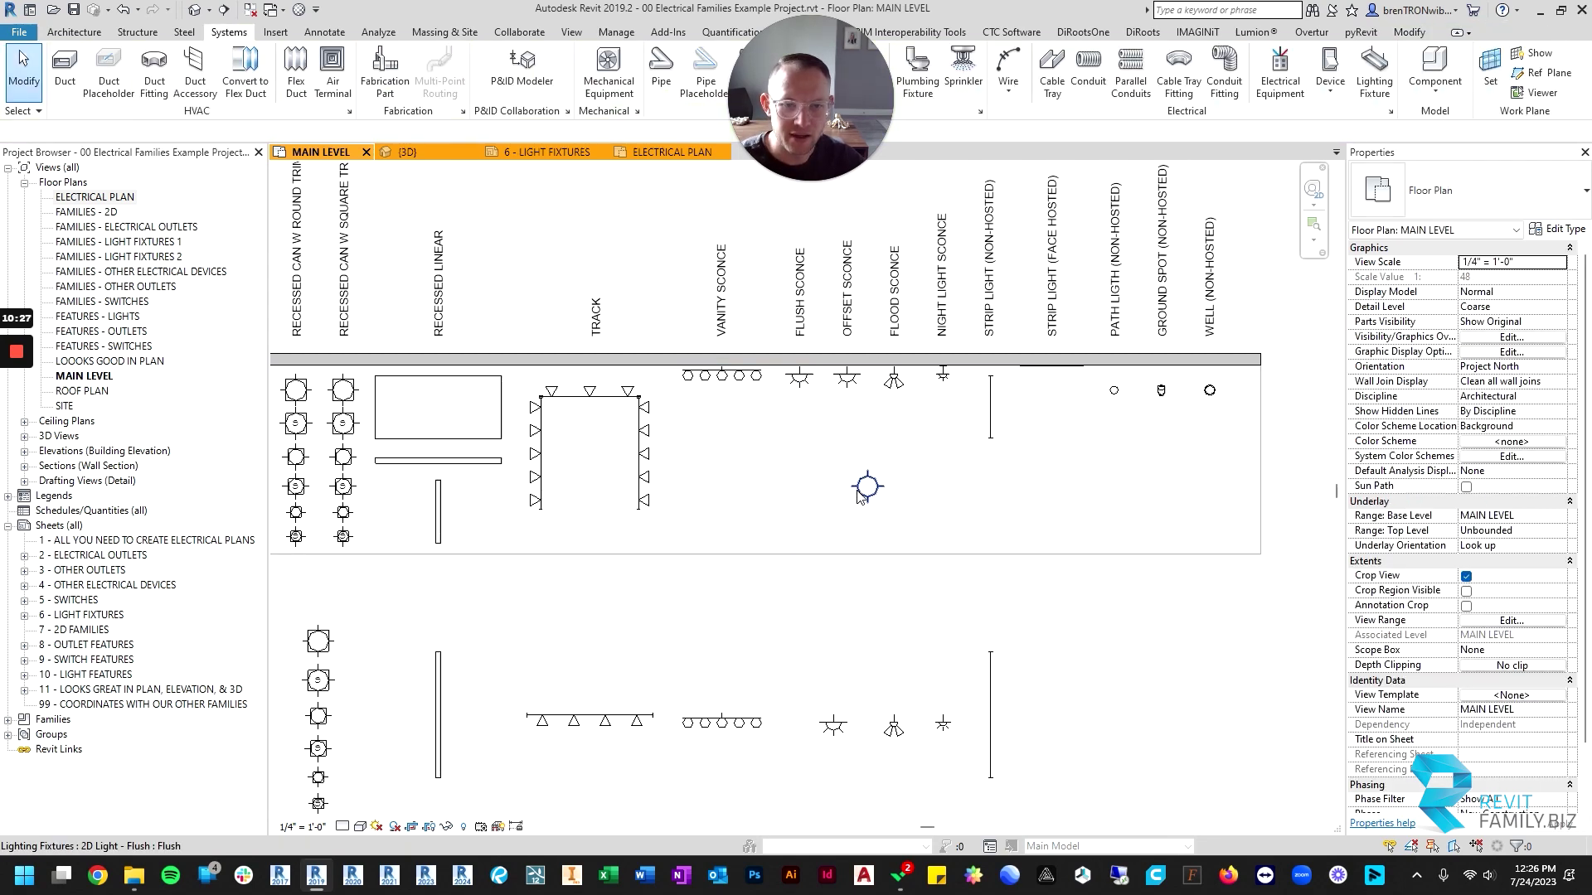
Check the placed 2D flush light in plan and look for it at the generic lights display in the 3D view.
left_click(860, 489)
left_click(849, 494)
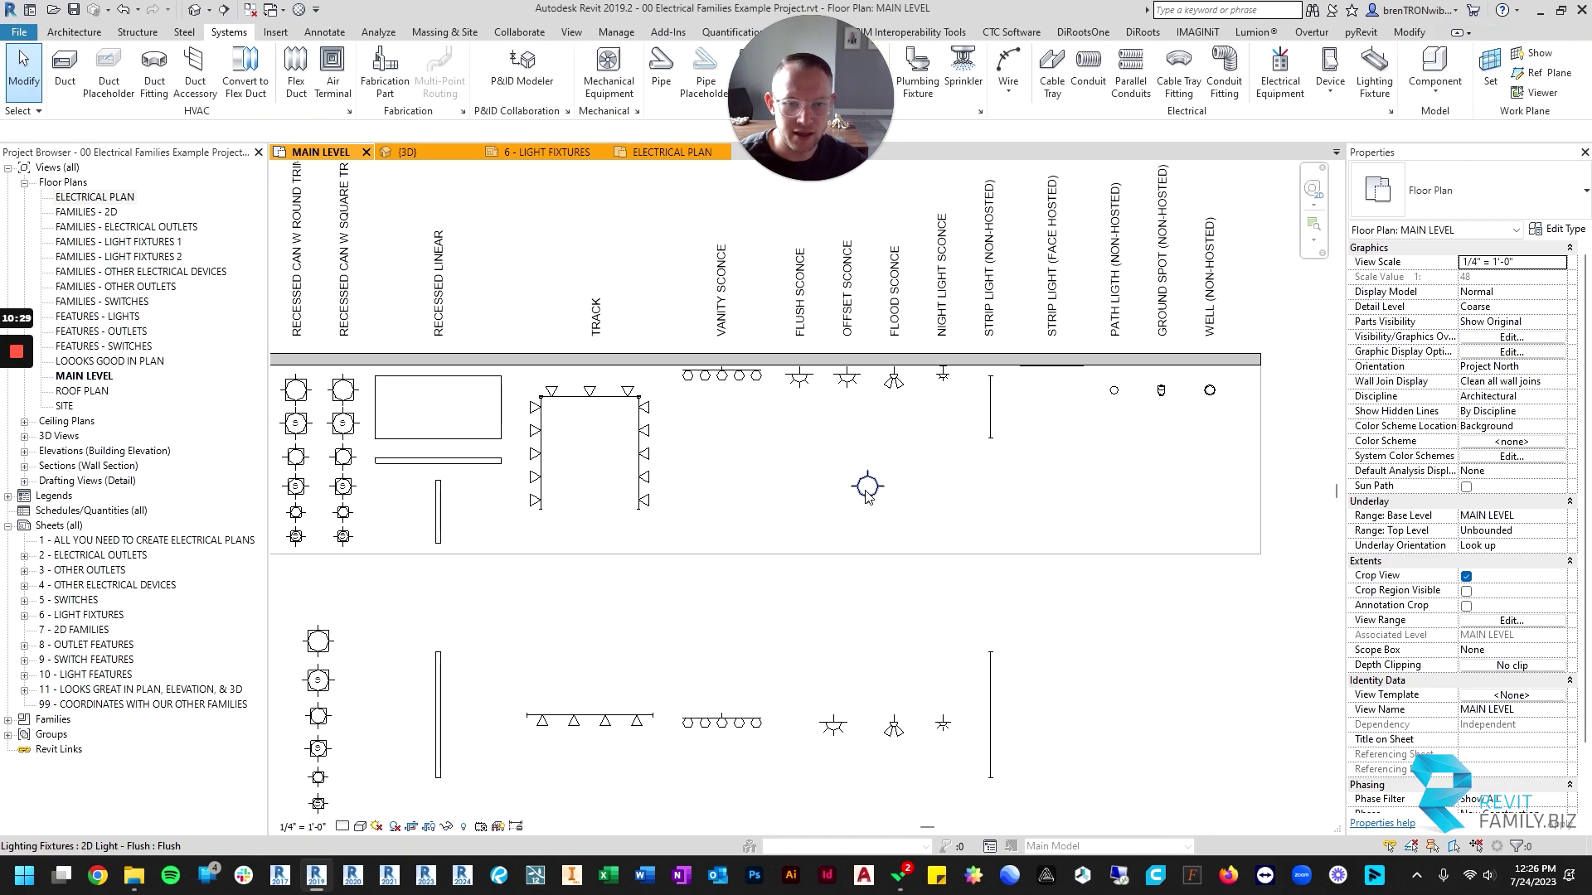
left_click(866, 490)
key("c")
key("d")
scroll(991, 569, "down", 2)
middle_click_drag(991, 569, 735, 615, "shift")
scroll(843, 520, "up", 2)
scroll(676, 524, "down", 2)
middle_click_drag(585, 601, 856, 542)
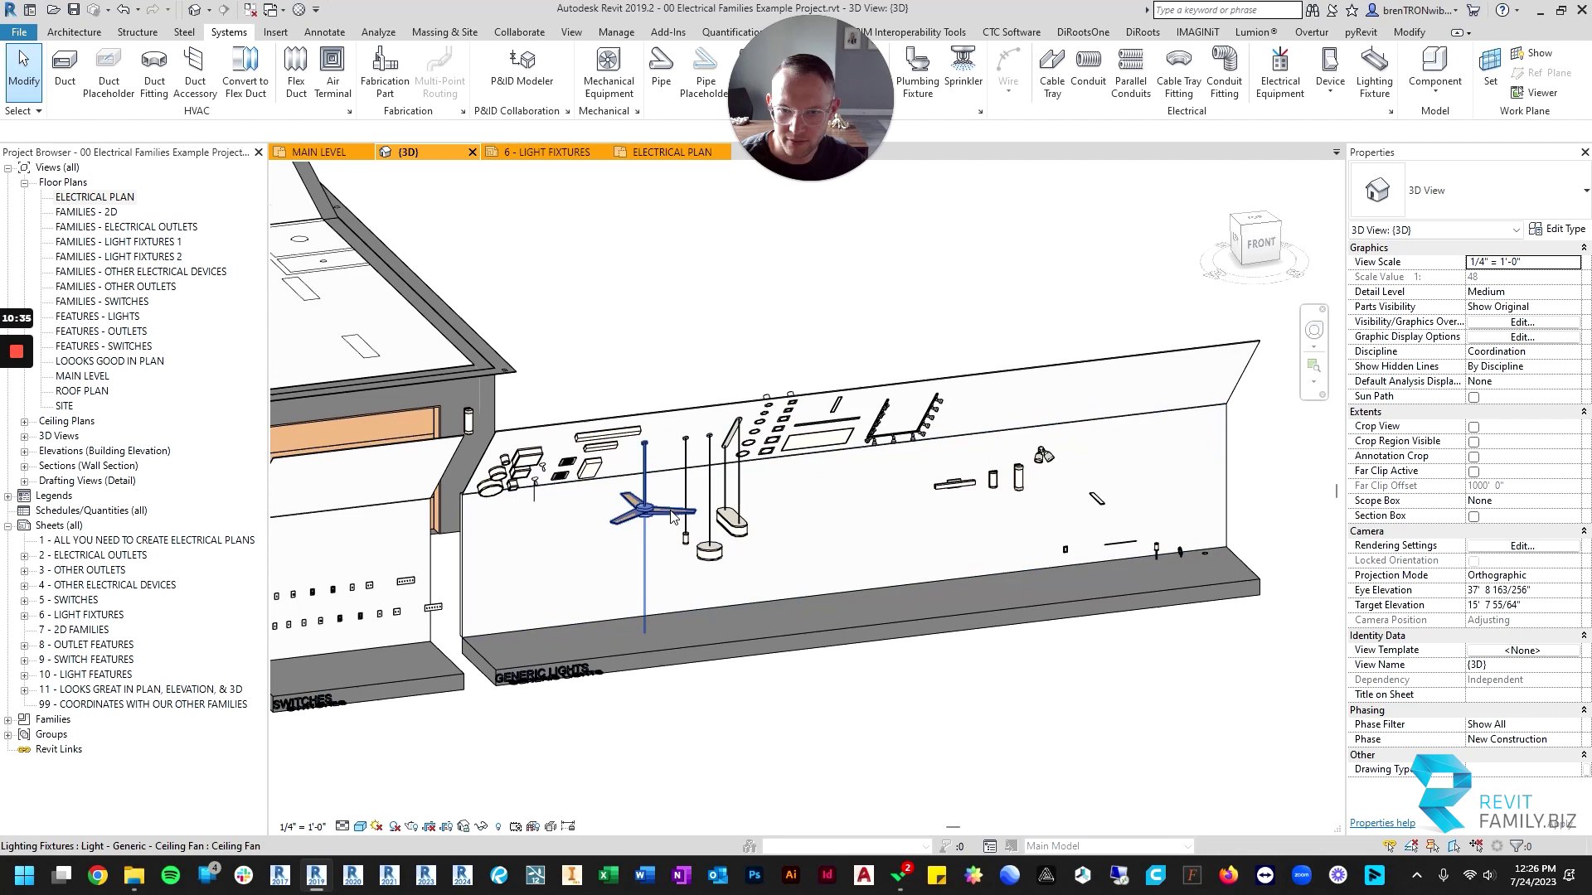
scroll(773, 479, "up", 1)
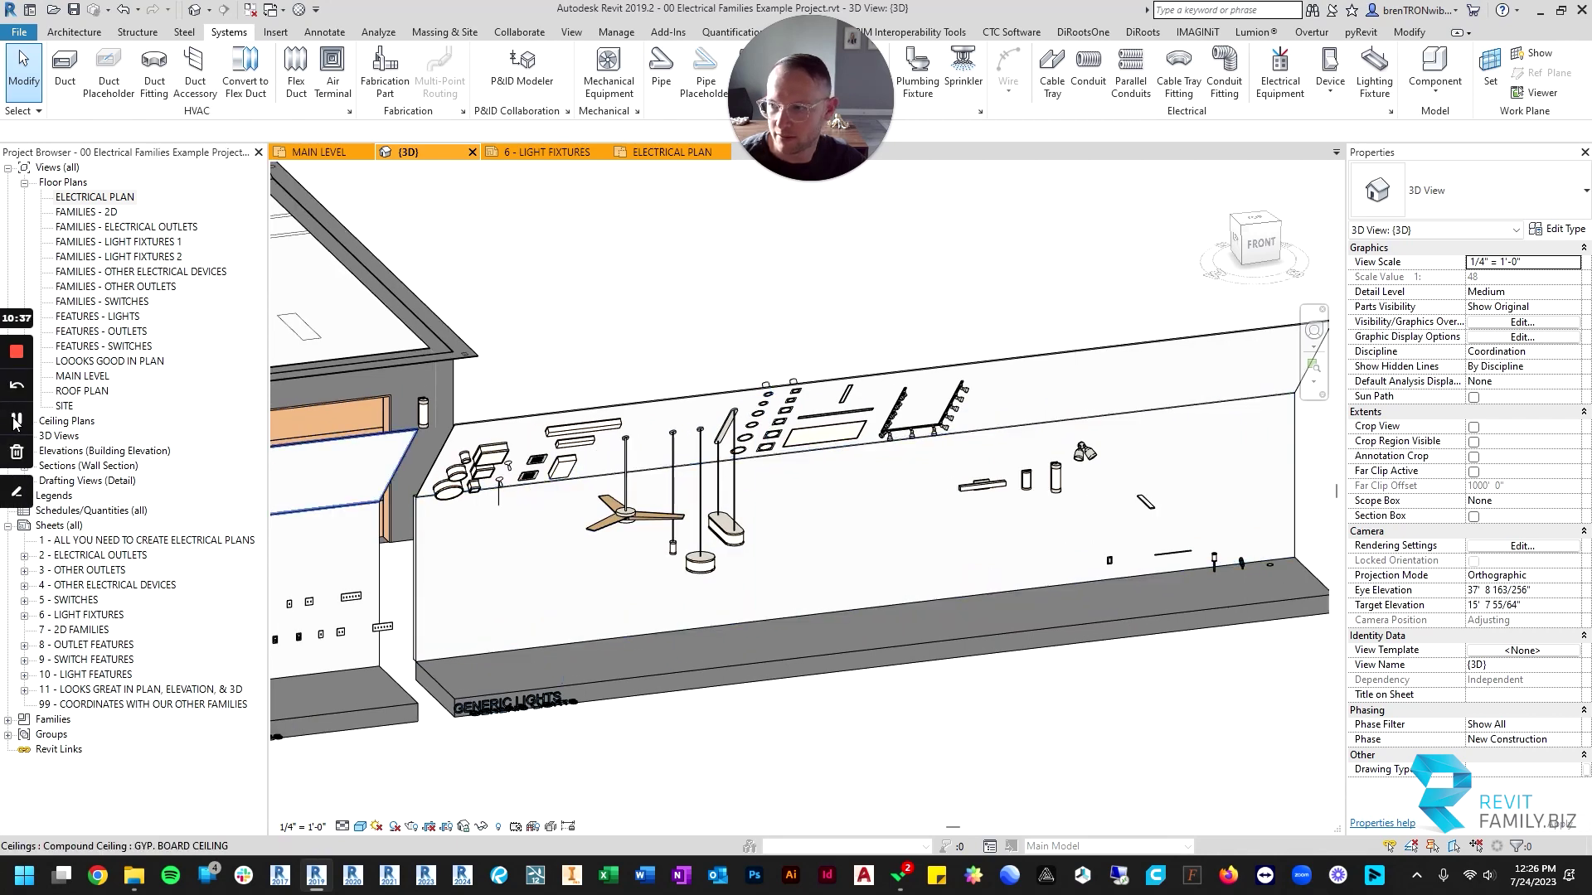
left_click(14, 420)
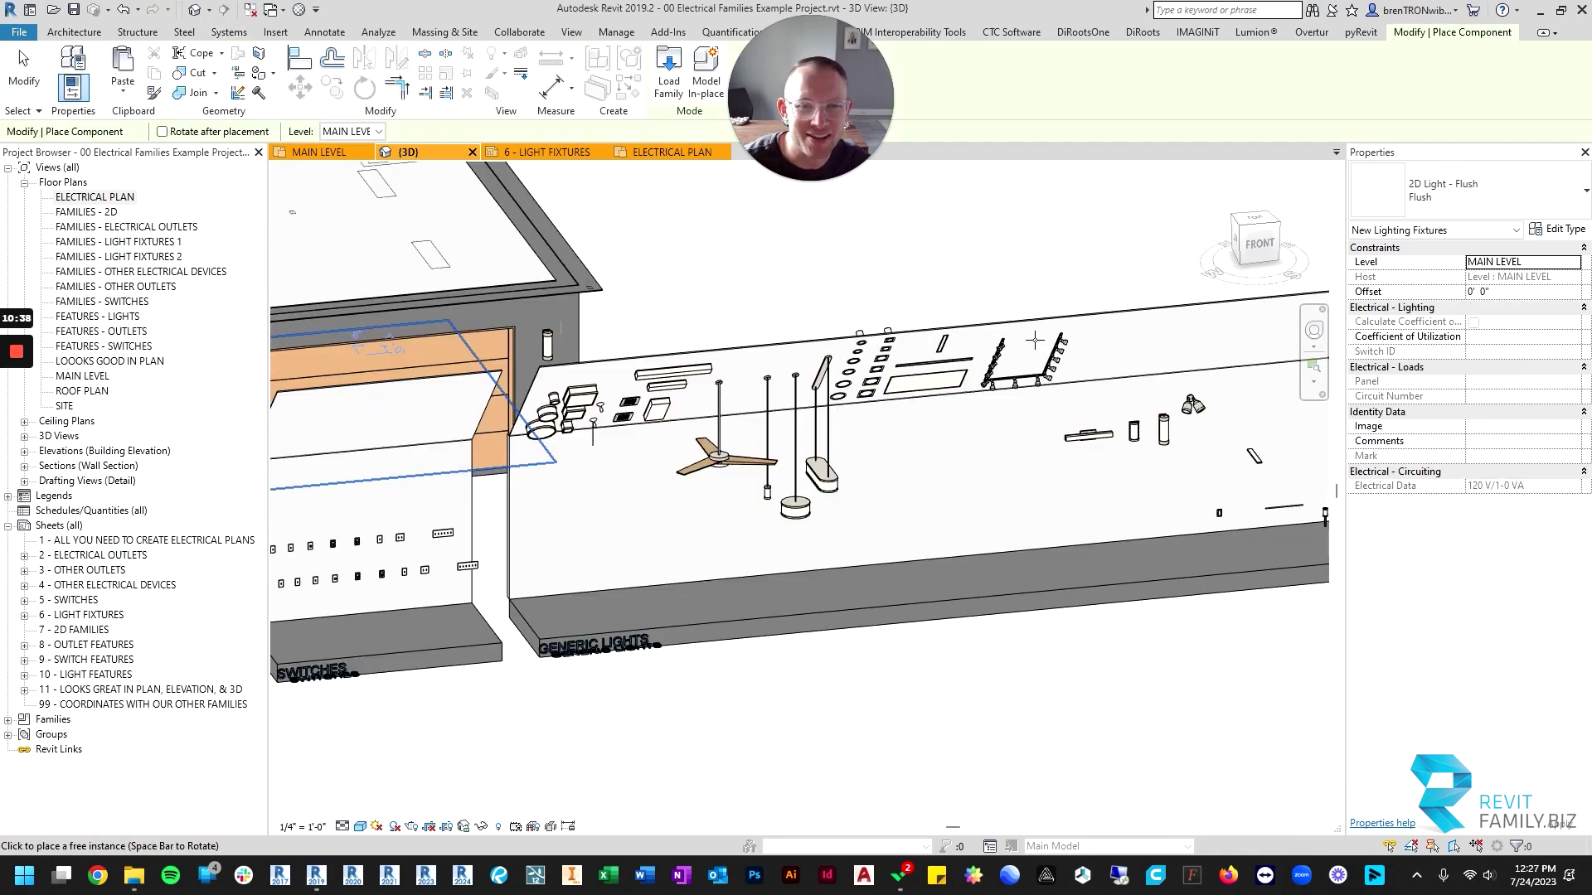
scroll(1034, 340, "down", 1)
middle_click_drag(1202, 334, 1073, 374)
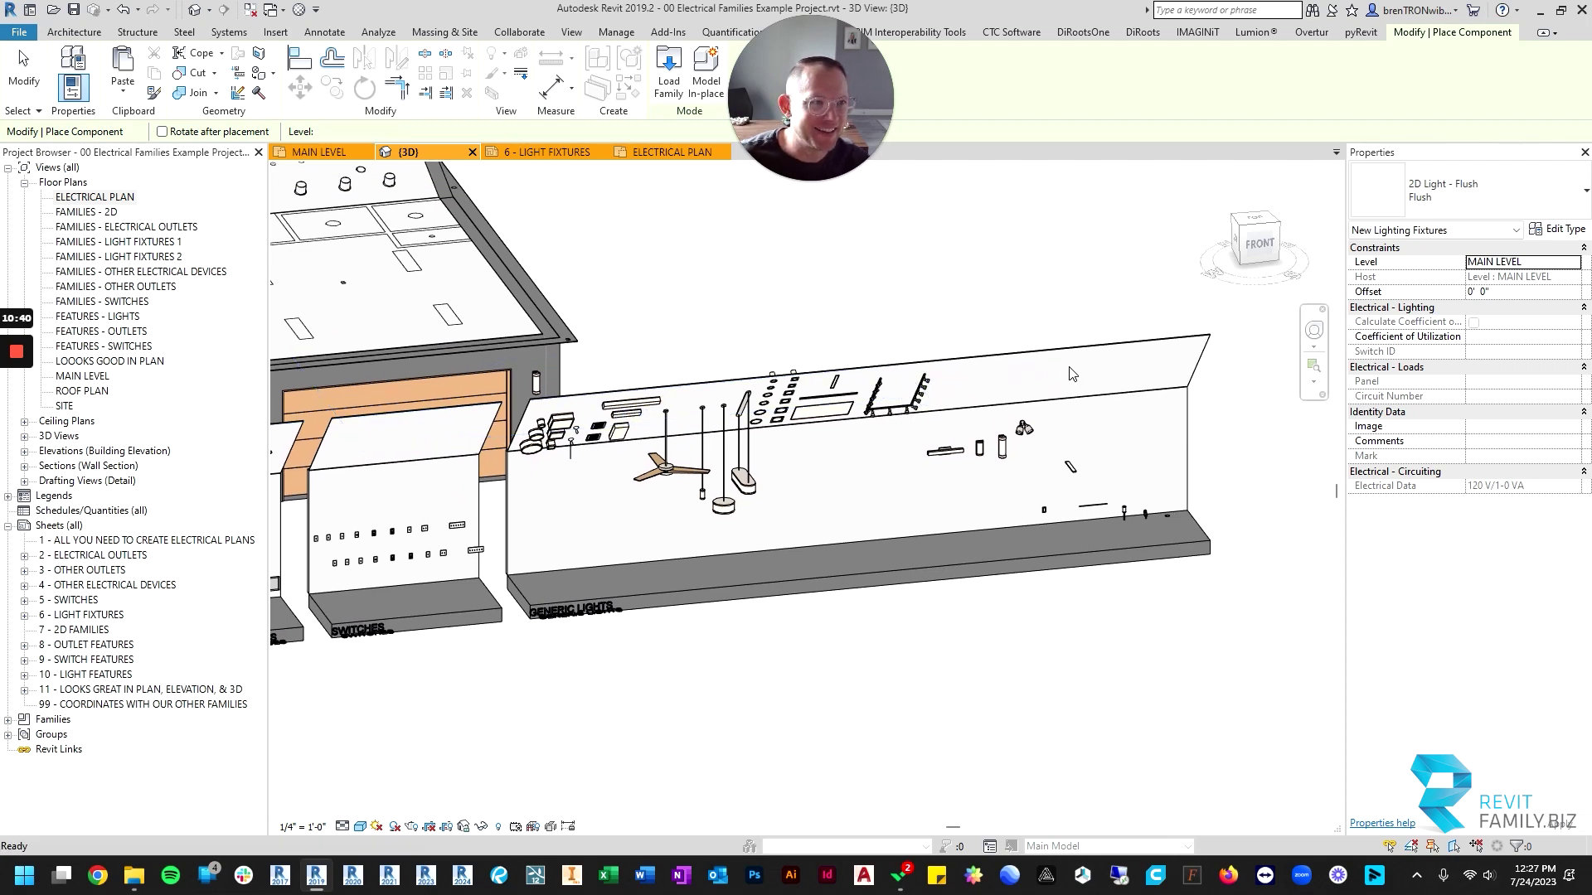
key("Escape")
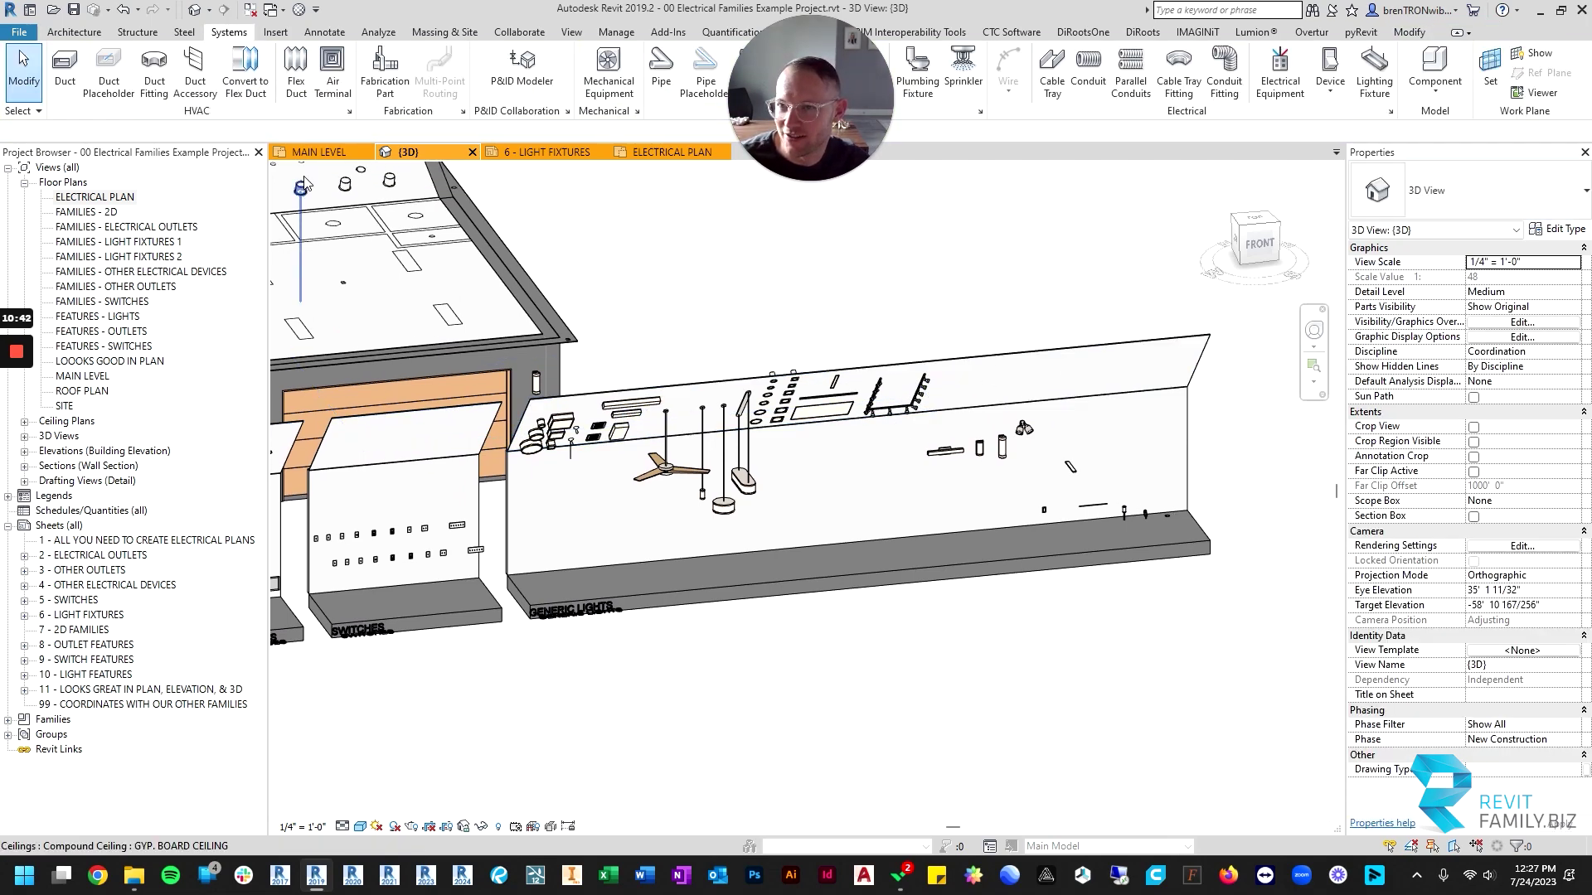
On the MAIN LEVEL plan, start placing a component and search the available types for "recessed".
left_click(314, 151)
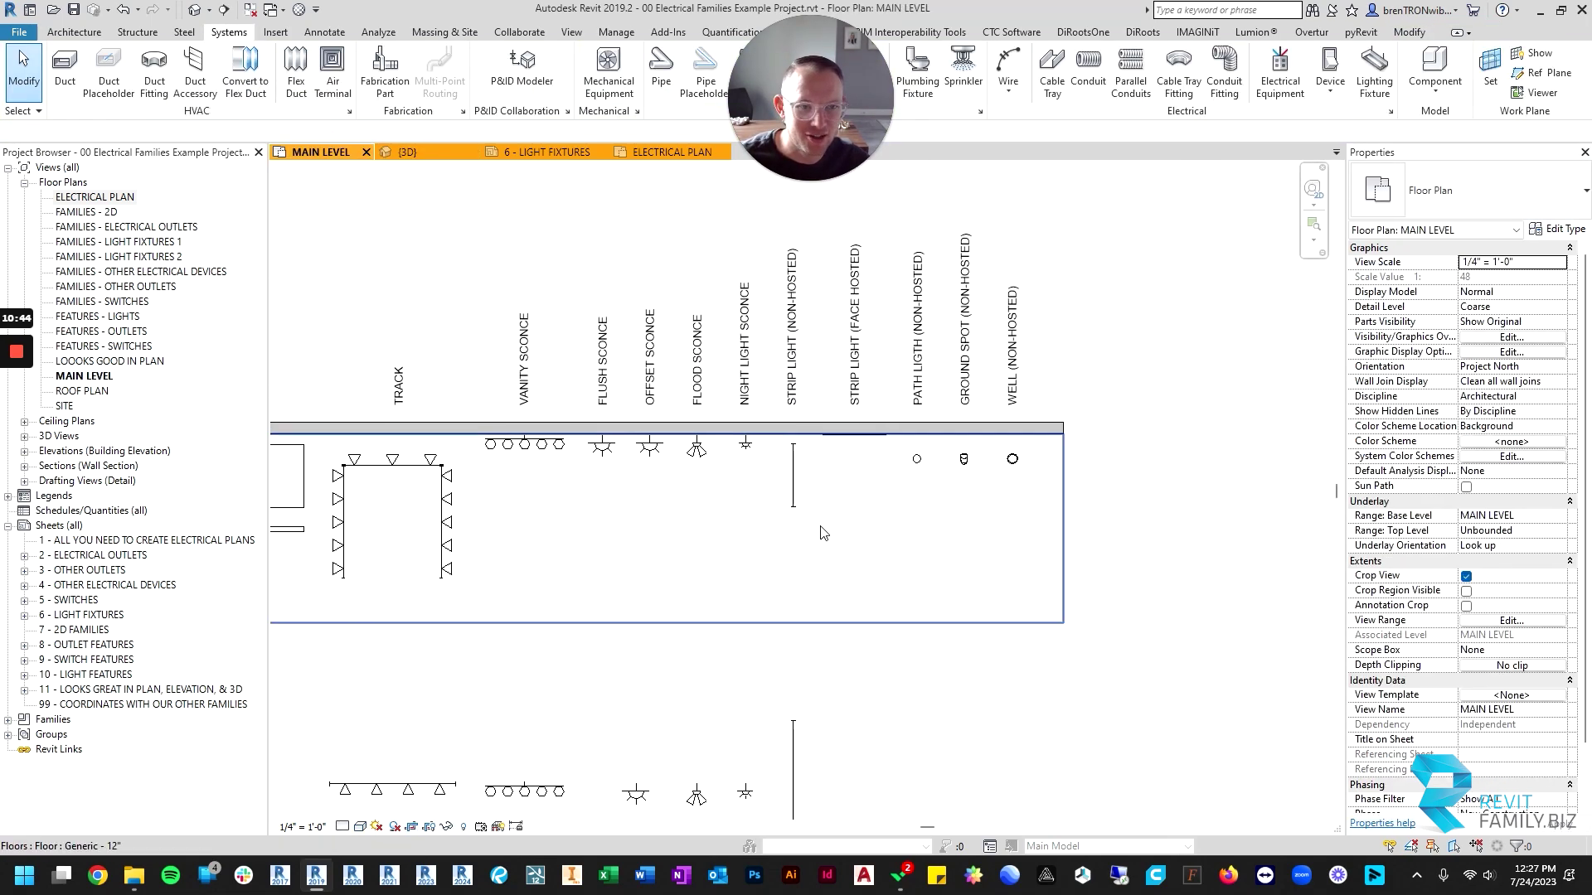
scroll(843, 520, "up", 1)
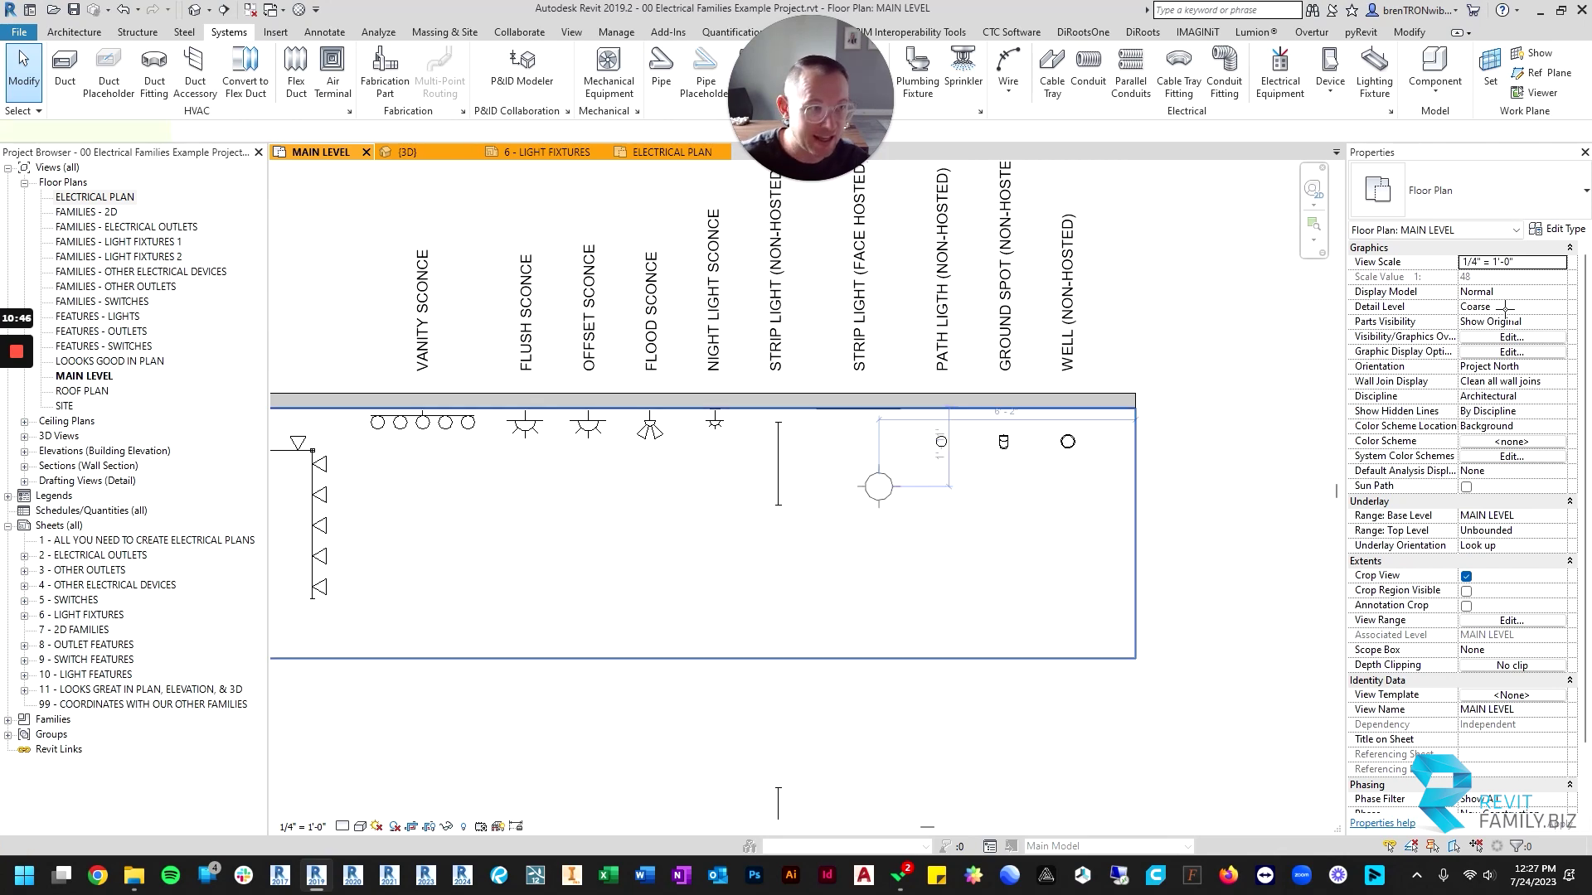
key("c")
key("m")
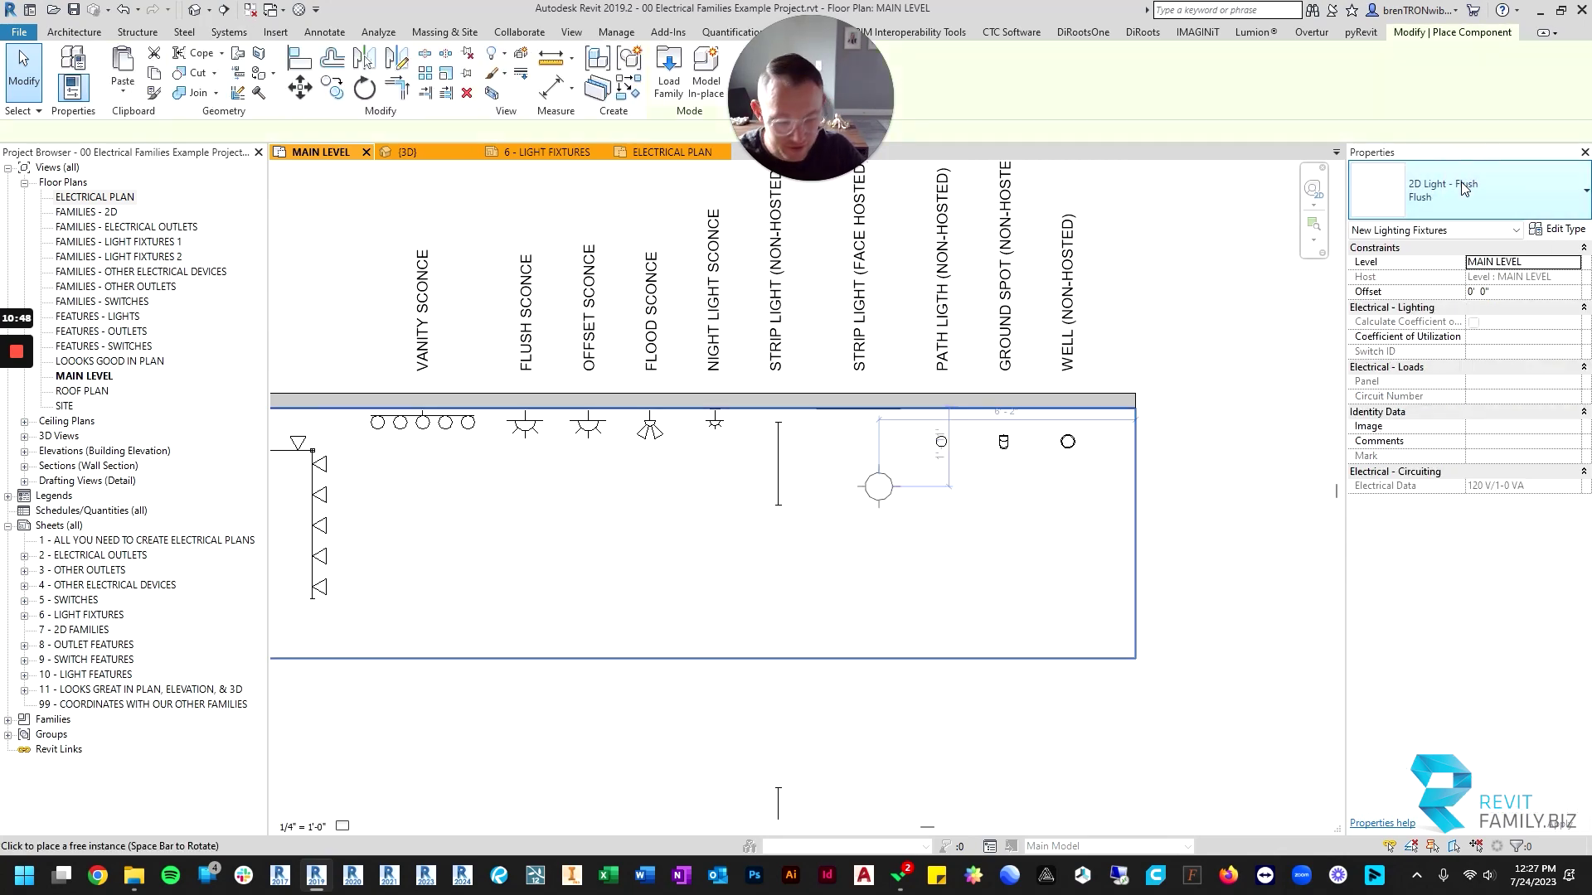
left_click(1463, 188)
scroll(1416, 406, "down", 3)
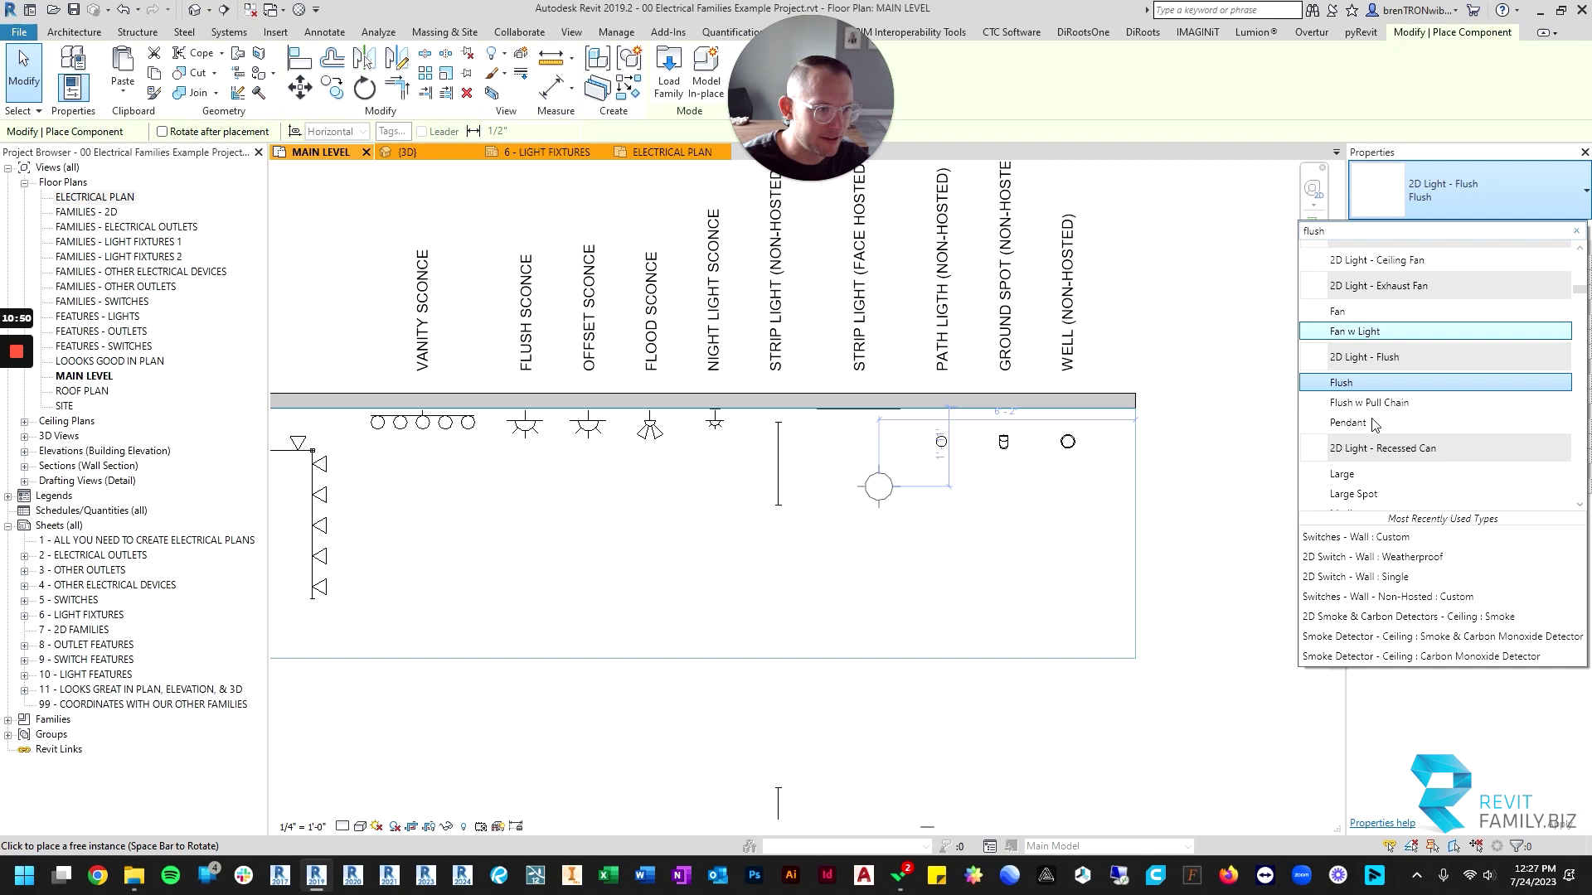
scroll(1400, 406, "down", 5)
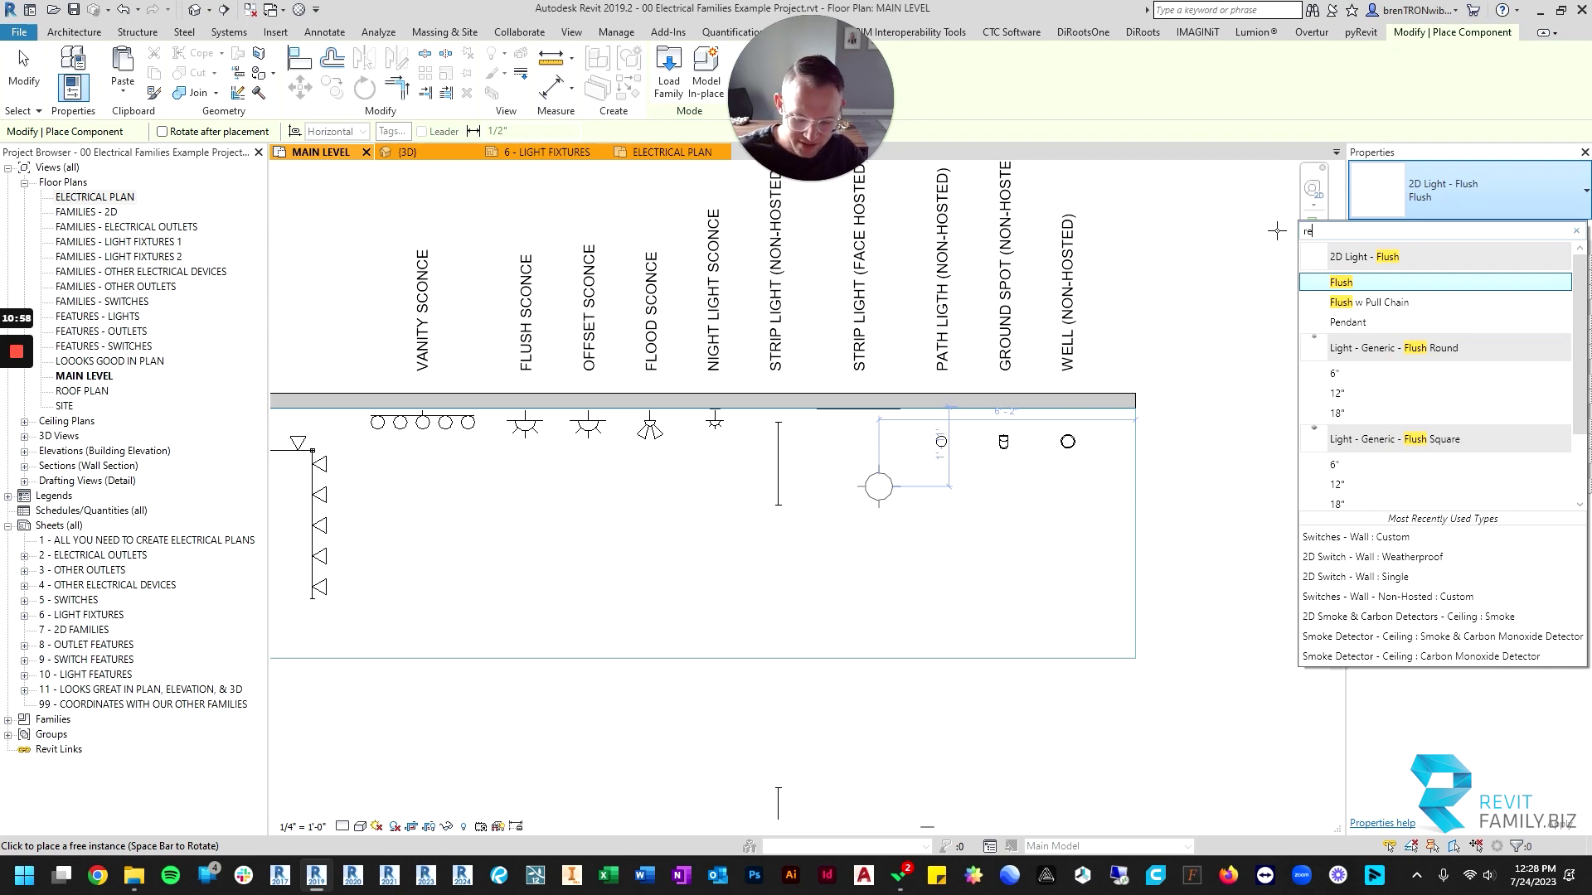
type("cessed")
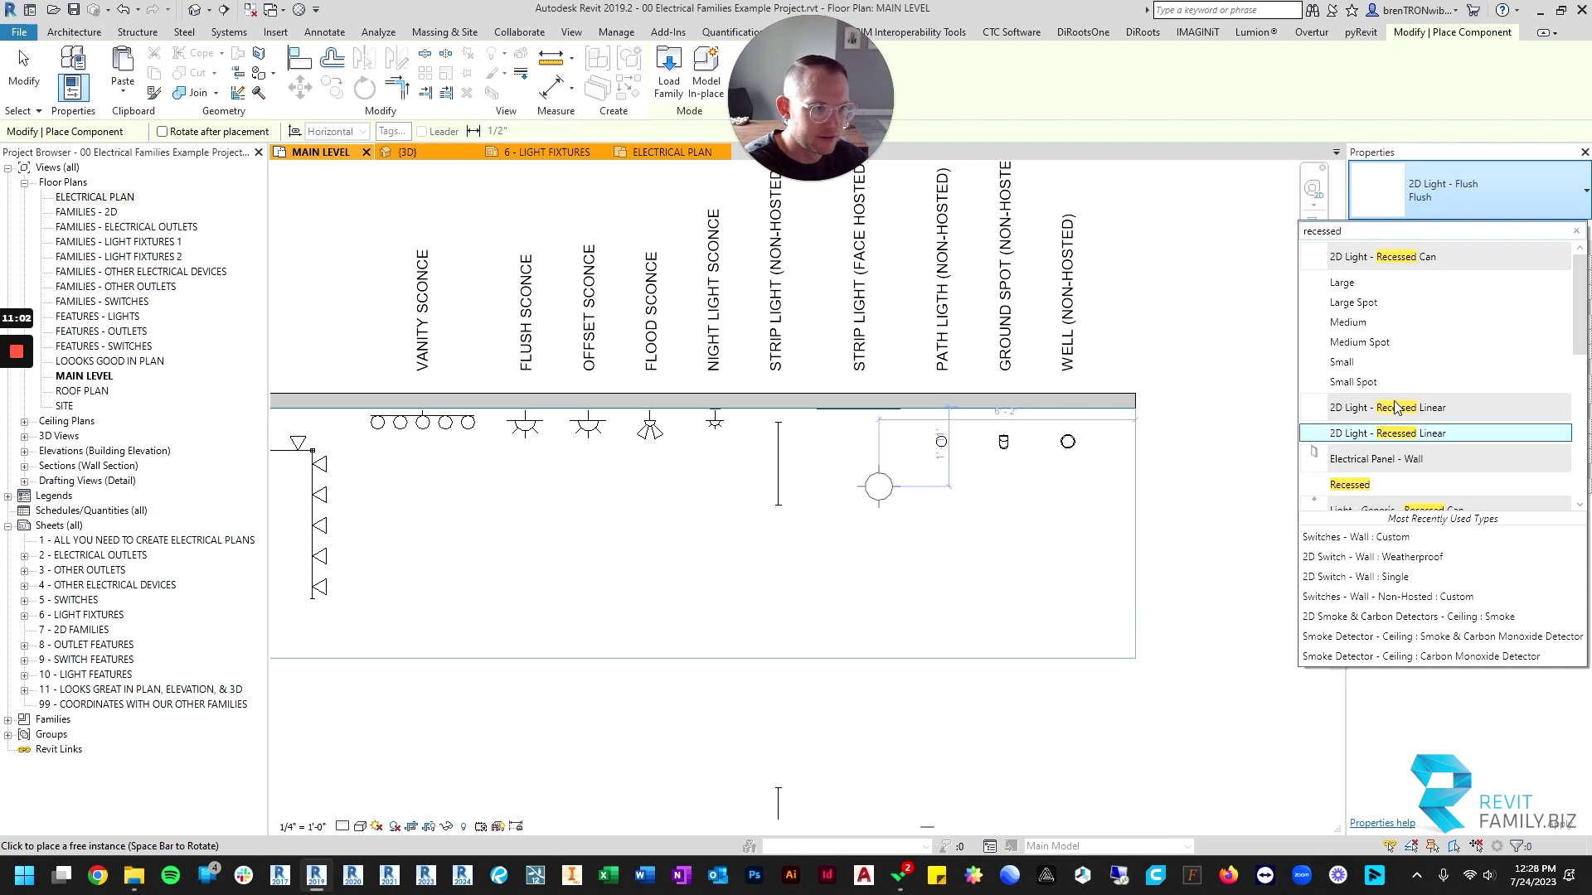
Choose the 24" x 2" type of the Light - Generic - Recessed Linear family for placement.
scroll(1452, 398, "down", 5)
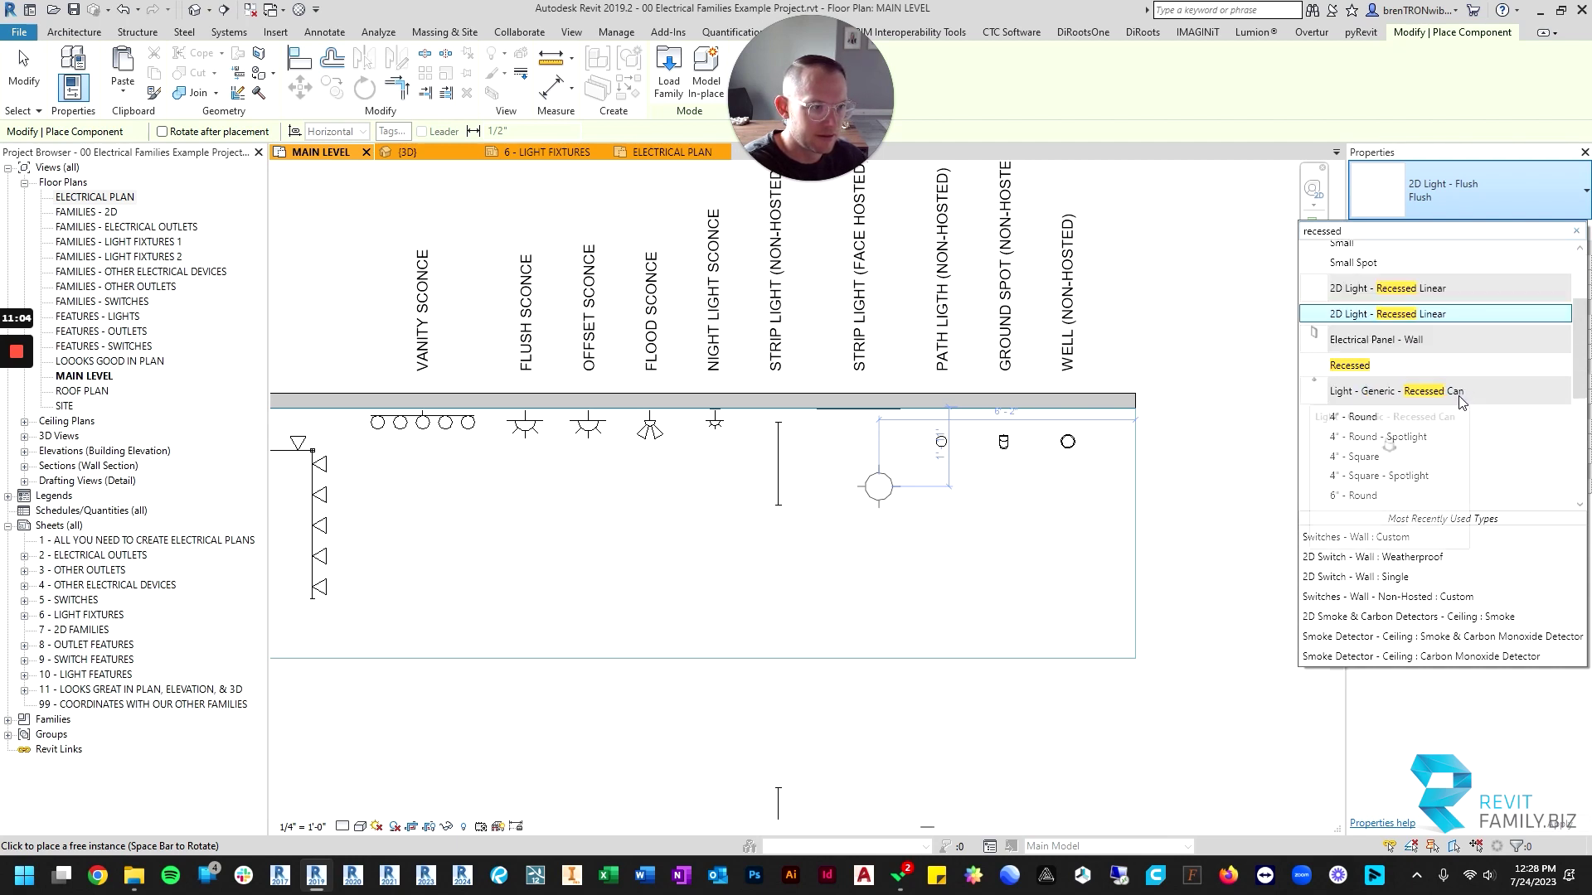
scroll(1392, 474, "down", 3)
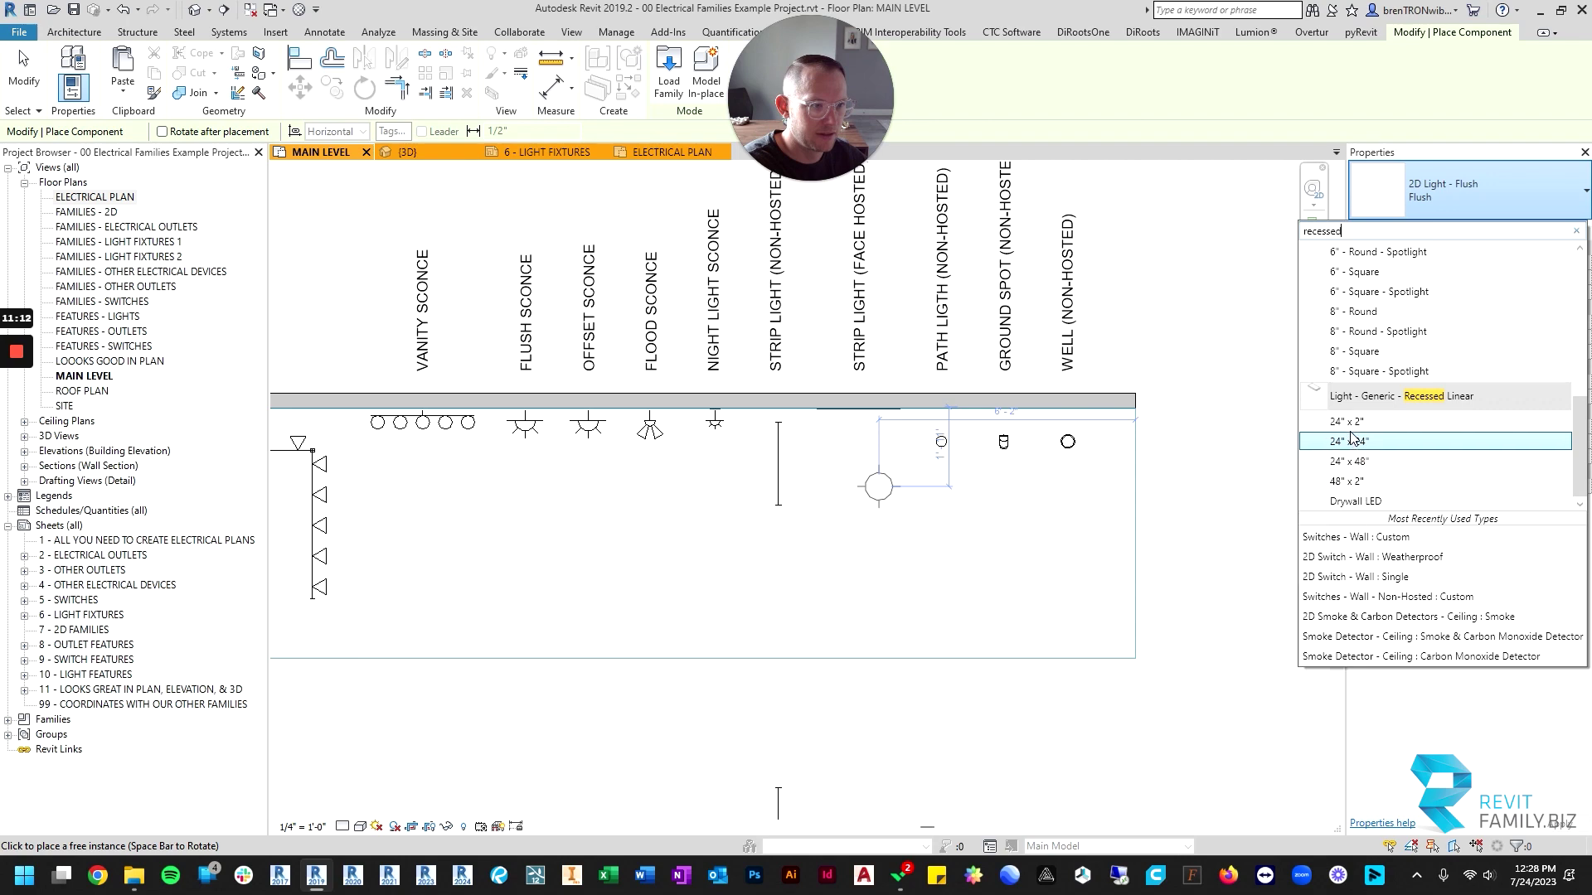
scroll(1354, 436, "up", 3)
scroll(1354, 433, "down", 3)
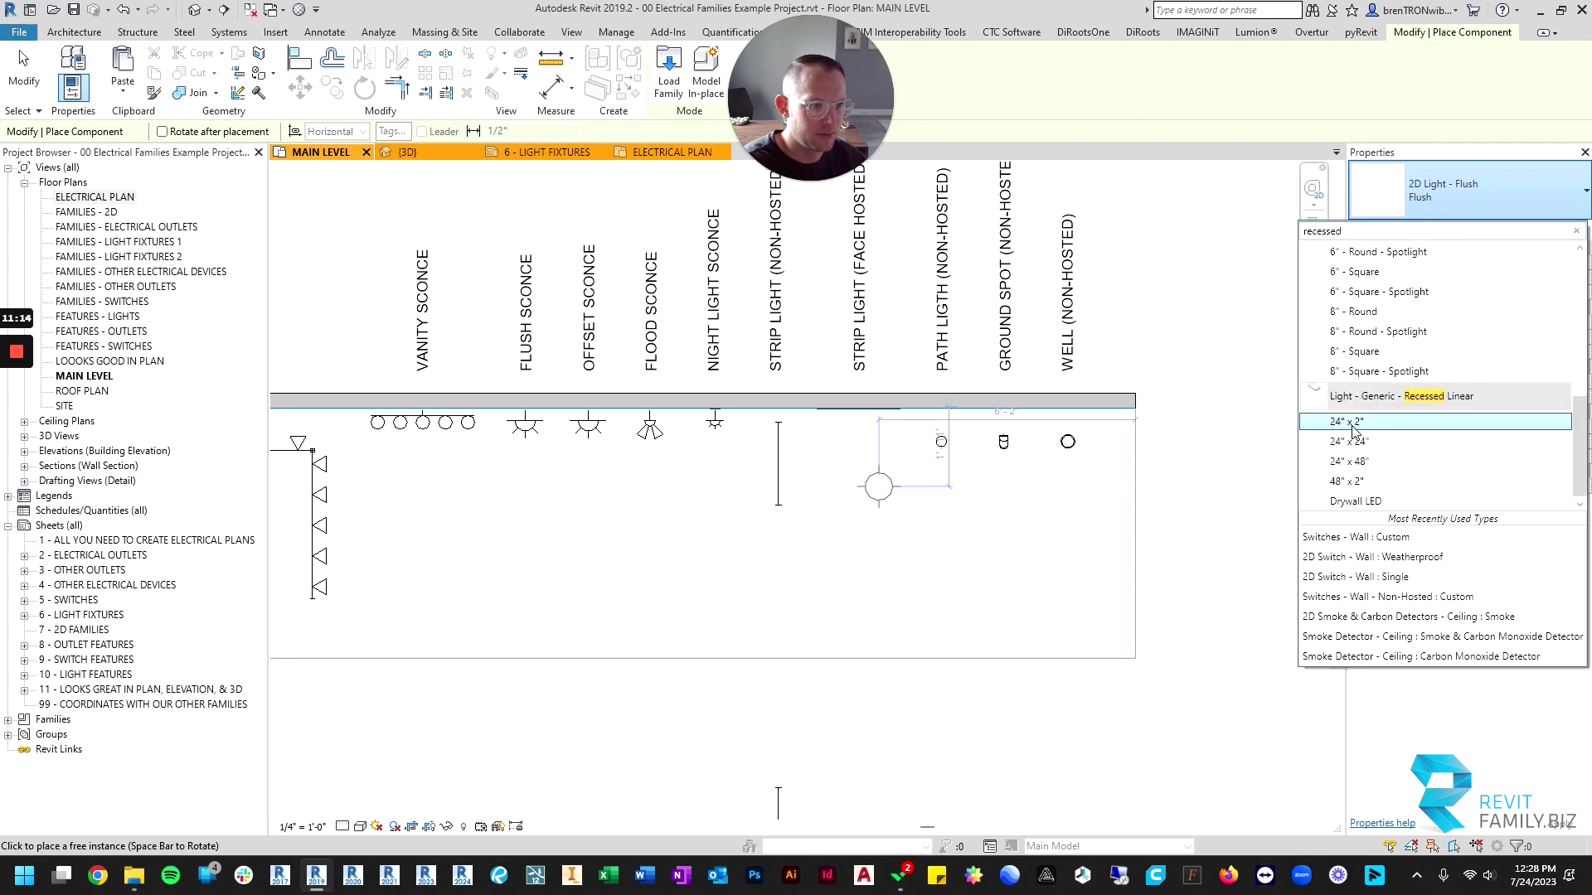
left_click(1352, 425)
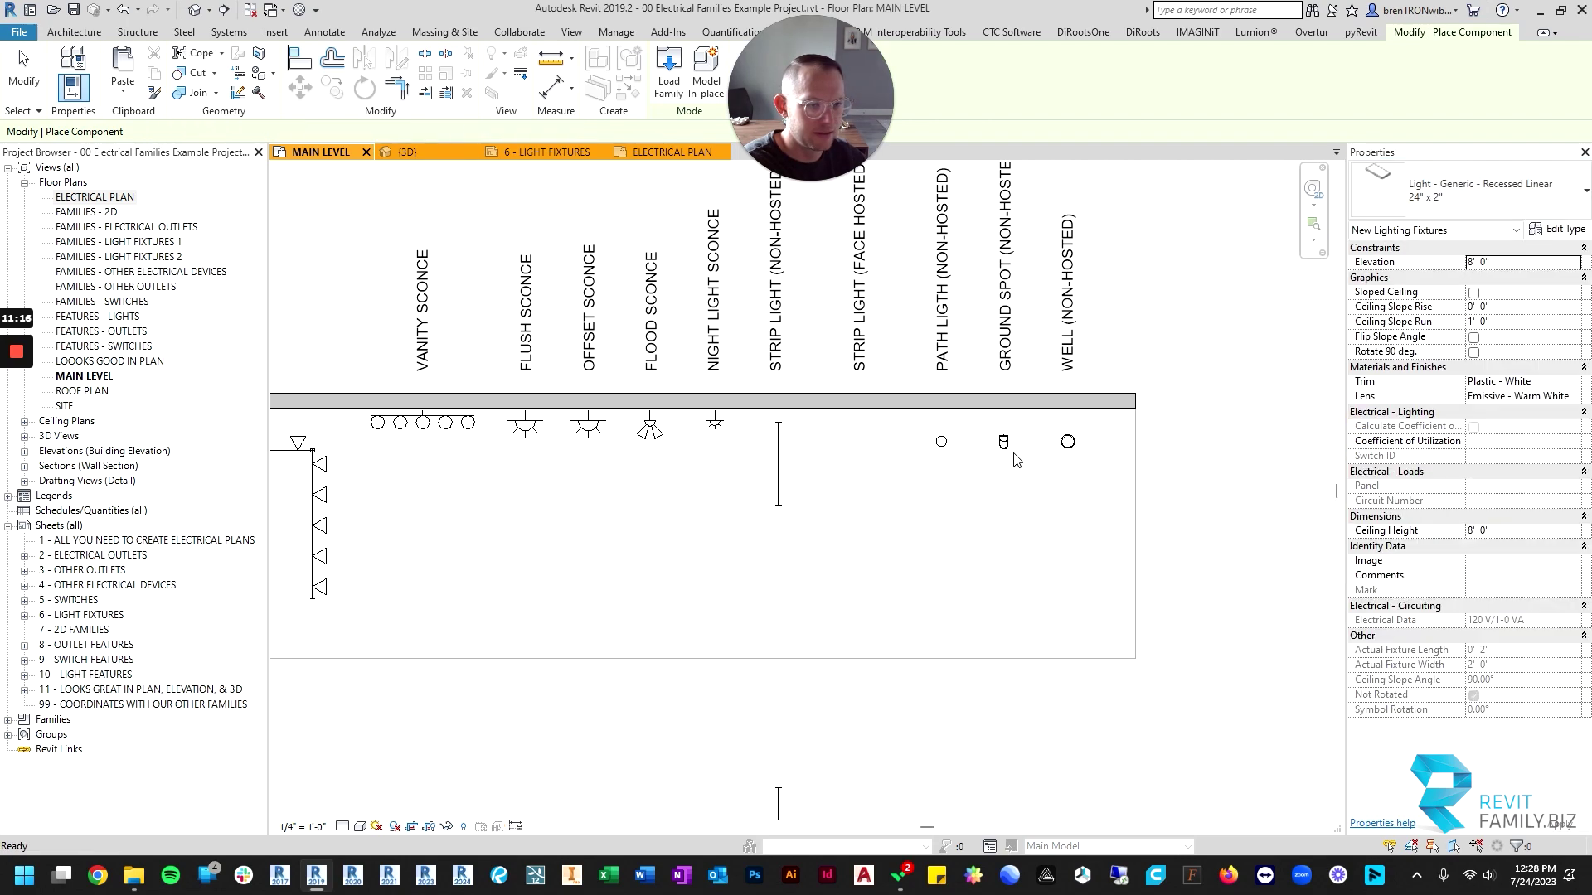
Place the recessed linear light on the ceiling, in the open area below the sconces of the upper generic lights row.
middle_click_drag(610, 557, 720, 520)
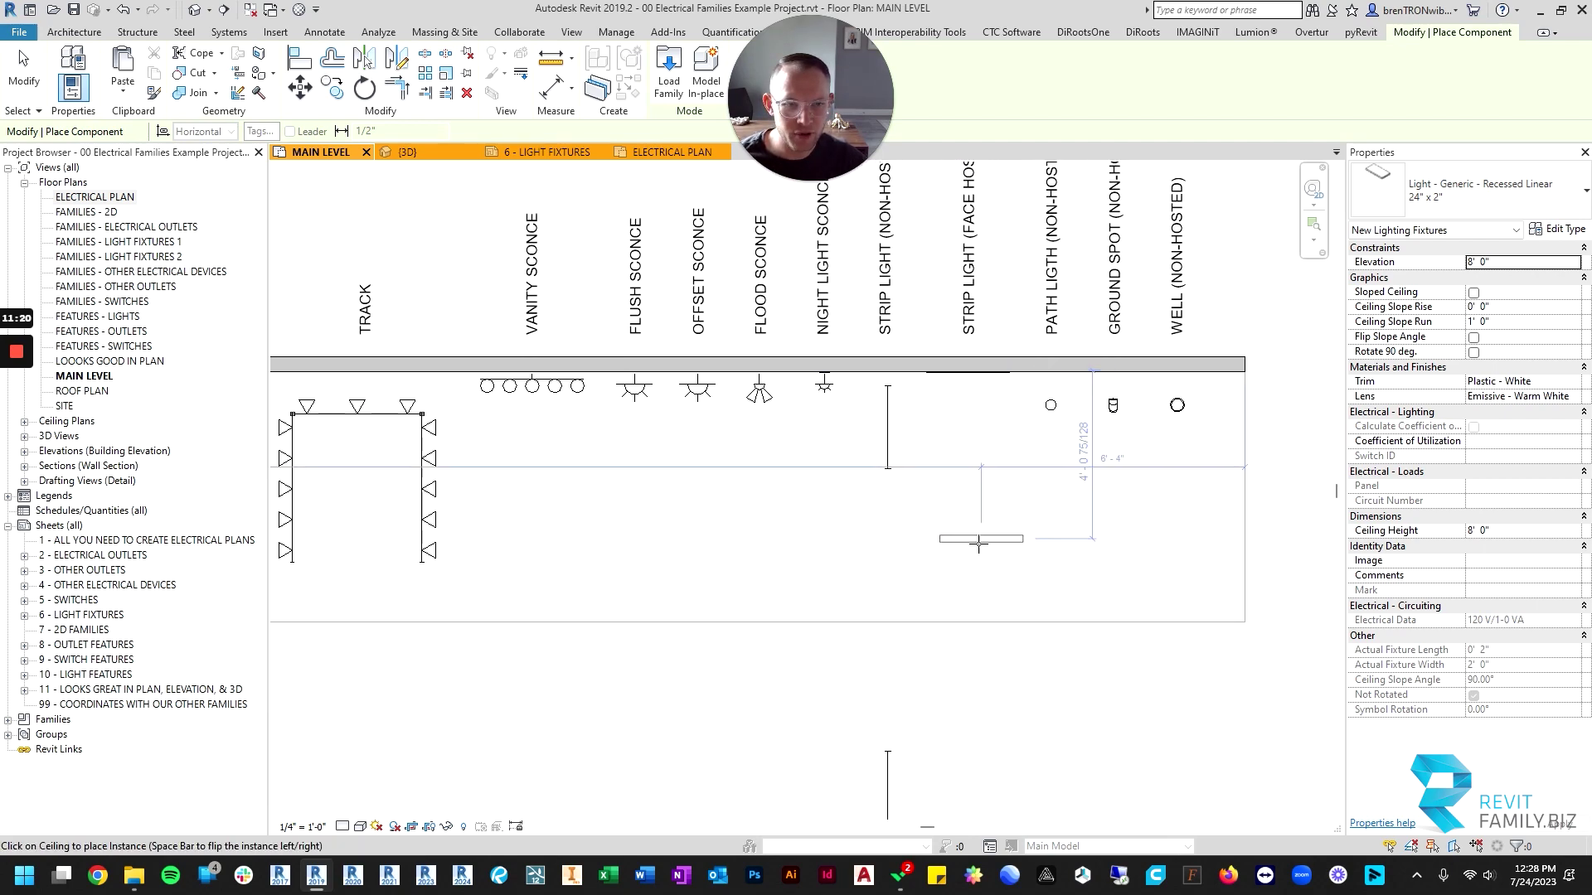
key("Escape")
key("Escape")
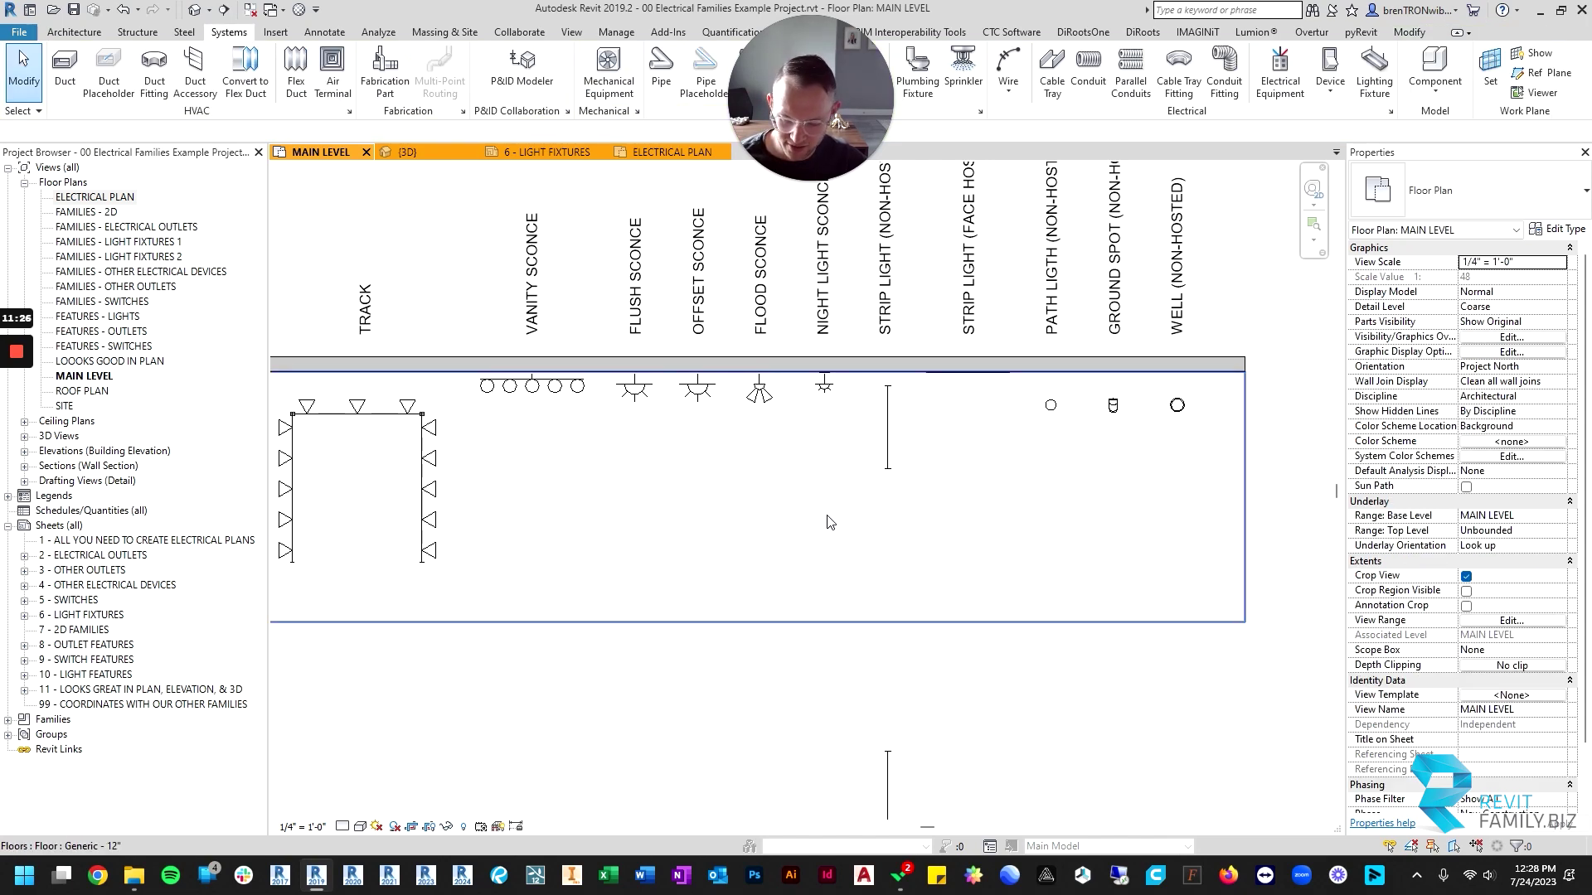
Examine the placed recessed linear light on the sloped ceiling in the 3D view, up close and from below.
key("ctrl+Tab")
scroll(1019, 381, "up", 6)
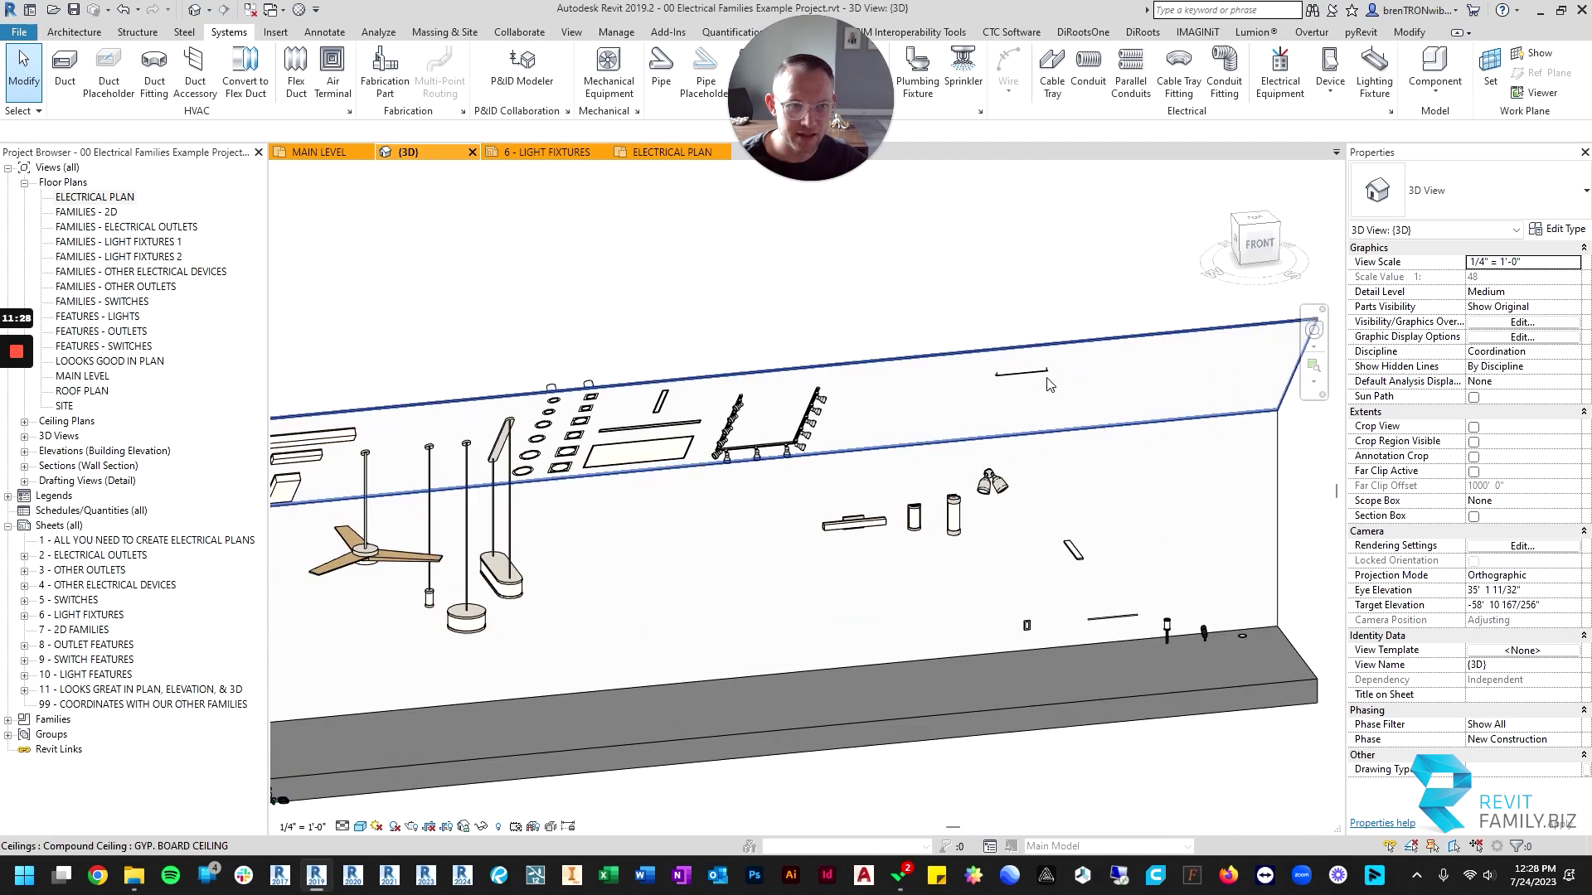
mouse_move(1019, 381)
middle_mouse_down("shift")
mouse_move(900, 500)
mouse_move(1022, 355)
middle_mouse_up("shift")
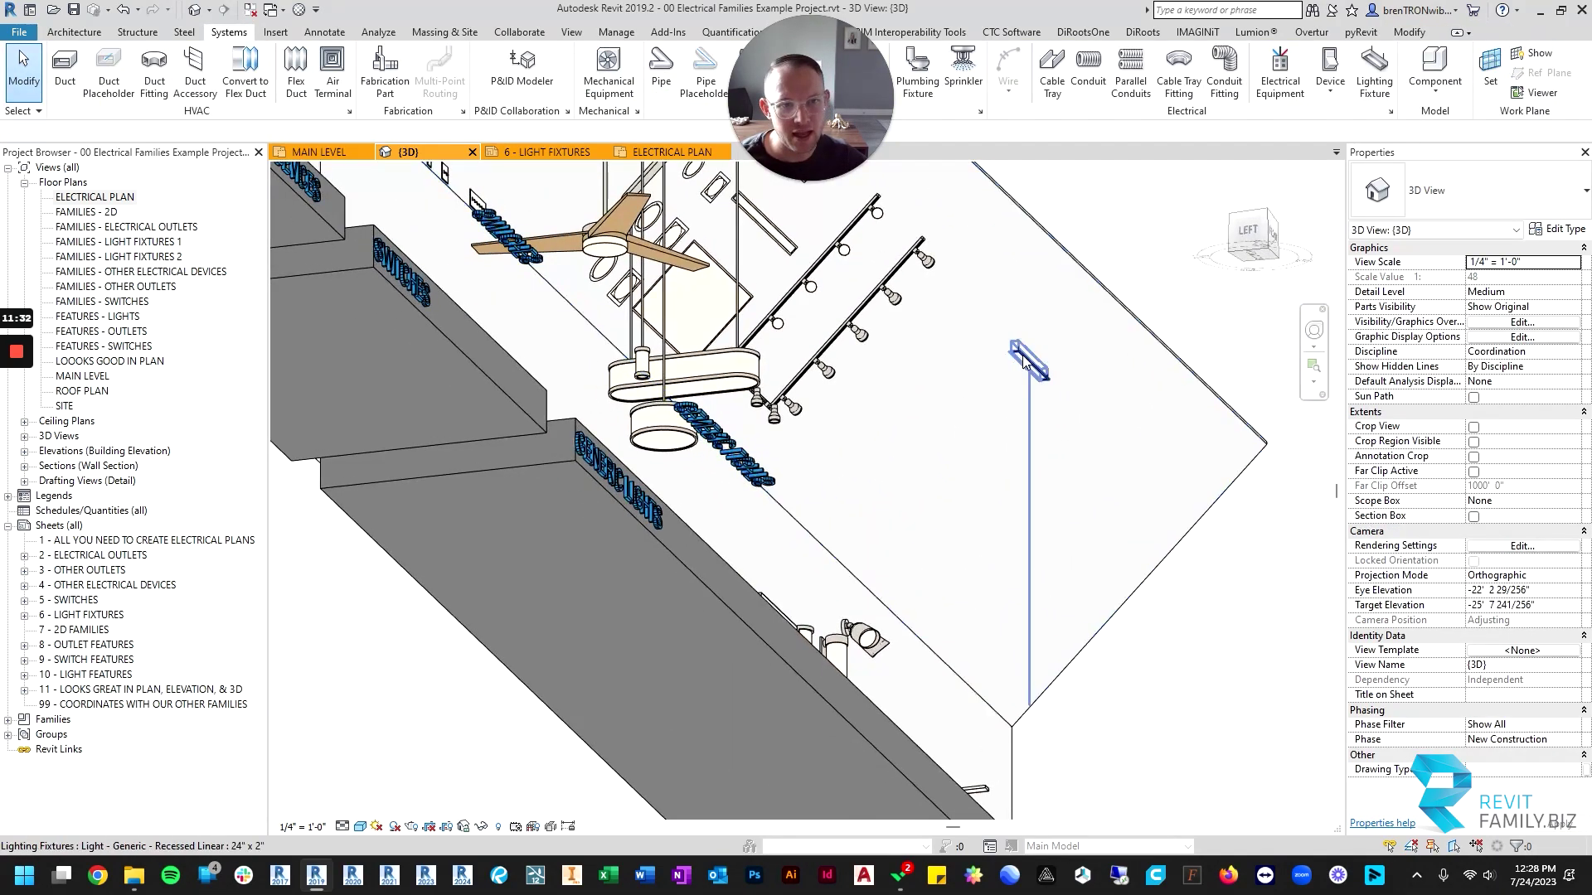
left_click(1025, 358)
scroll(1032, 357, "up", 6)
key("Escape")
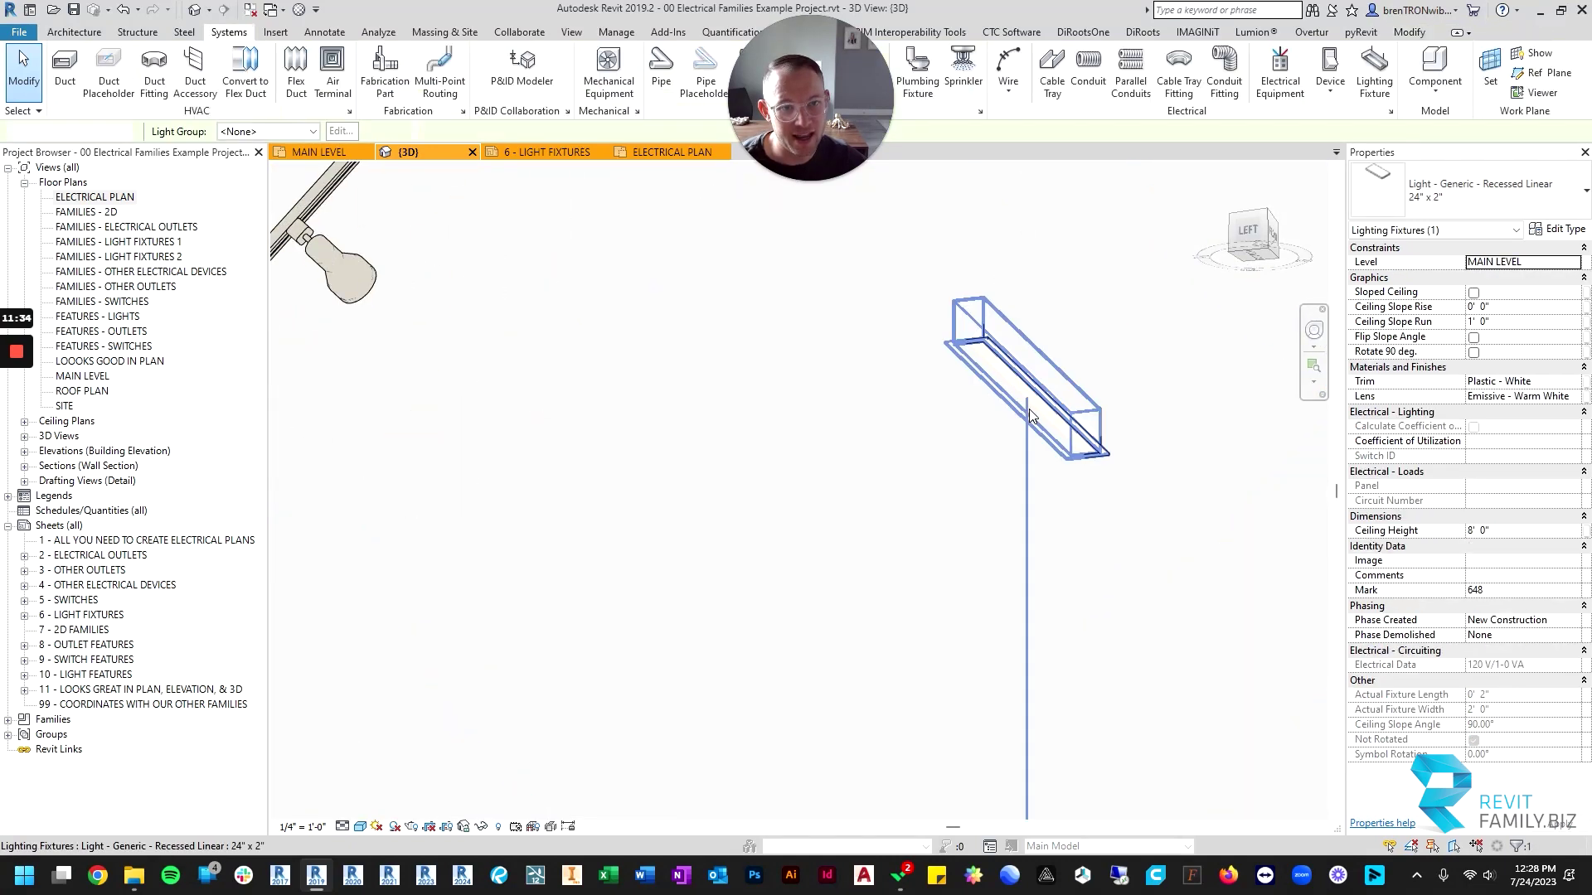
scroll(1032, 399, "down", 3)
middle_click_drag(1035, 403, 1038, 503, "shift")
scroll(989, 546, "down", 3)
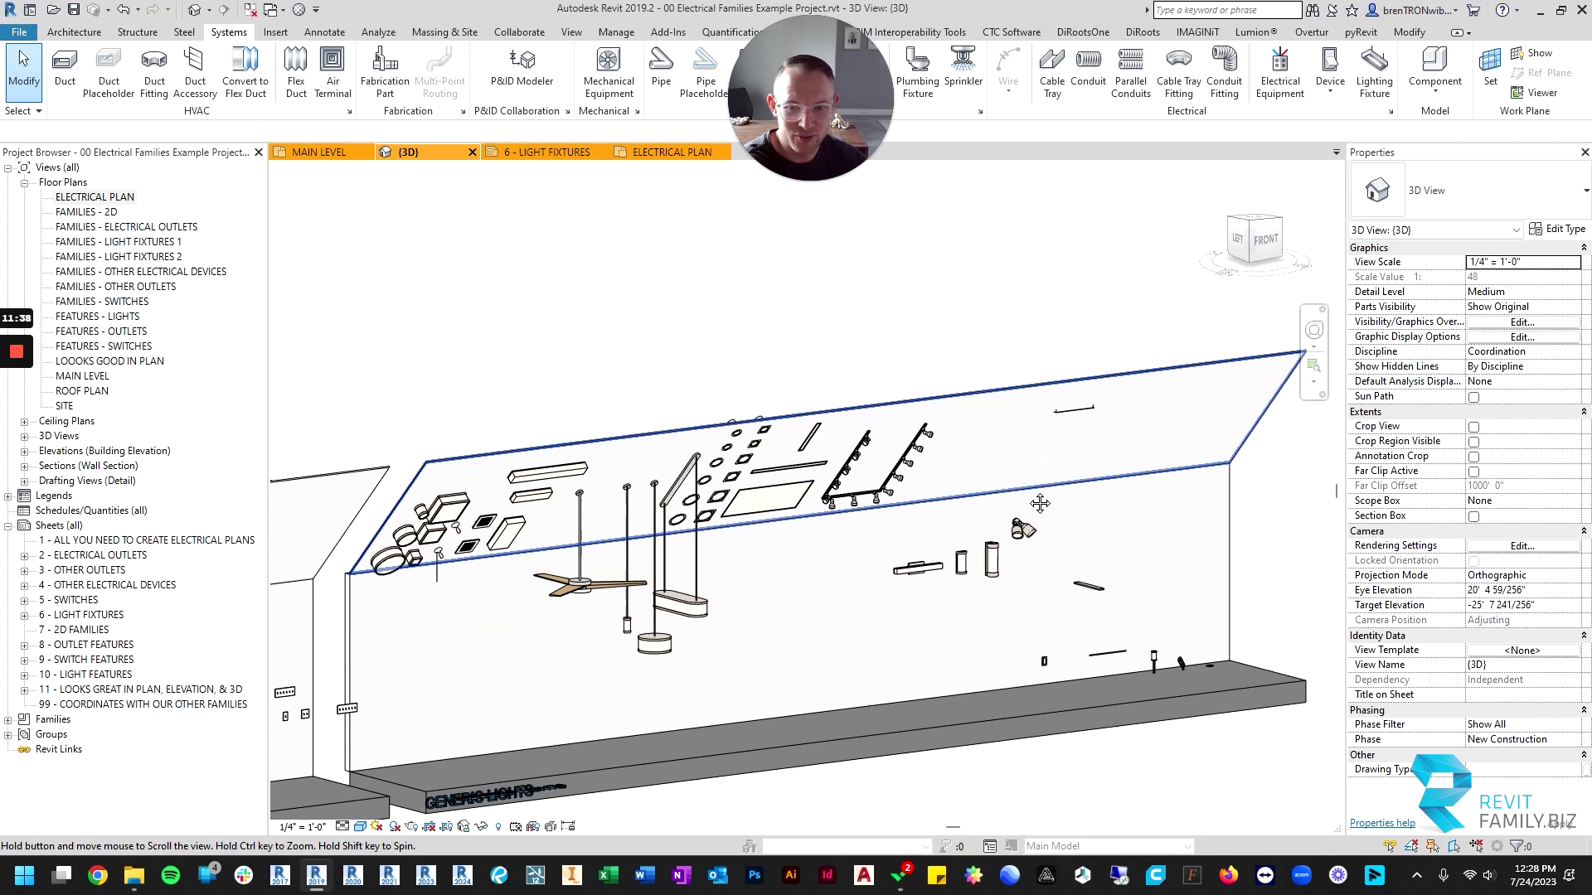
Inspect the recessed linear light and its sloped gypsum board ceiling host by selecting each in turn.
scroll(1068, 463, "up", 5)
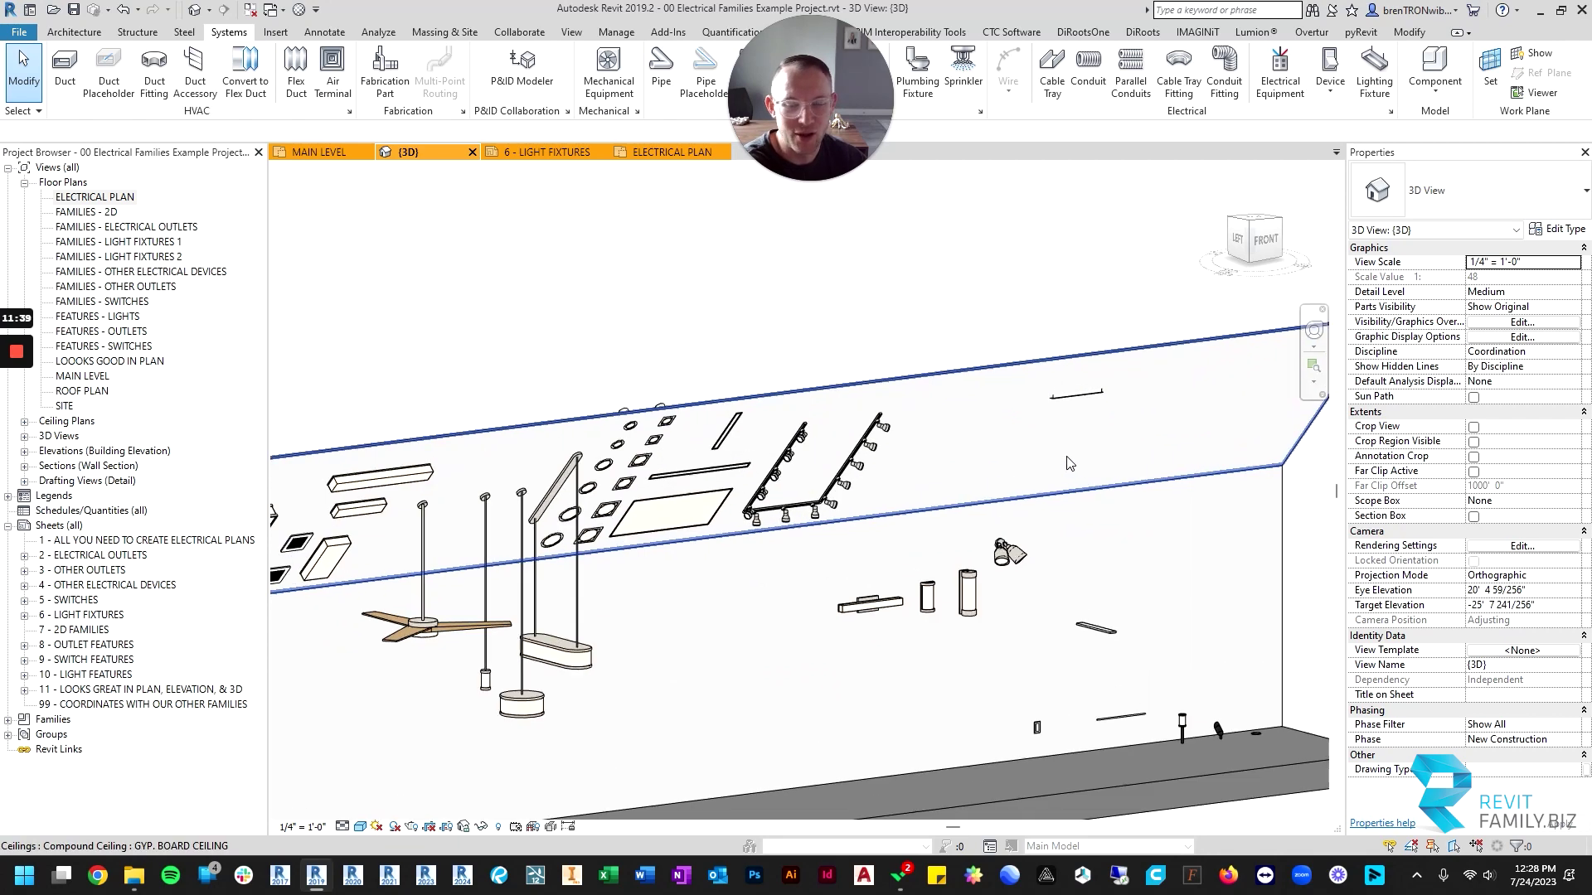
left_click(1073, 381)
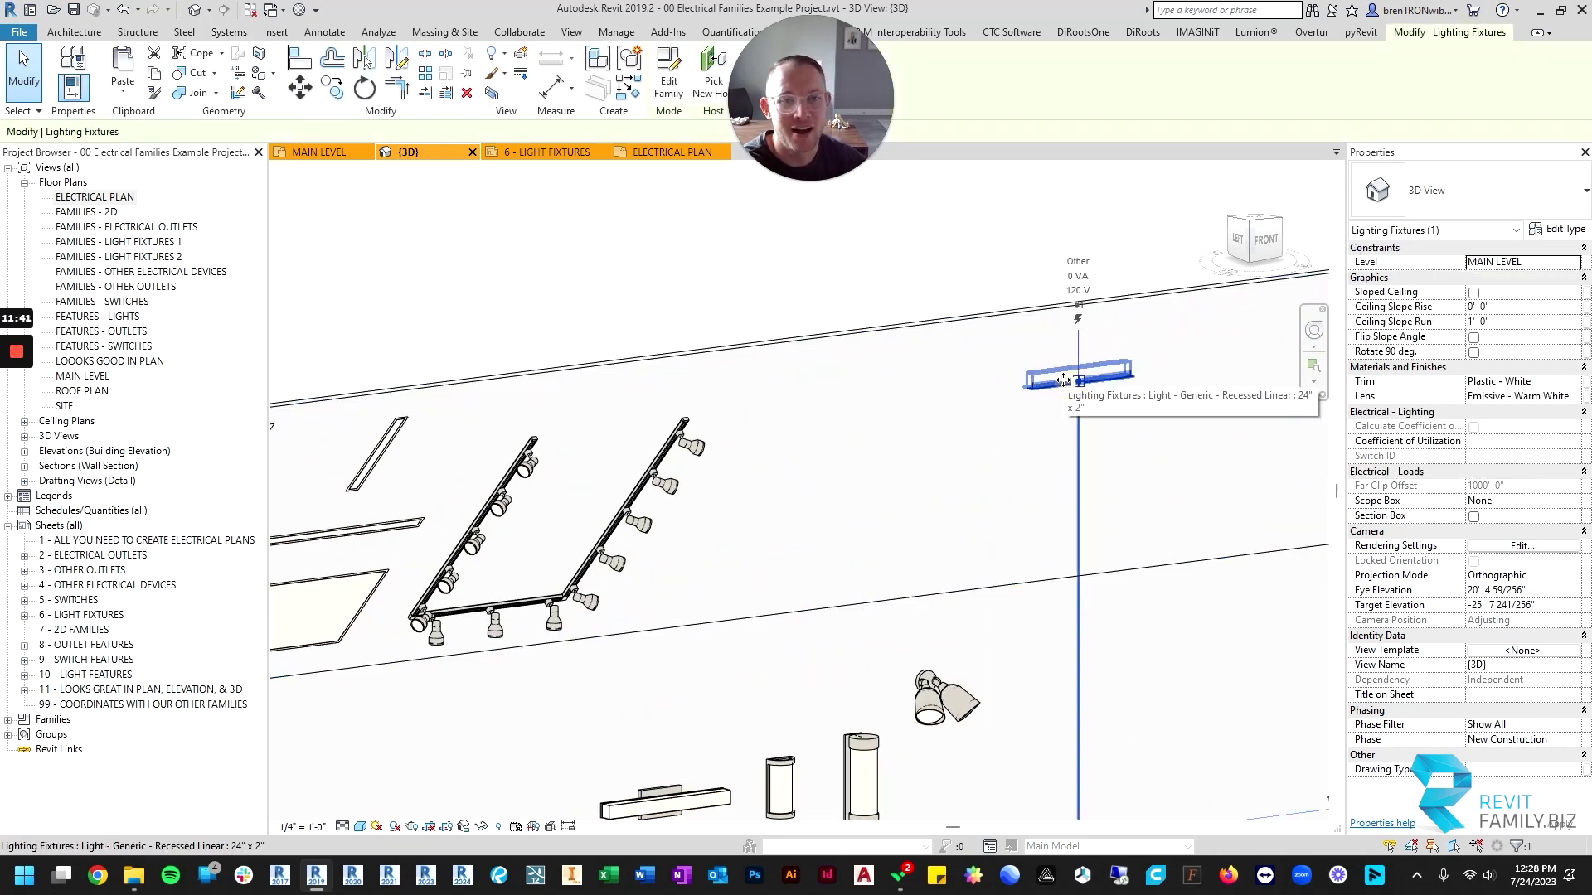
left_click(926, 297)
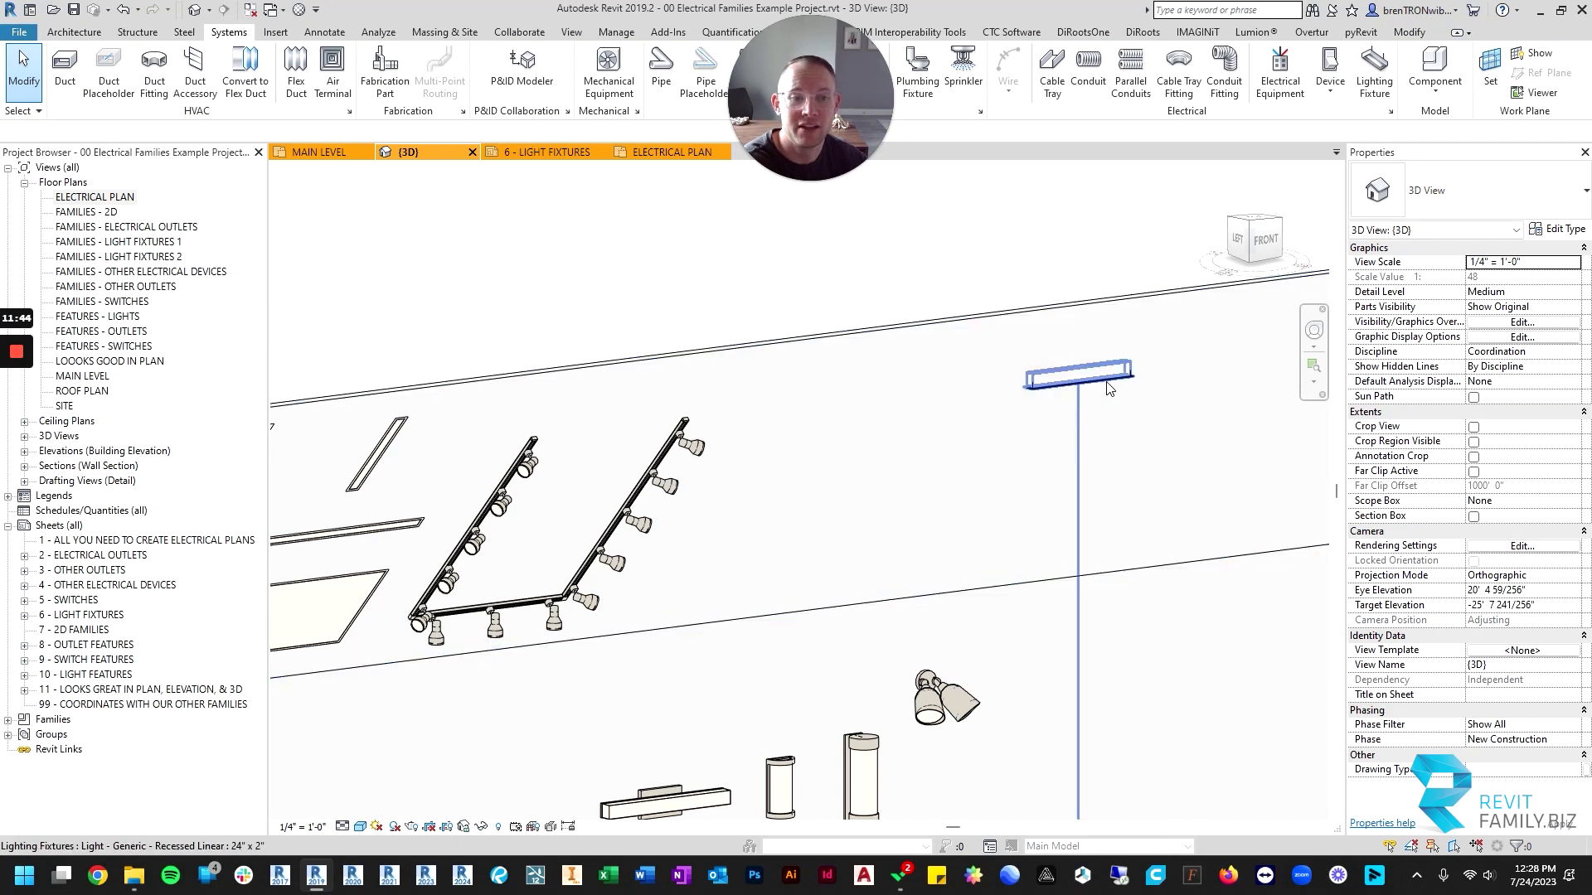
left_click(1022, 322)
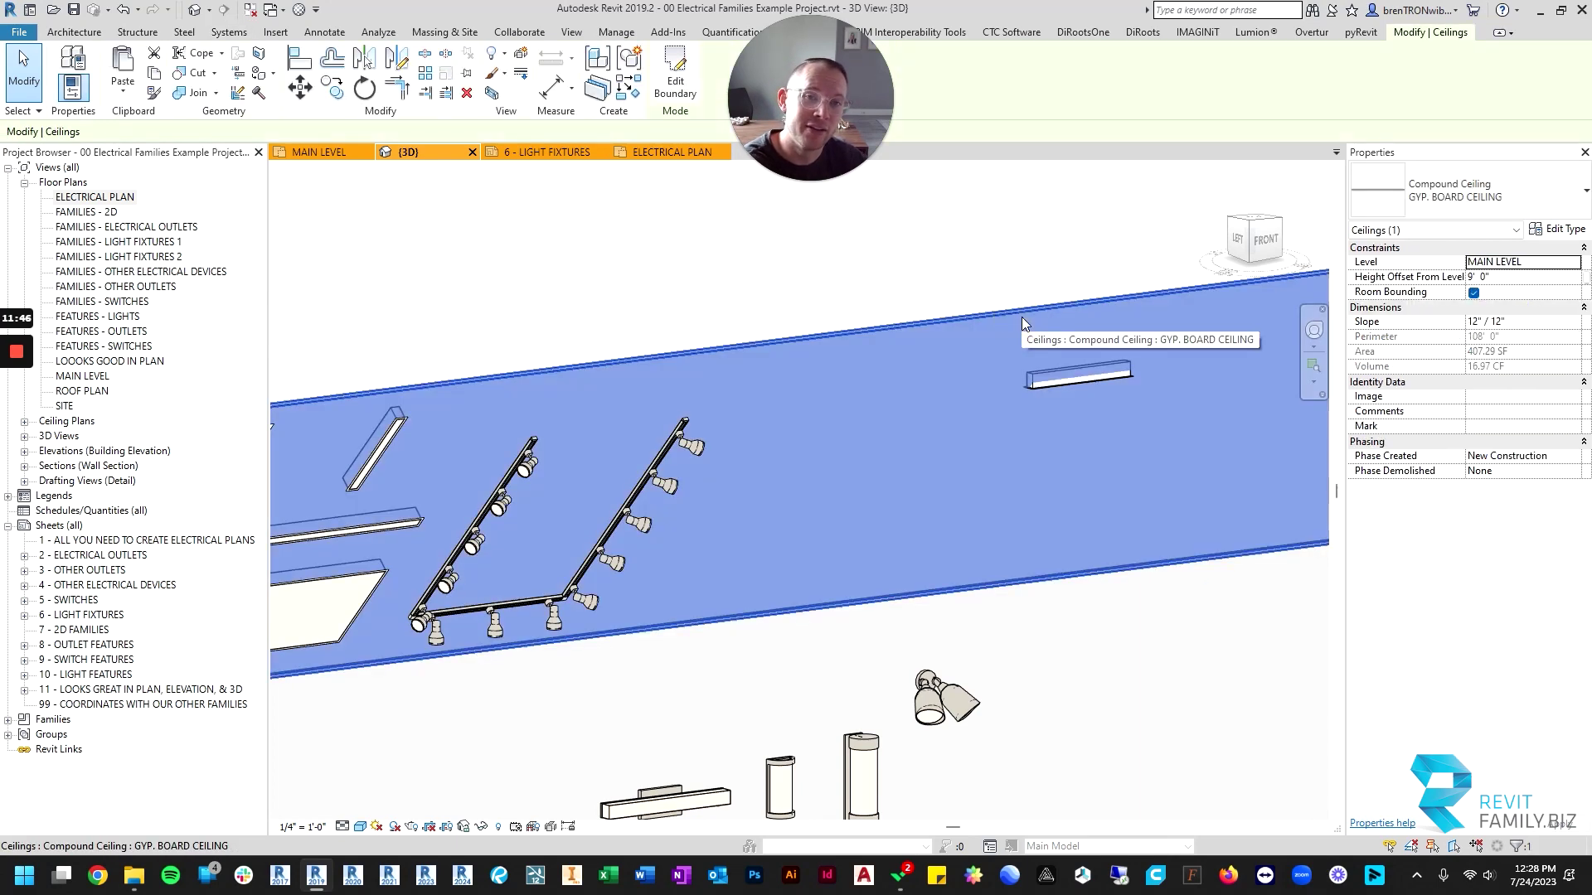
left_click(1066, 386)
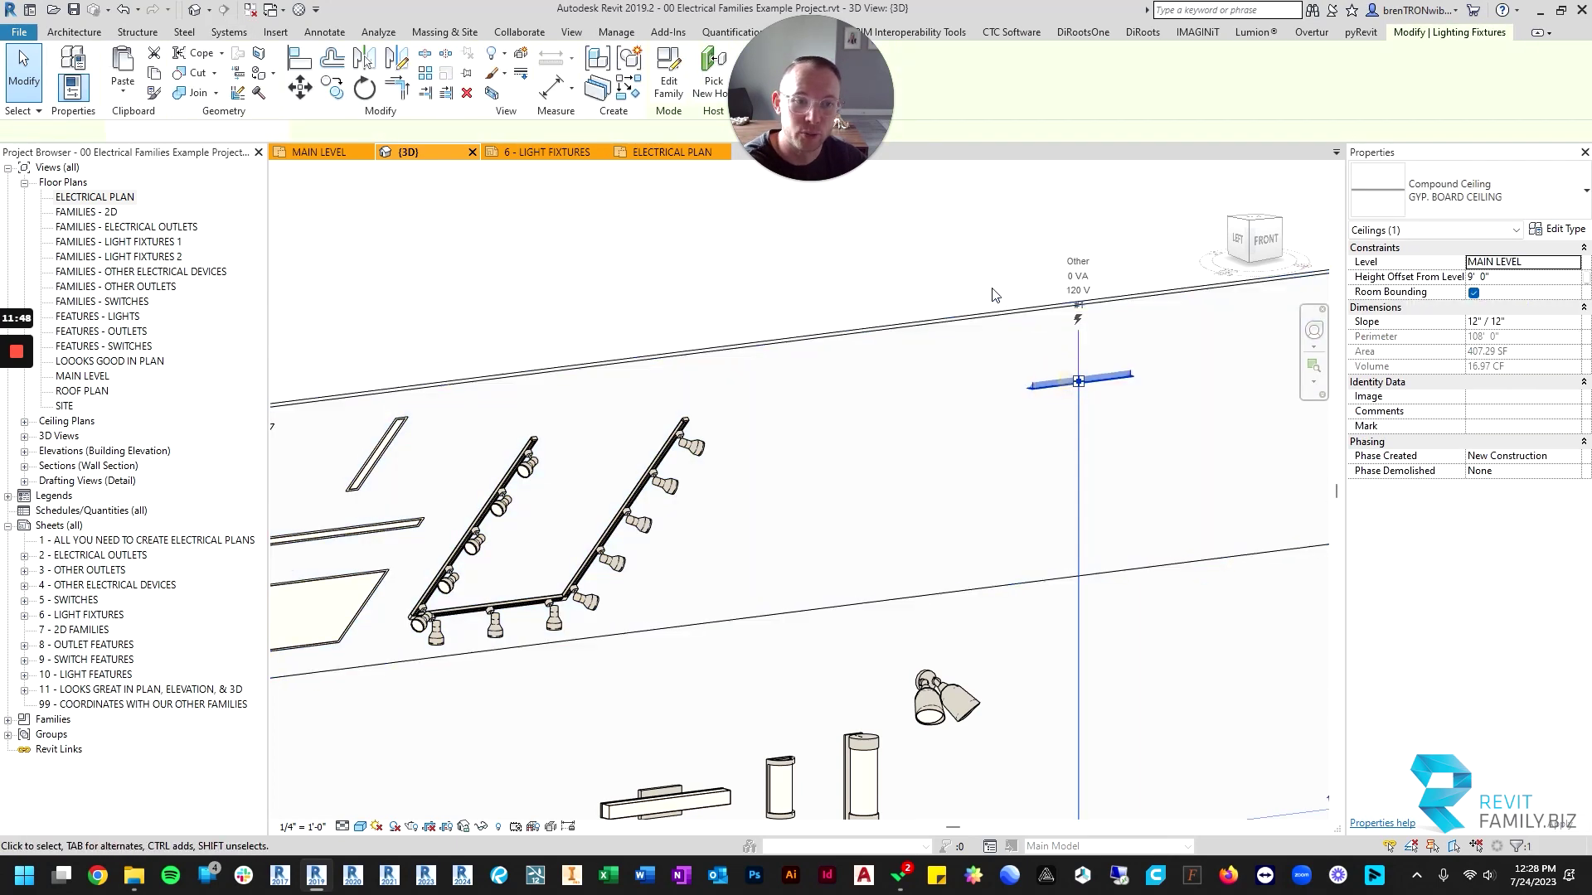
key("Escape")
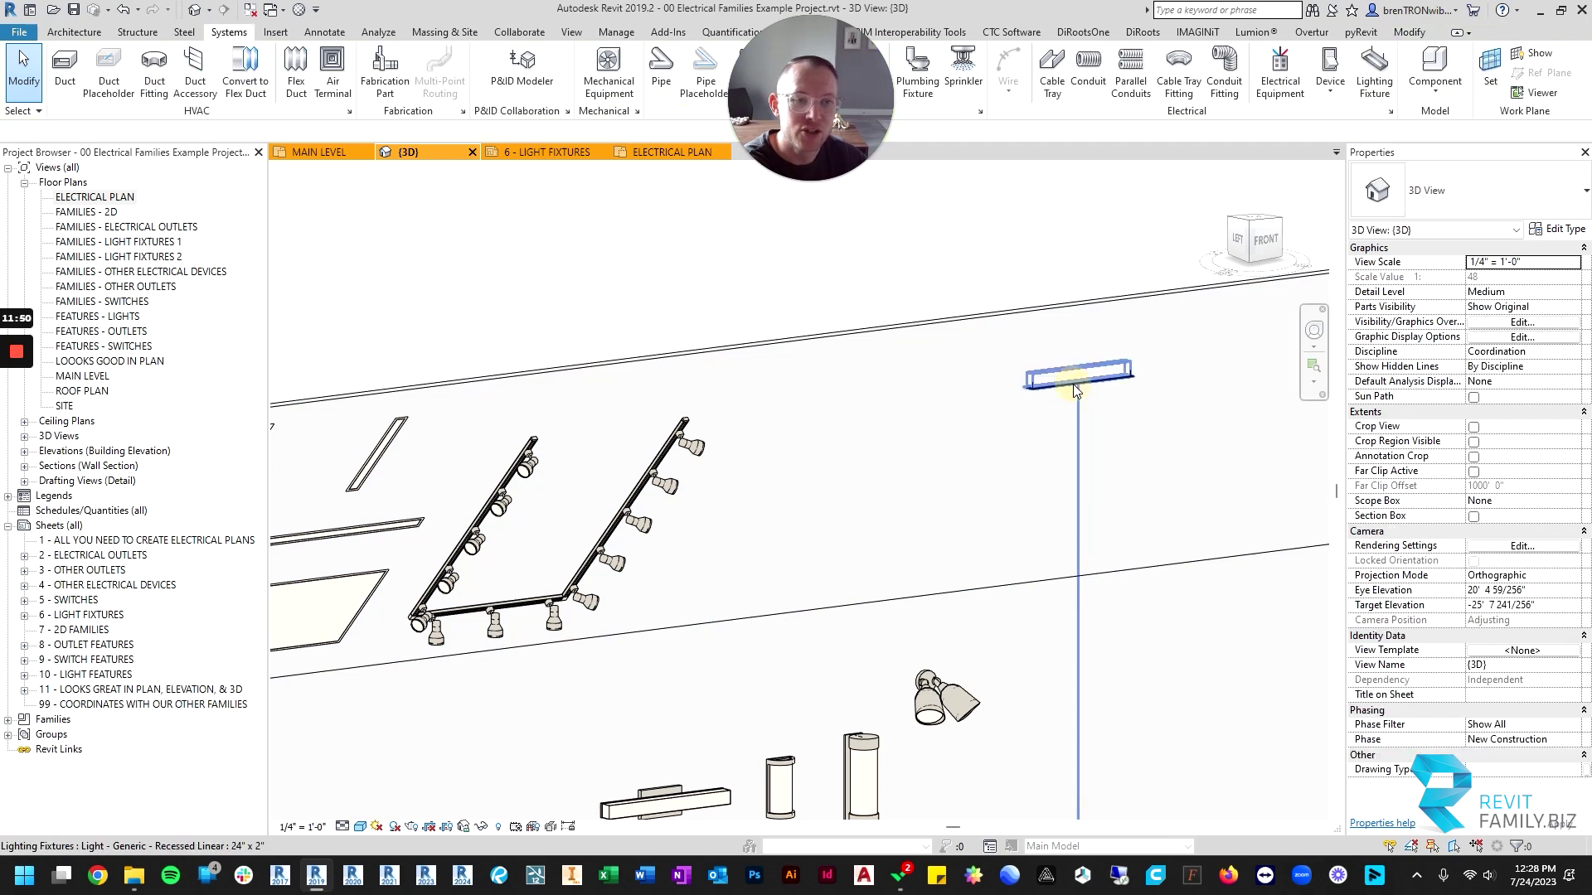
Move the recessed linear light down the sloped ceiling, closer to the wall and the track lights.
left_click(1072, 385)
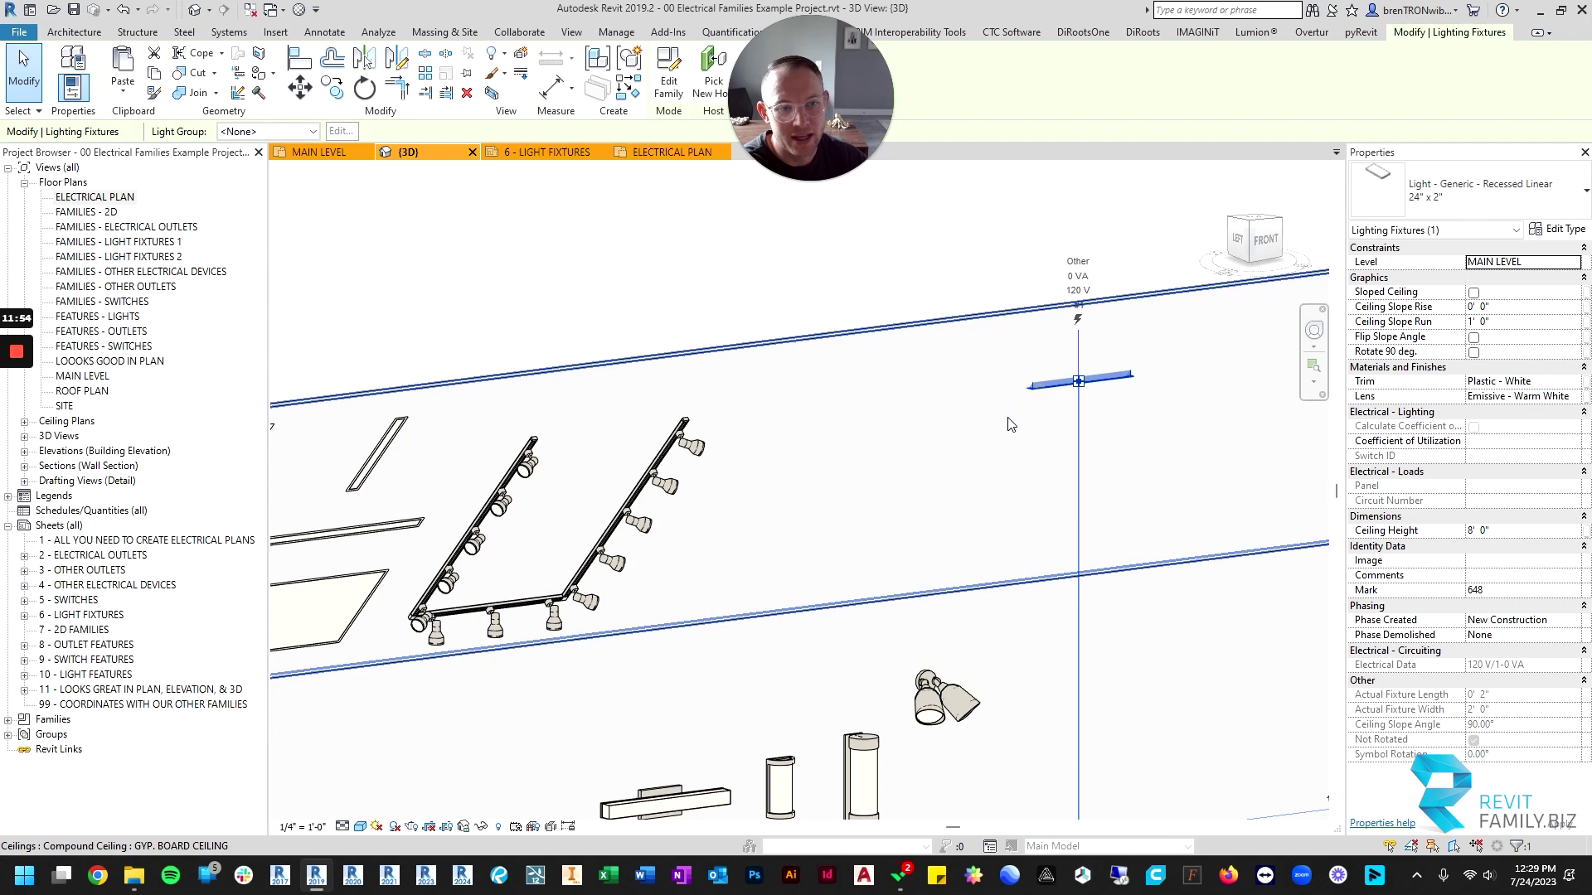
scroll(1004, 417, "up", 3)
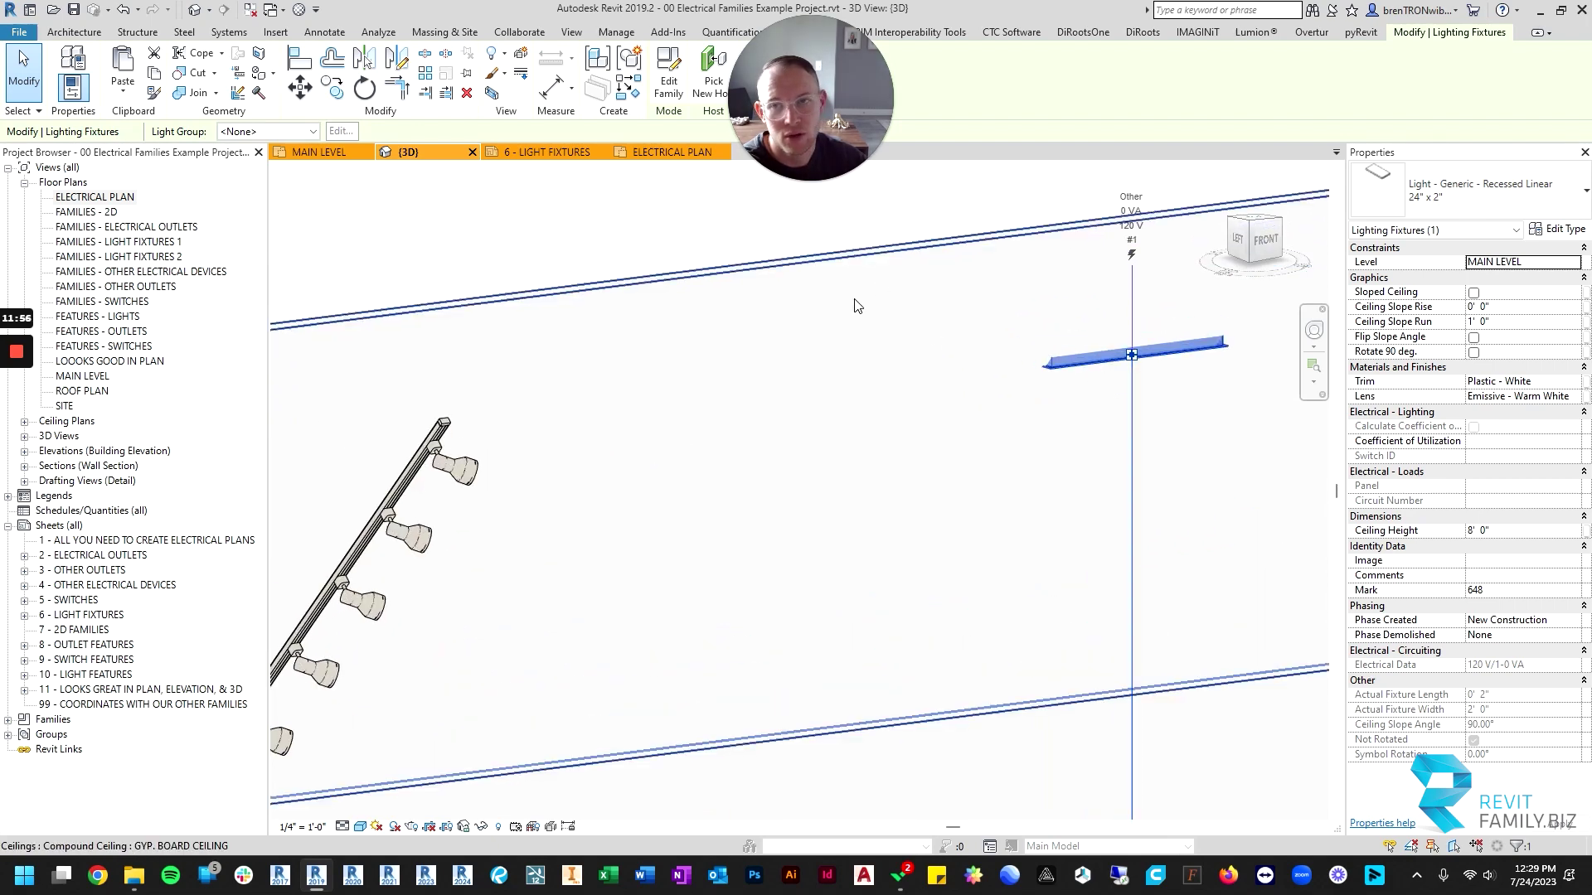
scroll(978, 464, "down", 3)
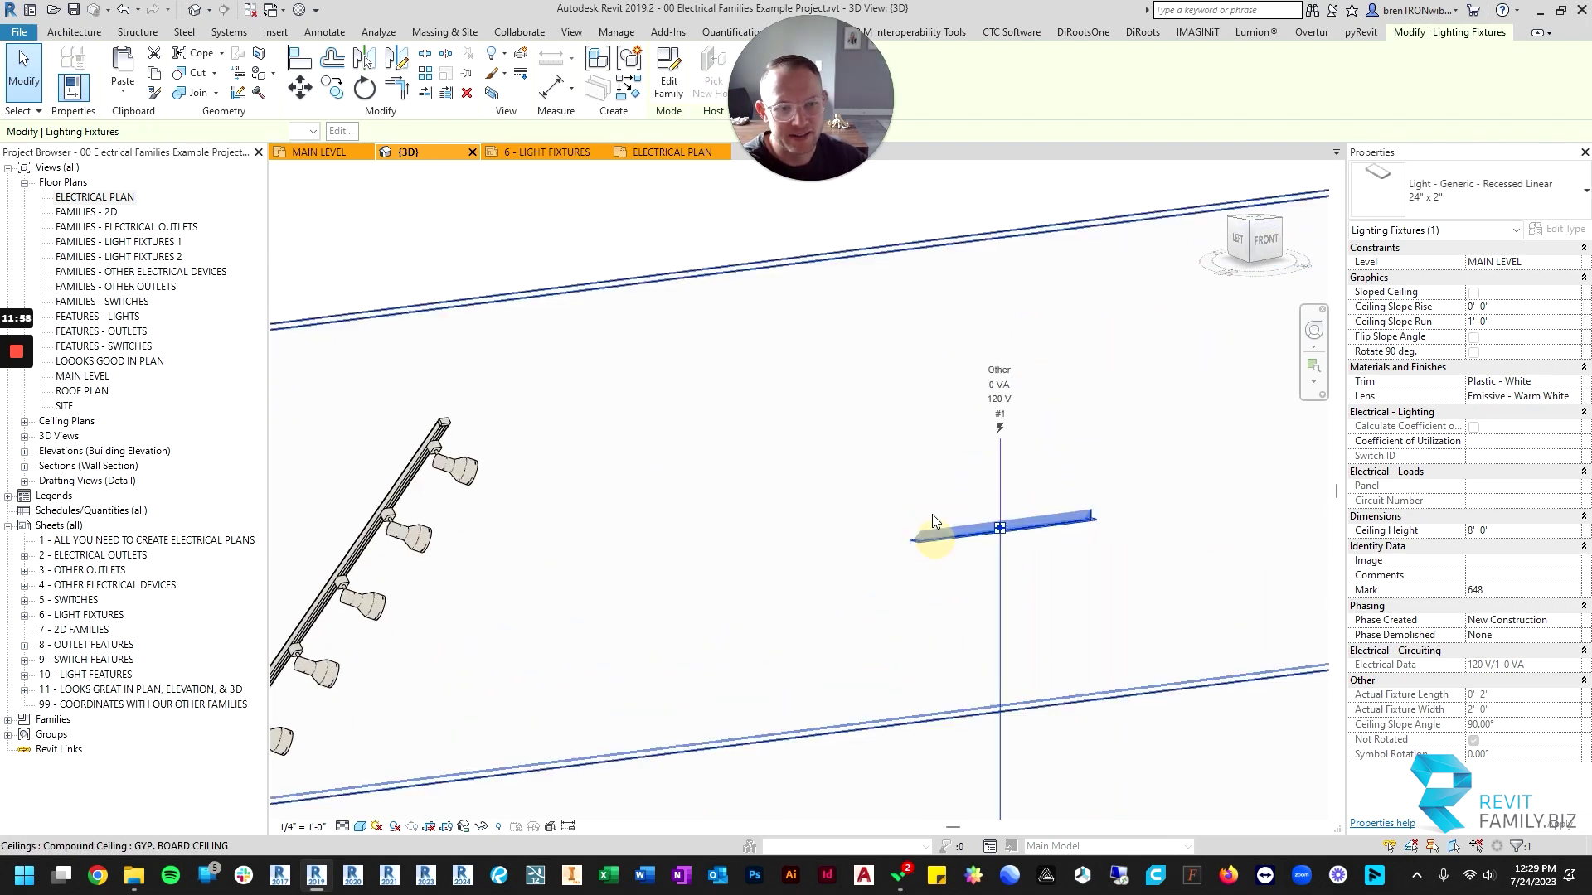
Examine how the moved recessed linear light sits in the sloped ceiling from several angles in the 3D view.
middle_click_drag(918, 435, 825, 485, "shift")
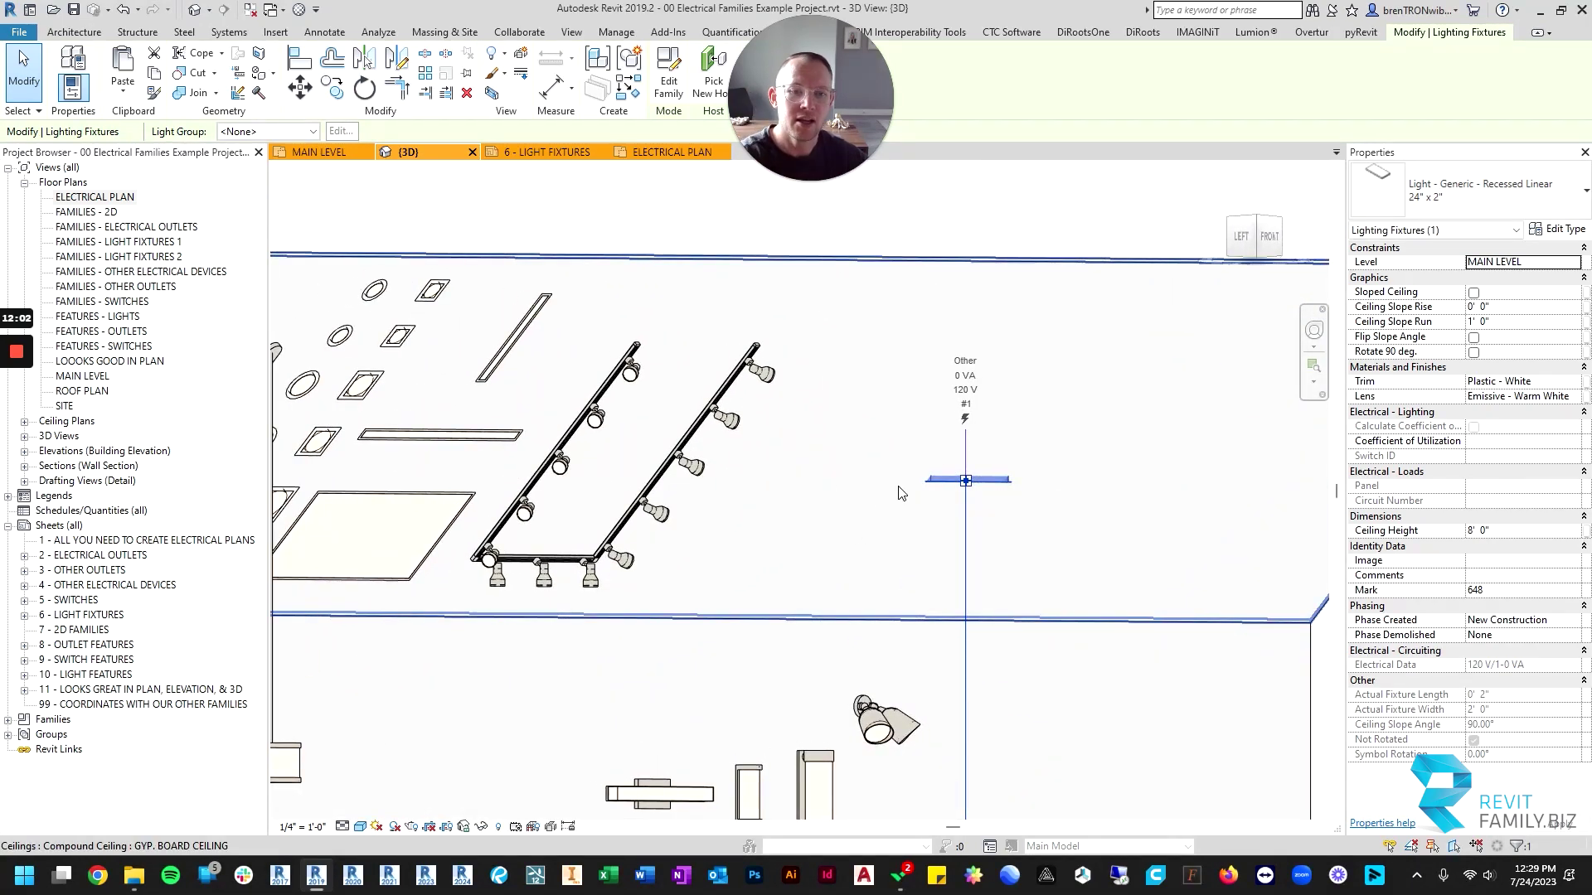
scroll(947, 461, "up", 2)
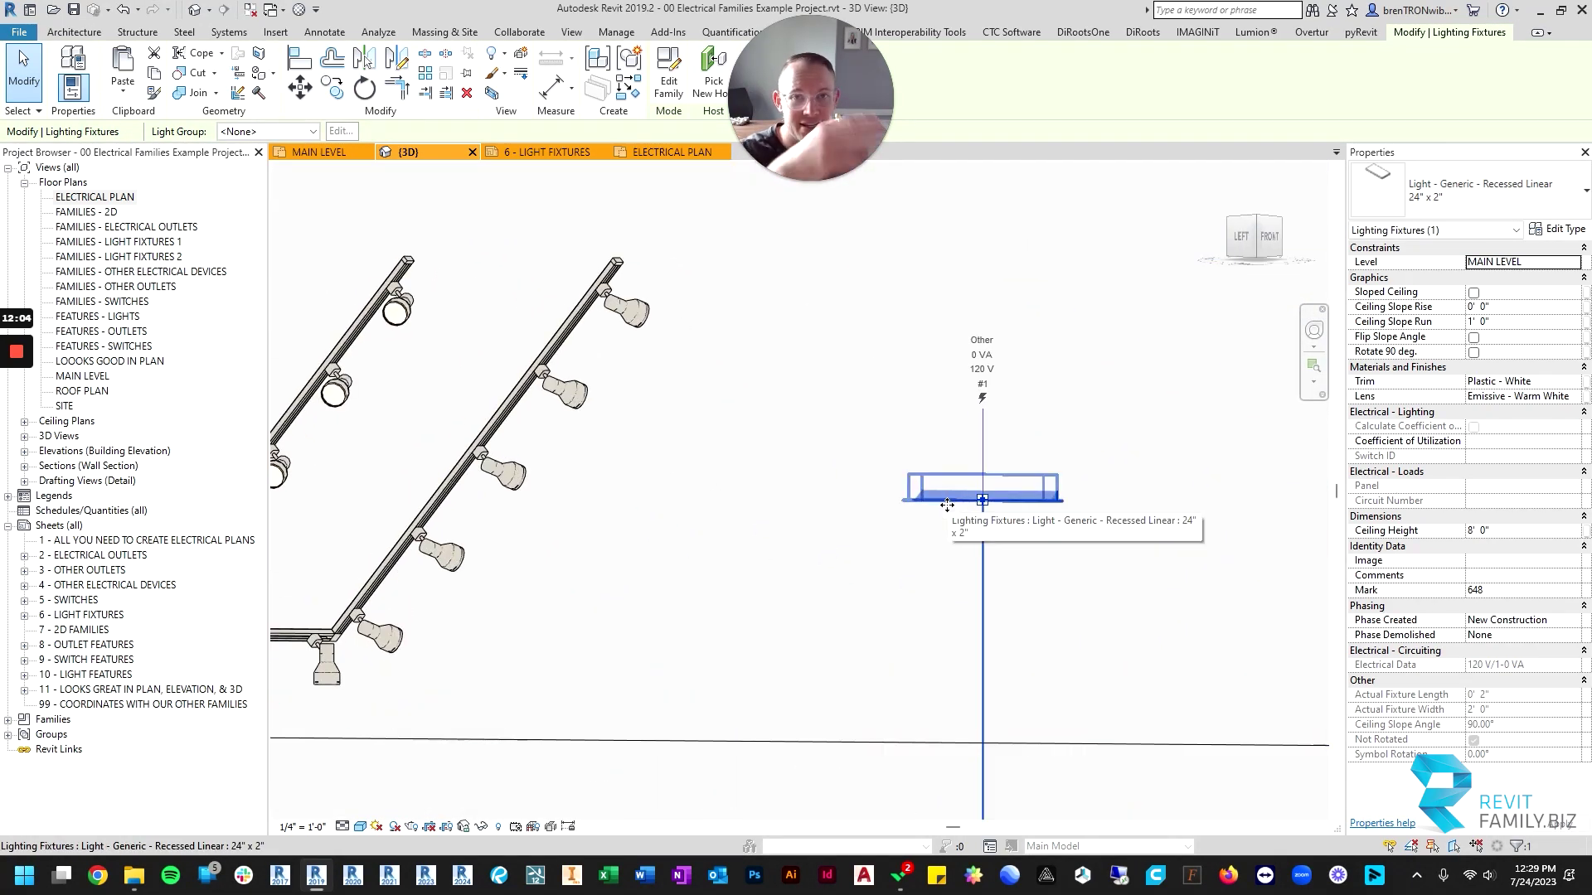
scroll(1015, 525, "down", 3)
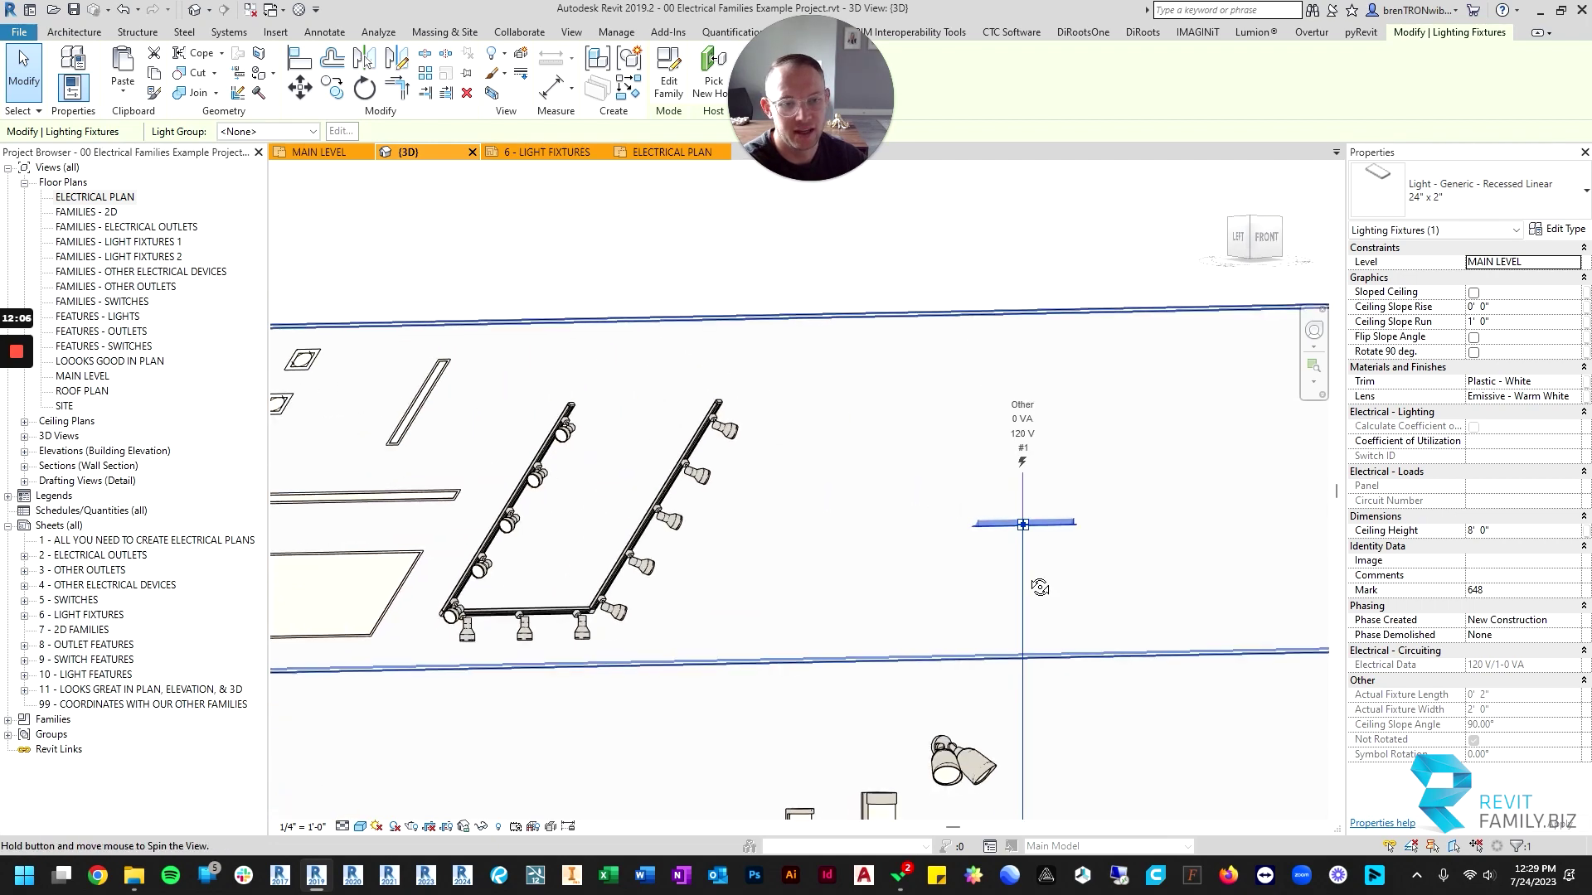
scroll(1007, 565, "up", 2)
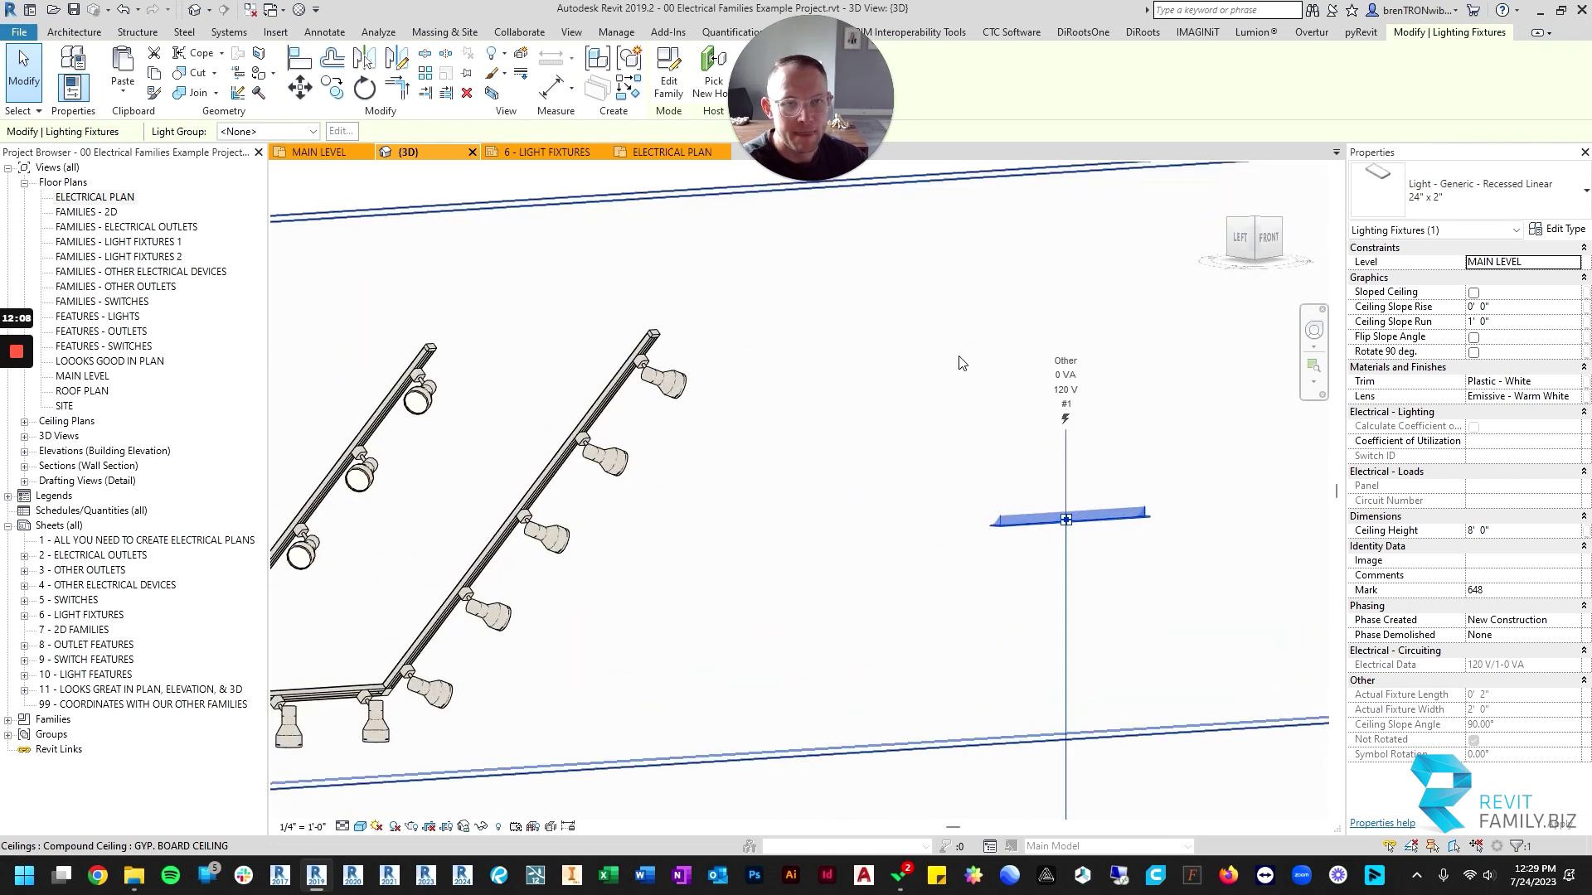
scroll(978, 415, "down", 3)
left_click(1005, 479)
scroll(1040, 520, "down", 2)
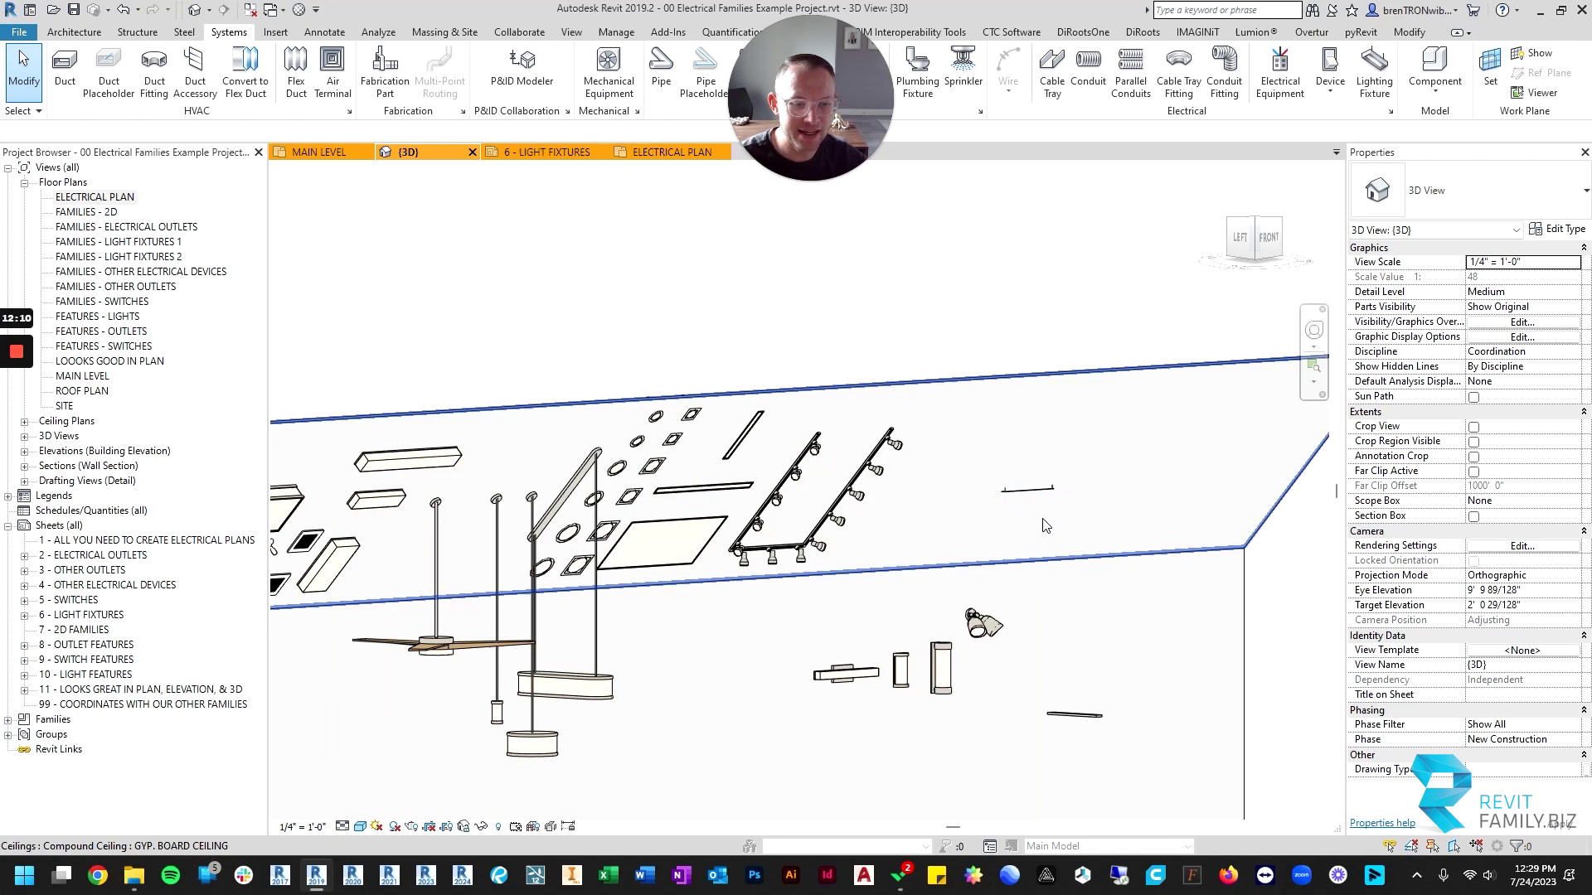
On the MAIN LEVEL plan, move the recessed linear light straight down toward the lower edge of the display floor.
left_click(318, 152)
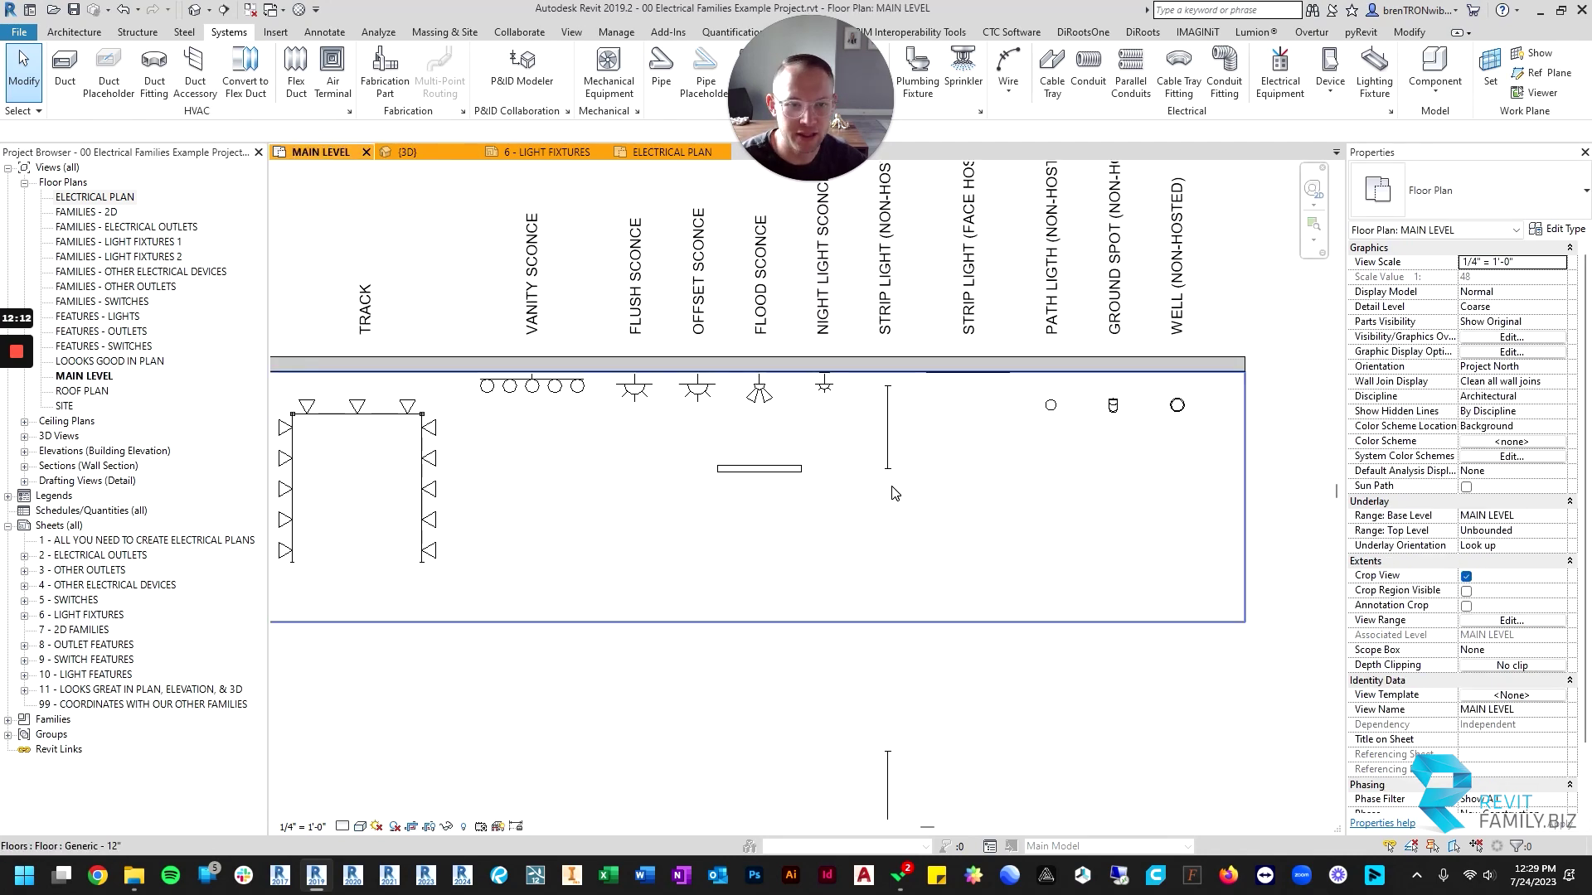
left_click(760, 469)
scroll(747, 464, "up", 2)
left_click_drag(718, 469, 714, 661)
scroll(903, 611, "down", 2)
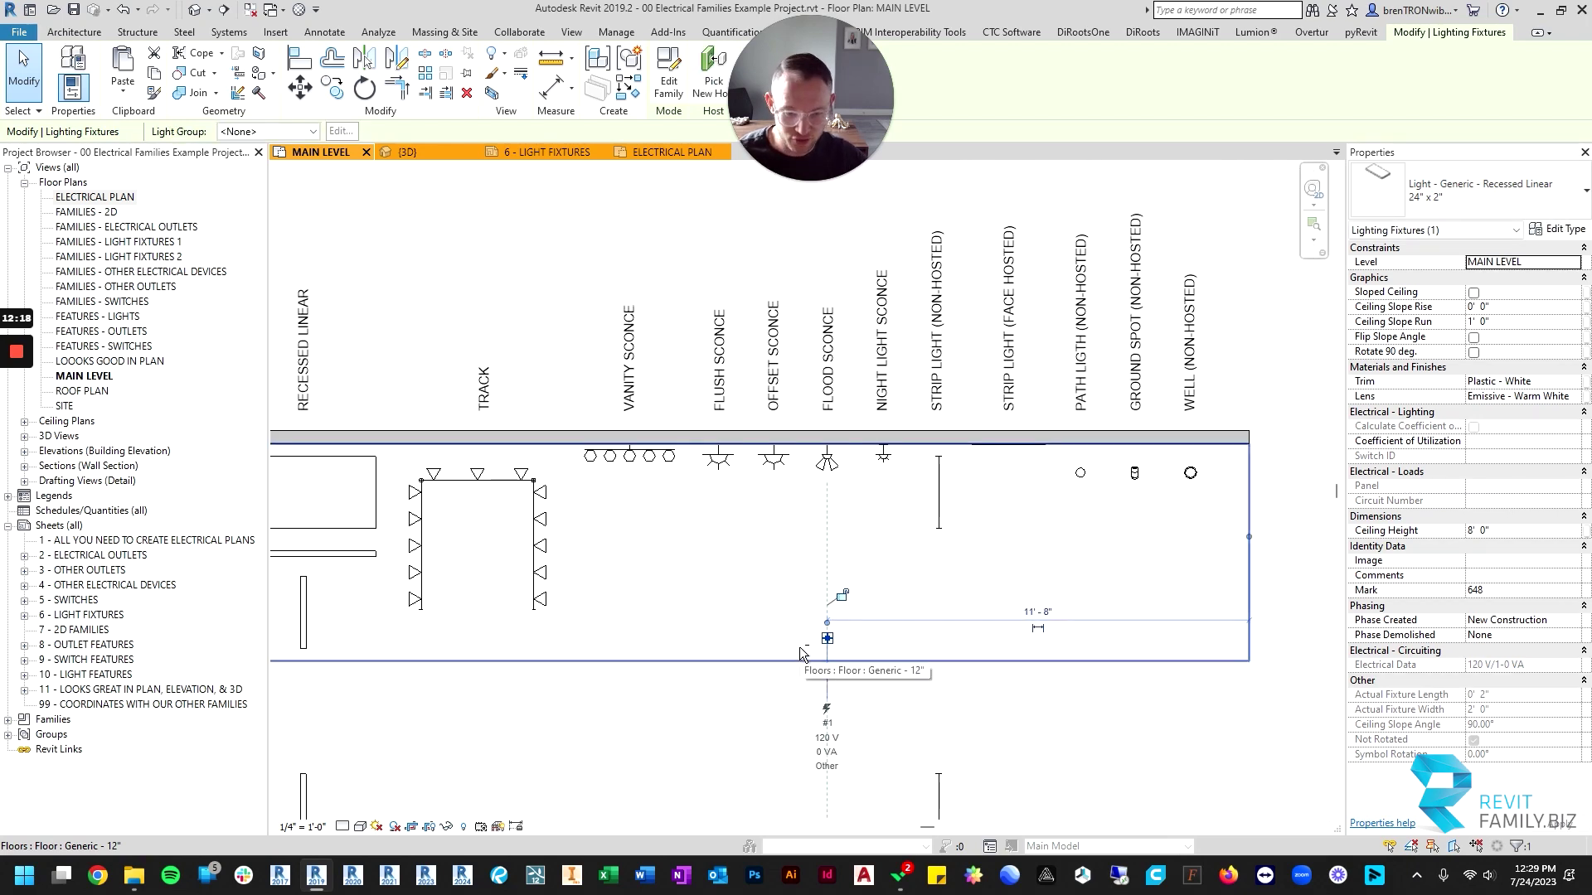
Nudge the recessed linear light back up to just below the flood sconce and select it again.
key("Up")
key("Up")
key("Up")
key("Up")
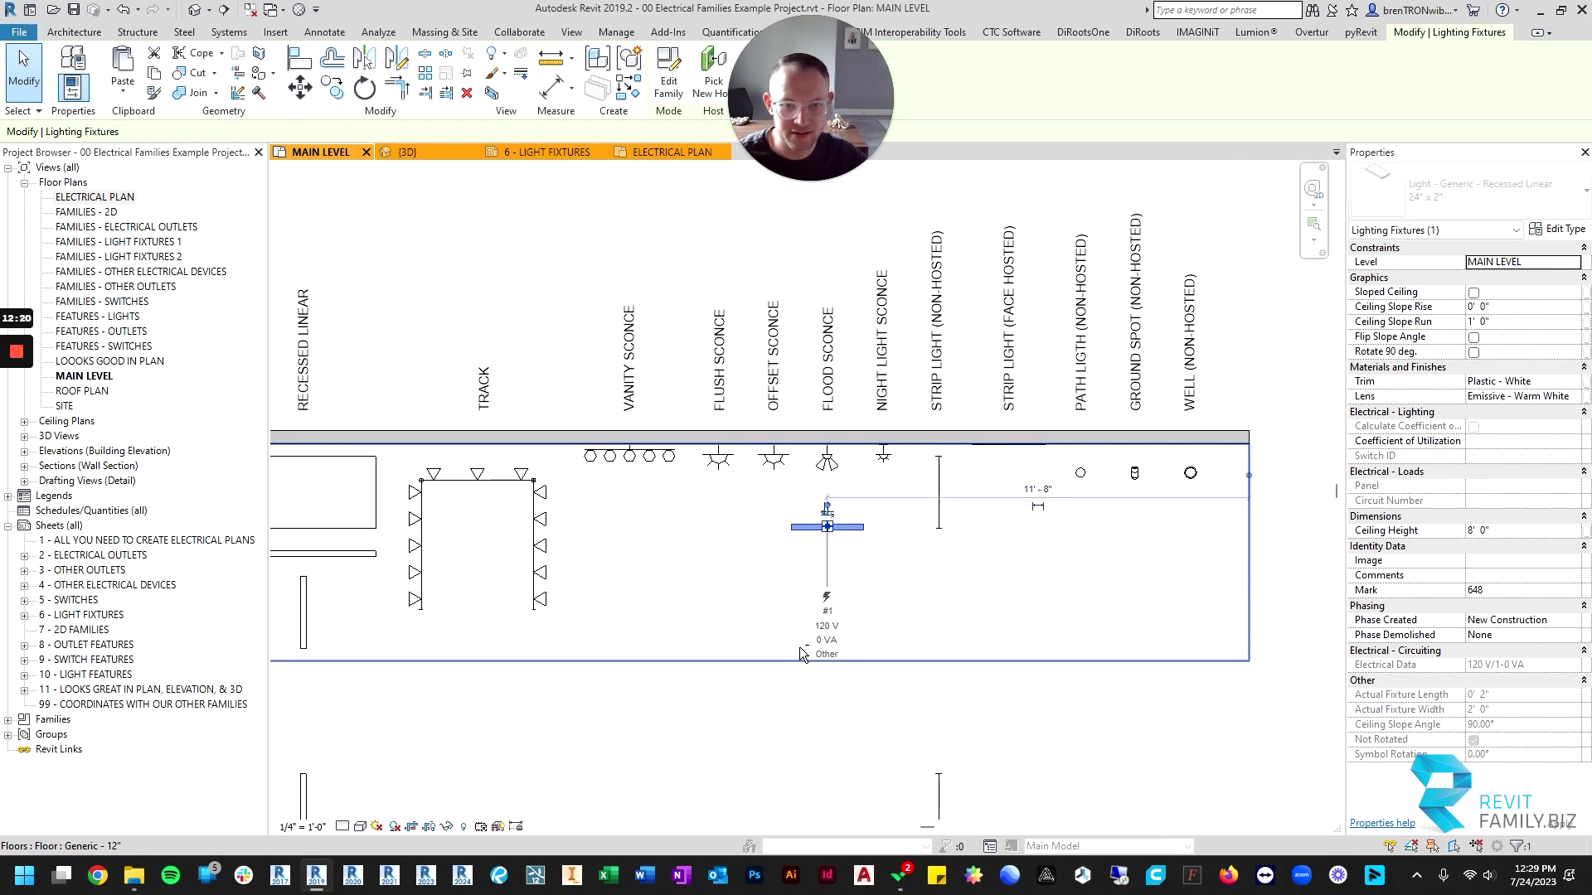
key("Up")
key("Escape")
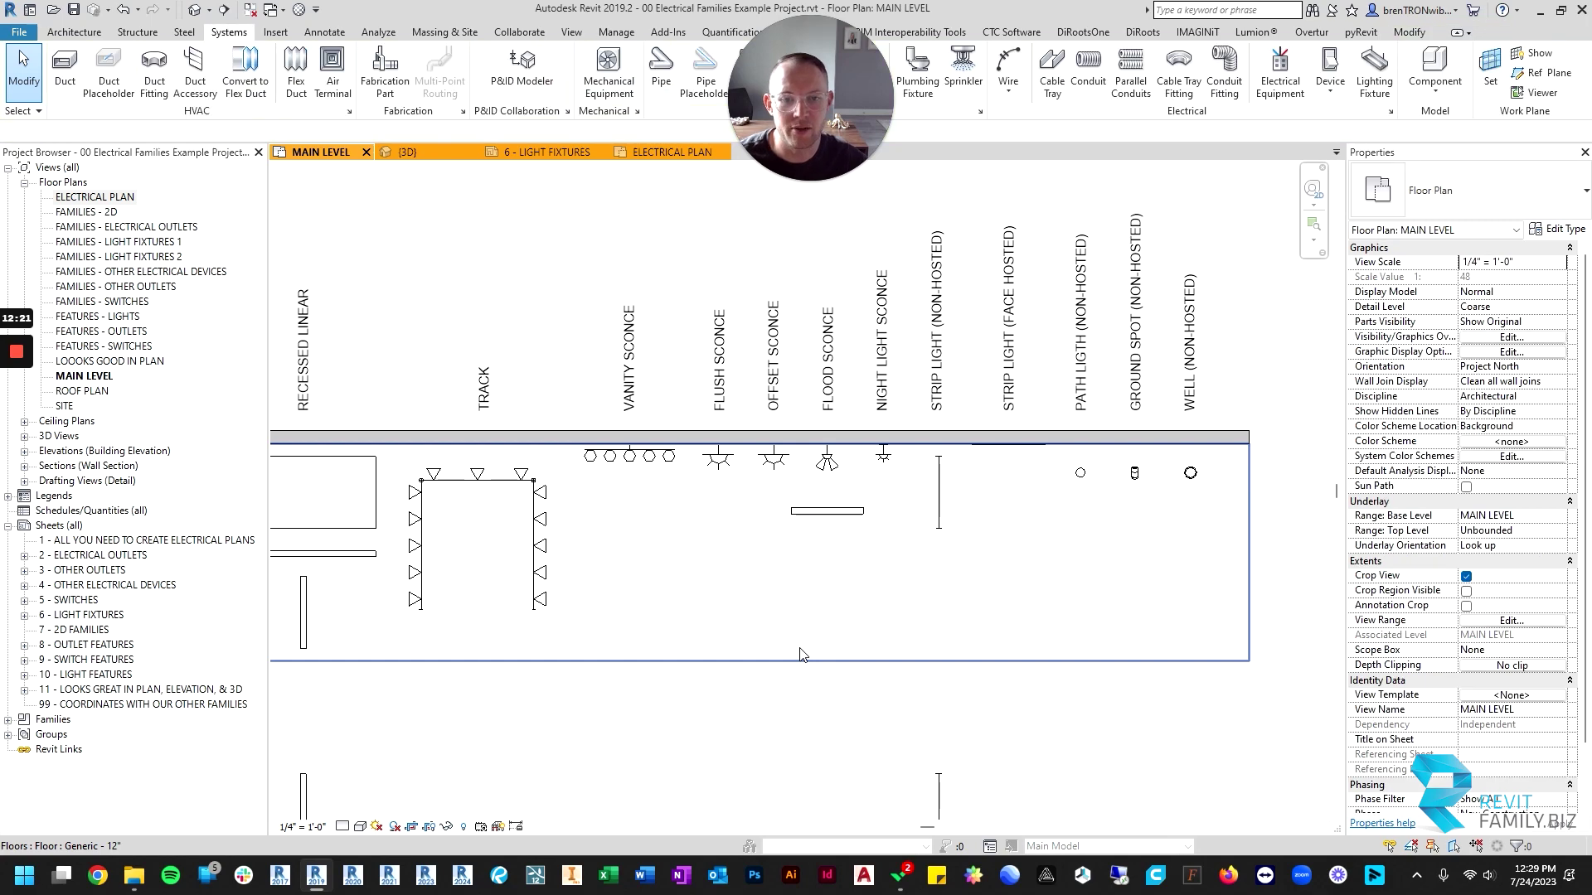
left_click(832, 512)
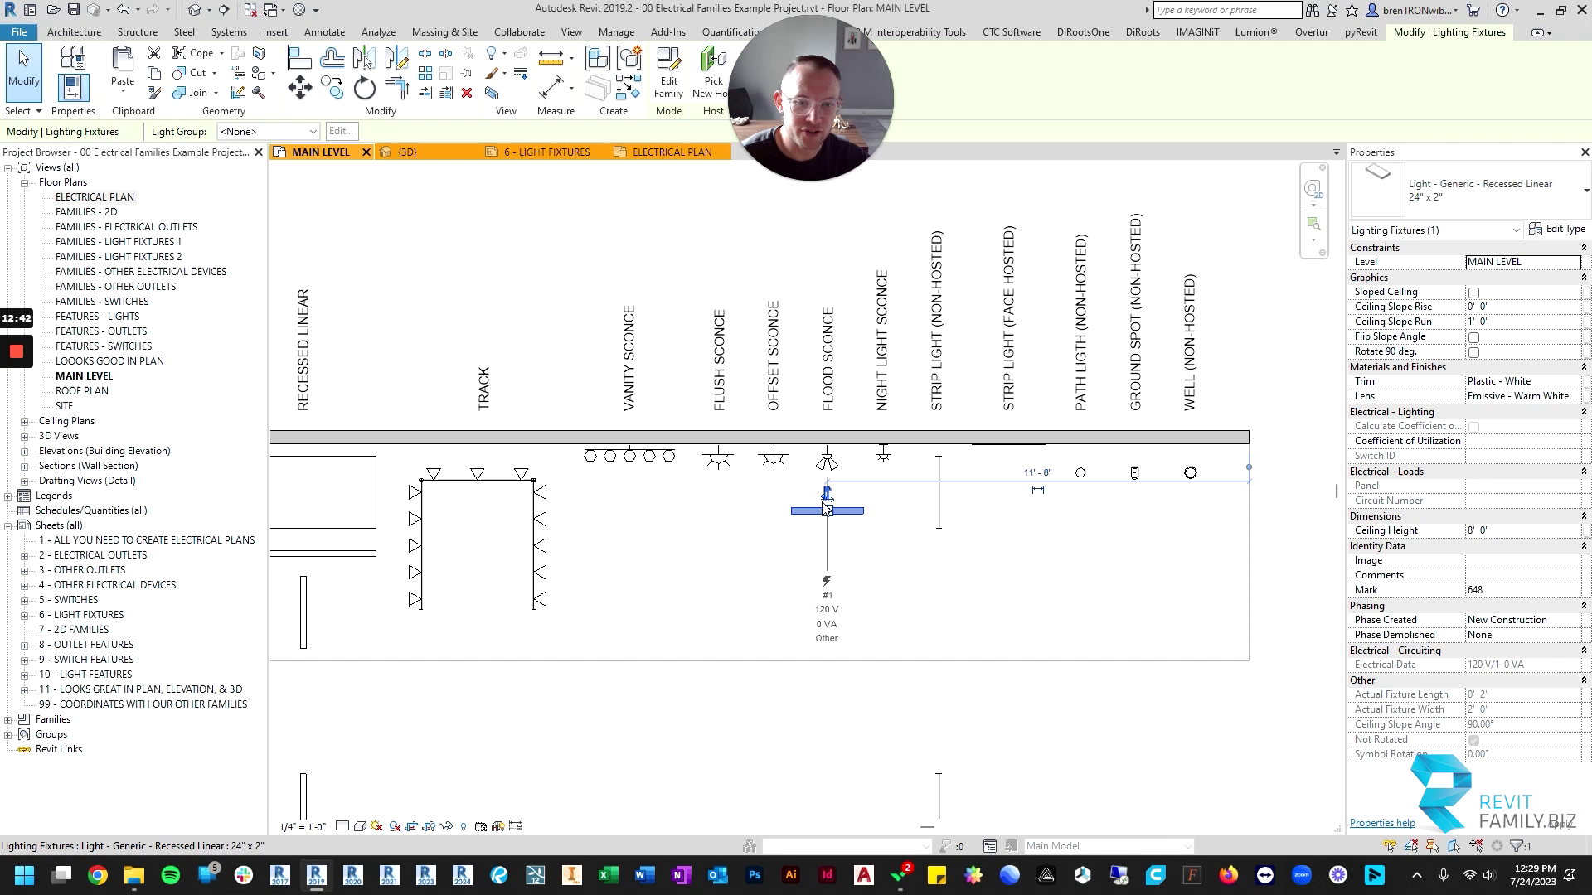
Move the recessed linear light down toward the floor's lower edge on the MAIN LEVEL plan and set its Ceiling Height to 14' 0".
left_click_drag(844, 522, 844, 640)
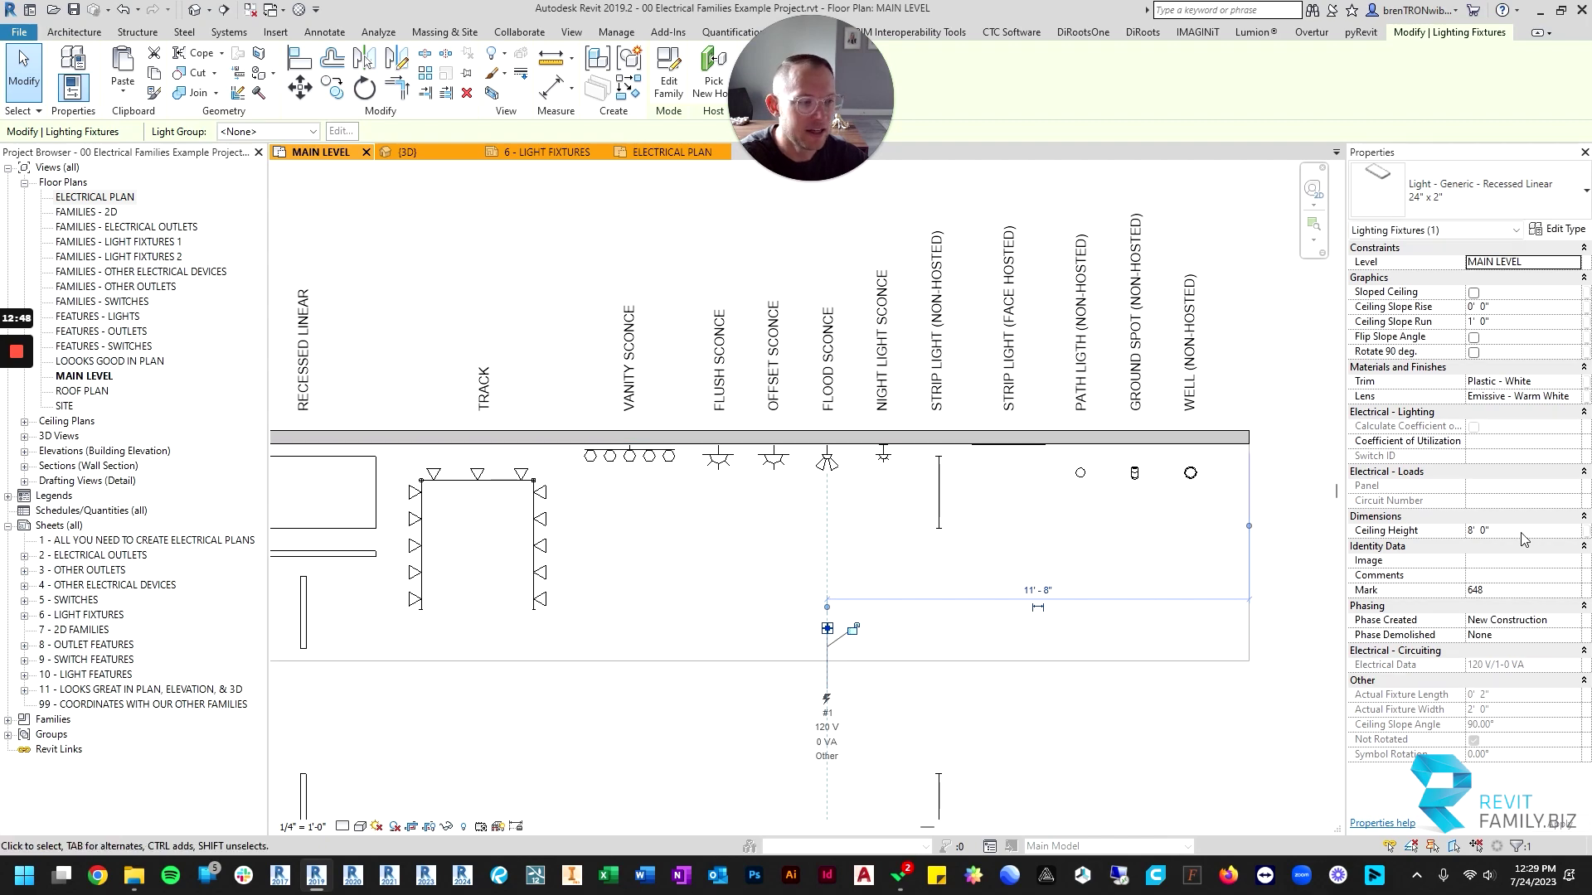
left_click(1522, 532)
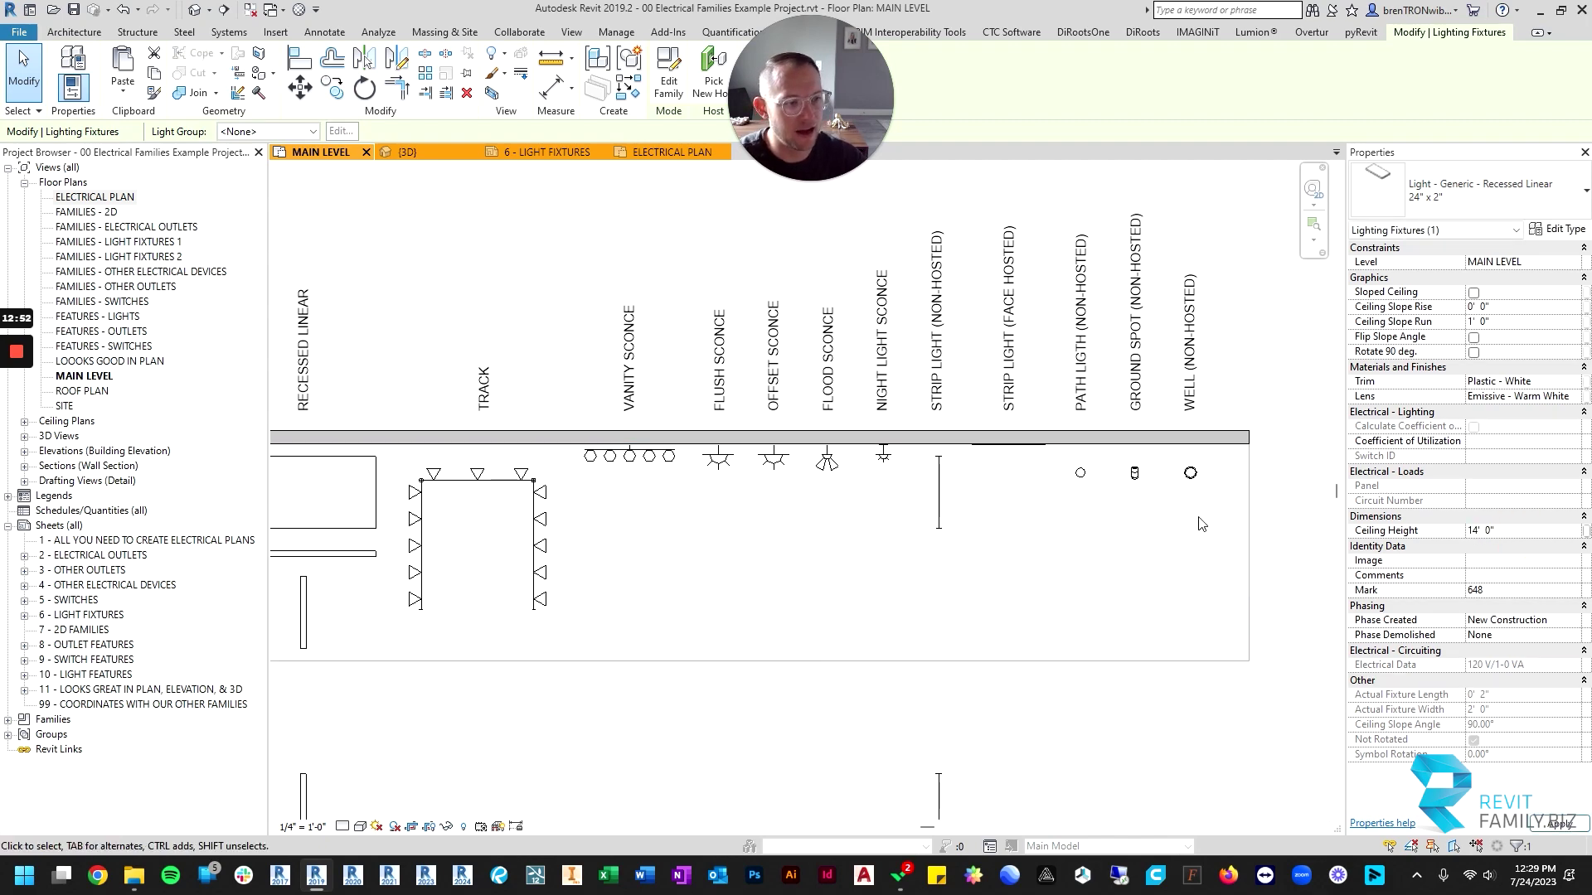
left_click(879, 675)
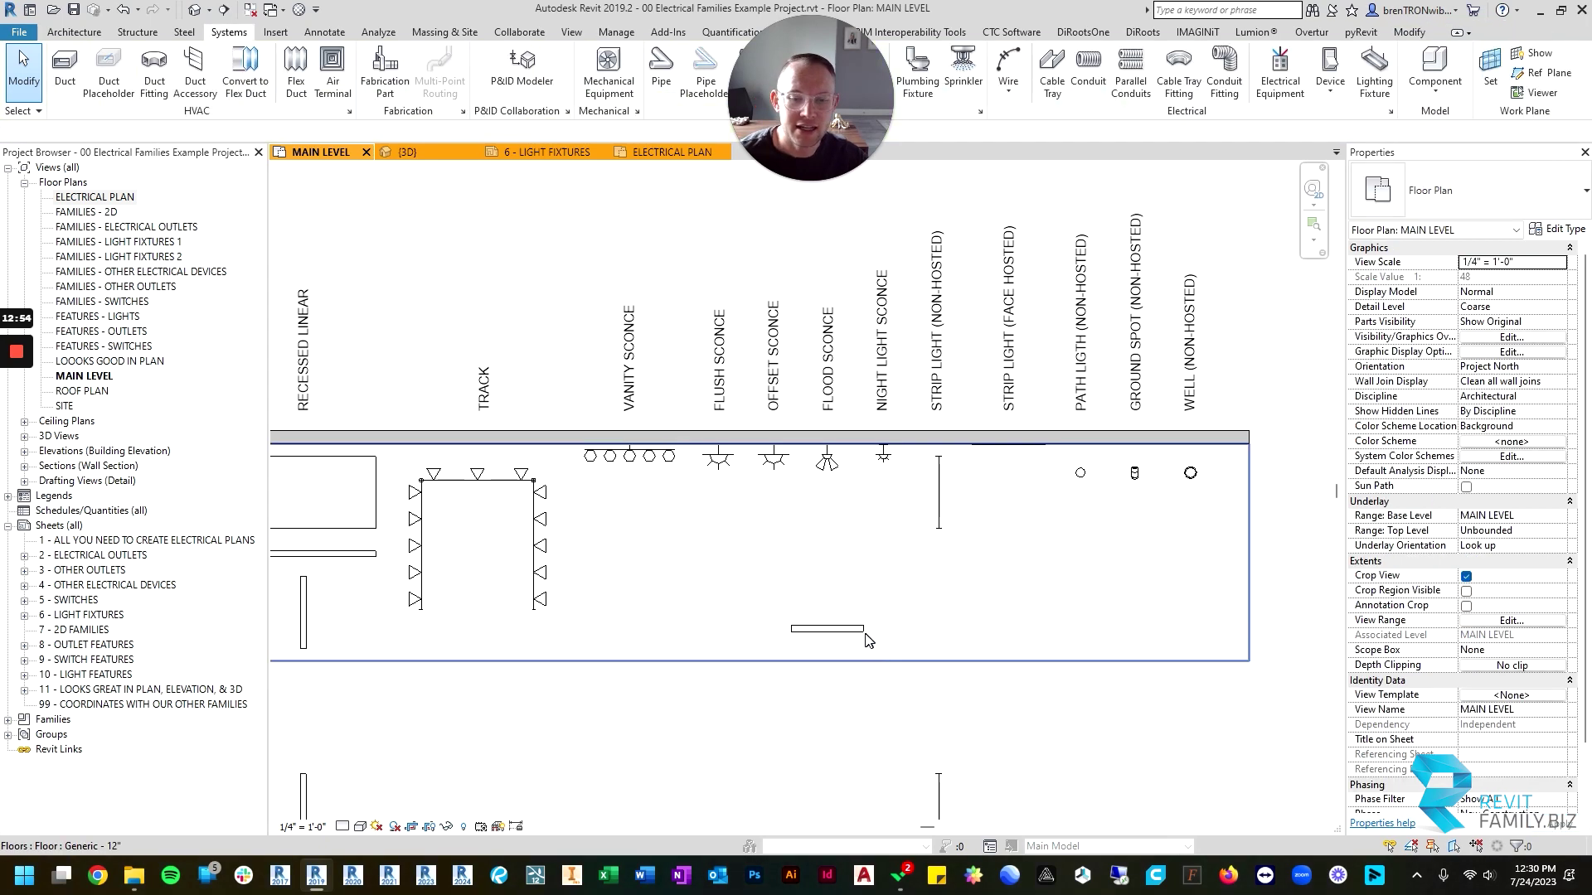
Examine the recessed linear light and its vertical reference line against the sloped ceiling in the 3D view.
key("ctrl+Tab")
middle_click_drag(806, 624, 946, 331, "shift")
left_click(957, 325)
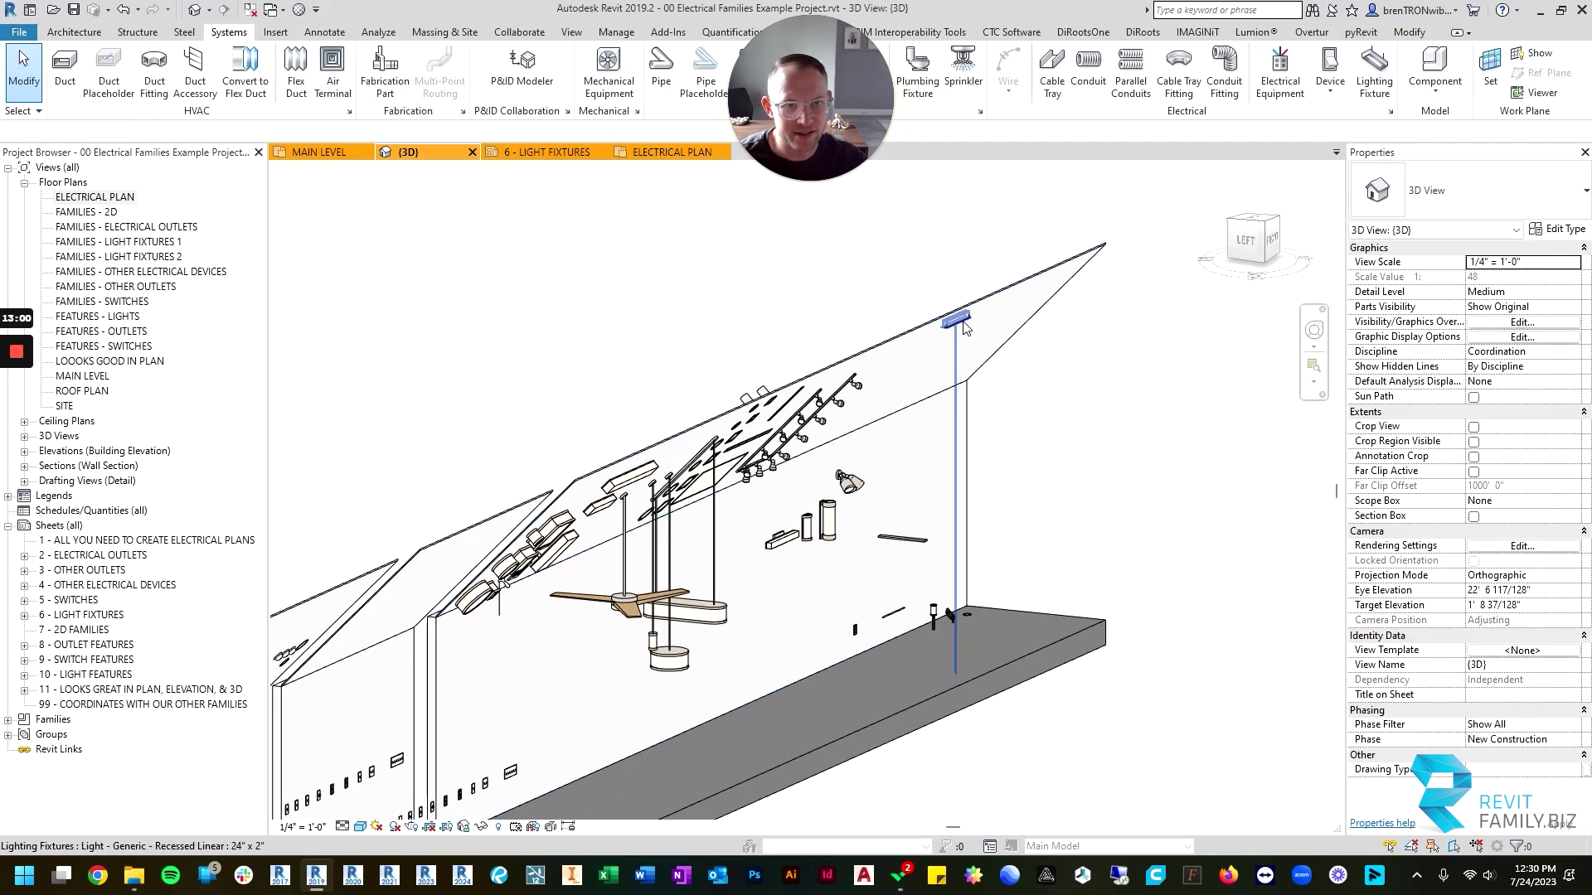
left_click(957, 322)
scroll(989, 406, "up", 3)
middle_click_drag(981, 459, 945, 274)
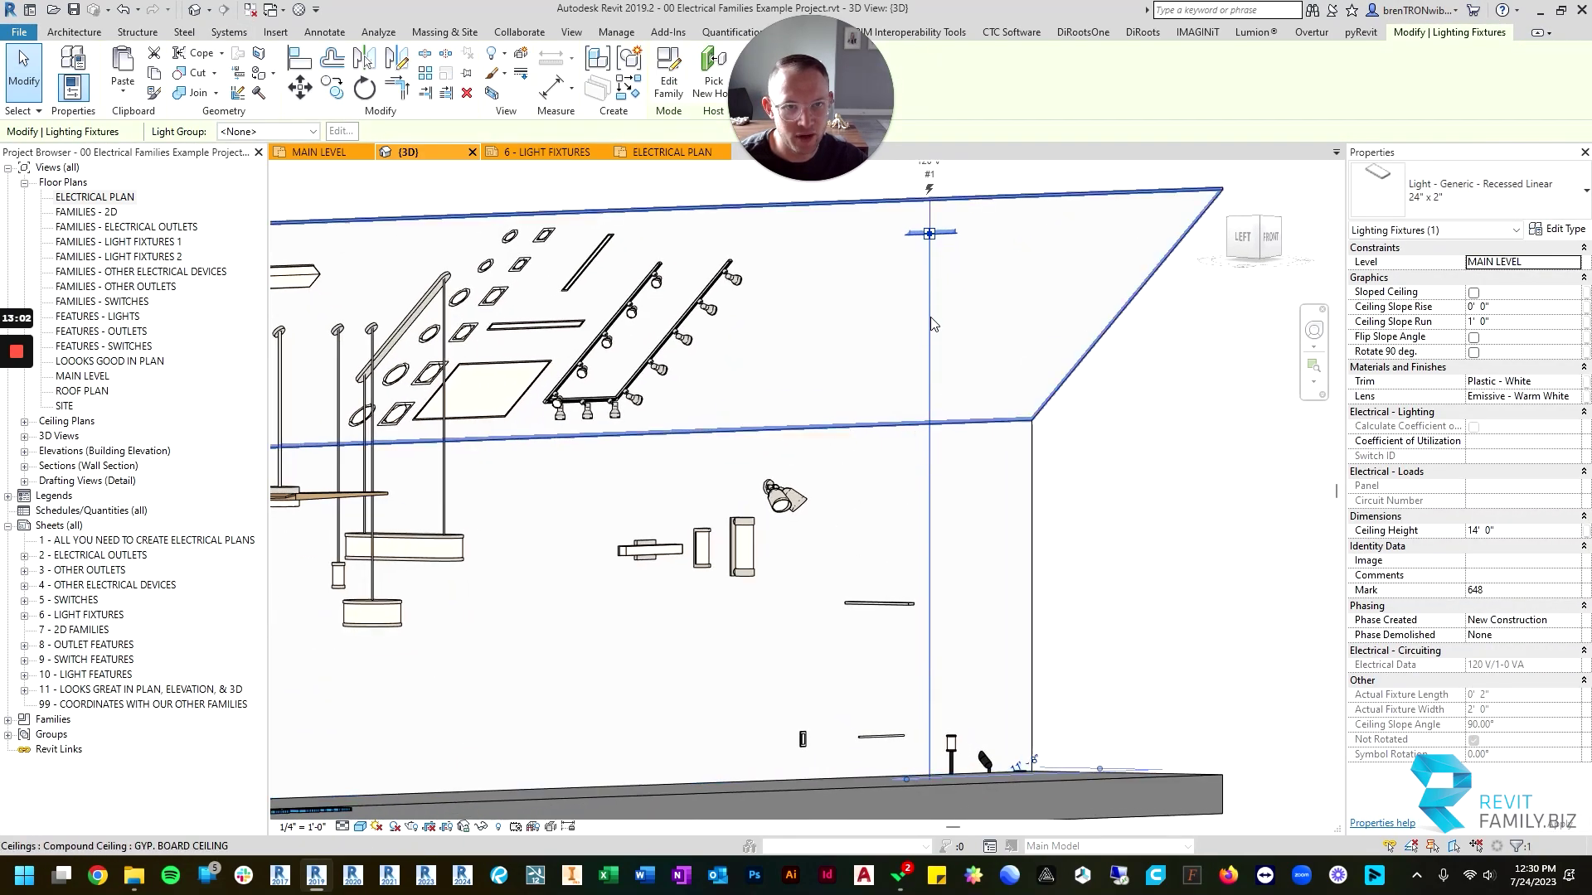
key("Escape")
left_click(951, 240)
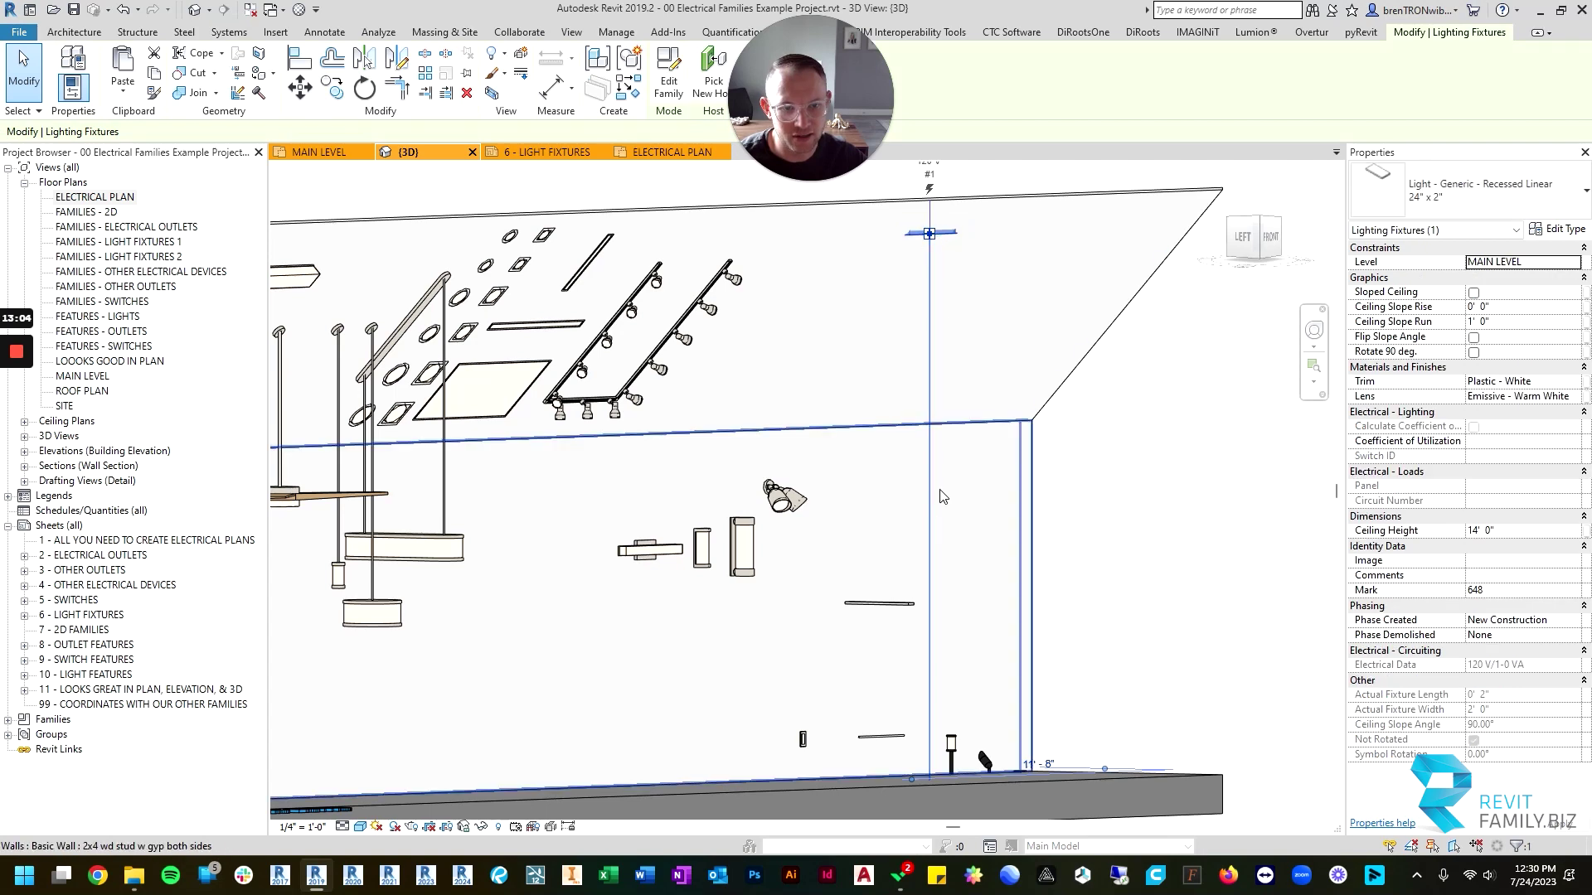
key("Escape")
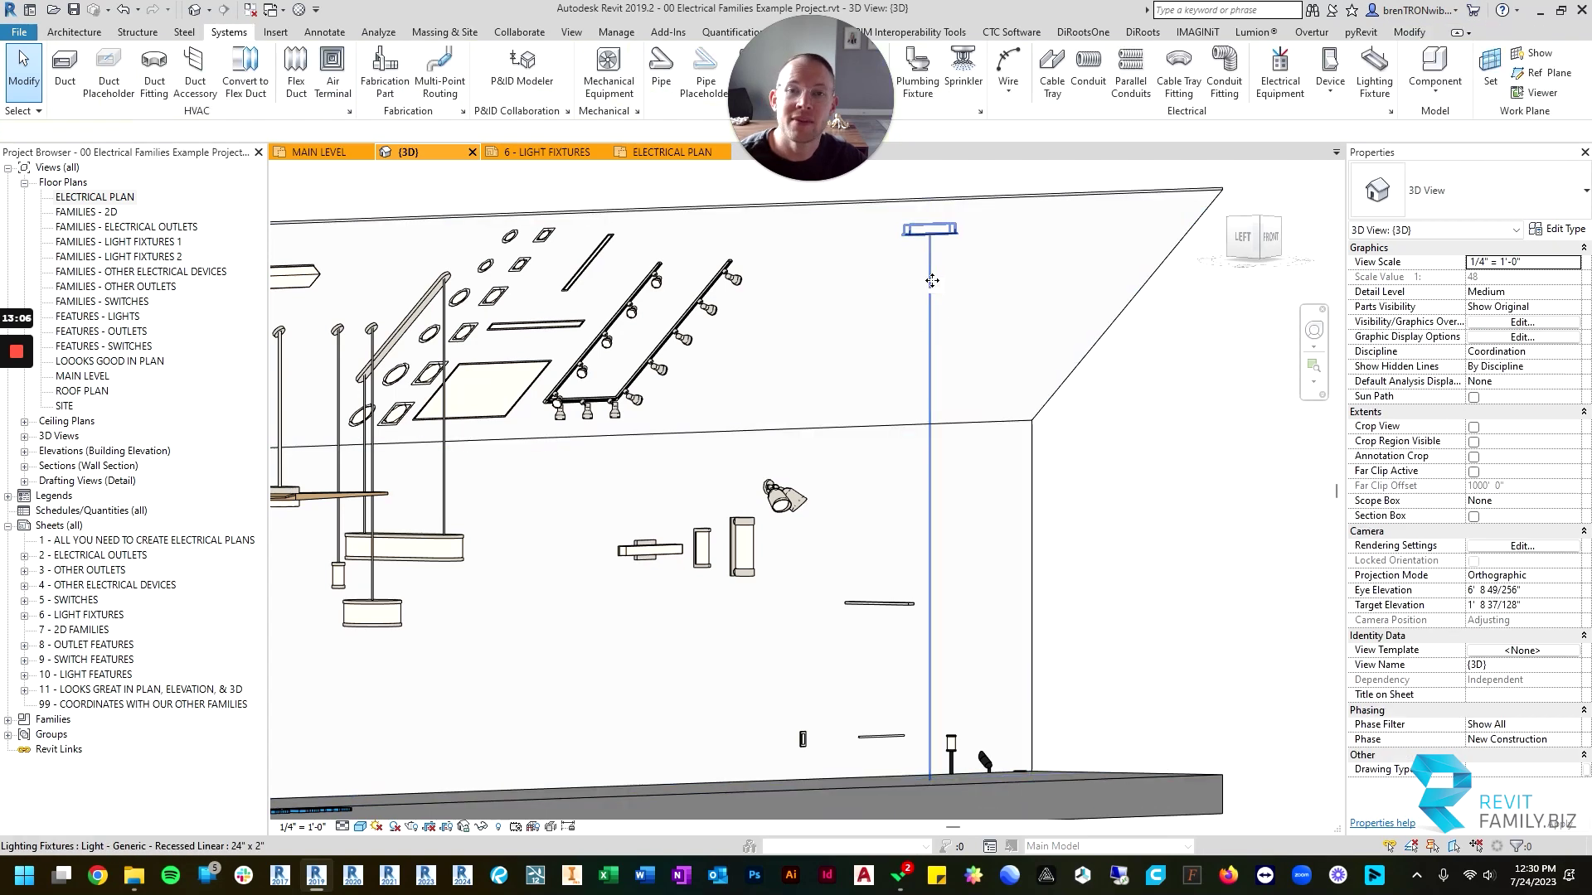
Set the recessed linear light's Ceiling Height to 8' 0" in the 3D view.
left_click(935, 266)
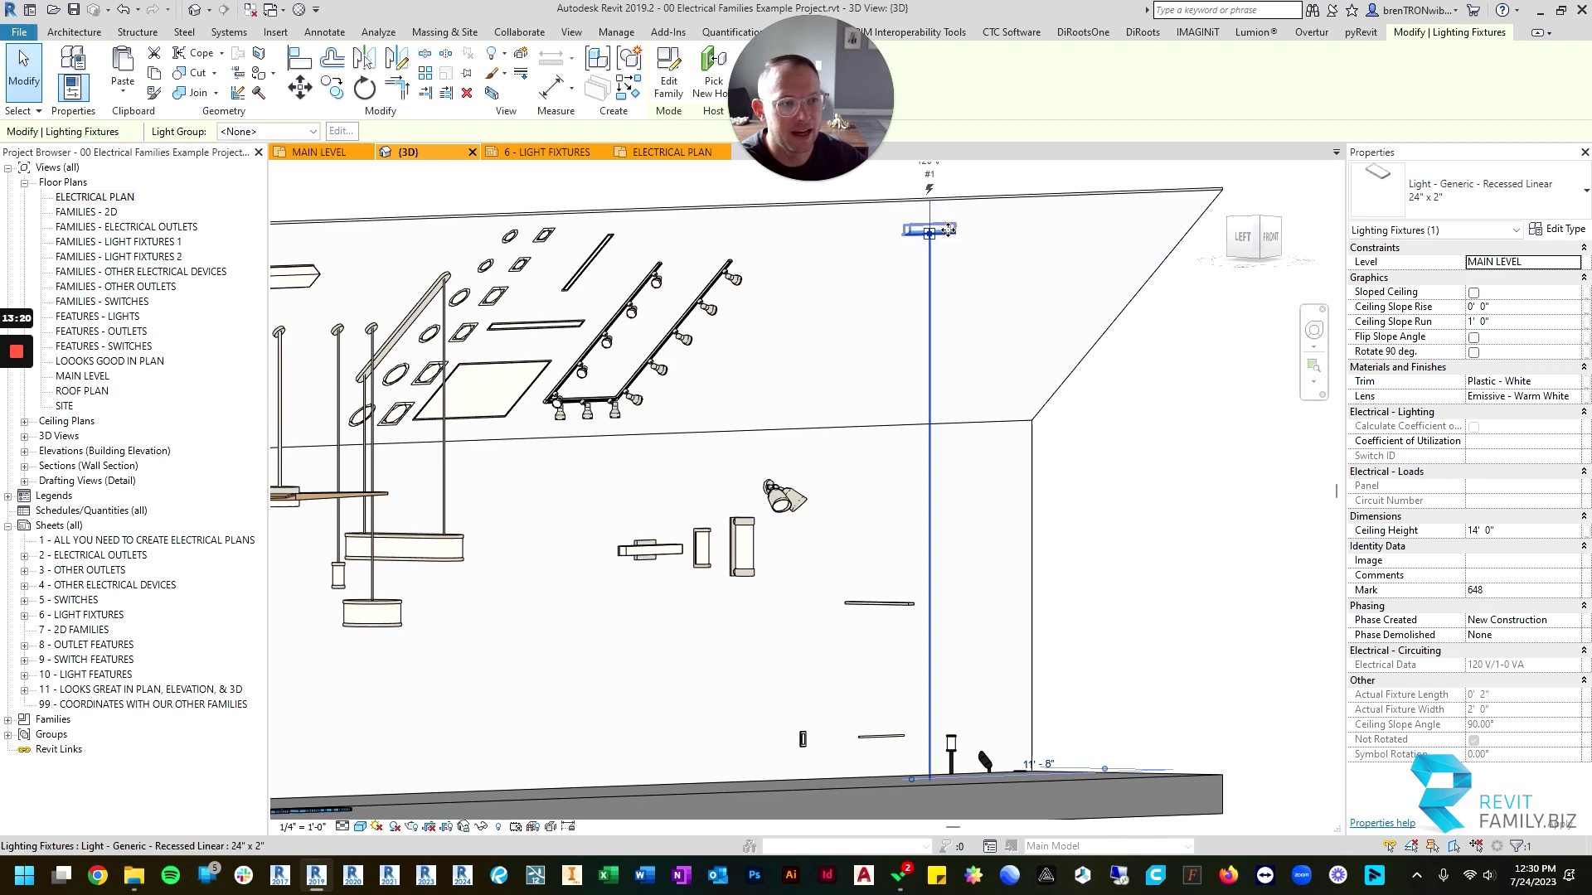
left_click(1512, 531)
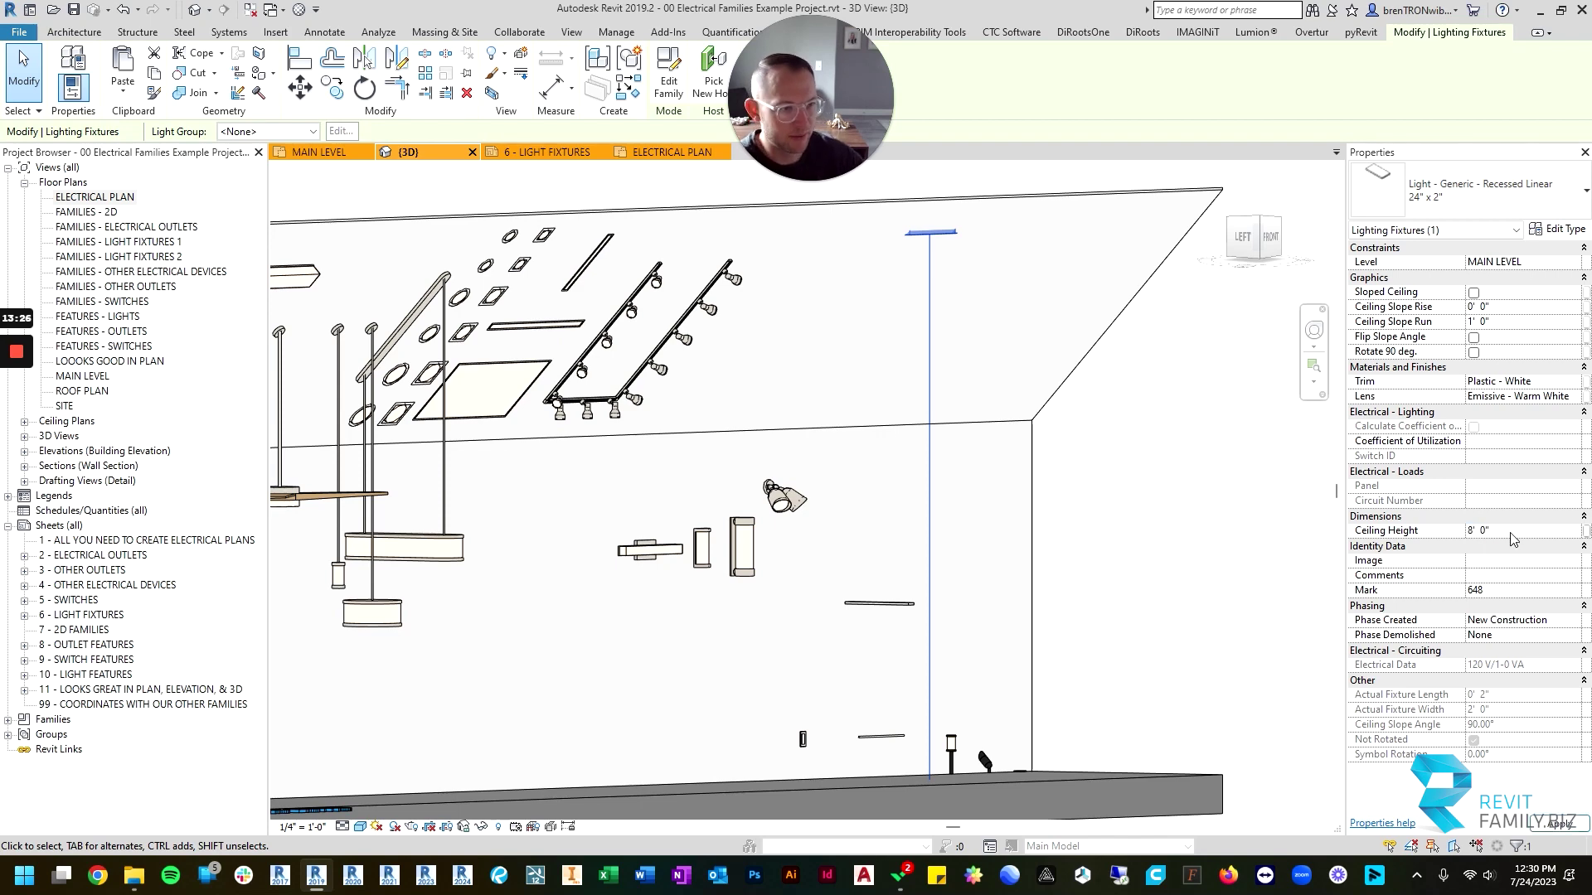
left_click(1155, 501)
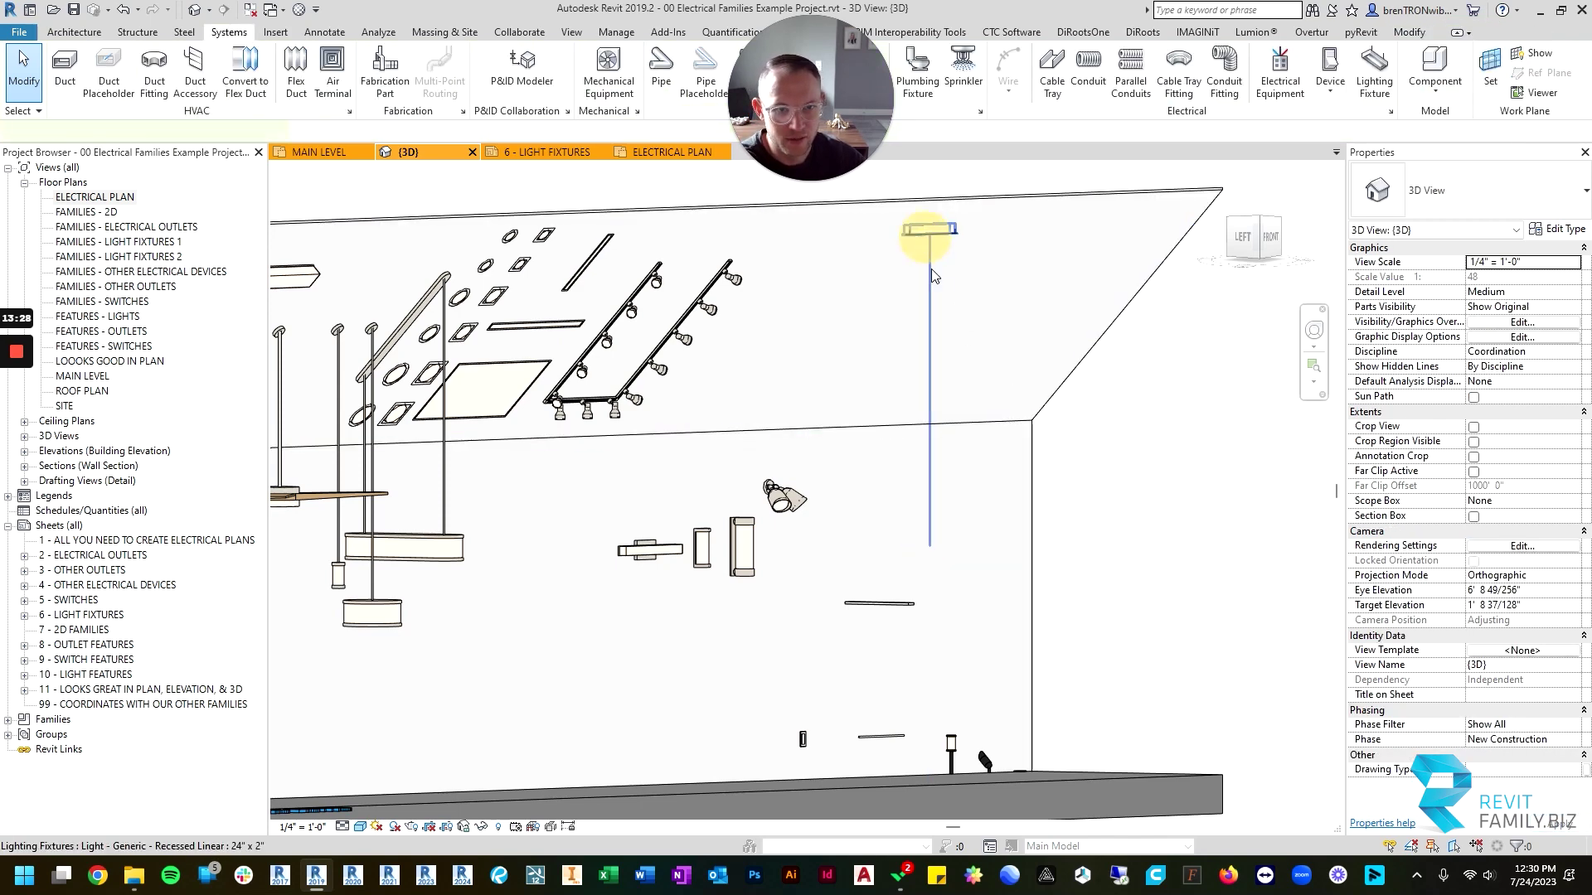
Set the recessed linear light's Ceiling Height to 12' 0".
left_click(929, 233)
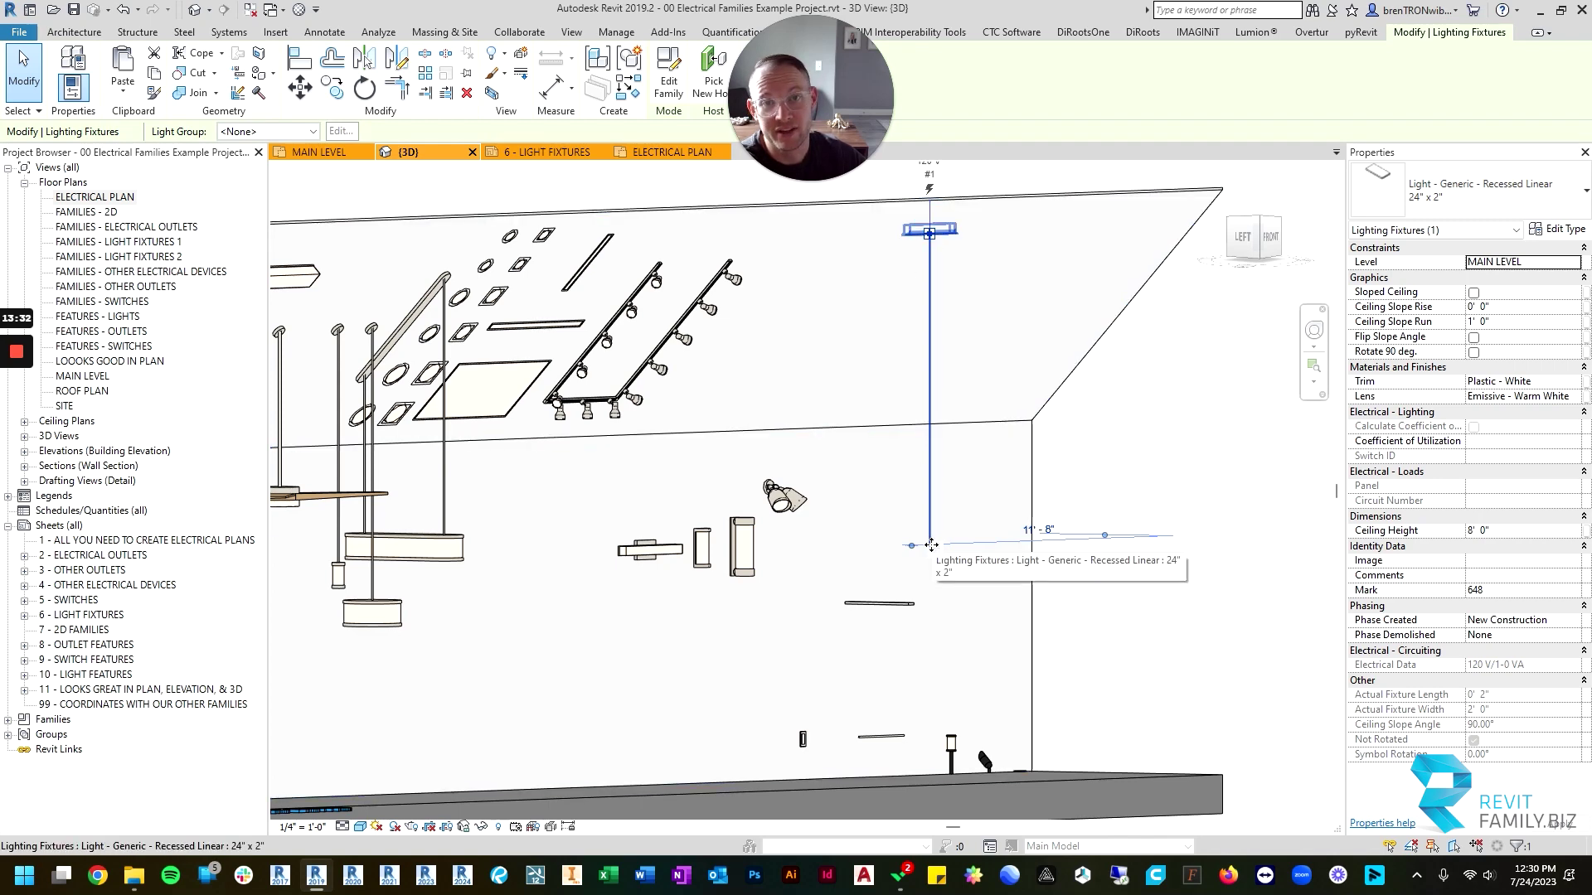
left_click(1520, 531)
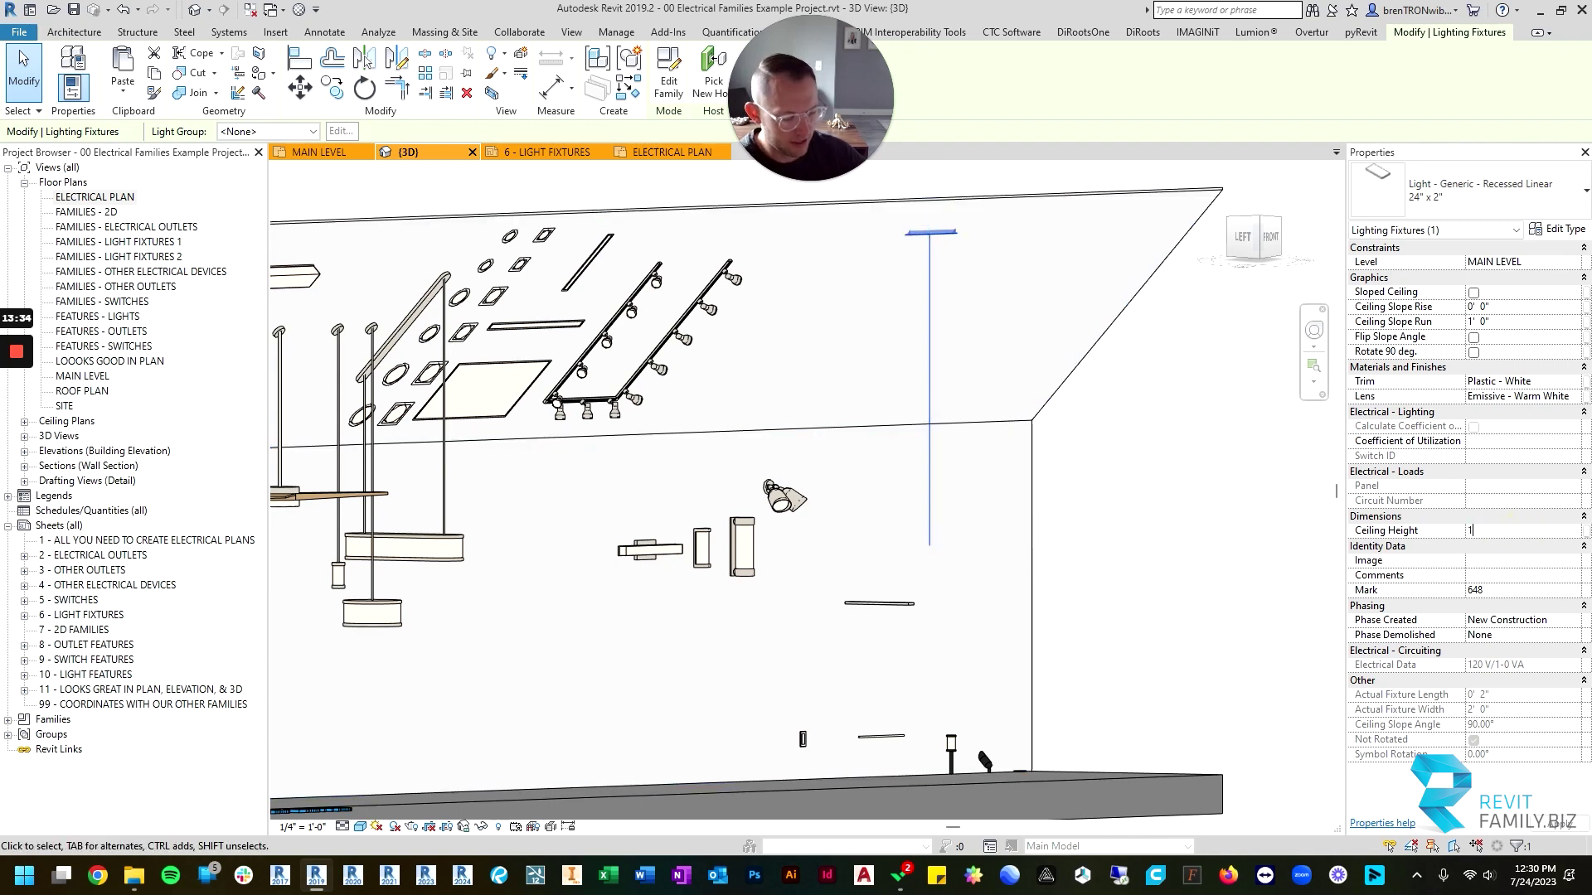
key("Return")
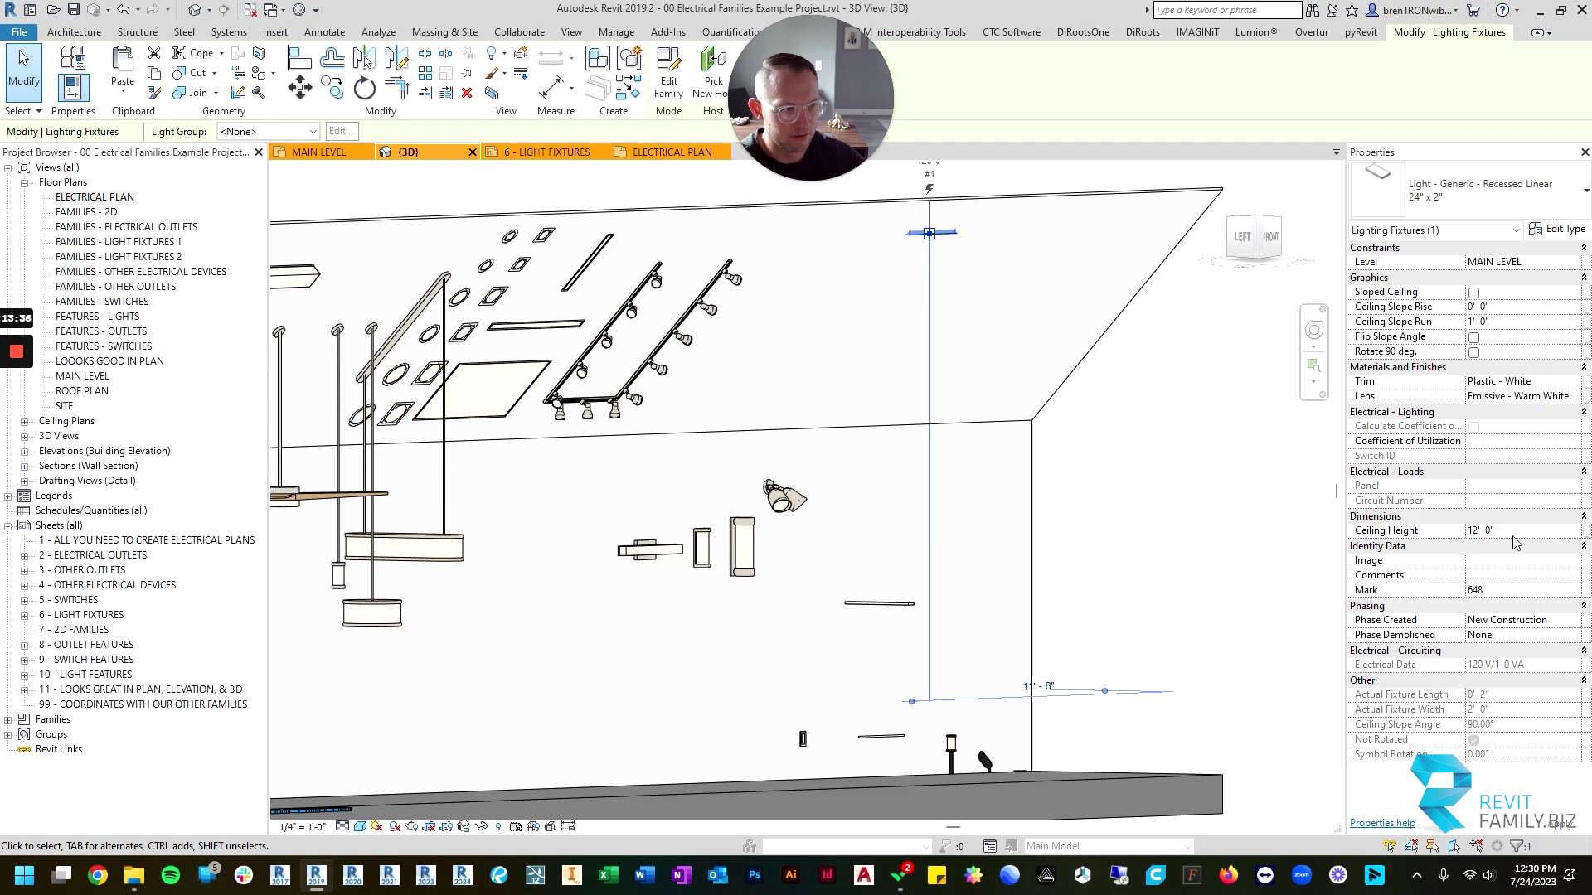
Check the recessed linear light on the MAIN LEVEL plan, then return to the 3D view.
left_click(320, 152)
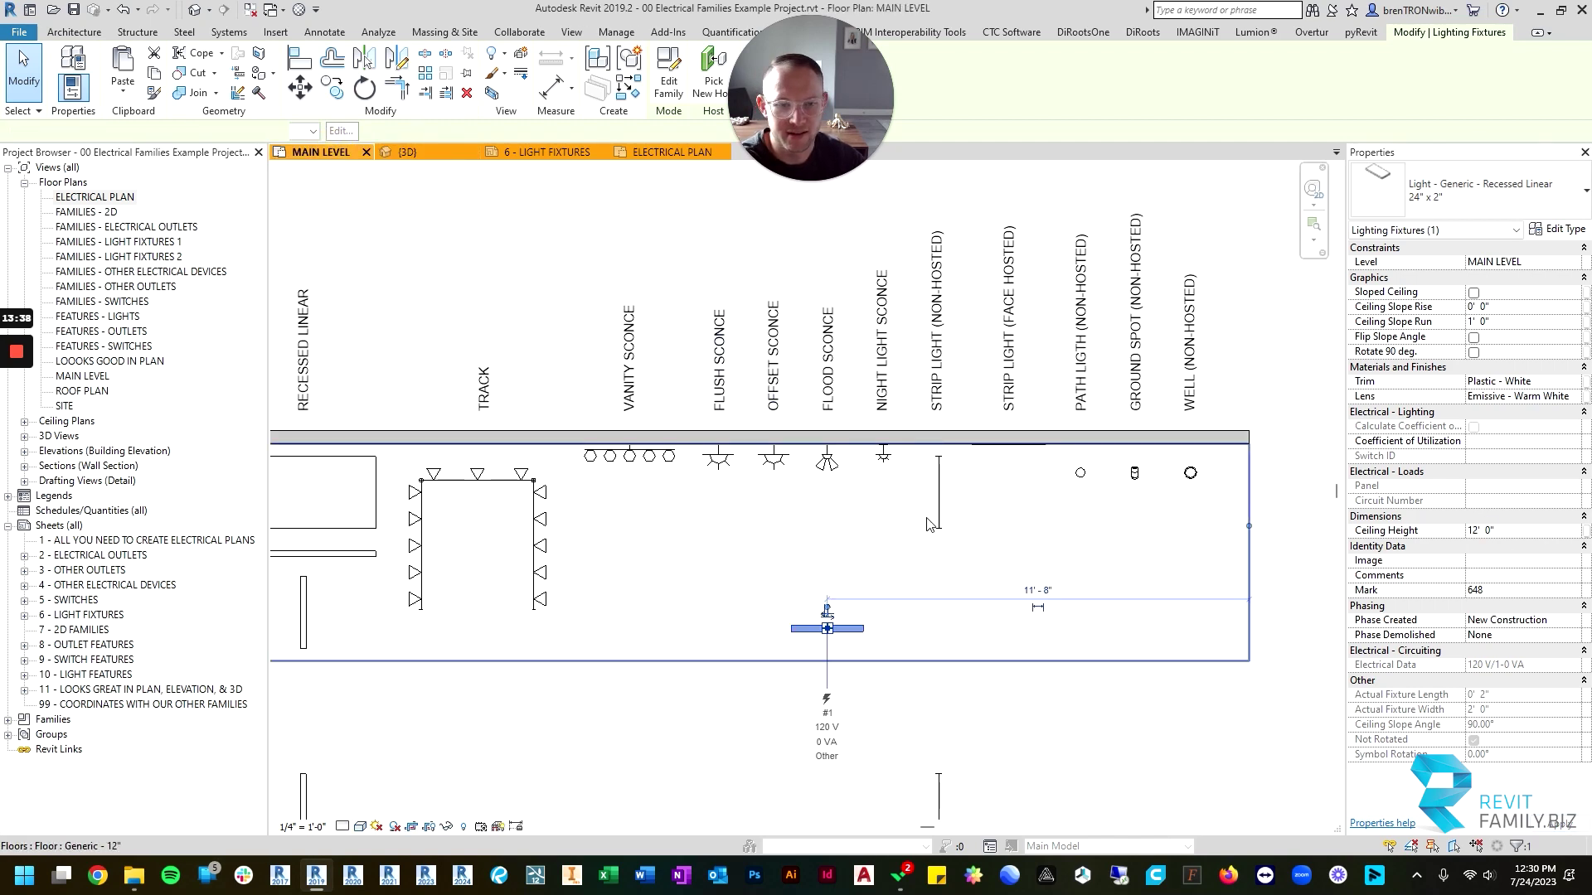
key("Escape")
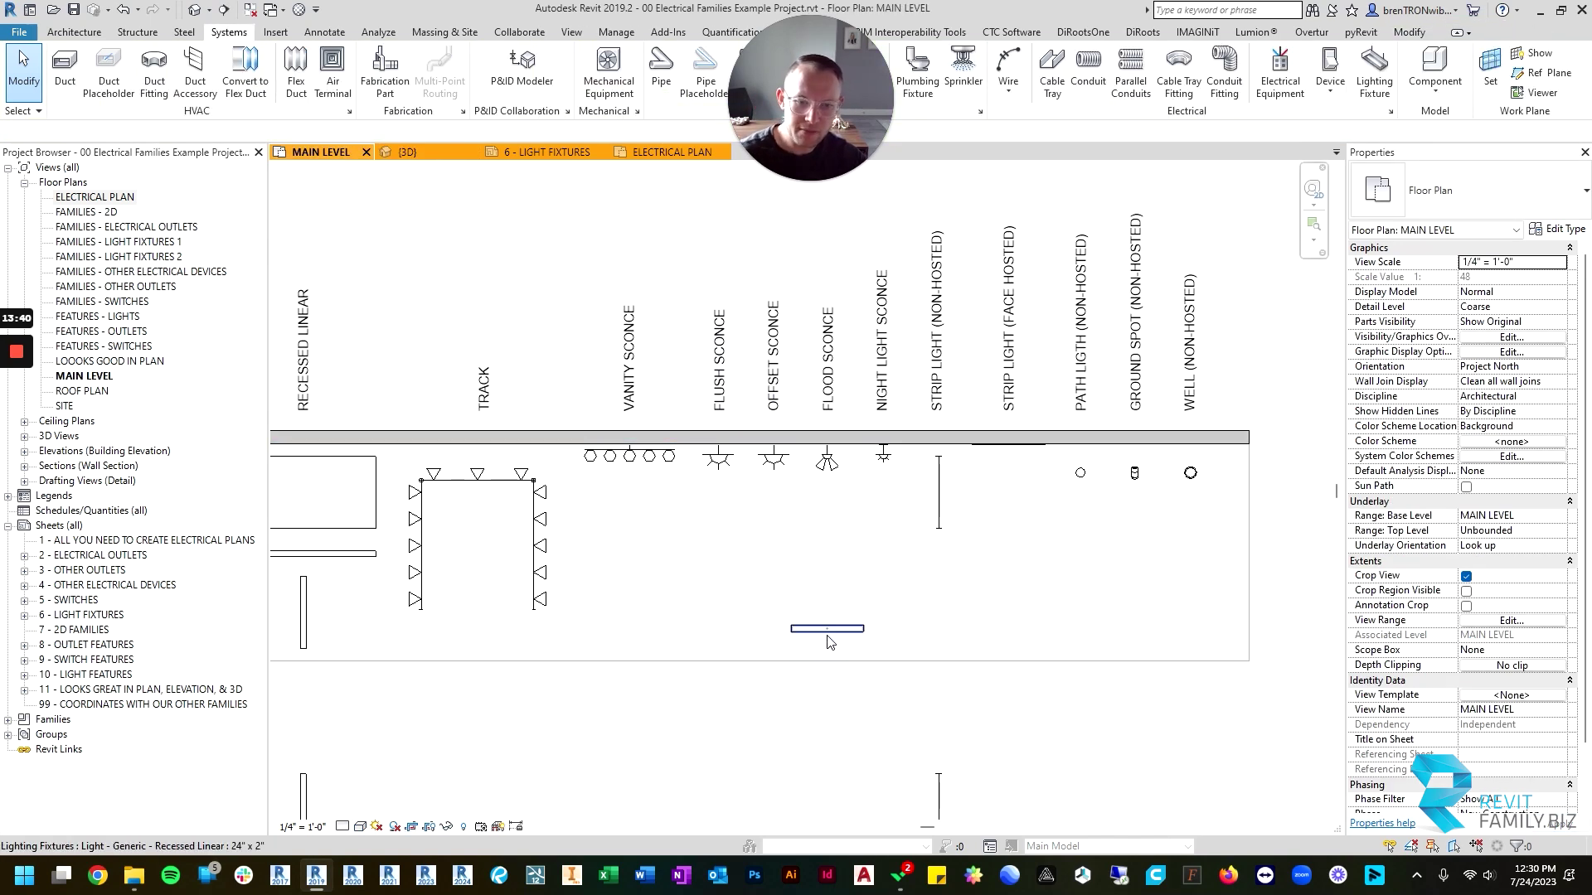
left_click(827, 628)
key("Escape")
key("ctrl+Tab")
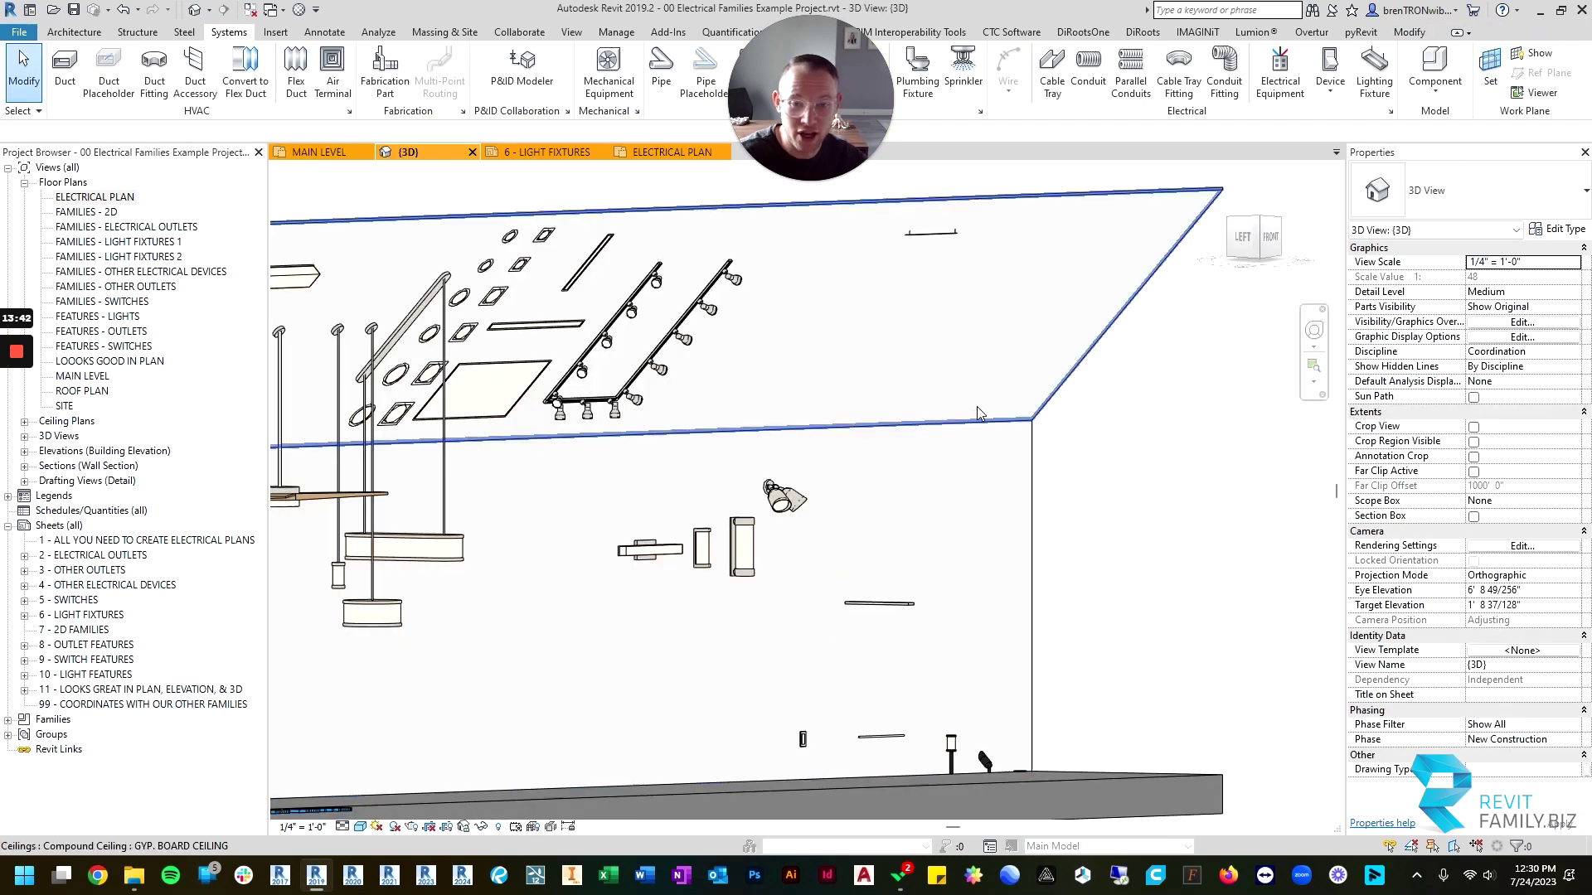
Examine from different angles how the untilted recessed linear light sits in the sloped ceiling, and review its properties.
scroll(915, 447, "down", 2)
middle_click_drag(829, 394, 804, 431, "shift")
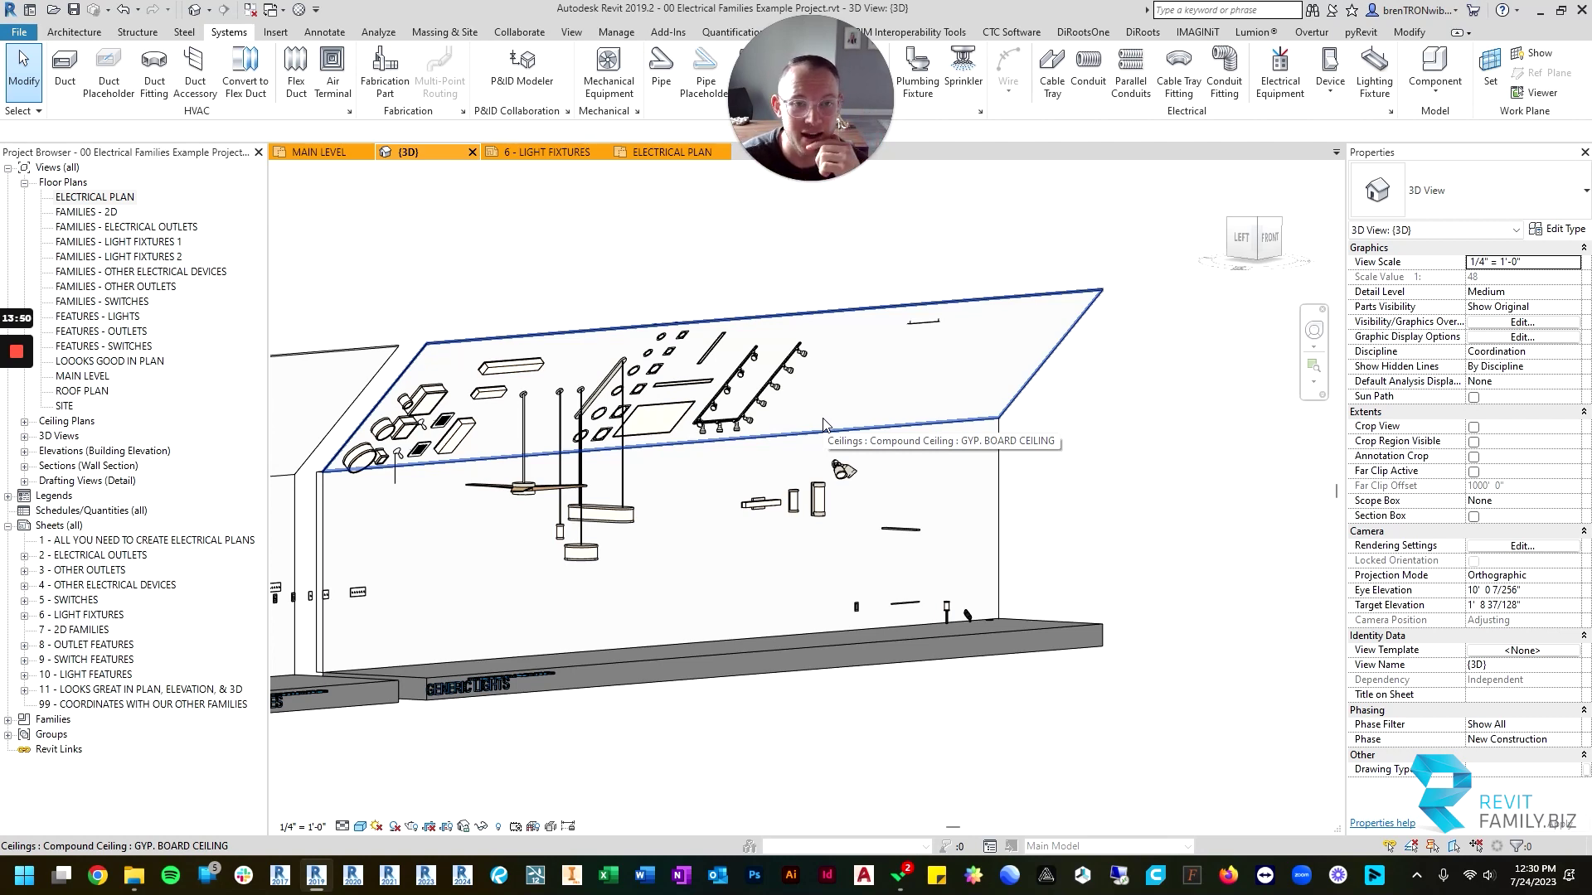
left_click(922, 321)
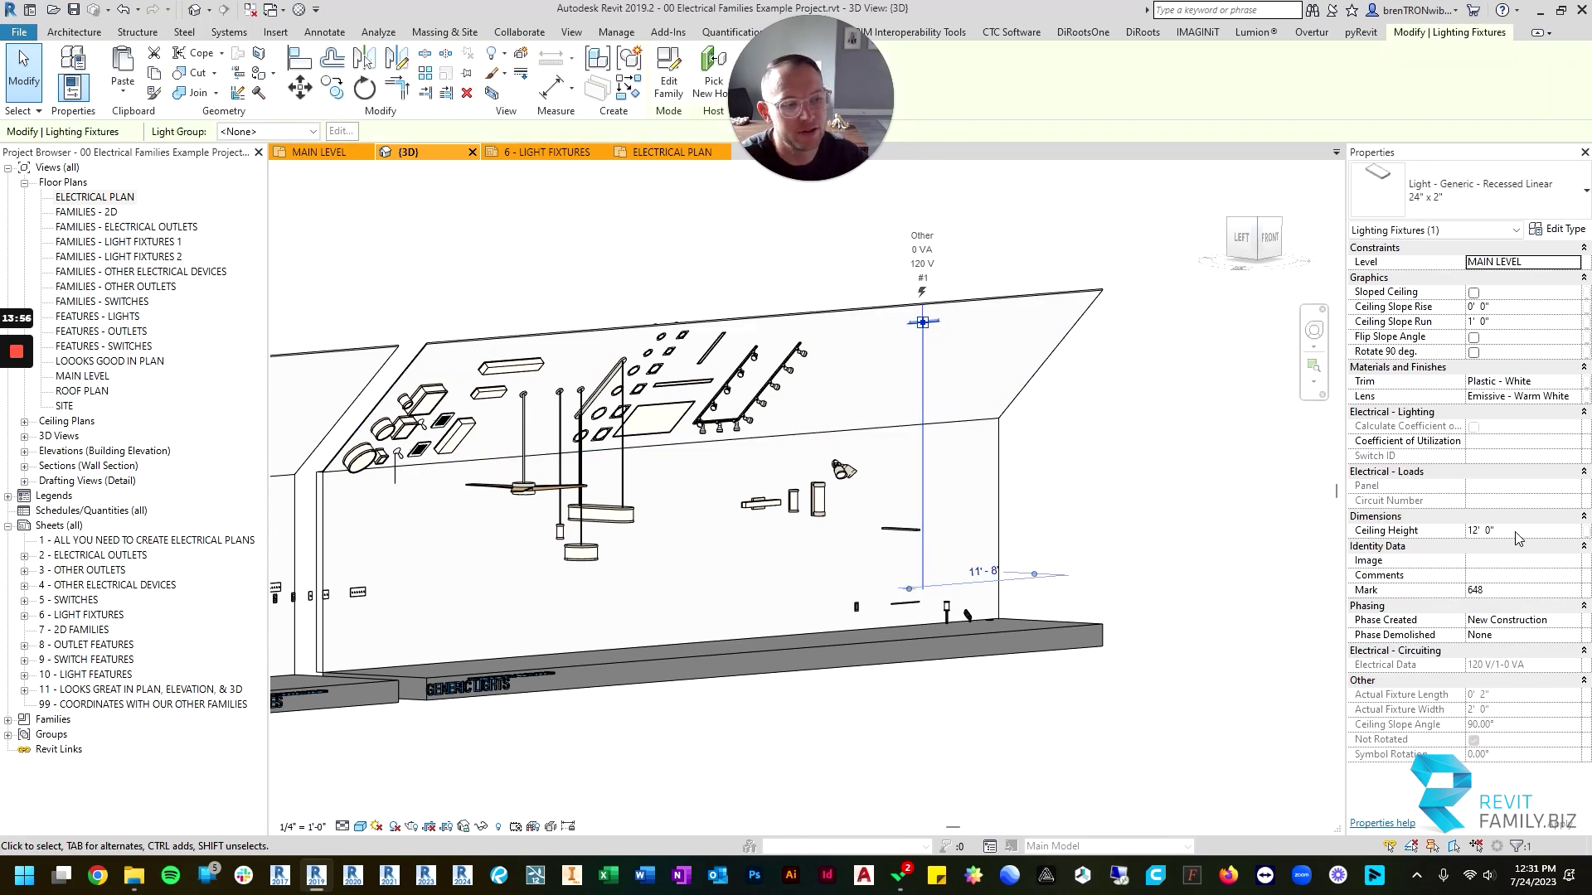
key("Escape")
scroll(925, 316, "up", 3)
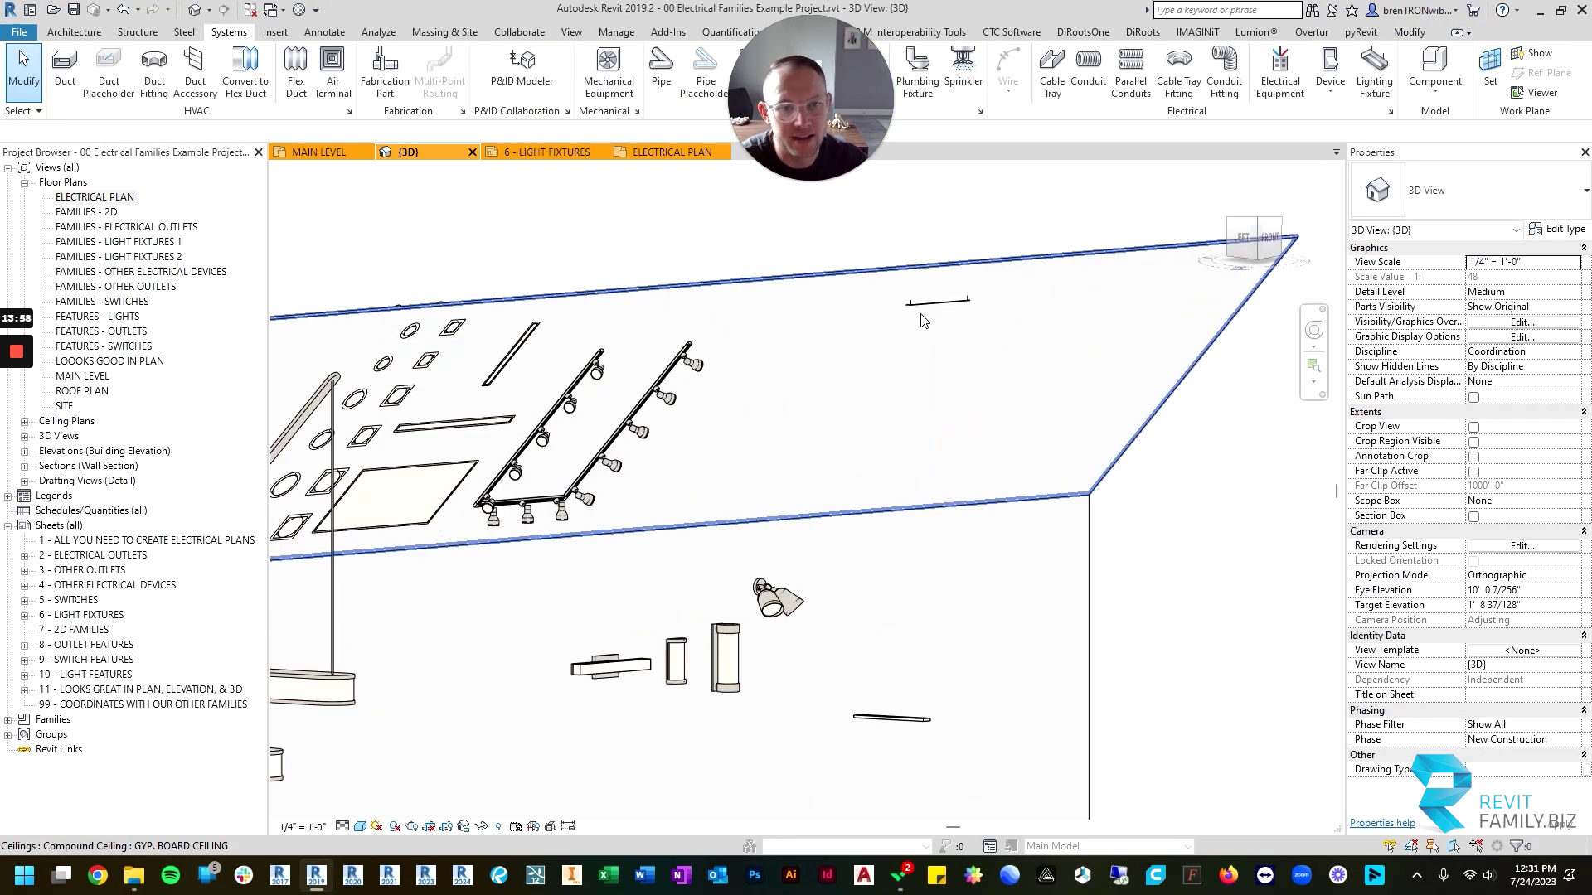
left_click(926, 311)
scroll(926, 311, "down", 2)
scroll(987, 302, "up", 4)
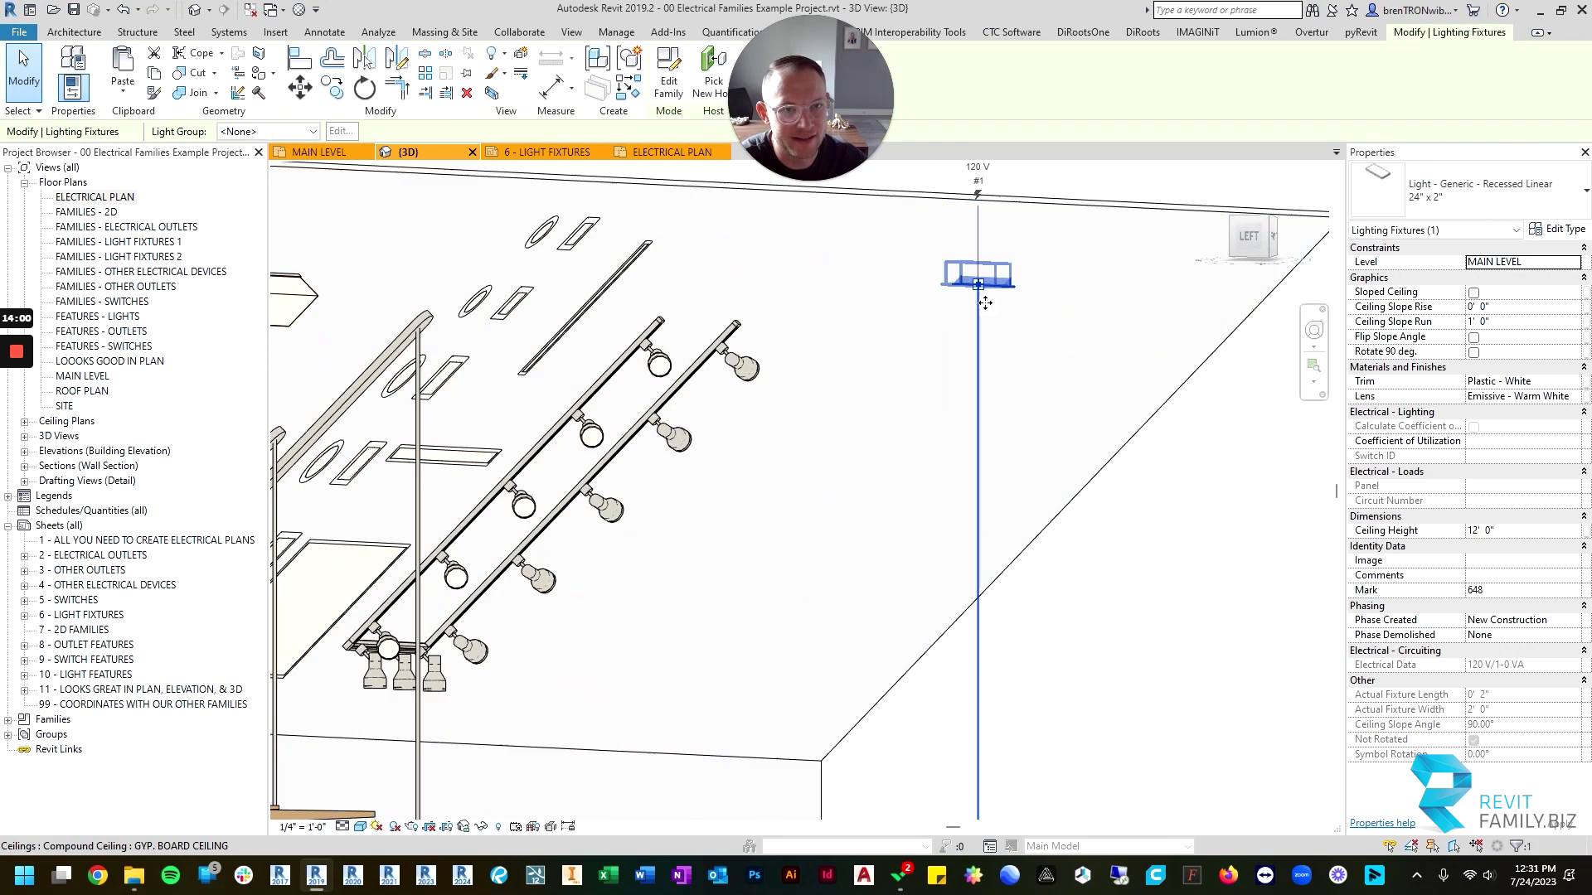
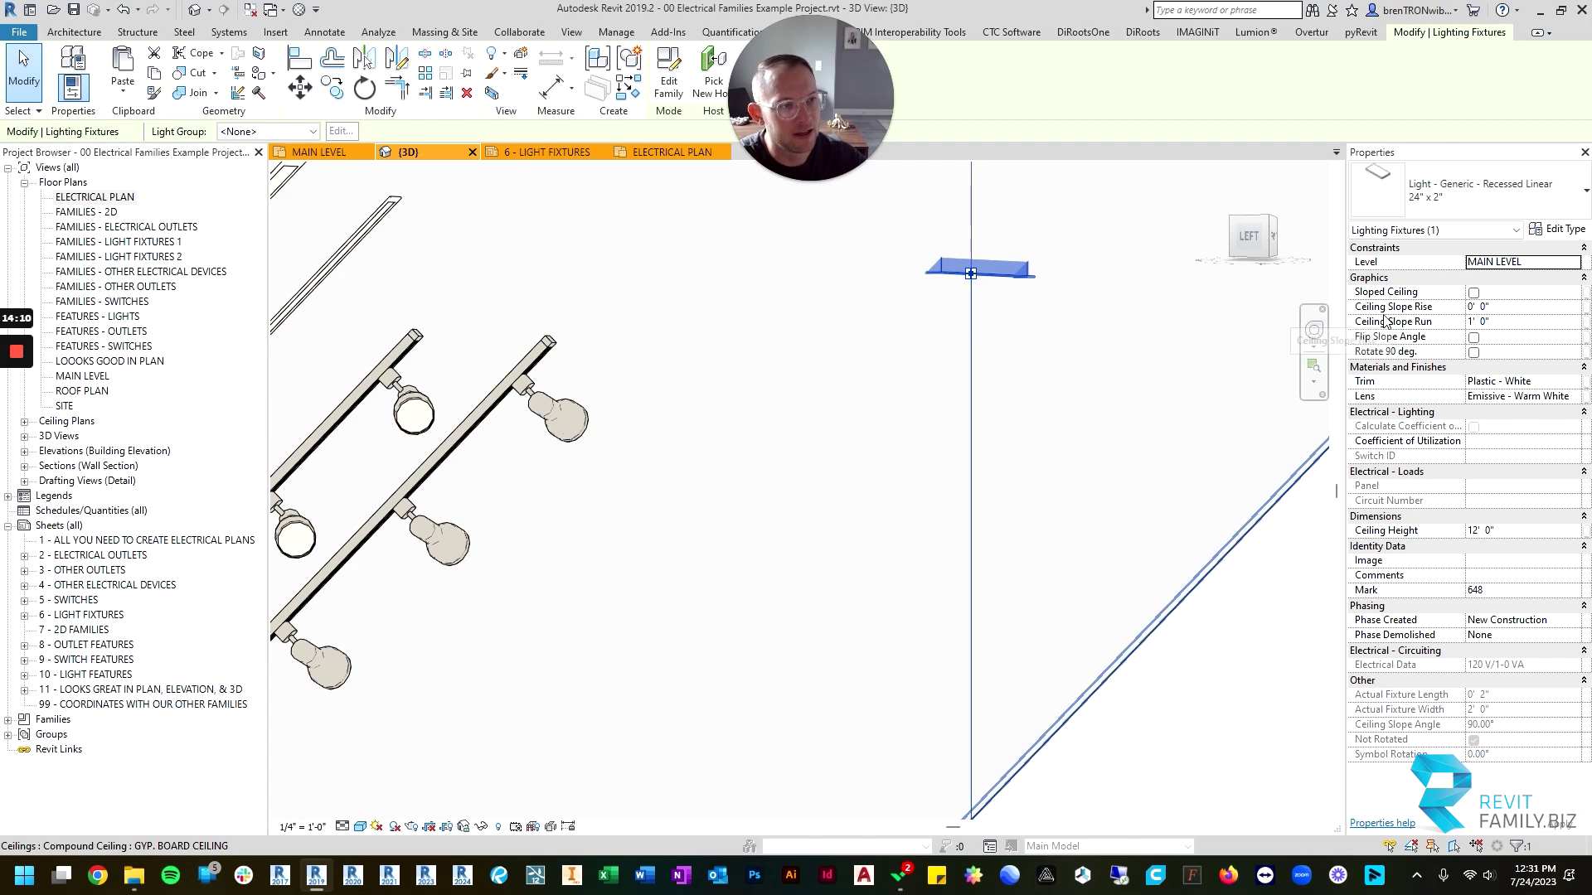
Select the sloped gypsum board ceiling to read its slope, then clear the selection.
left_click(1215, 635)
scroll(1214, 635, "down", 3)
left_click(1208, 484)
scroll(1207, 490, "down", 2)
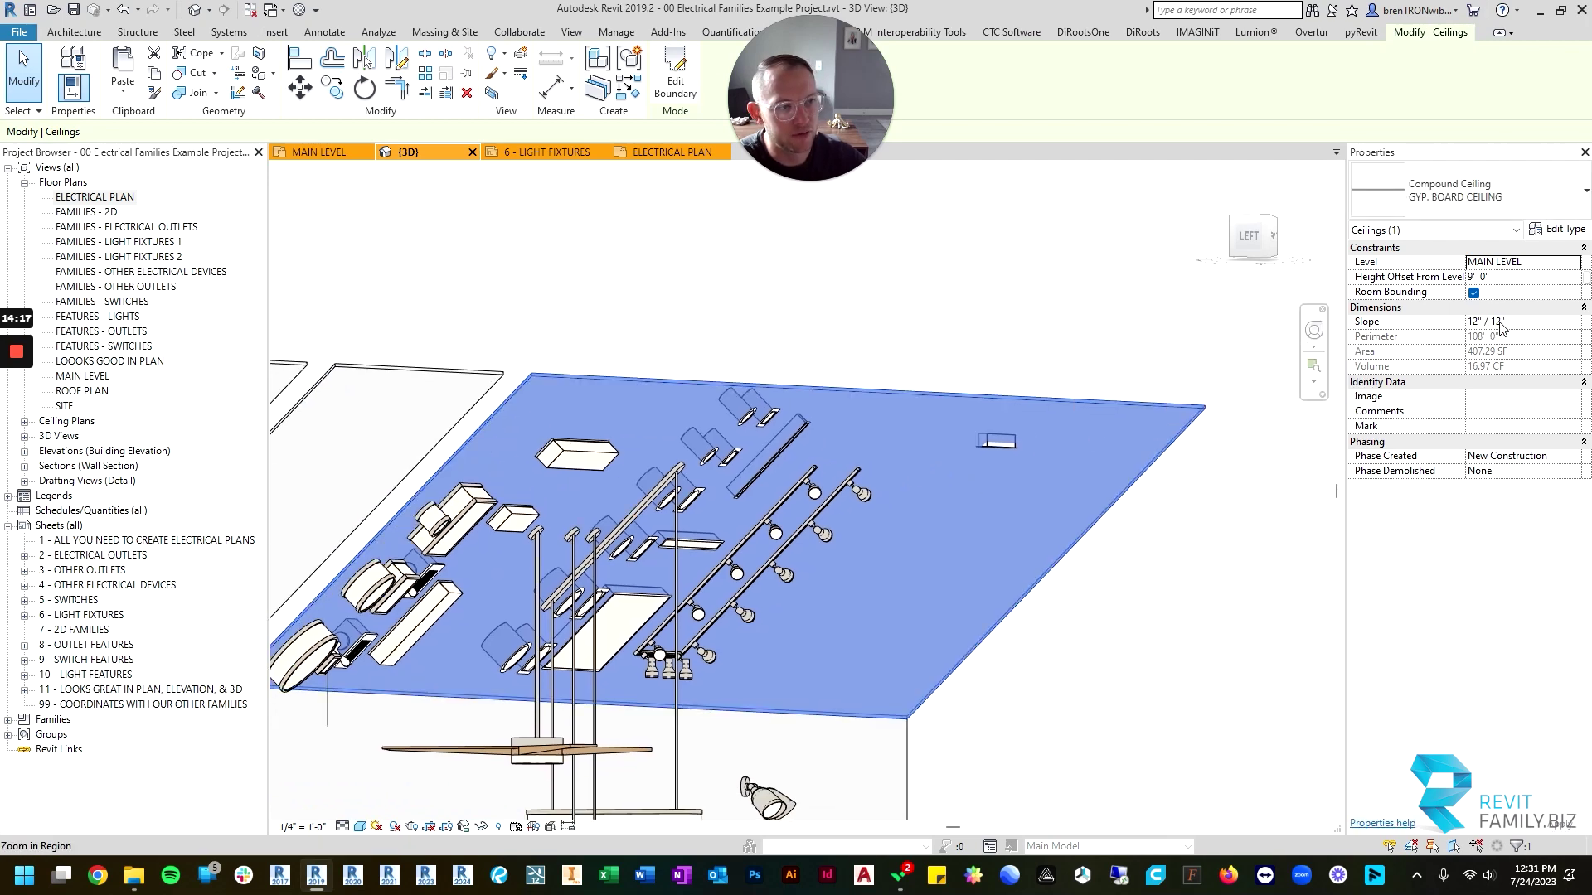
left_click(1109, 334)
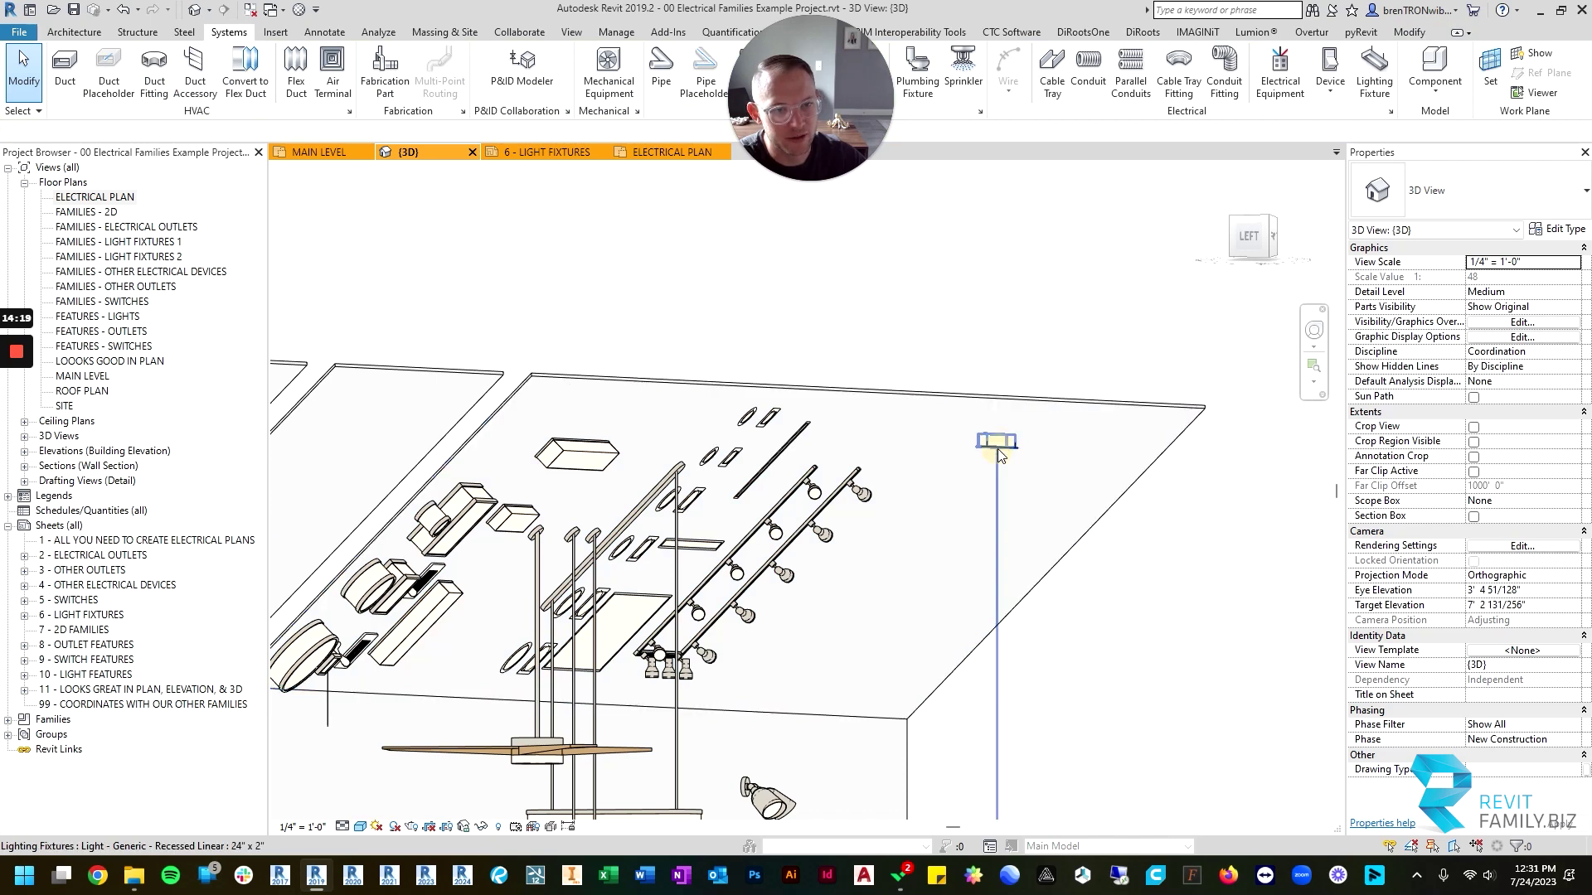
Turn on Sloped Ceiling for the recessed linear light and set its Ceiling Slope Rise to 1' 0".
left_click(997, 449)
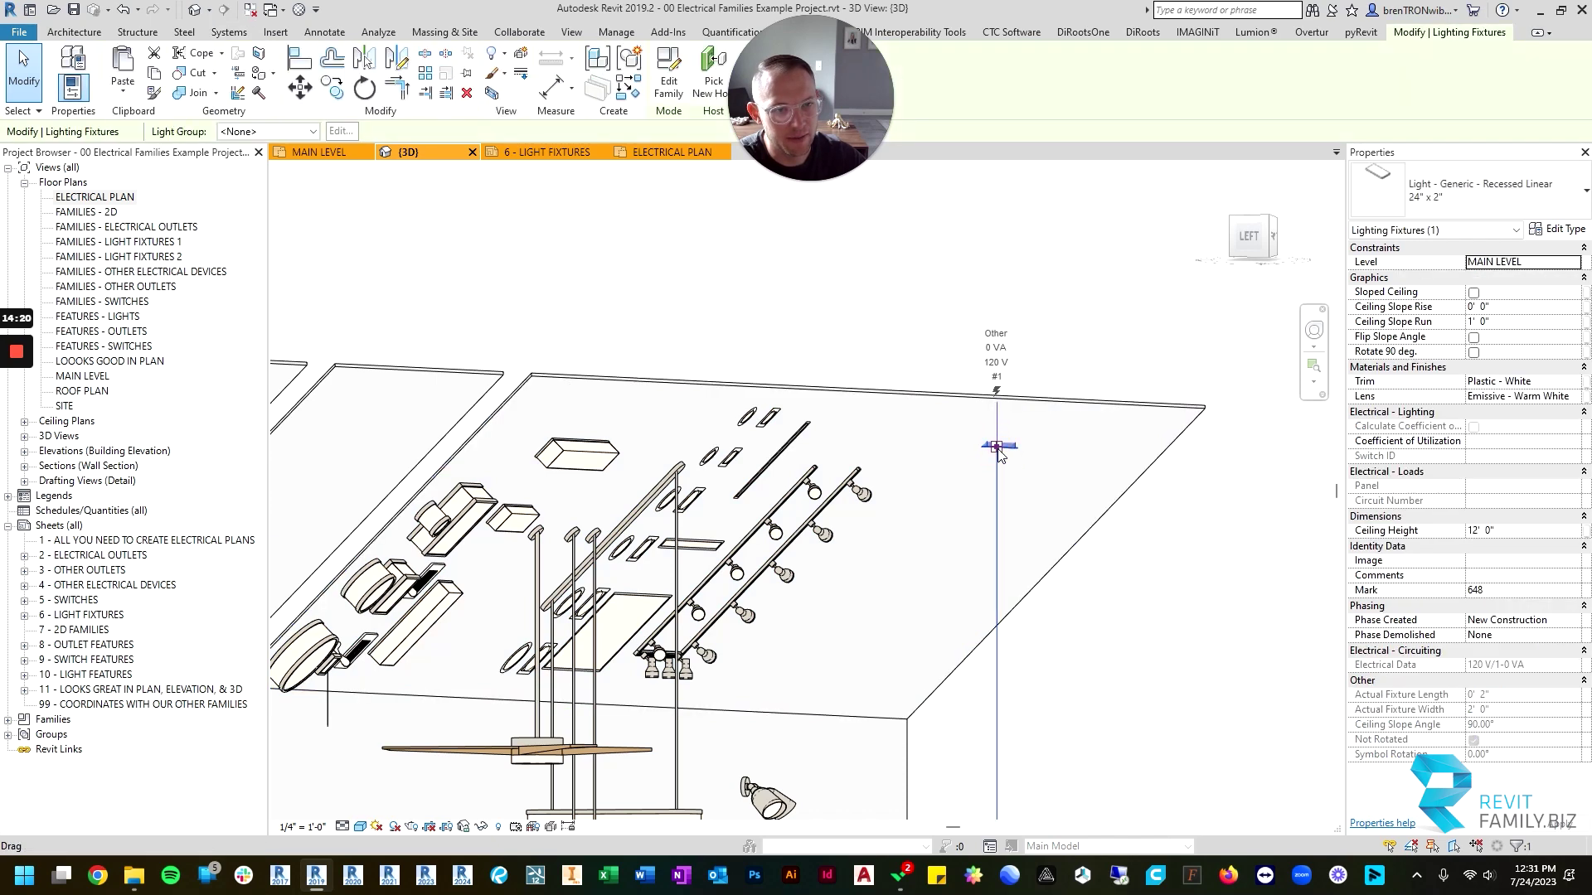
left_click(1474, 294)
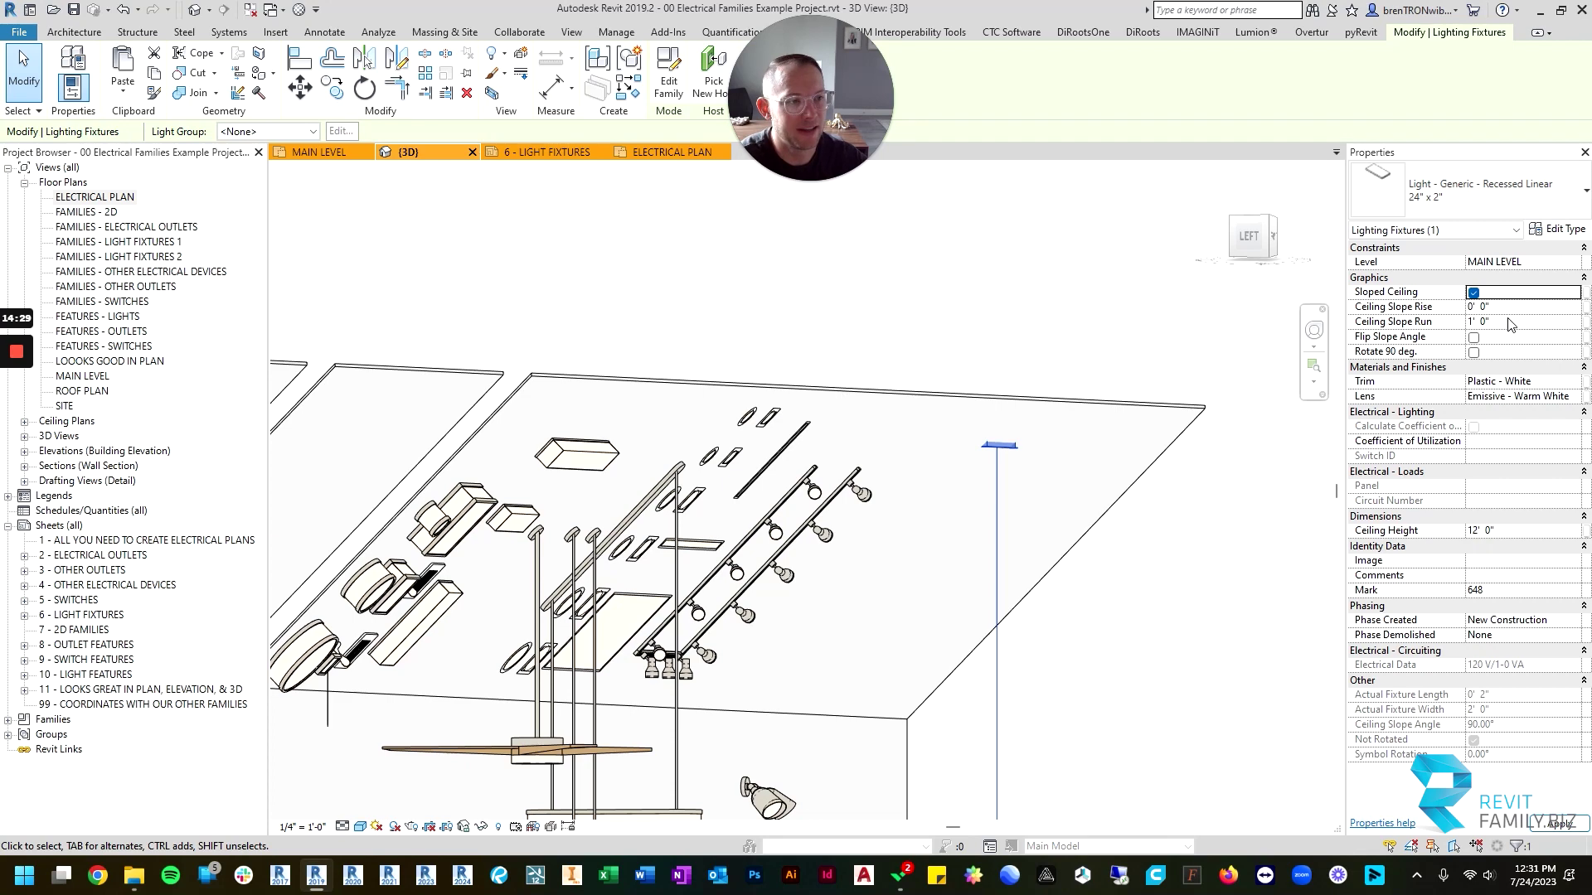
left_click(1511, 309)
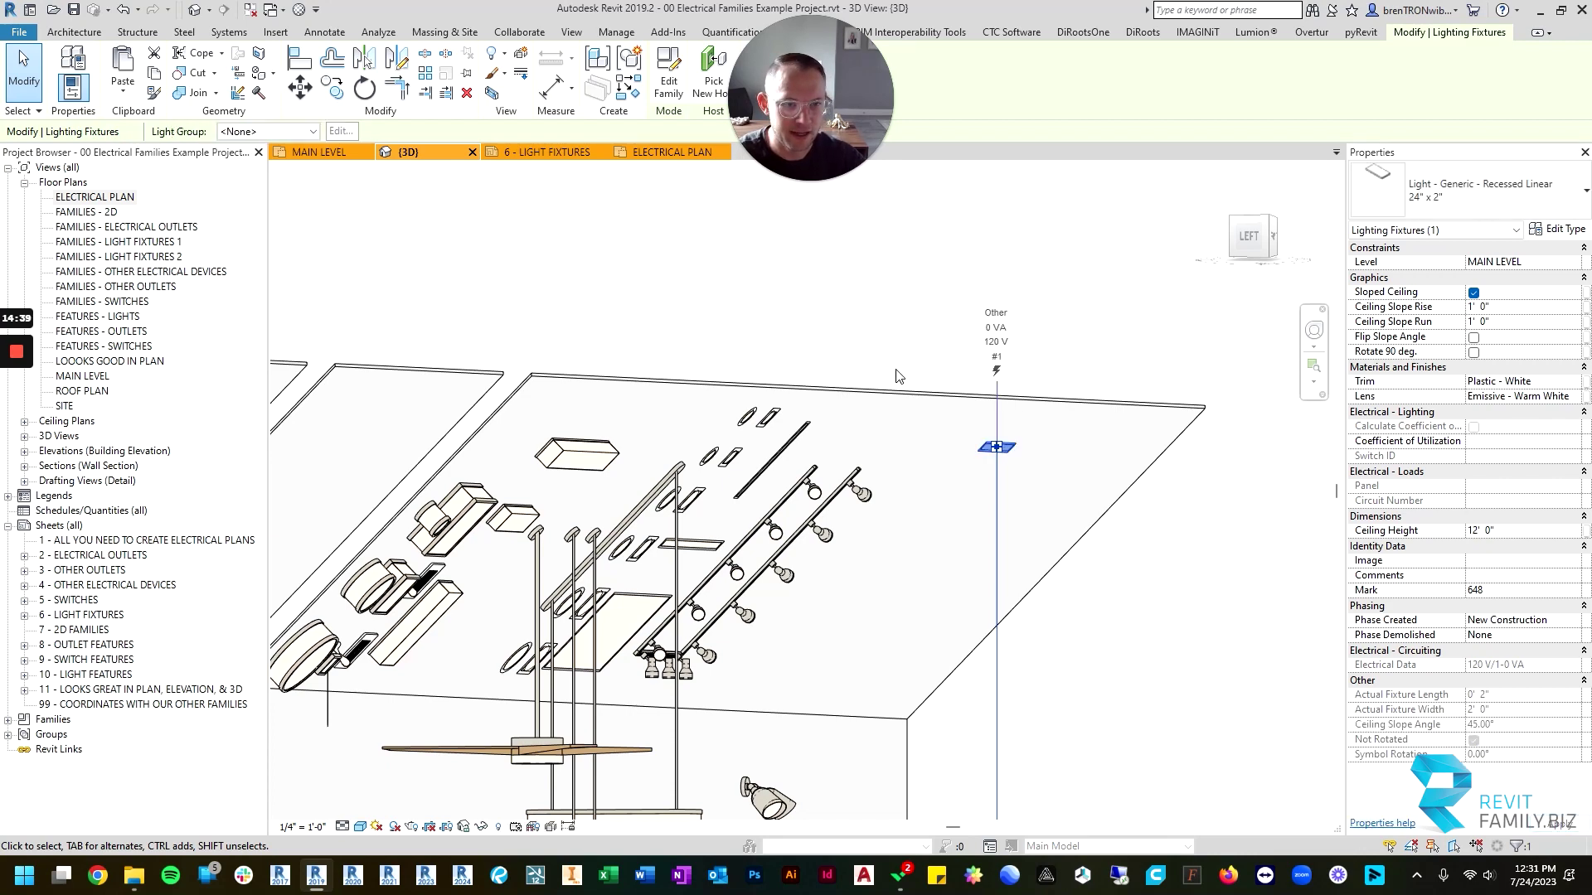
scroll(898, 375, "up", 5)
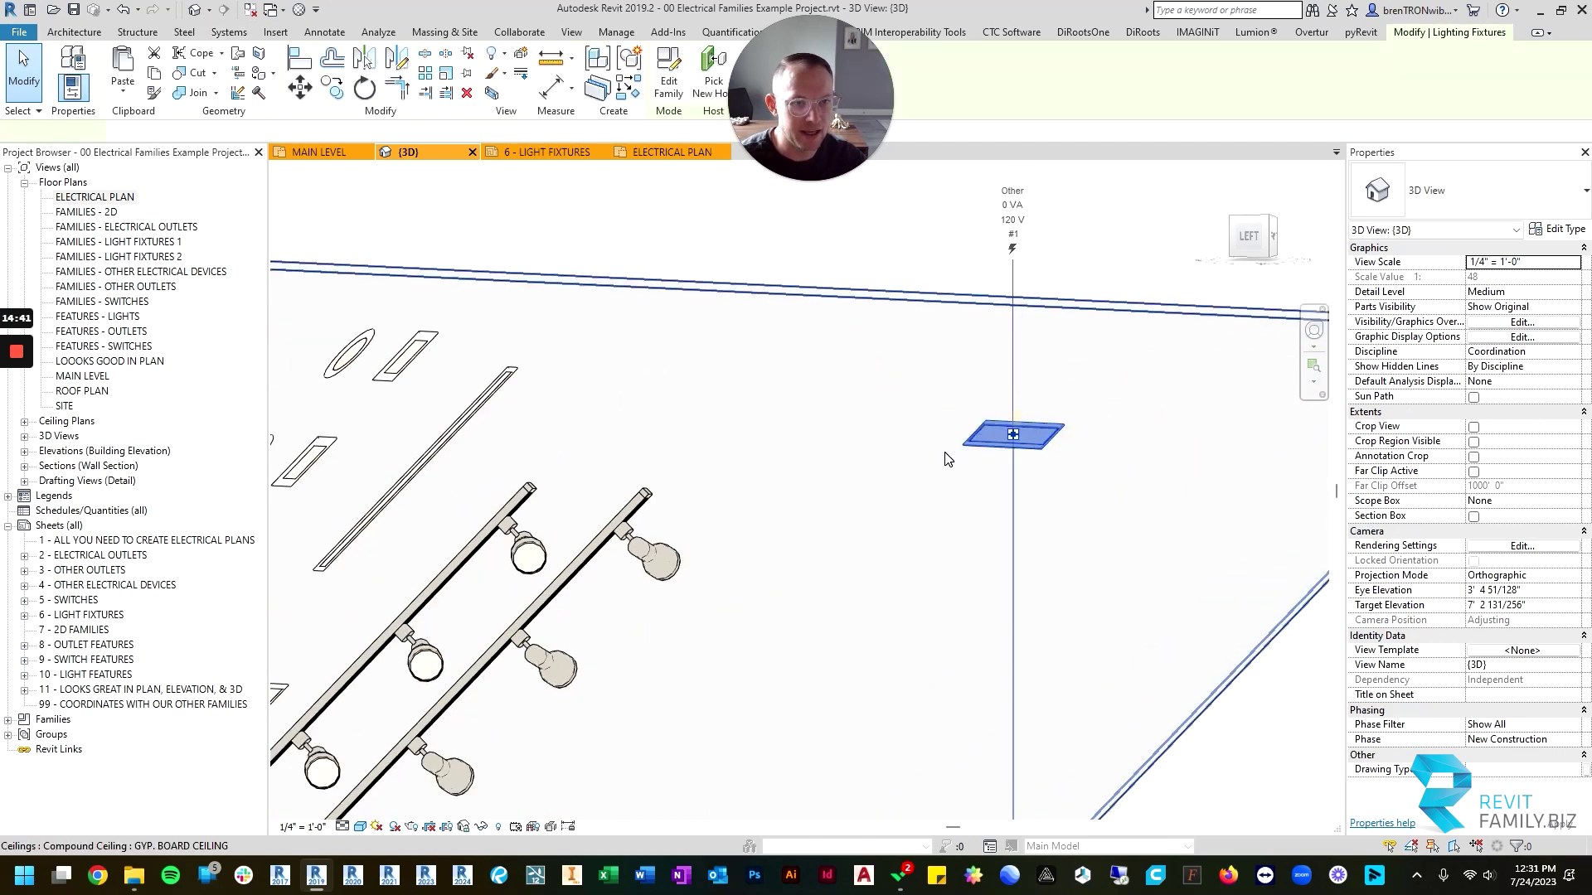
scroll(945, 454, "down", 2)
mouse_move(945, 454)
middle_mouse_down("shift")
mouse_move(570, 456)
mouse_move(749, 544)
mouse_move(953, 446)
middle_mouse_up("shift")
left_click(895, 478)
Move the tilted recessed linear light away from its spot on the sloped ceiling, then over to the ceiling's upper part.
left_click(962, 442)
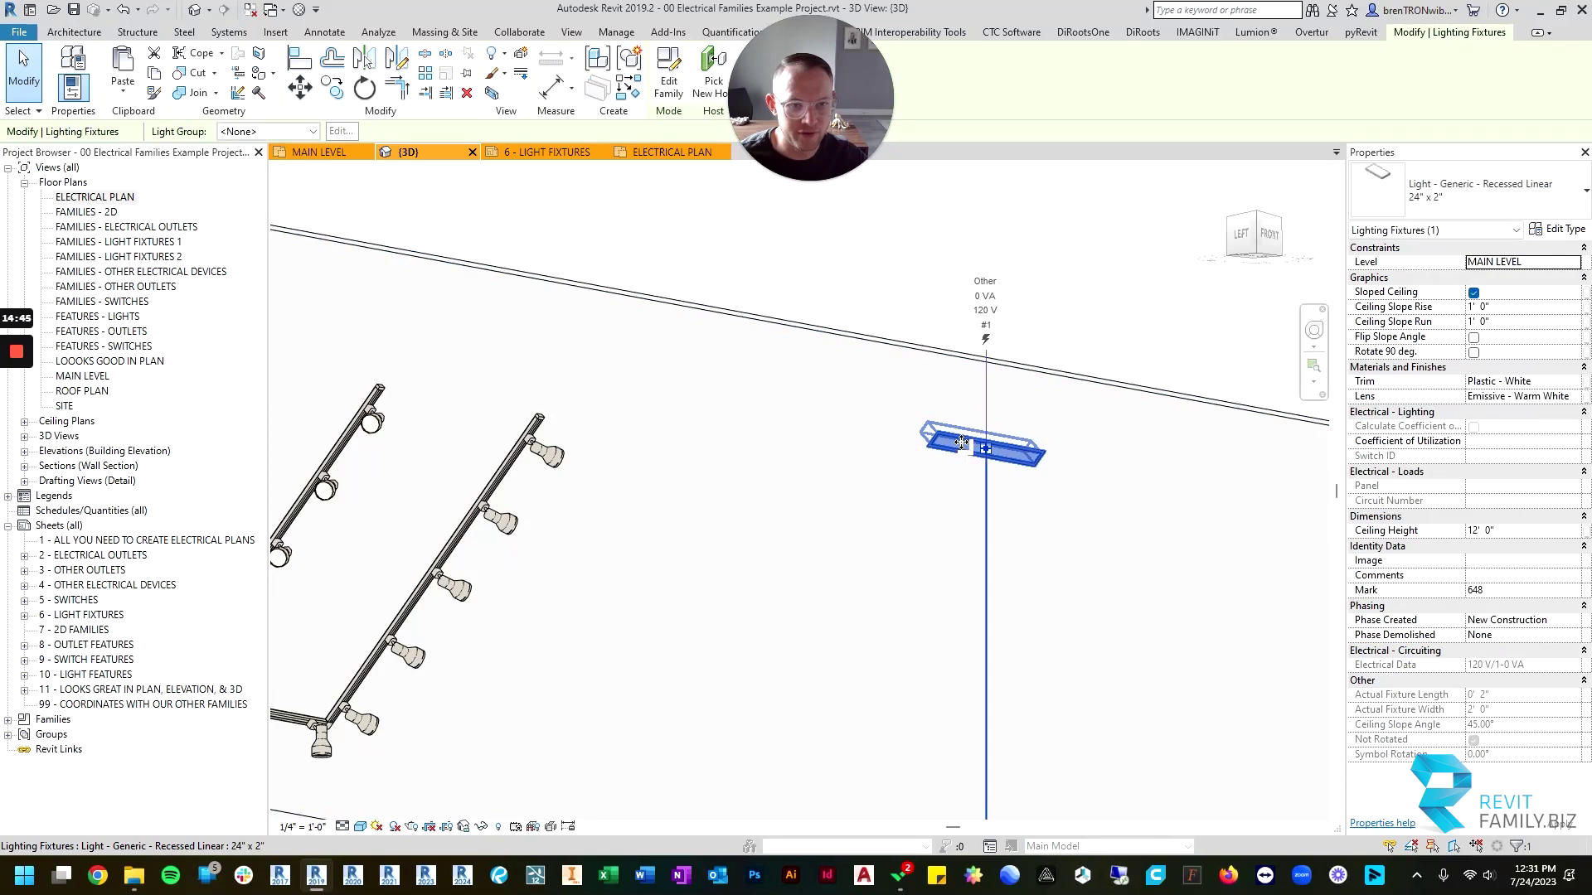
left_click_drag(961, 442, 793, 627)
scroll(928, 572, "down", 2)
middle_click_drag(927, 572, 861, 403)
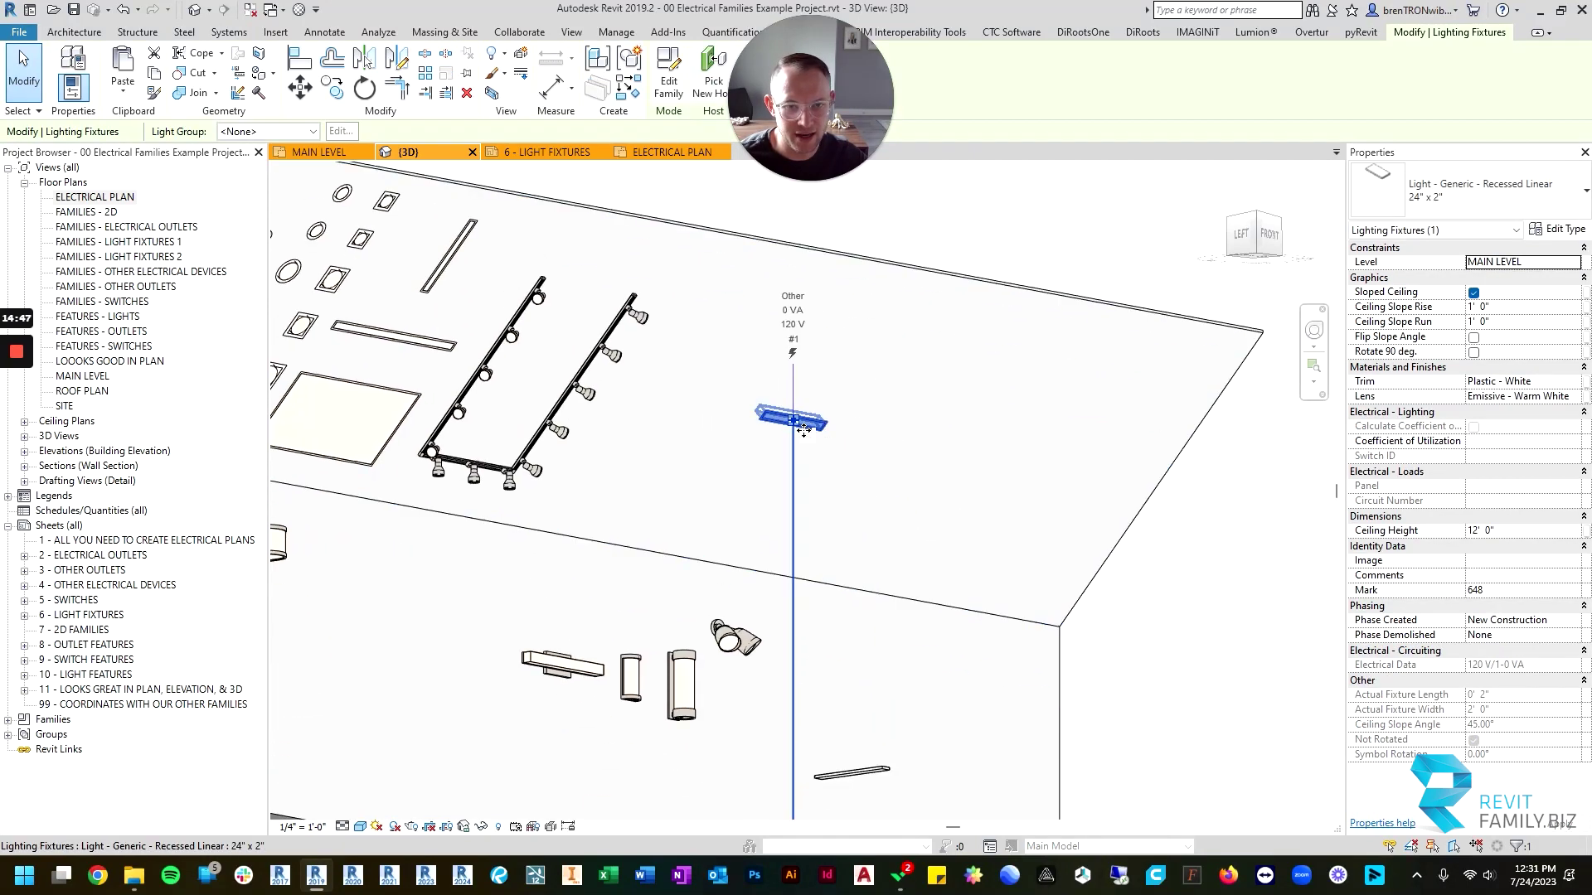
left_click_drag(803, 431, 968, 337)
key("Escape")
left_click(867, 417)
key("Escape")
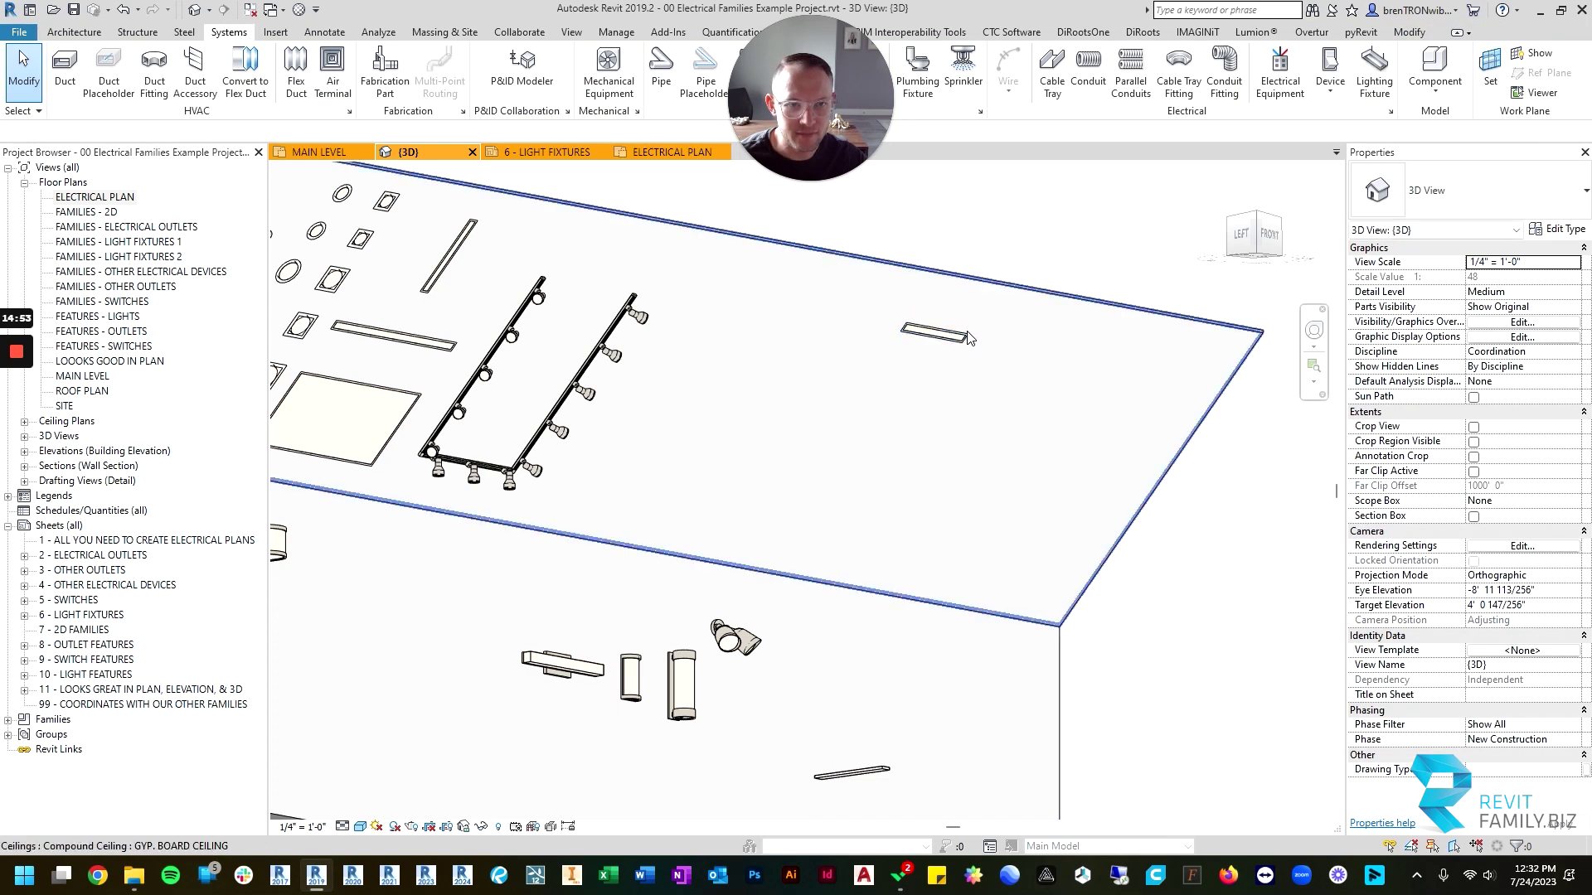
Move the recessed linear light down the sloped ceiling to just above the flood sconce and view it from another angle.
left_click(959, 338)
left_click(958, 332)
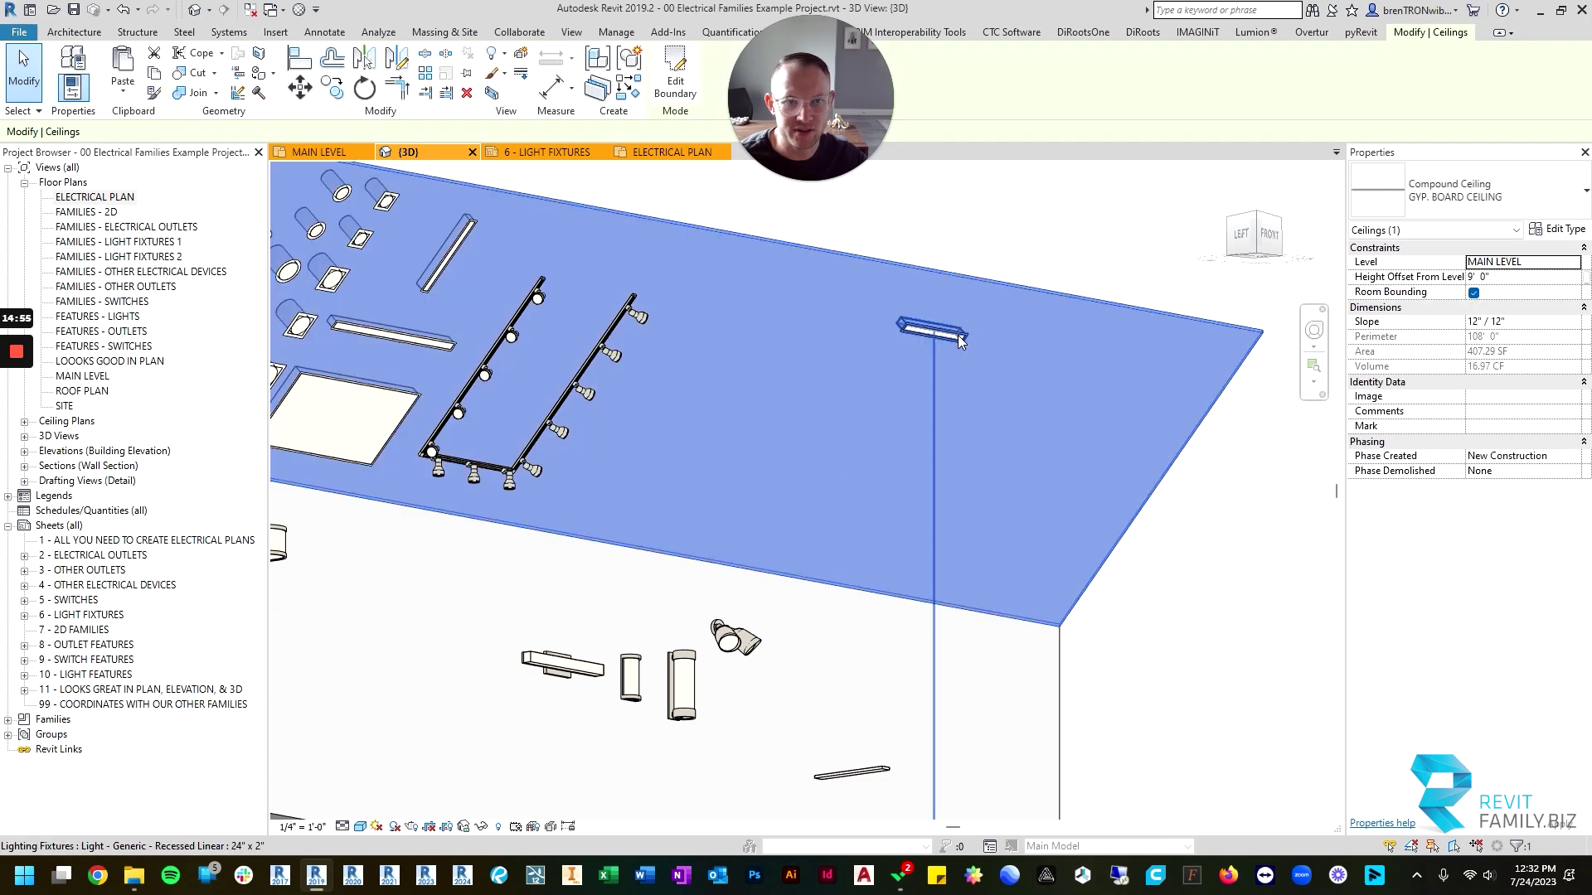
key("Escape")
left_click(958, 336)
left_click_drag(962, 336, 754, 519)
key("Escape")
middle_click_drag(781, 372, 735, 474, "shift")
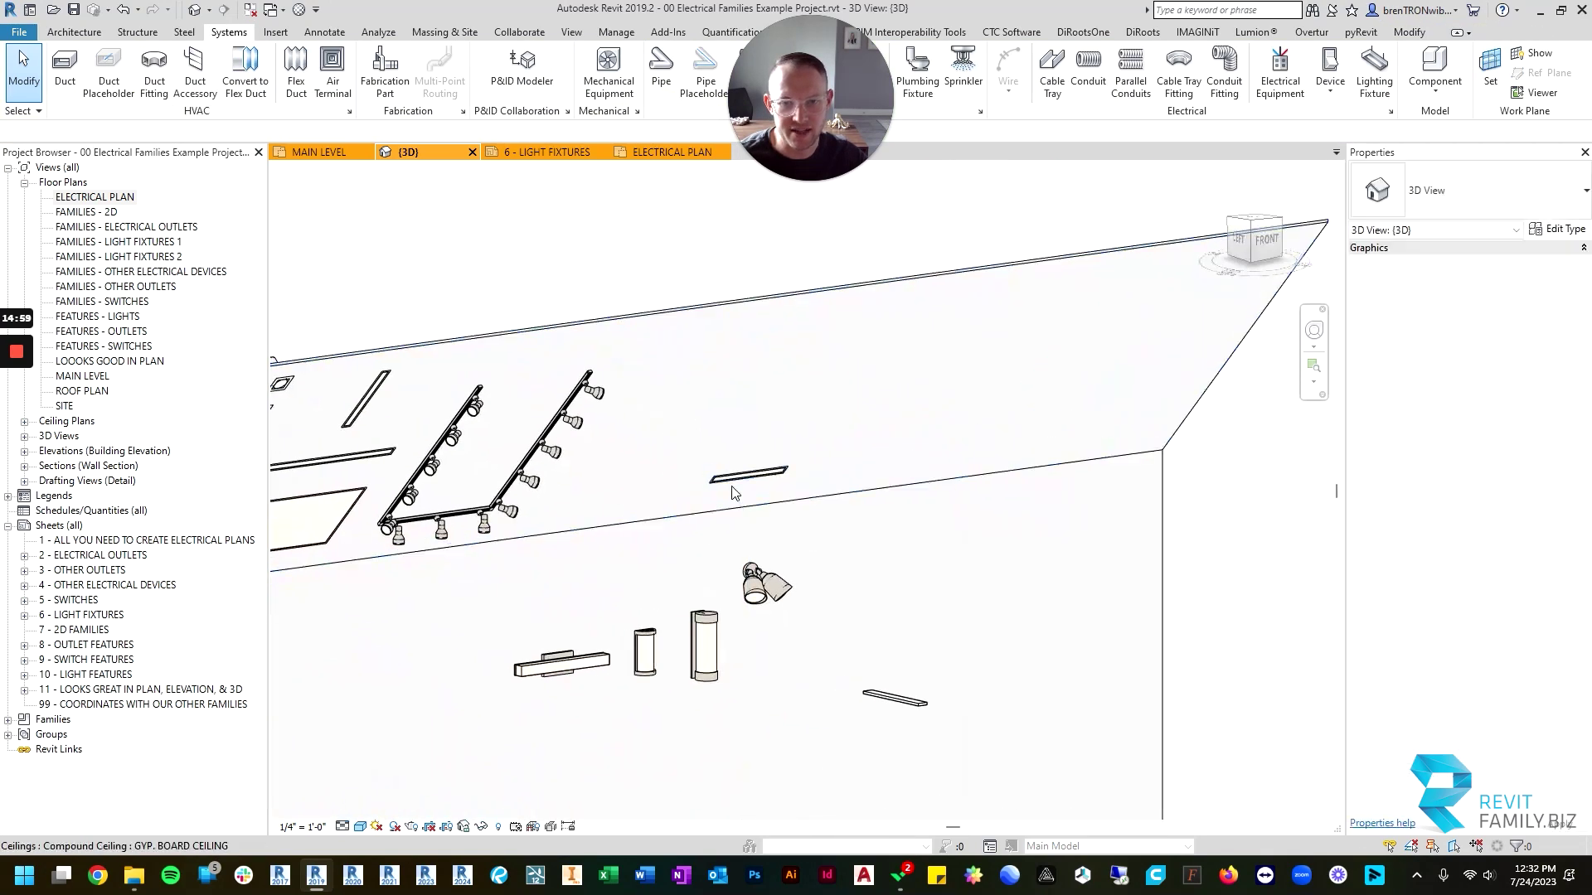
Move the recessed linear light back up the sloped ceiling and turn on its Rotate 90 deg. option.
left_click(735, 474)
left_click_drag(736, 474, 918, 351)
key("Escape")
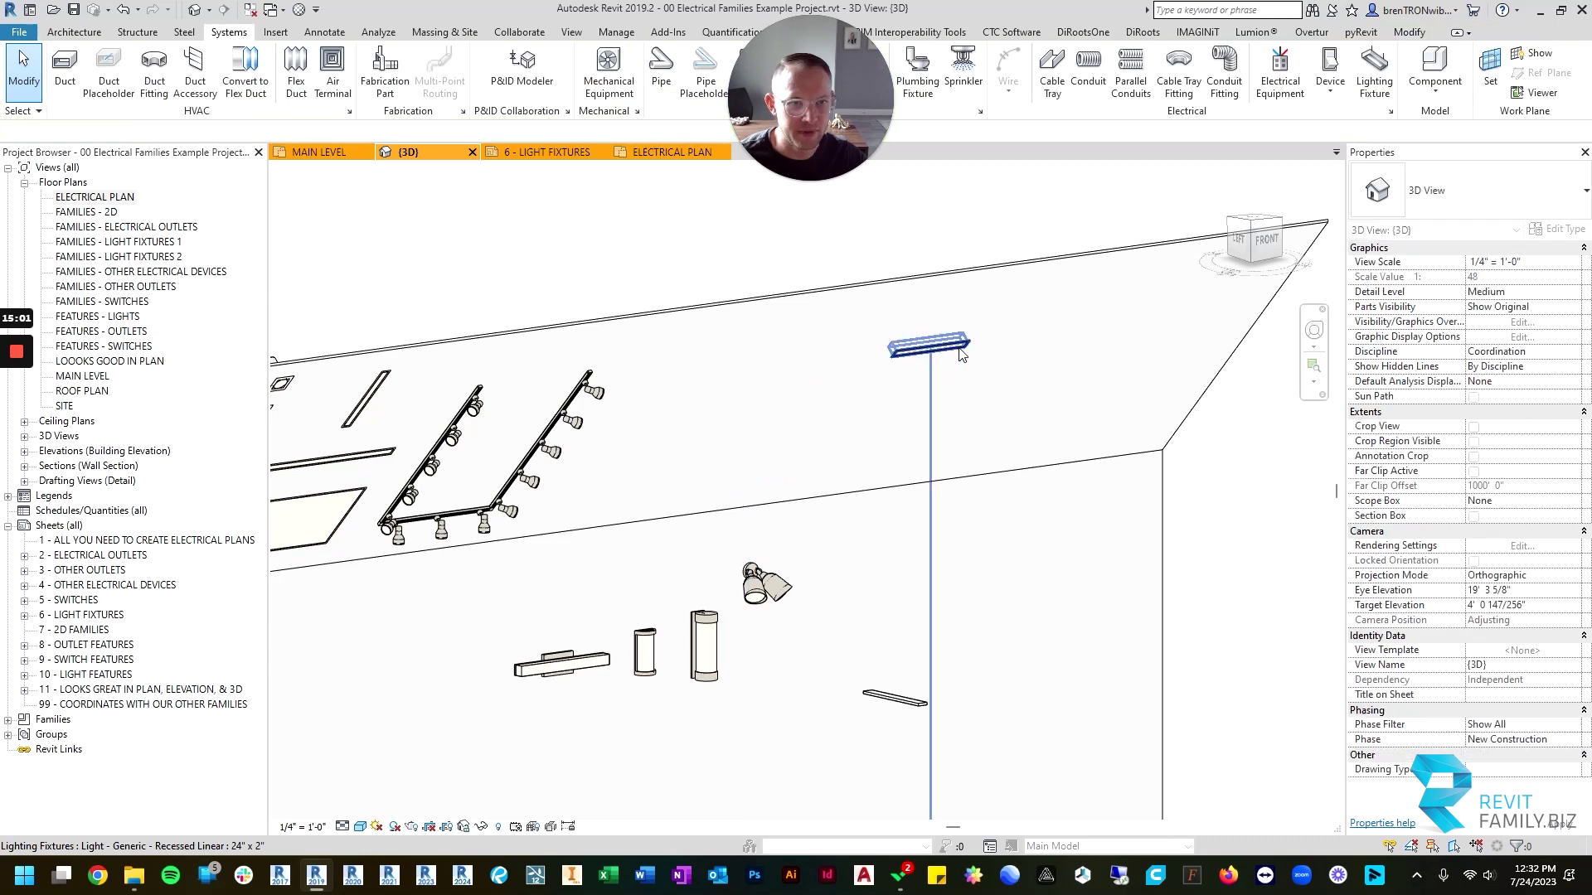
left_click(959, 341)
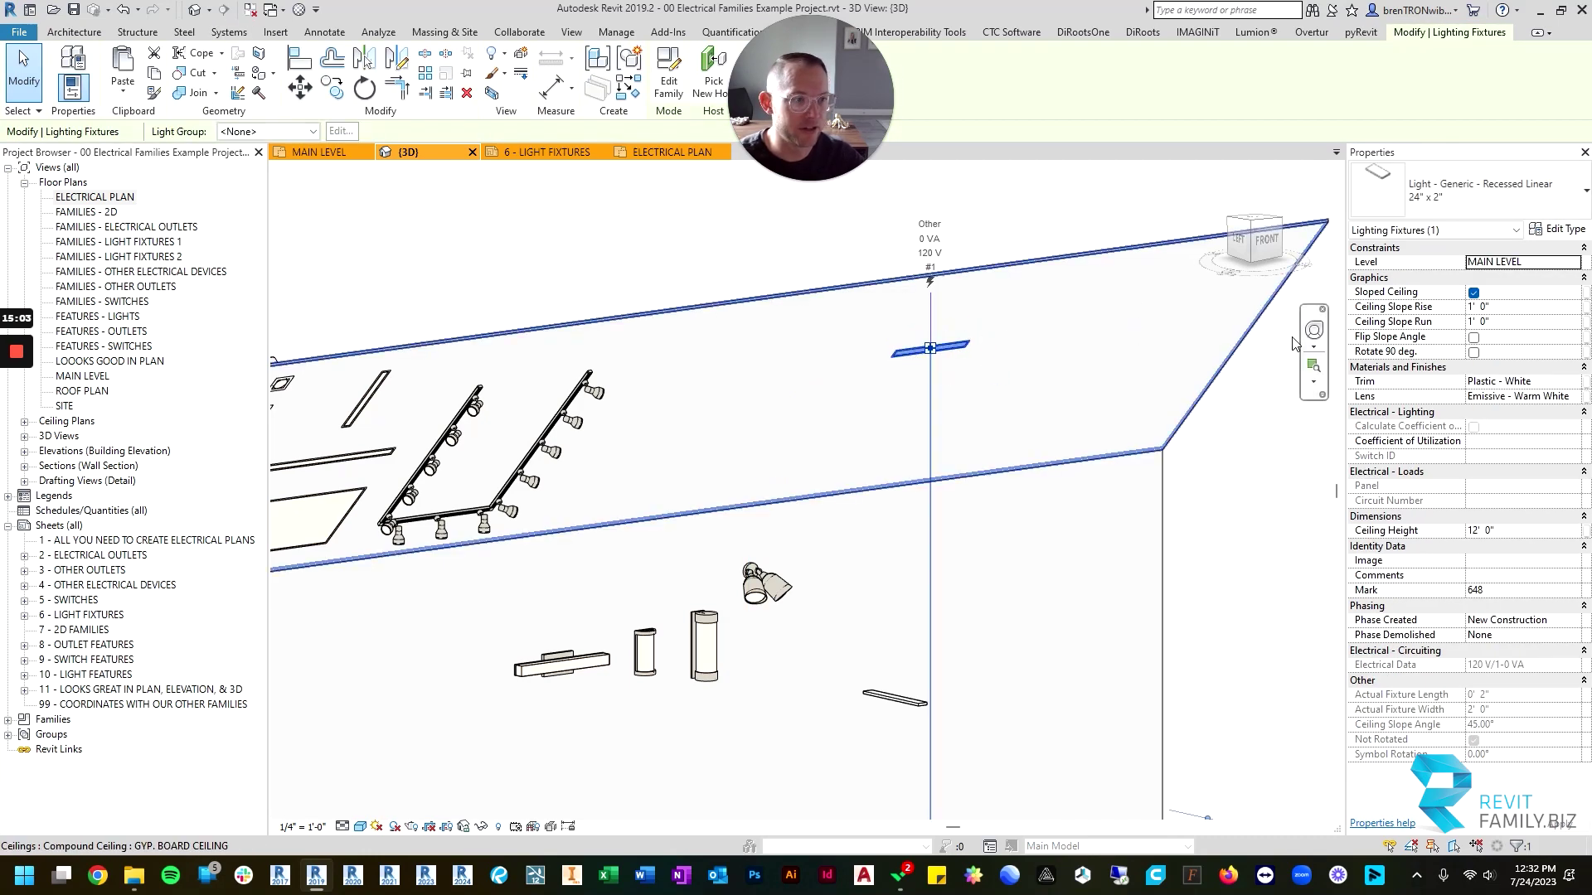
left_click(1475, 357)
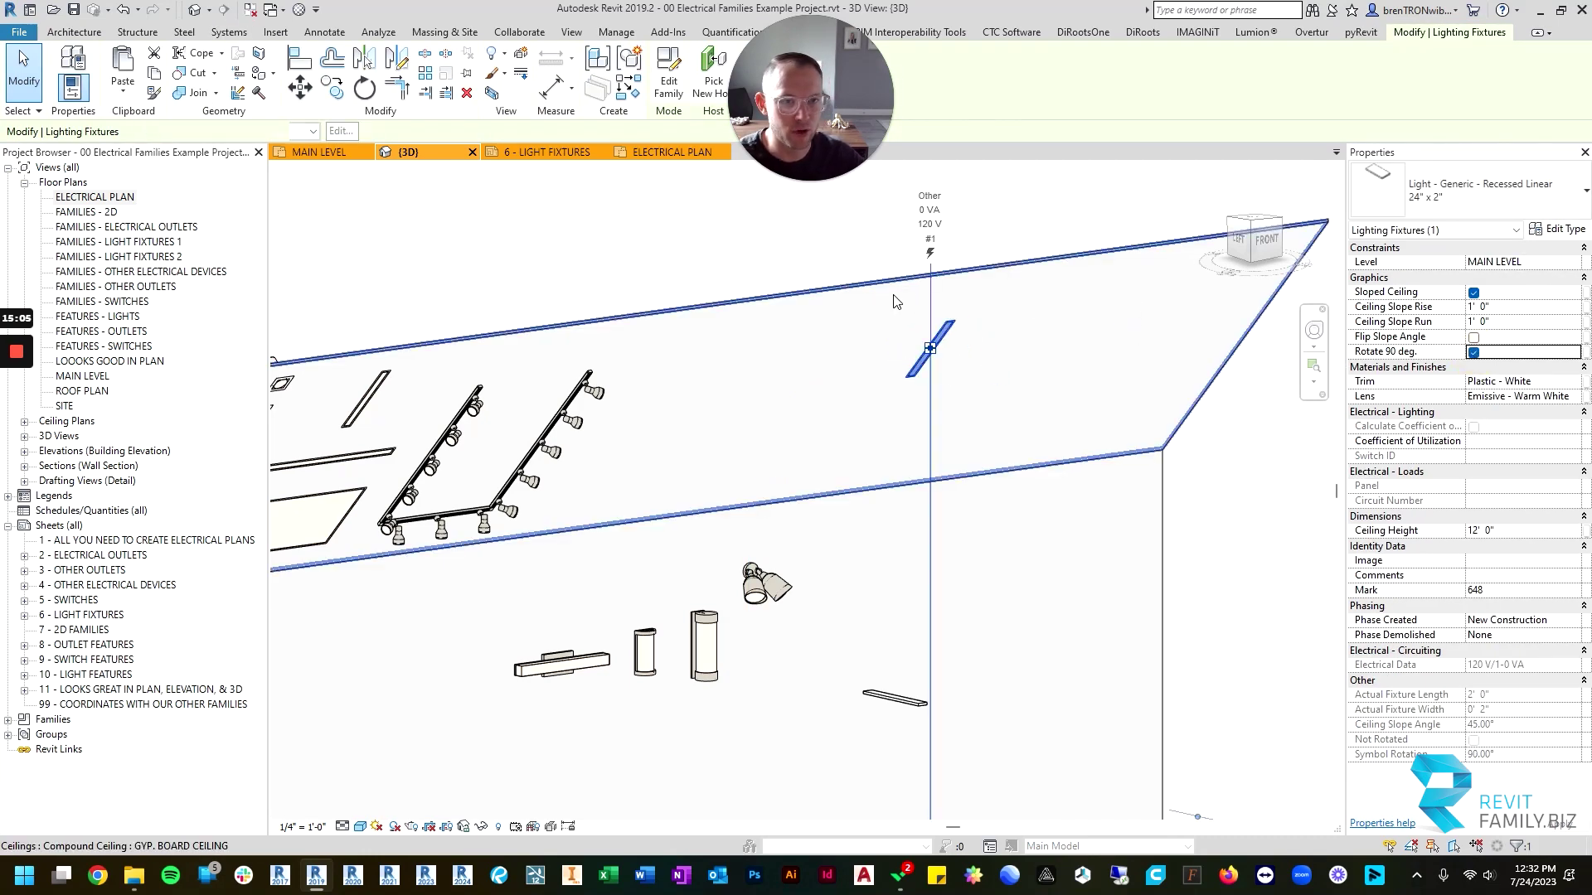
Examine from several angles how the rotated recessed linear light sits on the sloped ceiling.
left_click(764, 252)
middle_click_drag(793, 483, 801, 449, "shift")
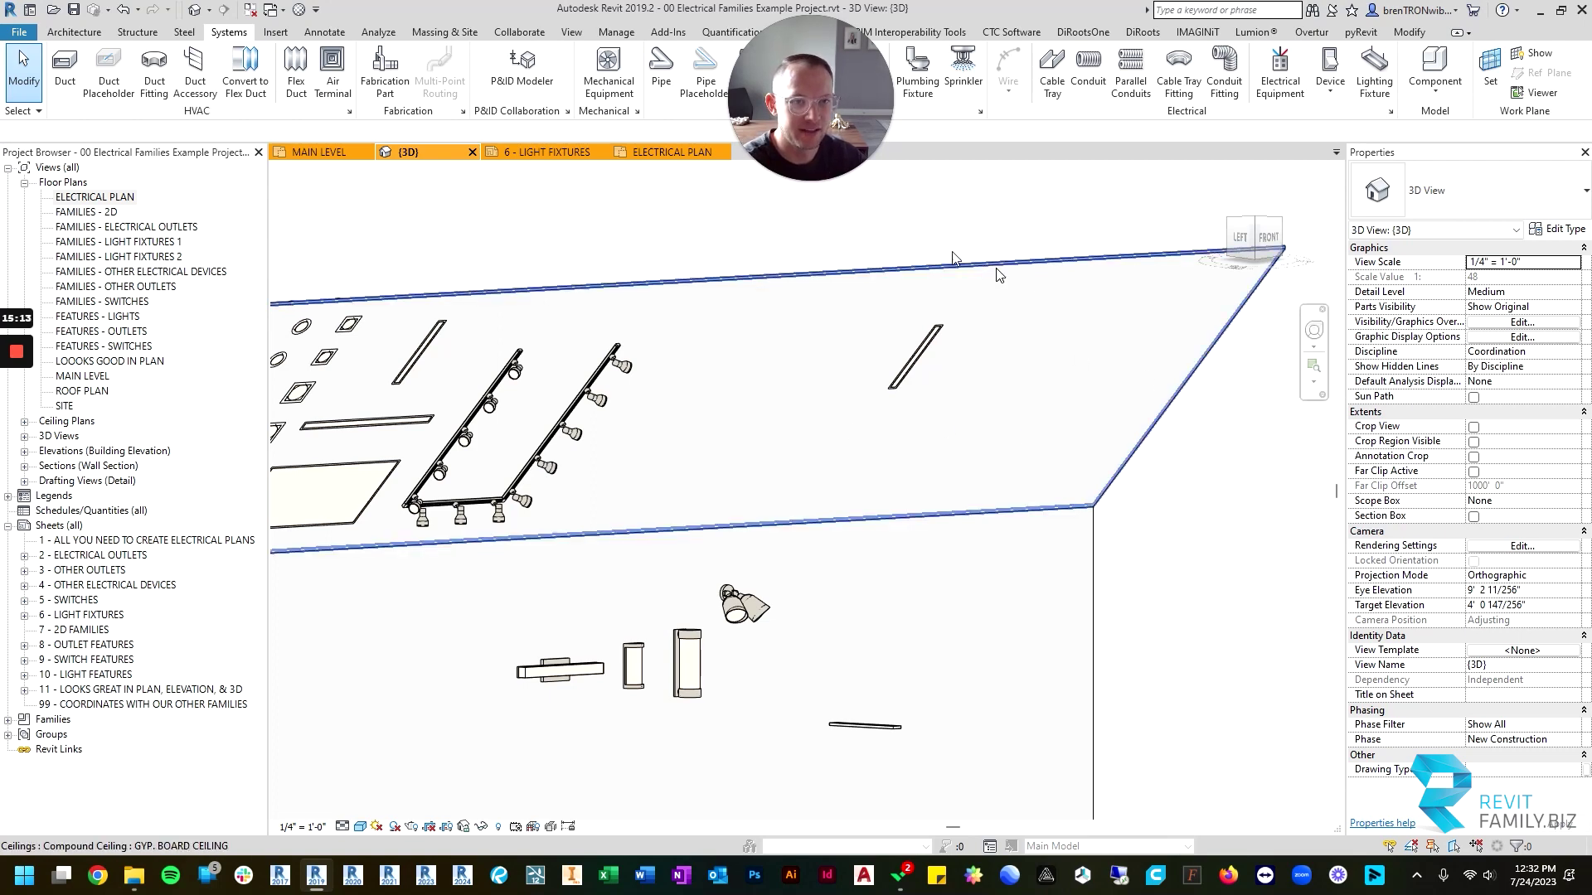
middle_click_drag(888, 238, 883, 414, "shift")
left_click(902, 404)
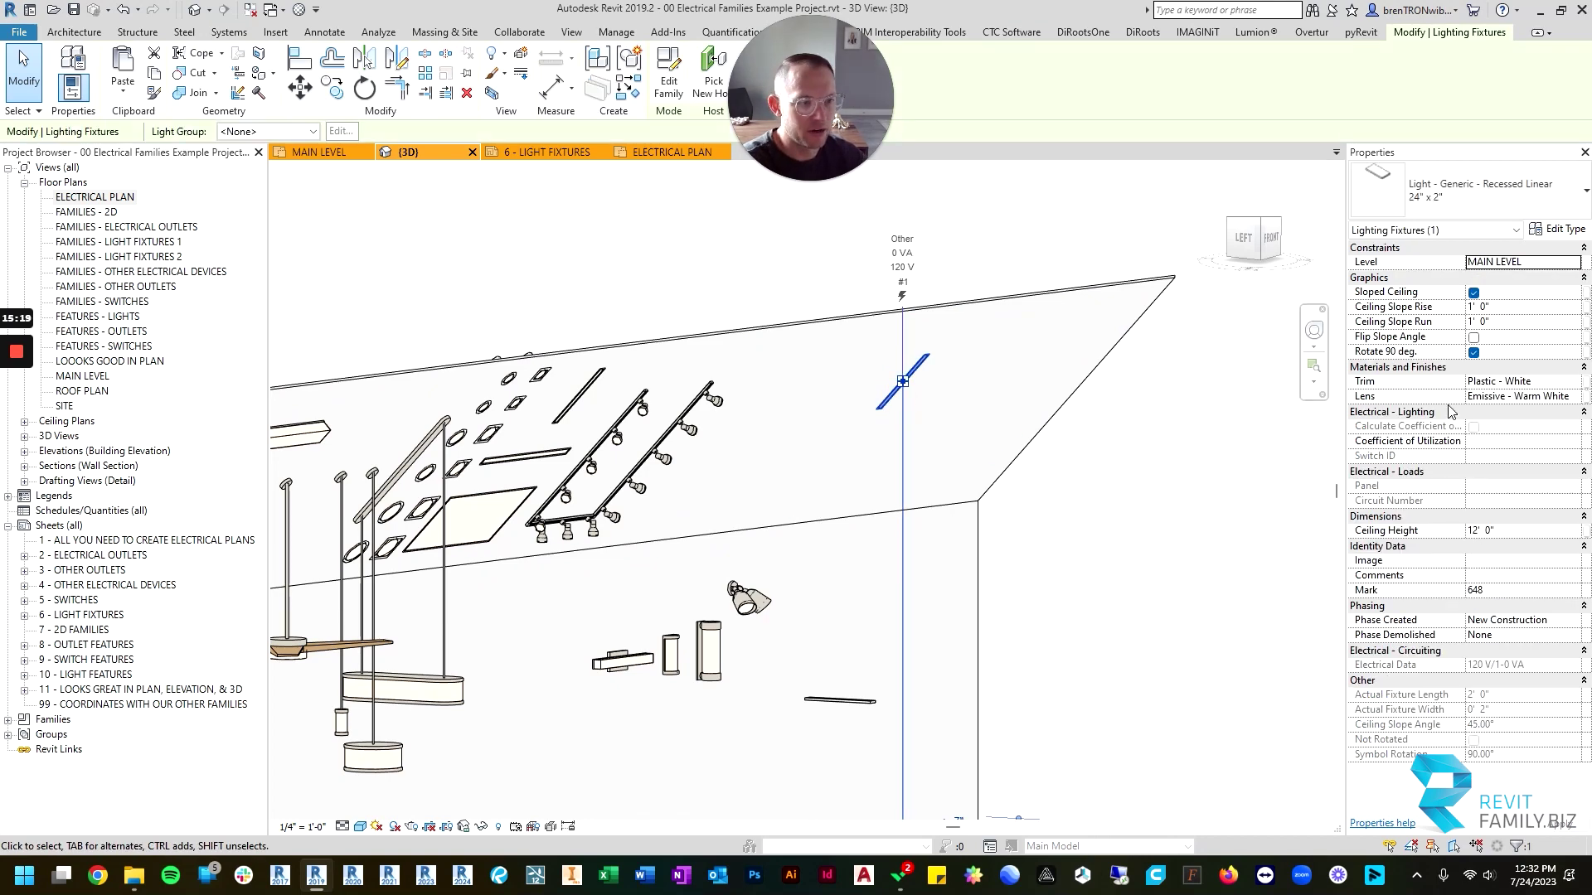
middle_click_drag(1055, 449, 894, 465, "shift")
scroll(886, 265, "up", 4)
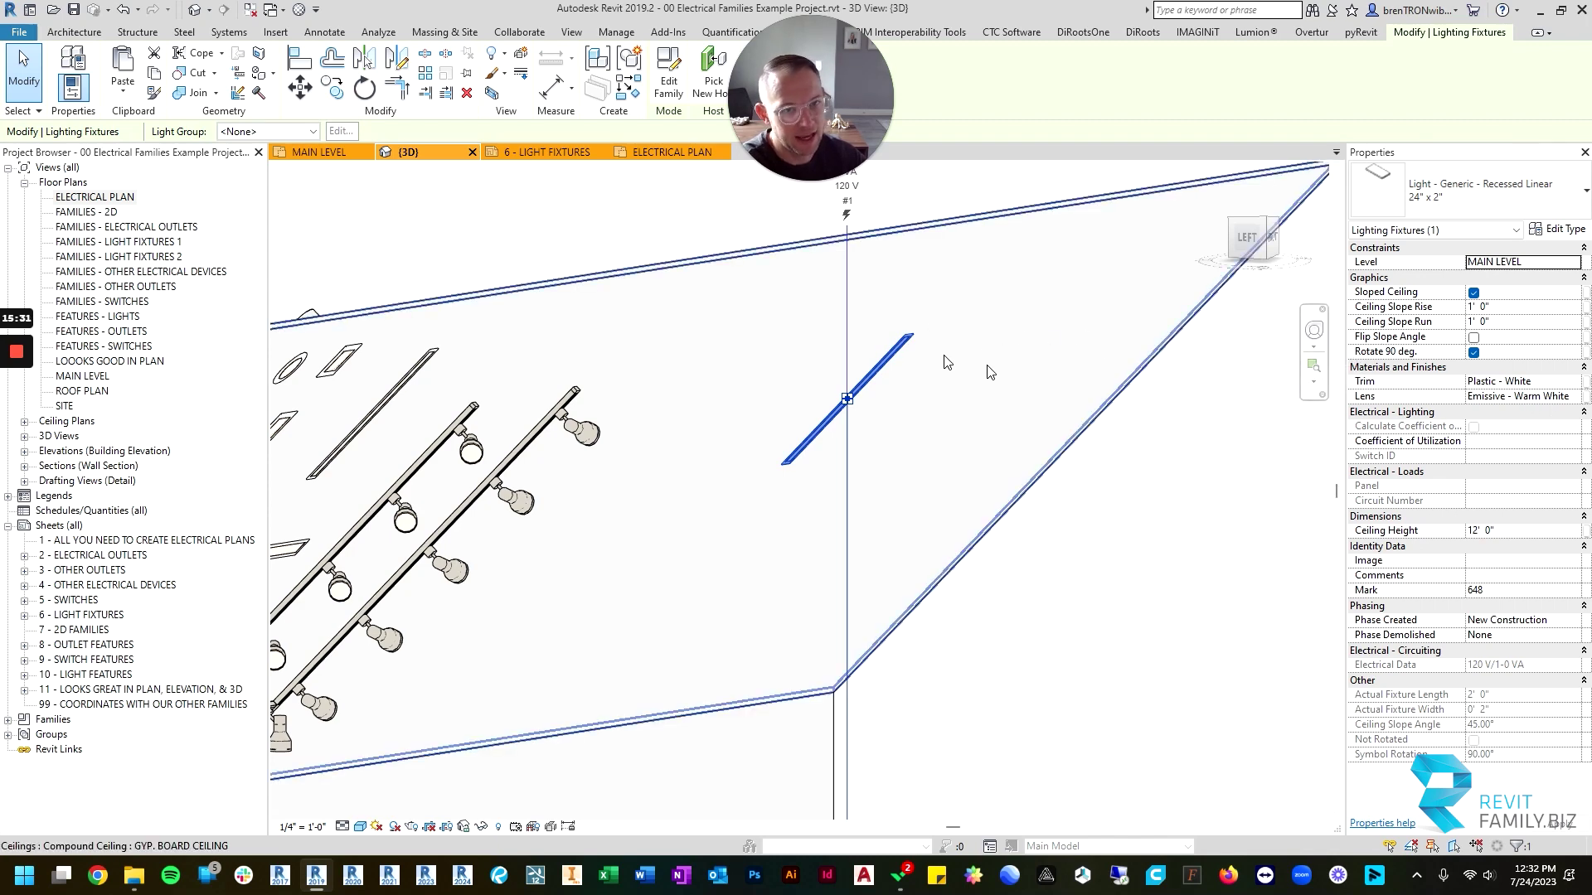
Check the sloped gypsum board ceiling's height offset and slope properties against the recessed linear light.
key("Escape")
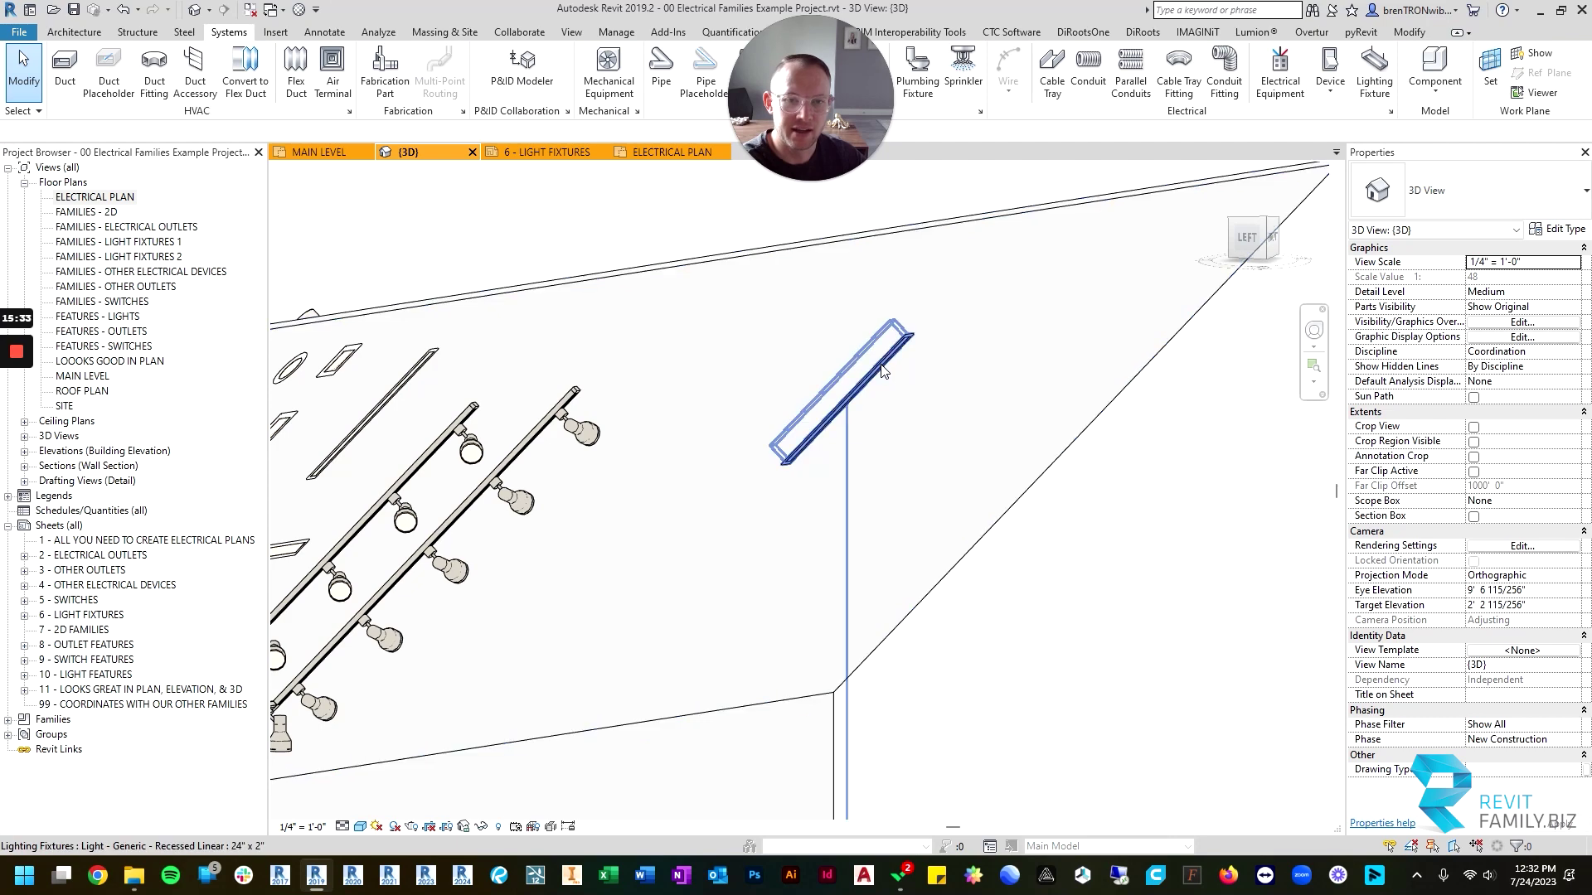
left_click(881, 365)
left_click(965, 228)
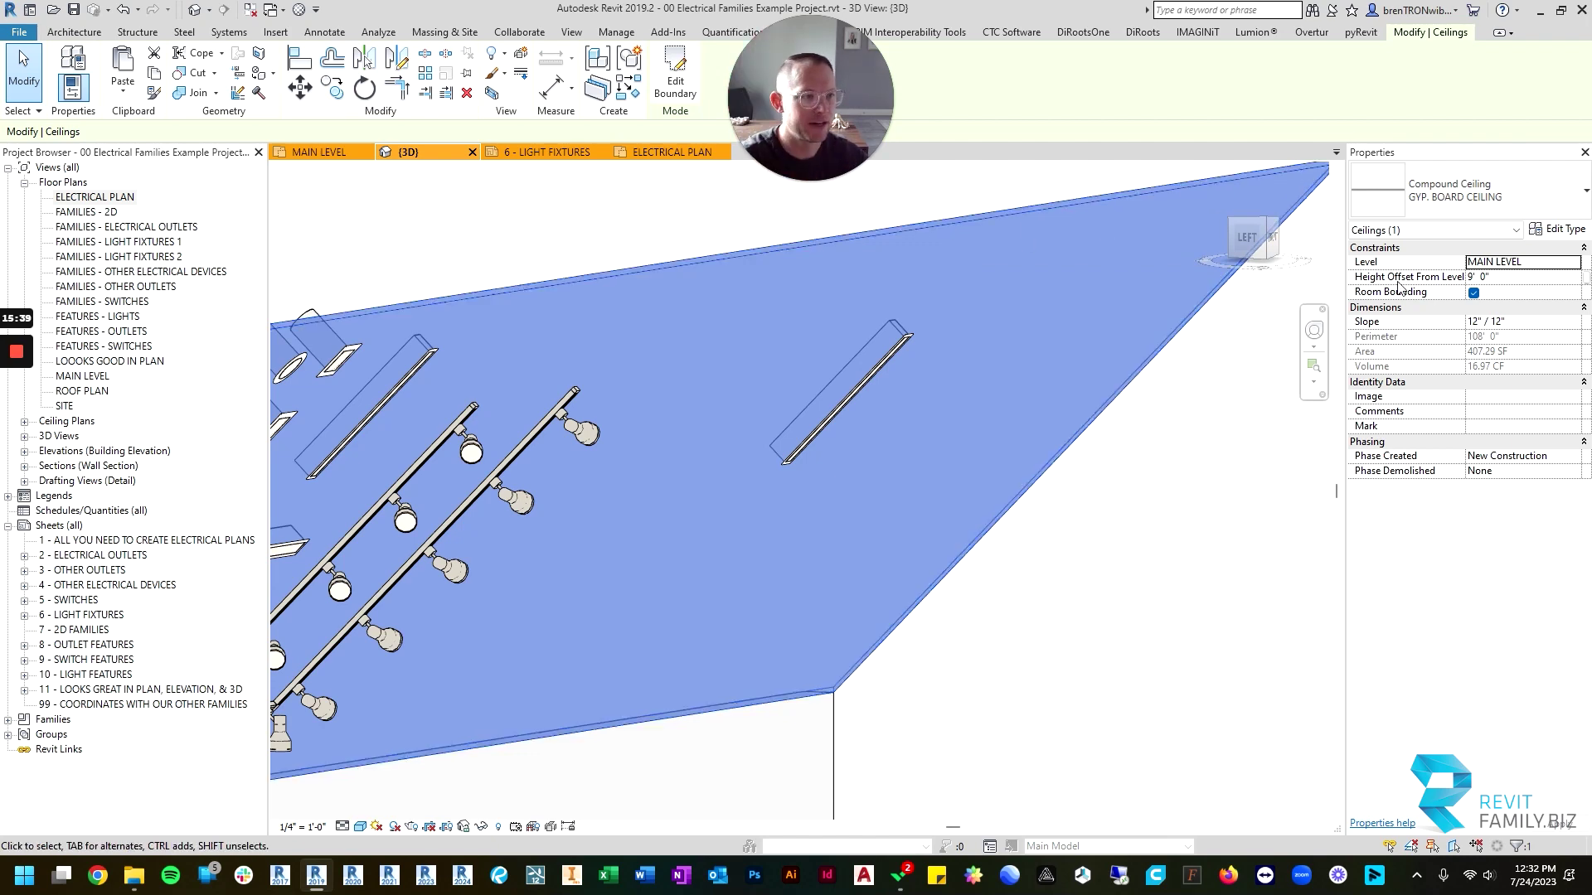
key("Escape")
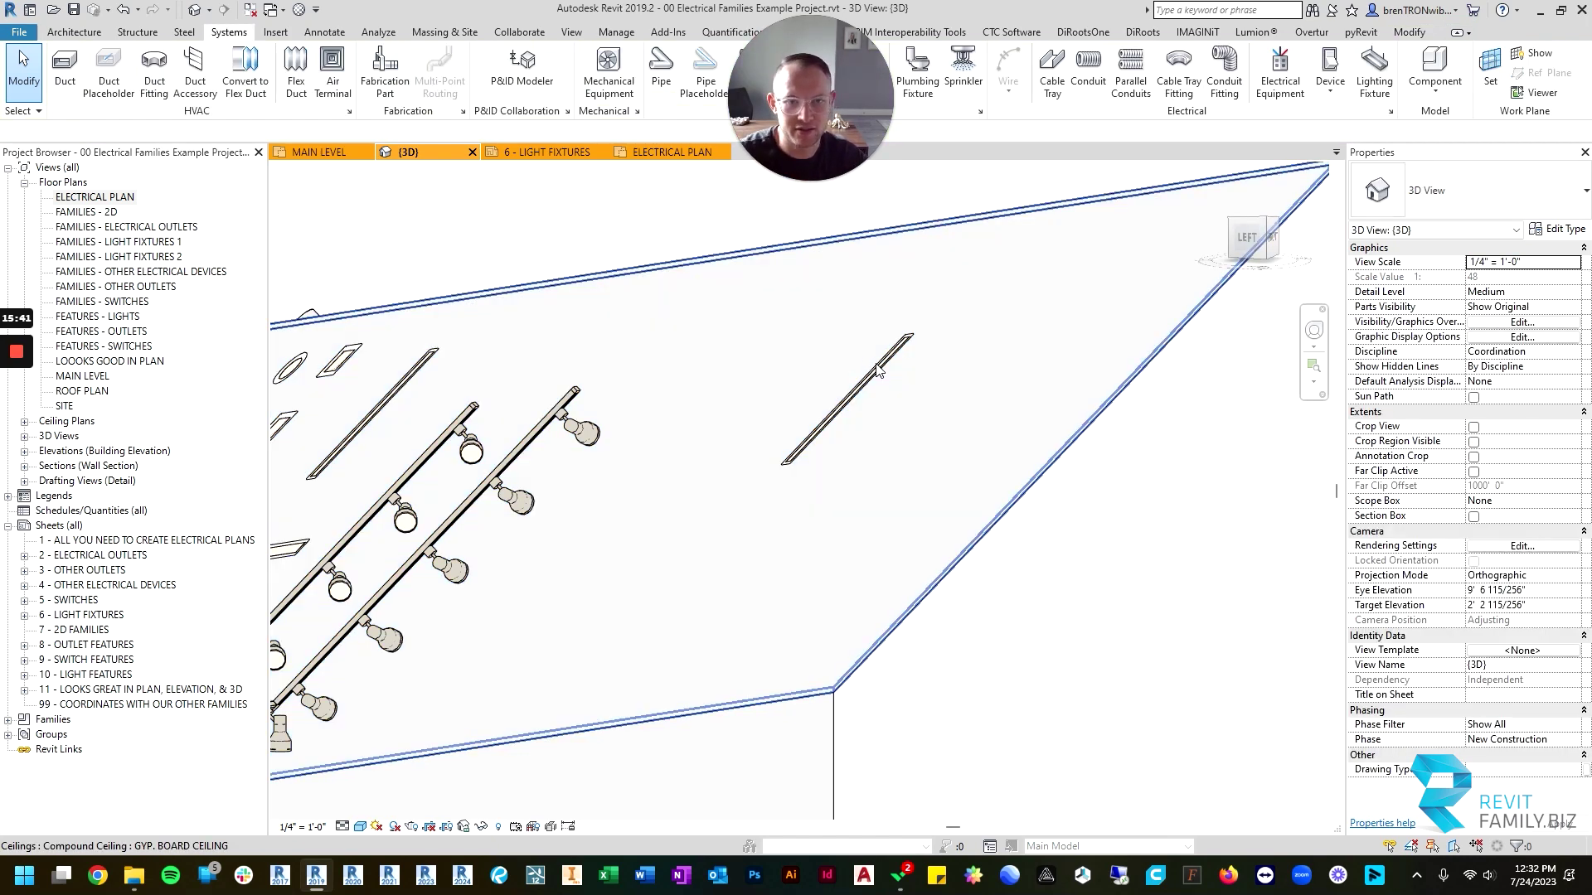
Turn on the recessed linear light's Flip Slope Angle option, view the flipped fixture, and turn the option off again.
left_click(880, 373)
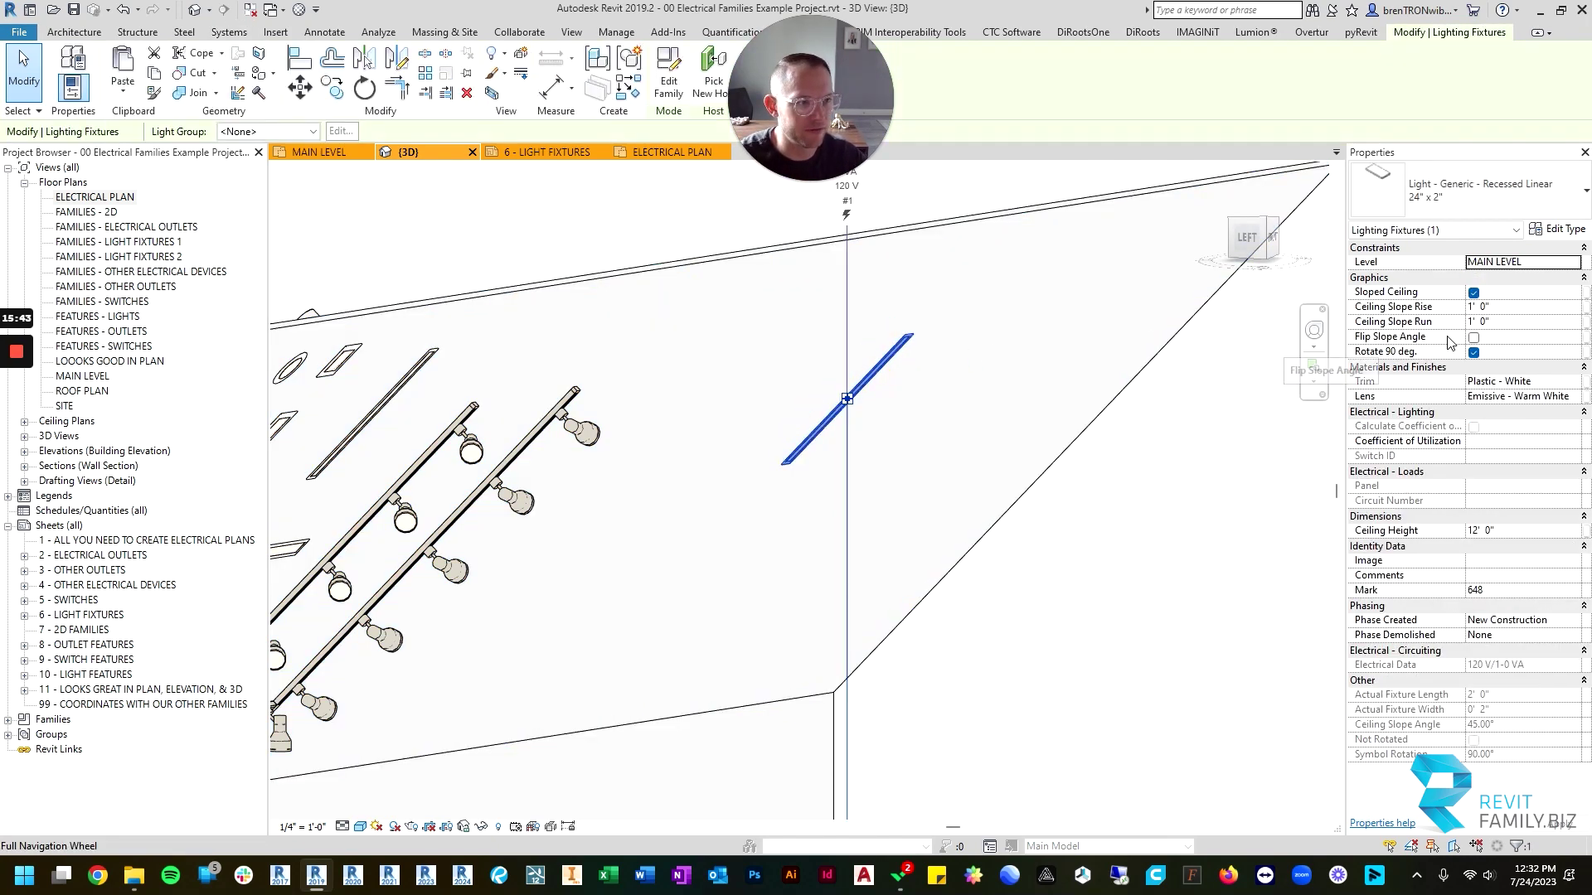
left_click(1473, 337)
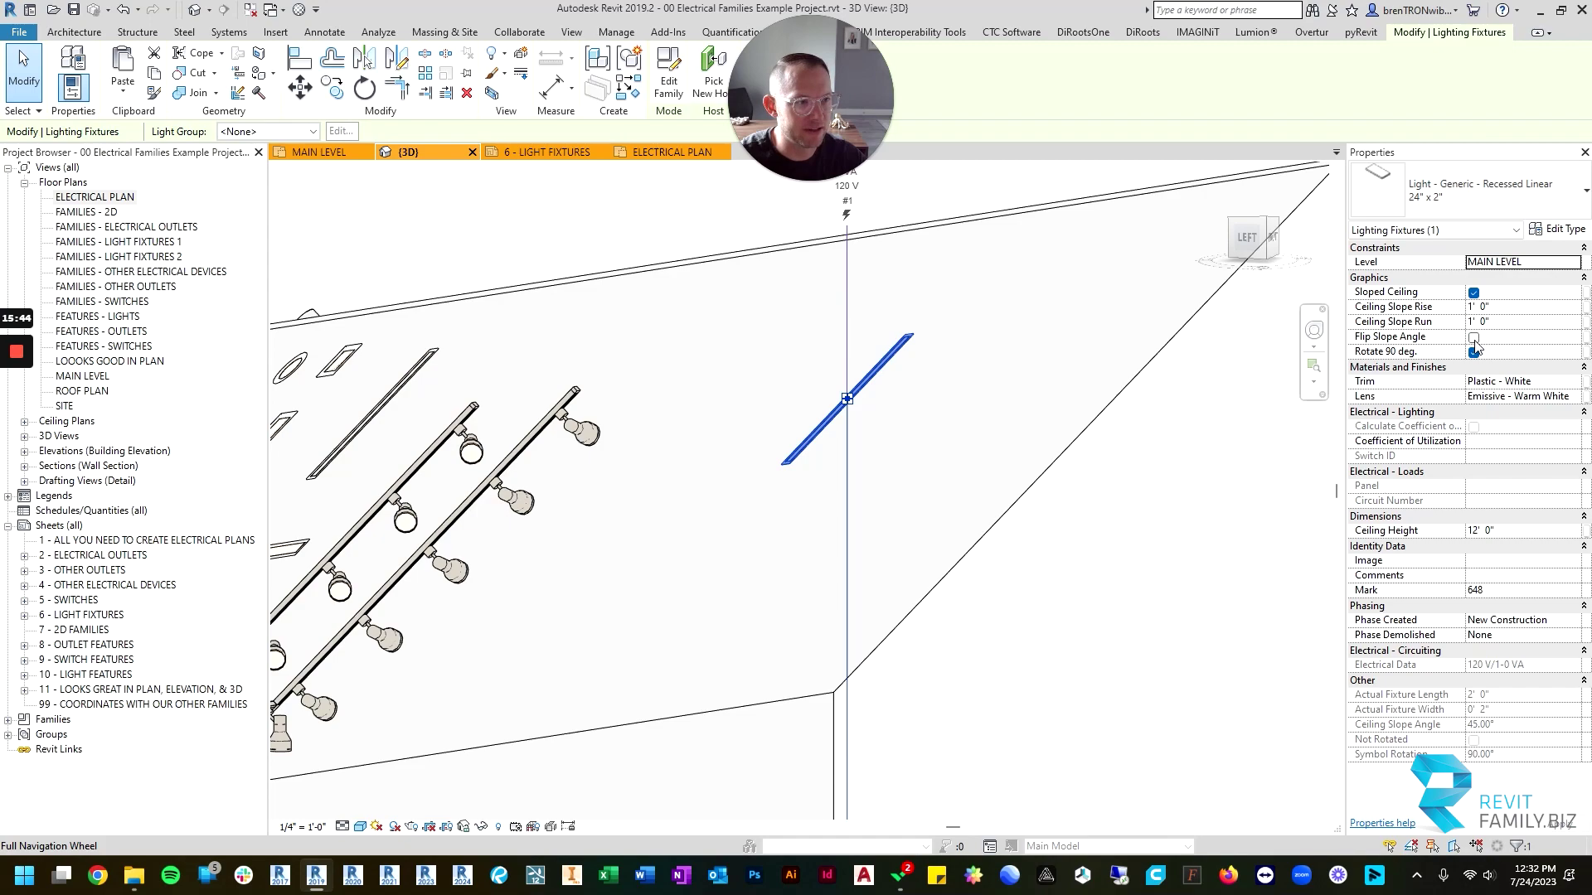
left_click(1020, 576)
mouse_move(653, 531)
middle_mouse_down("shift")
mouse_move(863, 561)
mouse_move(639, 525)
middle_mouse_up("shift")
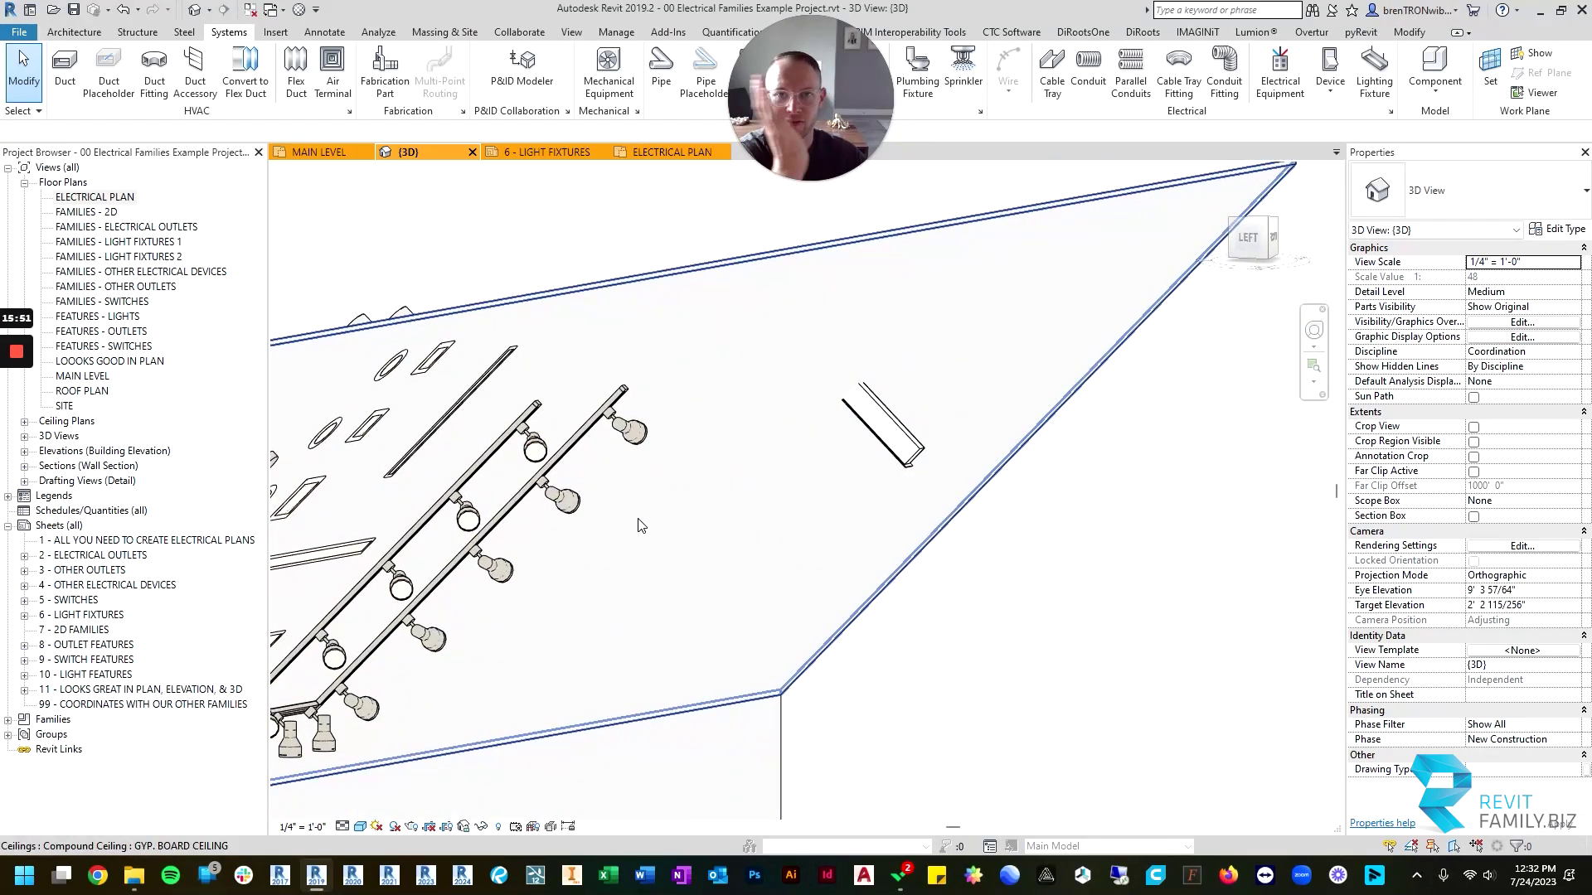
left_click(866, 406)
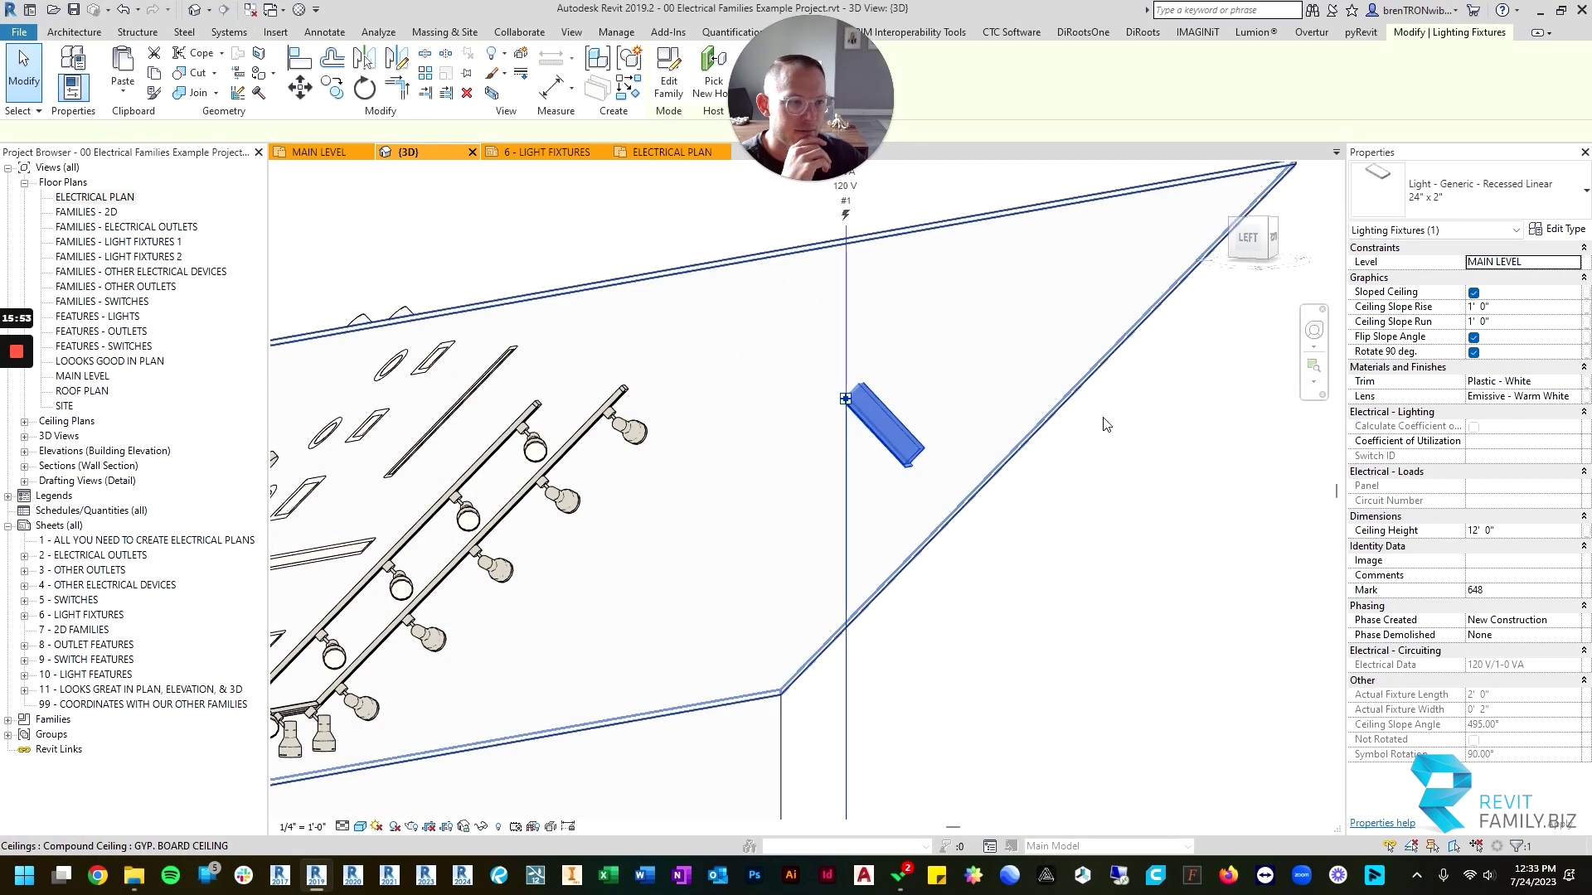
left_click(1474, 338)
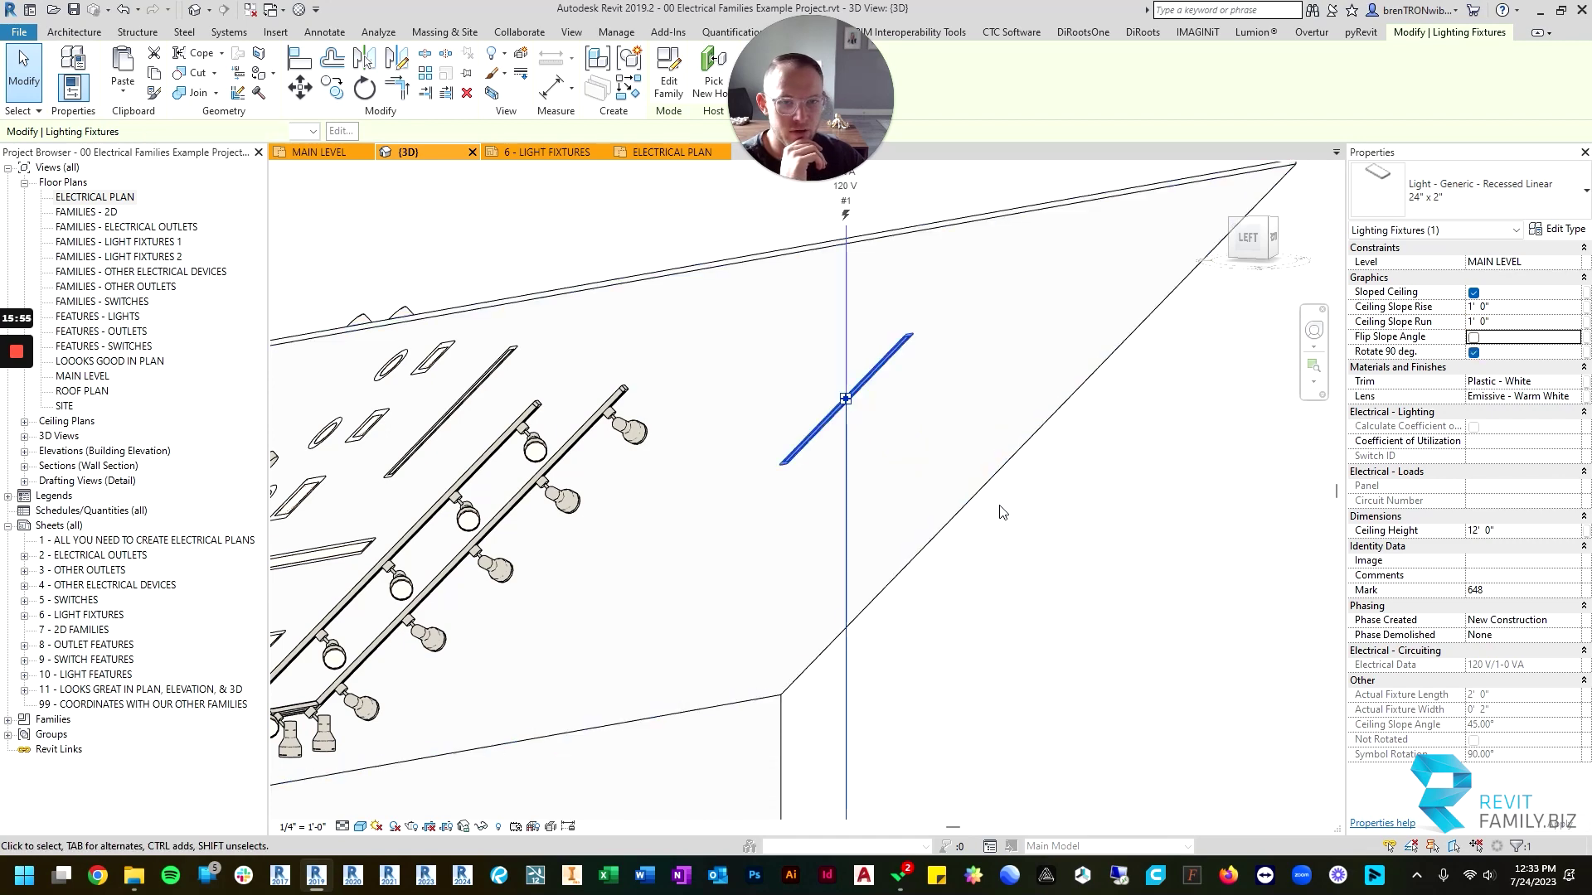
left_click(1037, 536)
Go to the flush fixtures of the generic lights display and inspect the 6" Flush Round light's properties.
middle_click_drag(1037, 536, 819, 412, "shift")
scroll(655, 406, "up", 5)
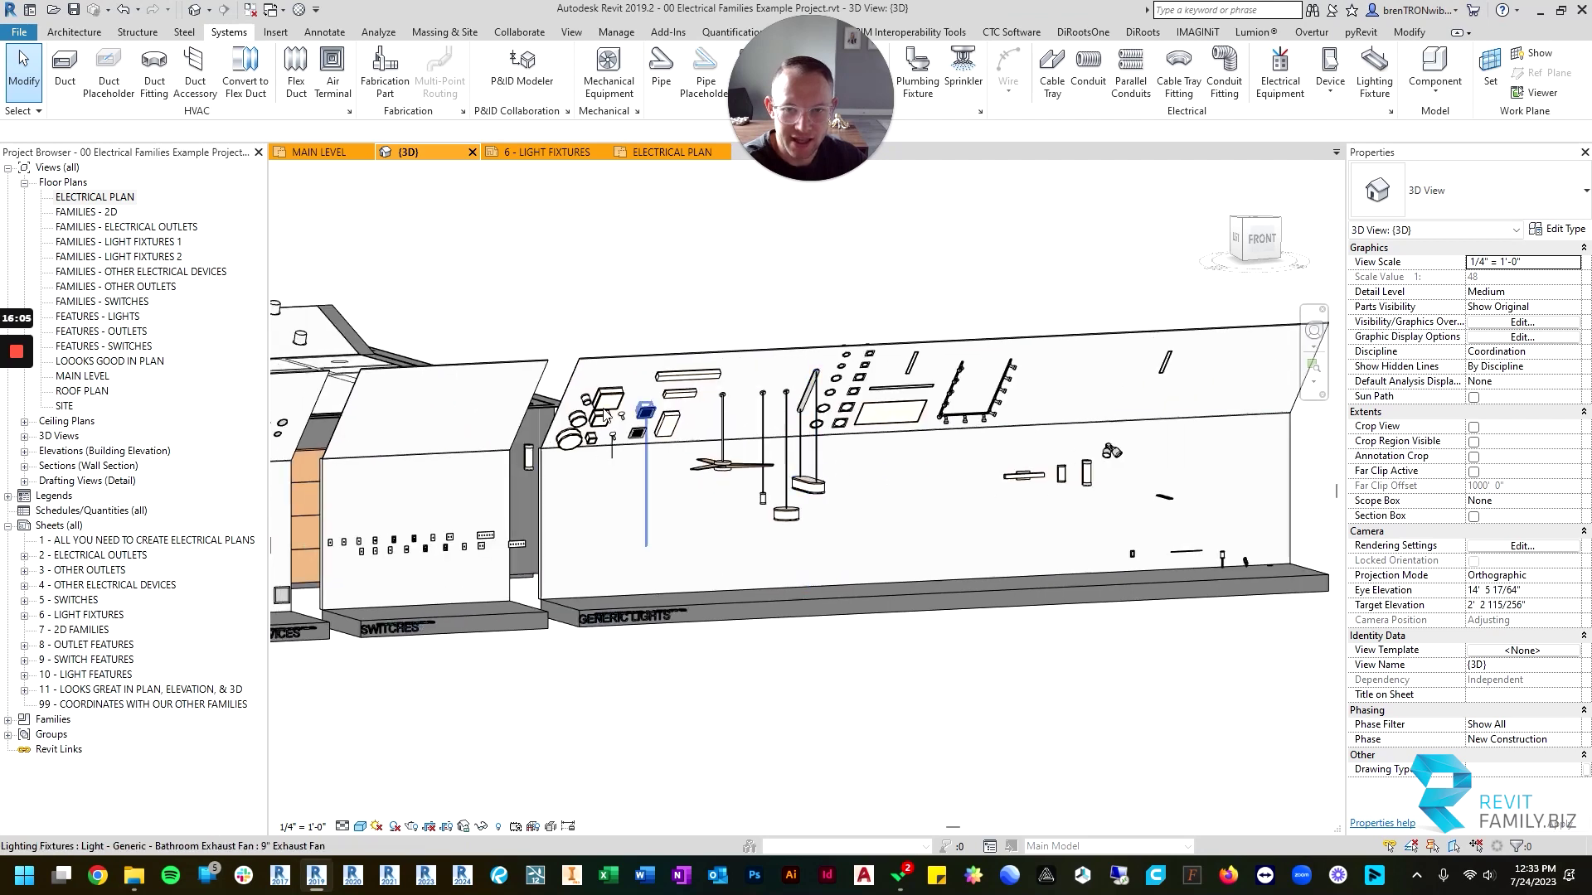
middle_click_drag(752, 470, 747, 343)
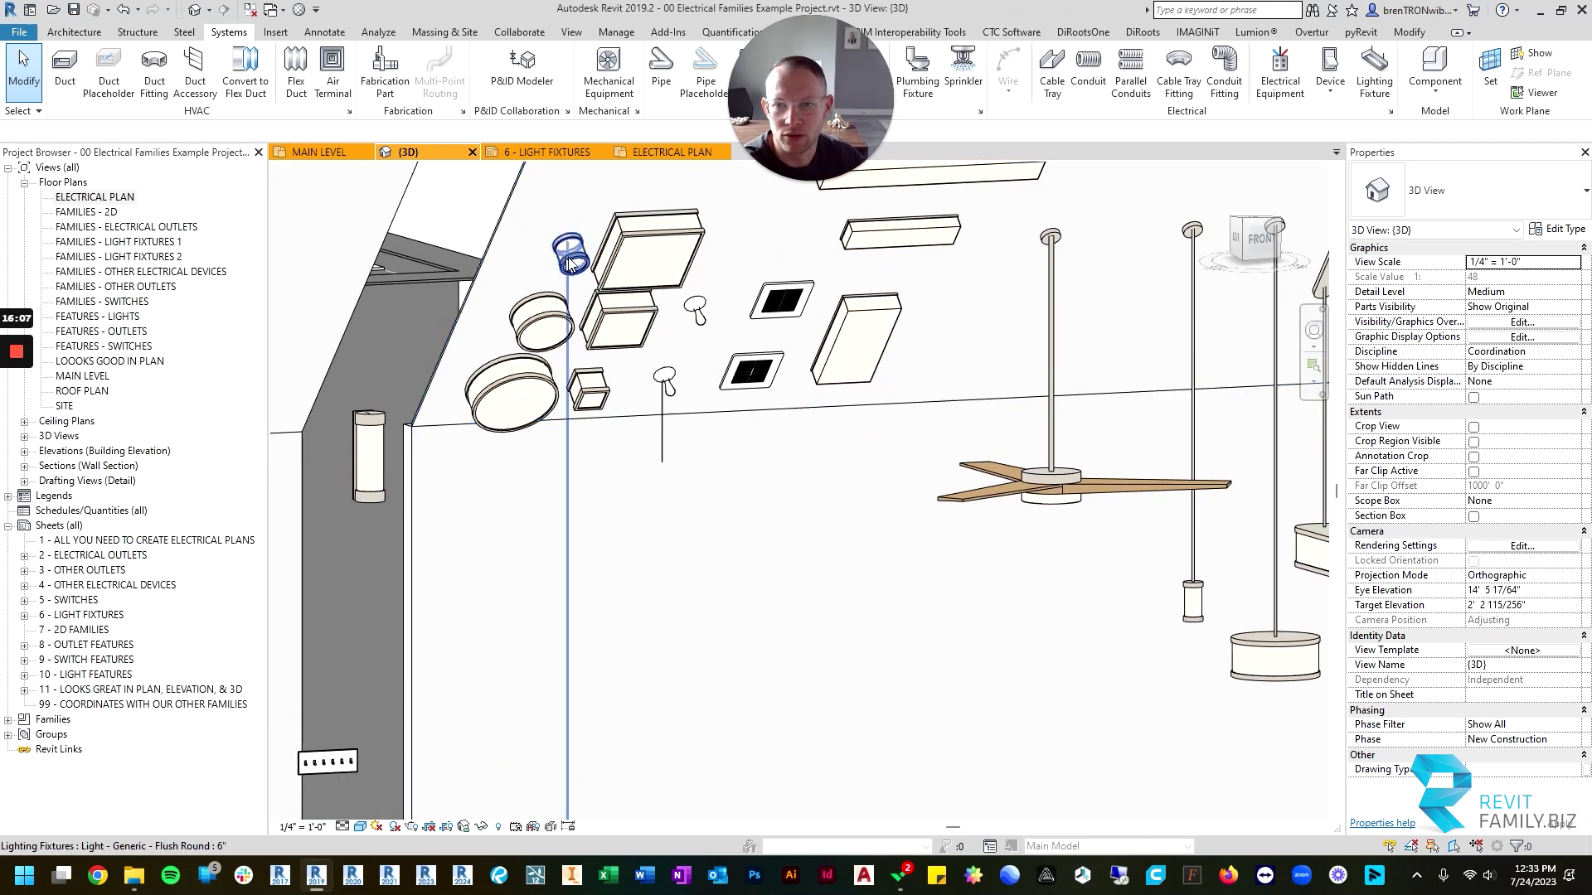
left_click(570, 258)
scroll(644, 369, "down", 2)
scroll(639, 348, "up", 3)
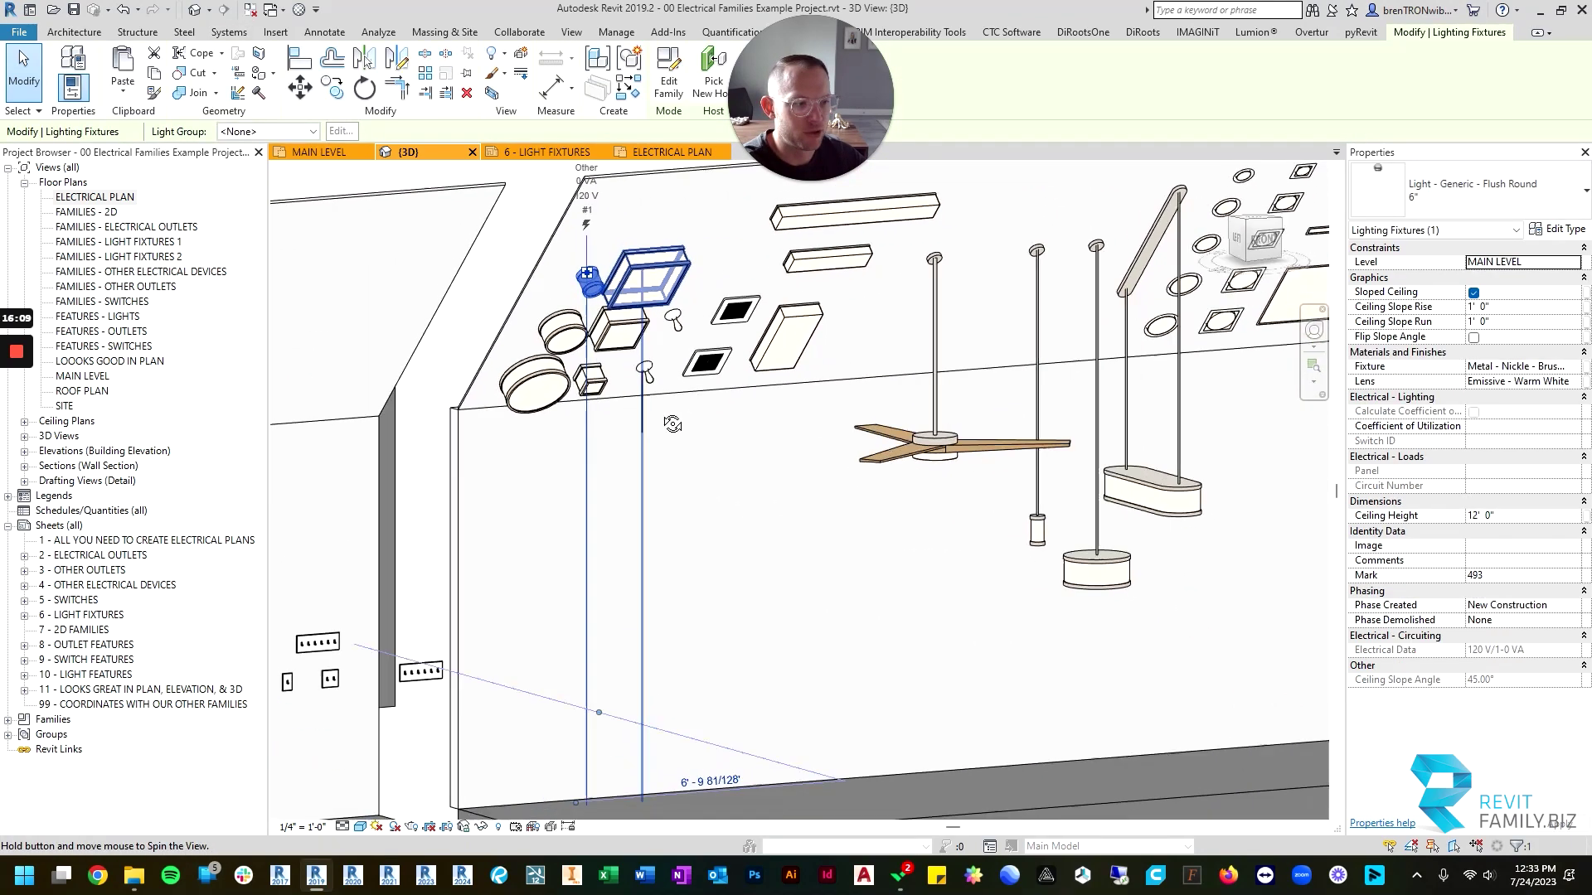
scroll(515, 424, "down", 5)
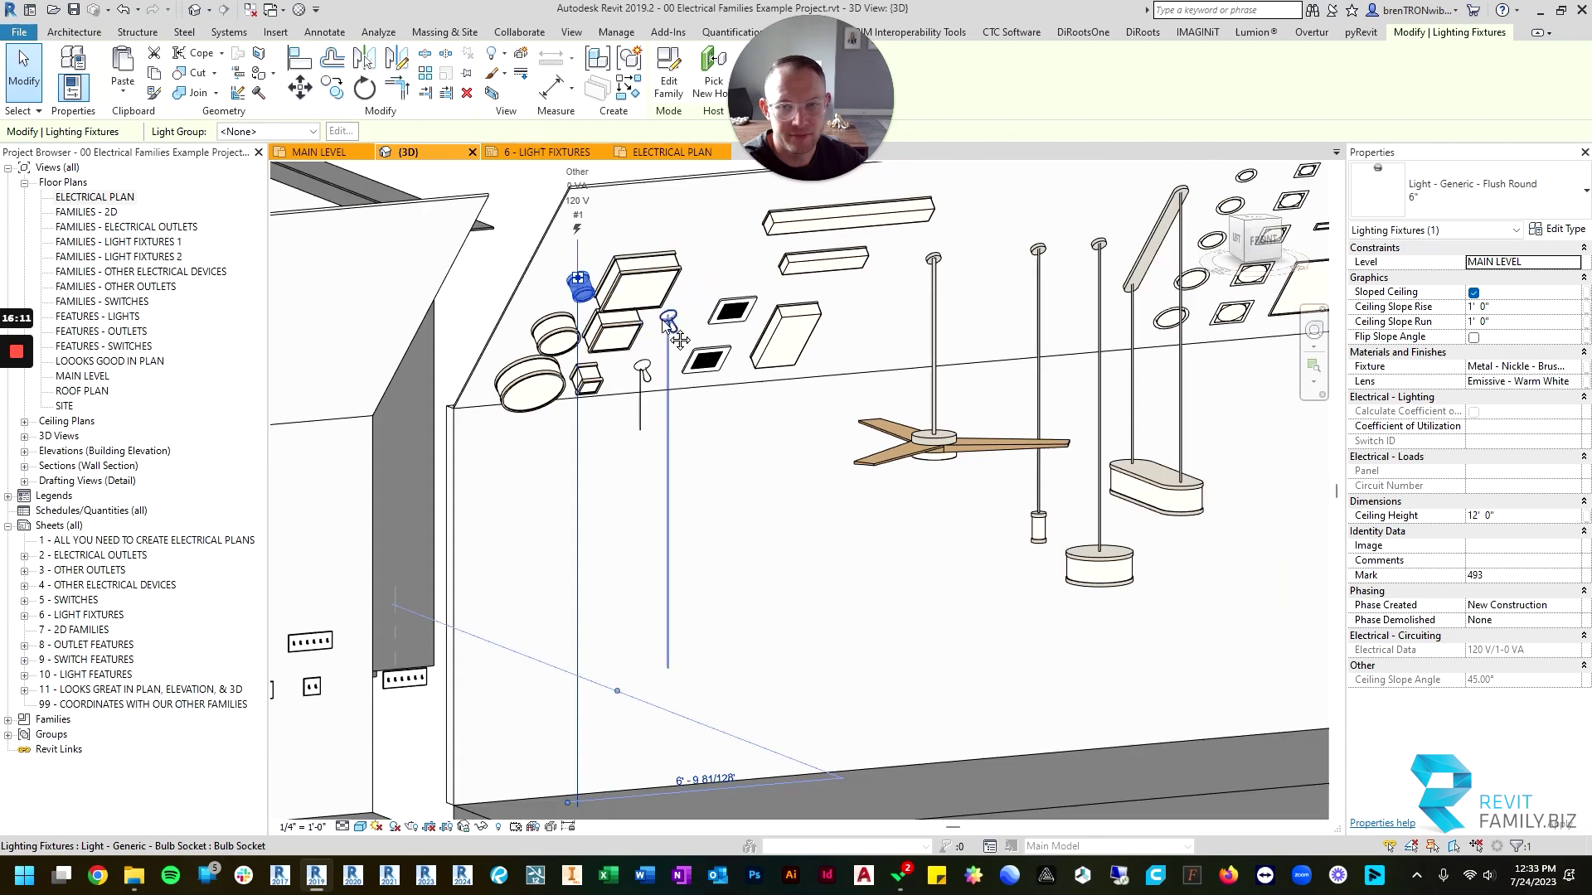
Inspect the type properties of the 12" Flush Round light, including its length, width and height.
middle_click_drag(506, 415, 1182, 336)
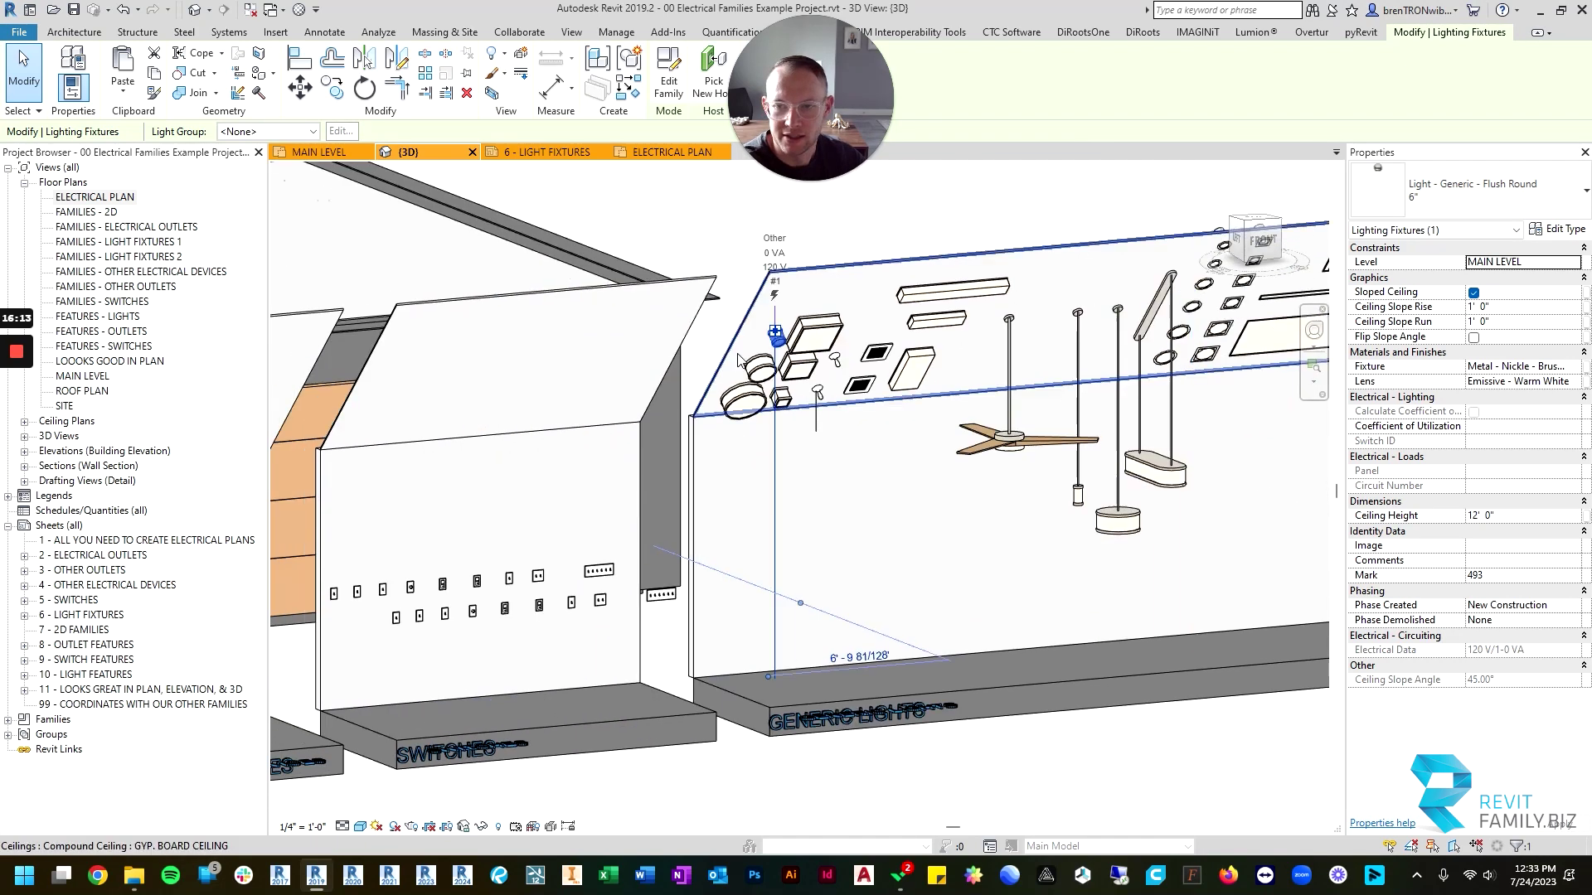
scroll(601, 339, "up", 2)
scroll(889, 389, "up", 2)
left_click(887, 365)
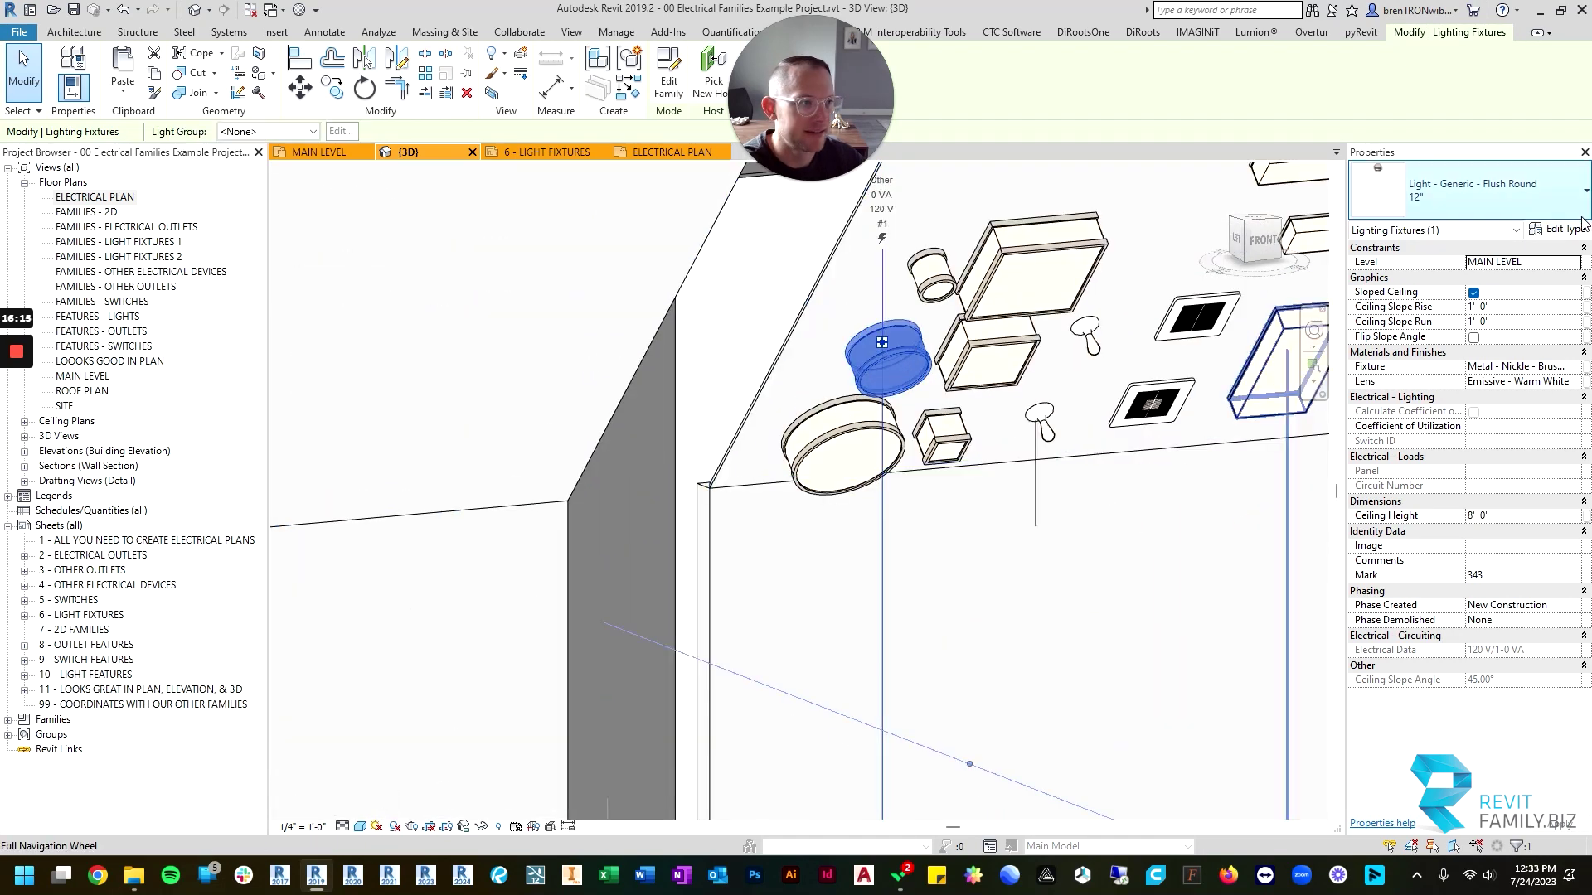
left_click(1560, 229)
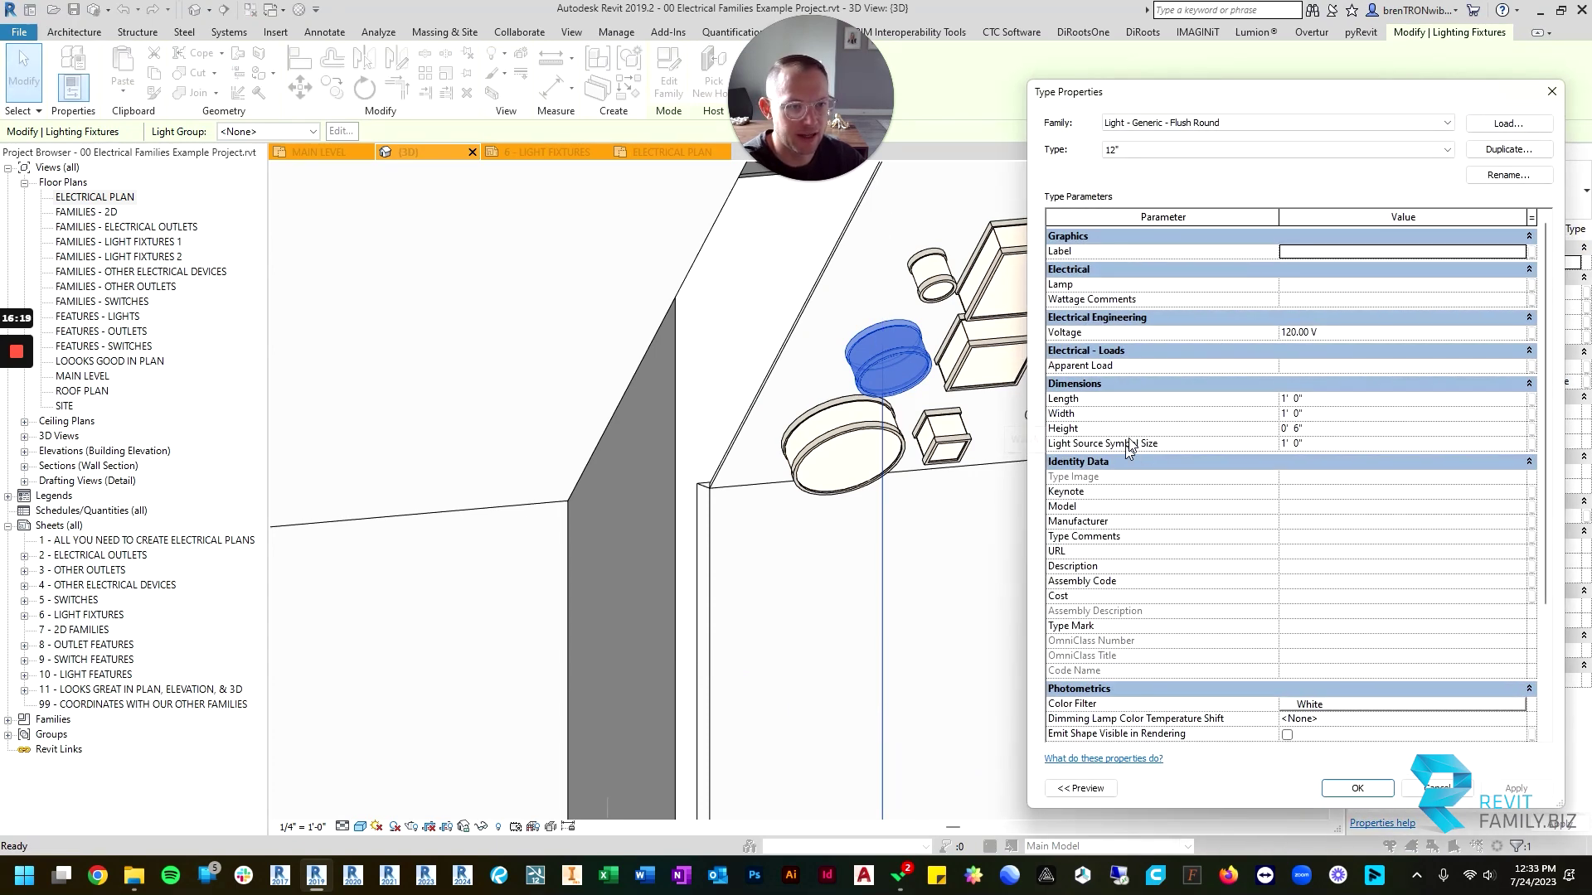
left_click(1552, 90)
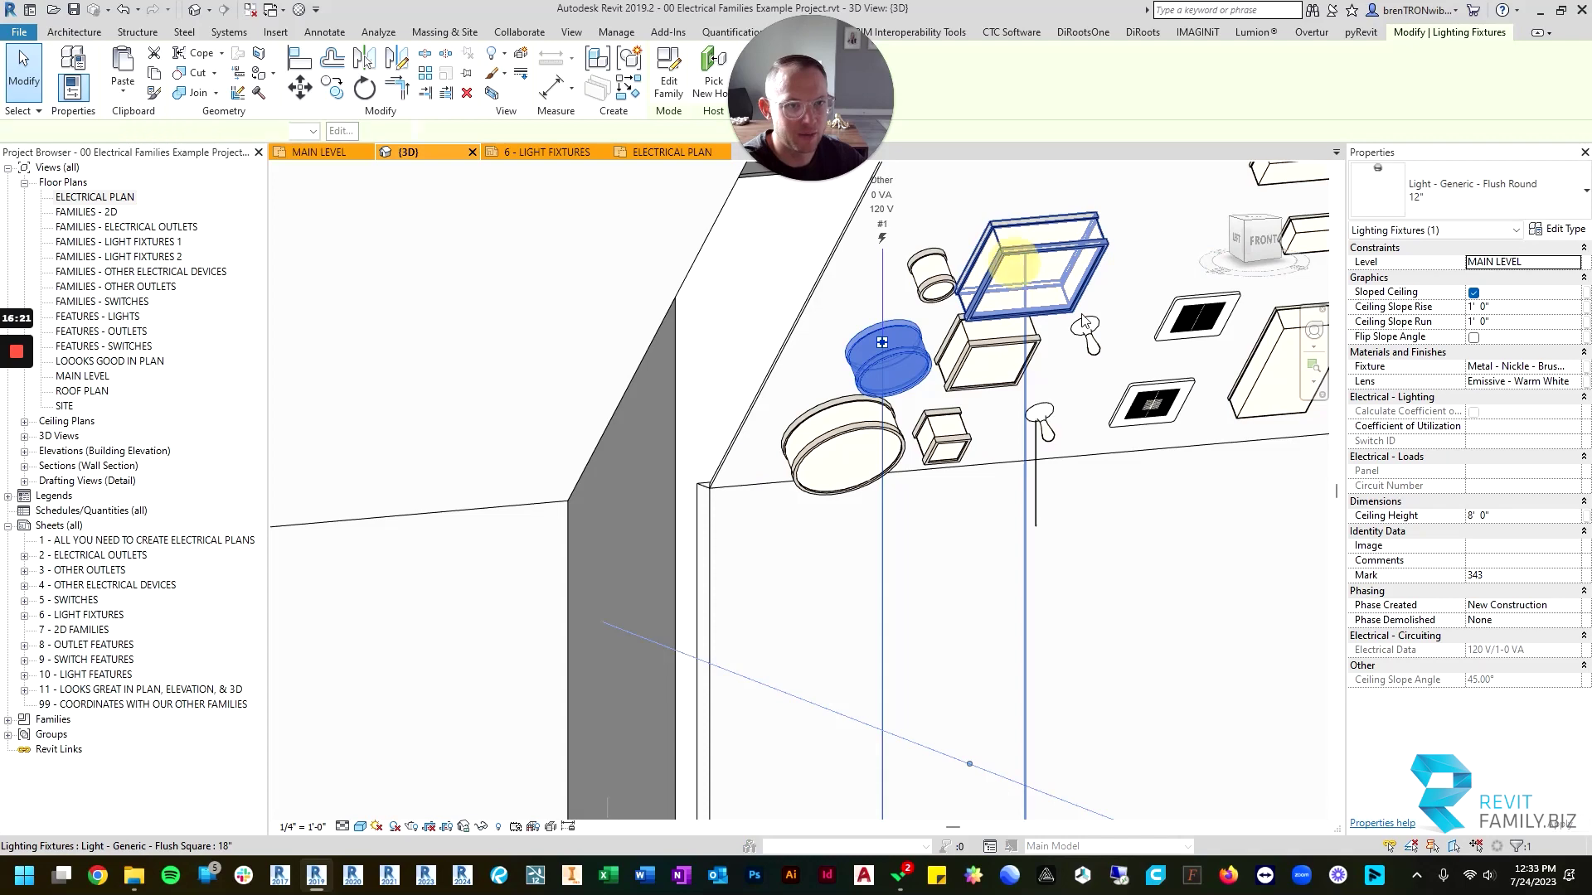
Inspect the properties of the 18" Flush Square light and the Bulb Socket beside it.
left_click(1016, 265)
middle_click_drag(1089, 347, 801, 388)
left_click(801, 388)
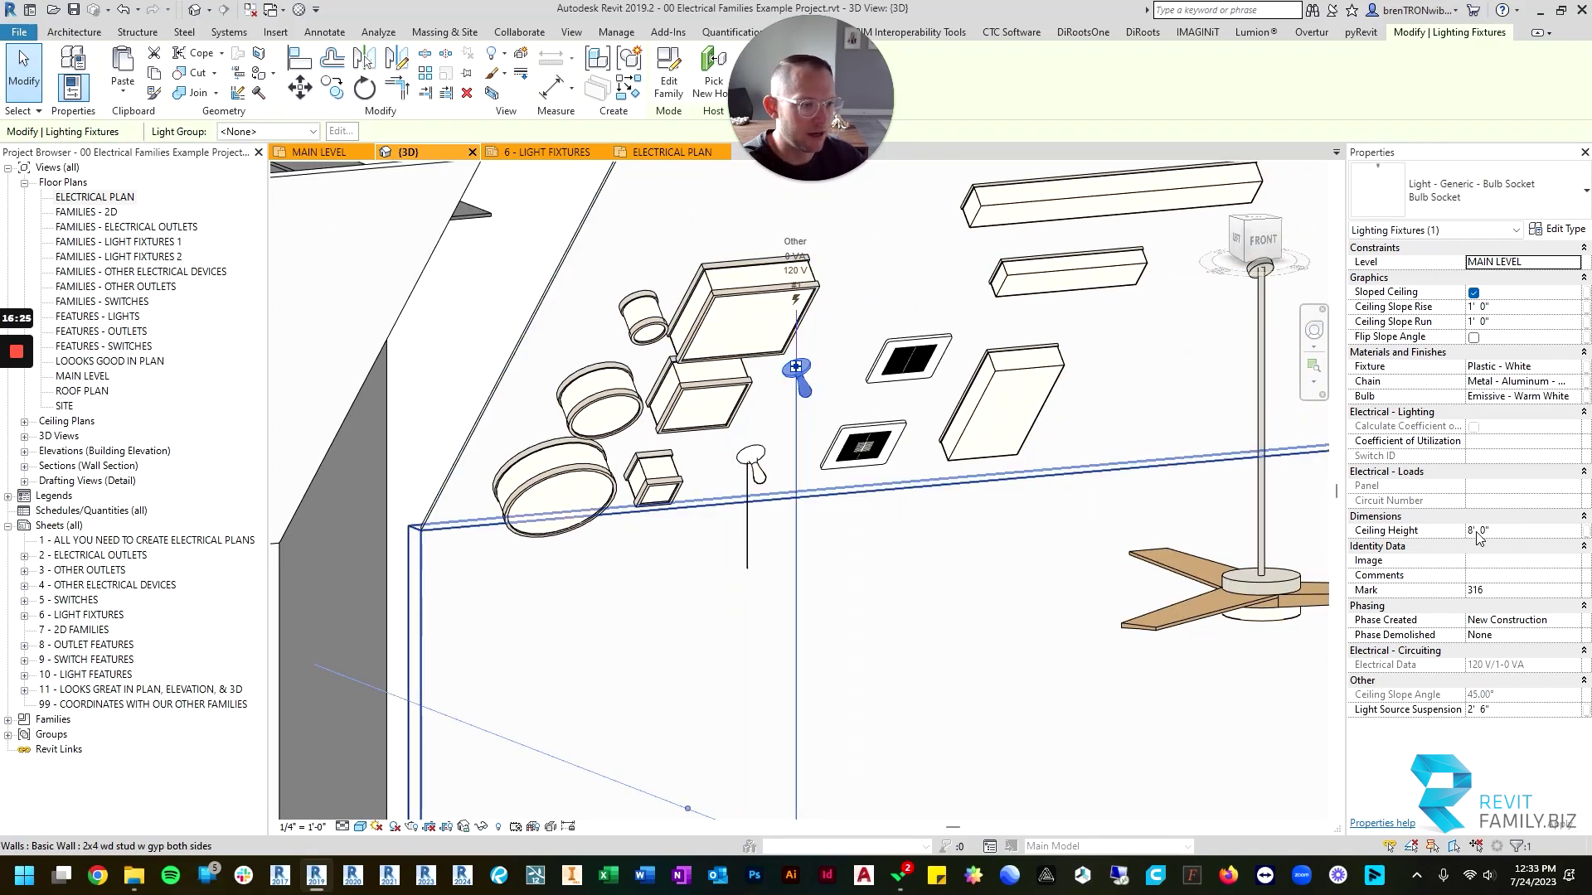
Inspect the properties of the bathroom exhaust fan with light and of the 12" x 24" and 6" x 48" Box lights.
left_click(892, 353)
middle_click_drag(1016, 323, 655, 368)
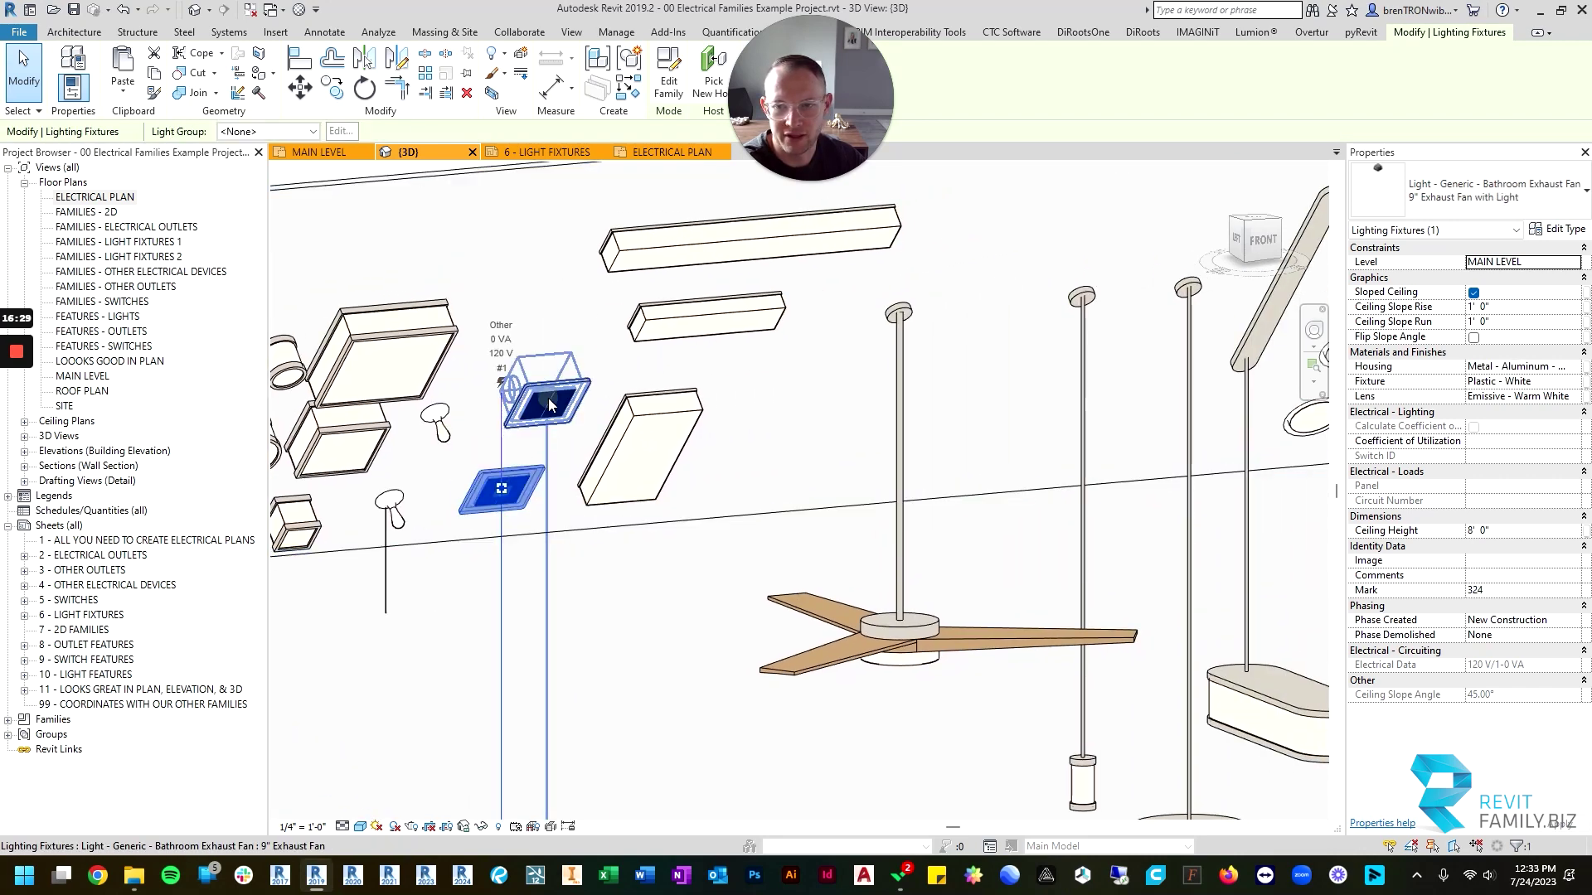
left_click(668, 420)
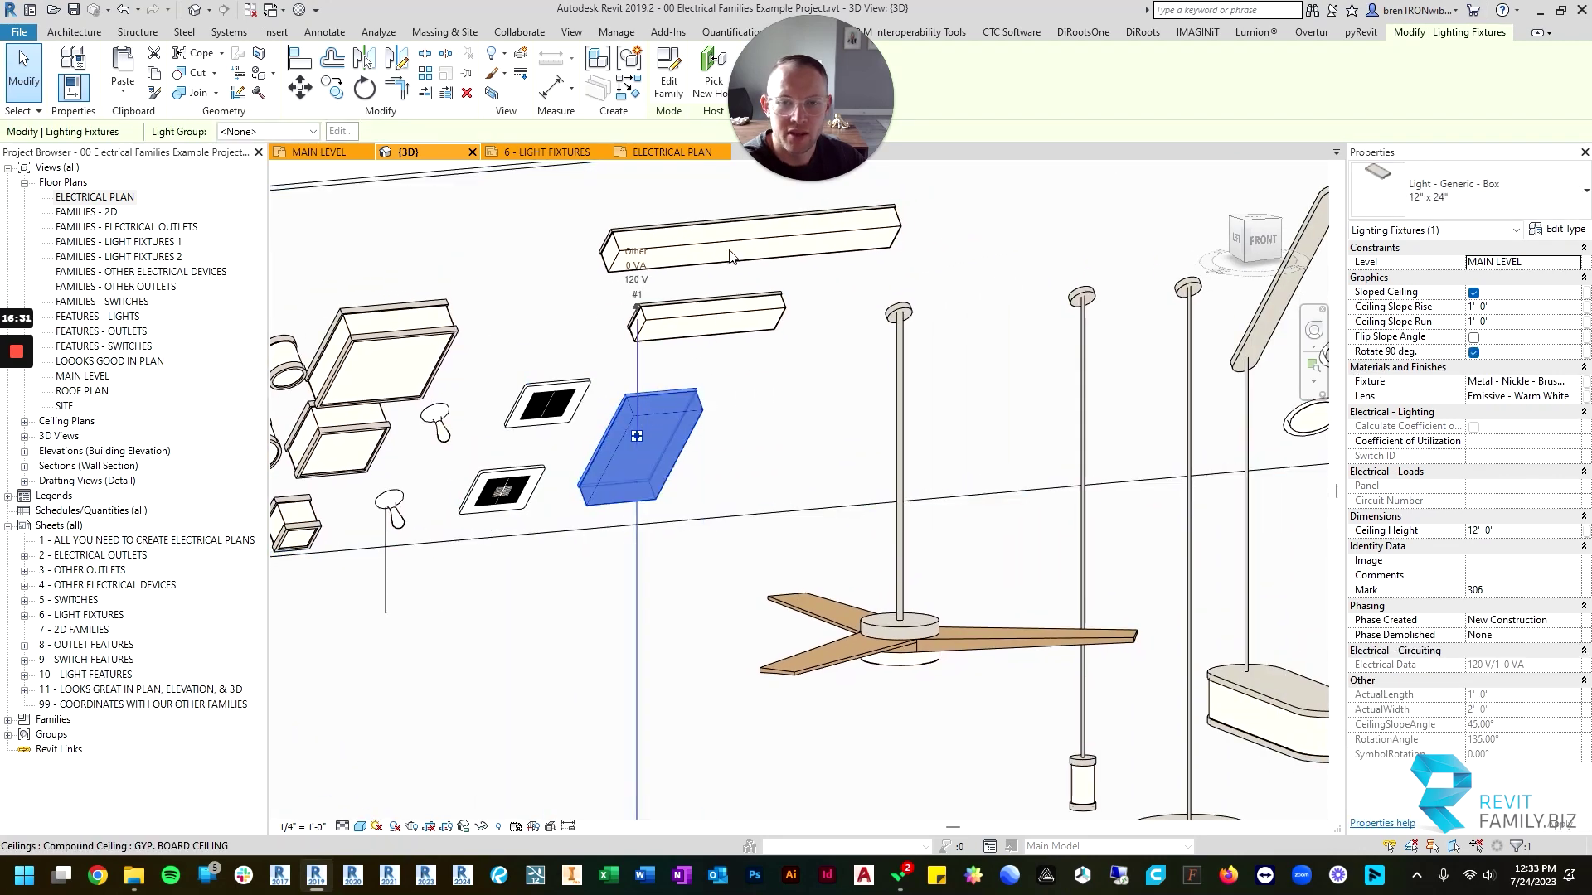
left_click(729, 240)
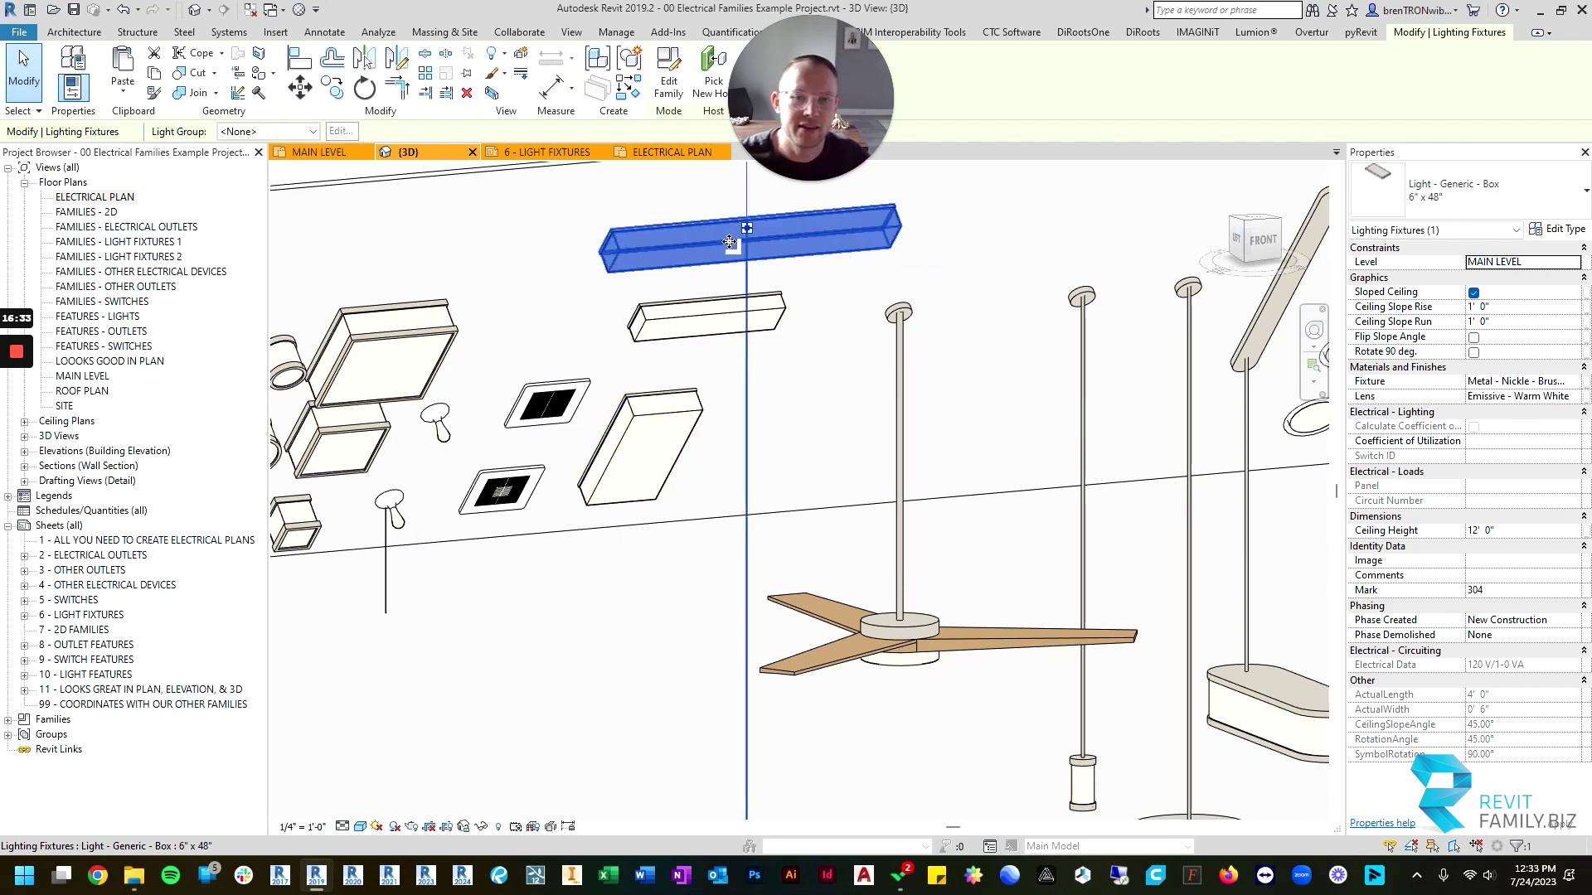
Set the ceiling fan's Suspension Length to 2' 0" and return it to 4' 0".
middle_click_drag(908, 384, 681, 427)
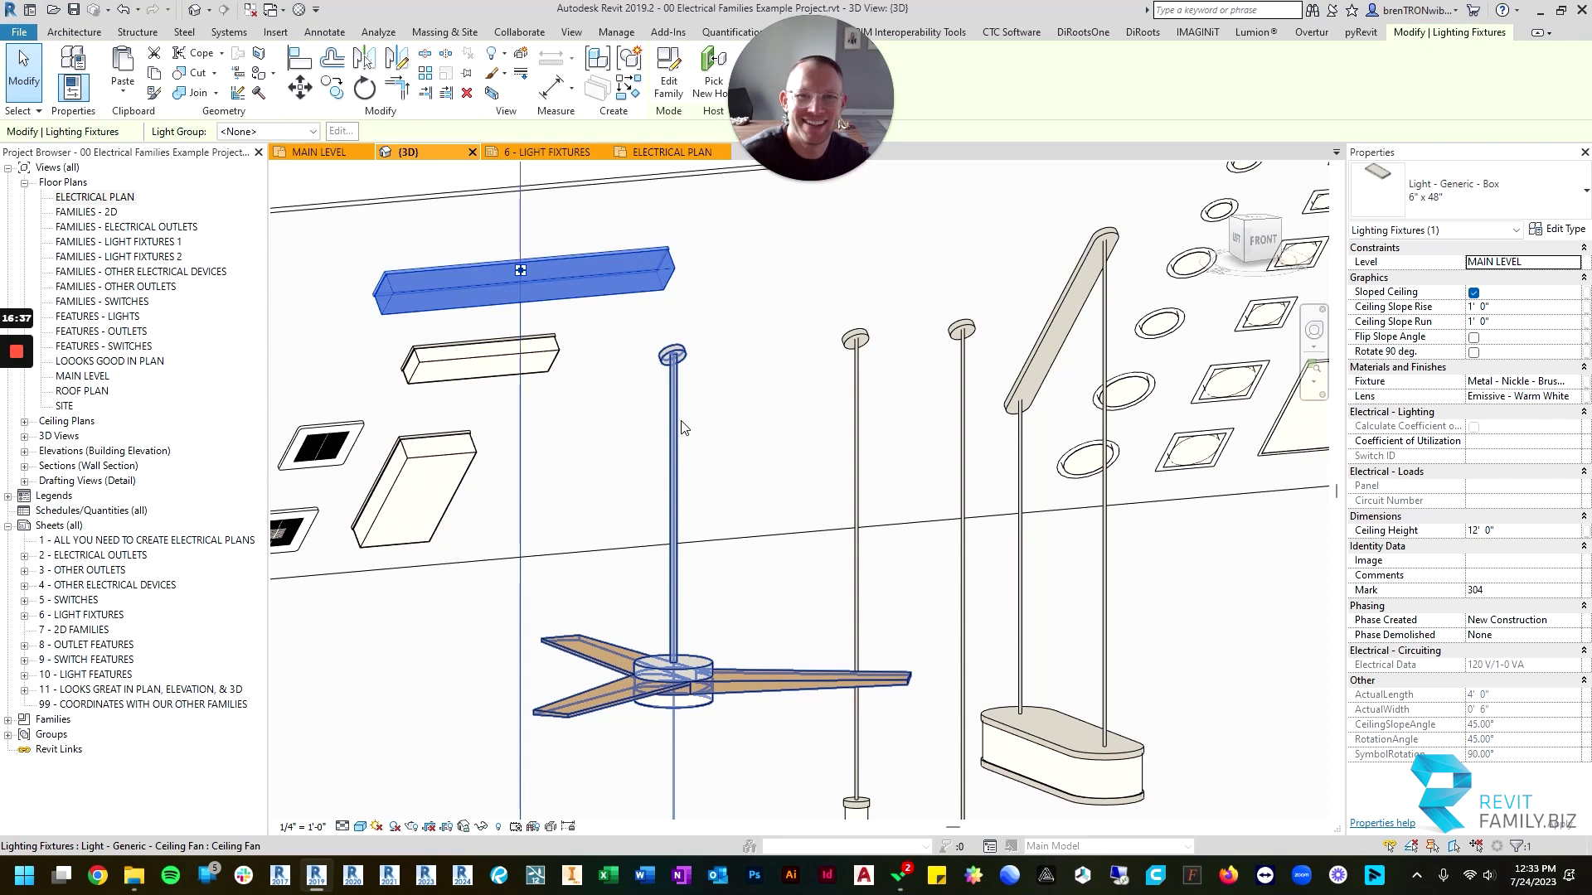
left_click(680, 419)
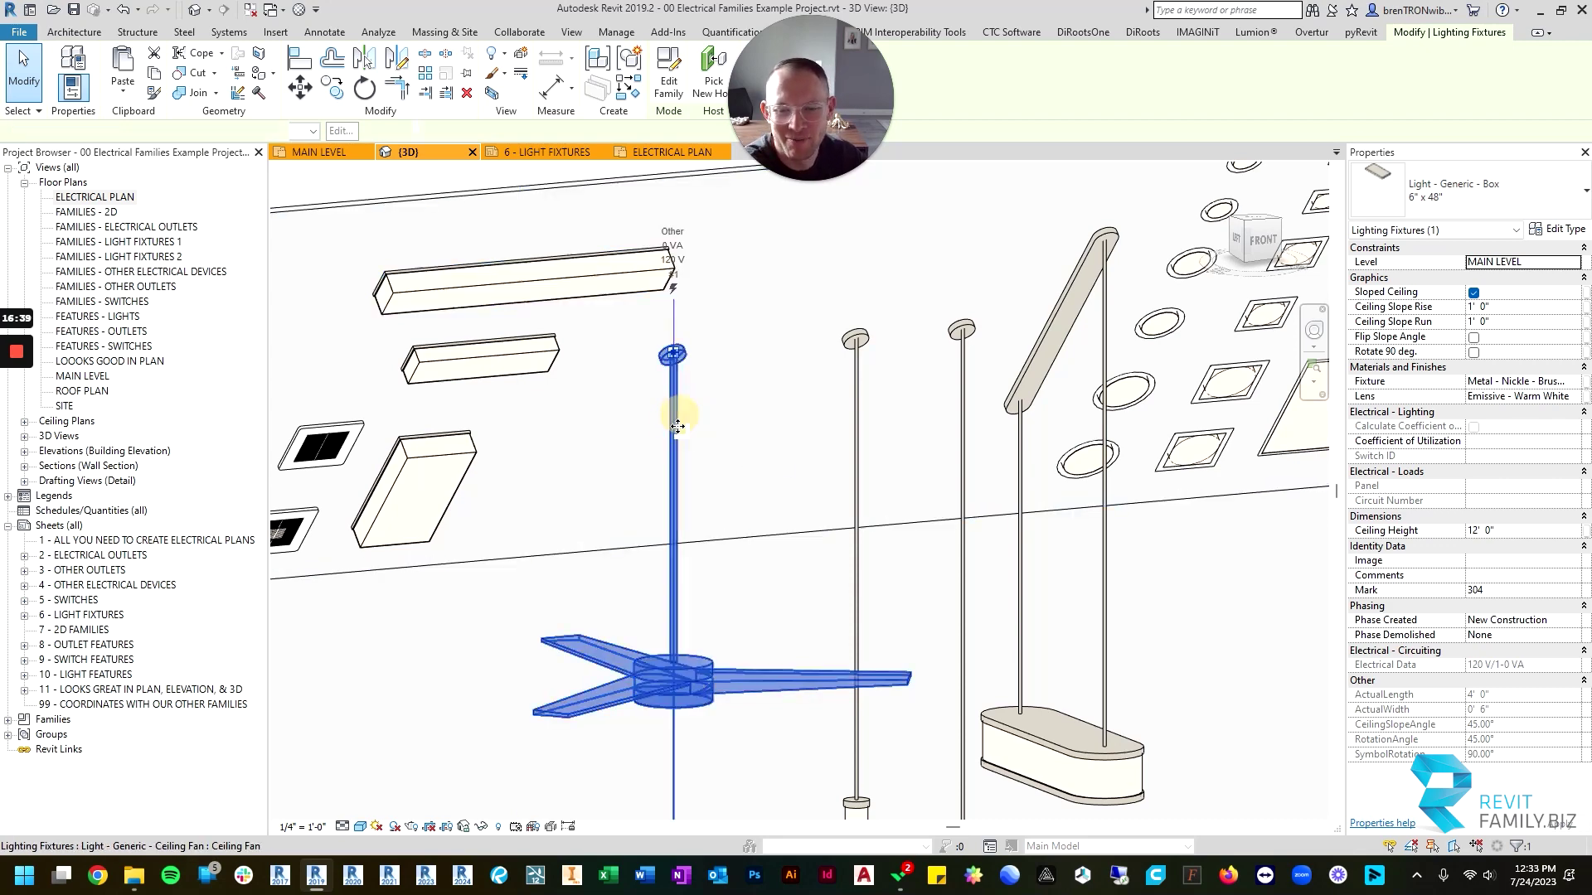
middle_click_drag(680, 418, 730, 435, "shift")
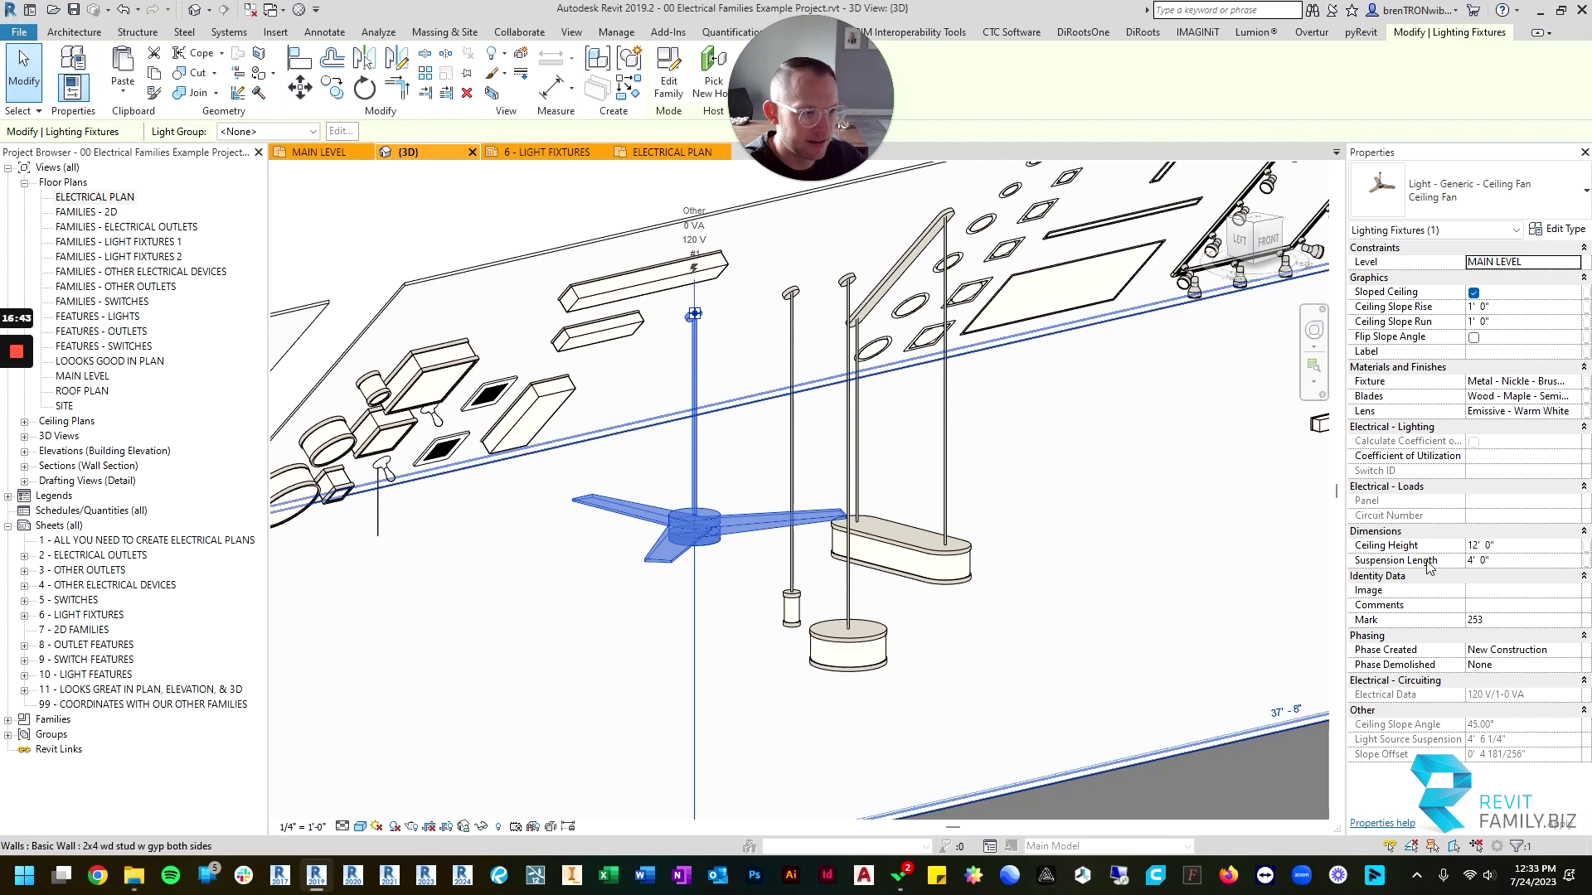
left_click(1509, 561)
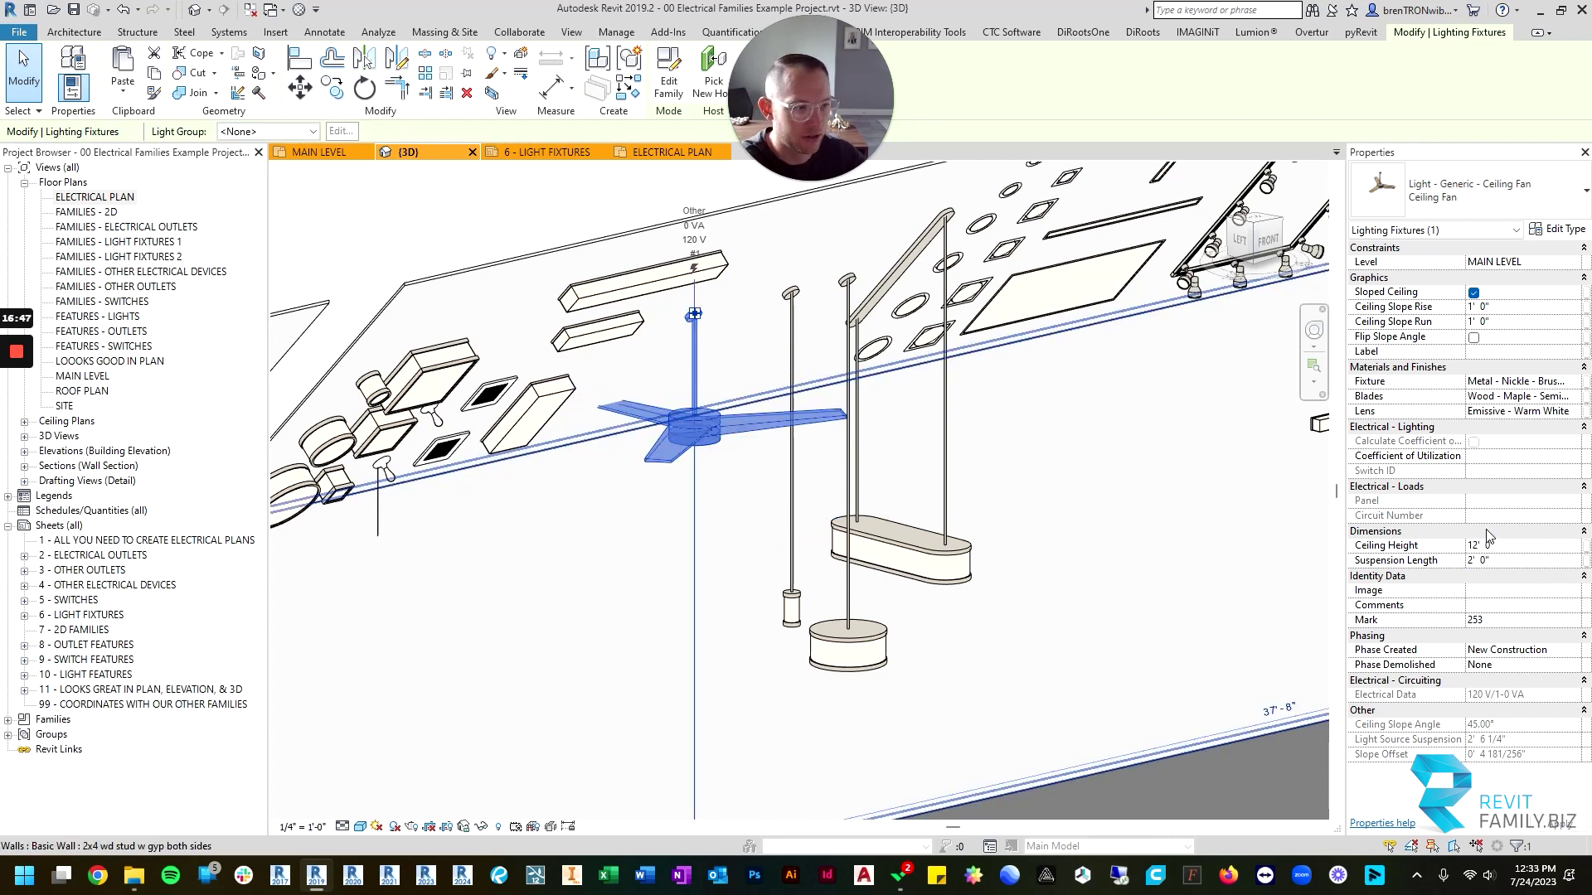
left_click(1526, 561)
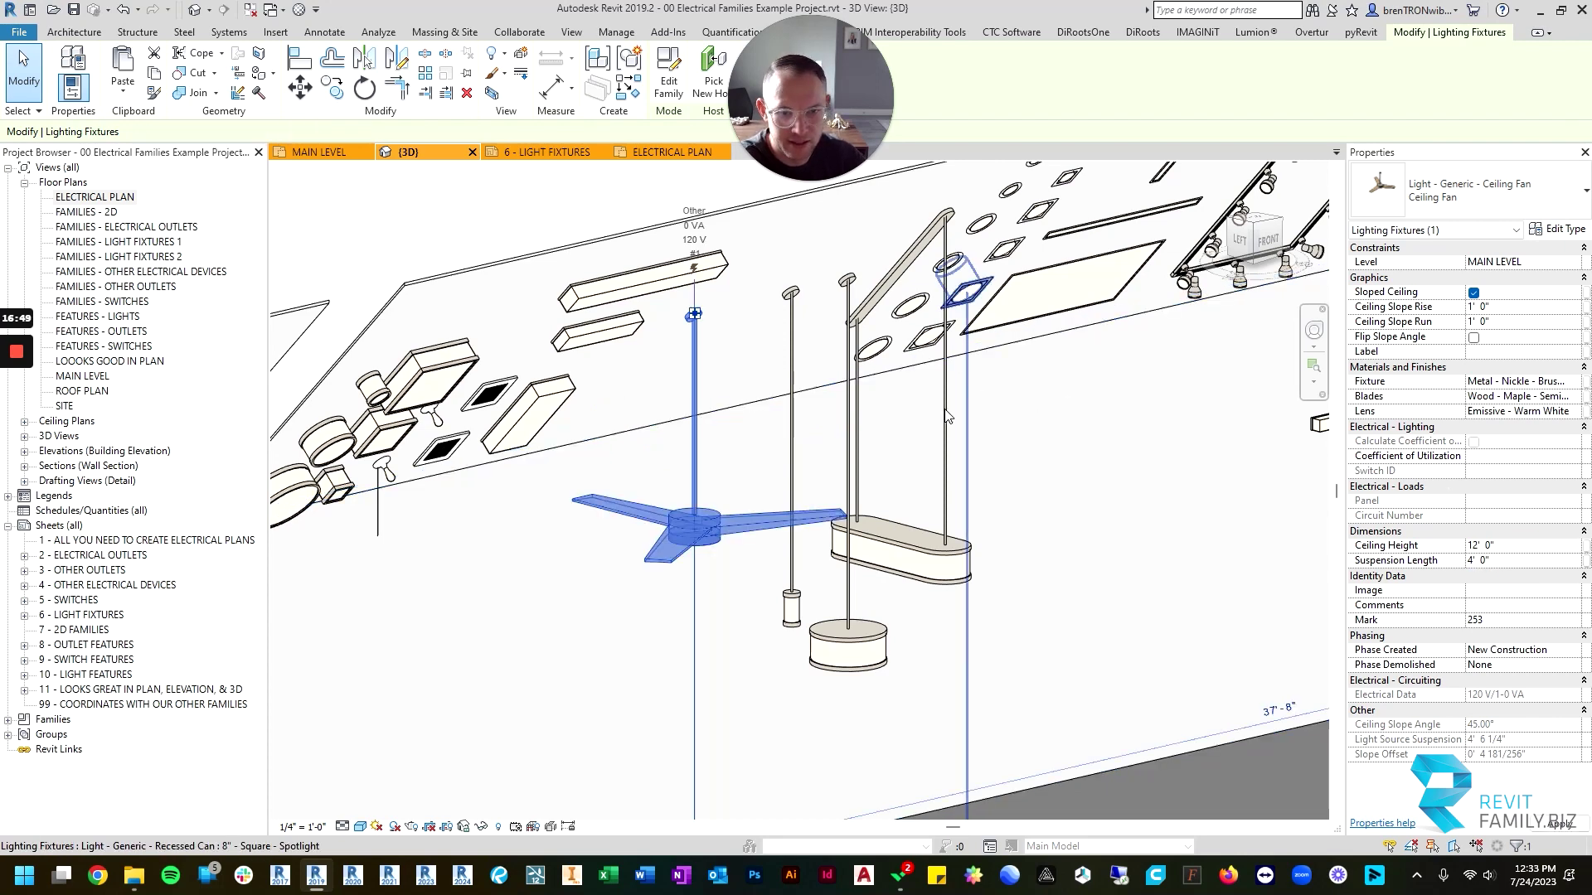
Inspect the Linear Chandelier's properties and review the types available for the 8" square spotlight recessed can, keeping its current type.
left_click(901, 536)
middle_click_drag(993, 525, 962, 535, "shift")
left_click(1000, 355)
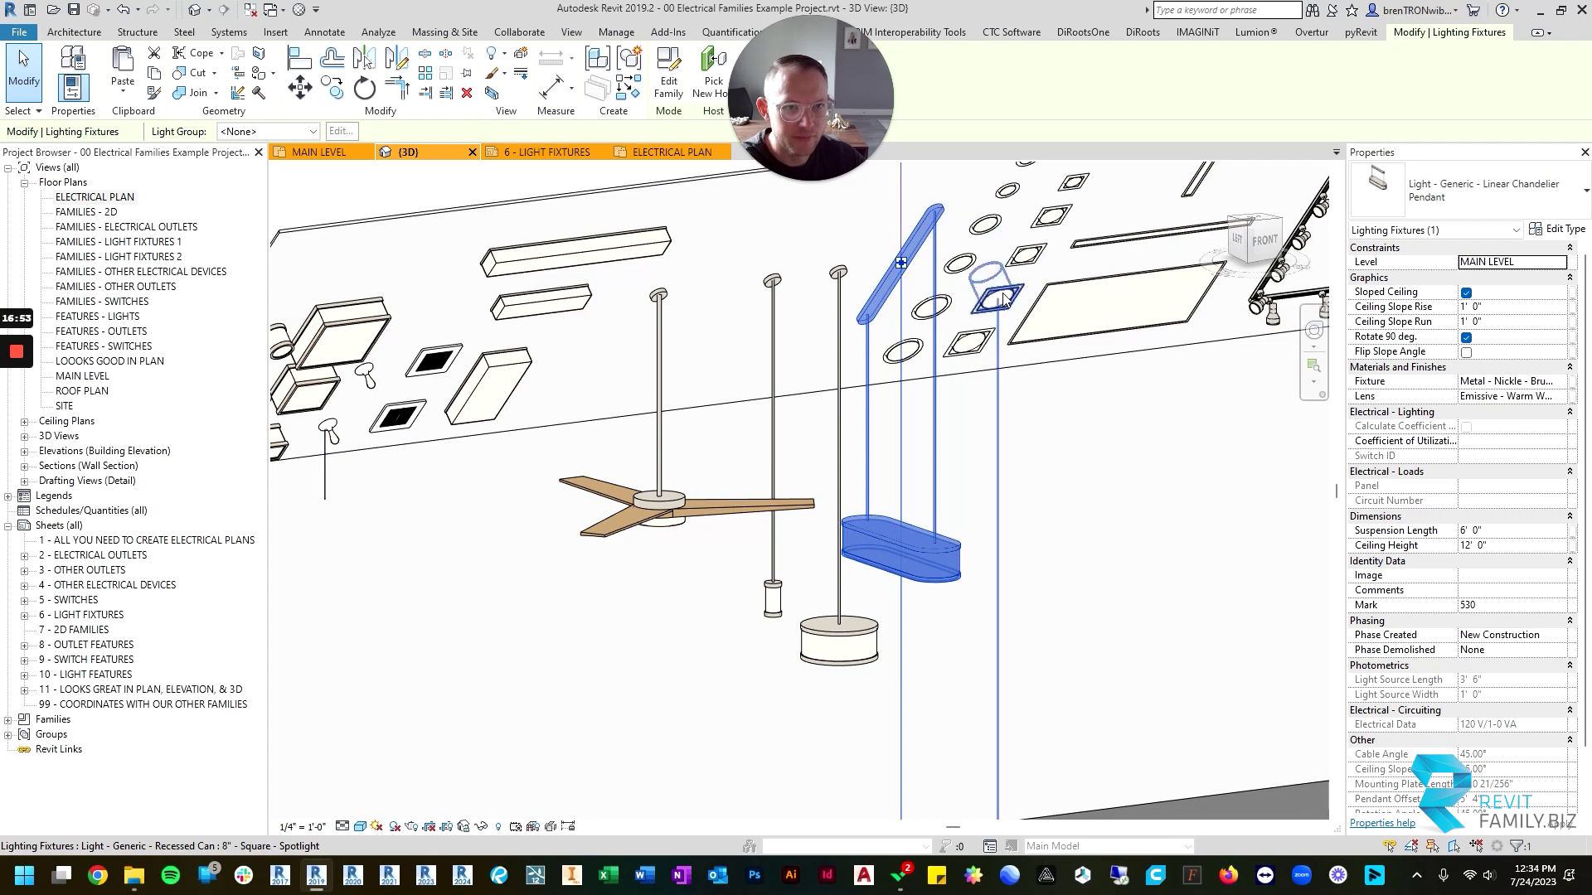
middle_click_drag(1001, 355, 797, 465, "shift")
scroll(780, 328, "up", 2)
scroll(820, 382, "down", 2)
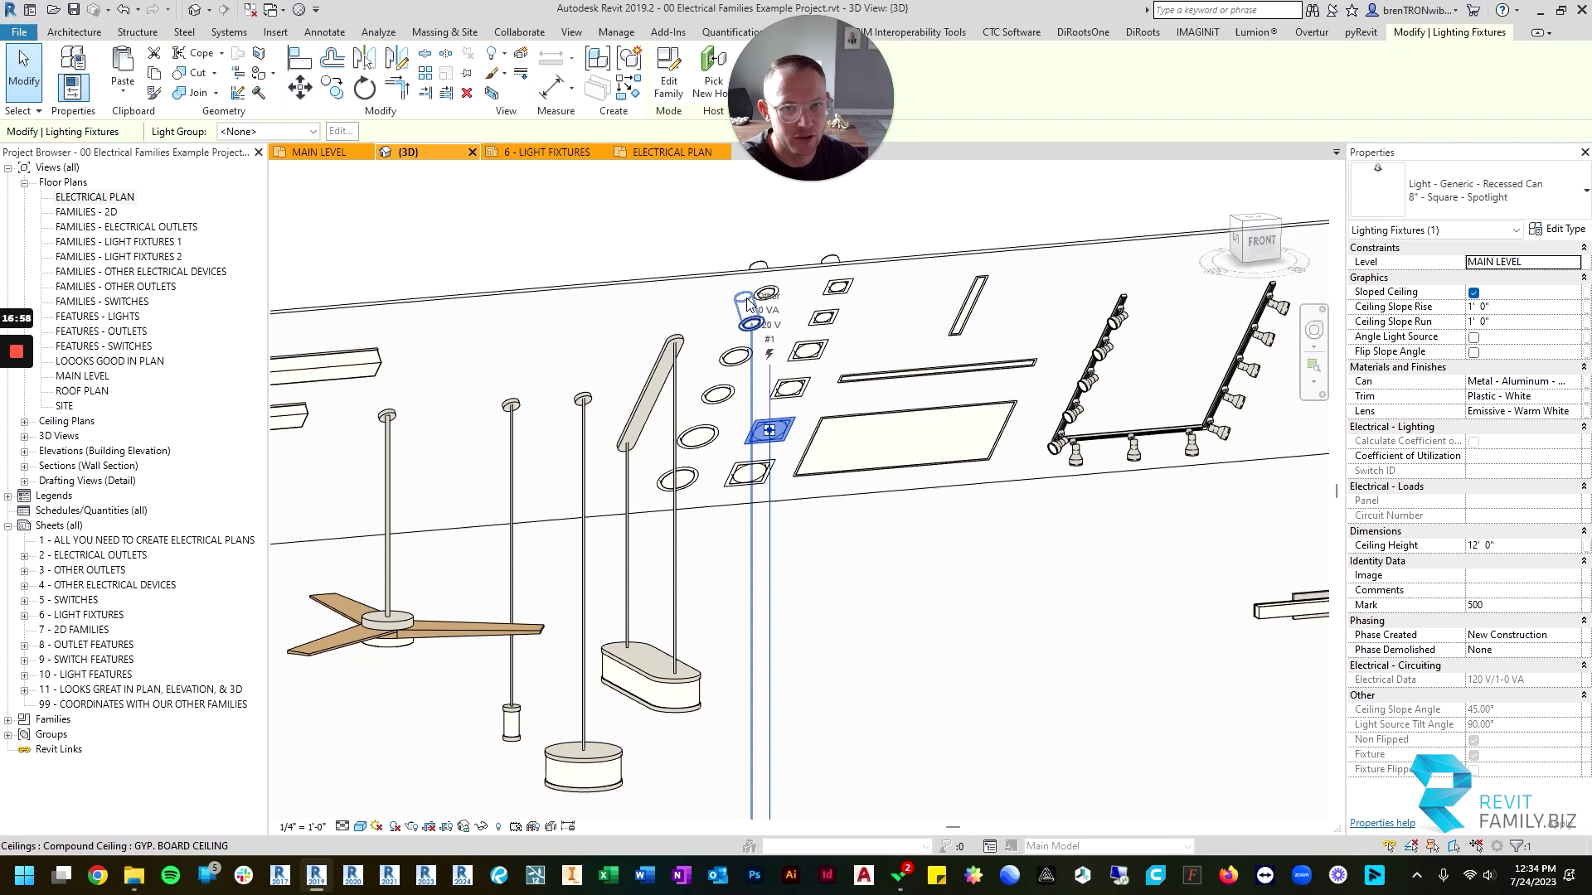
left_click(1484, 192)
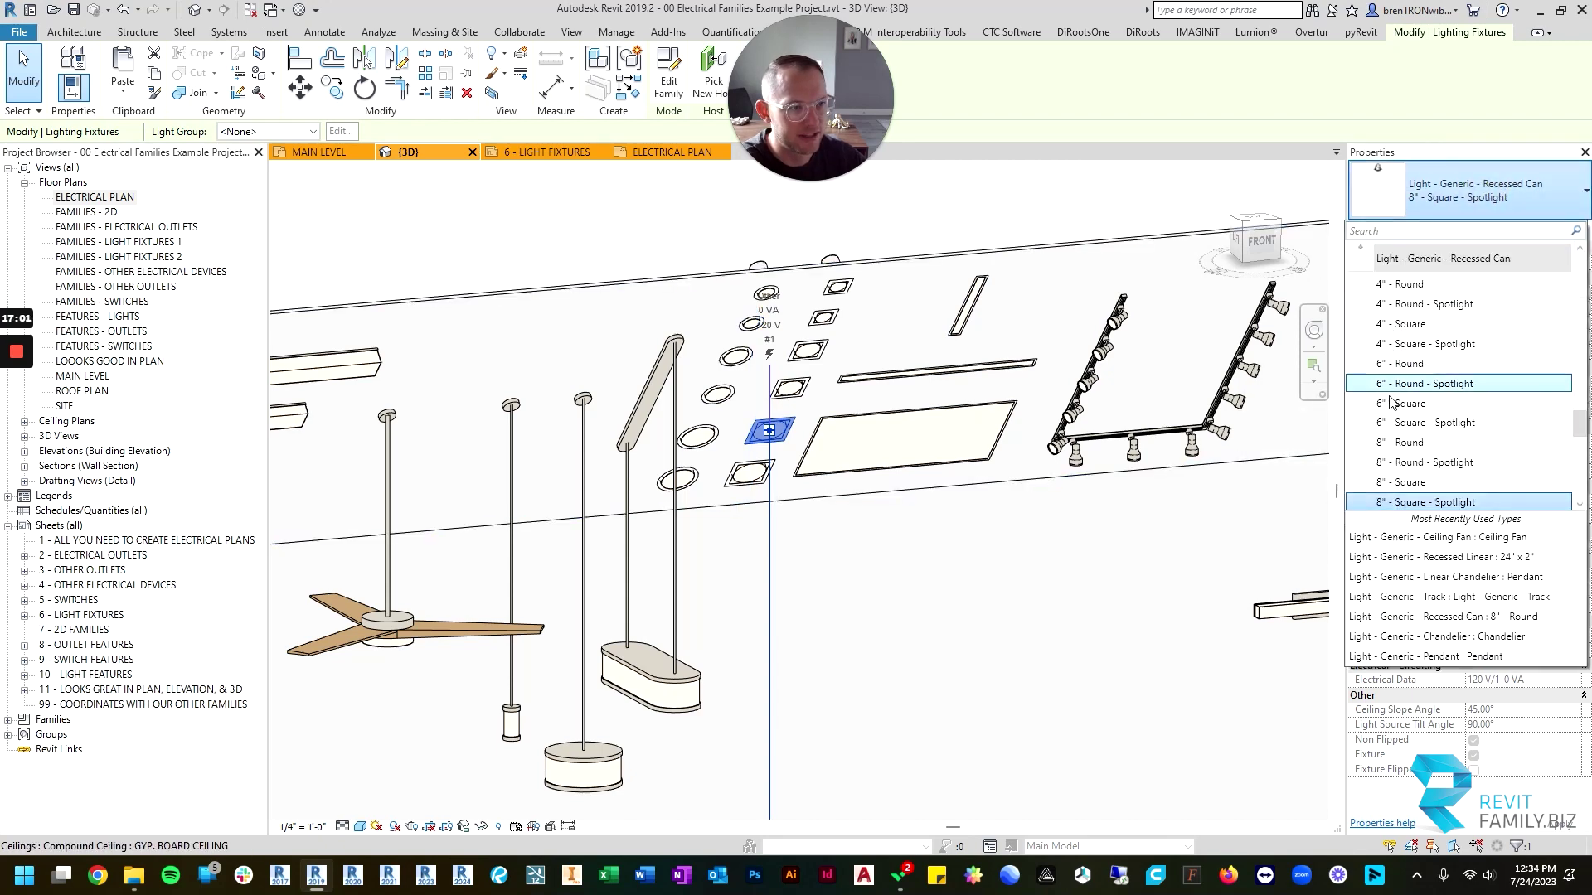
left_click(1019, 189)
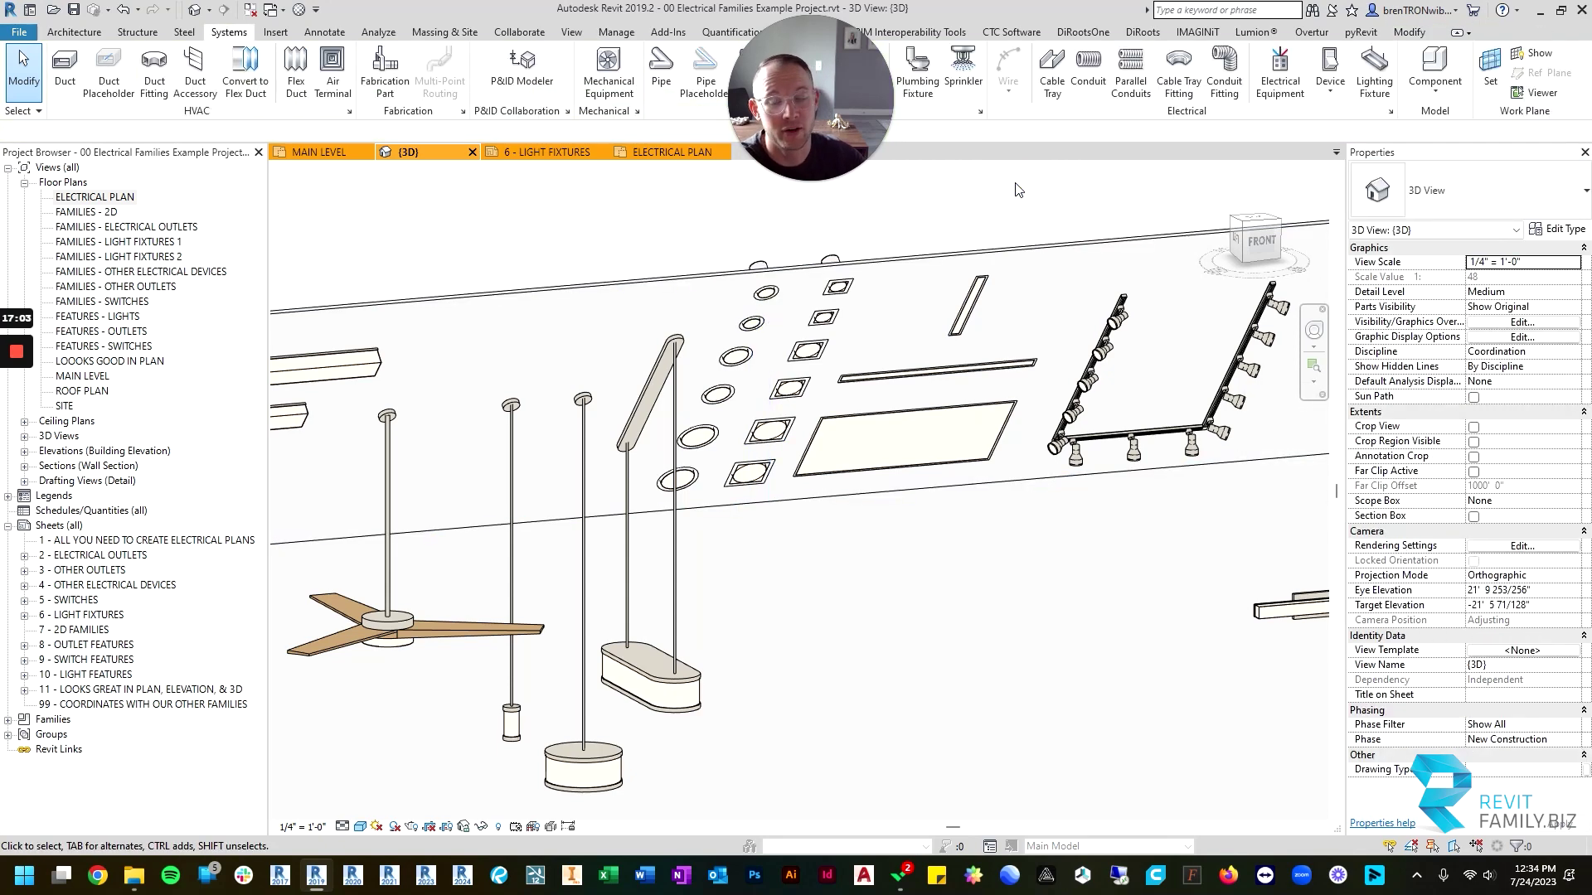
Inspect the properties of the 24" x 48" Recessed Linear light on the sloped ceiling.
scroll(995, 452, "down", 1)
middle_click_drag(1024, 456, 879, 427)
scroll(883, 415, "up", 2)
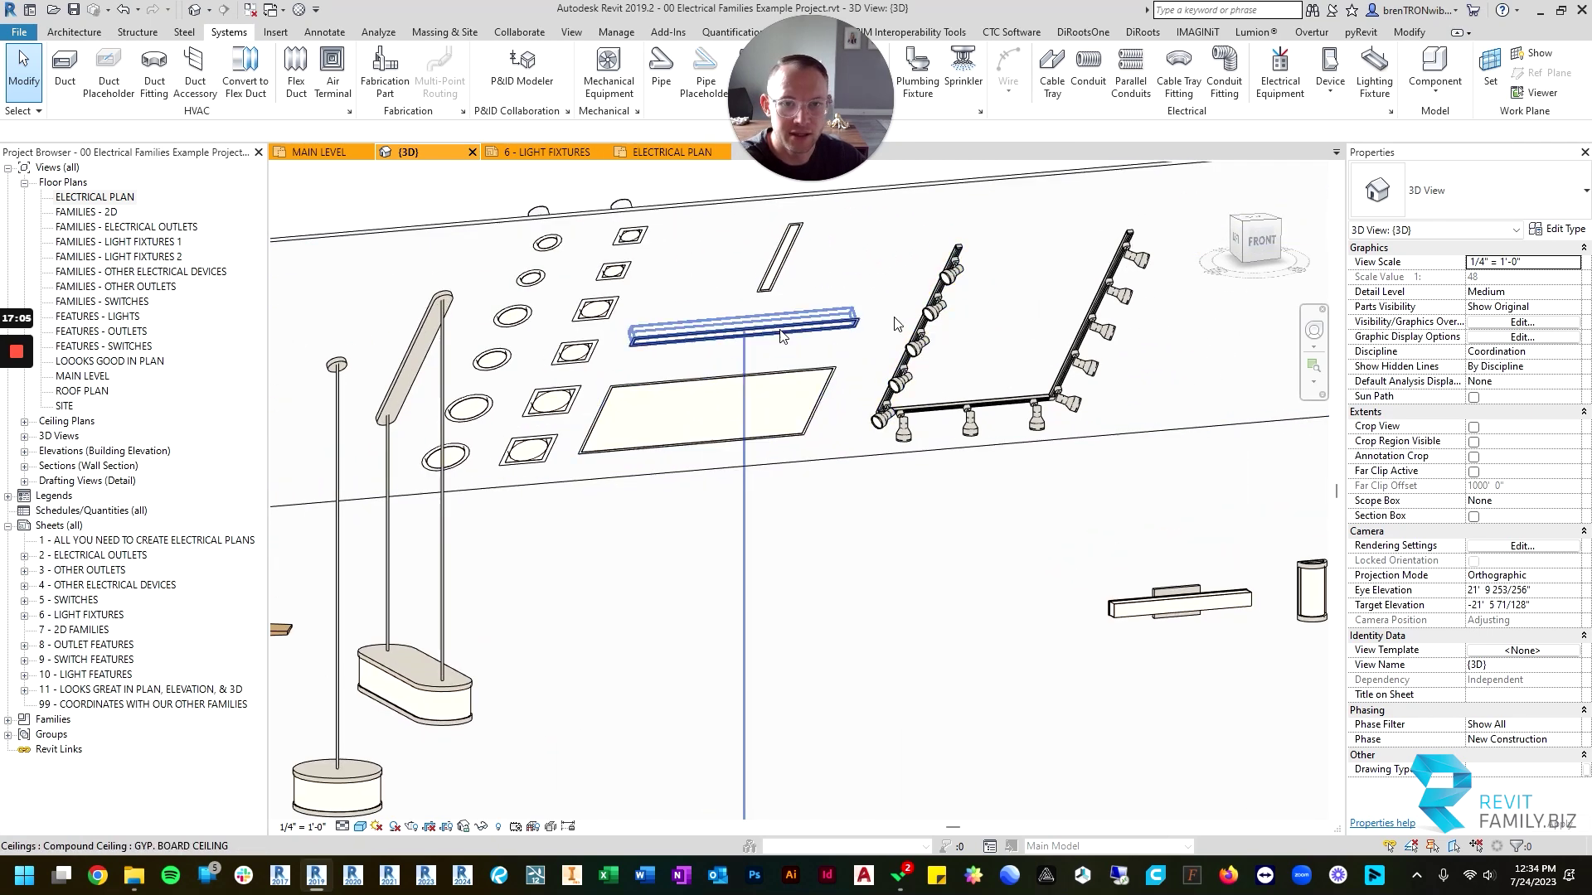
left_click(699, 382)
middle_click_drag(699, 380, 683, 441, "shift")
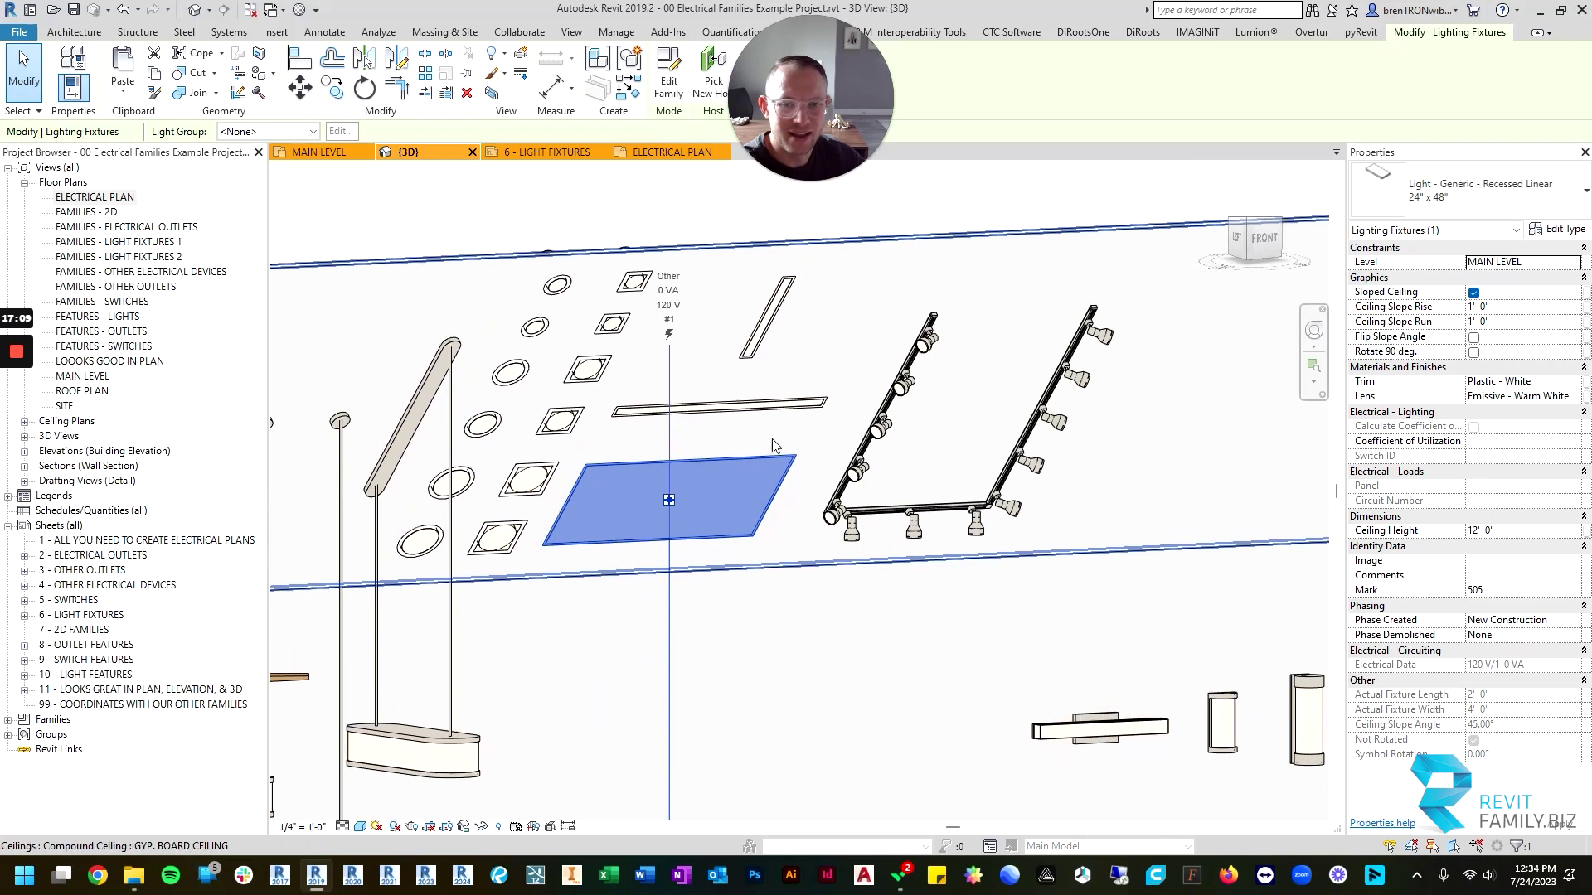
scroll(806, 422, "up", 2)
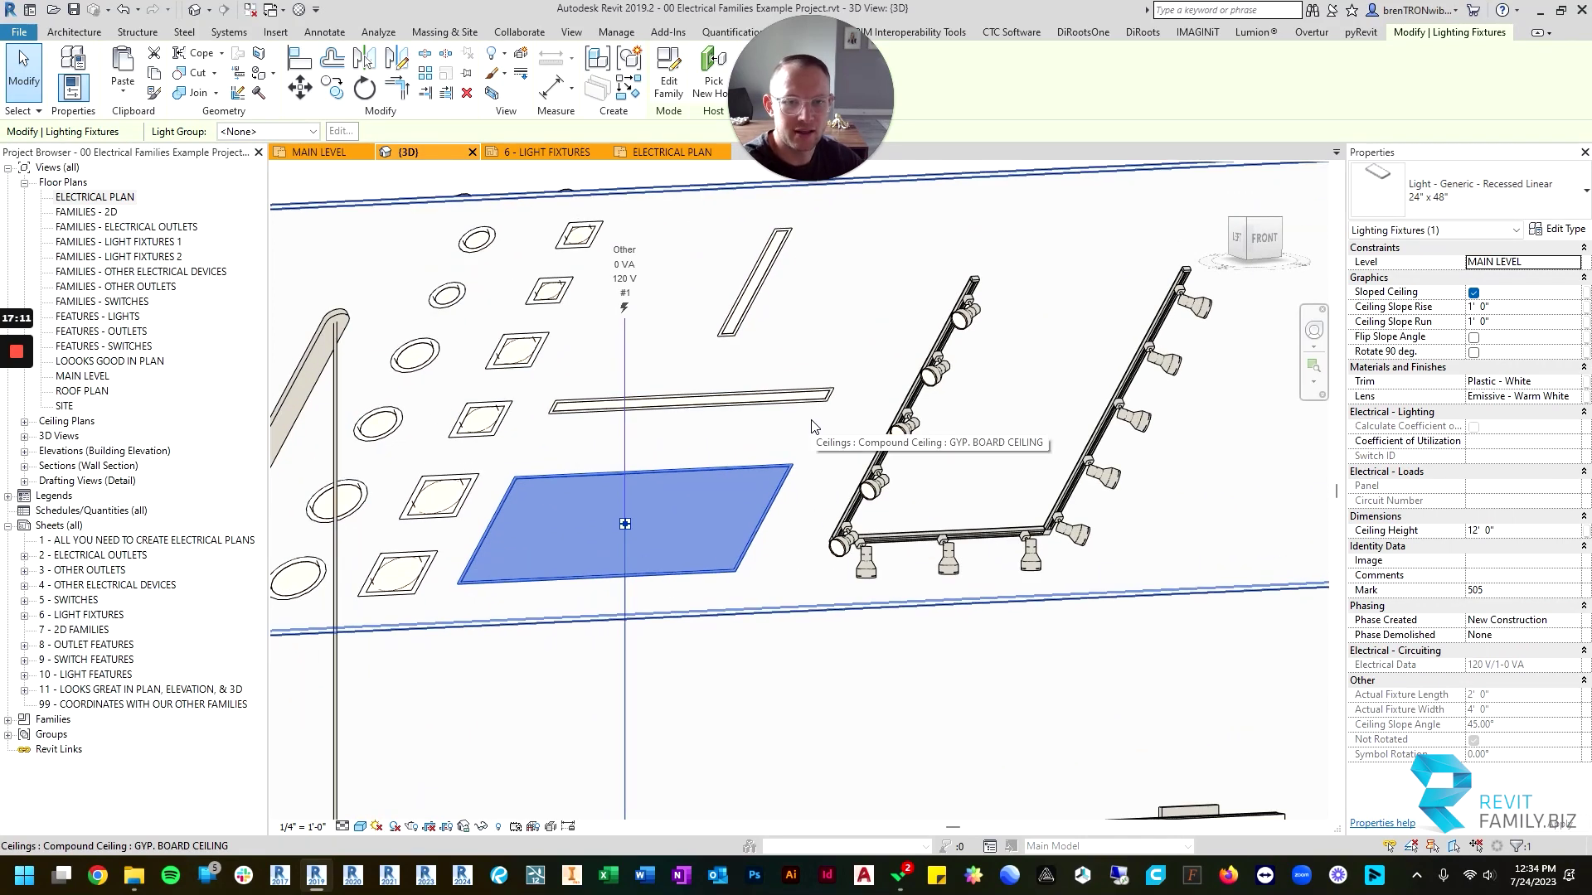
Inspect the properties of the left five-light track and the three-light track connecting the two long tracks on the sloped ceiling.
left_click(952, 308)
middle_click_drag(952, 309, 1069, 476, "shift")
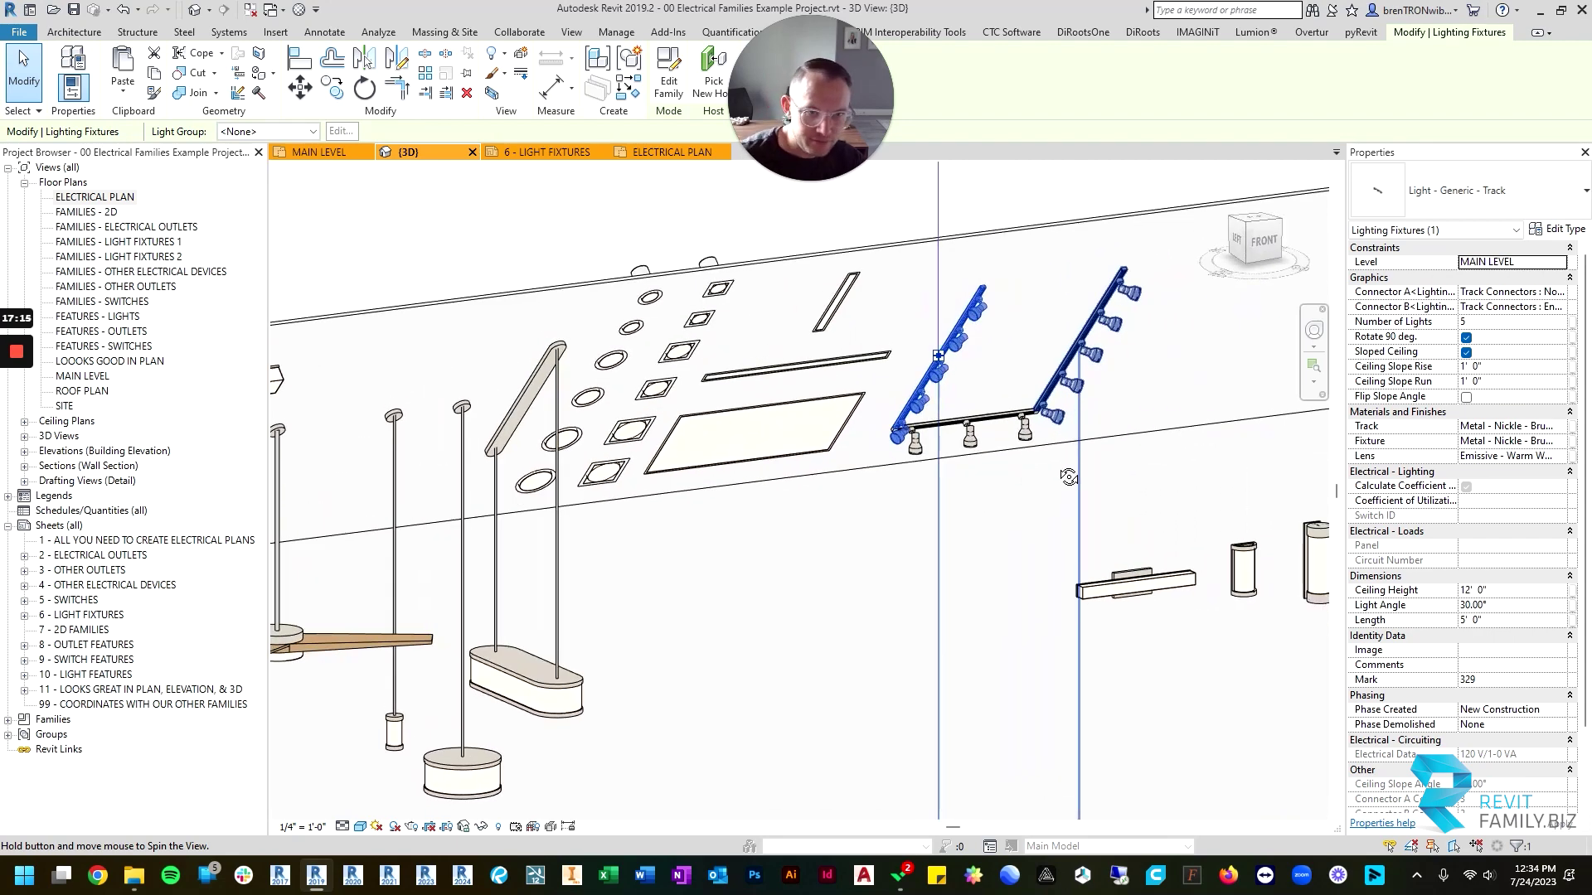
key("Escape")
middle_click_drag(1012, 350, 831, 322)
scroll(832, 346, "up", 4)
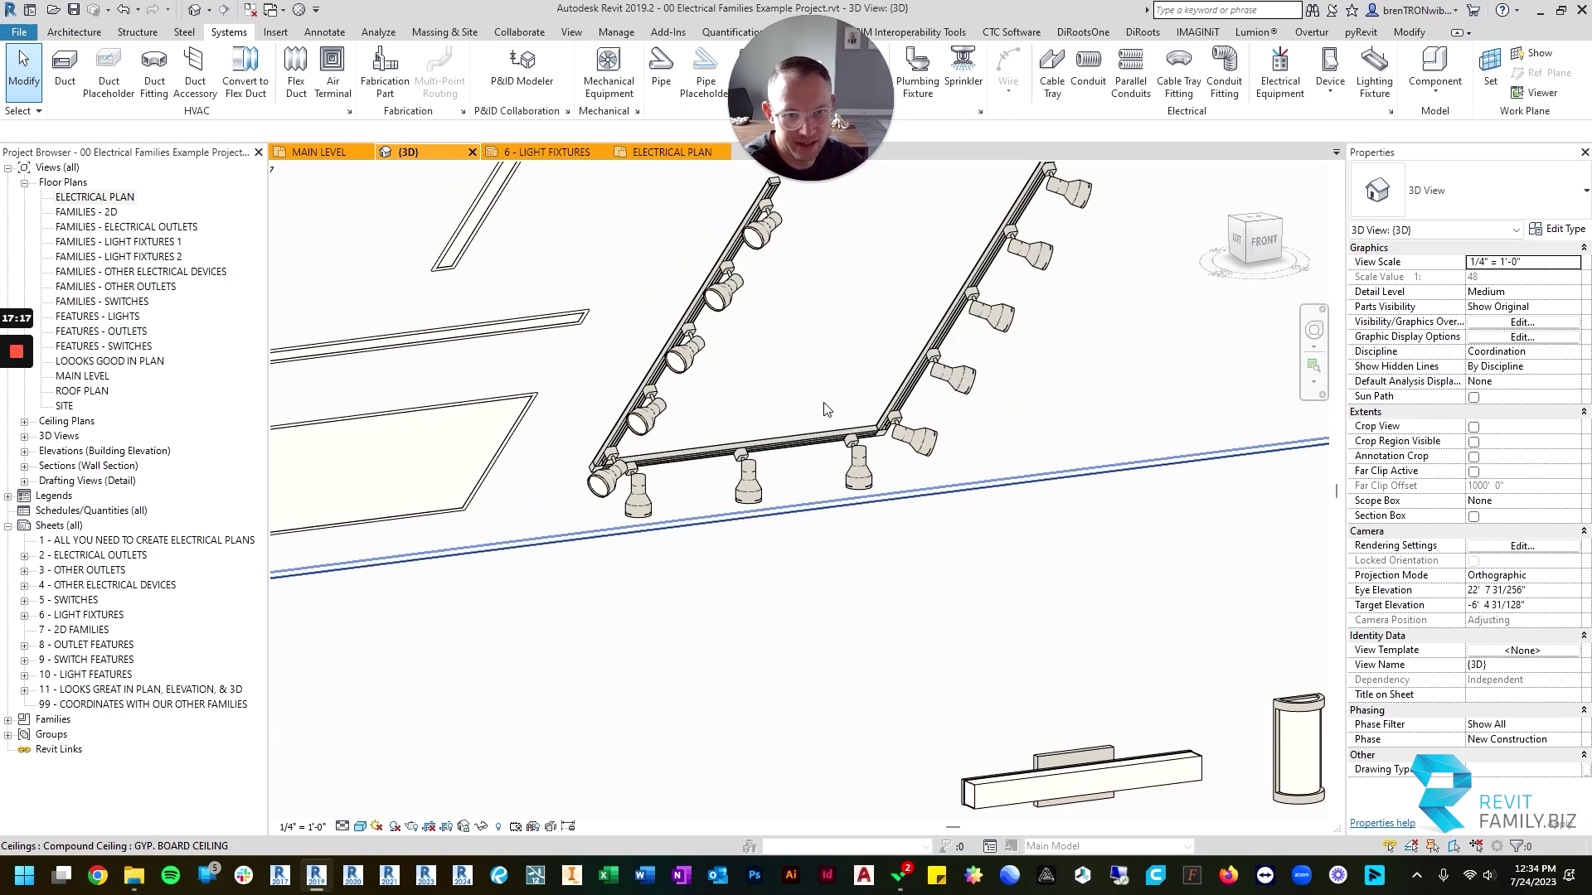
left_click(809, 450)
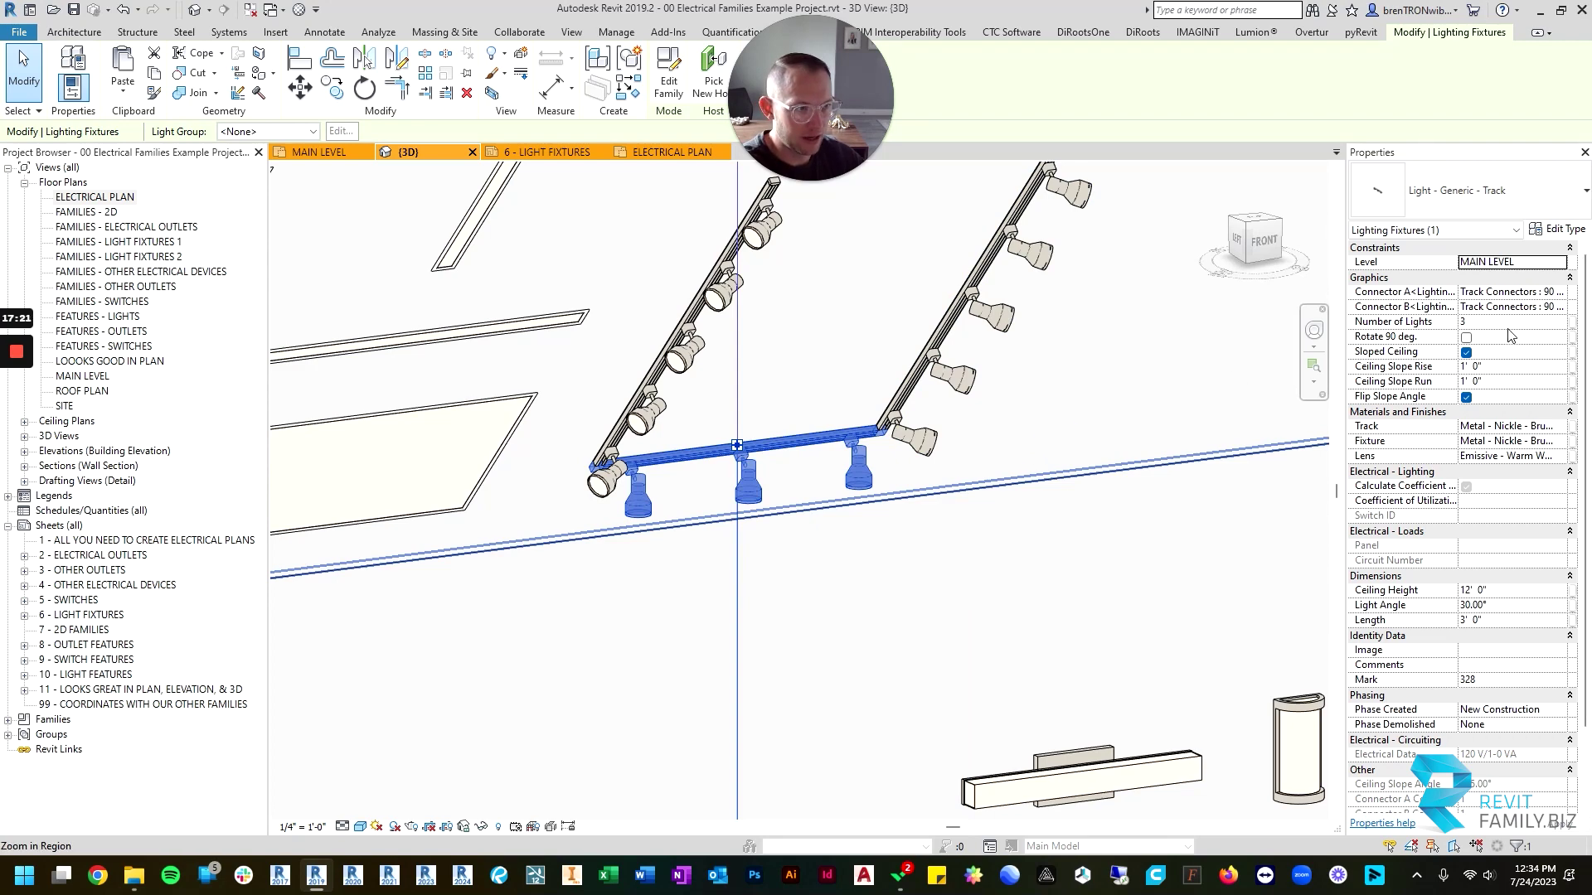
key("Escape")
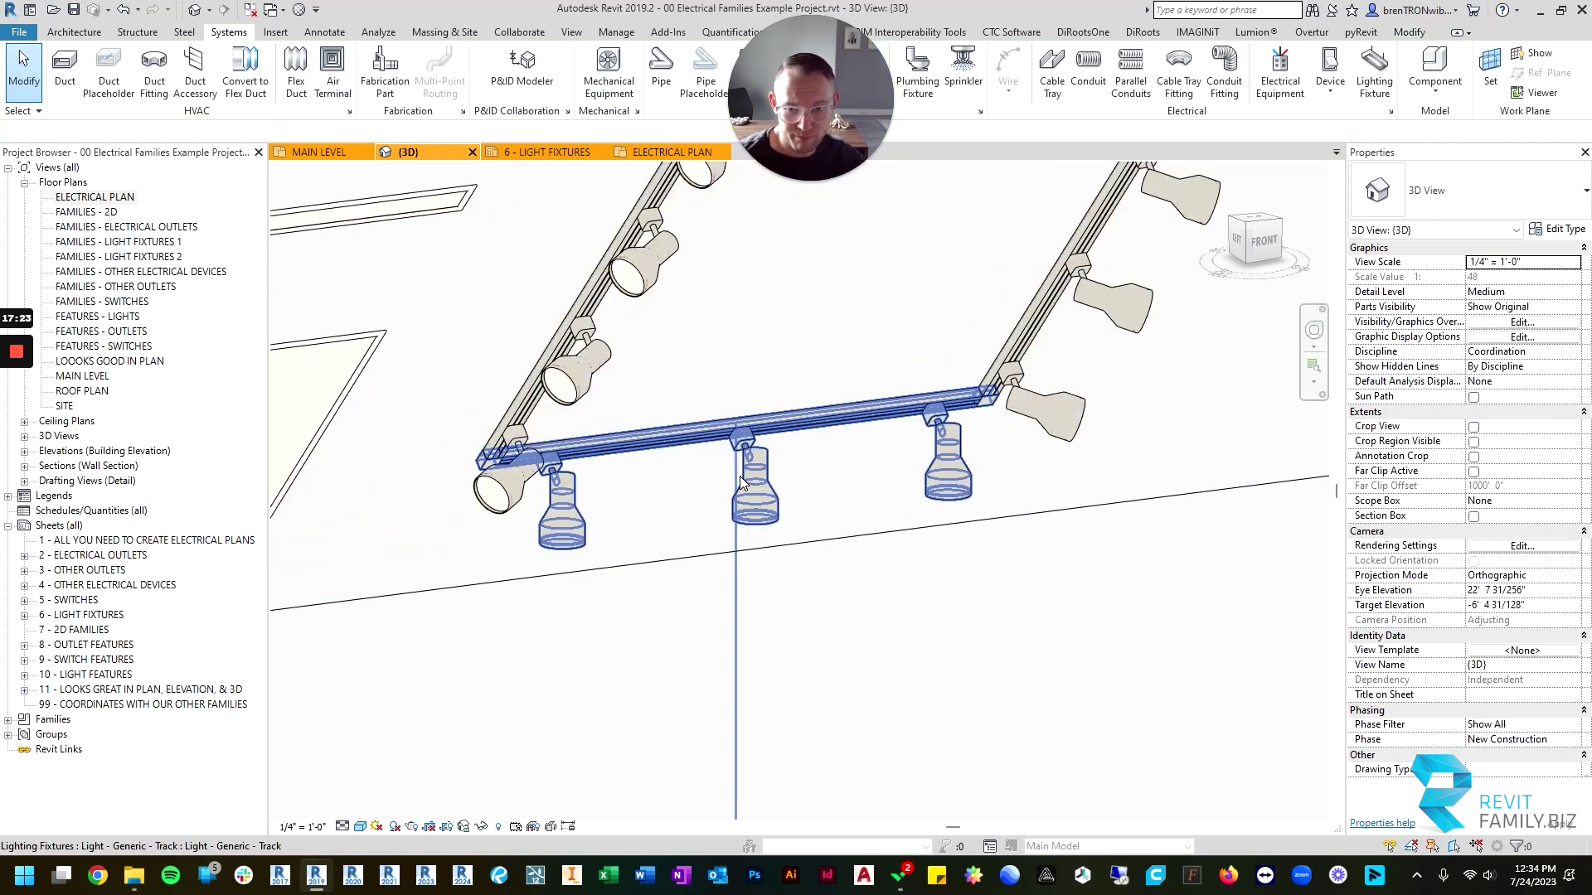
Move the right five-light track away from the end of the three-light track.
middle_click_drag(978, 286, 803, 446)
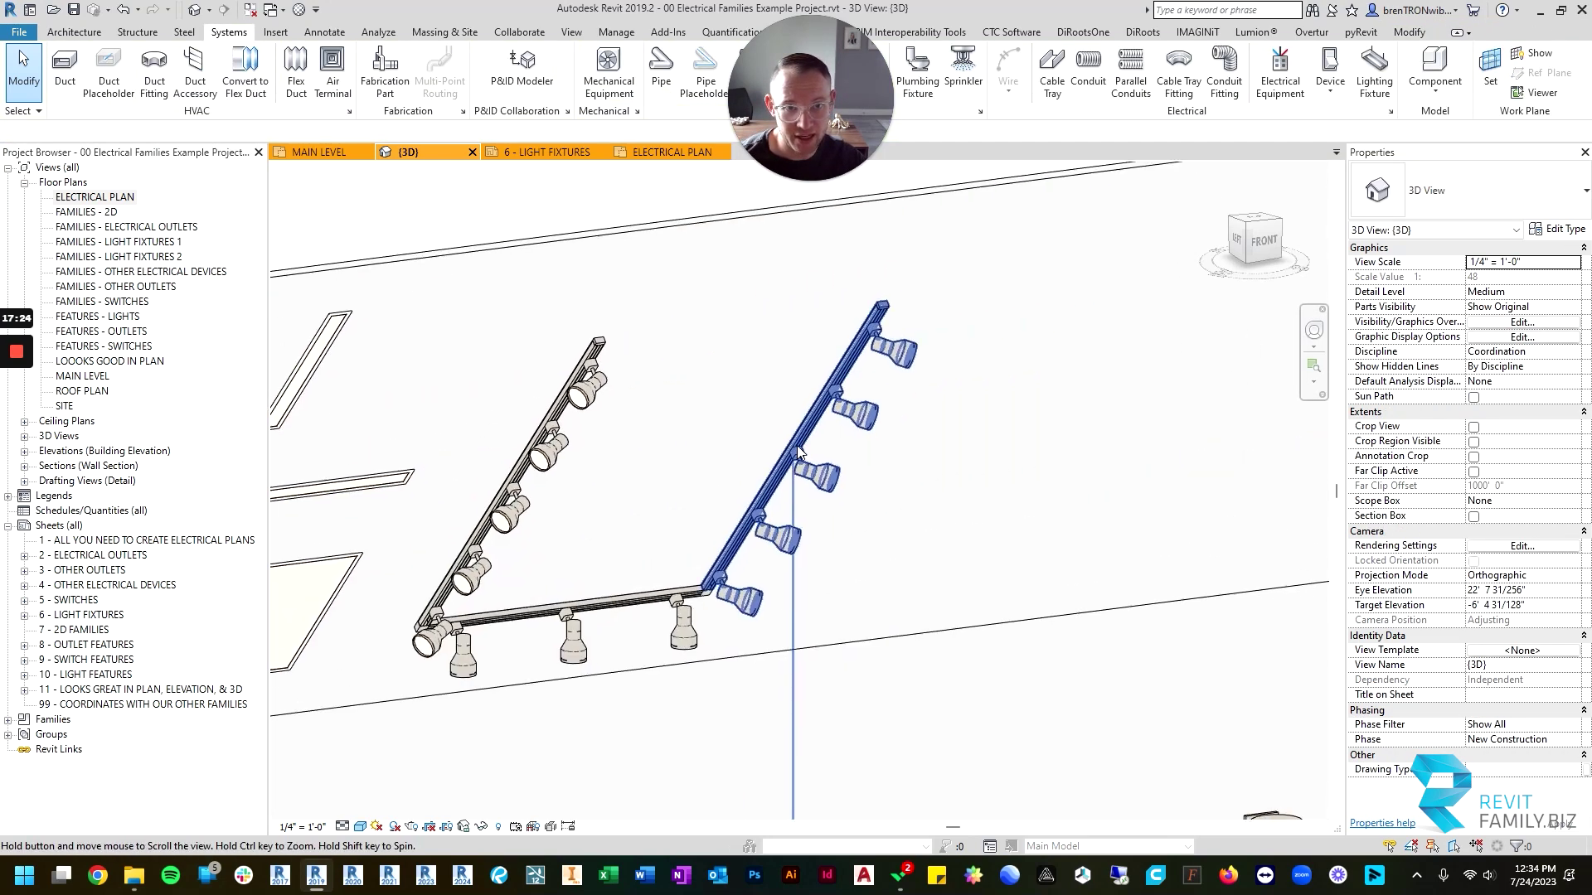
left_click(865, 336)
left_click_drag(856, 357, 968, 315)
key("Escape")
Examine the lower and upper ends of the detached five-light track together with its connector settings.
scroll(853, 592, "up", 3)
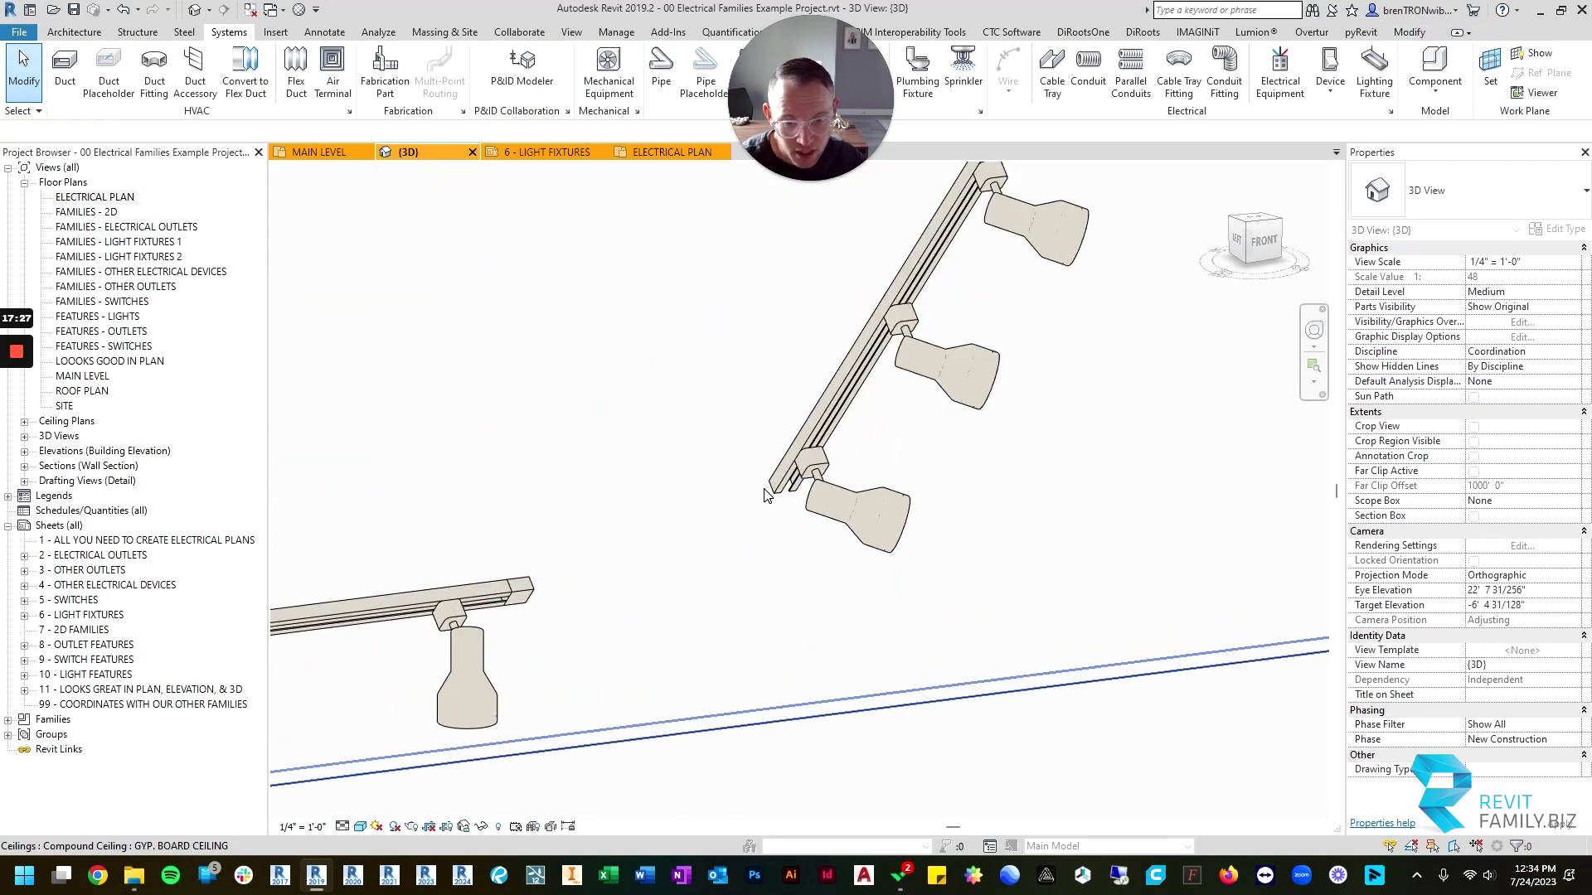
scroll(764, 495, "up", 4)
left_click(784, 466)
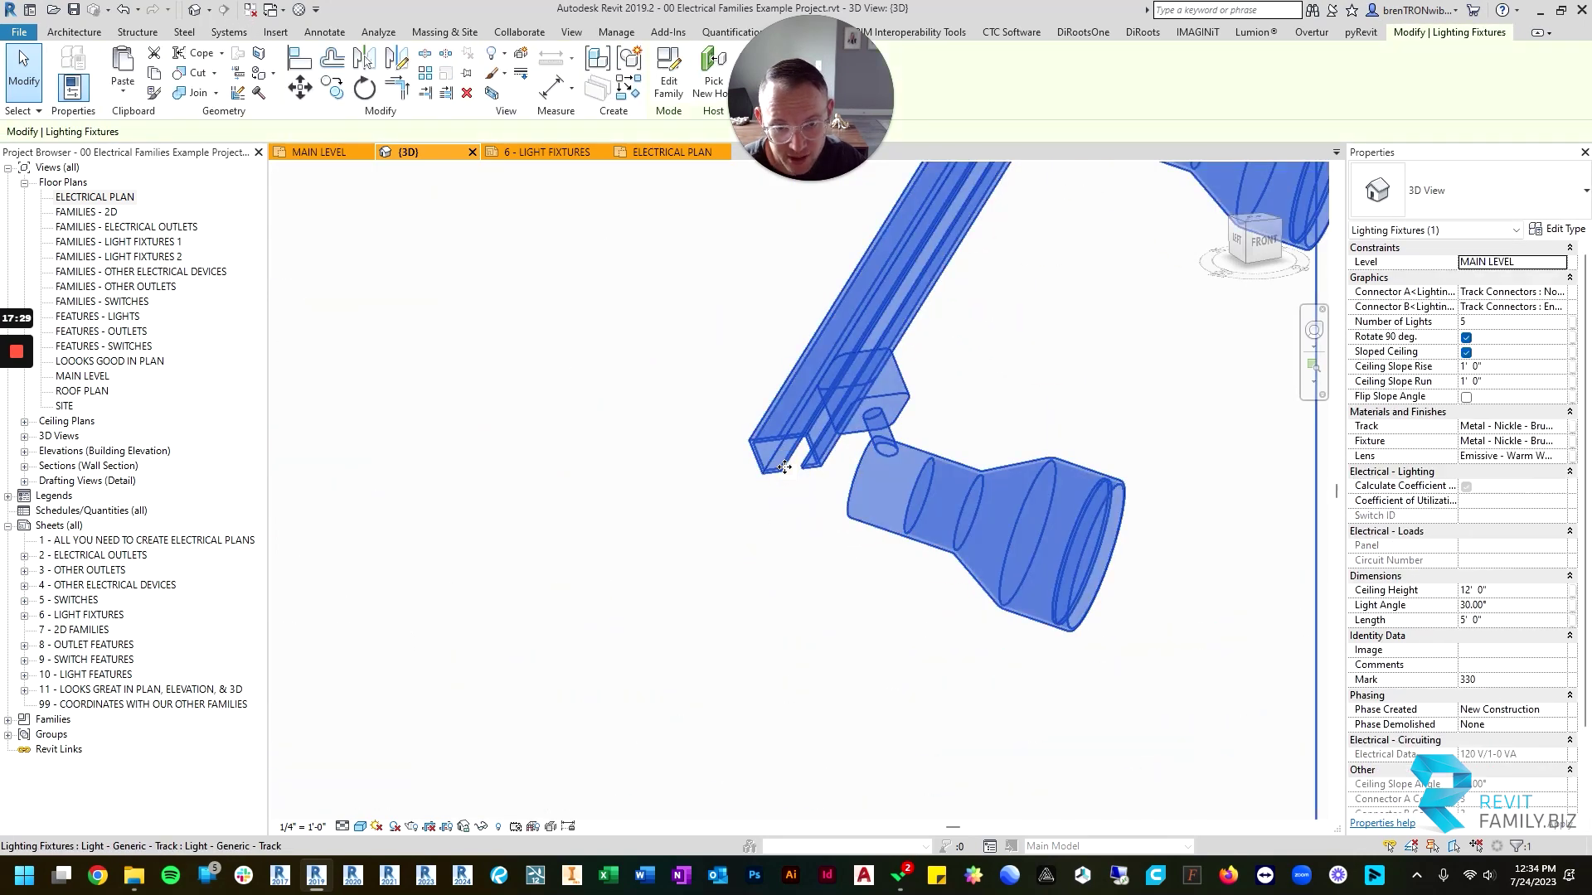
scroll(785, 467, "down", 7)
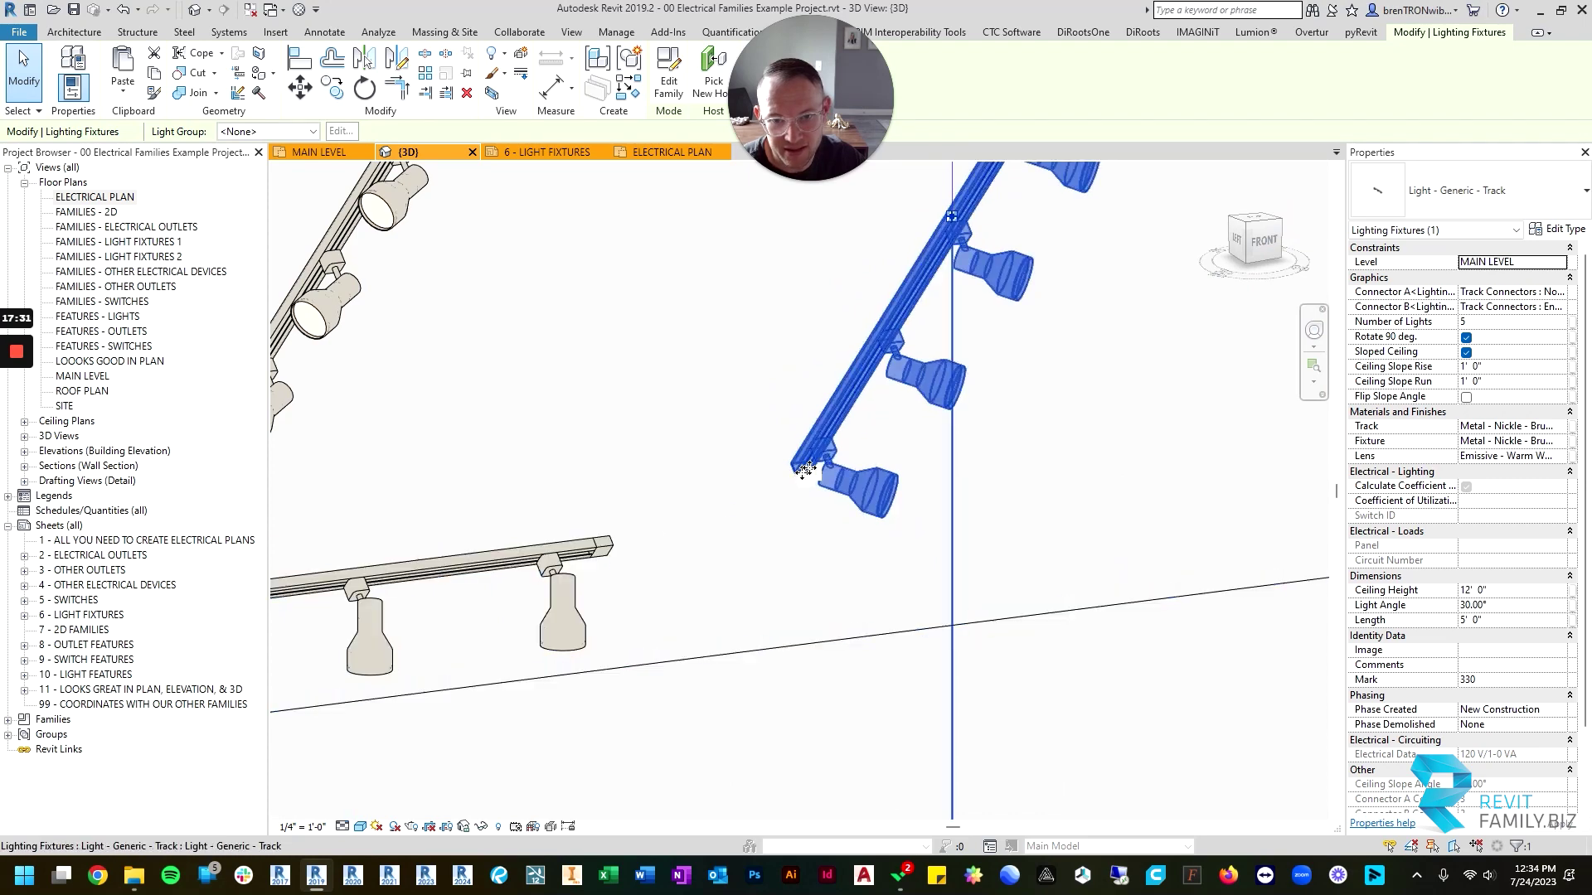
scroll(764, 482, "up", 5)
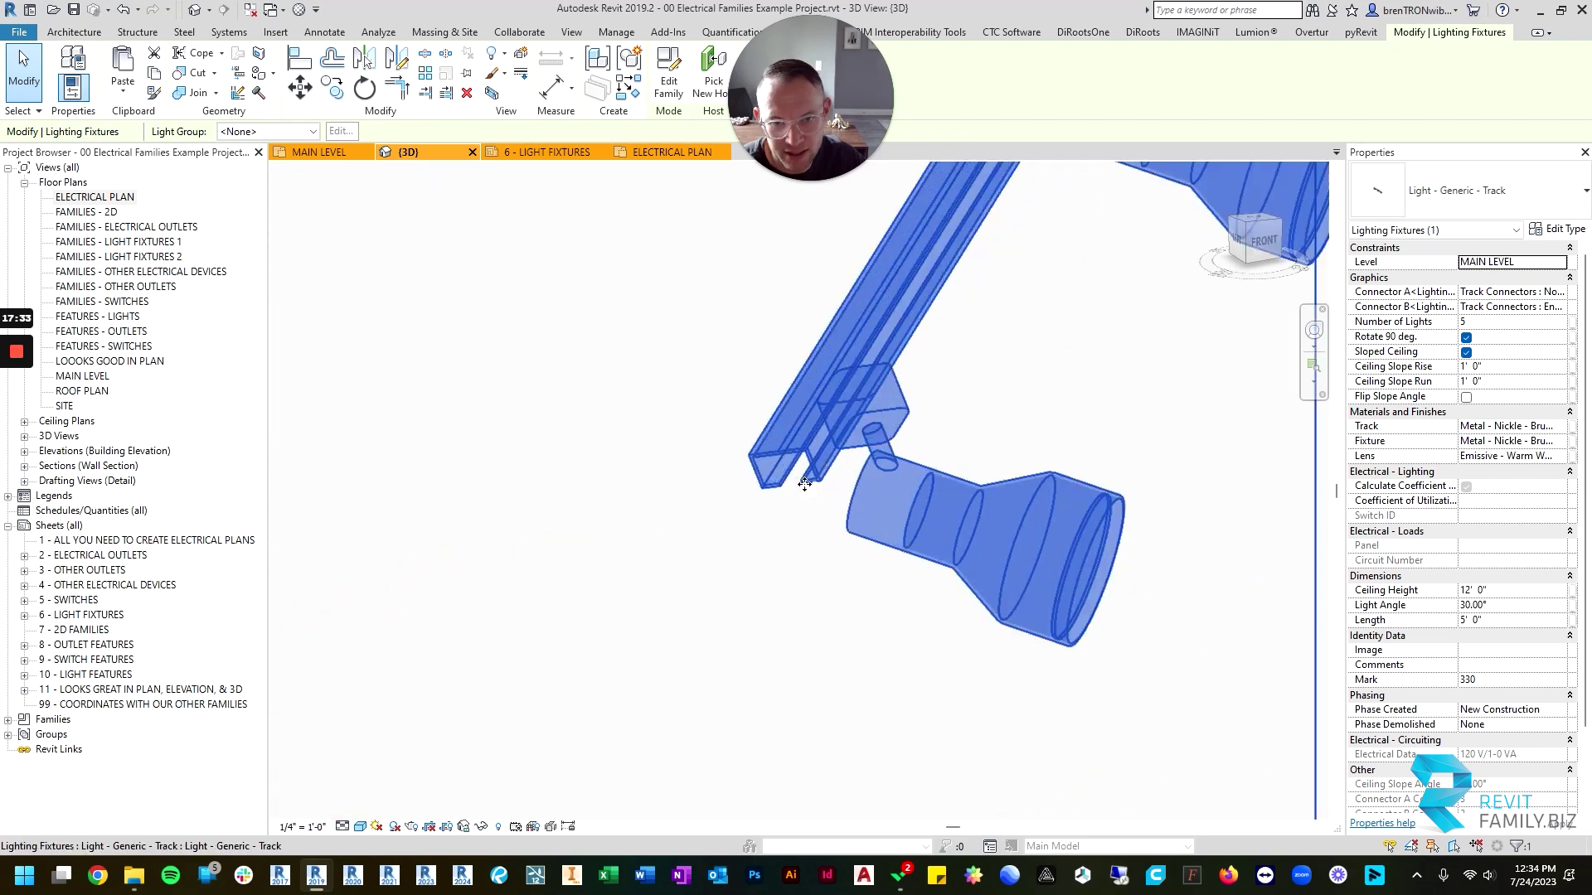
scroll(785, 467, "down", 4)
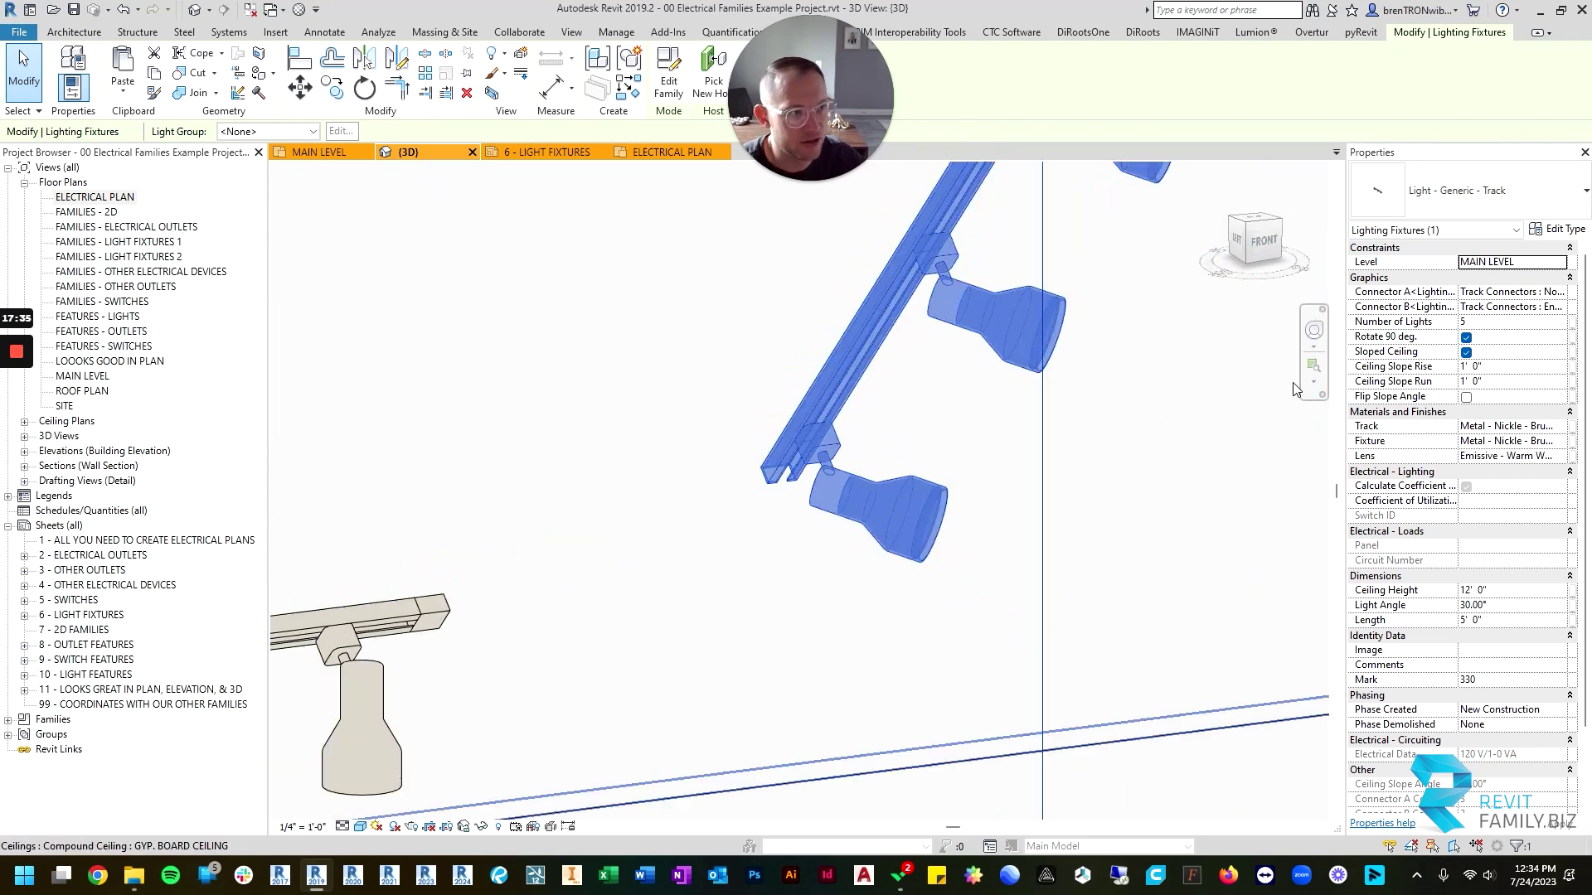
middle_click_drag(1006, 271, 902, 596)
scroll(1036, 267, "up", 1)
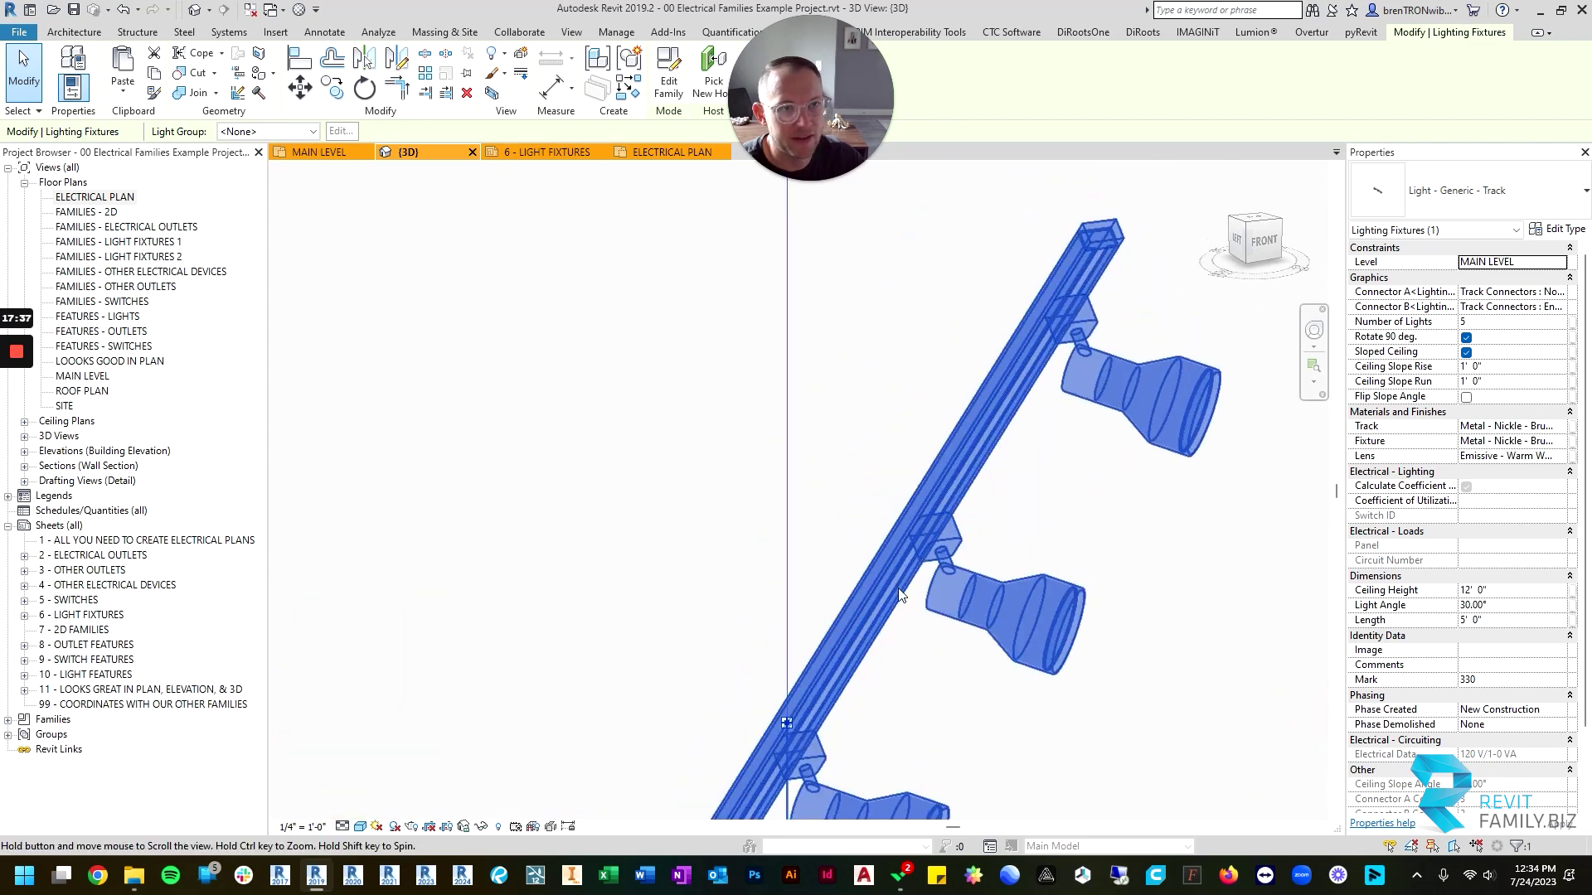
scroll(1118, 254, "up", 3)
left_click(1121, 259)
left_click(1086, 242)
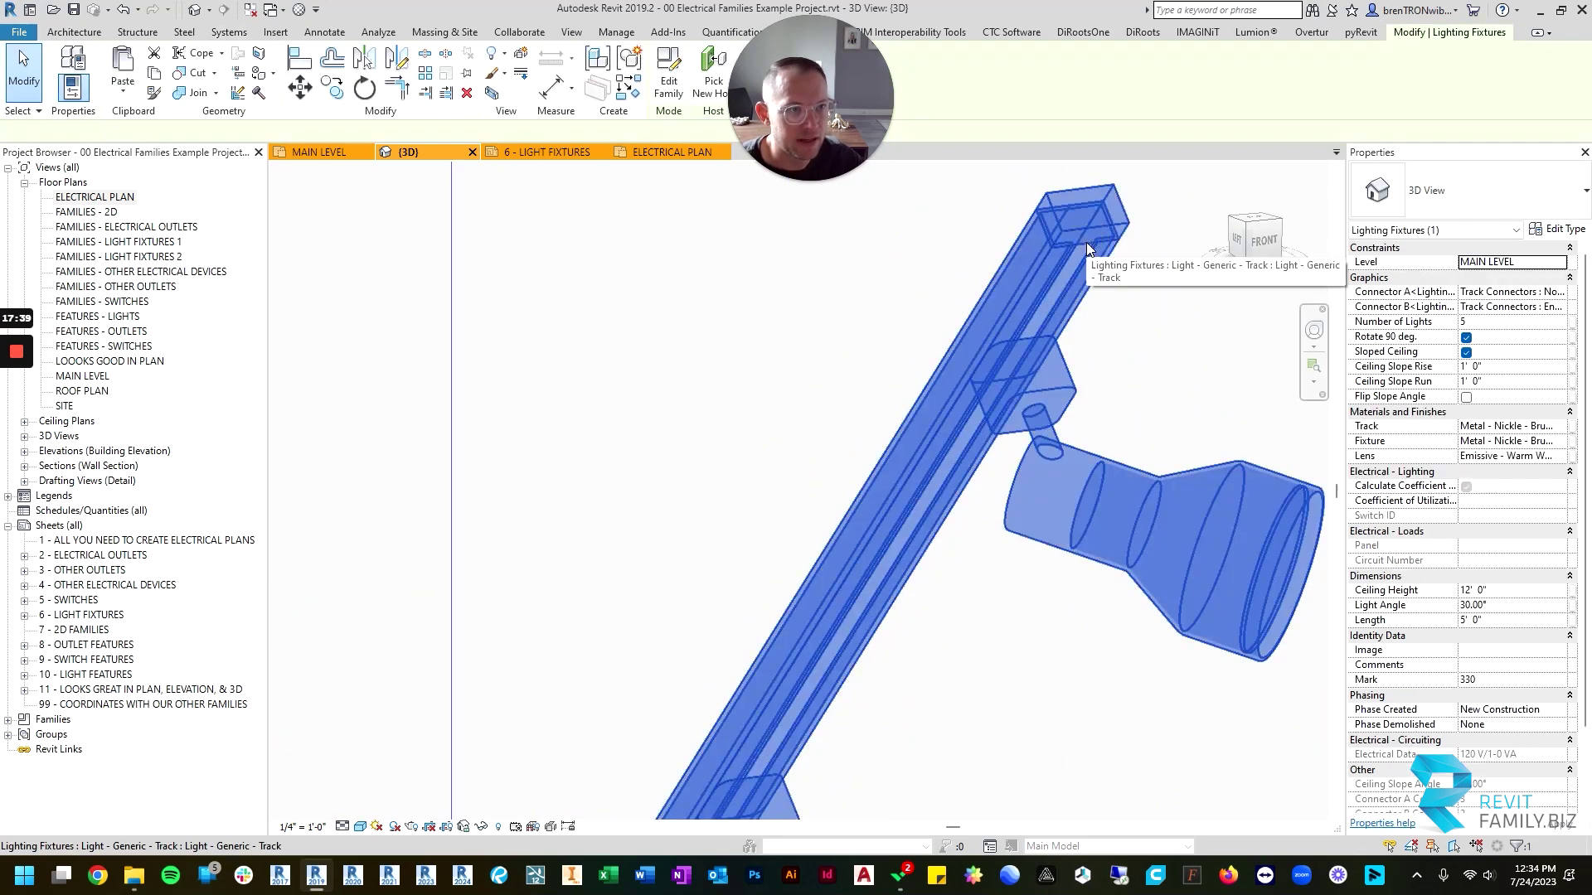
scroll(1086, 242, "down", 6)
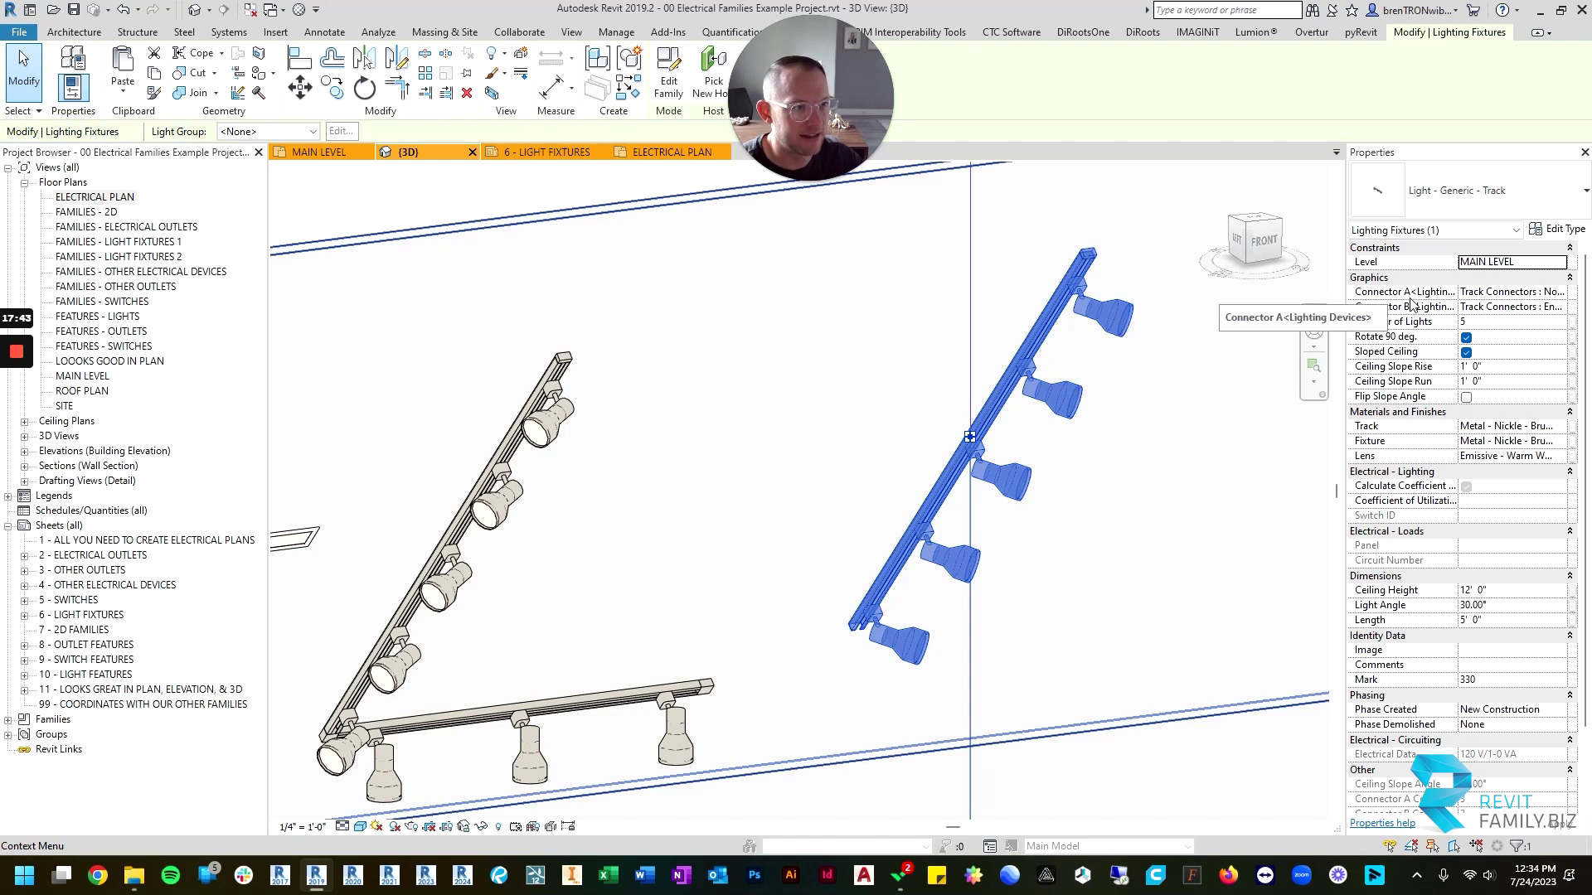
Review the Connector A options of the detached track and examine the connector at the free end of the three-light track.
left_click(1562, 293)
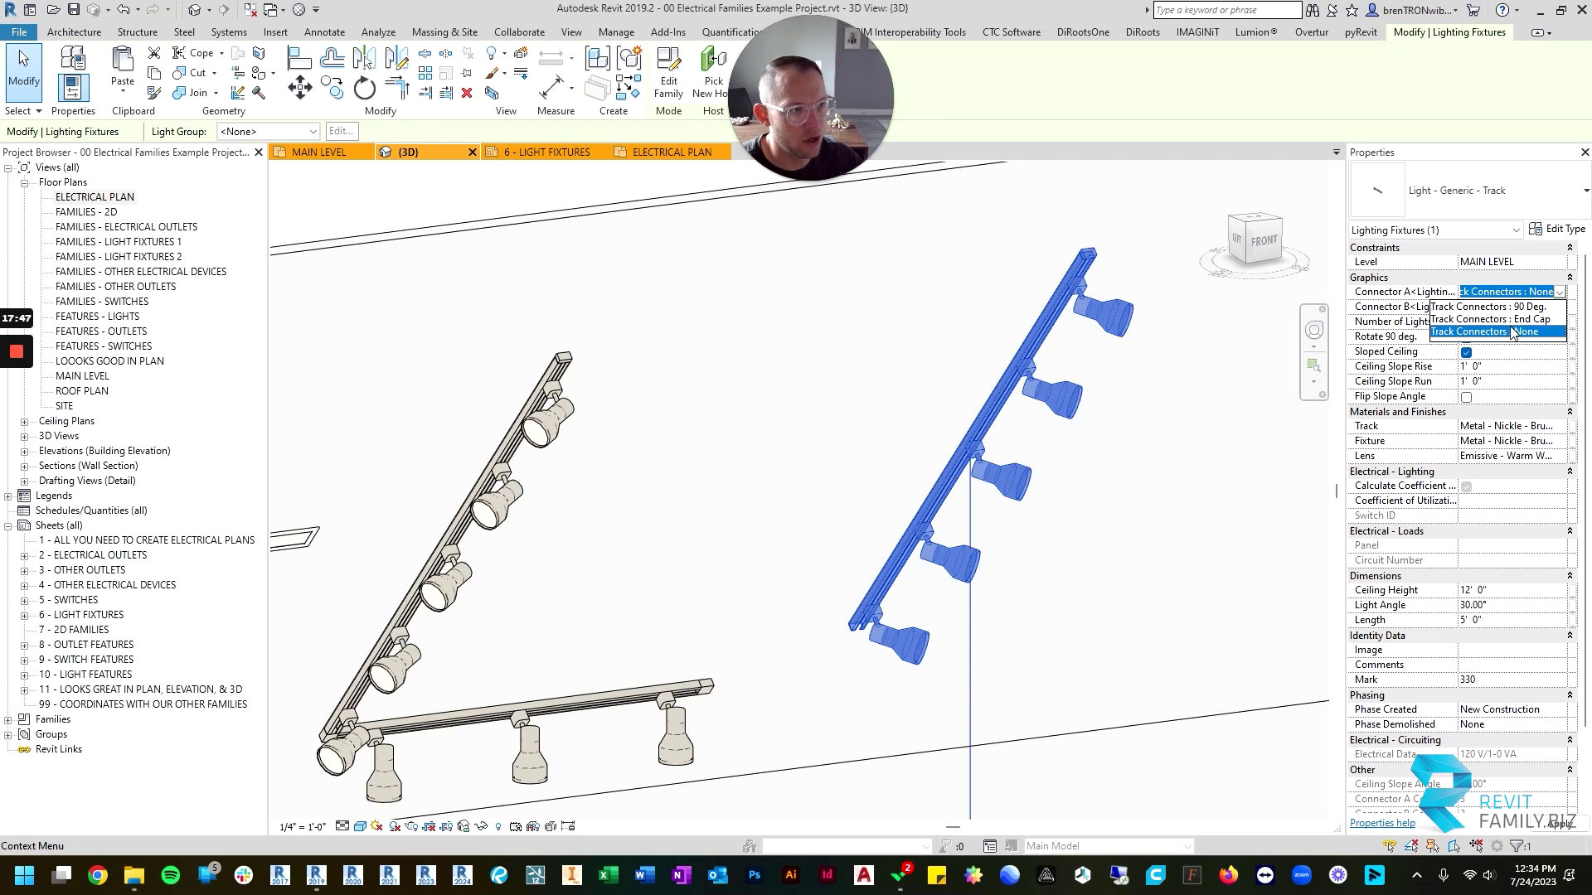
left_click(713, 685)
scroll(712, 678, "up", 5)
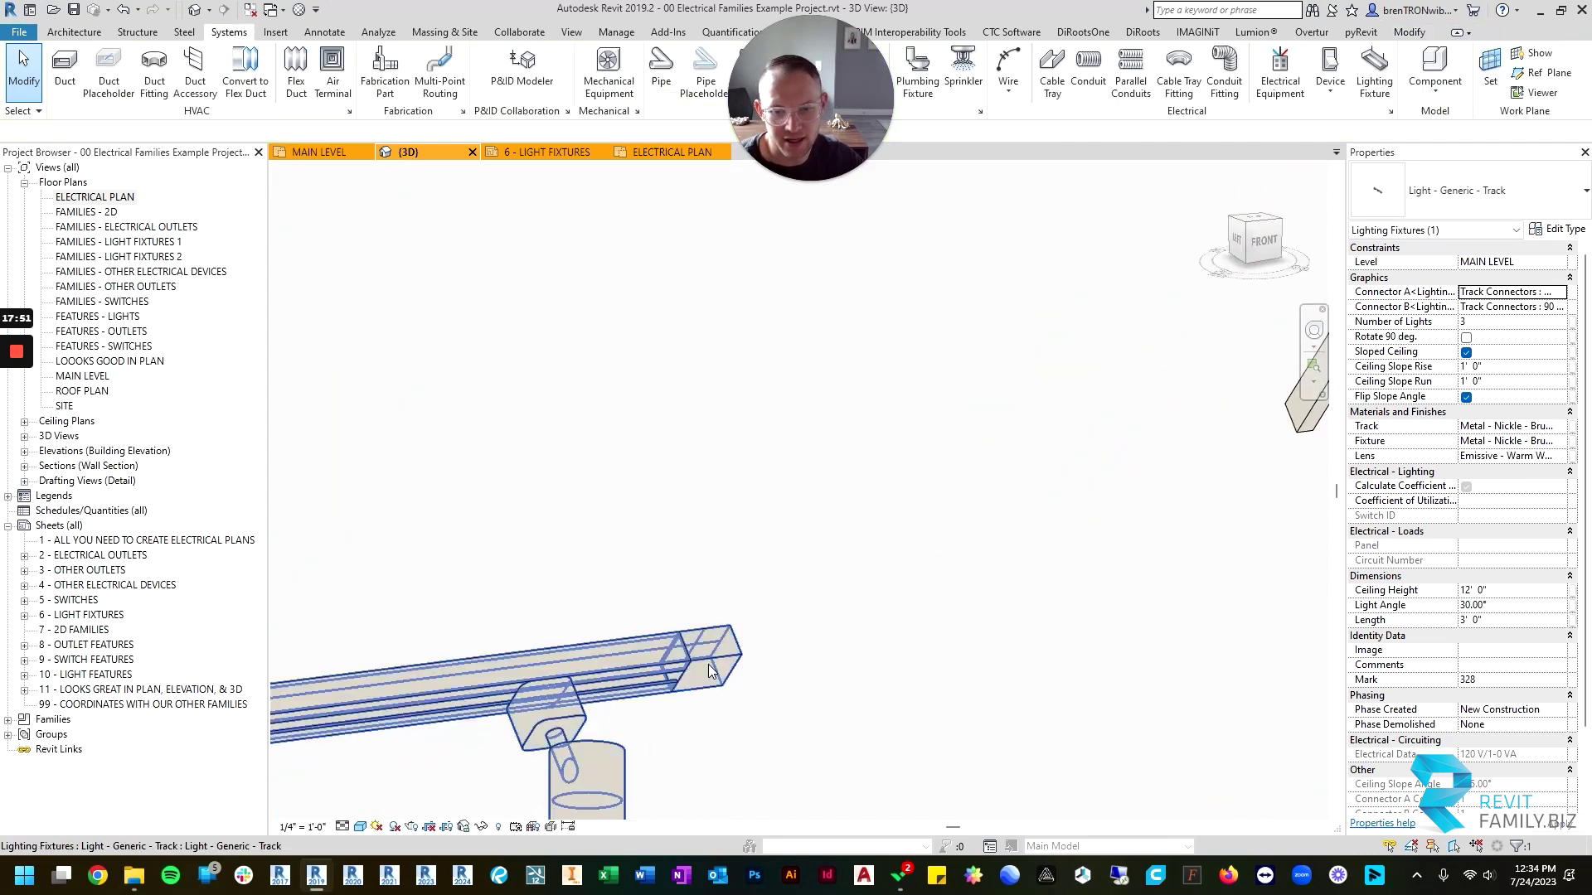
key("Escape")
scroll(711, 675, "down", 5)
middle_click_drag(1071, 427, 997, 433)
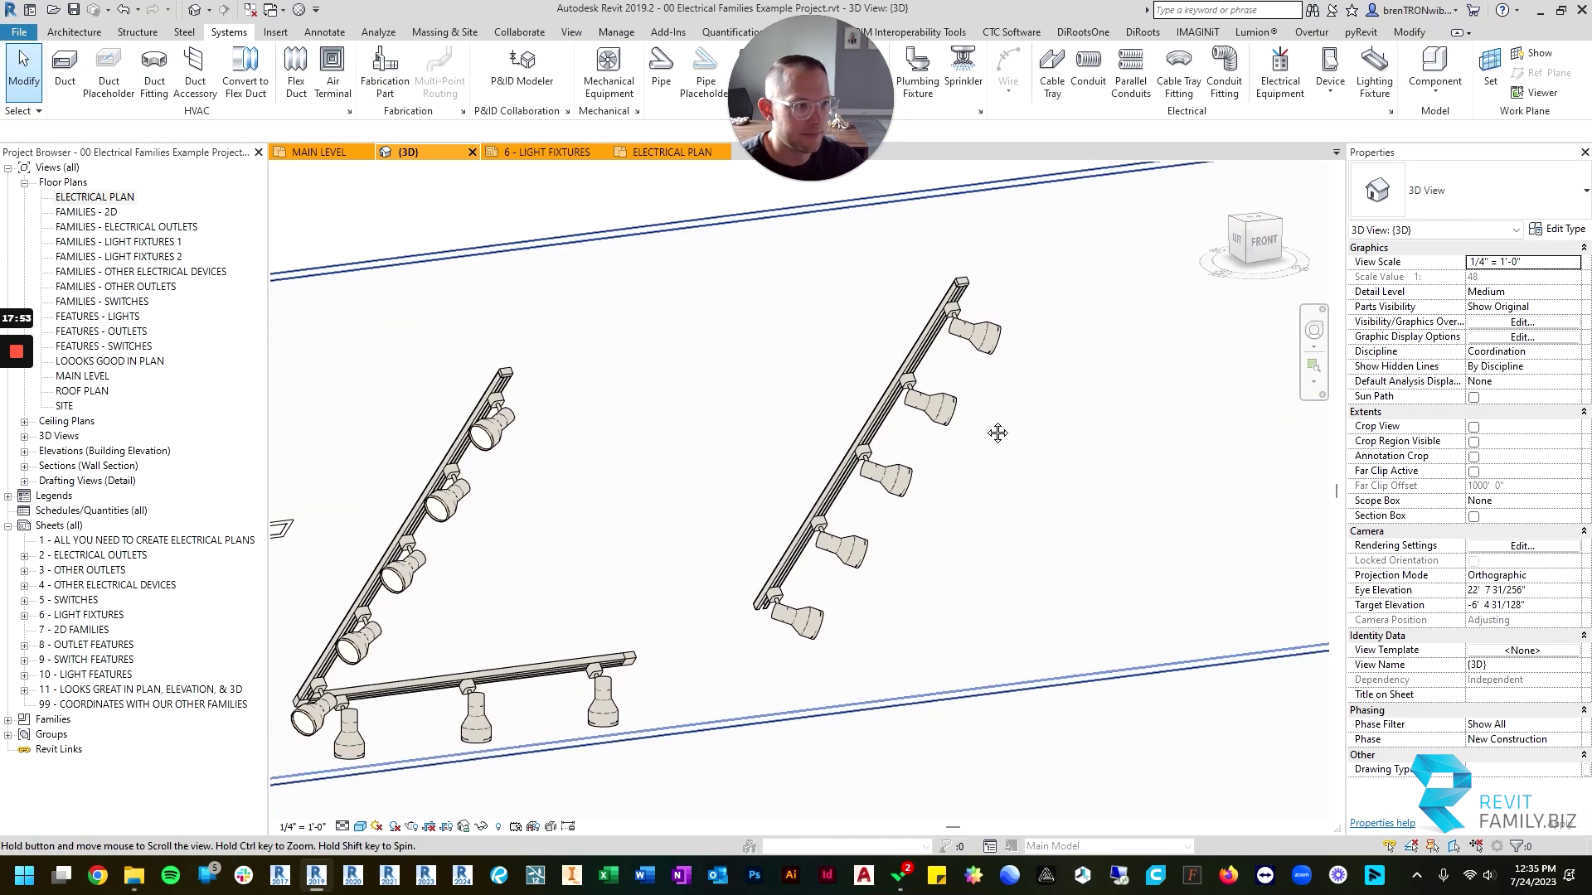
In the MAIN LEVEL plan, dismiss the save reminder and align the detached track's centerline with the center of the adjoining track's end connector.
left_click(902, 387)
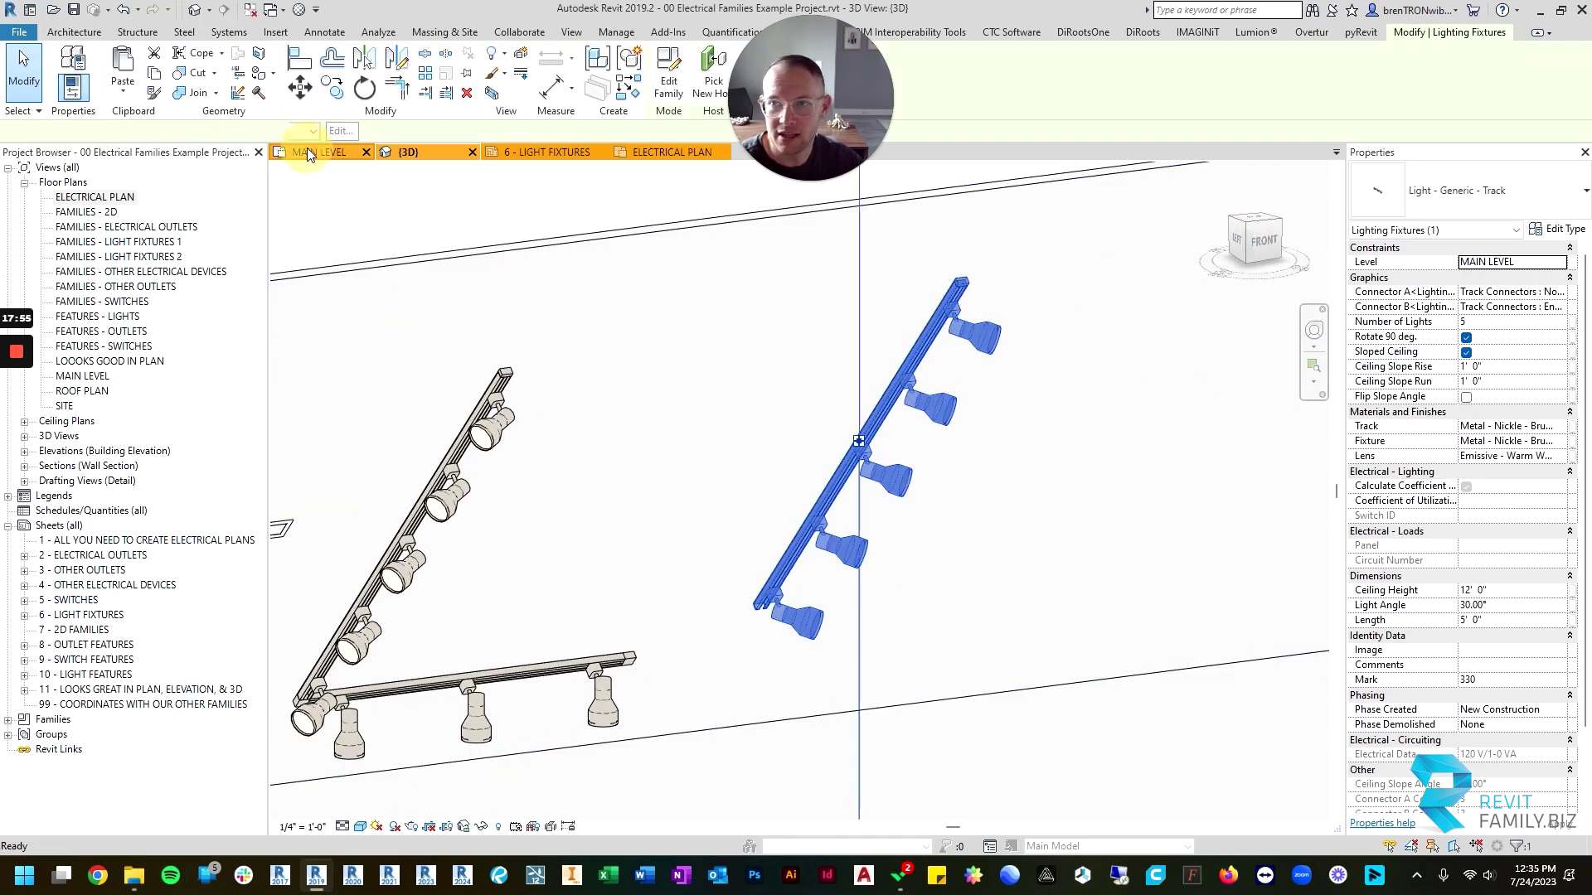
left_click(307, 152)
scroll(605, 461, "up", 4)
middle_click_drag(605, 544, 812, 393)
key("l")
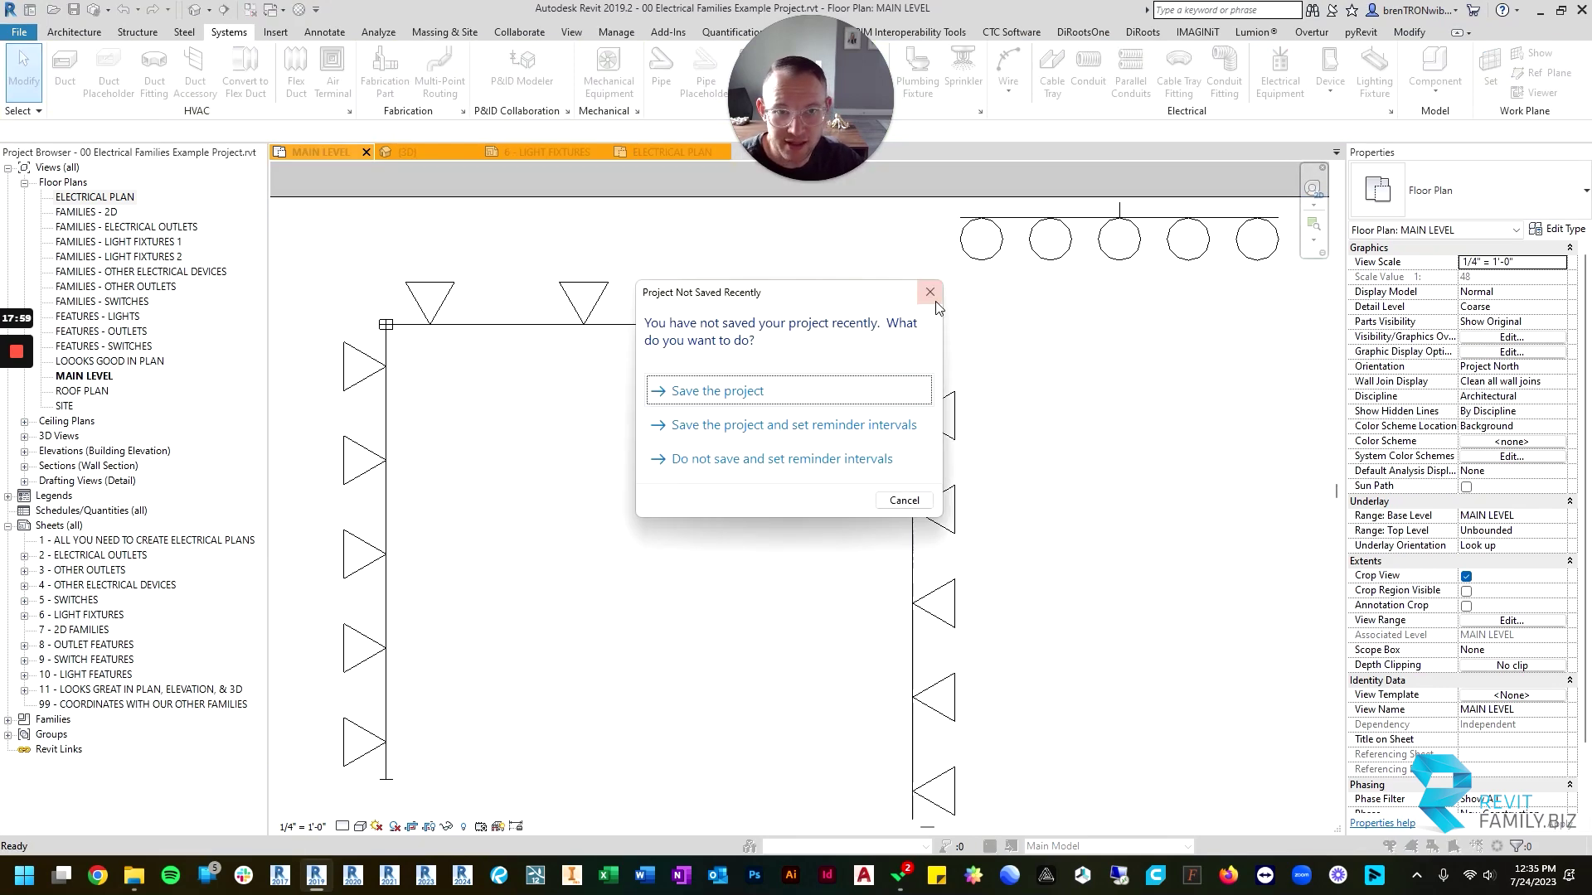
left_click(933, 294)
scroll(767, 329, "up", 3)
scroll(768, 335, "up", 1)
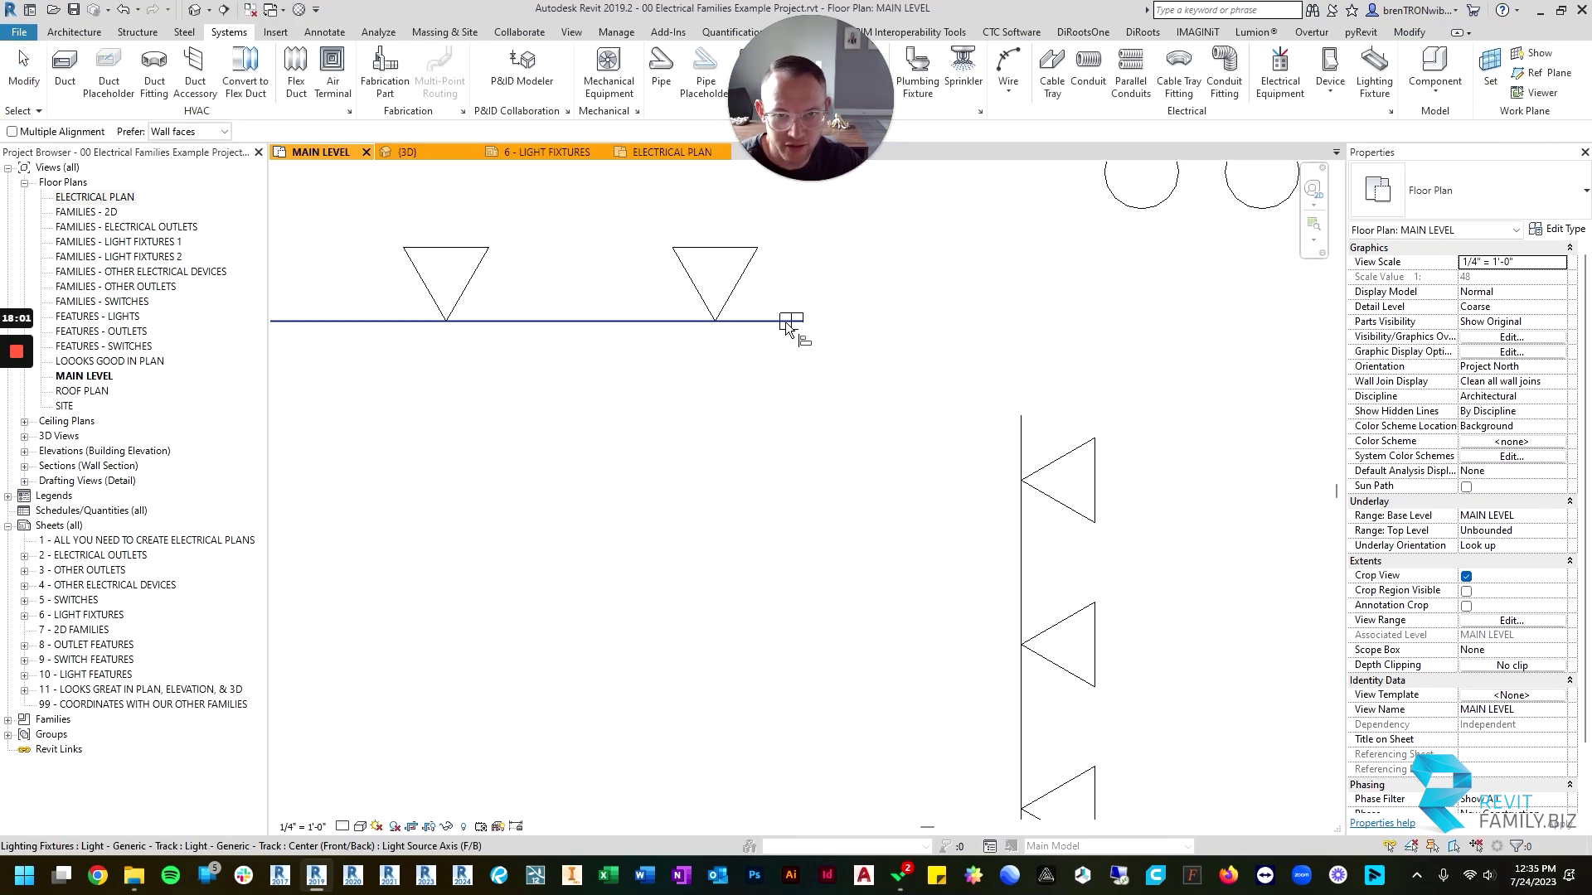
left_click(792, 339)
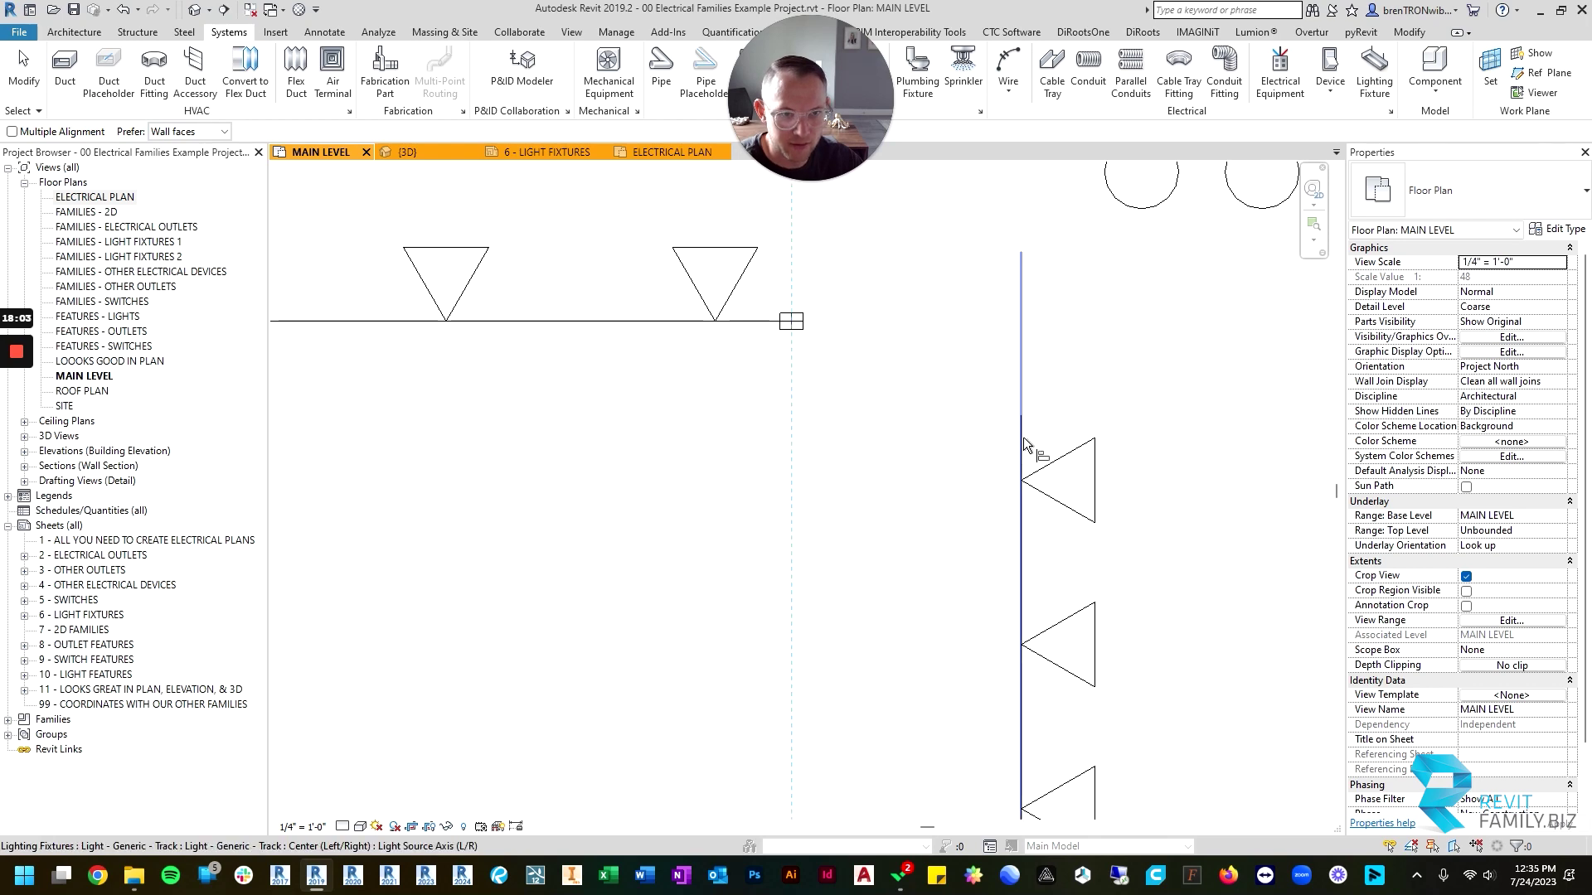
left_click(1023, 436)
scroll(786, 332, "up", 2)
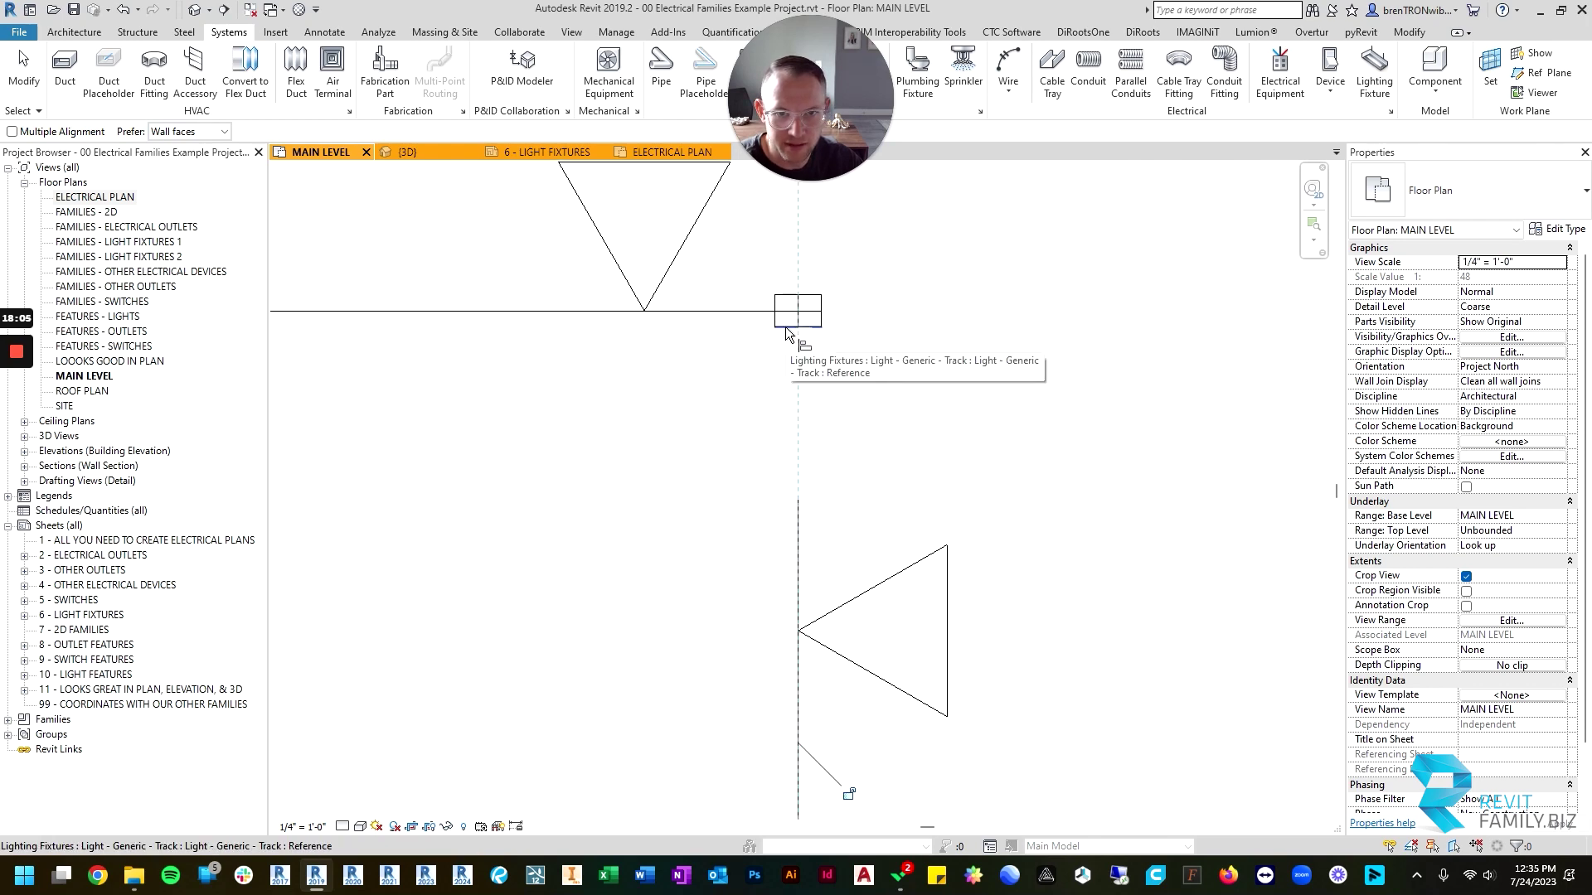
scroll(798, 501, "down", 3)
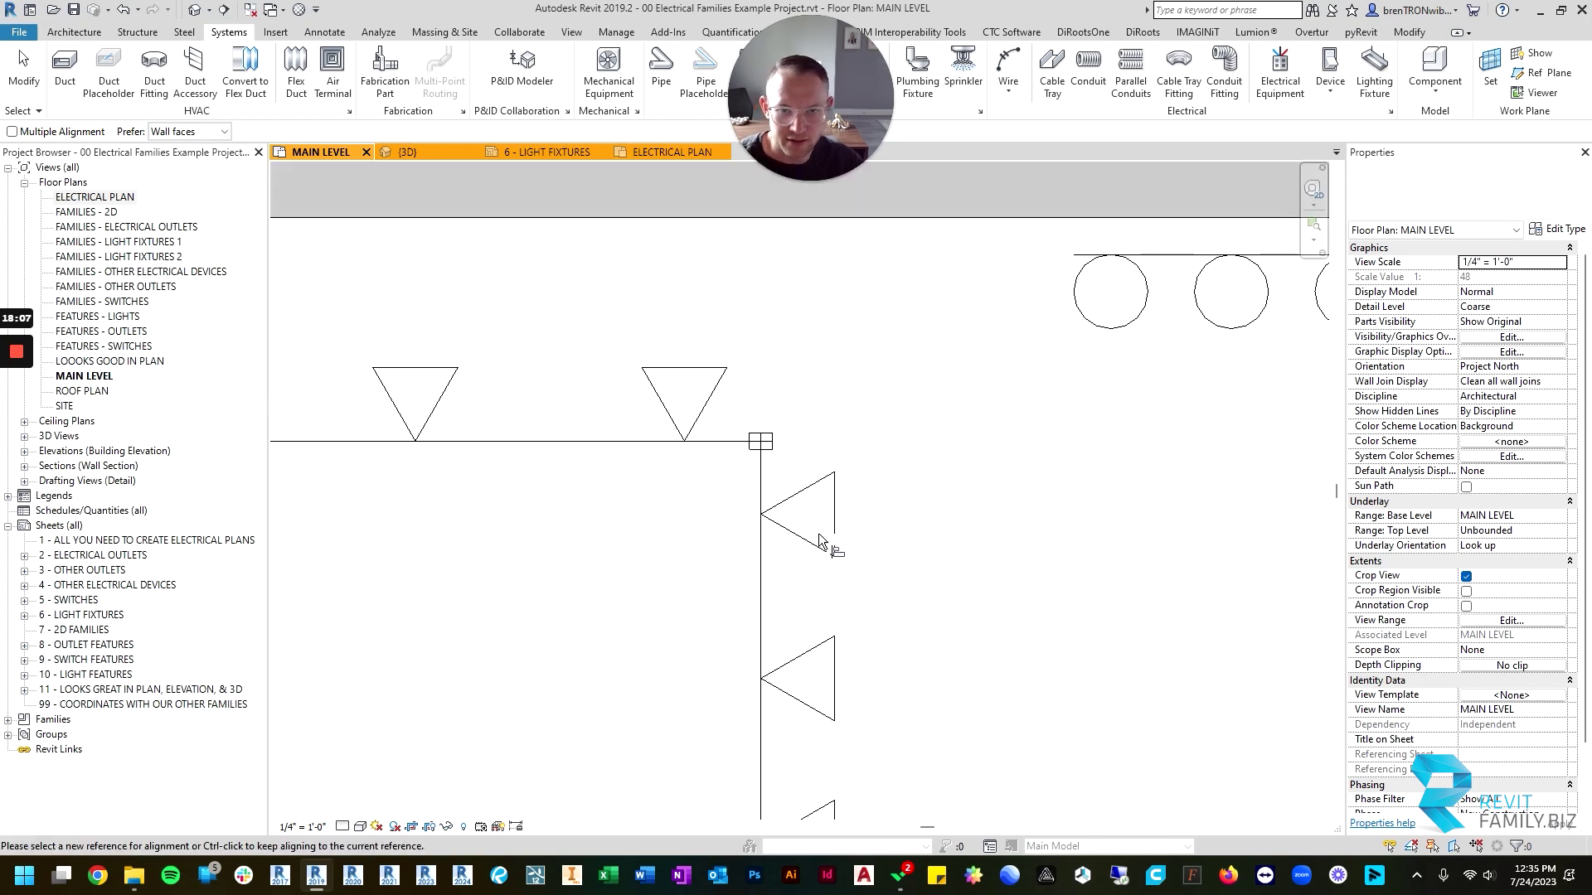
key("Escape")
key("Escape")
Return to the 3D view and set the realigned track's Length to 6' 0".
key("ctrl+Tab")
middle_click_drag(725, 577, 679, 555, "shift")
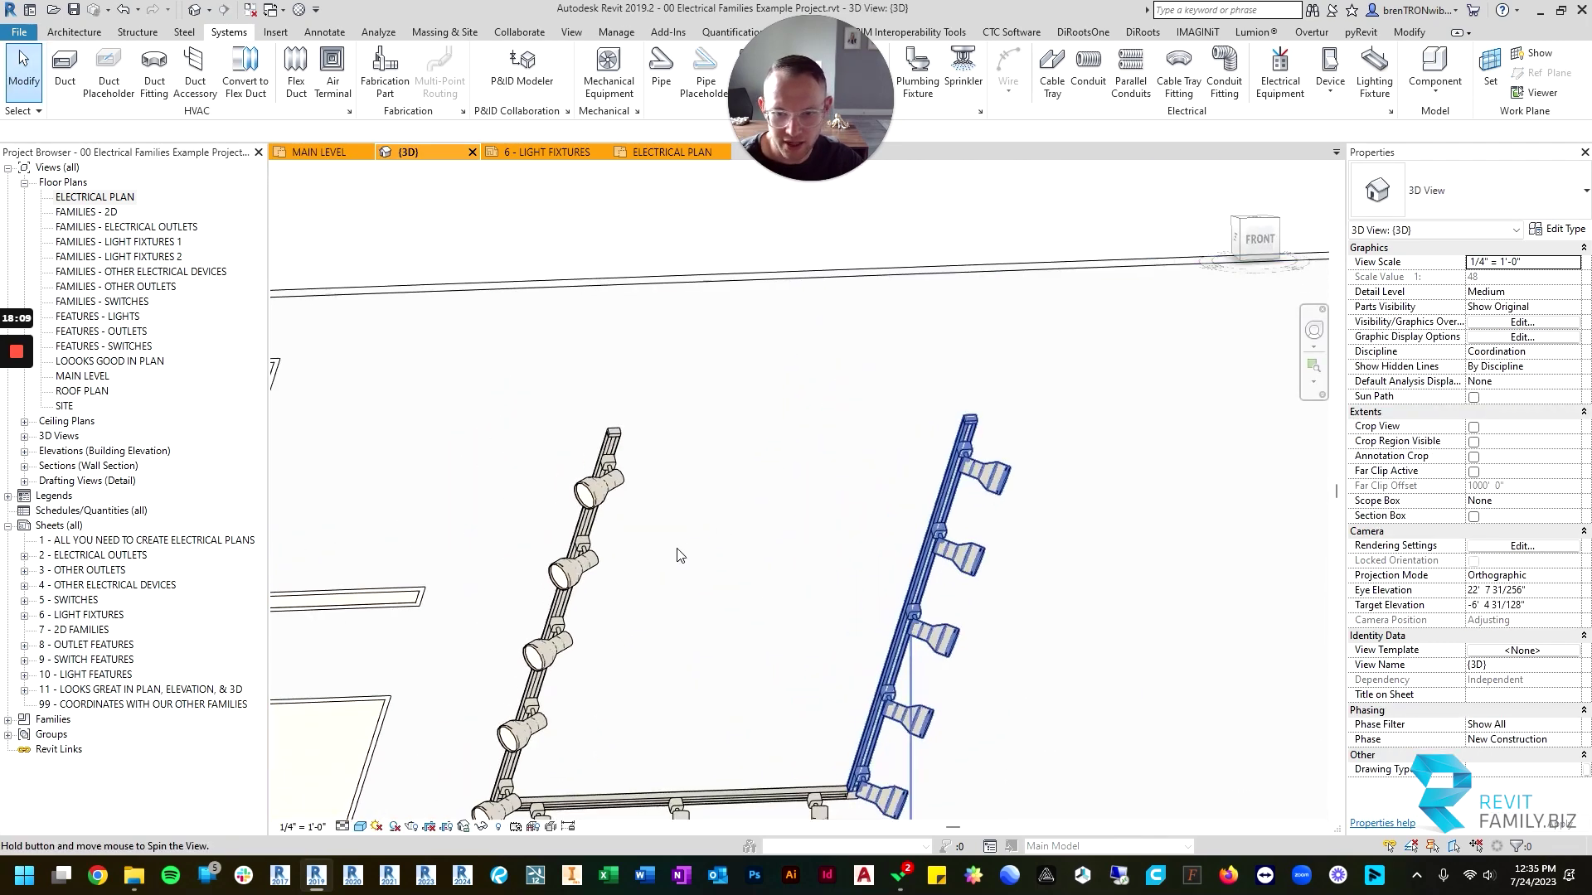
middle_click_drag(719, 684, 752, 378)
scroll(837, 466, "up", 1)
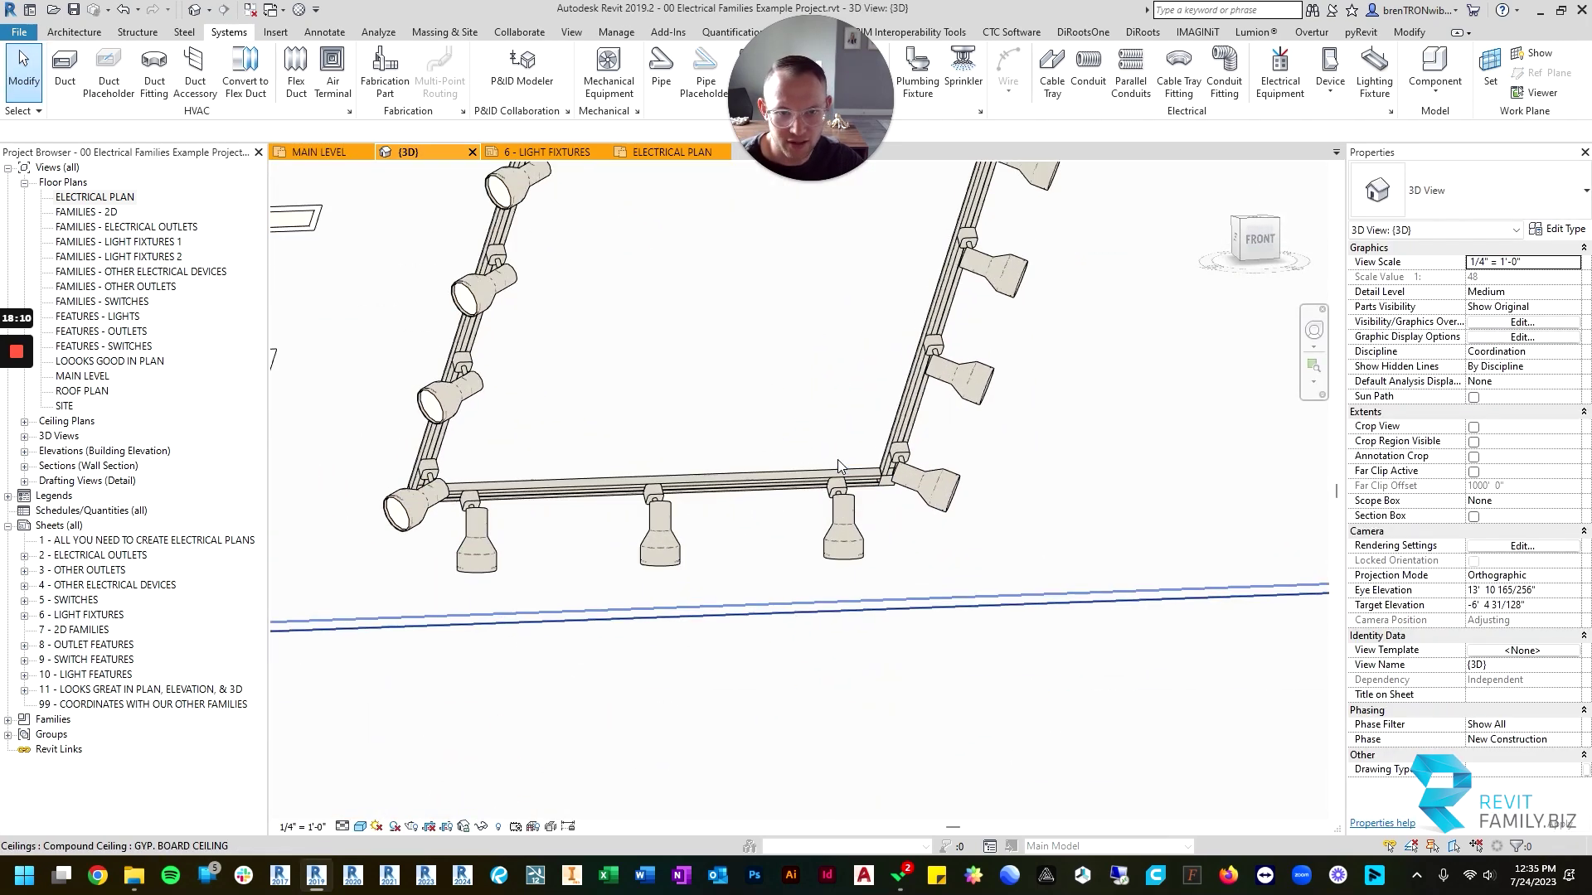
left_click(919, 389)
scroll(919, 389, "down", 3)
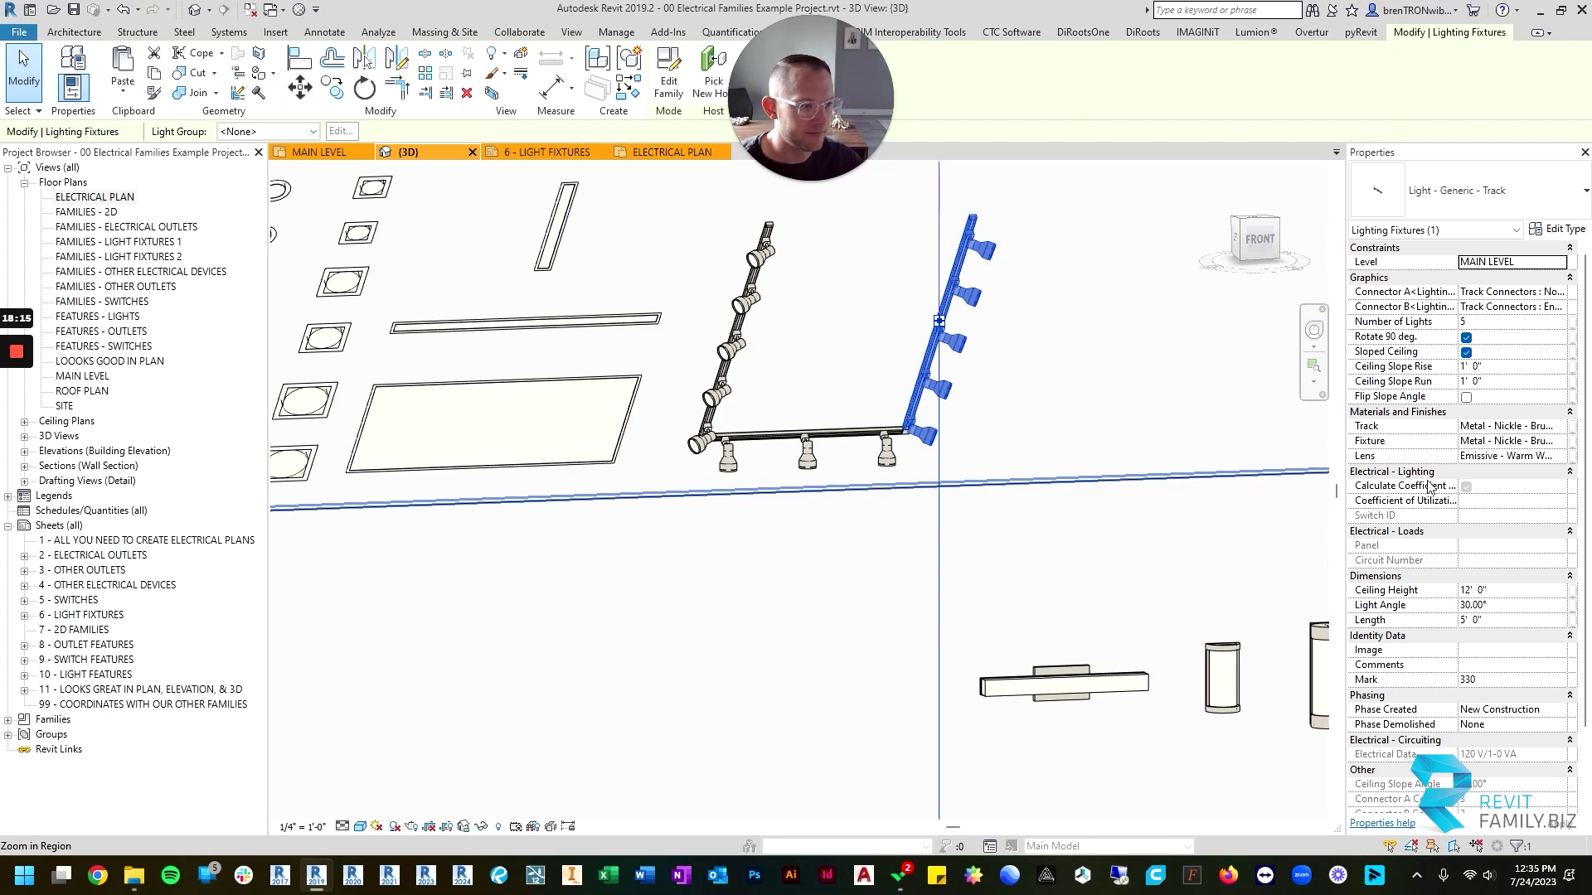
left_click(1504, 621)
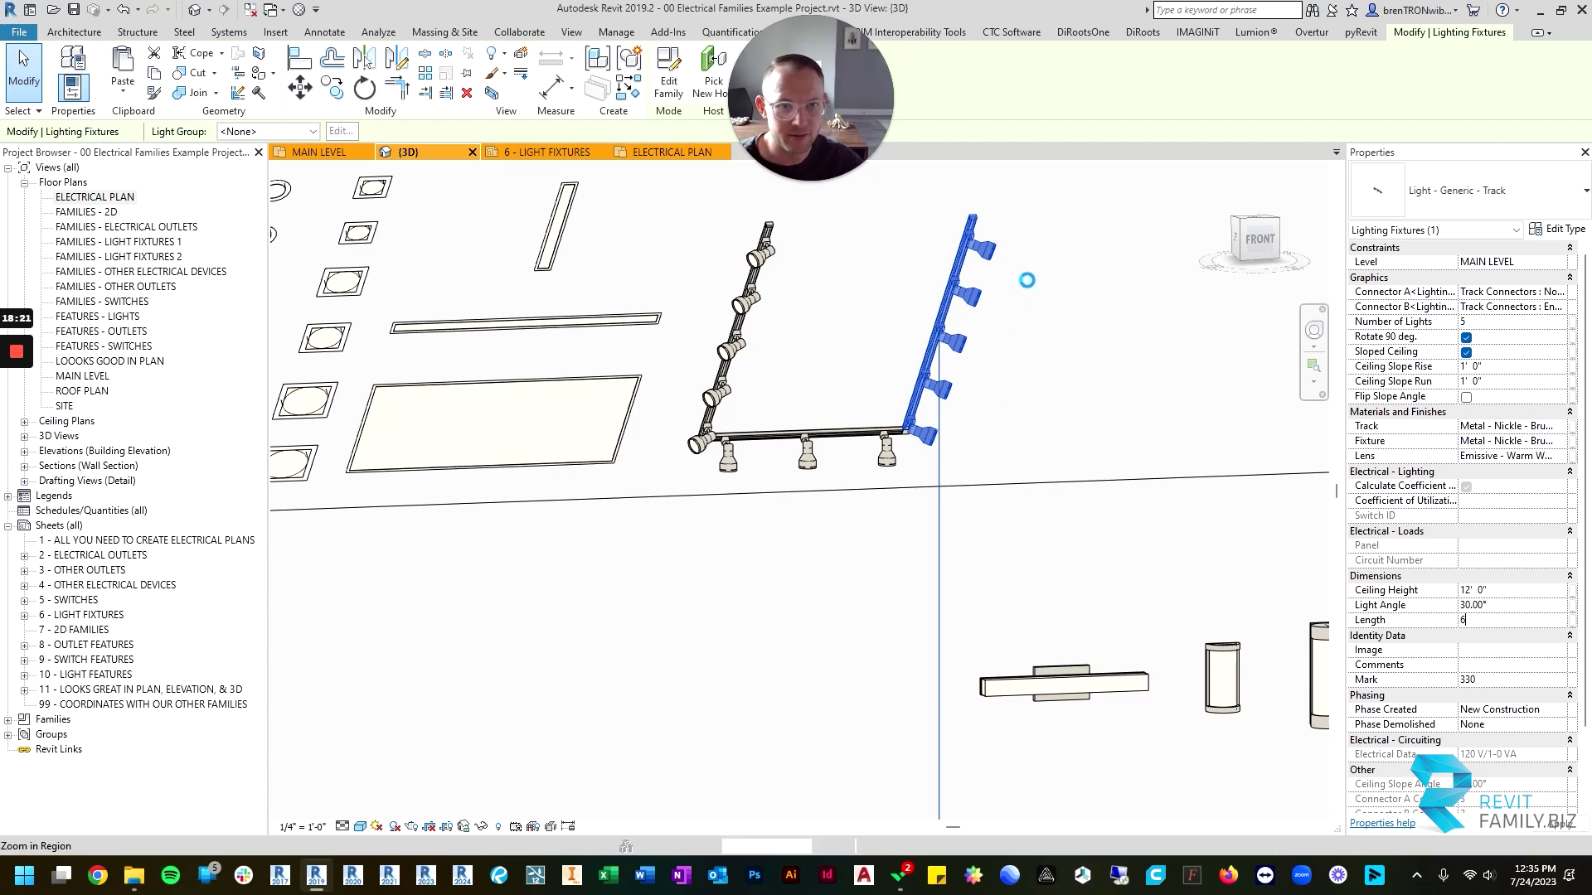
Set the Number of Lights on the 6' 0" track to 8.
middle_click_drag(1051, 325, 1094, 419)
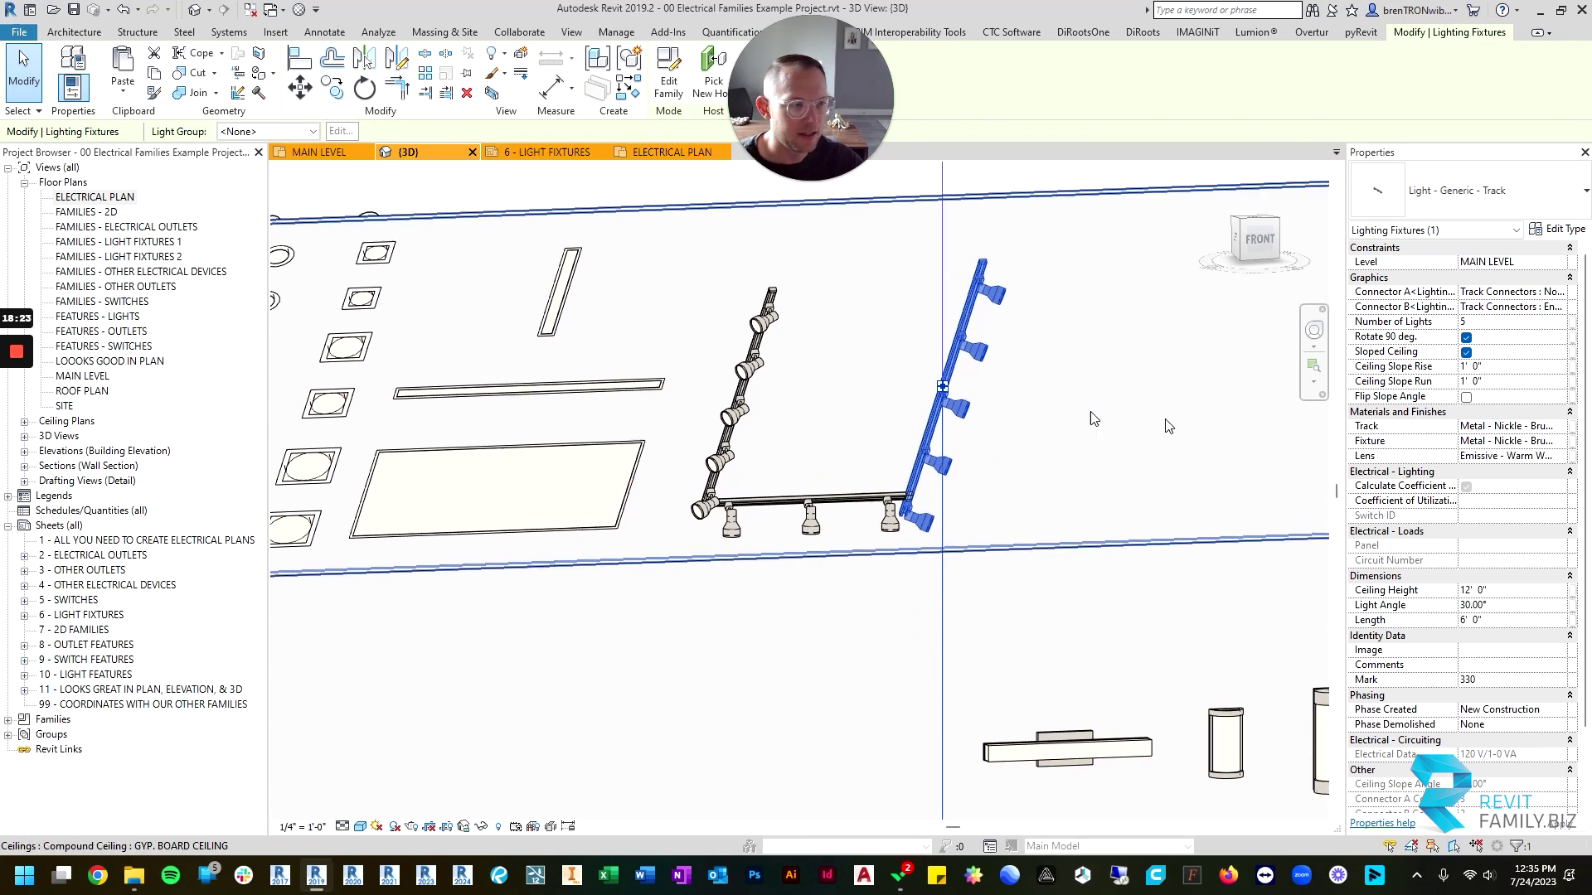
left_click(1492, 323)
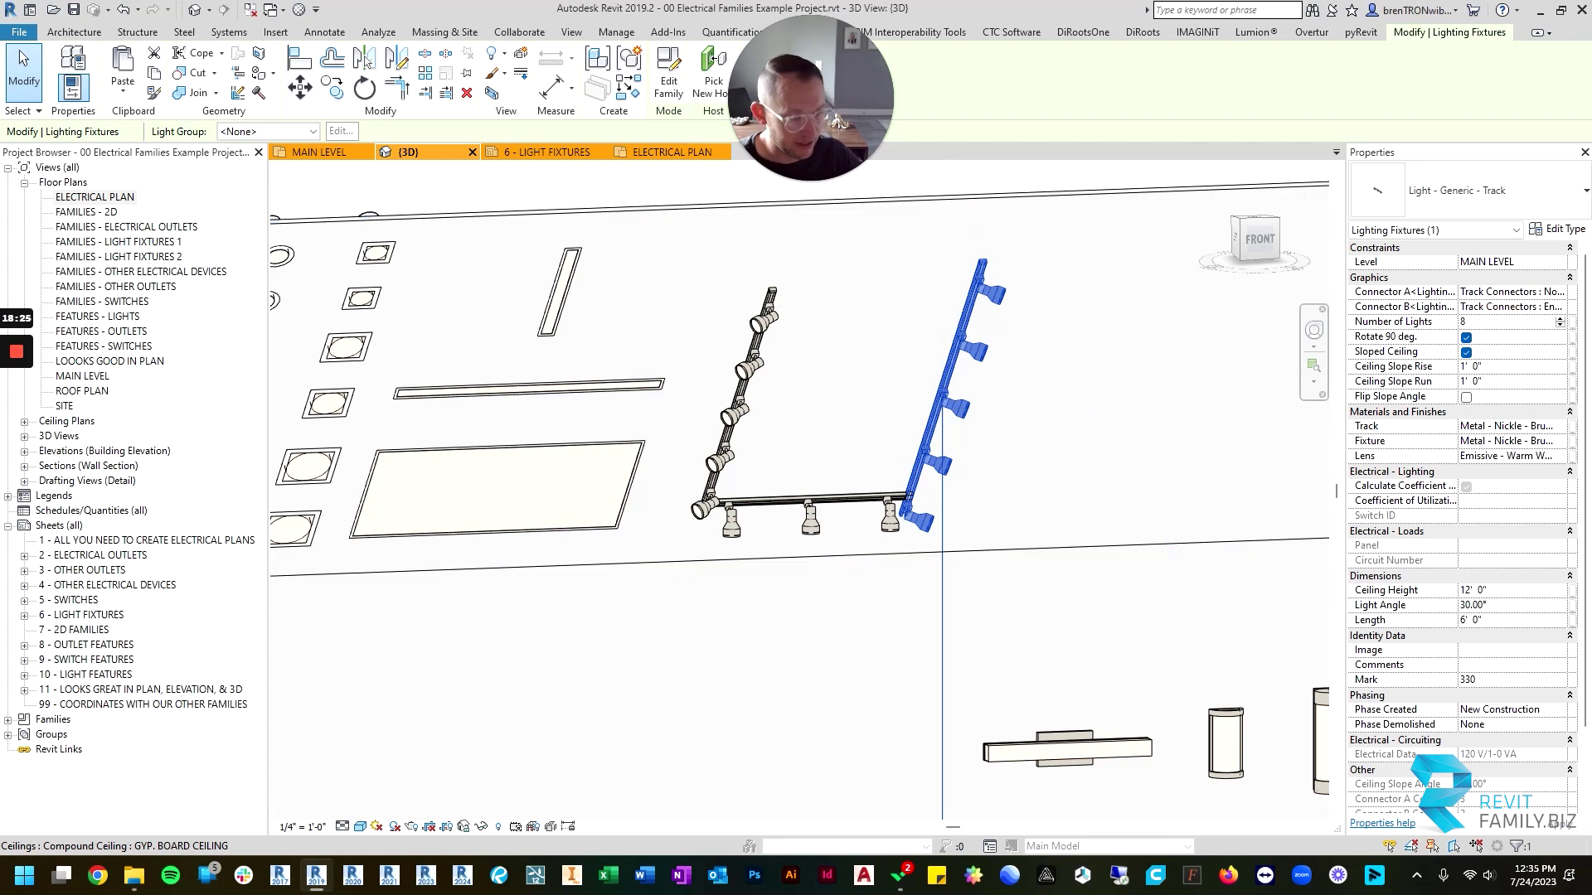
left_click(1020, 358)
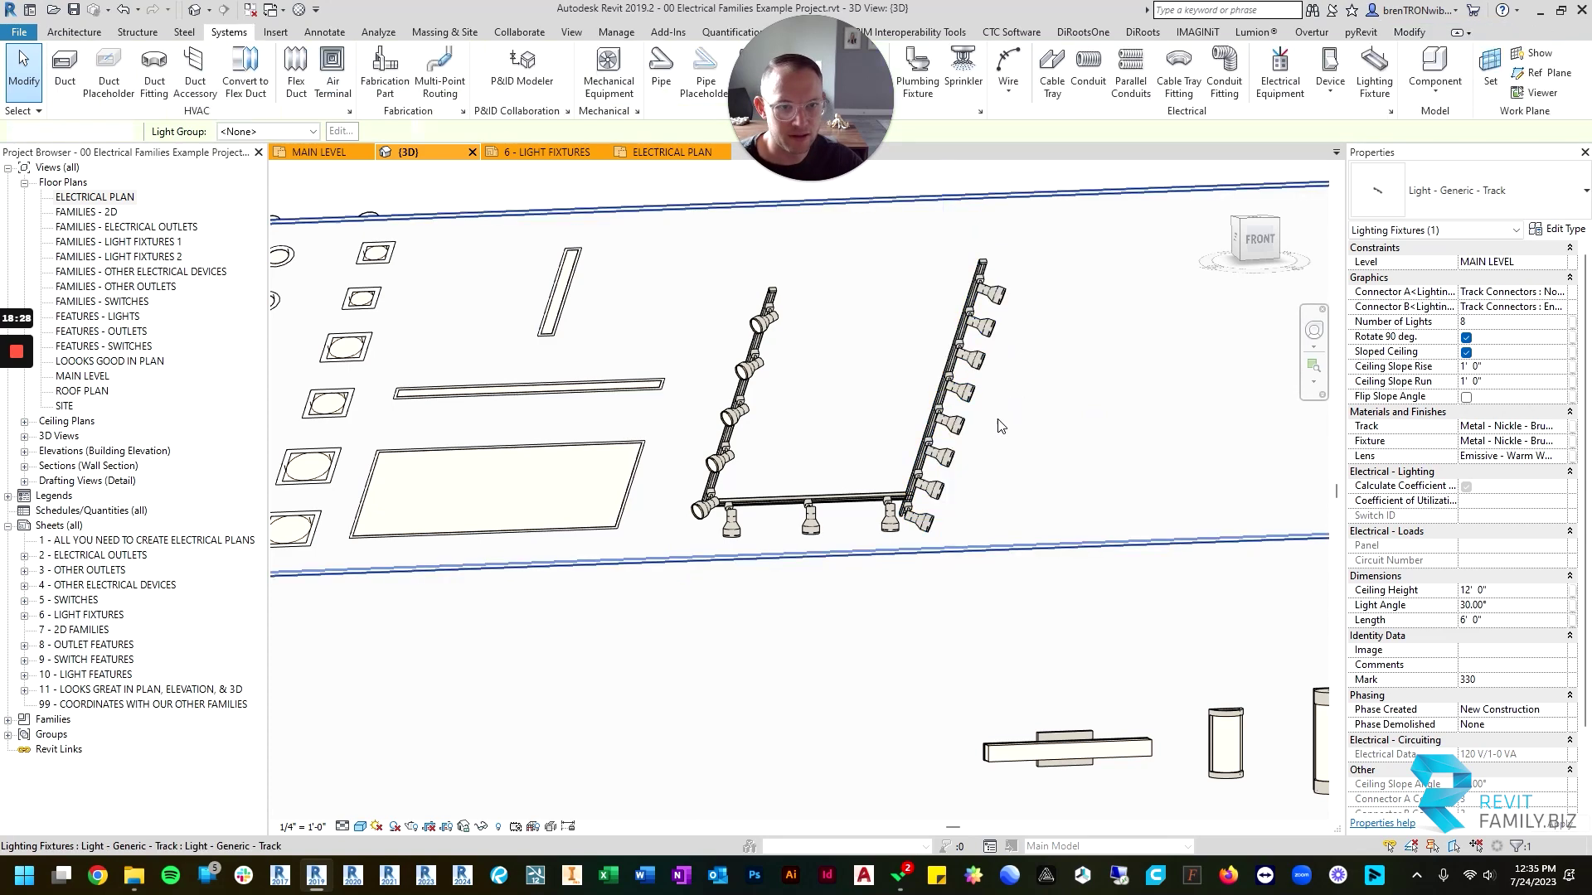
Turn off Rotate 90 deg. for the eight-light track.
left_click(984, 272)
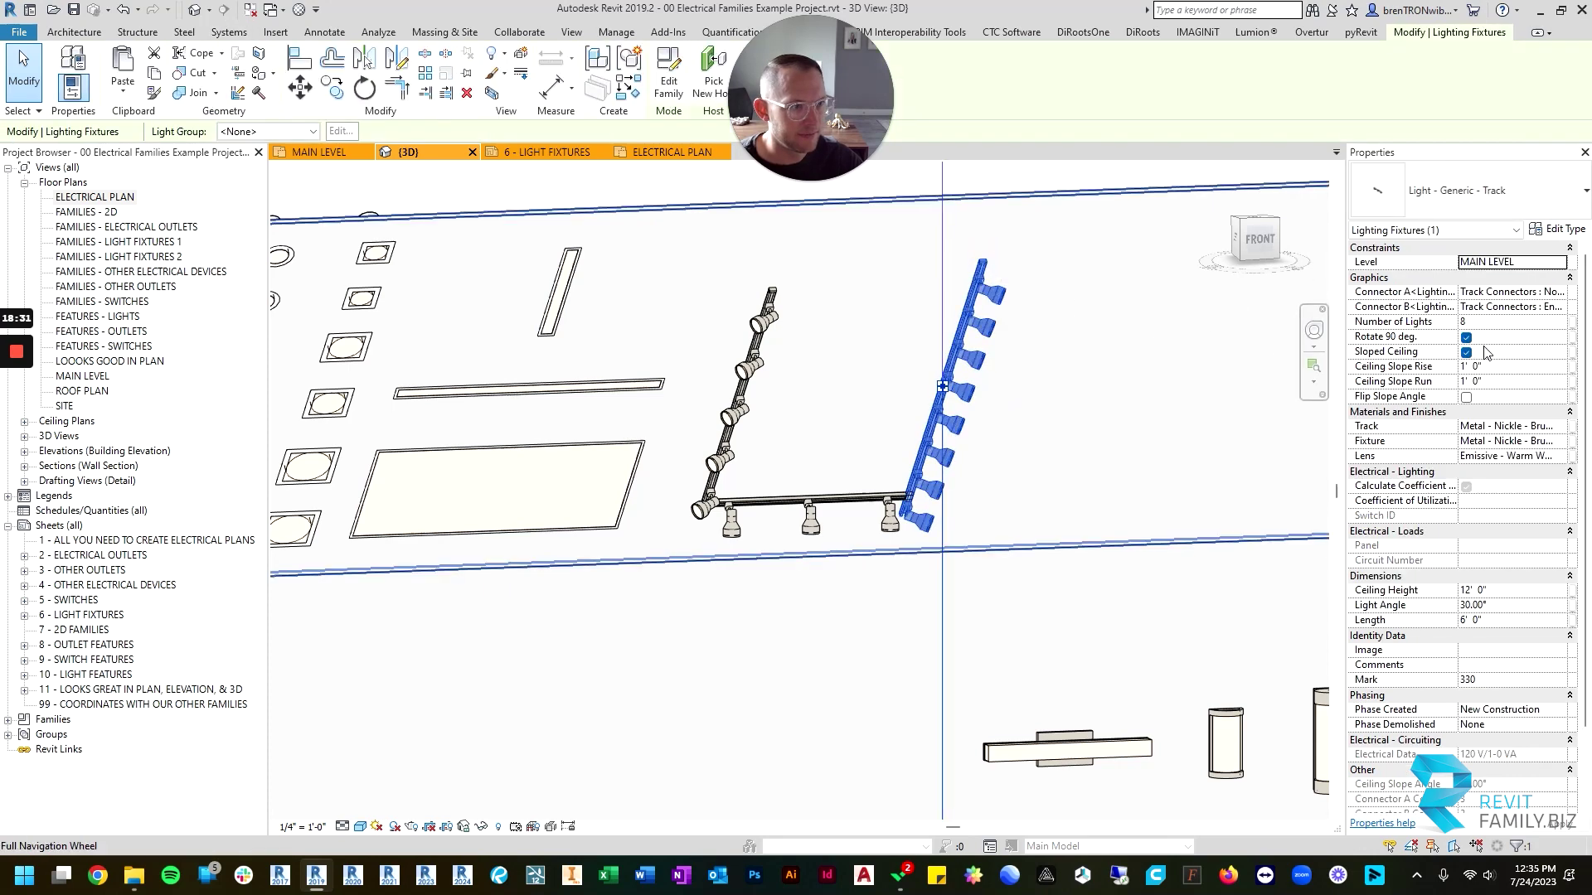
left_click(1465, 339)
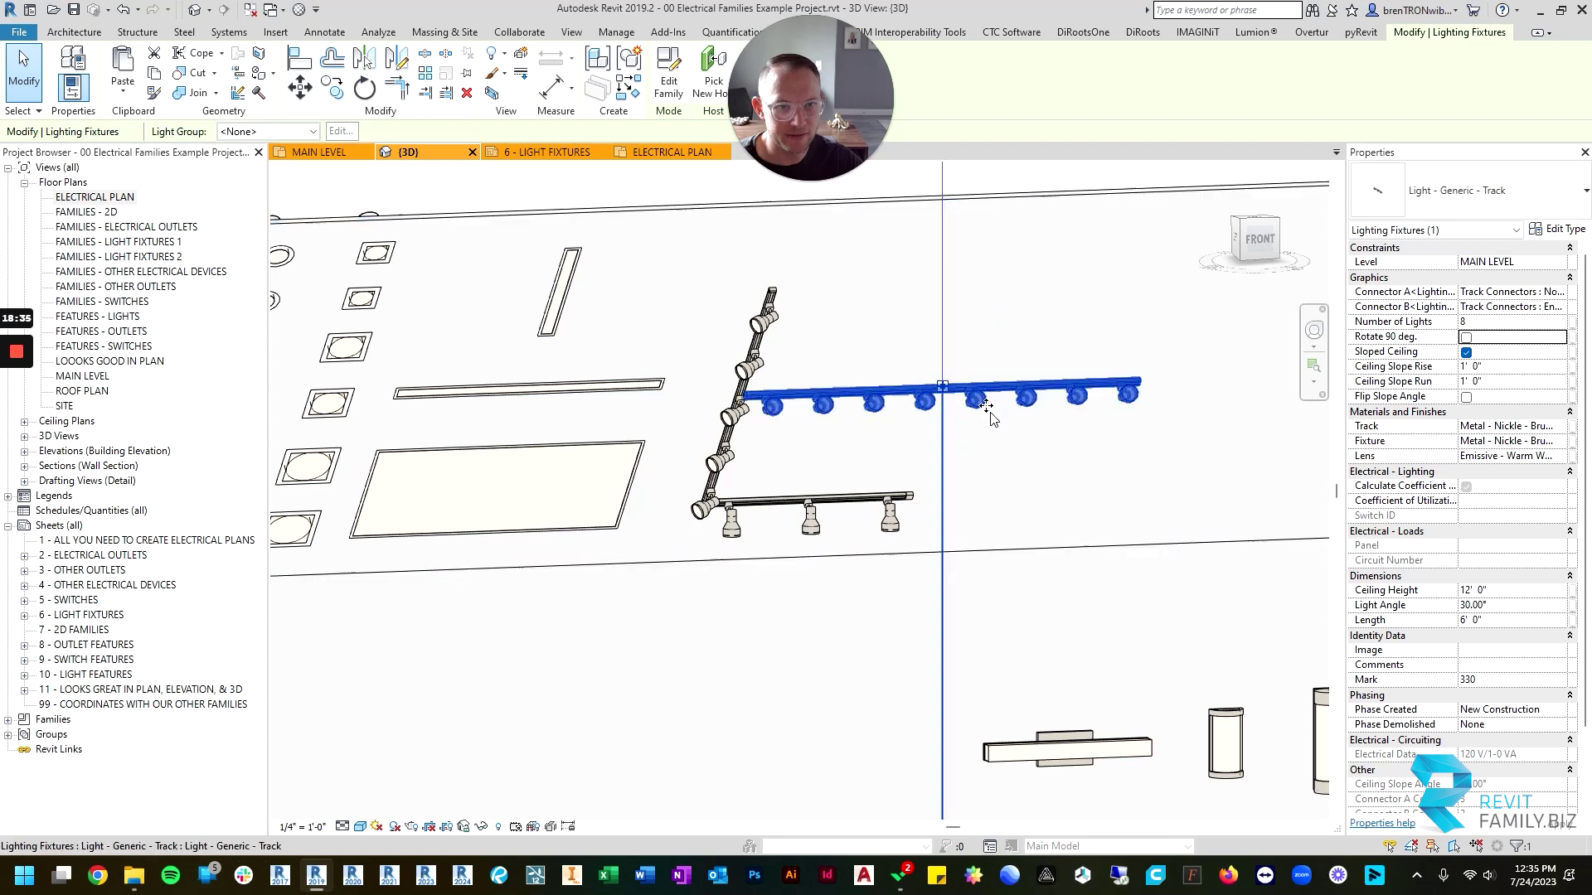
key("Escape")
left_click(1069, 395)
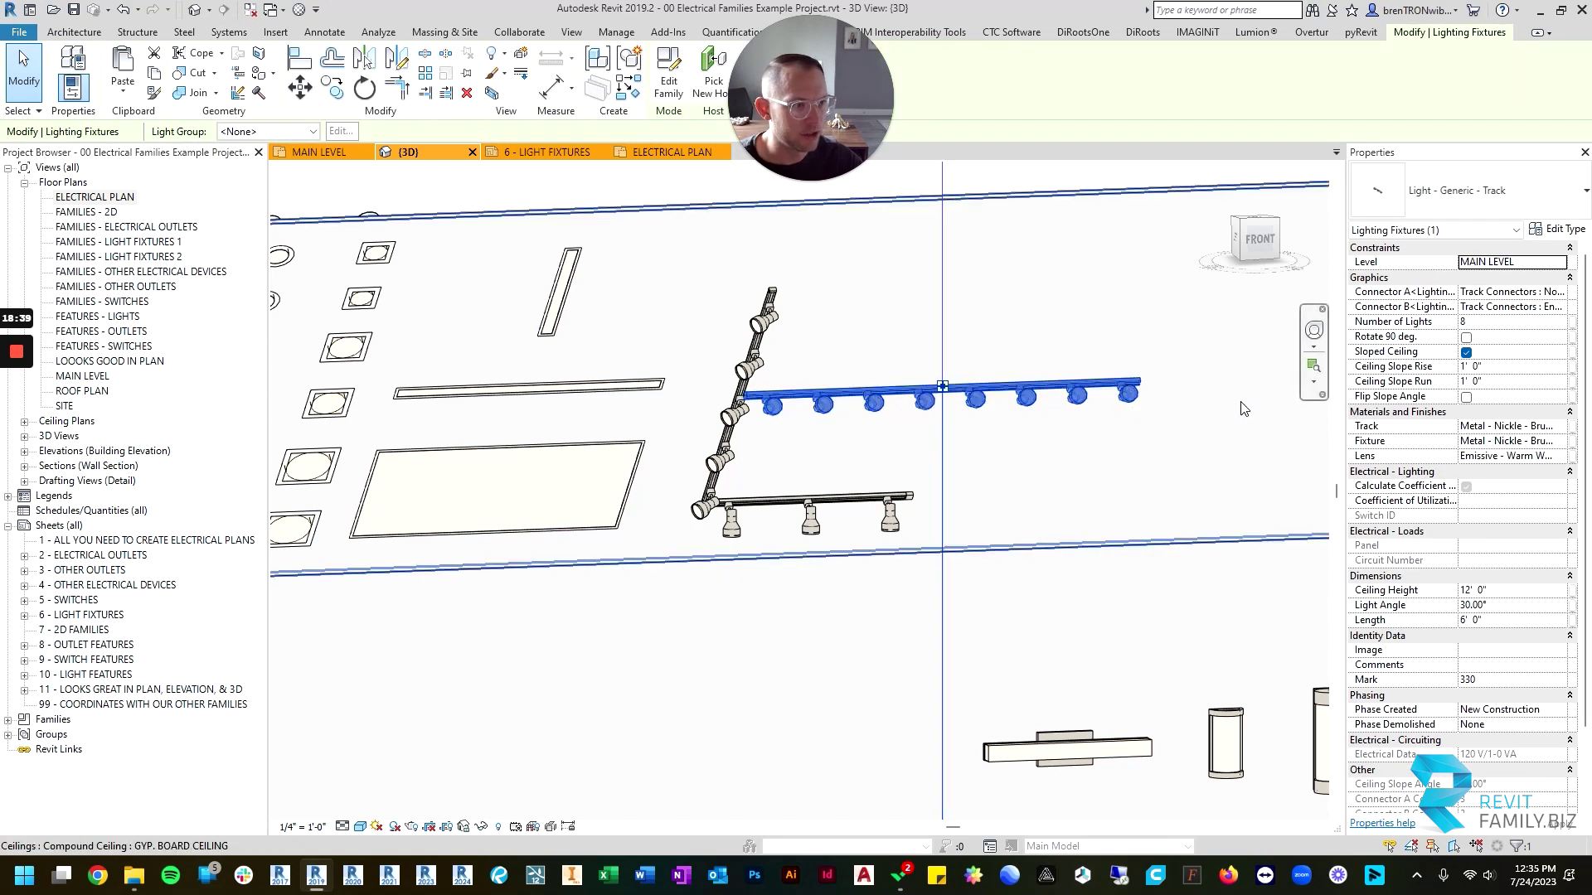
Set the Light Angle of the 3' 0" three-light track to 45° and inspect its lamp heads.
left_click(817, 513)
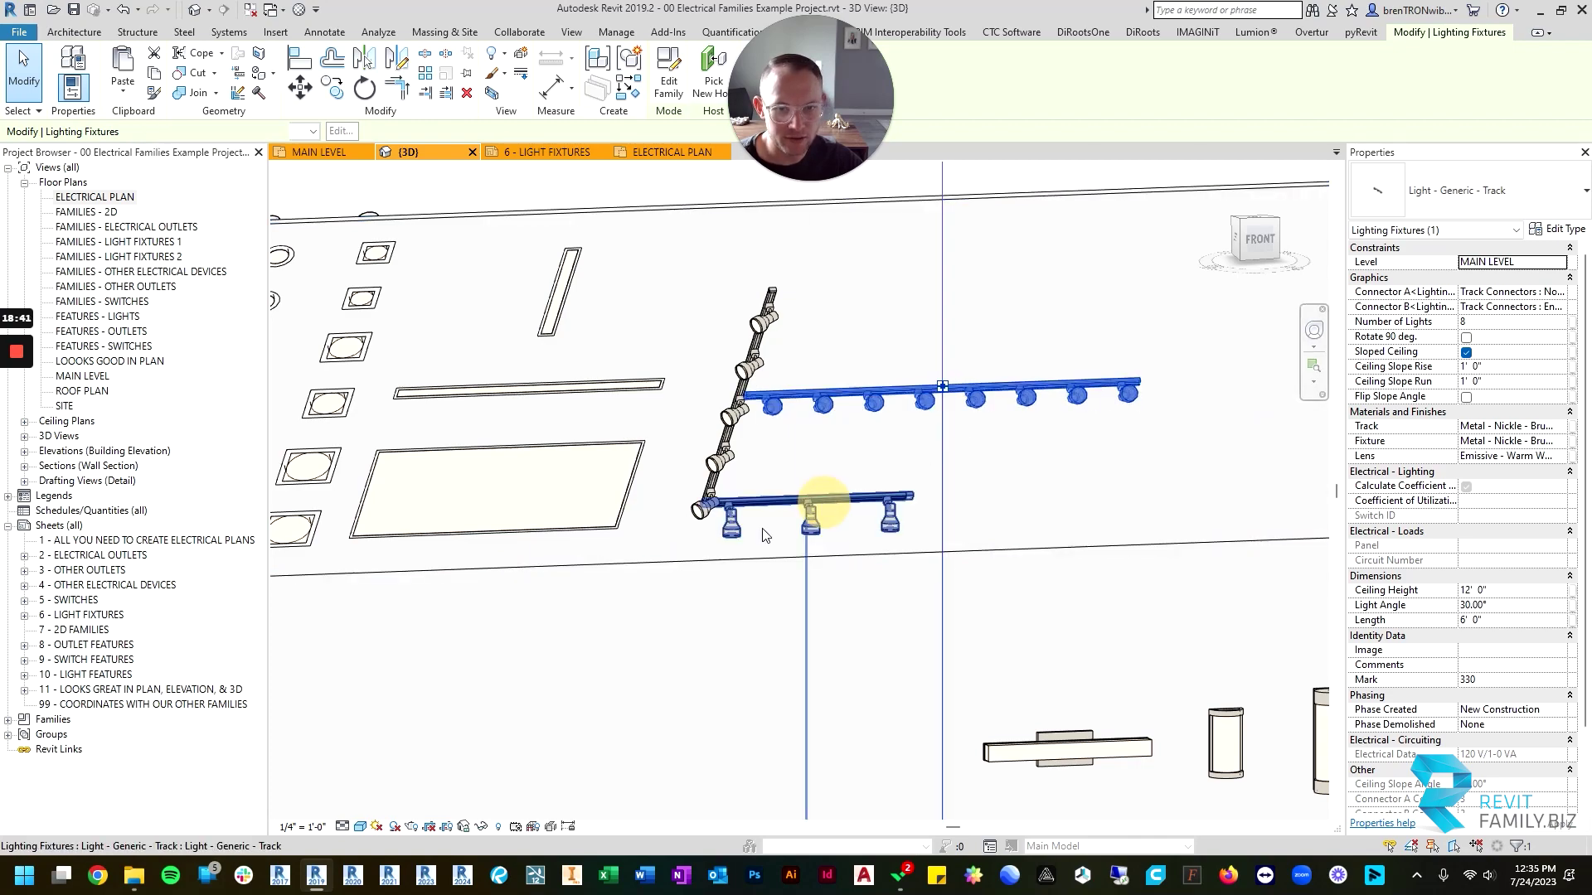
scroll(738, 535, "up", 3)
scroll(756, 554, "up", 1)
scroll(990, 446, "down", 3)
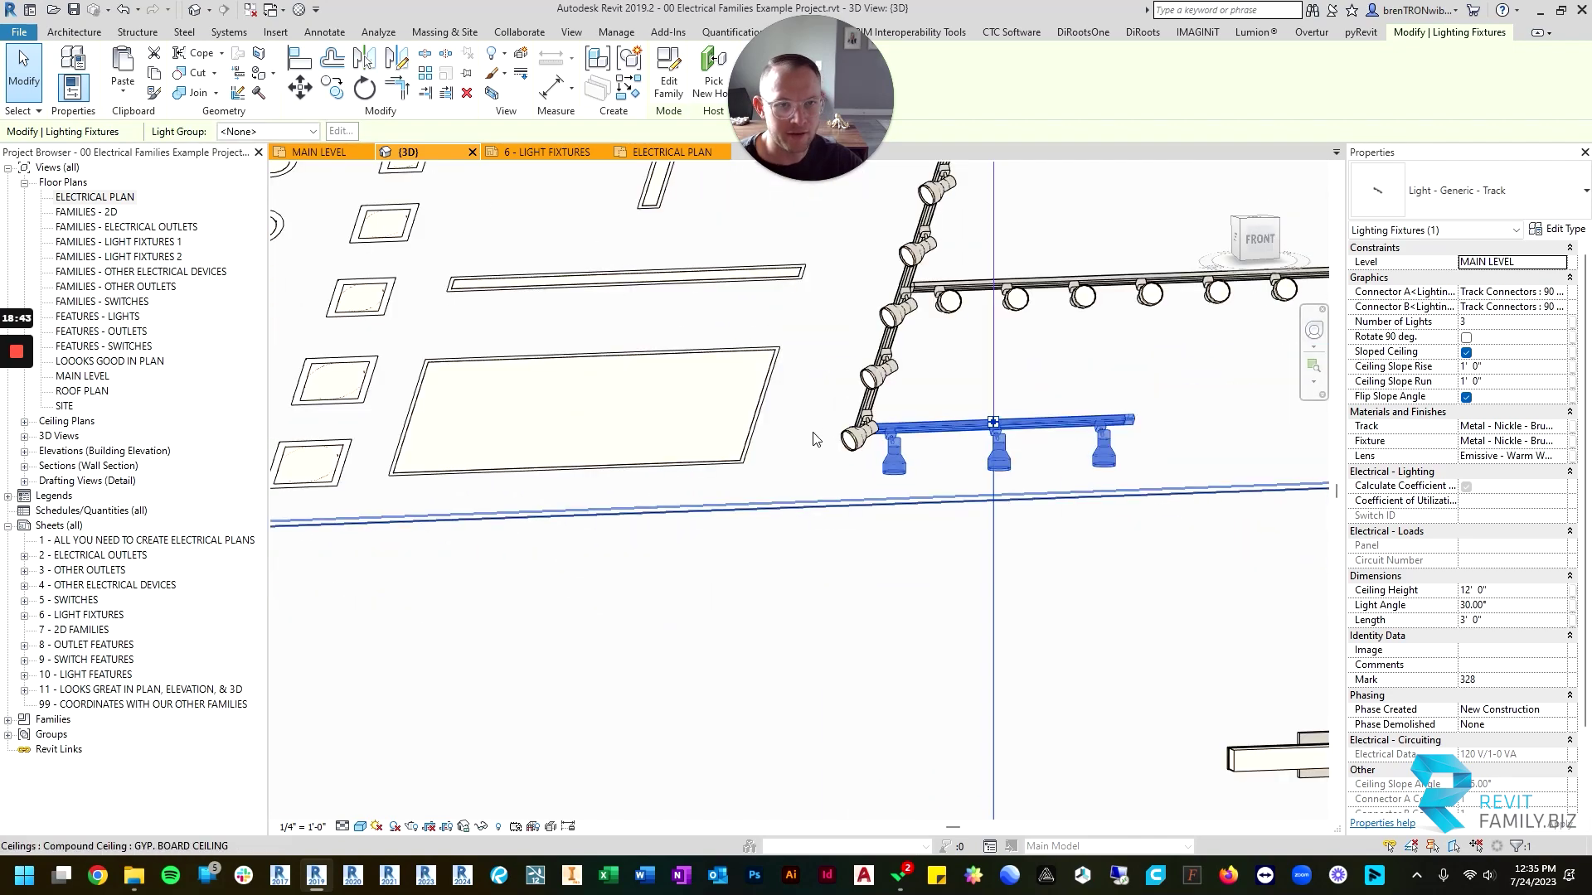
middle_click_drag(990, 446, 1040, 362, "shift")
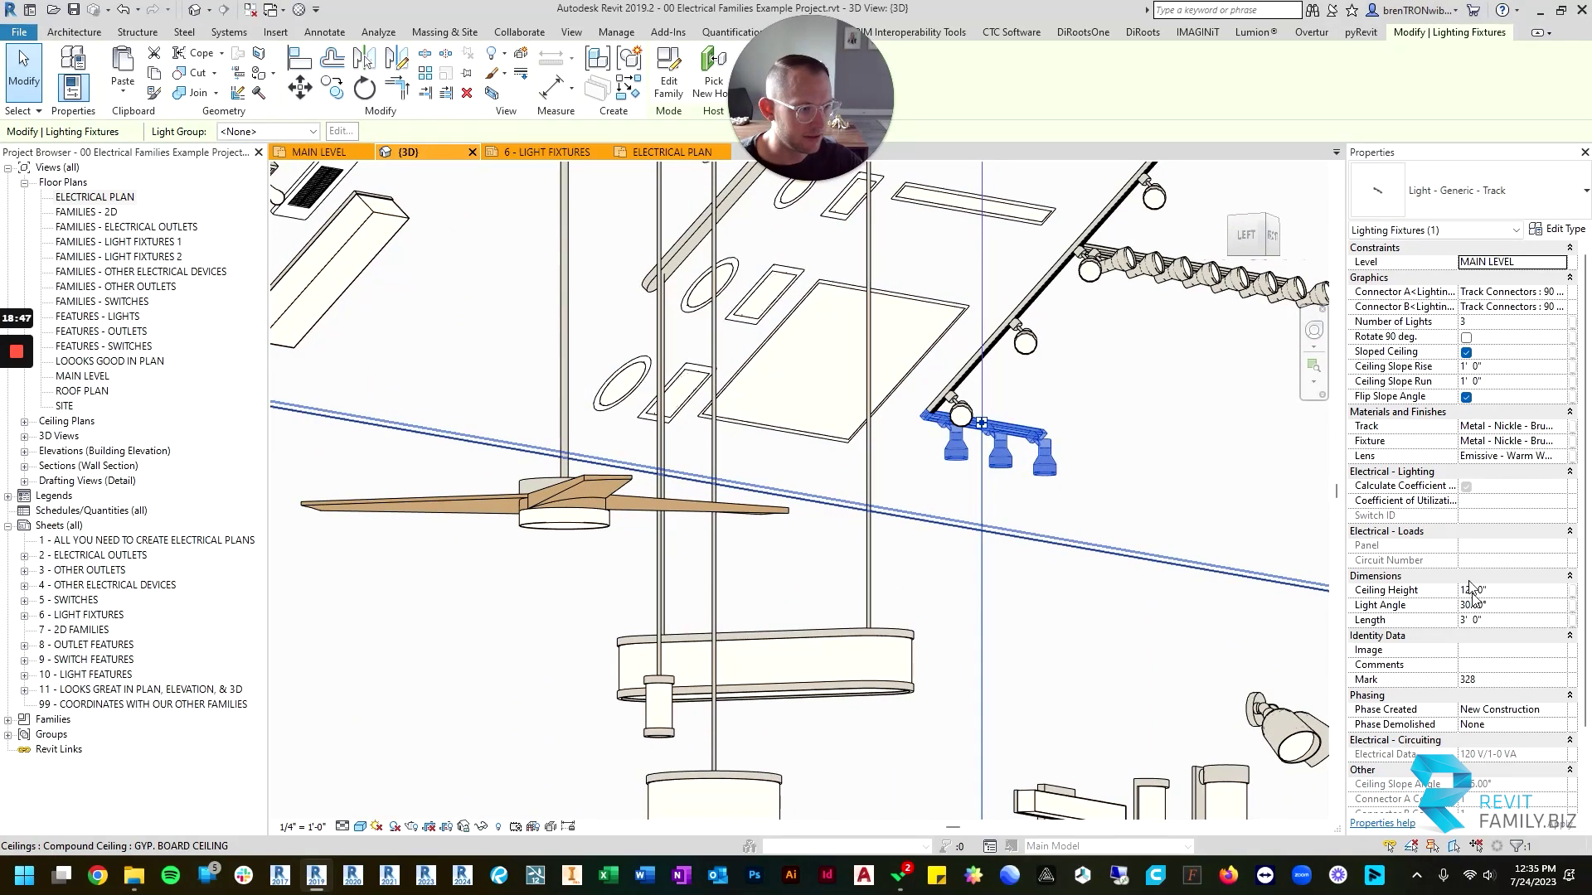
left_click(1501, 609)
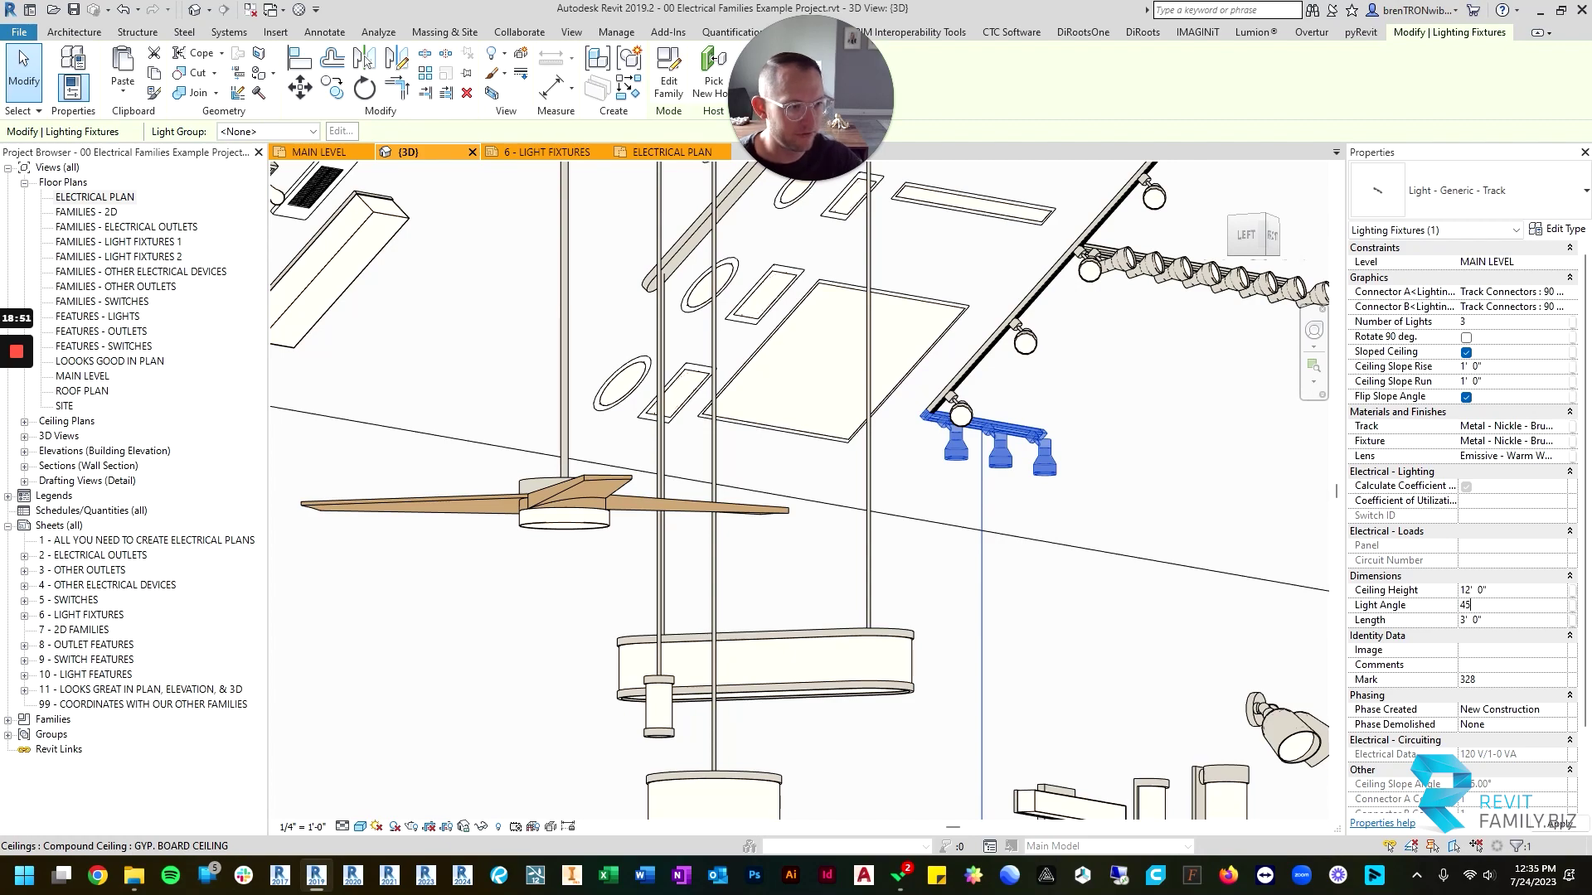
scroll(935, 475, "up", 3)
key("Escape")
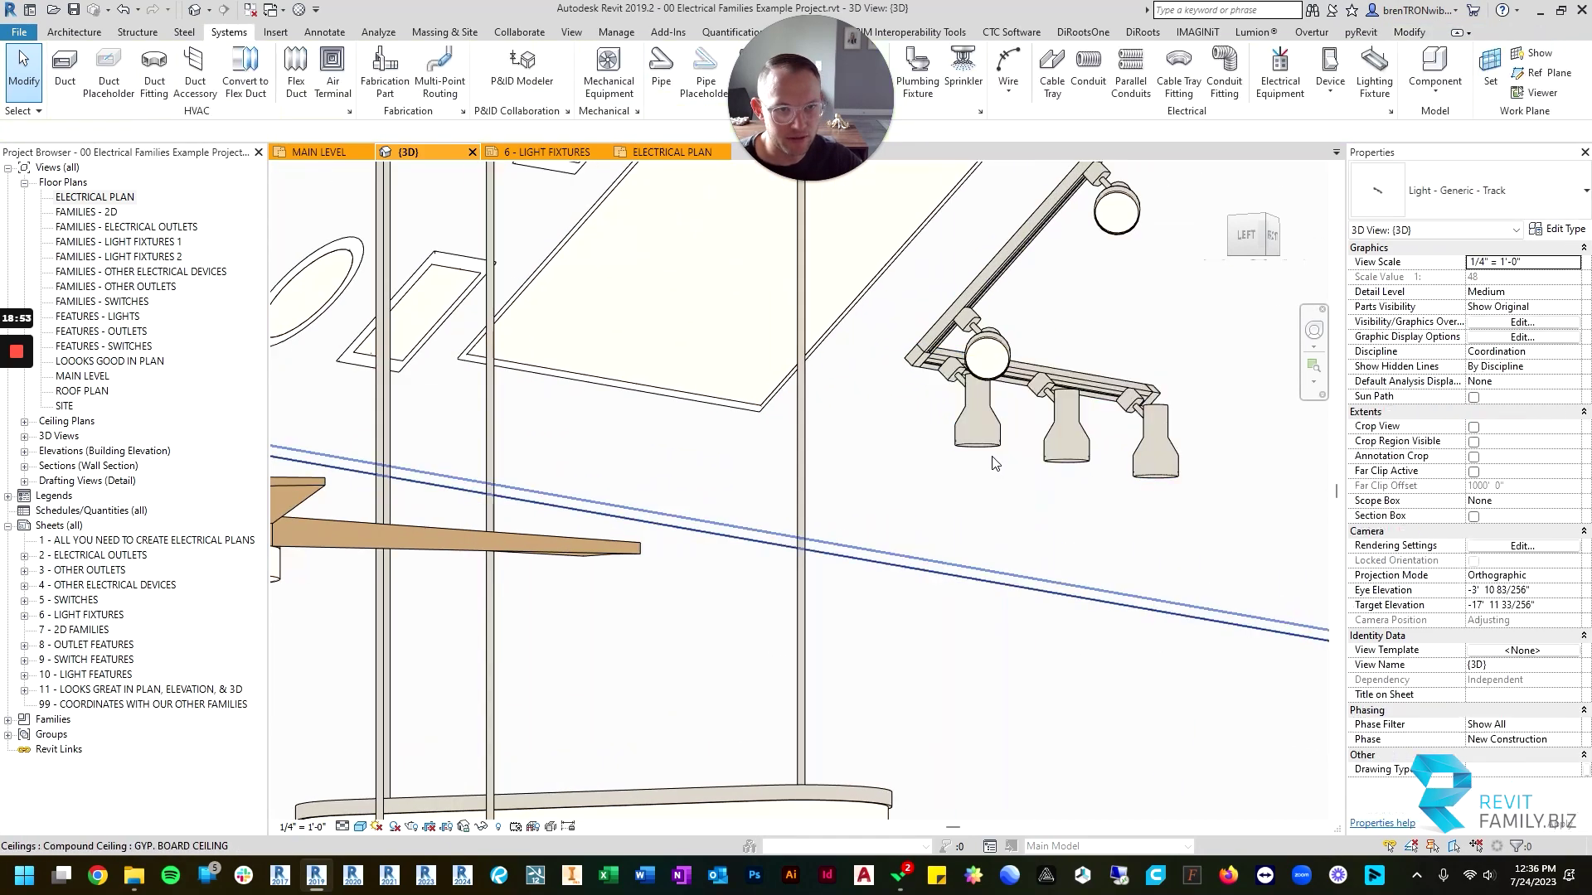
scroll(995, 463, "down", 2)
left_click(1000, 445)
middle_click_drag(1000, 447, 923, 557, "shift")
key("Escape")
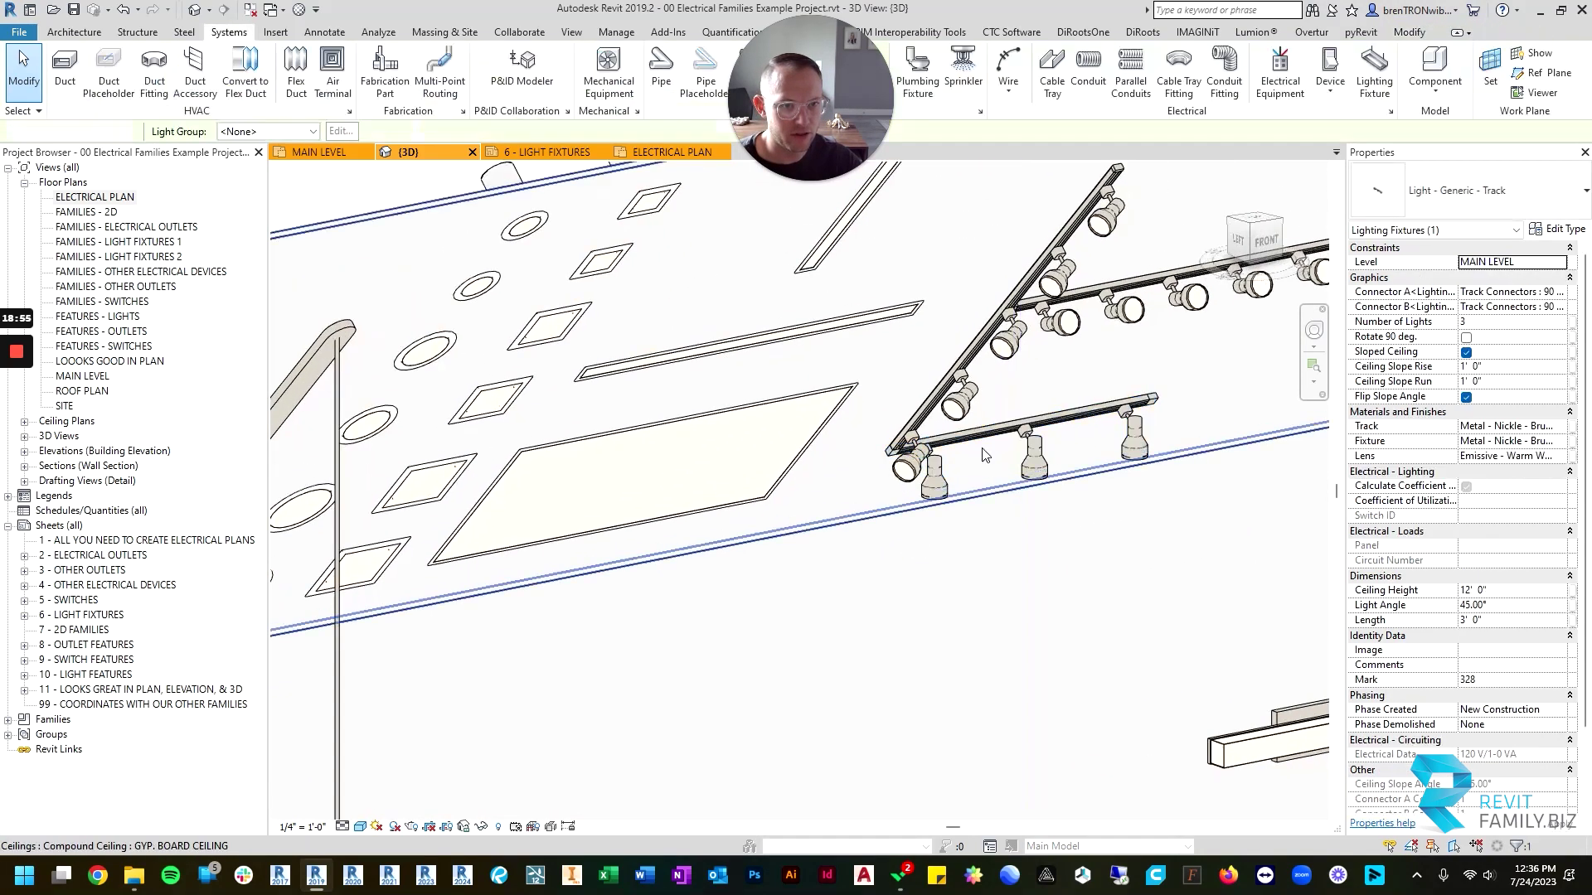
Set the Number of Lights on the 3' 0" track to 4 and inspect the fixture.
left_click(1019, 421)
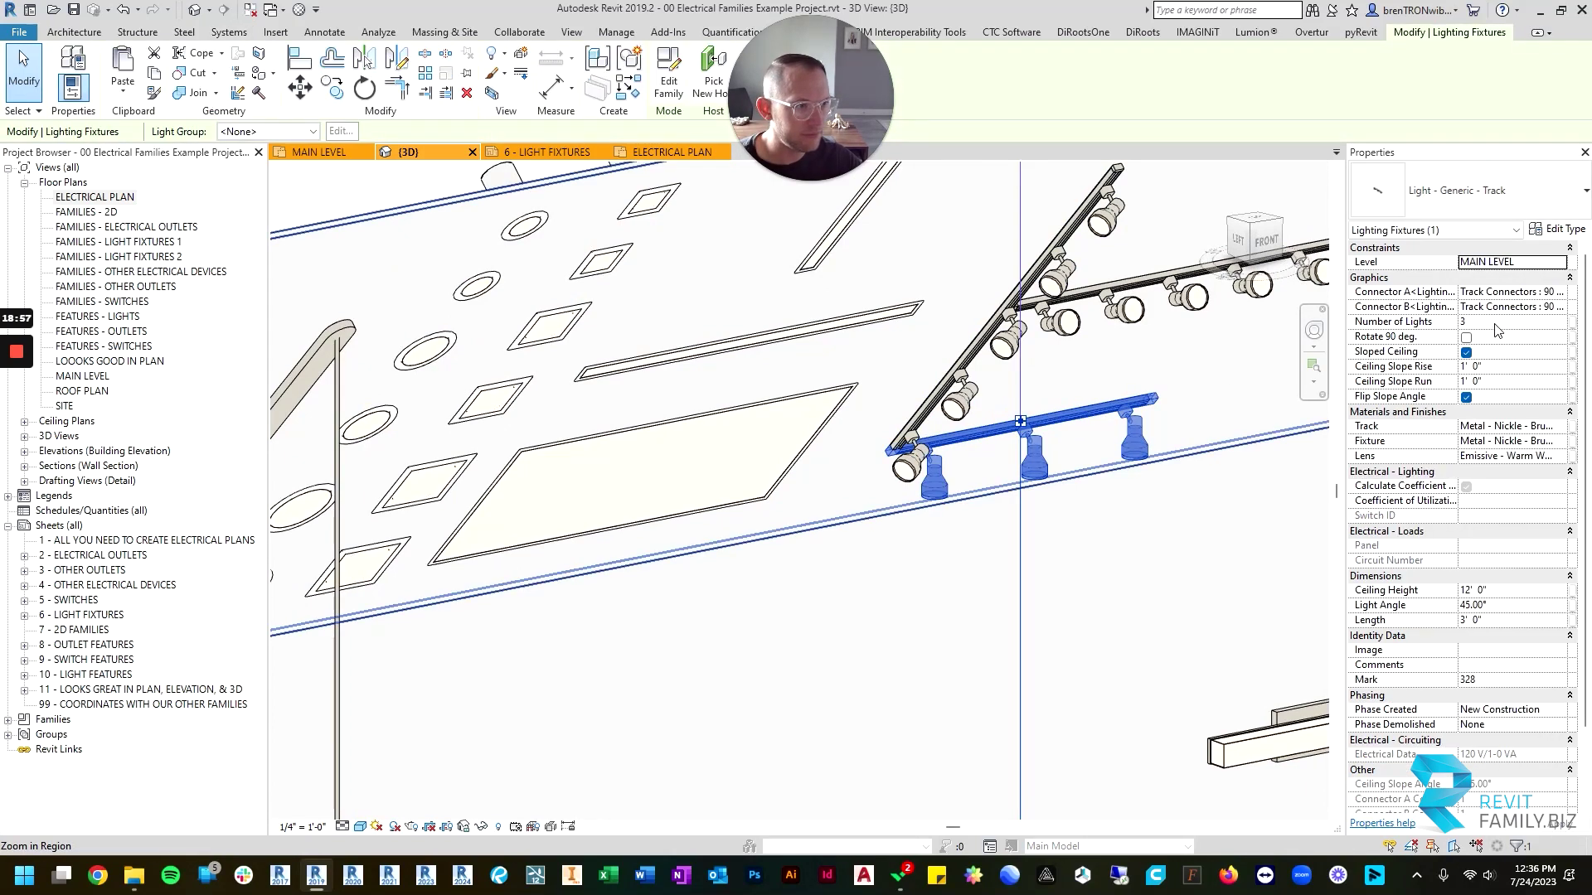
left_click(1508, 322)
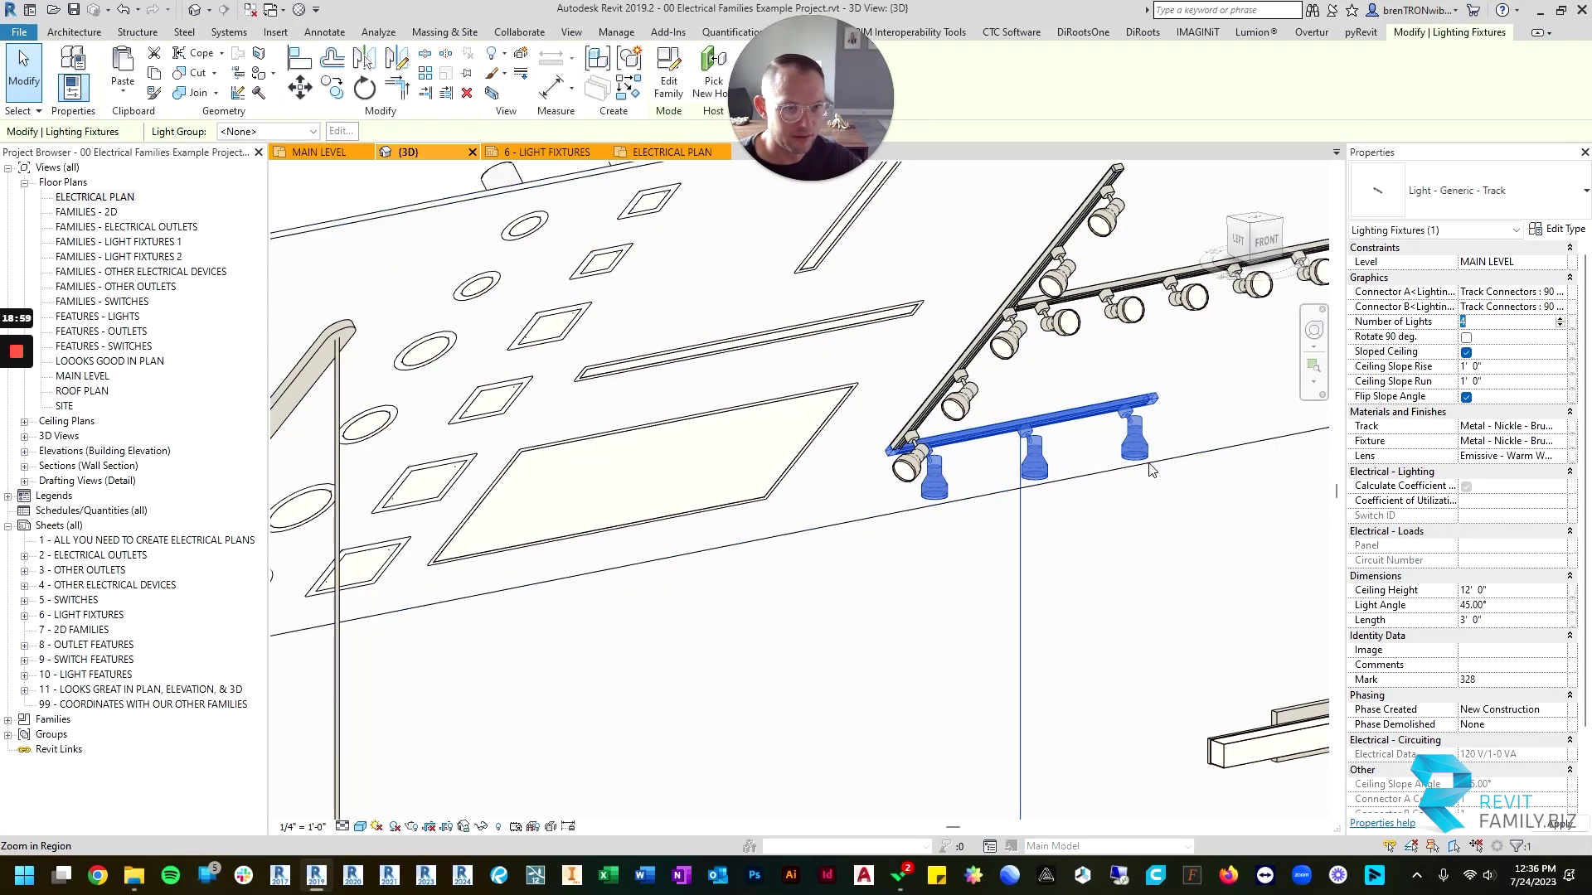
middle_click_drag(896, 668, 885, 600, "shift")
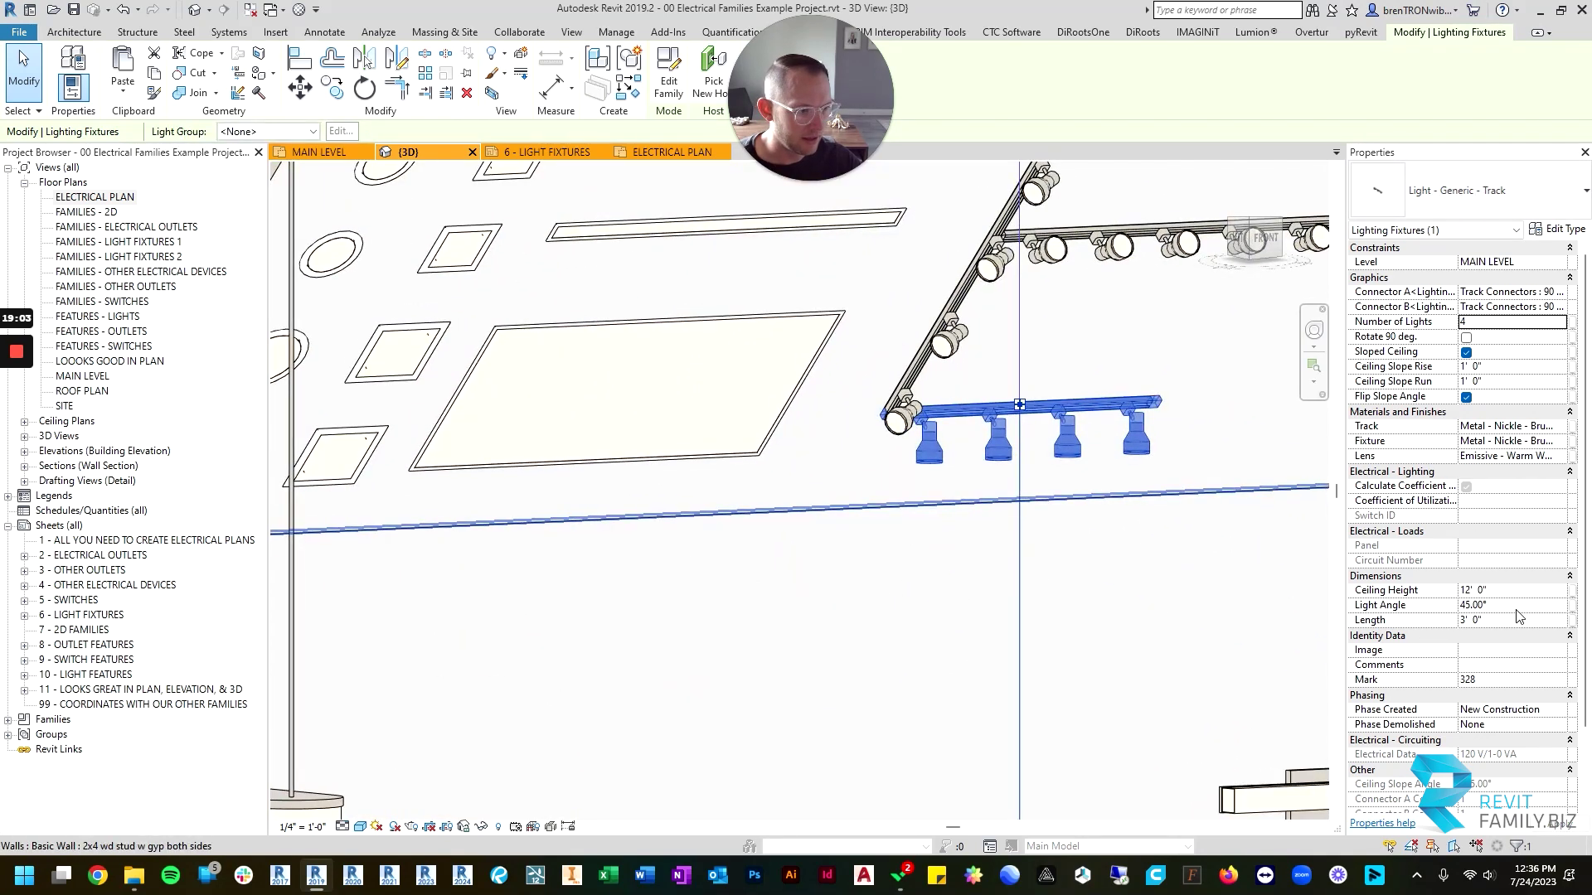
key("Escape")
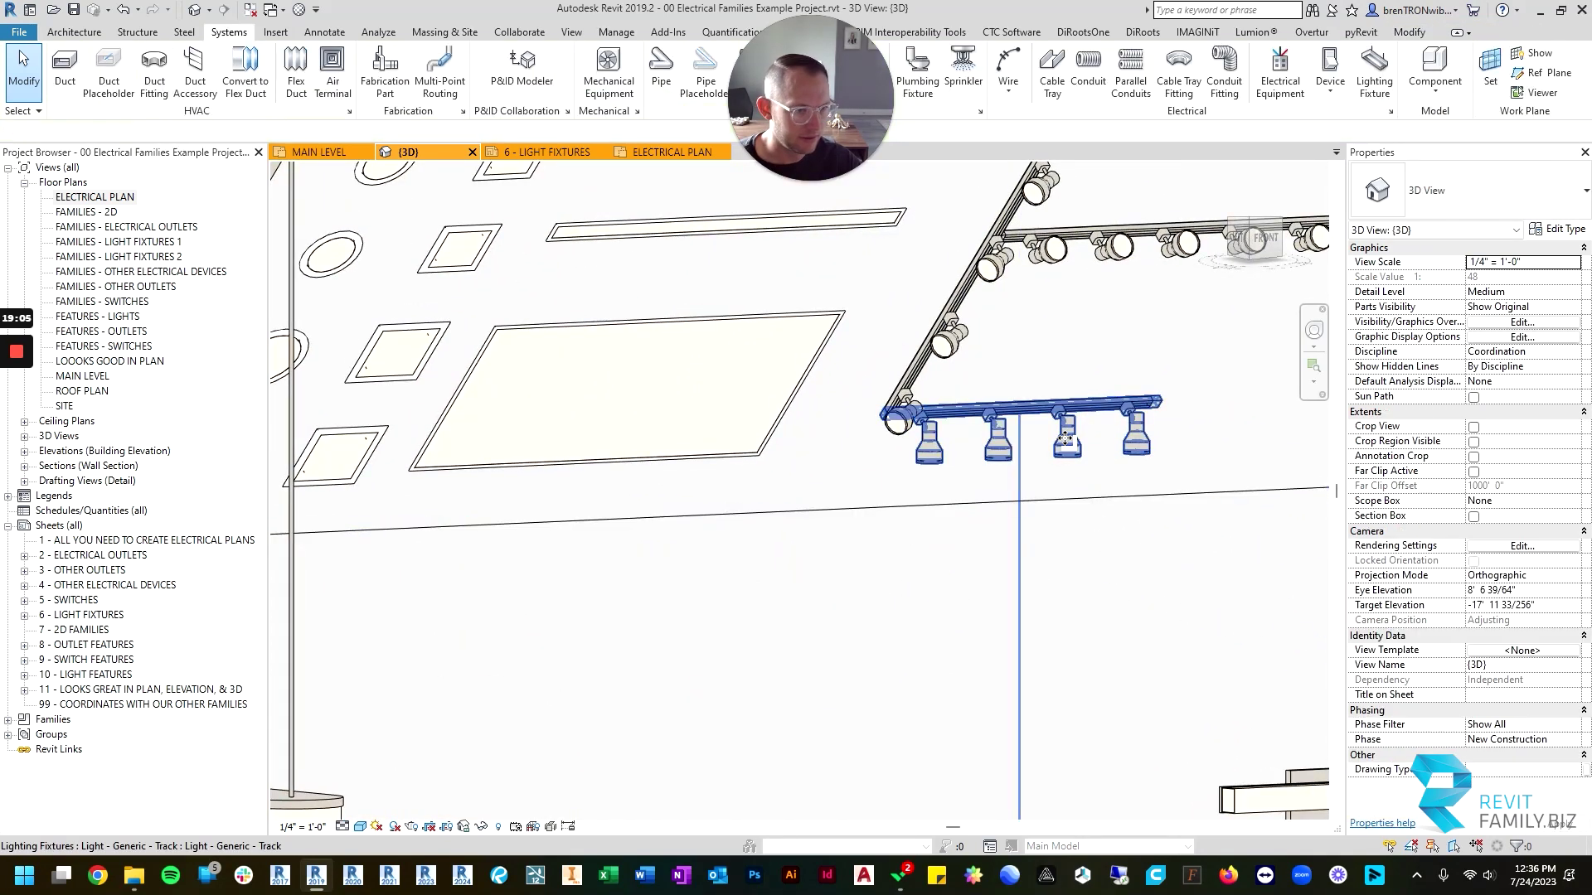
left_click(1070, 440)
key("Escape")
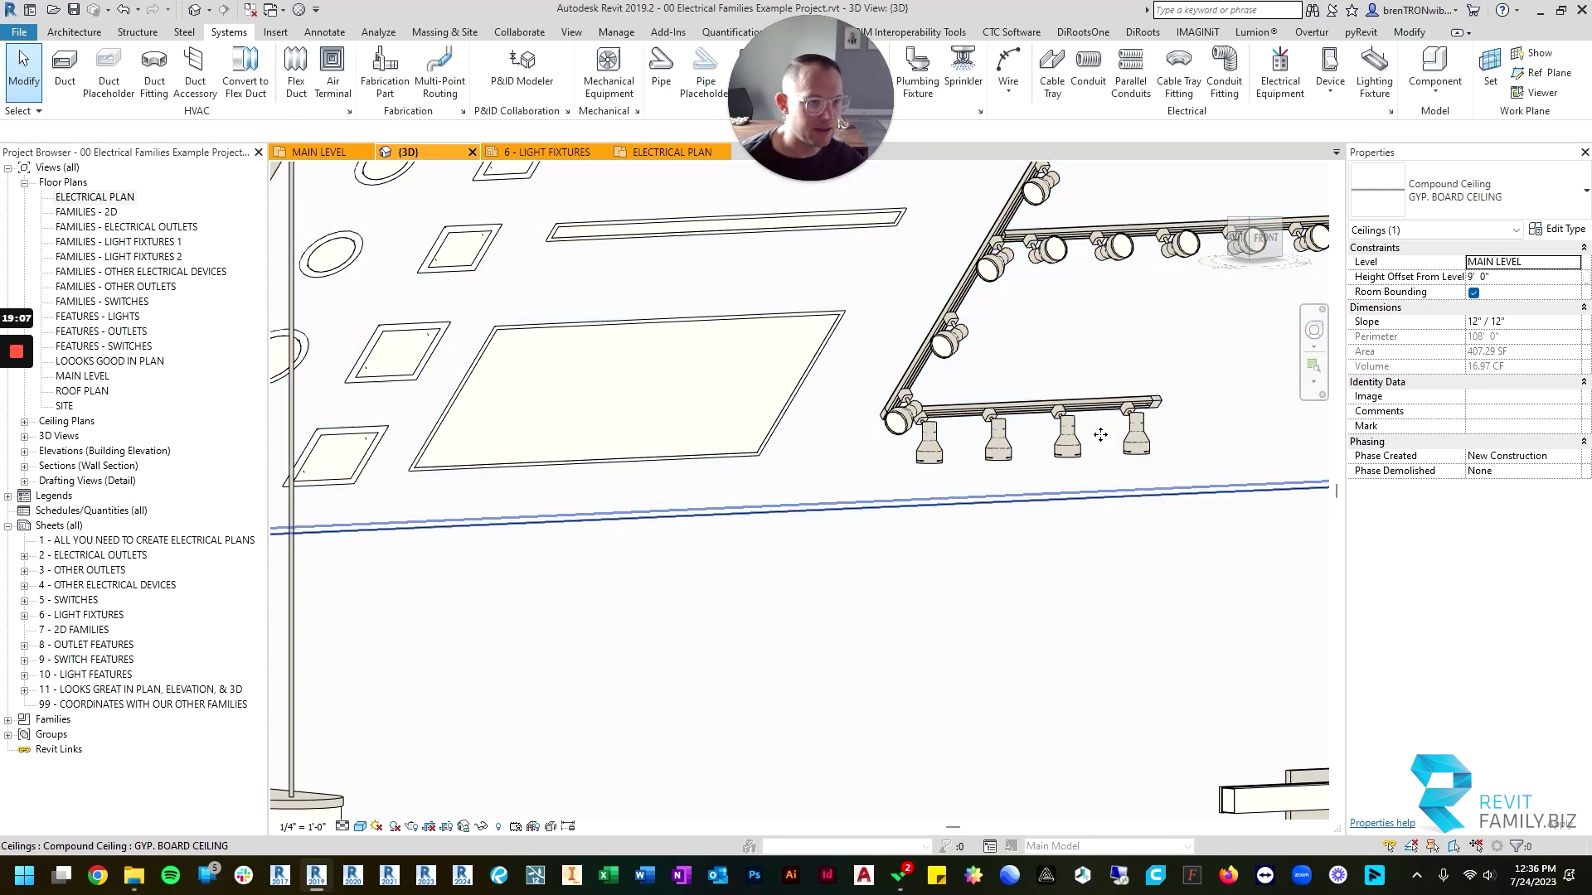
left_click(1103, 409)
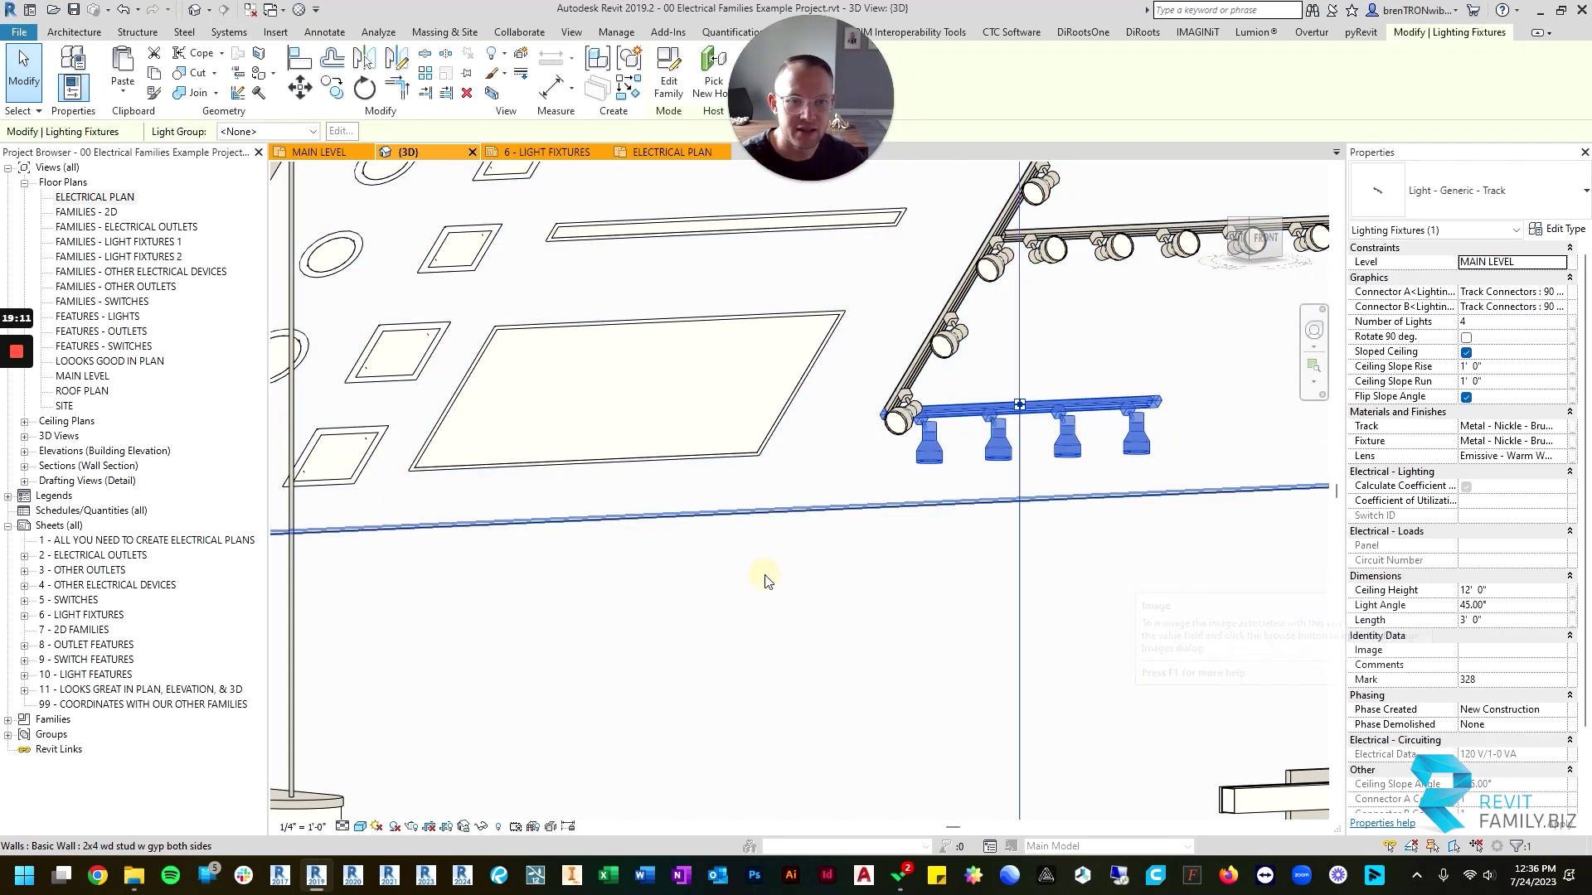
scroll(767, 574, "down", 4)
key("Escape")
Examine the wall-mounted fixtures beyond the tracks and the full Generic Lights display in the 3D view.
middle_click_drag(810, 626, 693, 725, "shift")
middle_click_drag(729, 717, 682, 394)
scroll(686, 373, "up", 2)
middle_click_drag(741, 332, 704, 439)
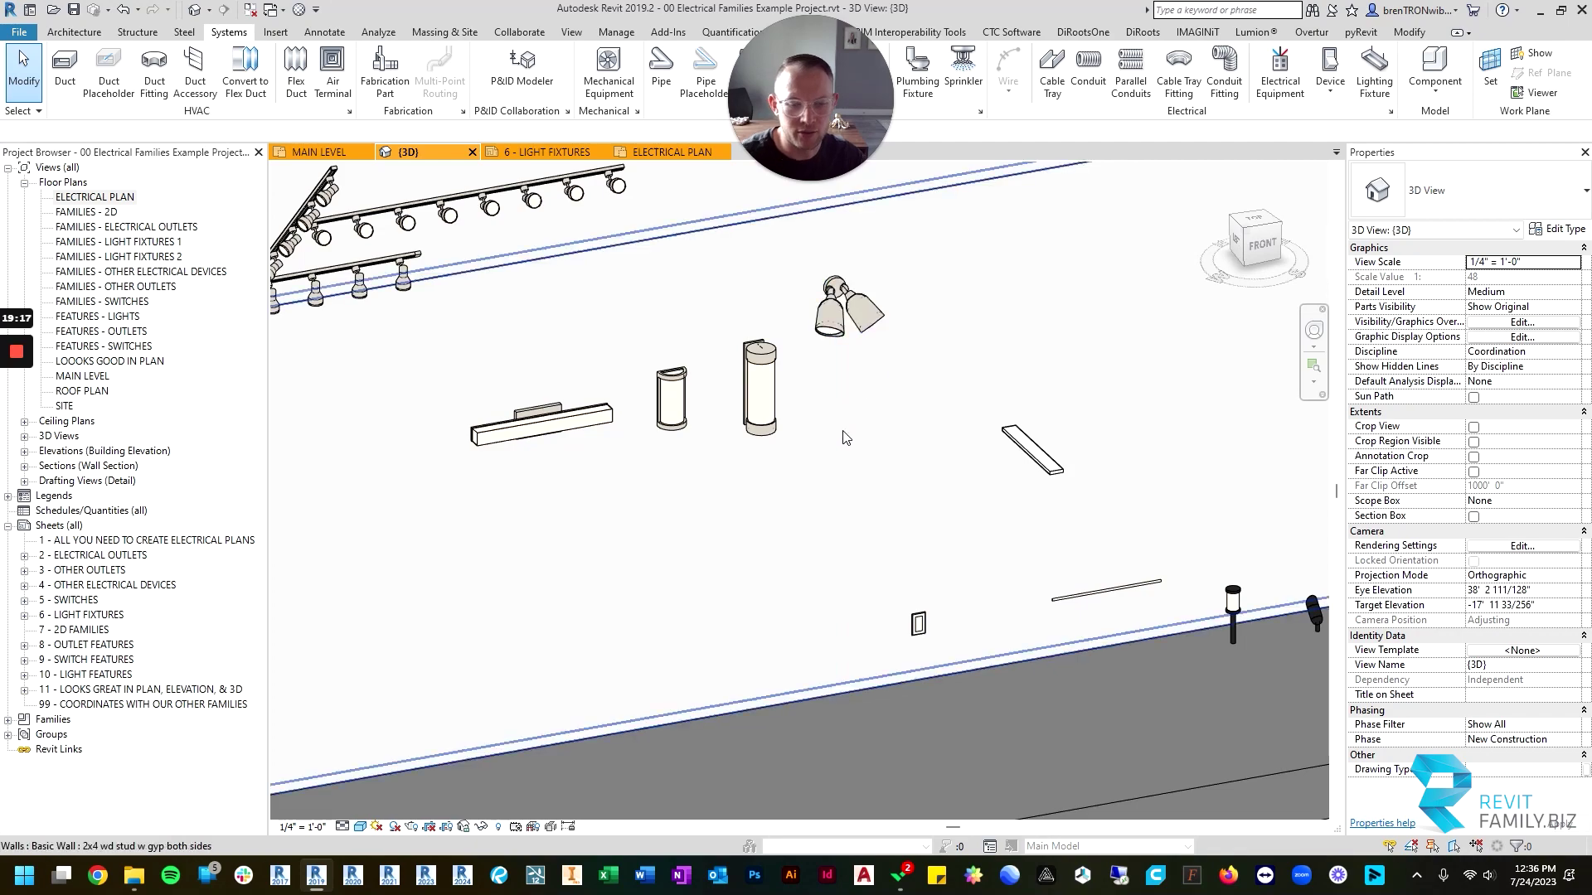
scroll(846, 440, "down", 2)
middle_click_drag(846, 441, 894, 465)
scroll(981, 486, "down", 3)
scroll(1116, 411, "down", 1)
scroll(814, 452, "down", 1)
scroll(895, 470, "down", 2)
middle_click_drag(838, 381, 973, 444)
middle_click_drag(946, 564, 913, 456)
scroll(1028, 477, "up", 2)
scroll(1046, 461, "up", 1)
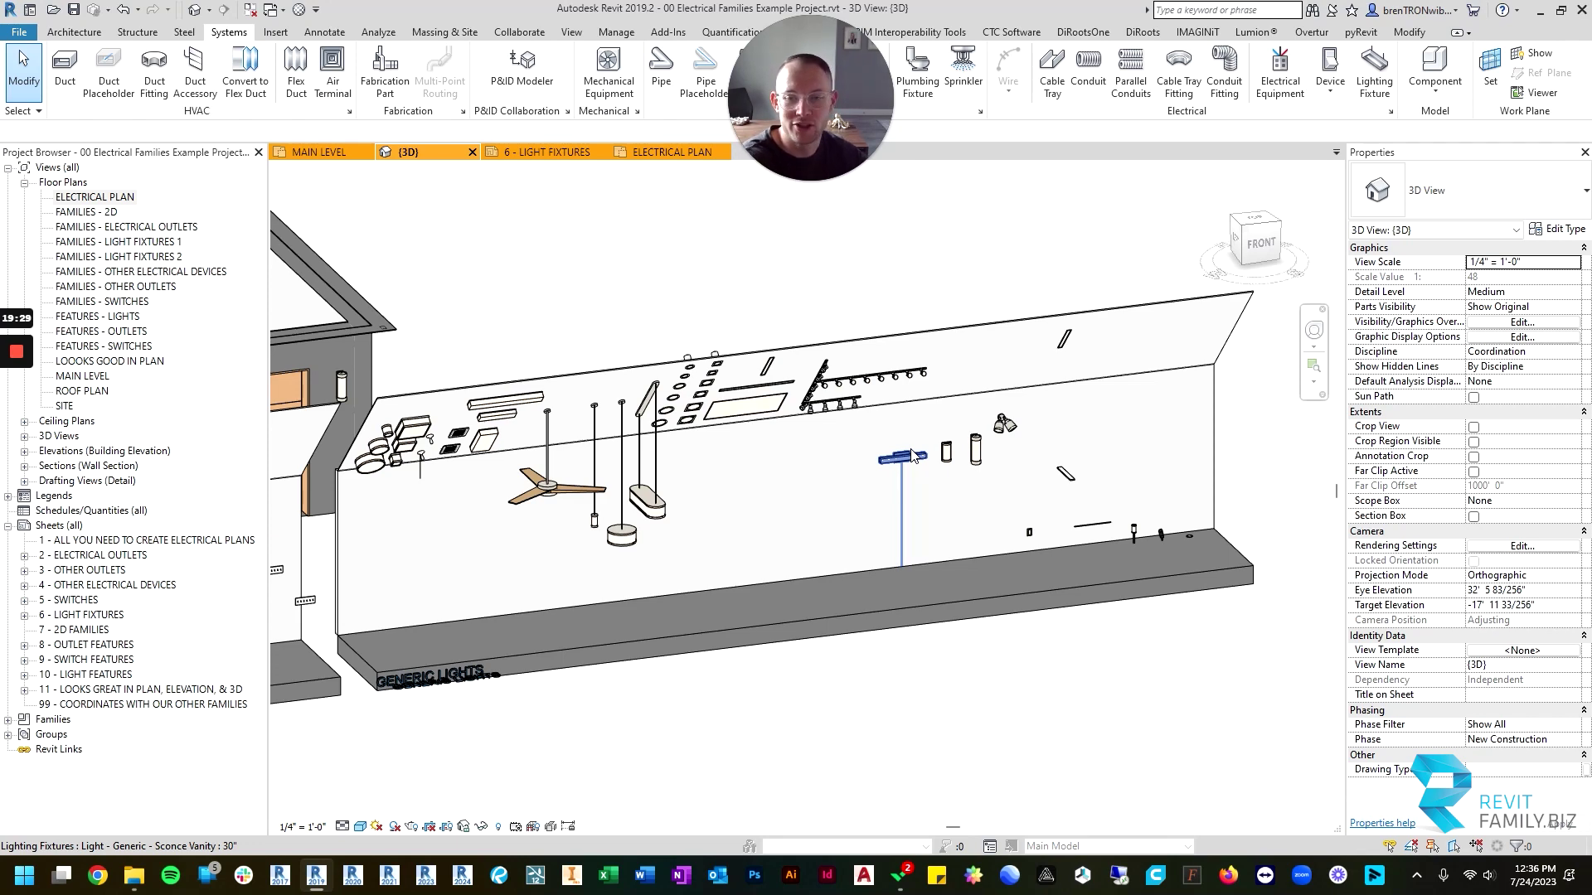
middle_click_drag(891, 459, 635, 547, "shift")
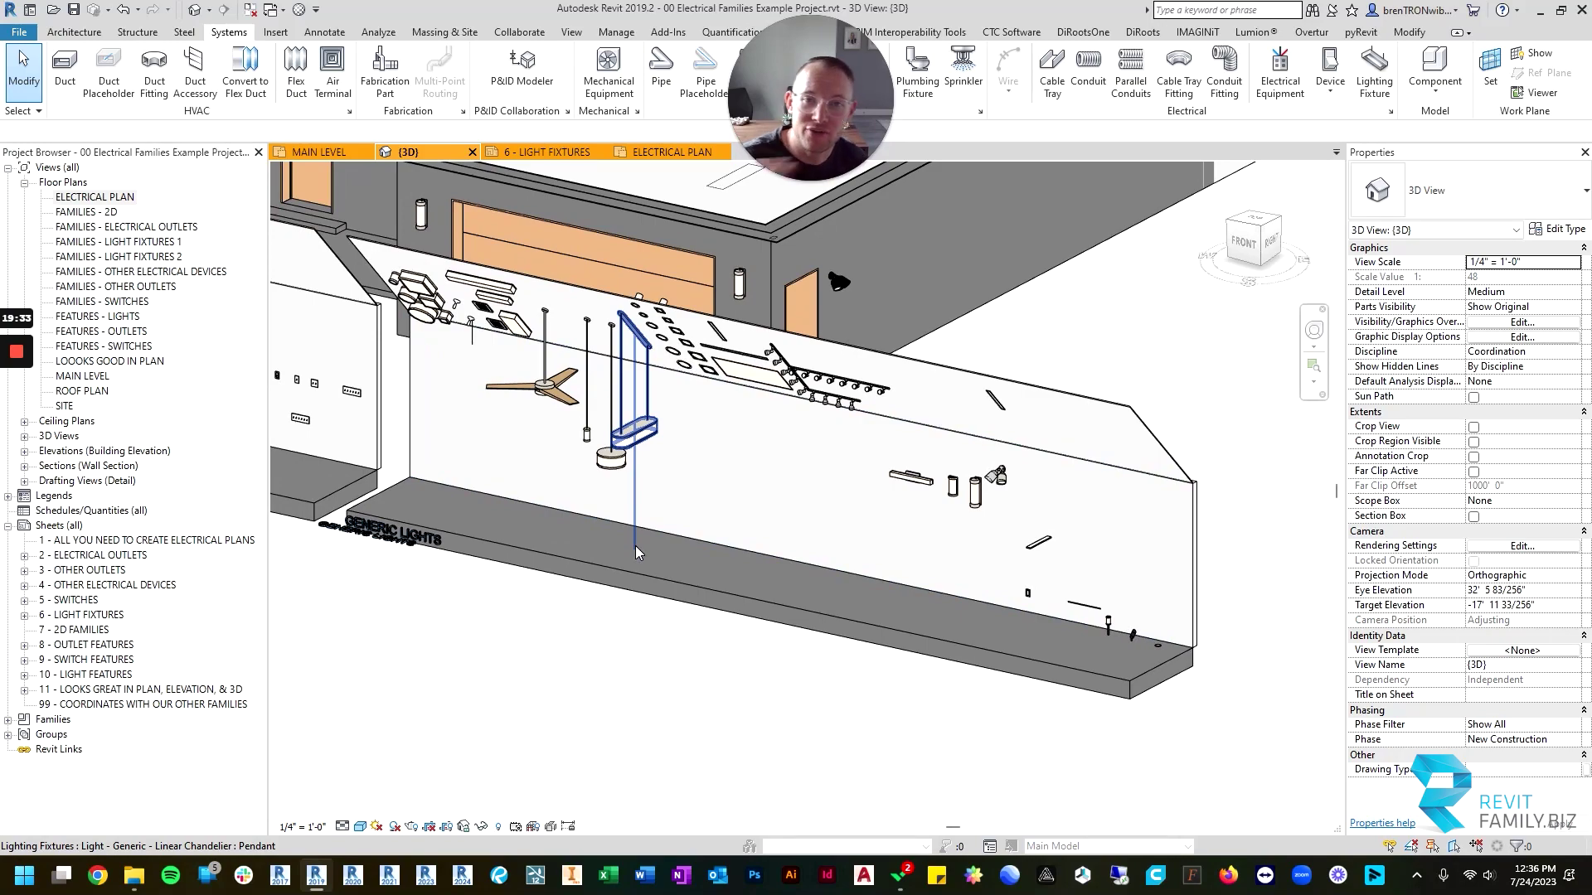